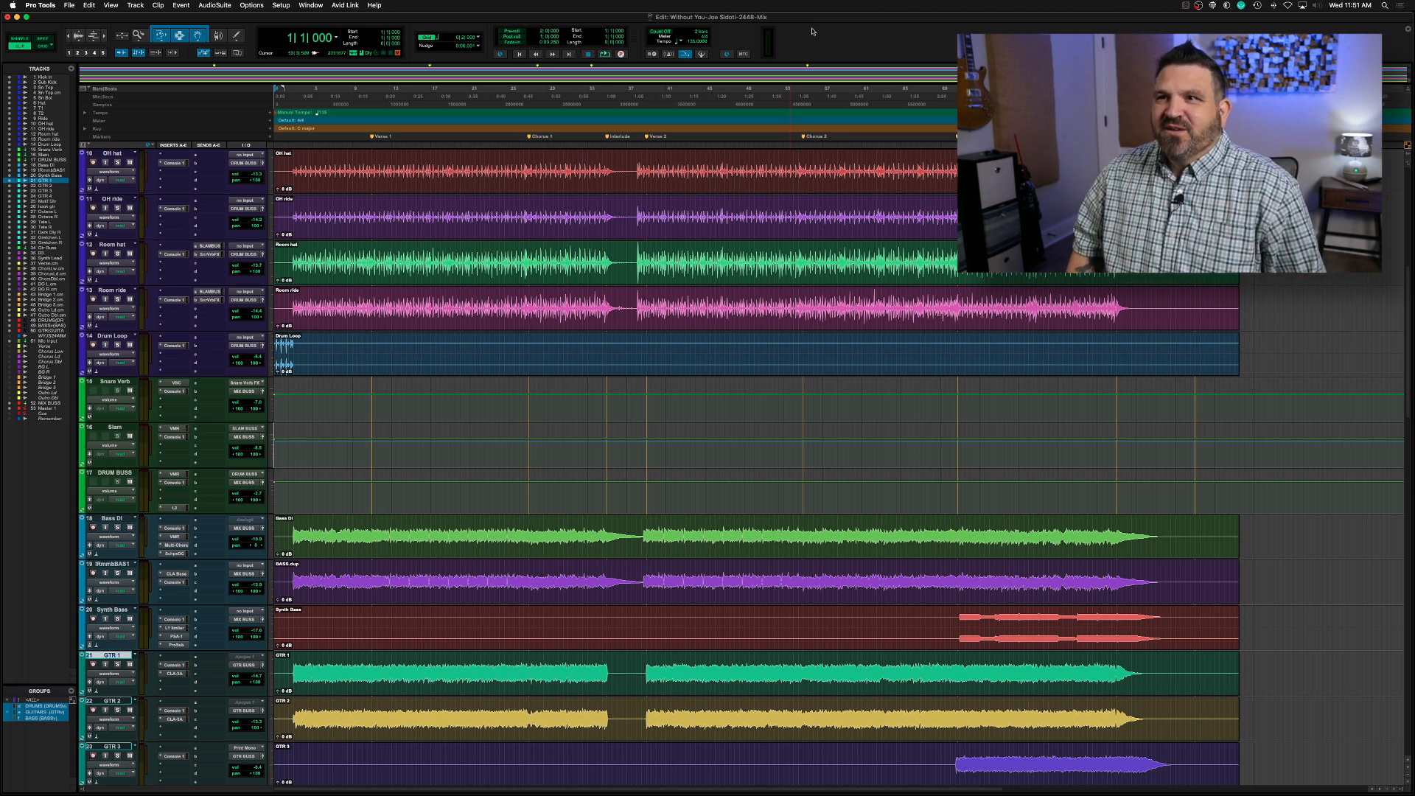
pyautogui.moveTo(508, 253); pyautogui.dragTo(701, 245)
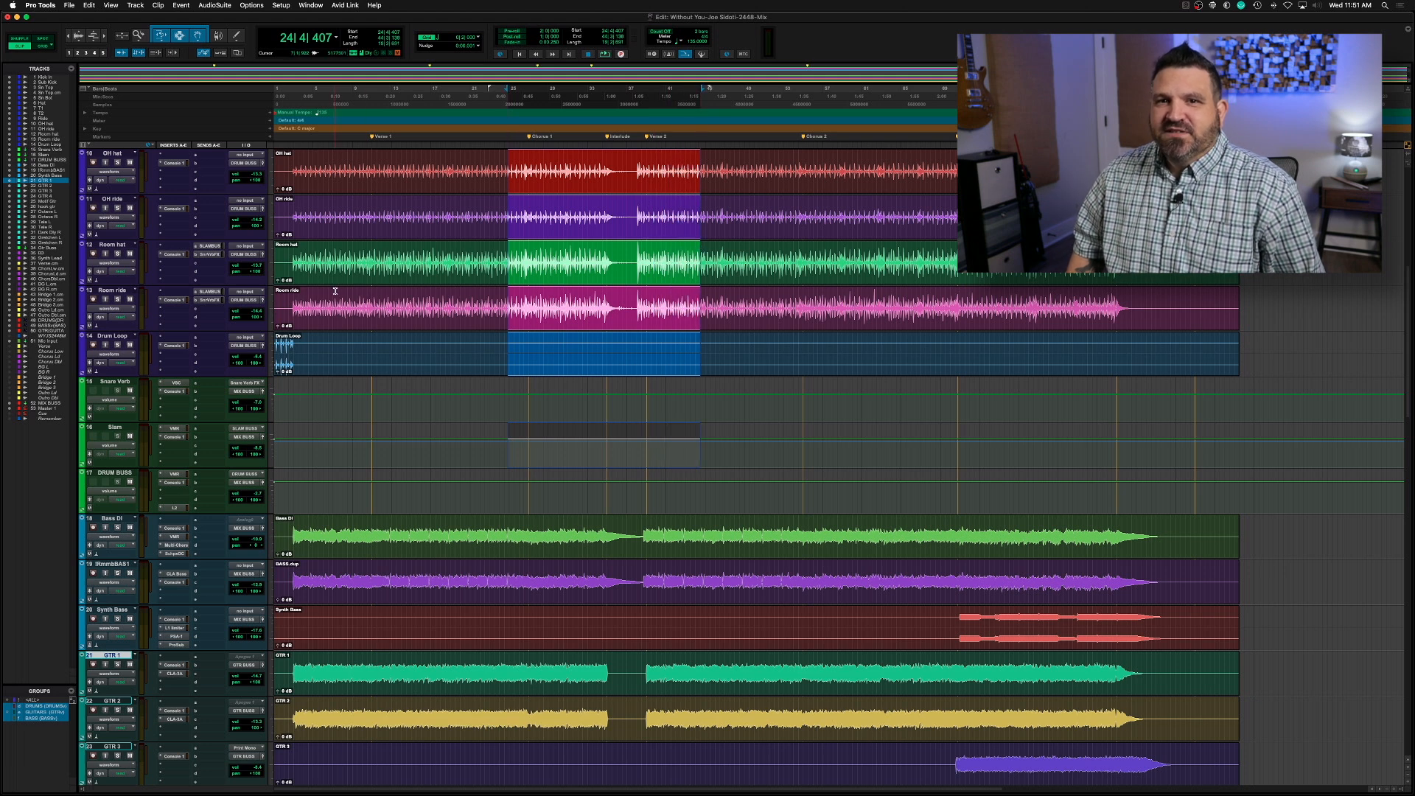
pyautogui.click(350, 258)
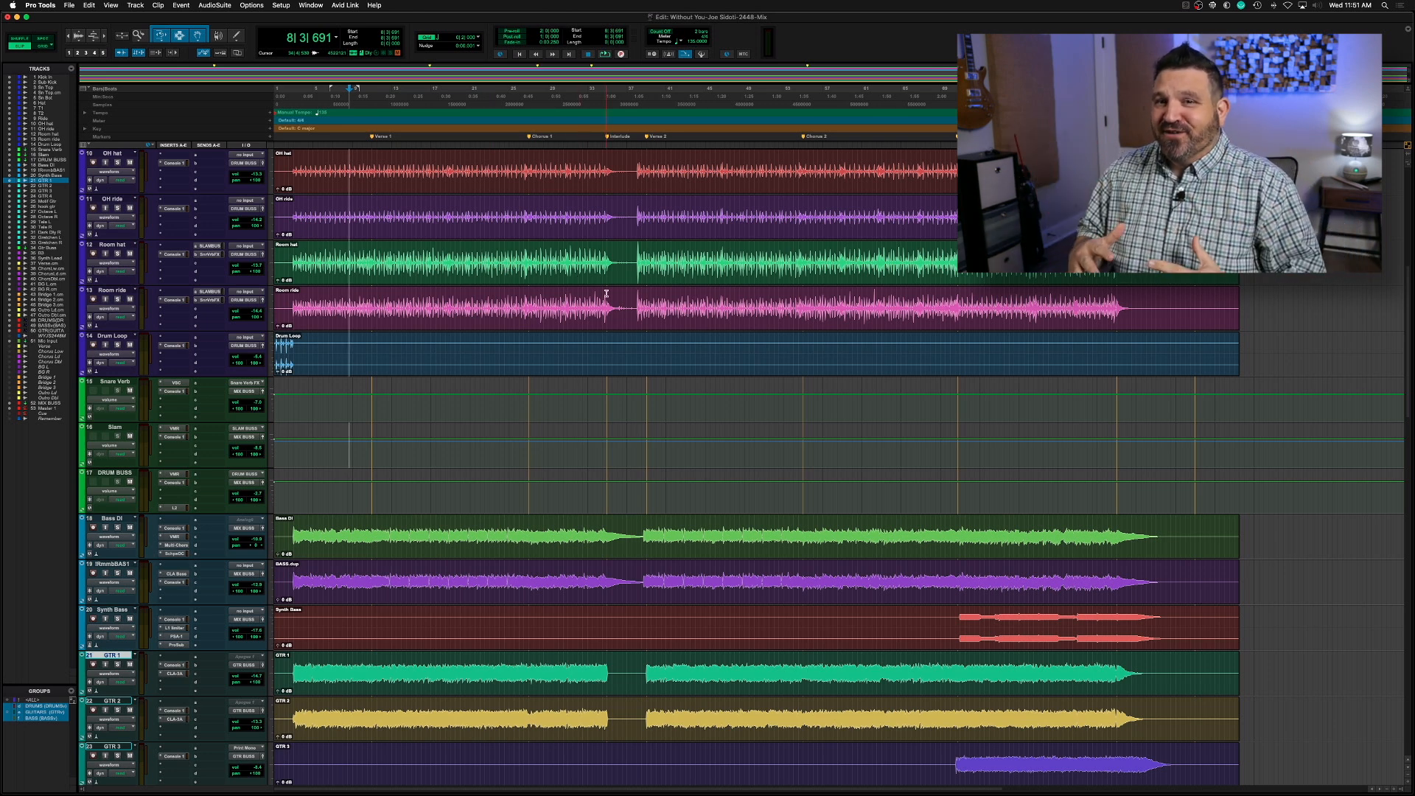
# Look over the channel strips of the whole session in the Mix window and return to the Edit window
pyautogui.press('super+equal')
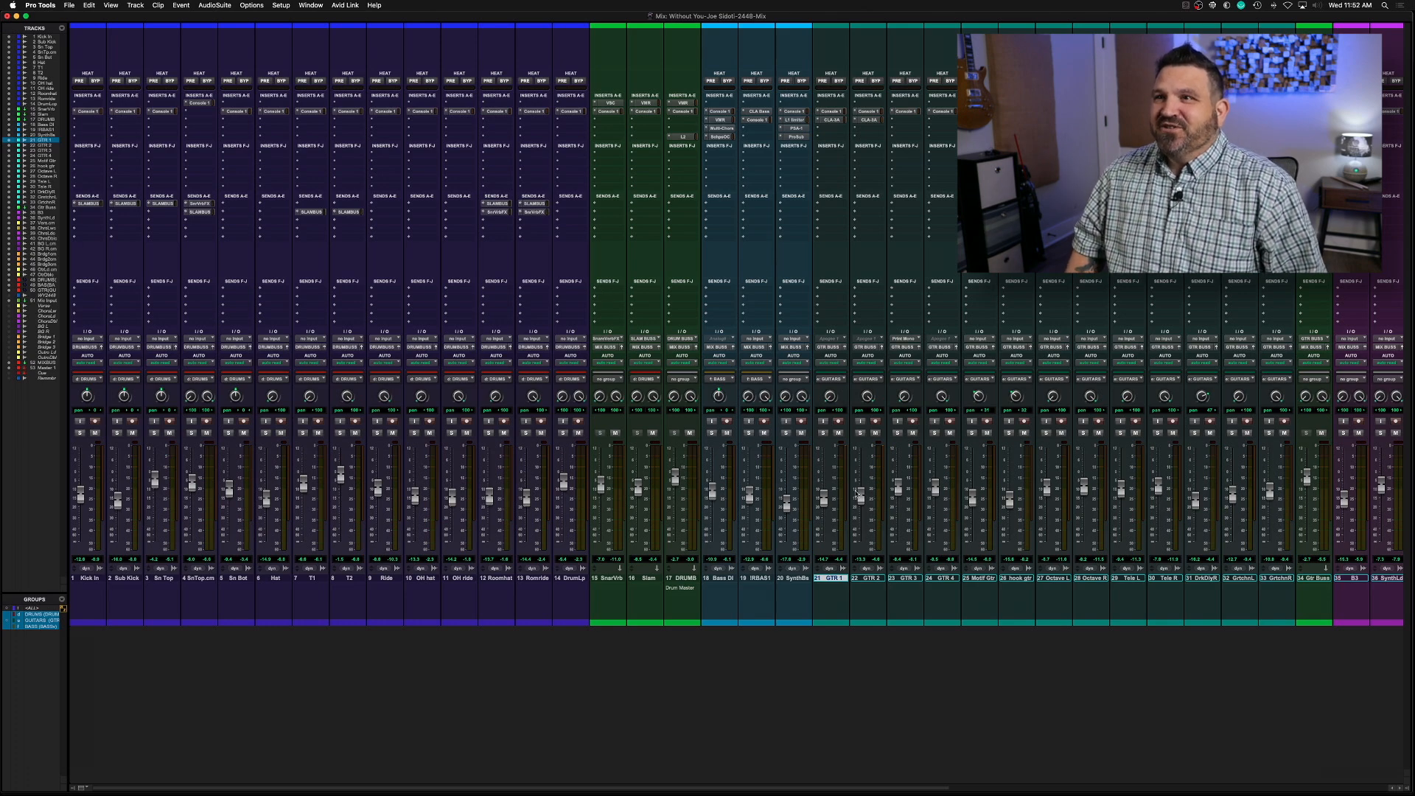
pyautogui.hscroll(10, 859, 494)
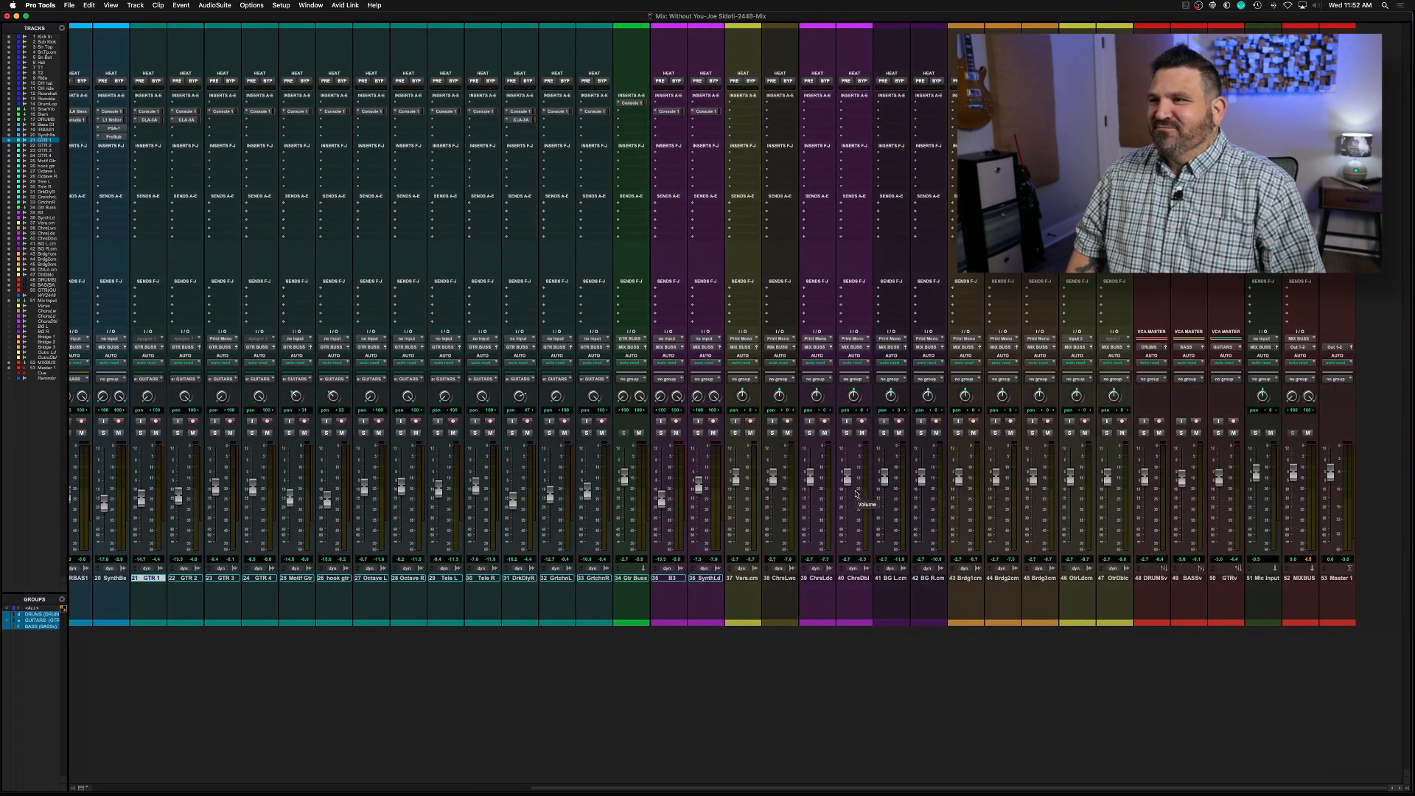
pyautogui.hscroll(-10, 857, 494)
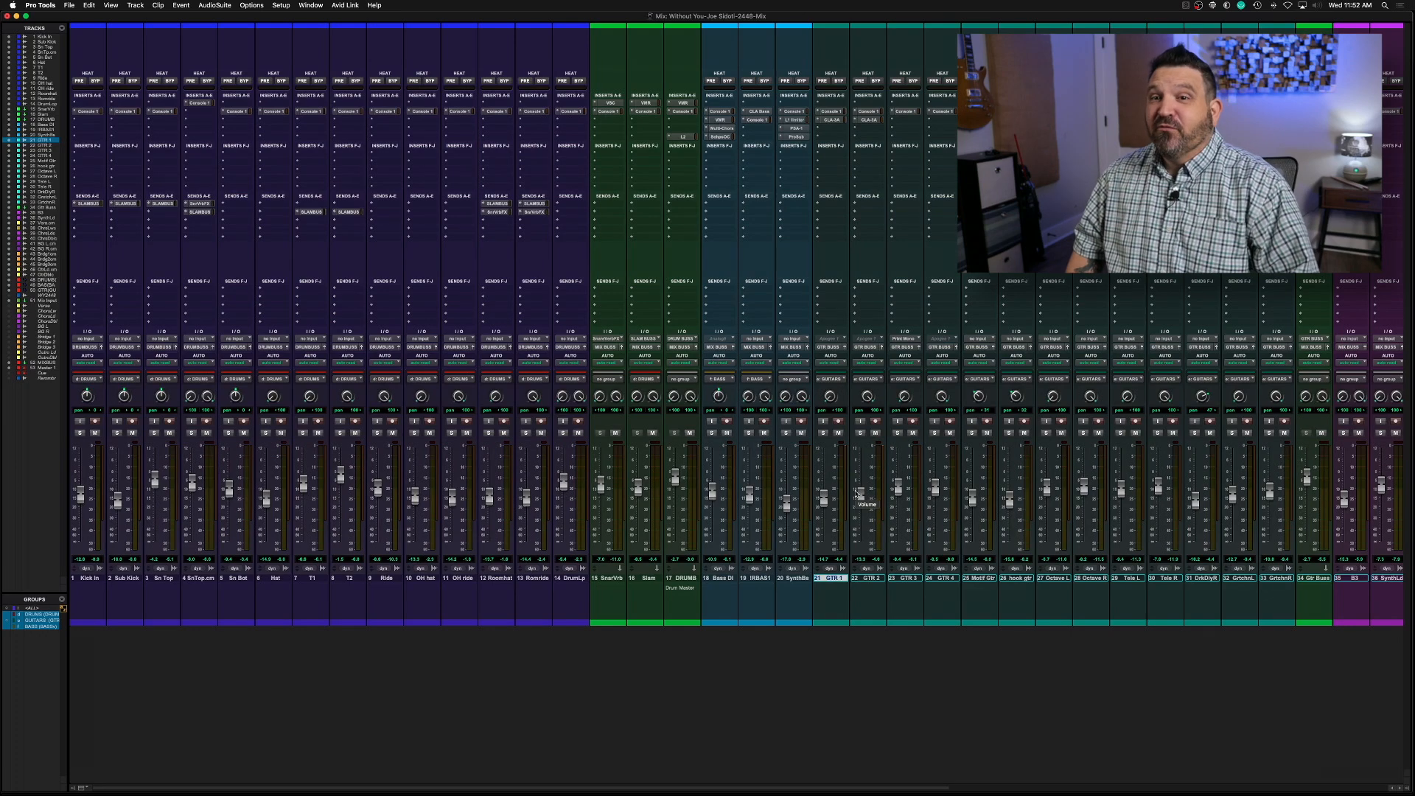
pyautogui.press('super+equal')
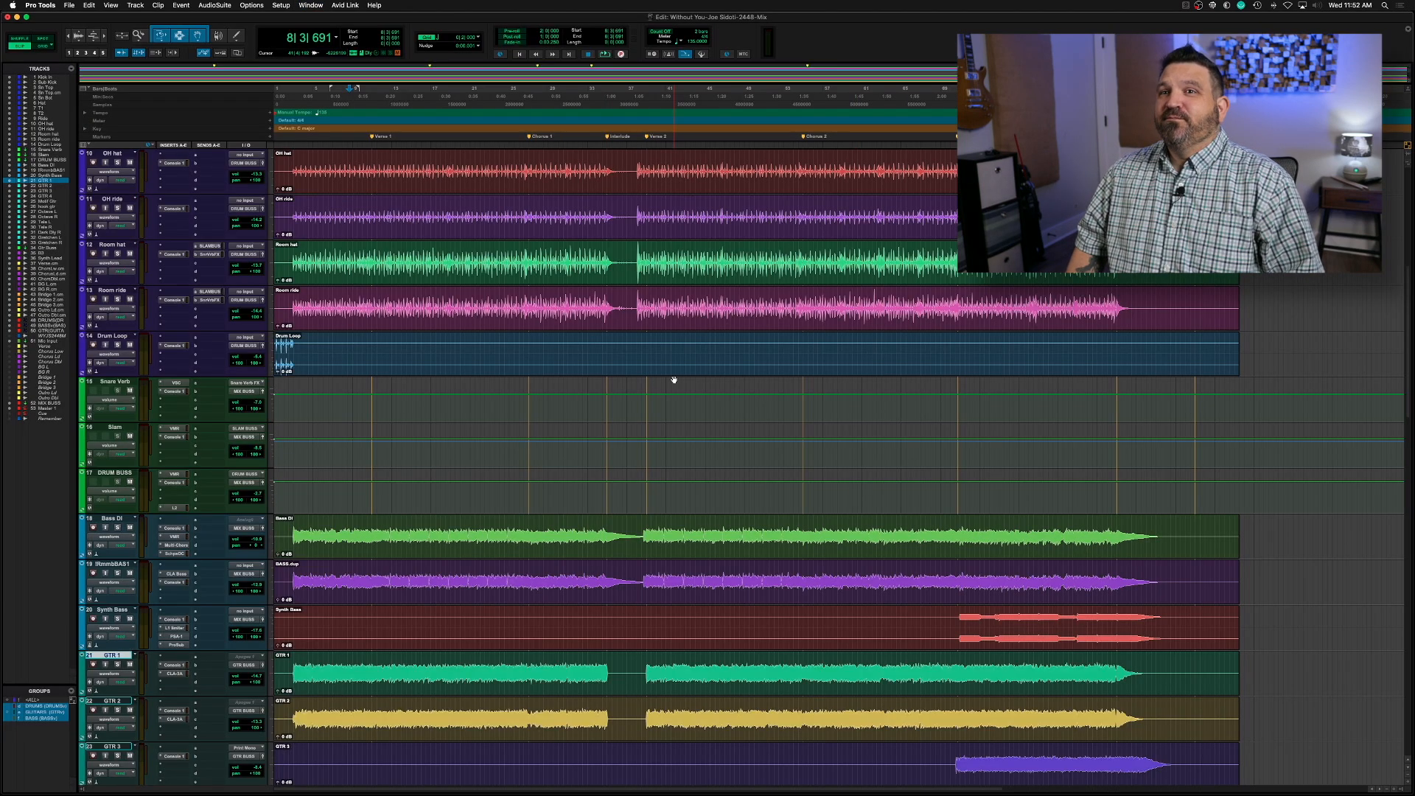
# Play the song from the session start into Chorus 1 with the drum tracks and full timeline in view
pyautogui.scroll(8, 674, 380)
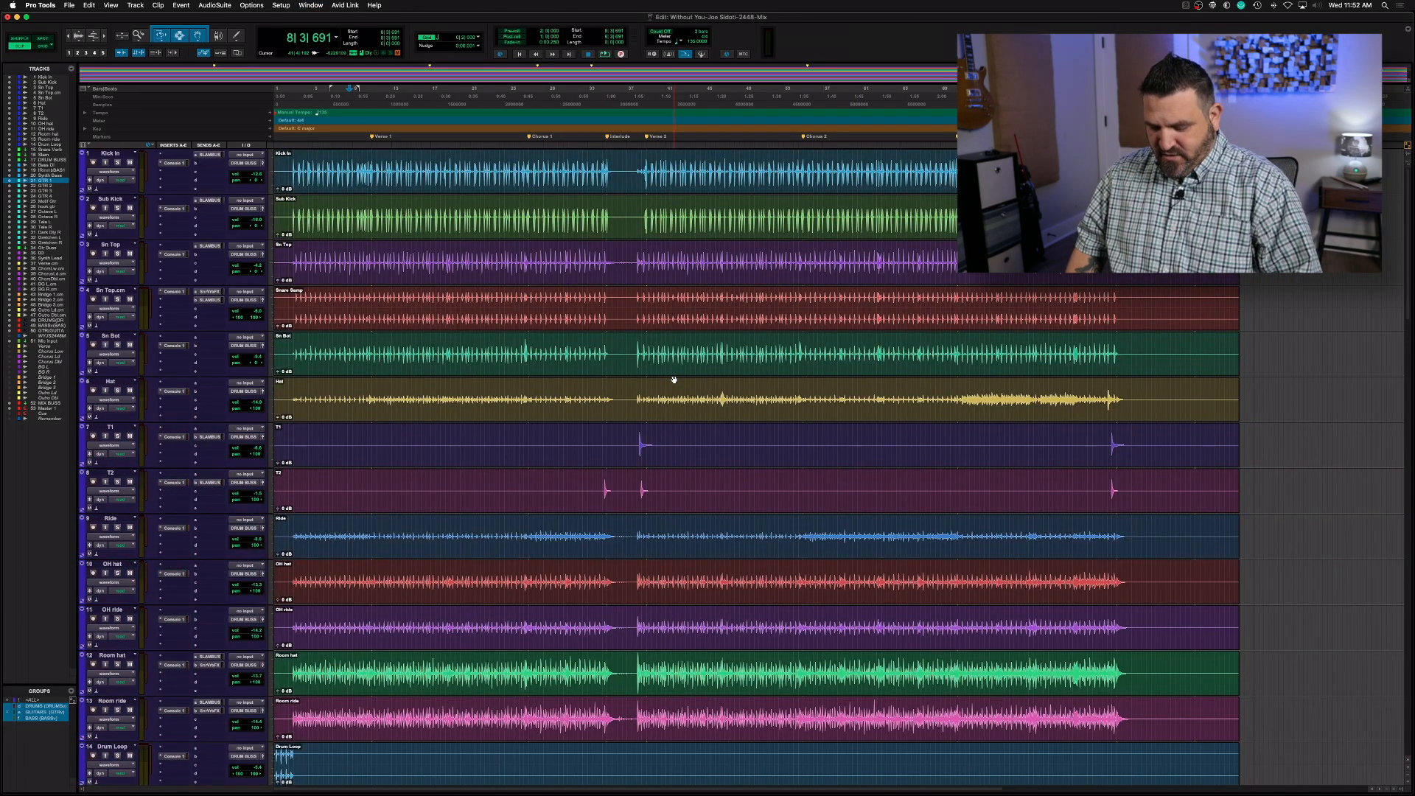
pyautogui.press('super+bracketleft')
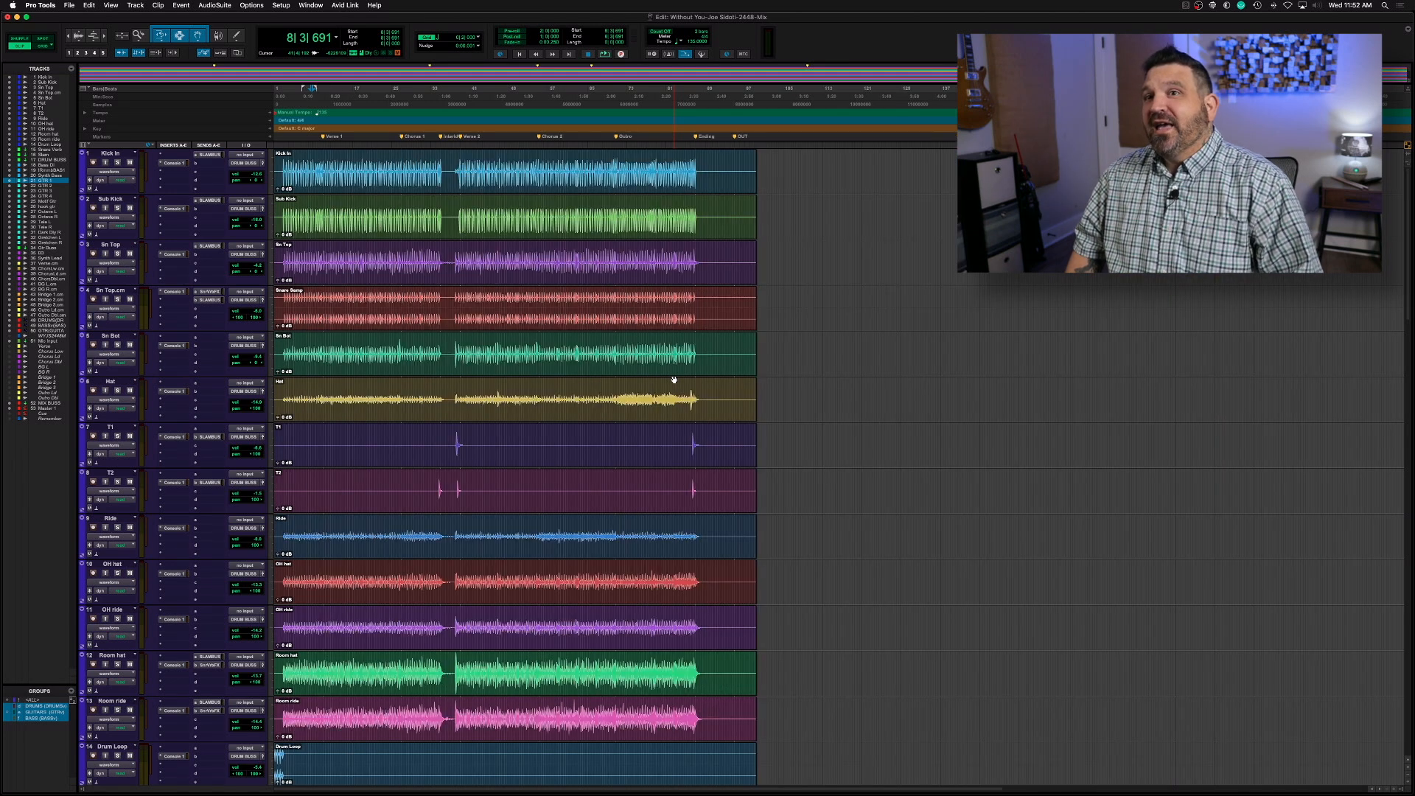
pyautogui.press('Return')
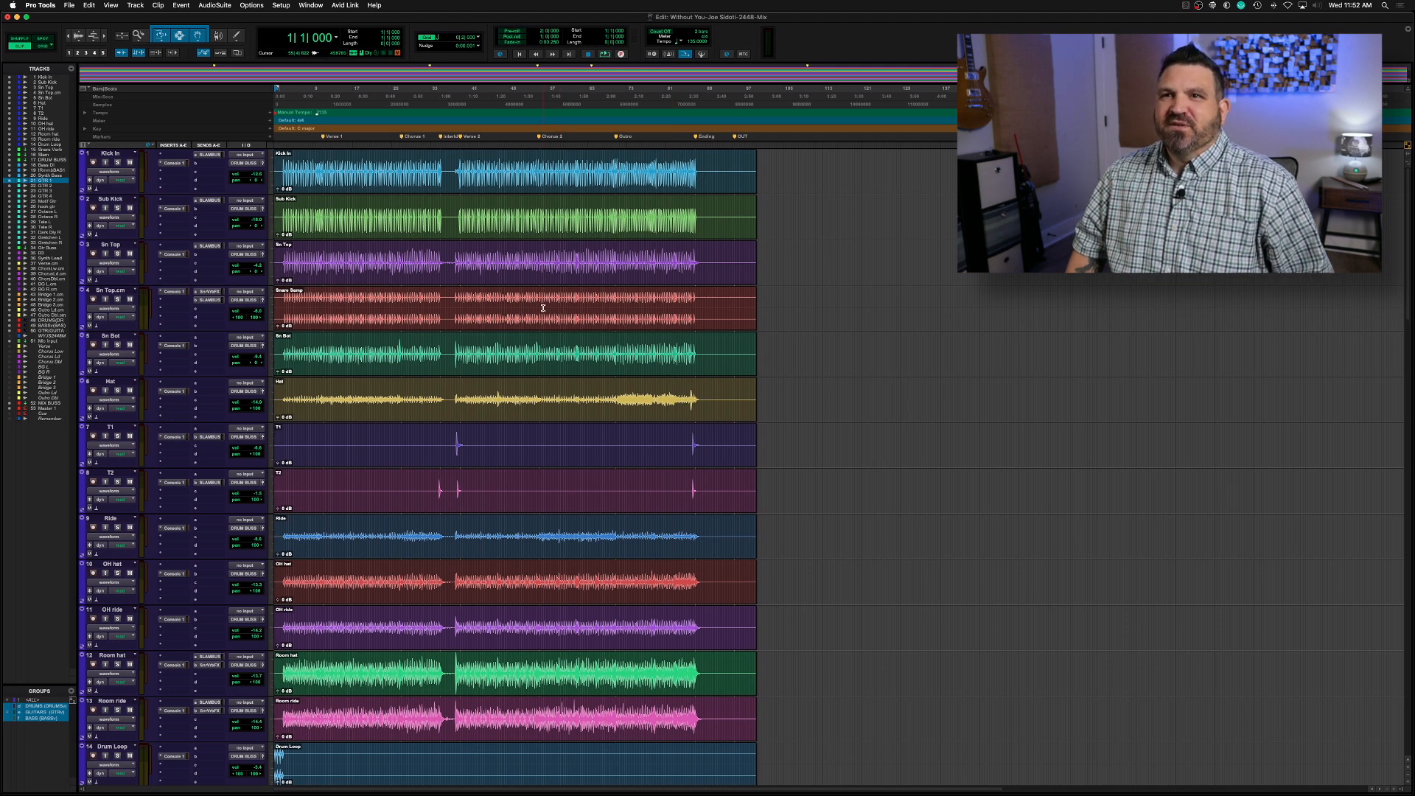
pyautogui.press('space')
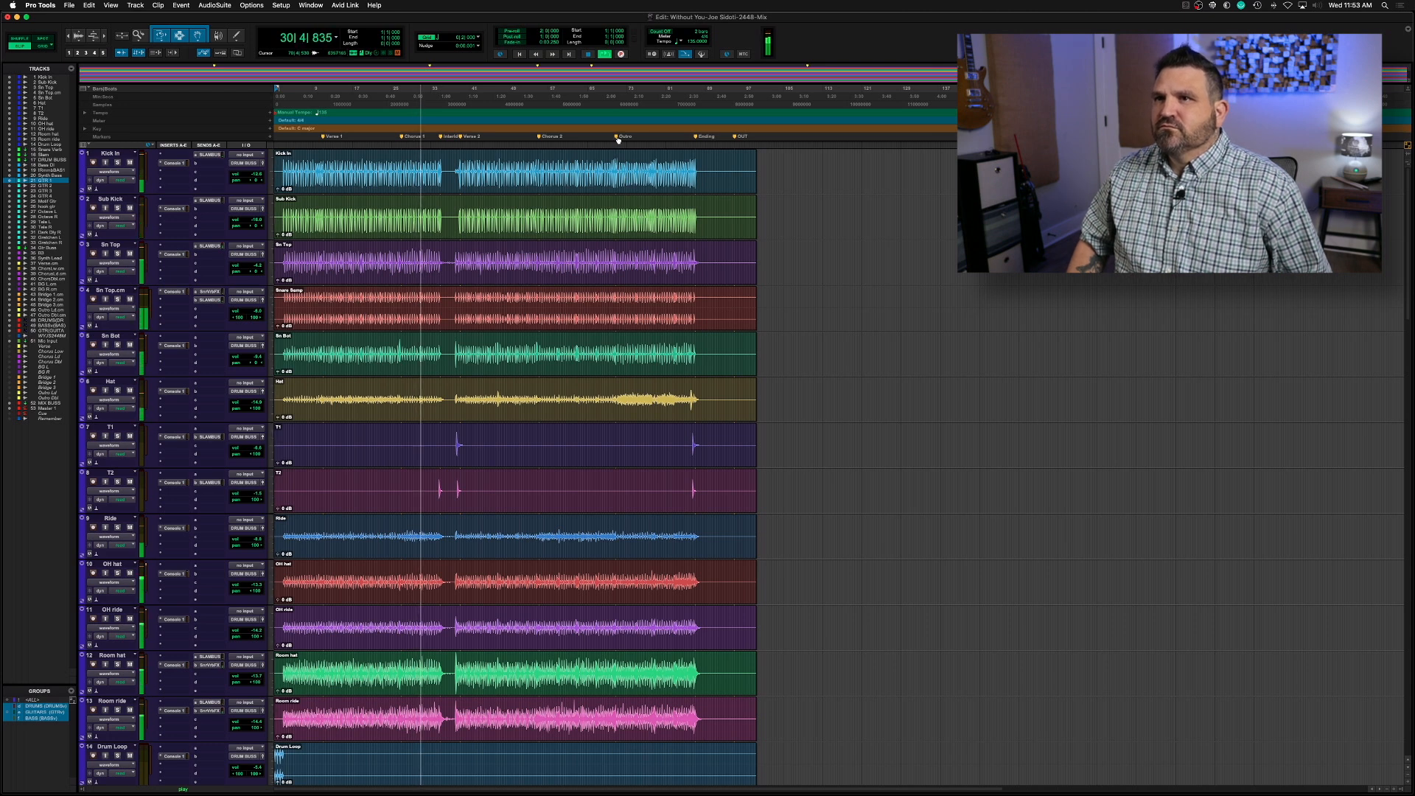
pyautogui.press('space')
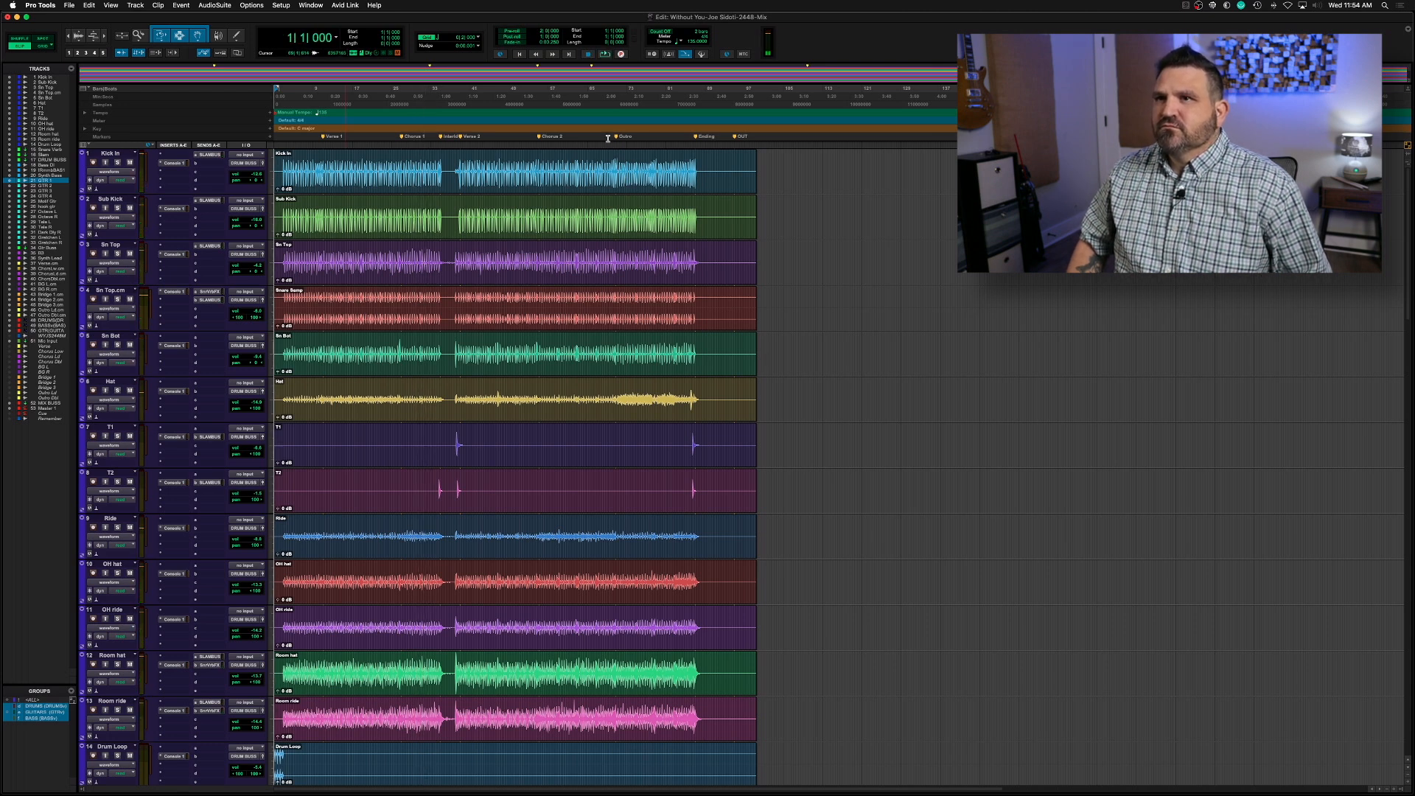
# Play the song from the marker following Chorus 2 up to the Ending marker and return to the session start
pyautogui.click(617, 137)
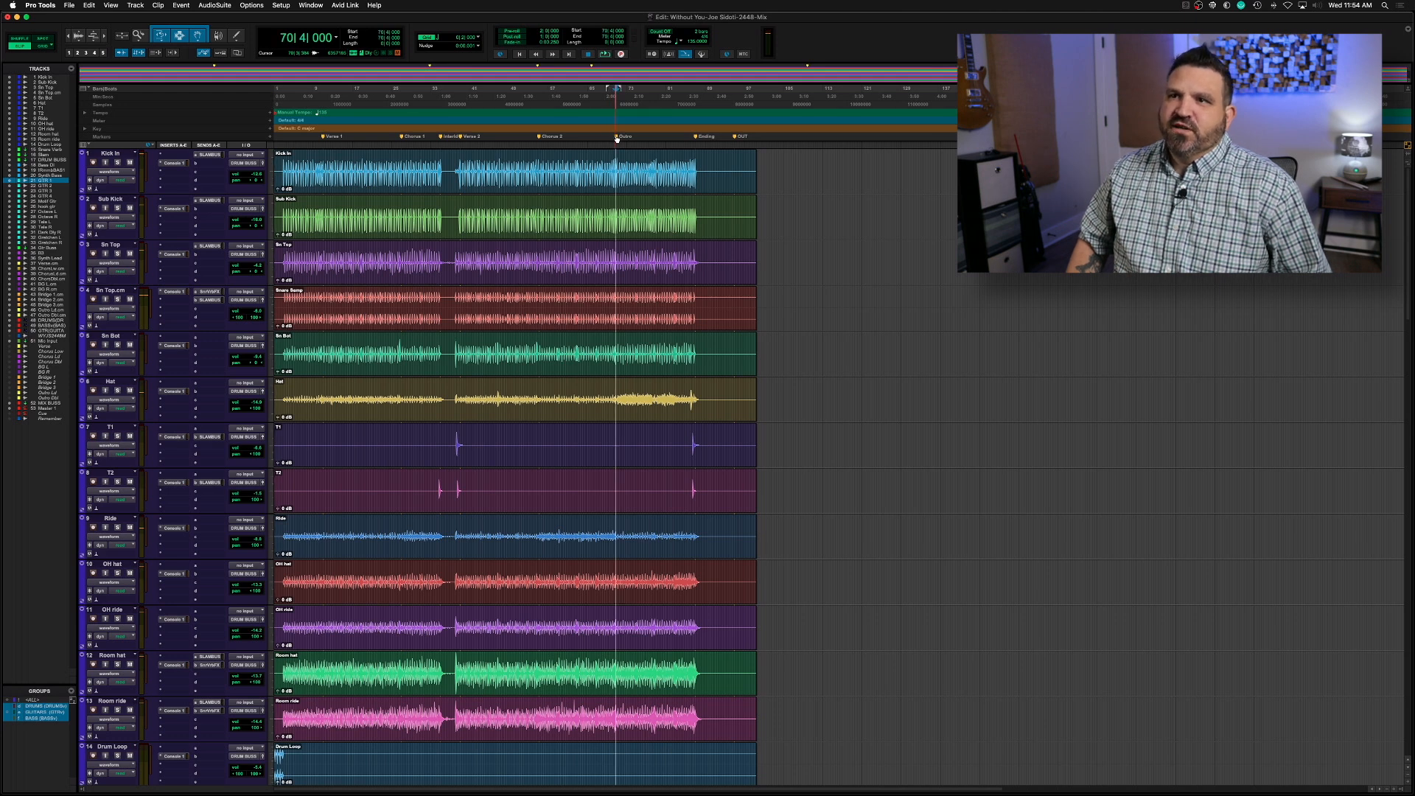
pyautogui.press('space')
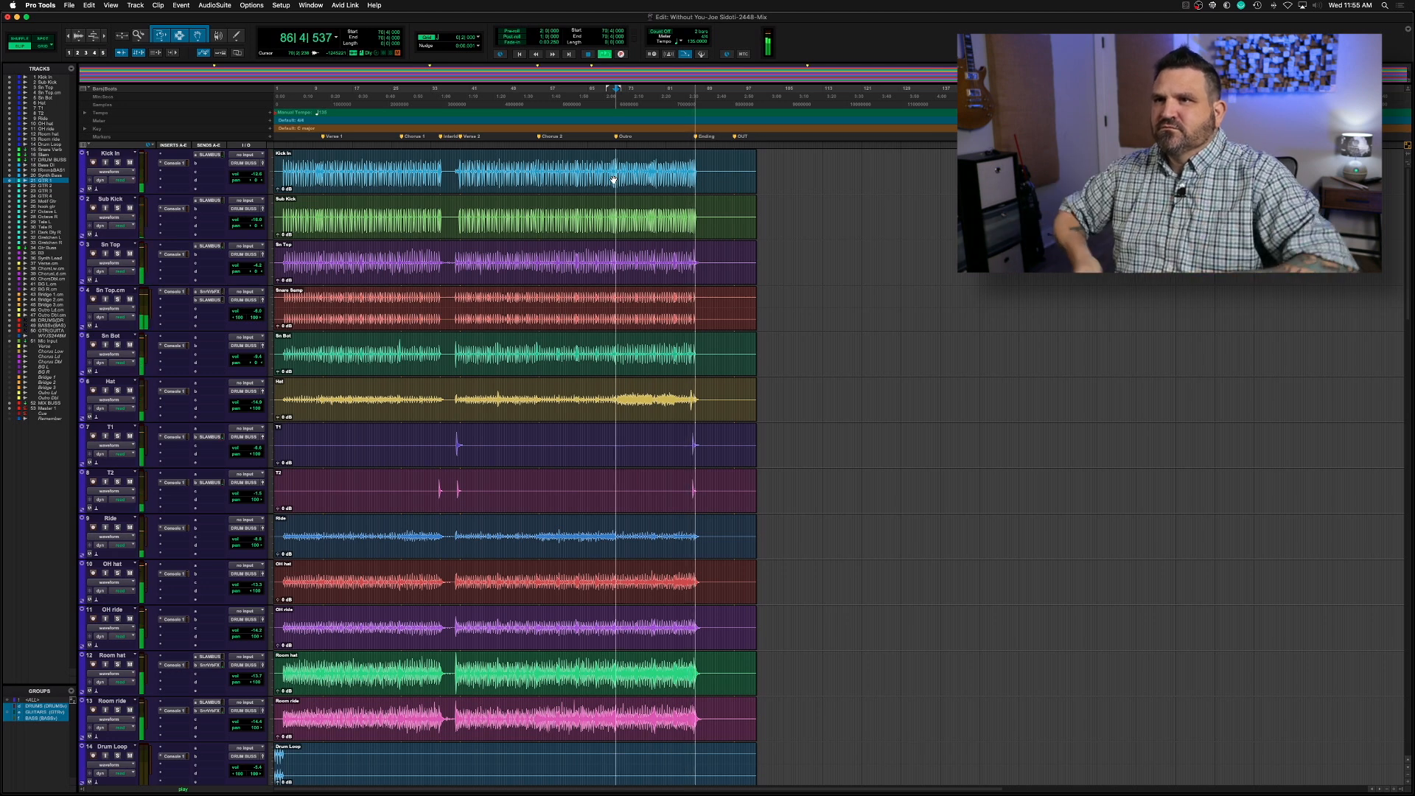
pyautogui.press('space')
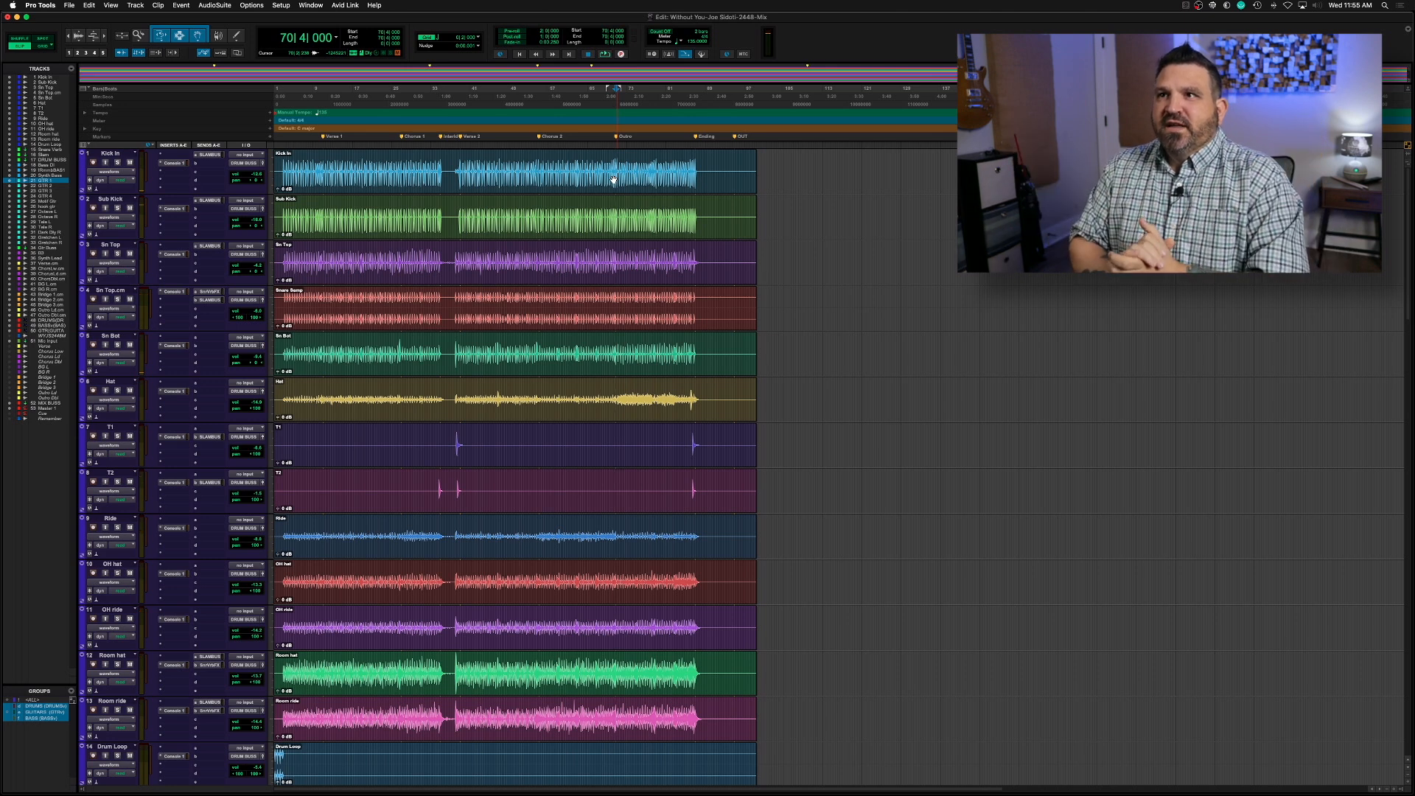
pyautogui.press('Return')
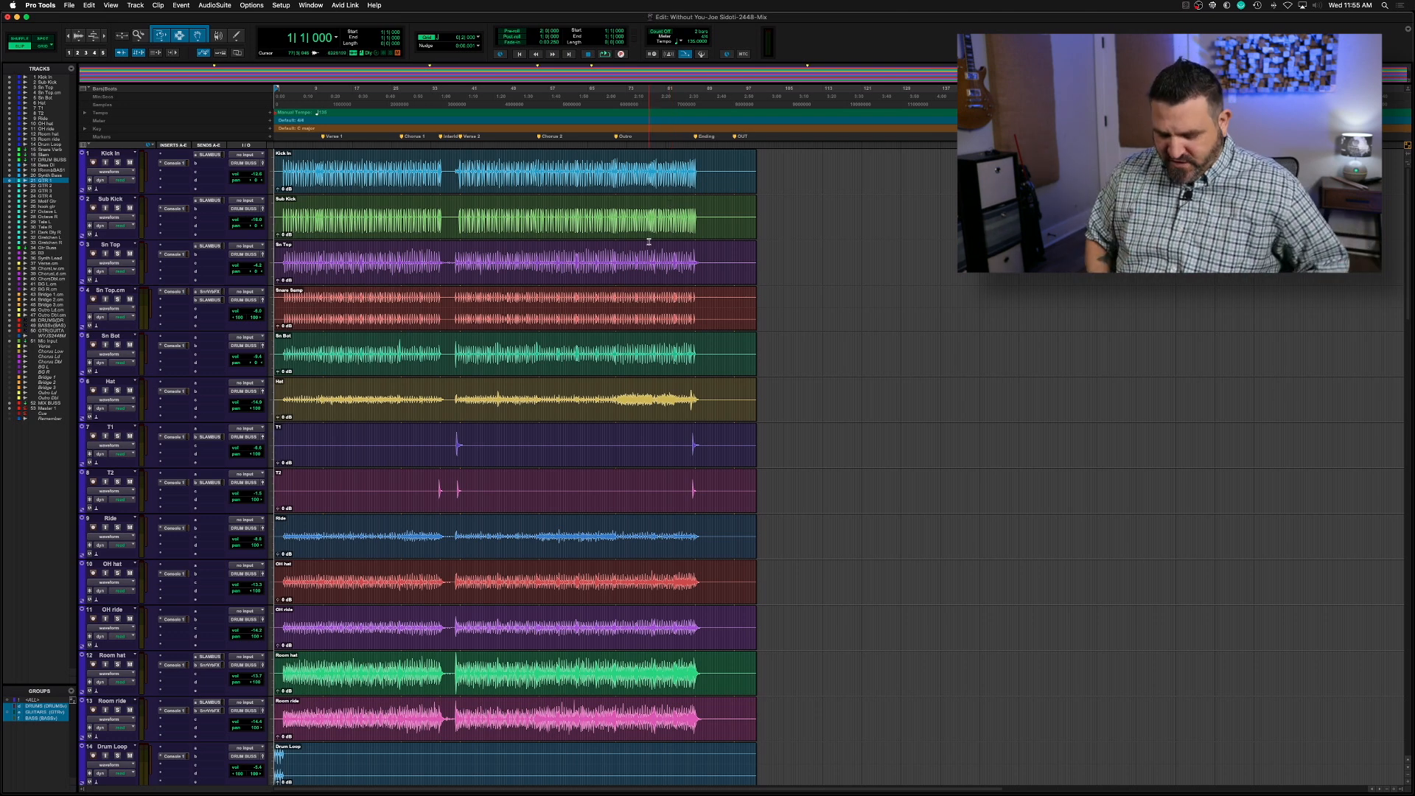
# Examine the colour coding of the drum, bass, guitar, synth and vocal channels in the Mix window
pyautogui.press('super+equal')
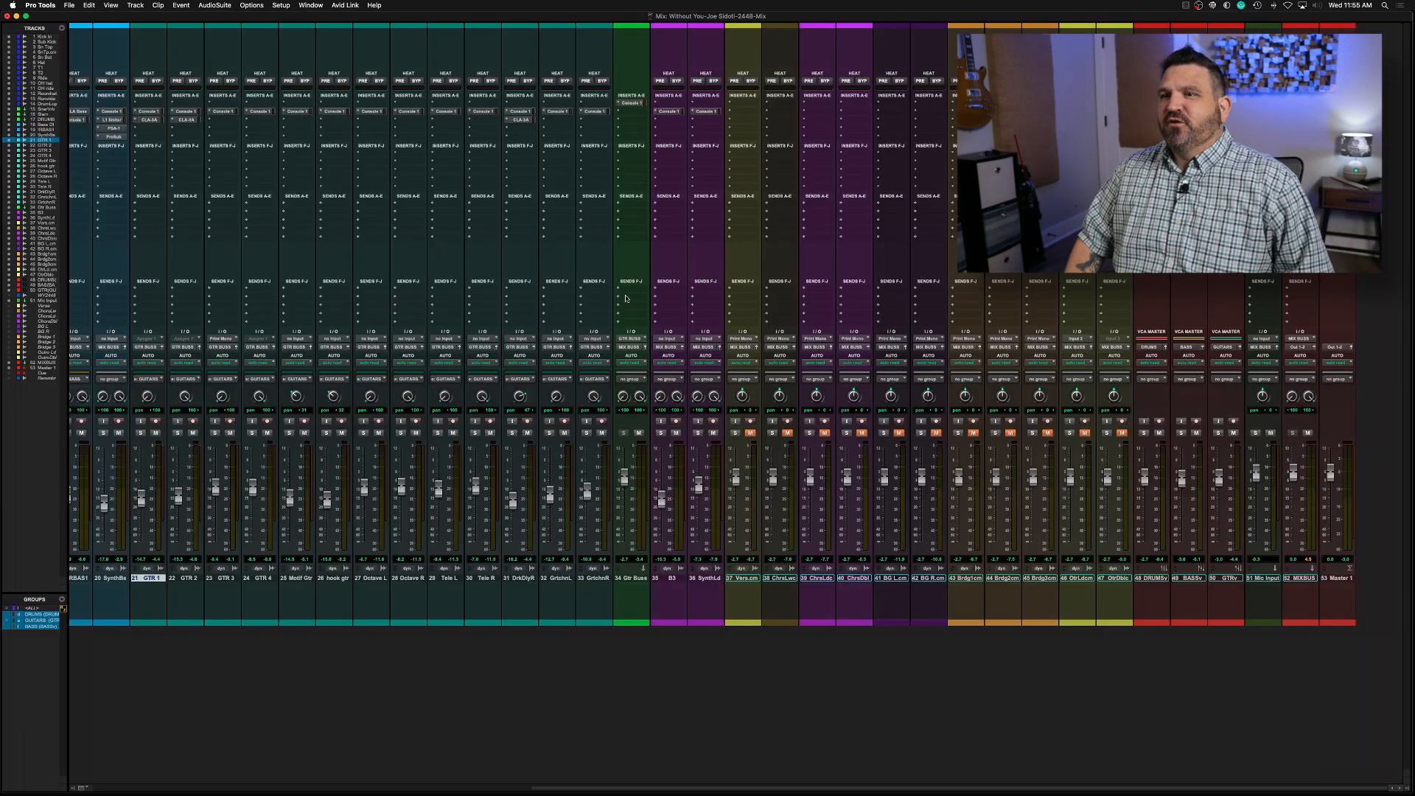
pyautogui.hscroll(-15, 629, 286)
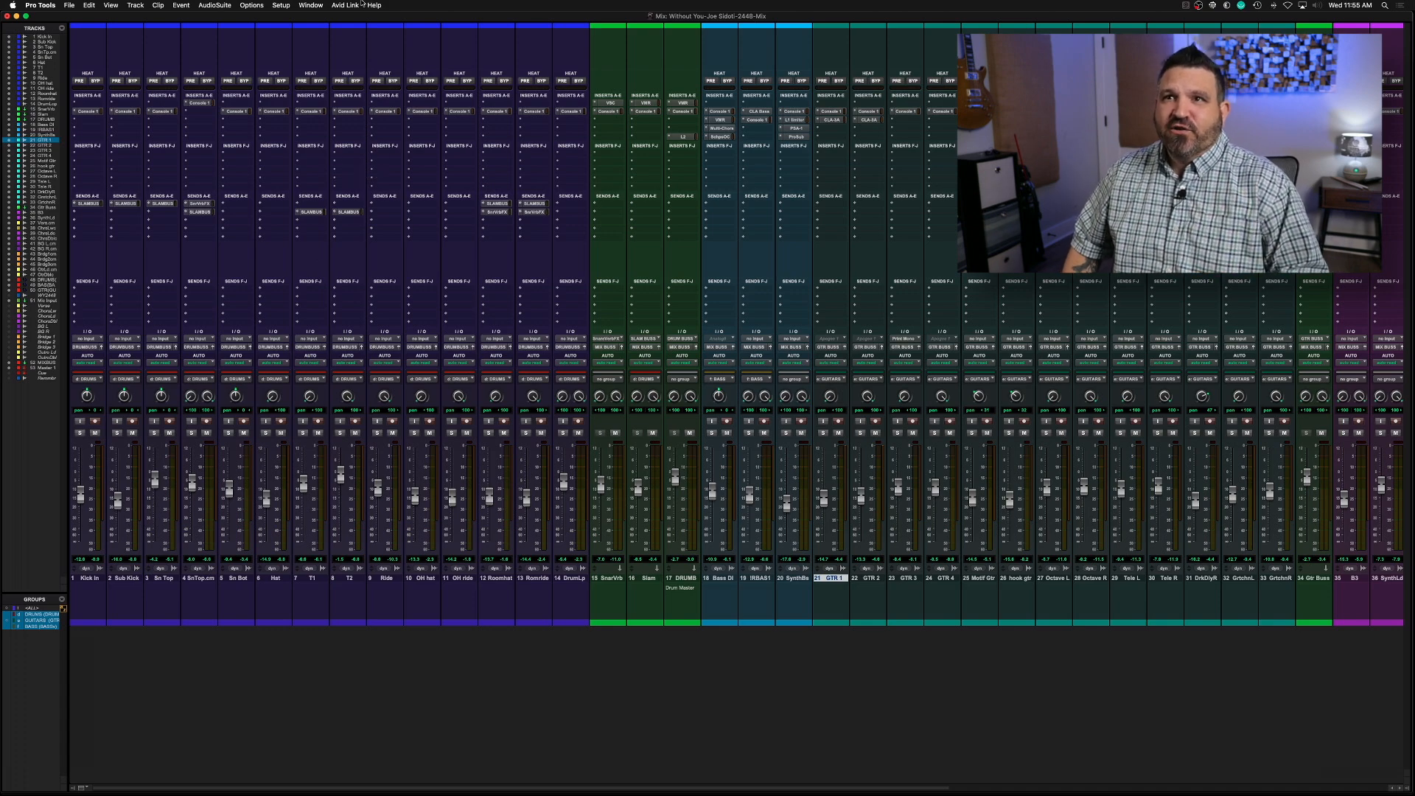
pyautogui.hscroll(10, 531, 453)
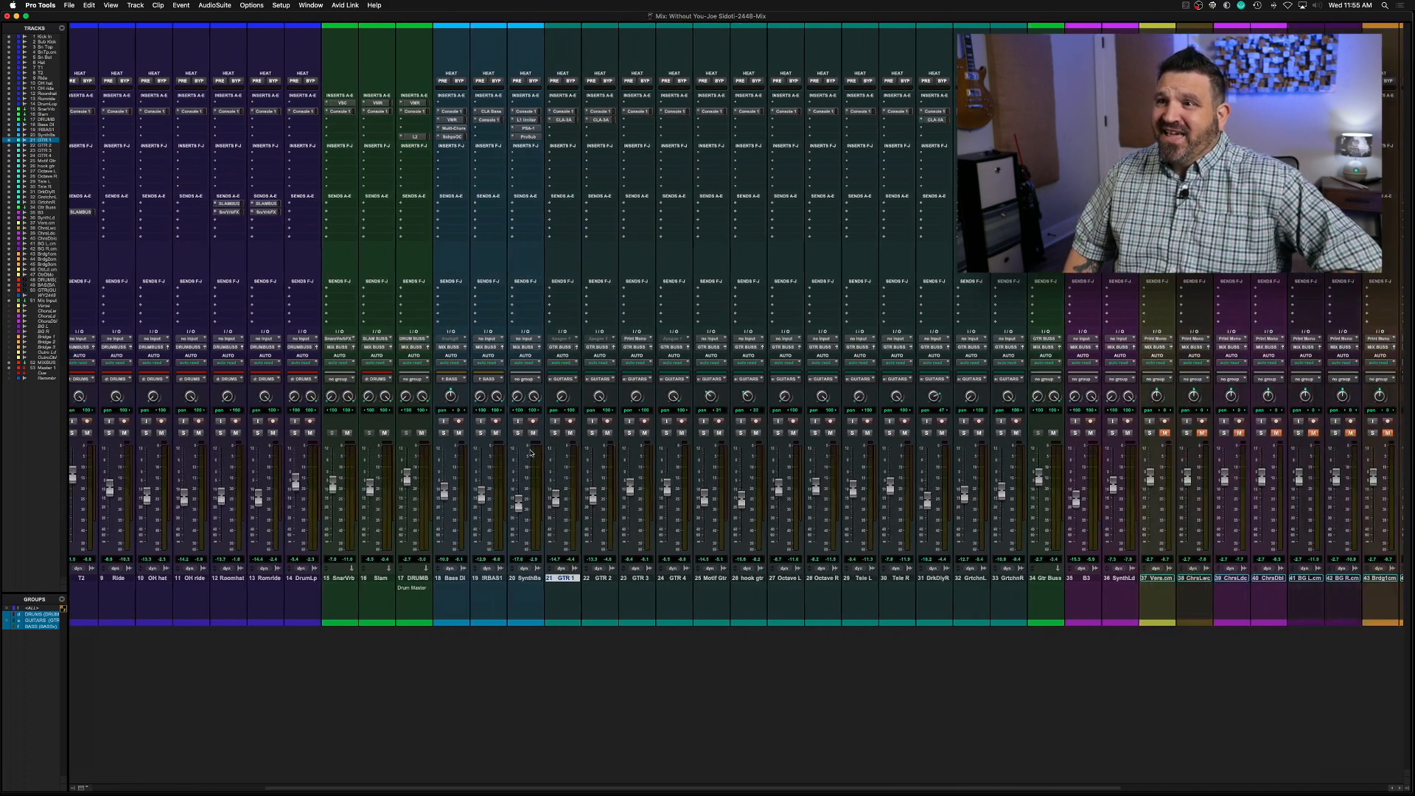
pyautogui.hscroll(-10, 530, 453)
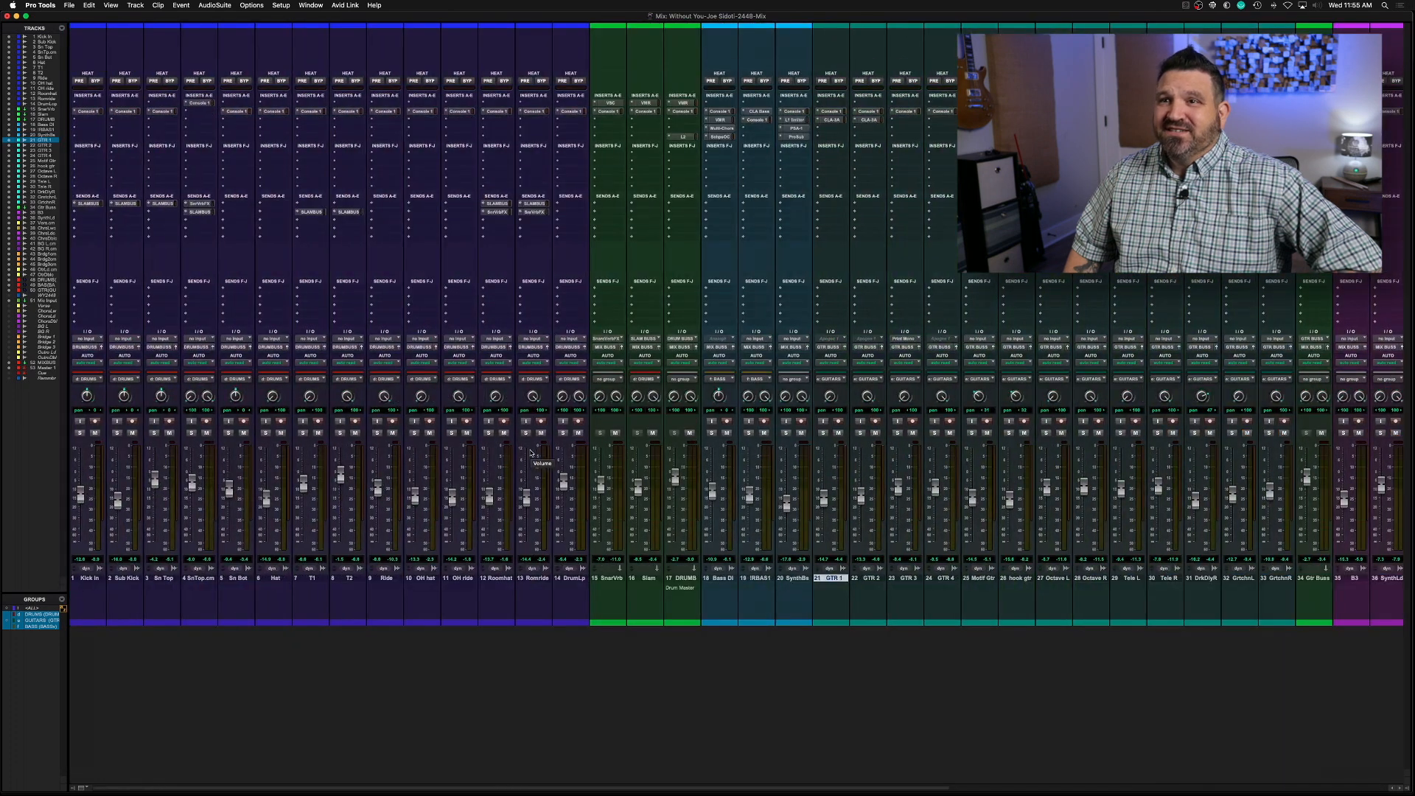
# Open the Color Palette beside the channel strips and set it to apply colours to Tracks
pyautogui.click(311, 5)
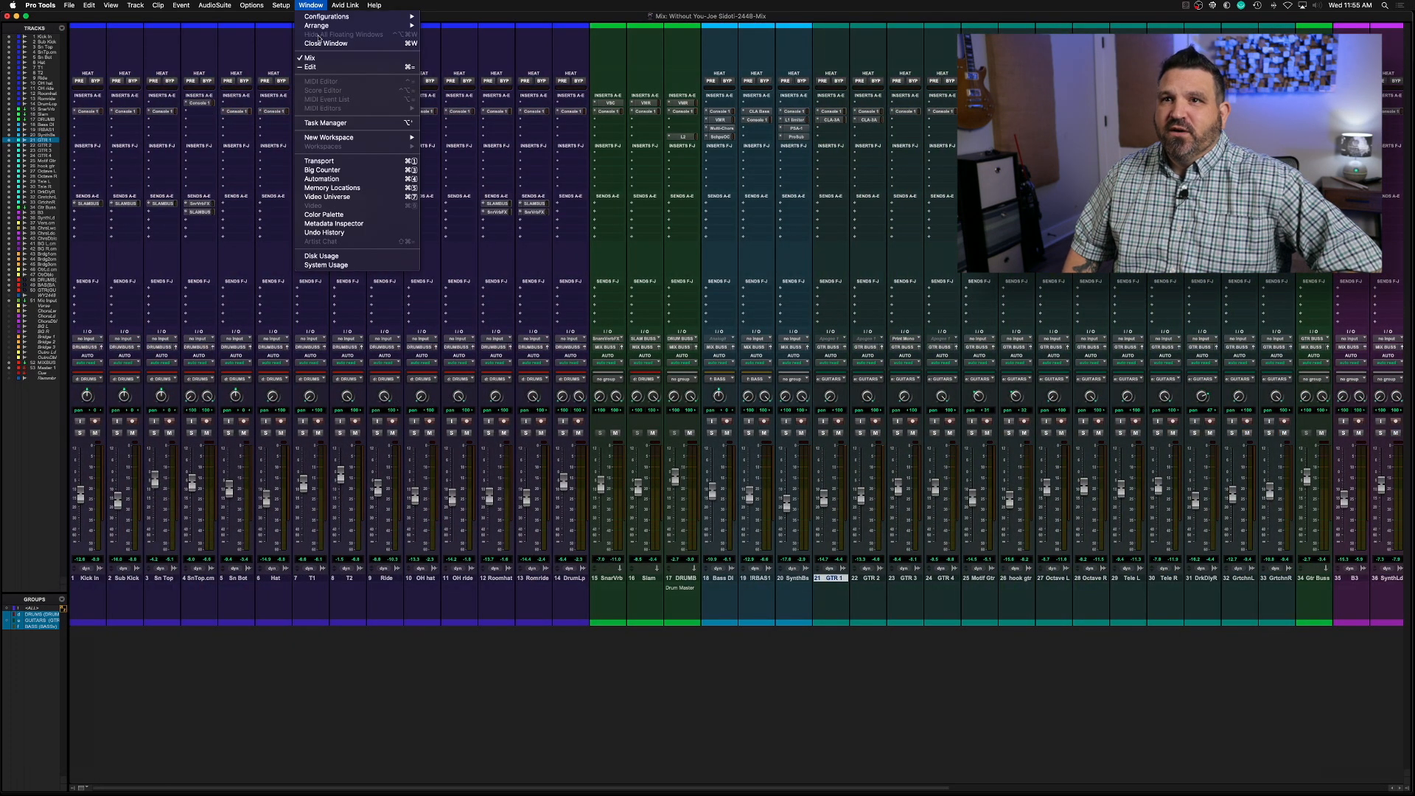
pyautogui.click(362, 215)
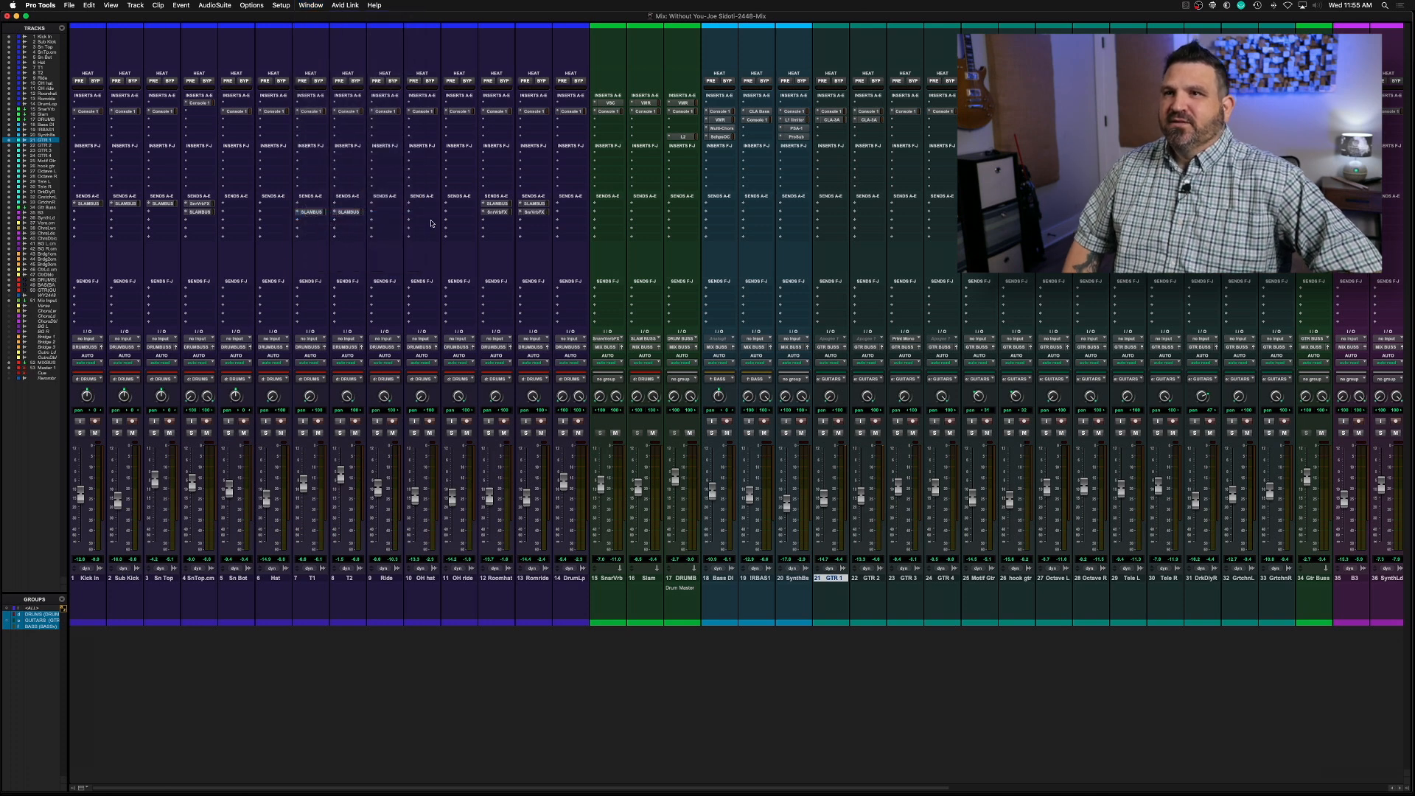
pyautogui.moveTo(908, 582); pyautogui.dragTo(638, 331)
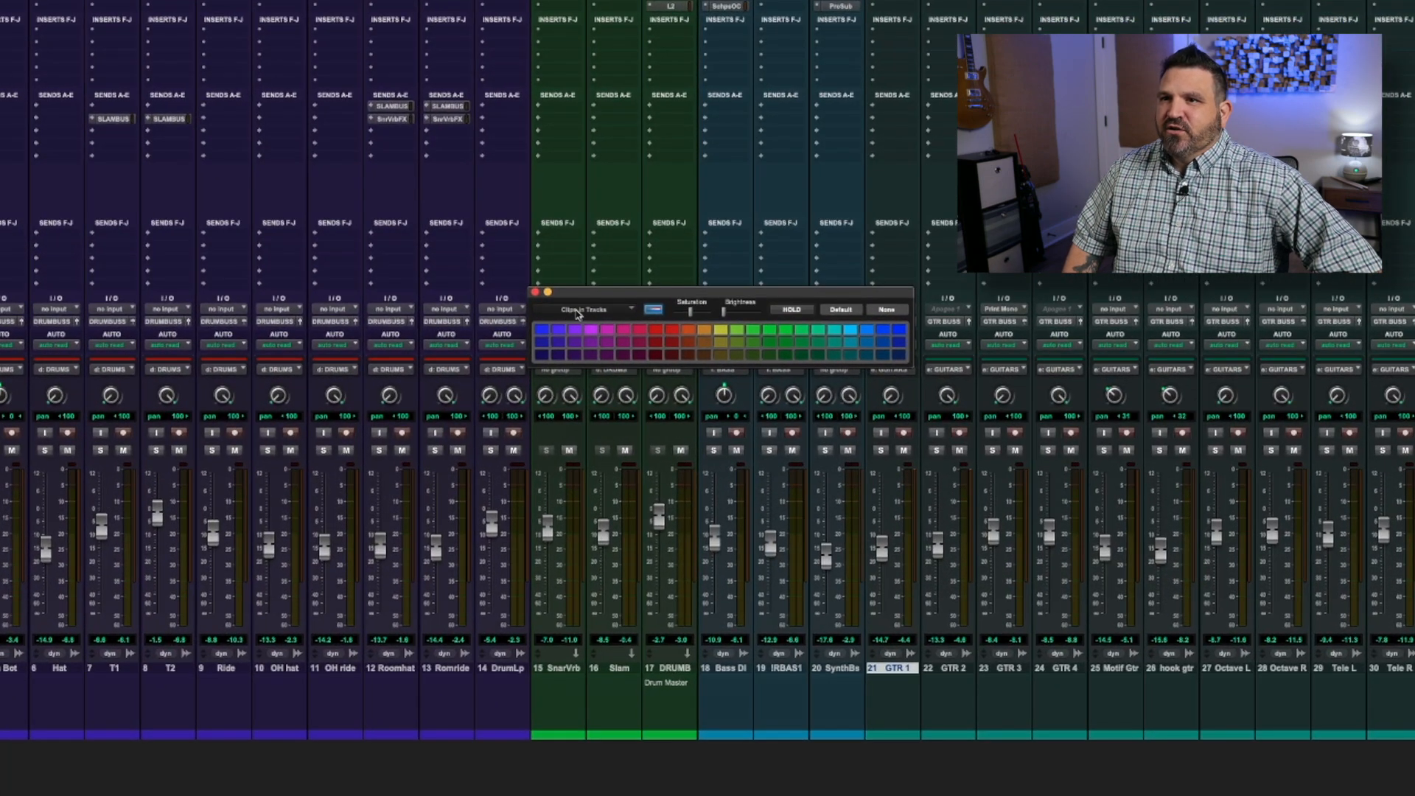
pyautogui.click(603, 311)
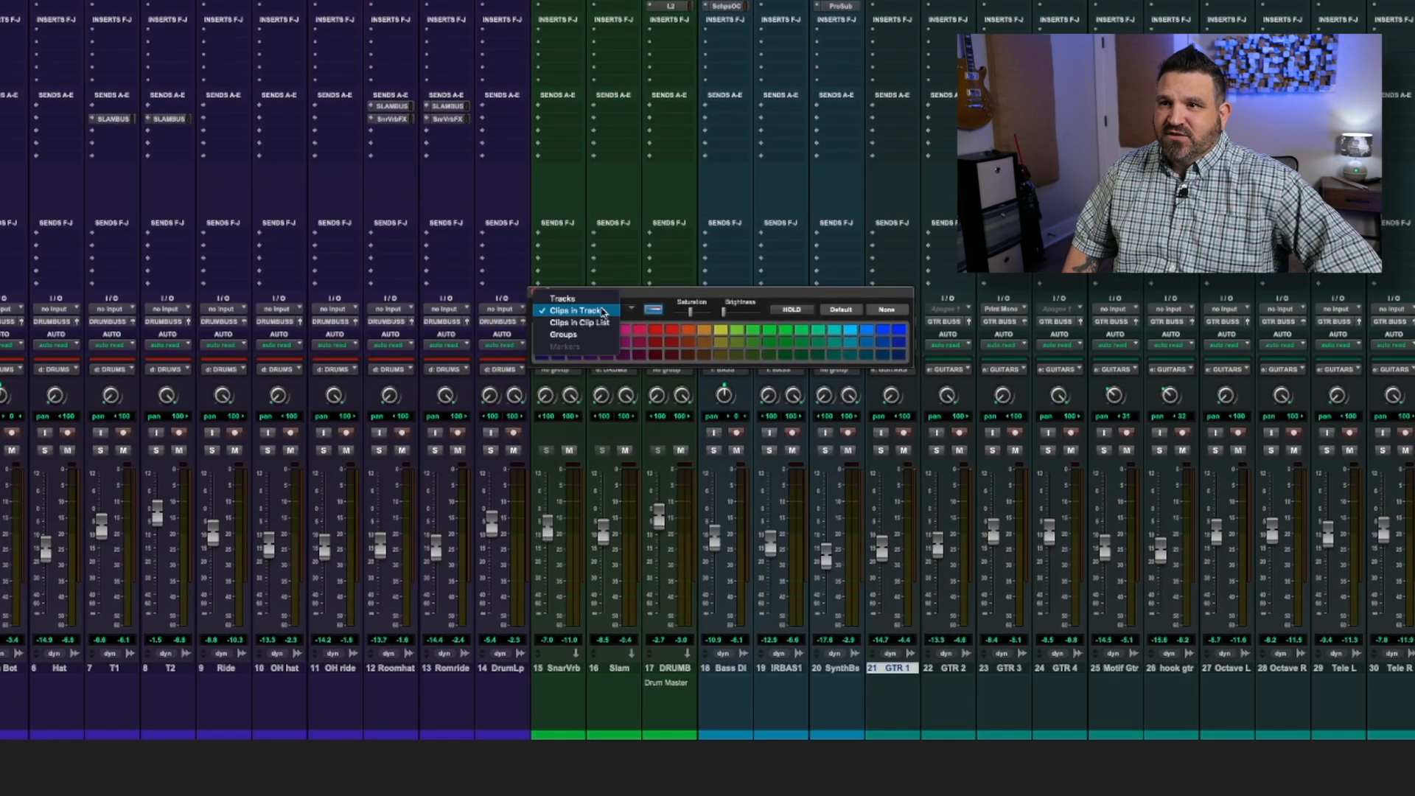
pyautogui.click(592, 301)
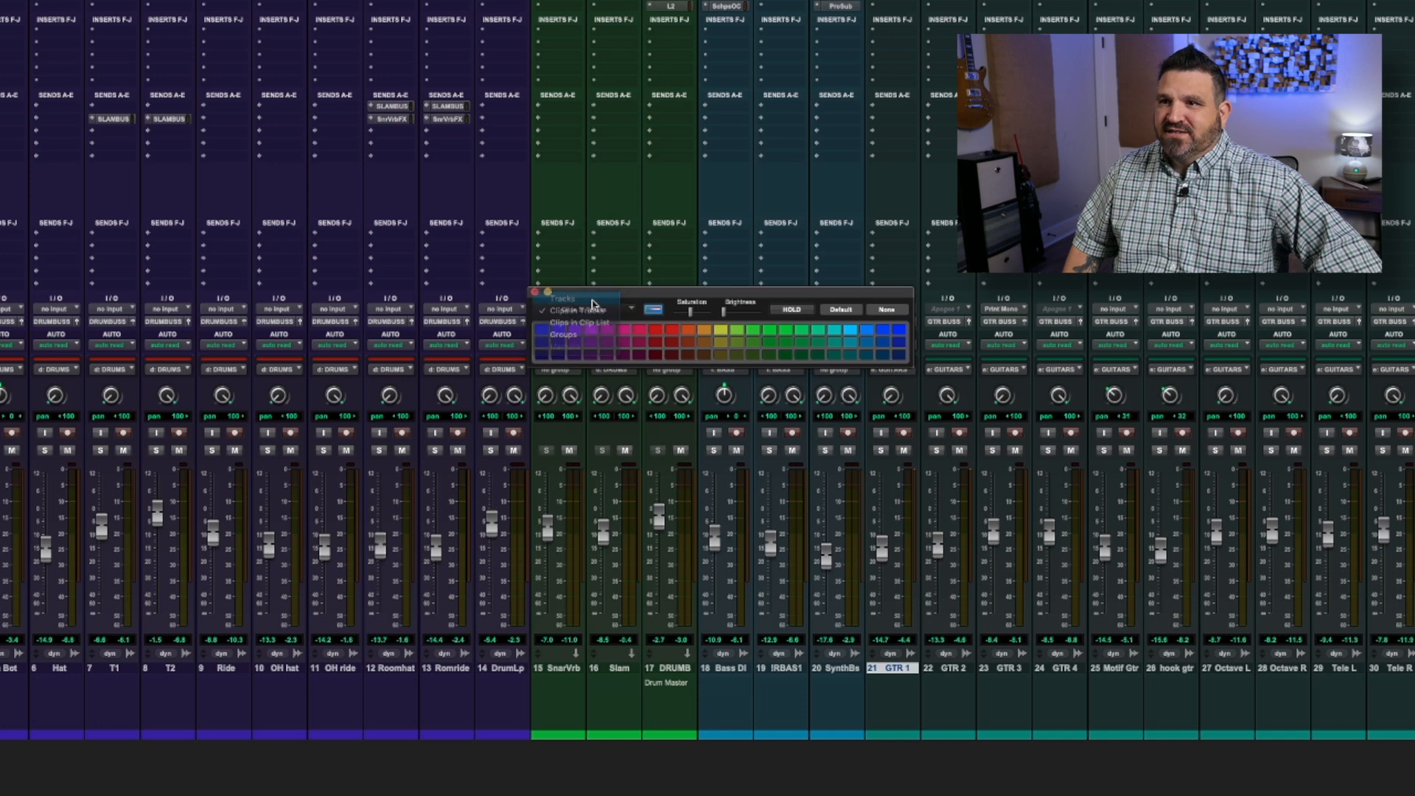
# Colour the Snare Verb track light blue and switch the channel strip colouring on
pyautogui.click(561, 673)
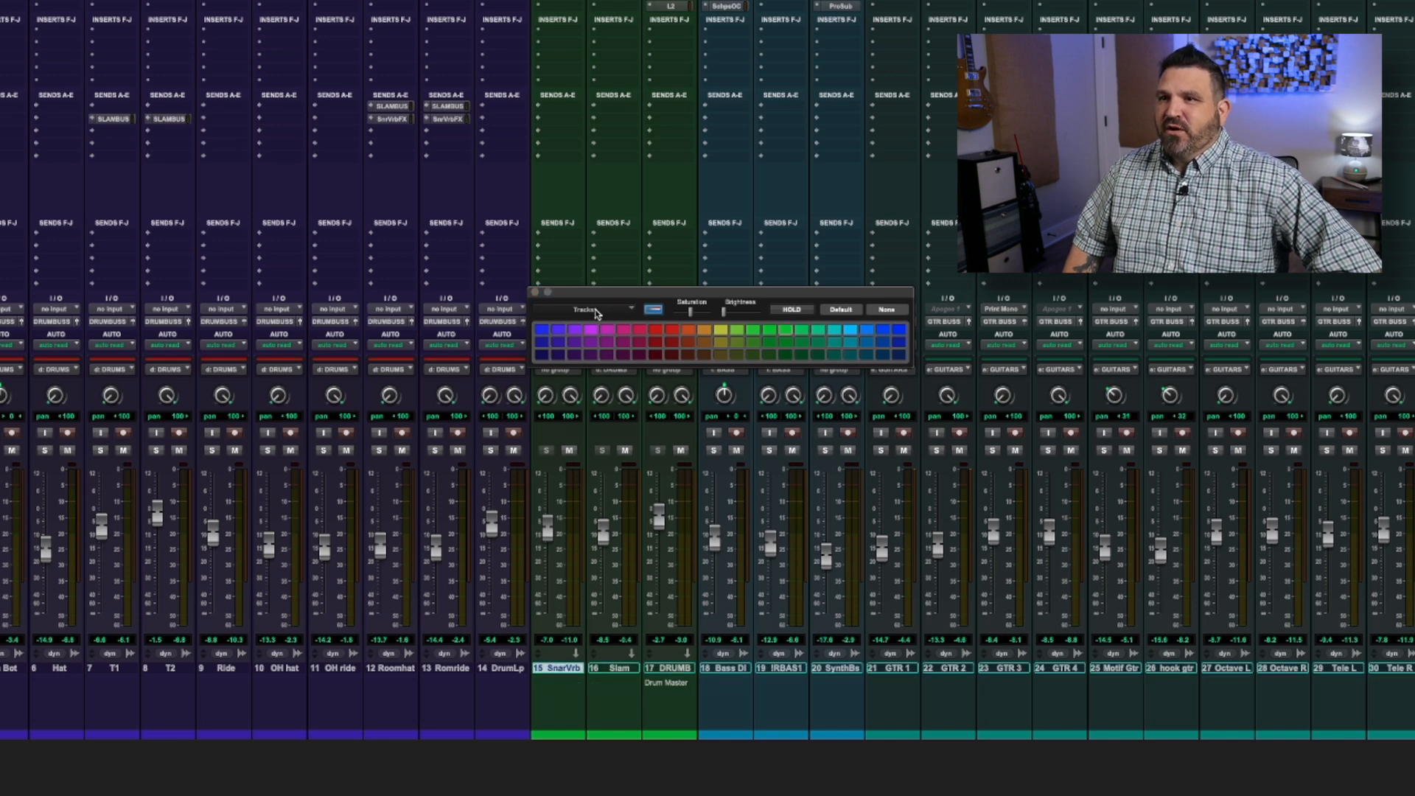
pyautogui.click(851, 331)
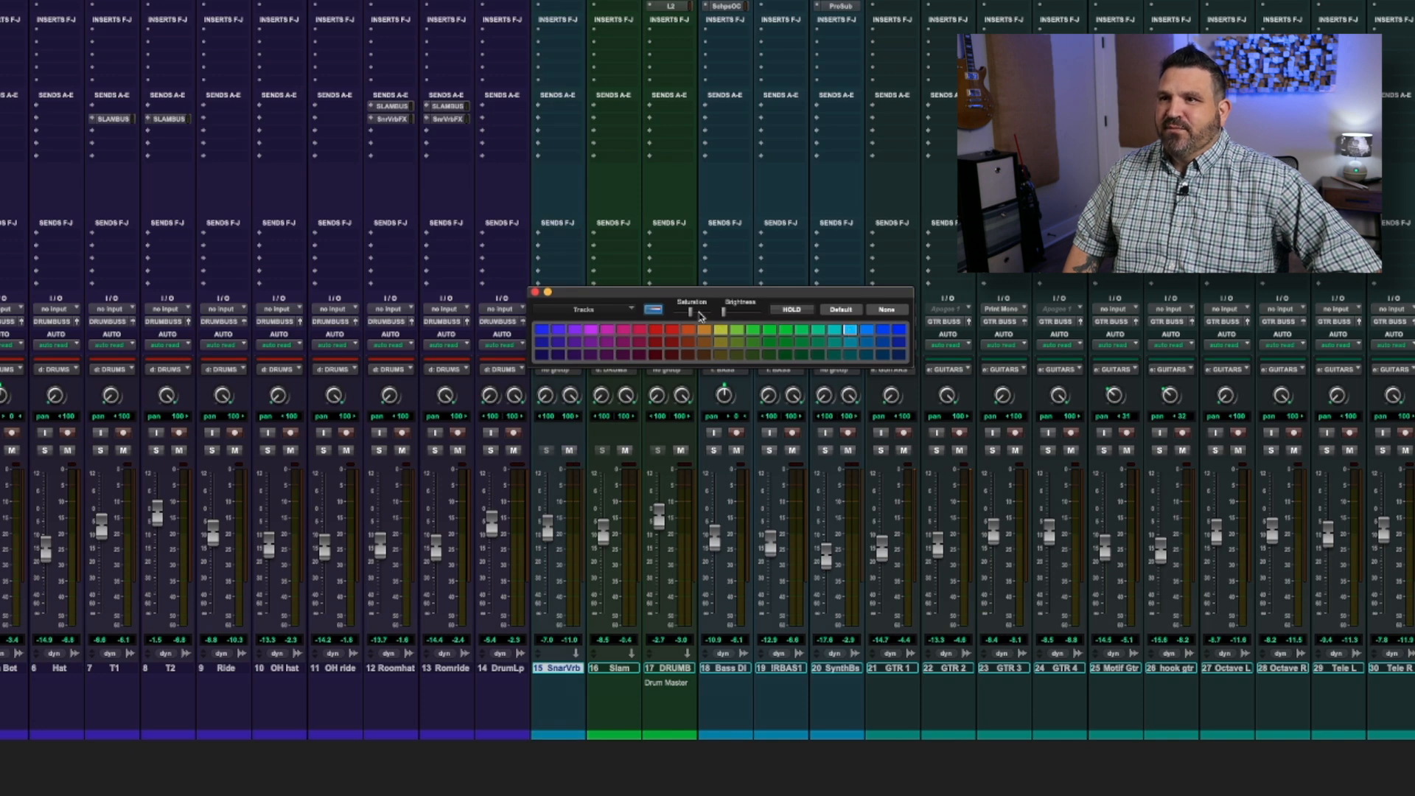
pyautogui.click(655, 310)
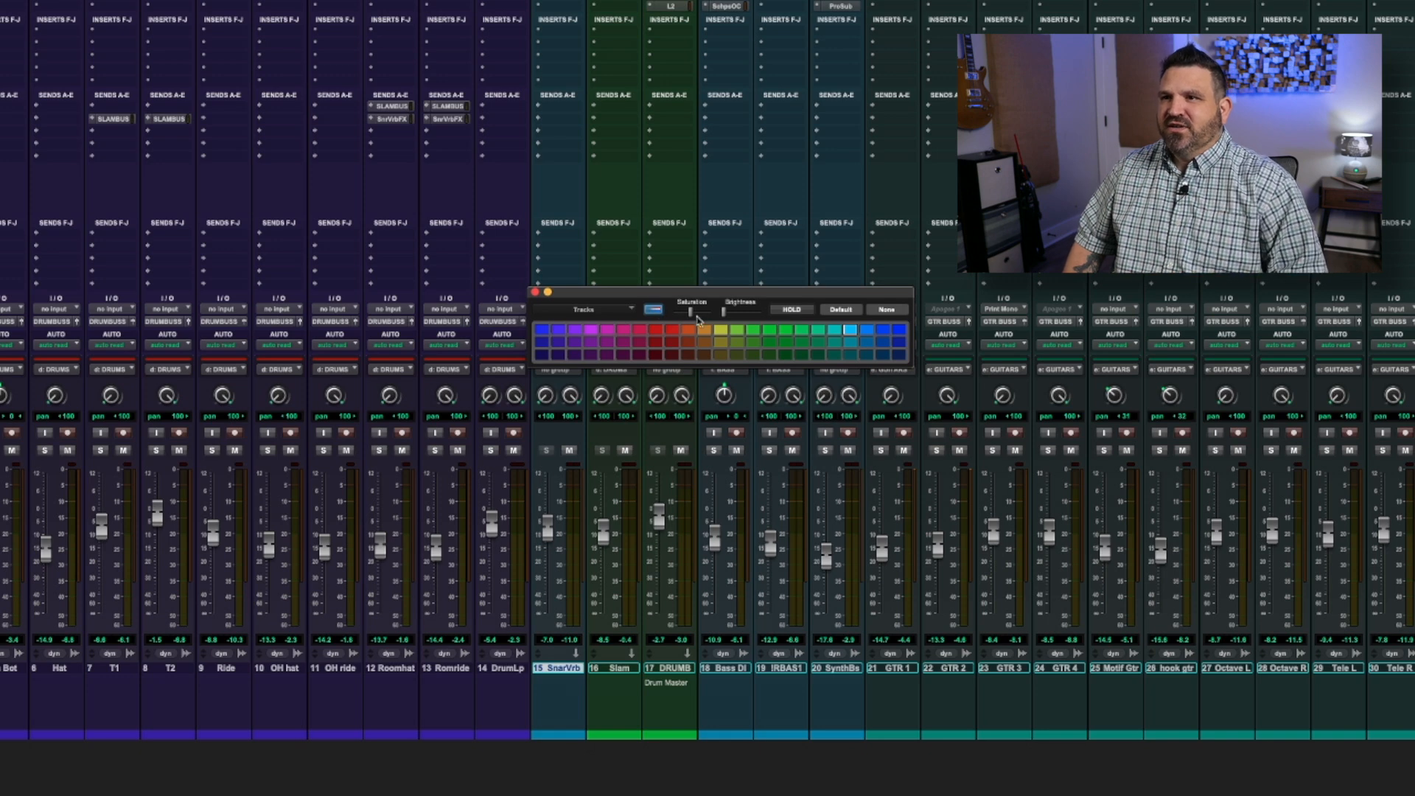
# Try adjusting the Saturation and Brightness of the channel strip colours in the Color Palette
pyautogui.moveTo(693, 316)
pyautogui.mouseDown()
pyautogui.moveTo(712, 315)
pyautogui.moveTo(680, 316)
pyautogui.moveTo(694, 316)
pyautogui.mouseUp()
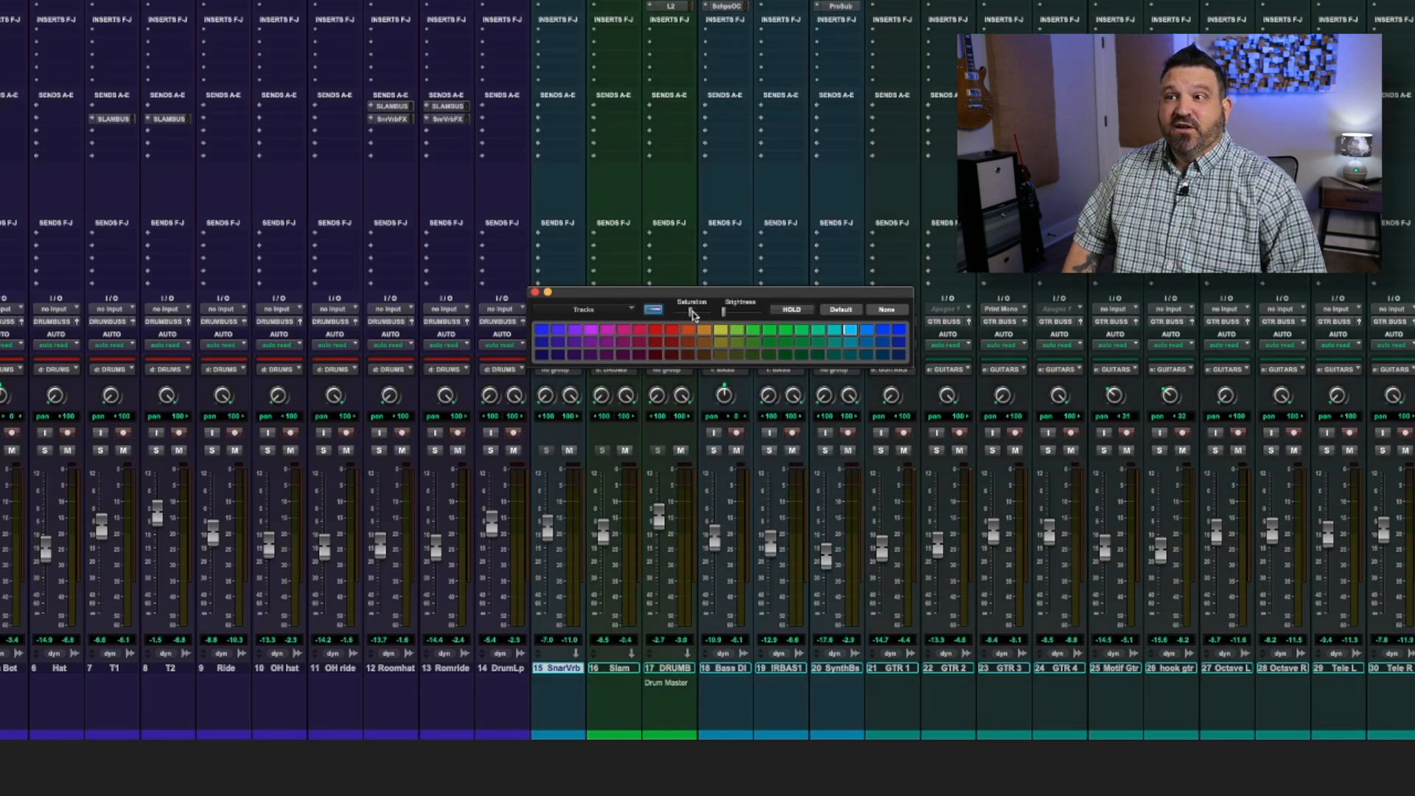
pyautogui.moveTo(744, 315); pyautogui.dragTo(726, 342)
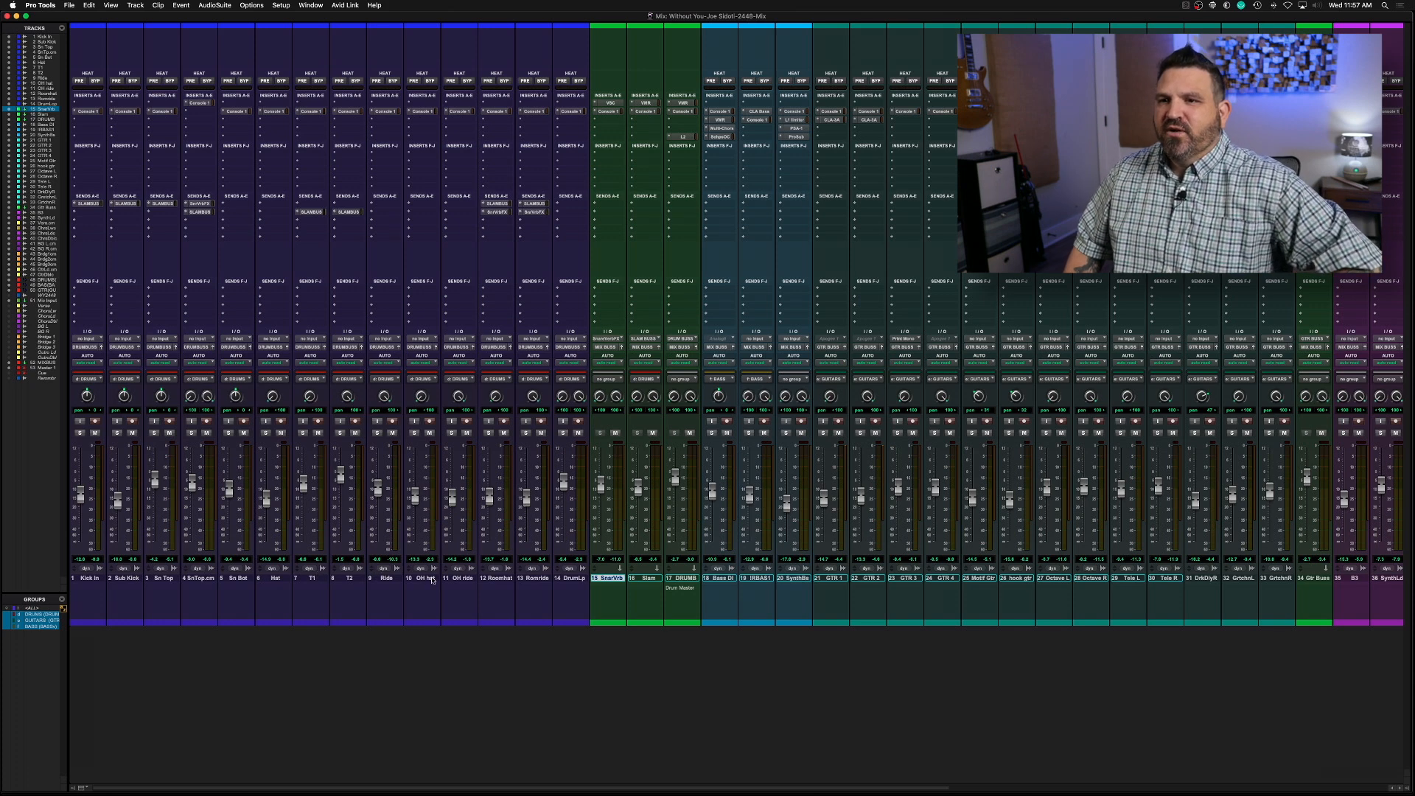
# Review the mixer's colour groups from the drums through the bass, guitars, synths and vocals to the VCA masters
pyautogui.hscroll(2, 471, 583)
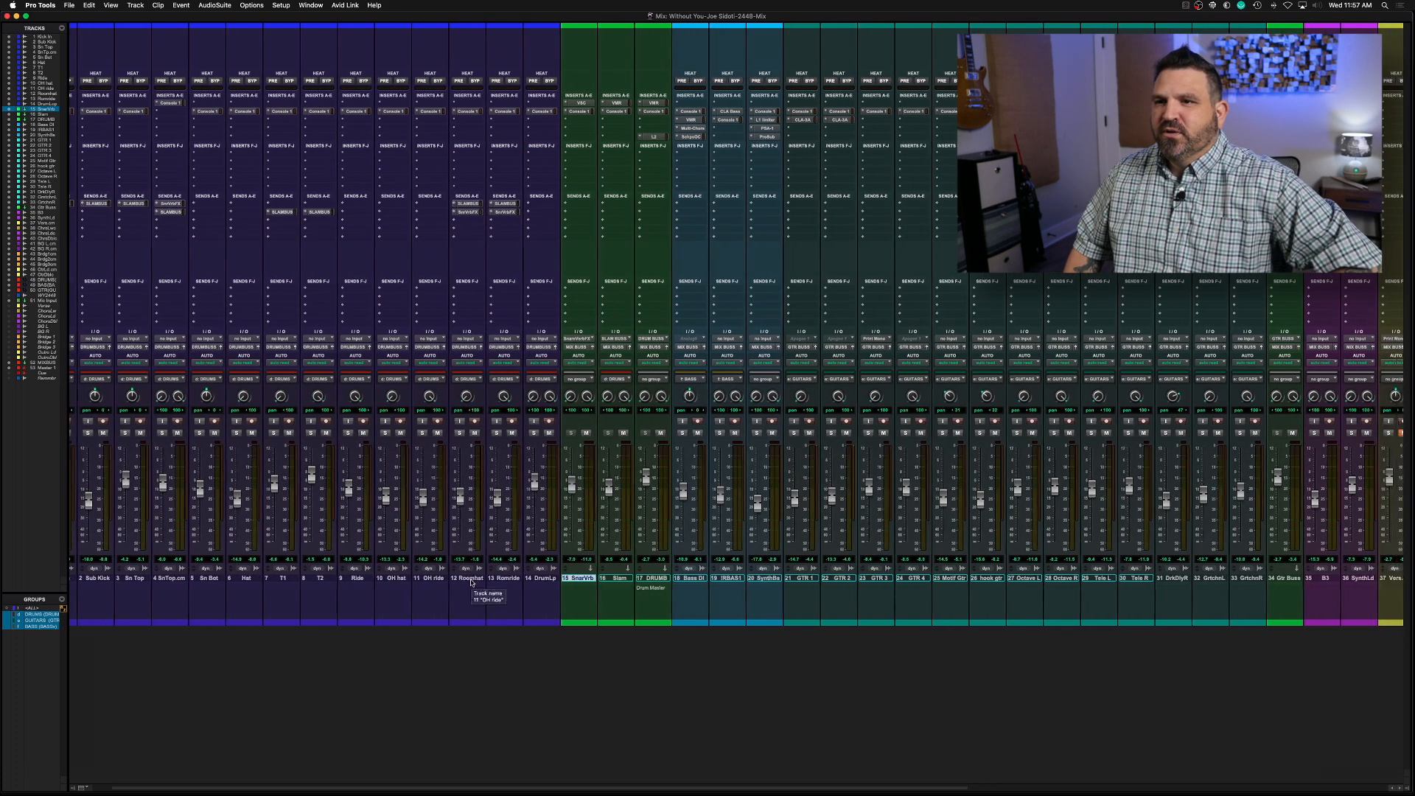
pyautogui.hscroll(3, 512, 573)
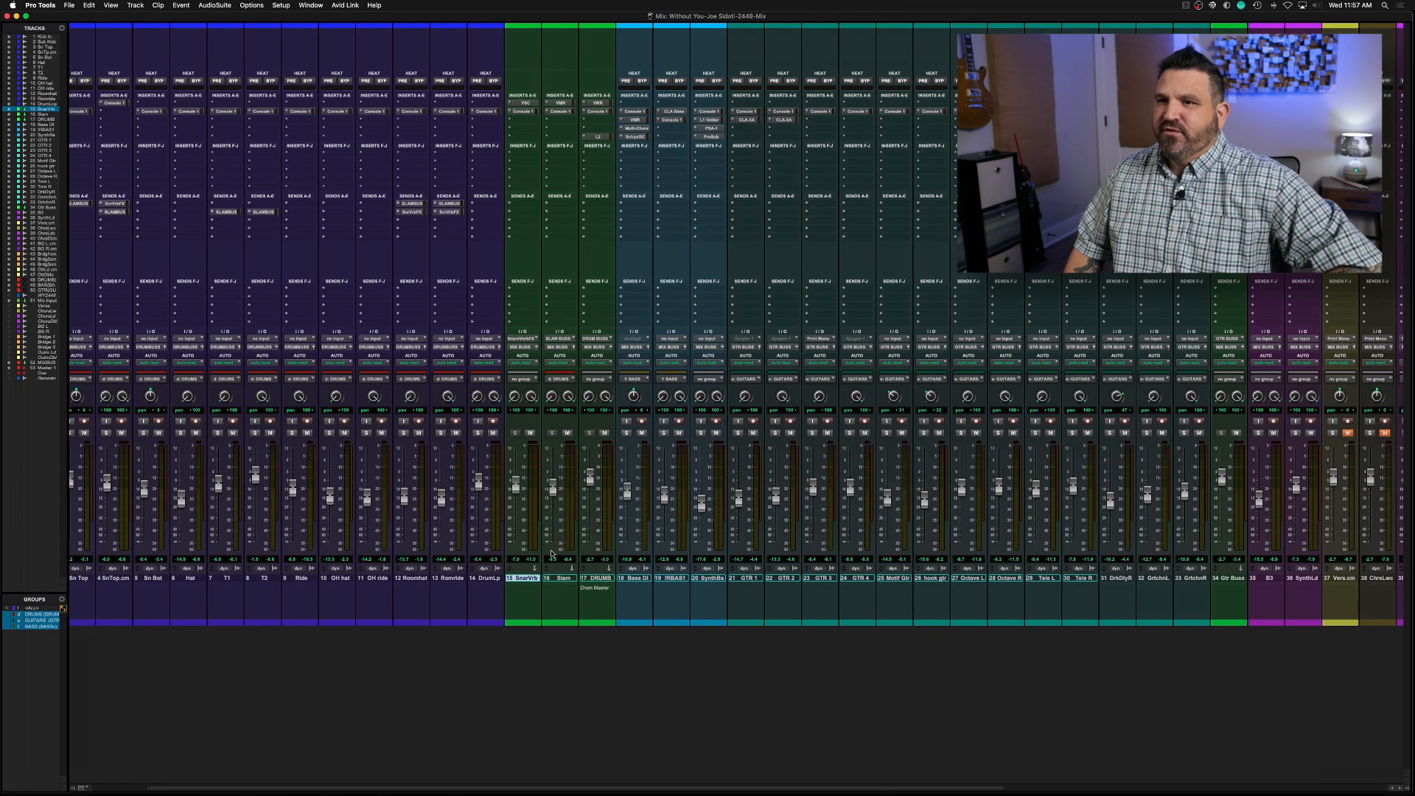
pyautogui.hscroll(2, 557, 552)
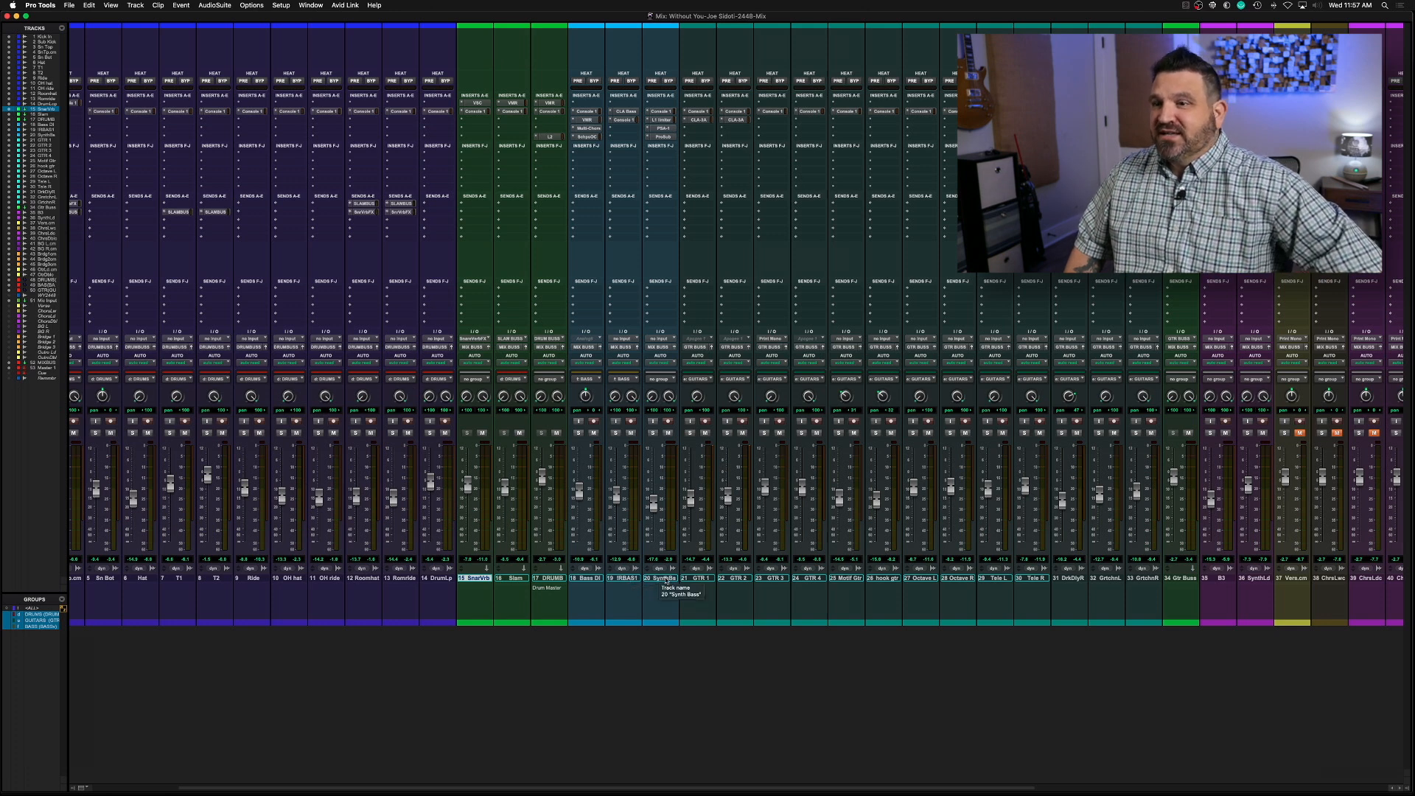
pyautogui.hscroll(2, 700, 588)
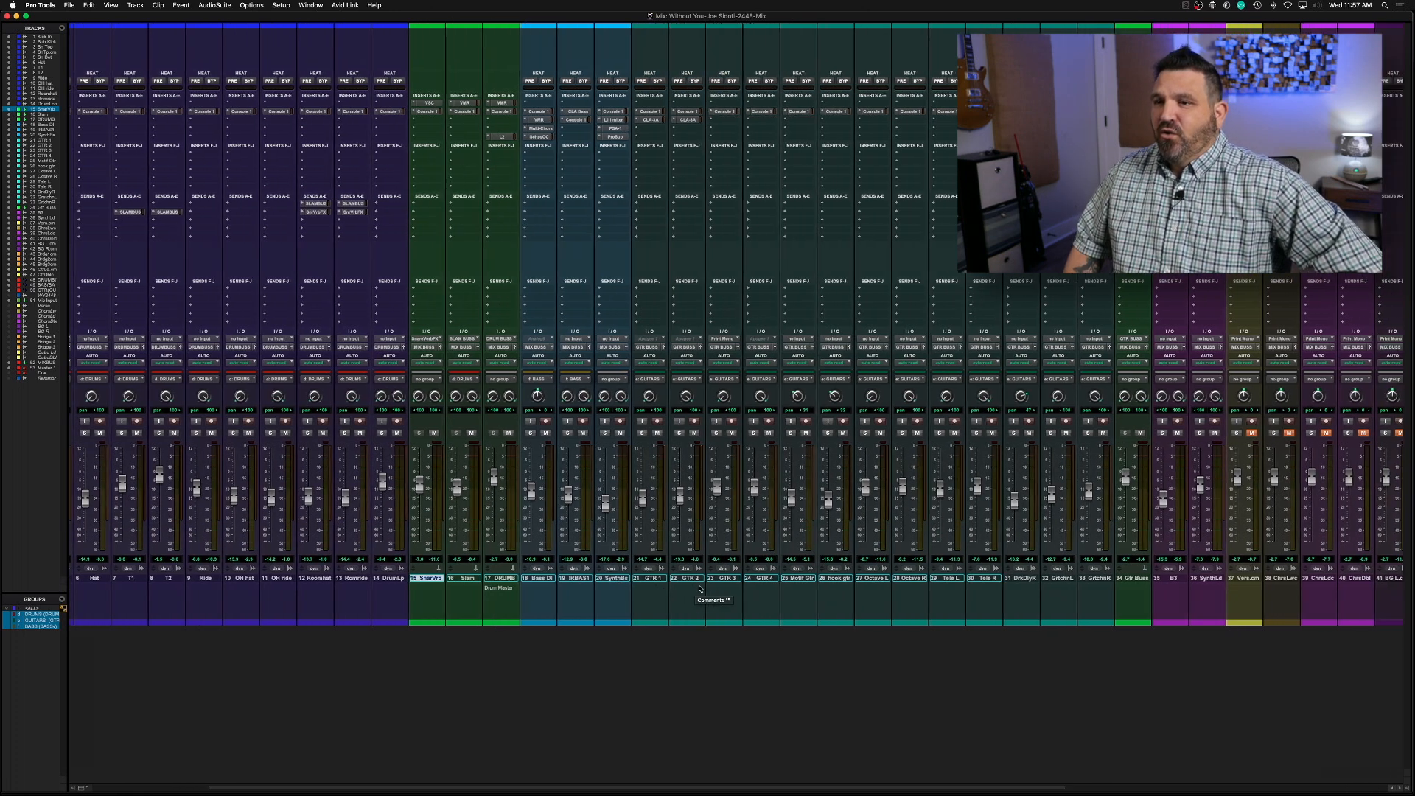
pyautogui.hscroll(4, 700, 588)
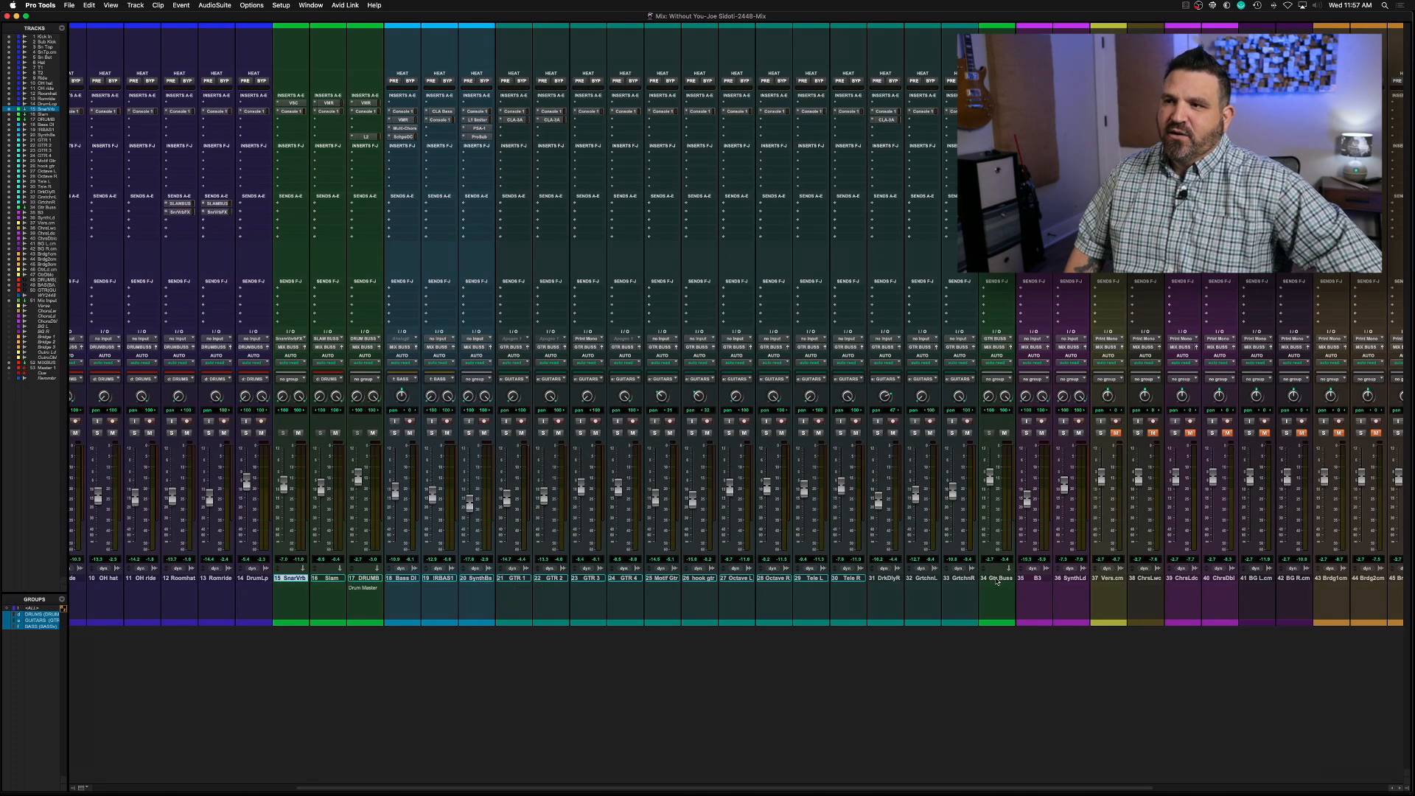
pyautogui.hscroll(8, 997, 581)
pyautogui.hscroll(1, 995, 581)
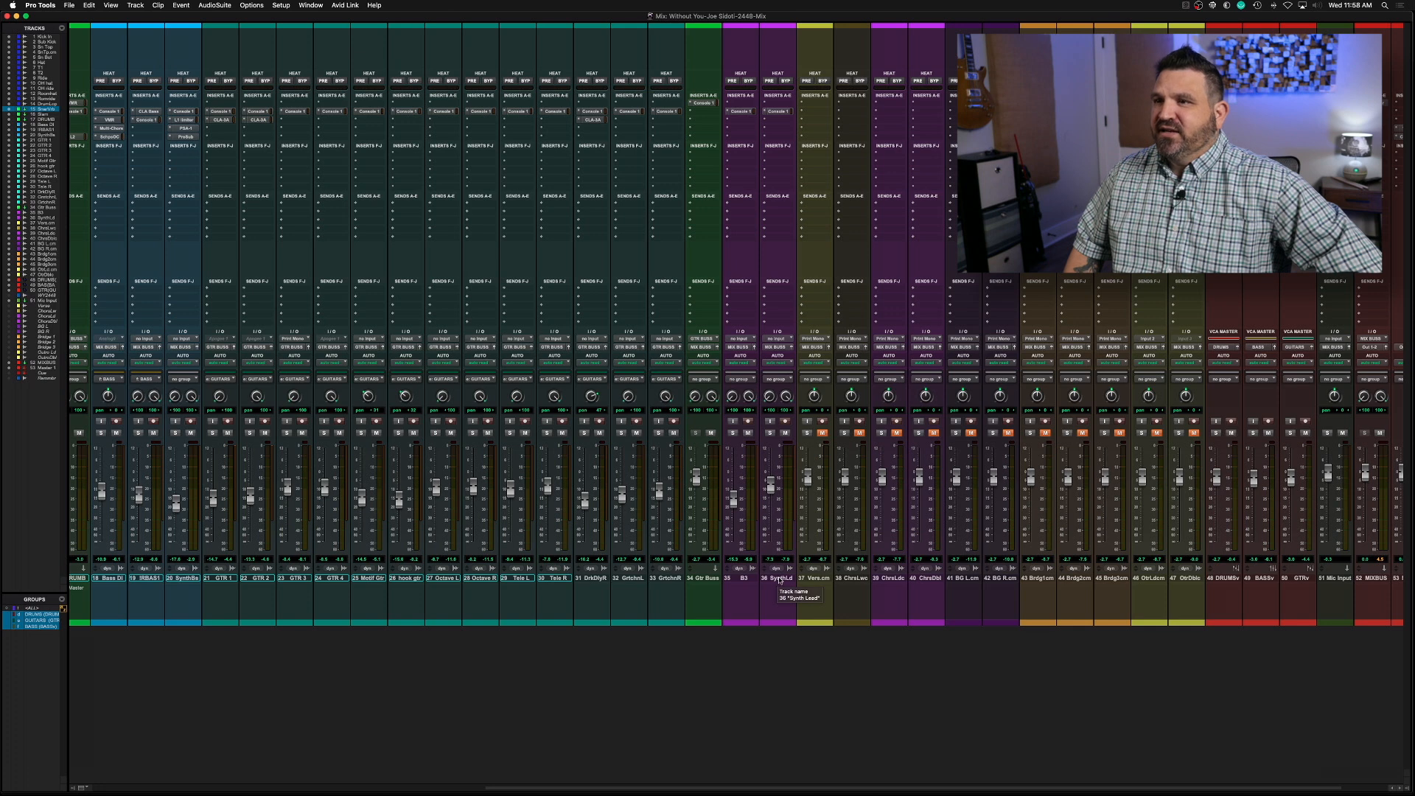
# Create one VCA Master track named VOXv directly after the GTRv master in the mixer
pyautogui.hscroll(2, 1109, 578)
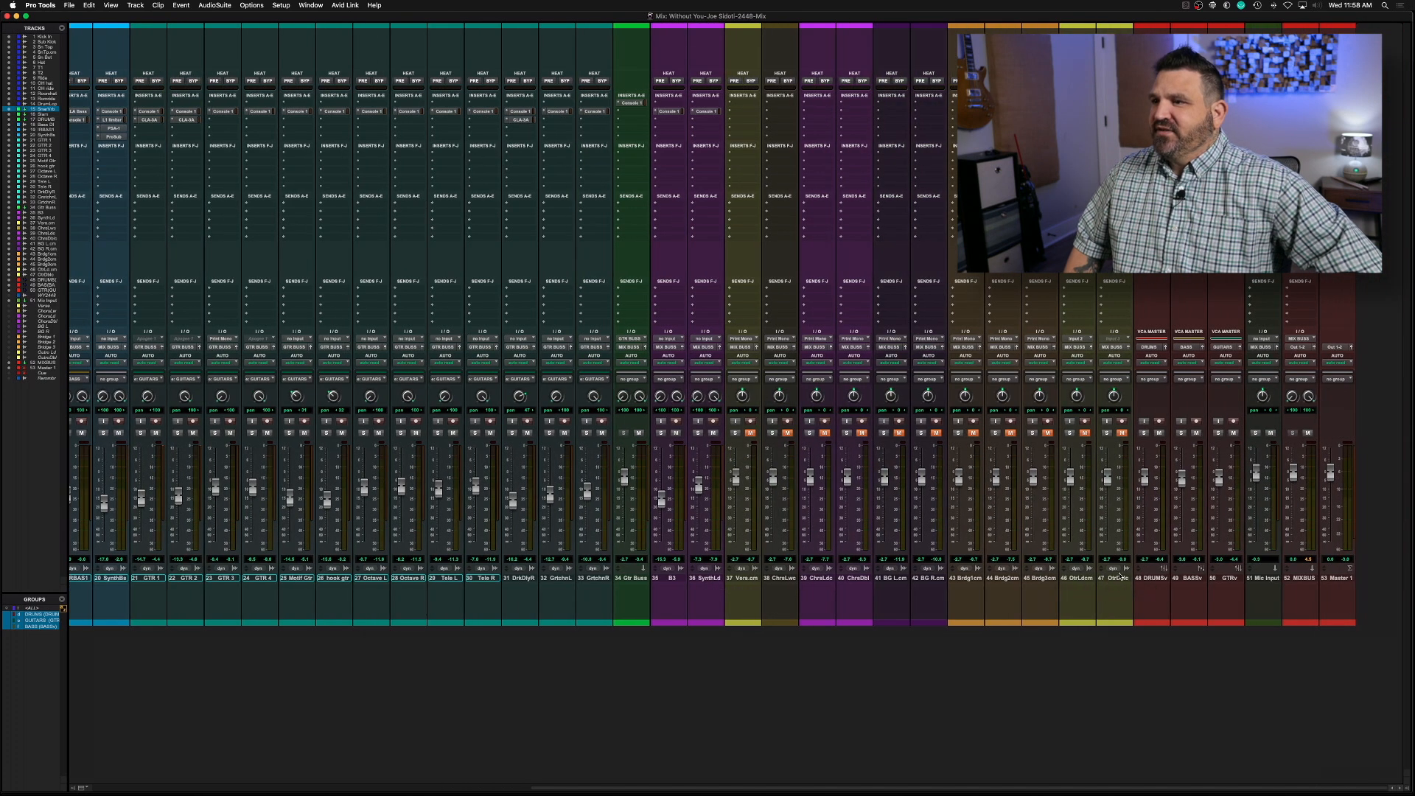
pyautogui.click(1156, 582)
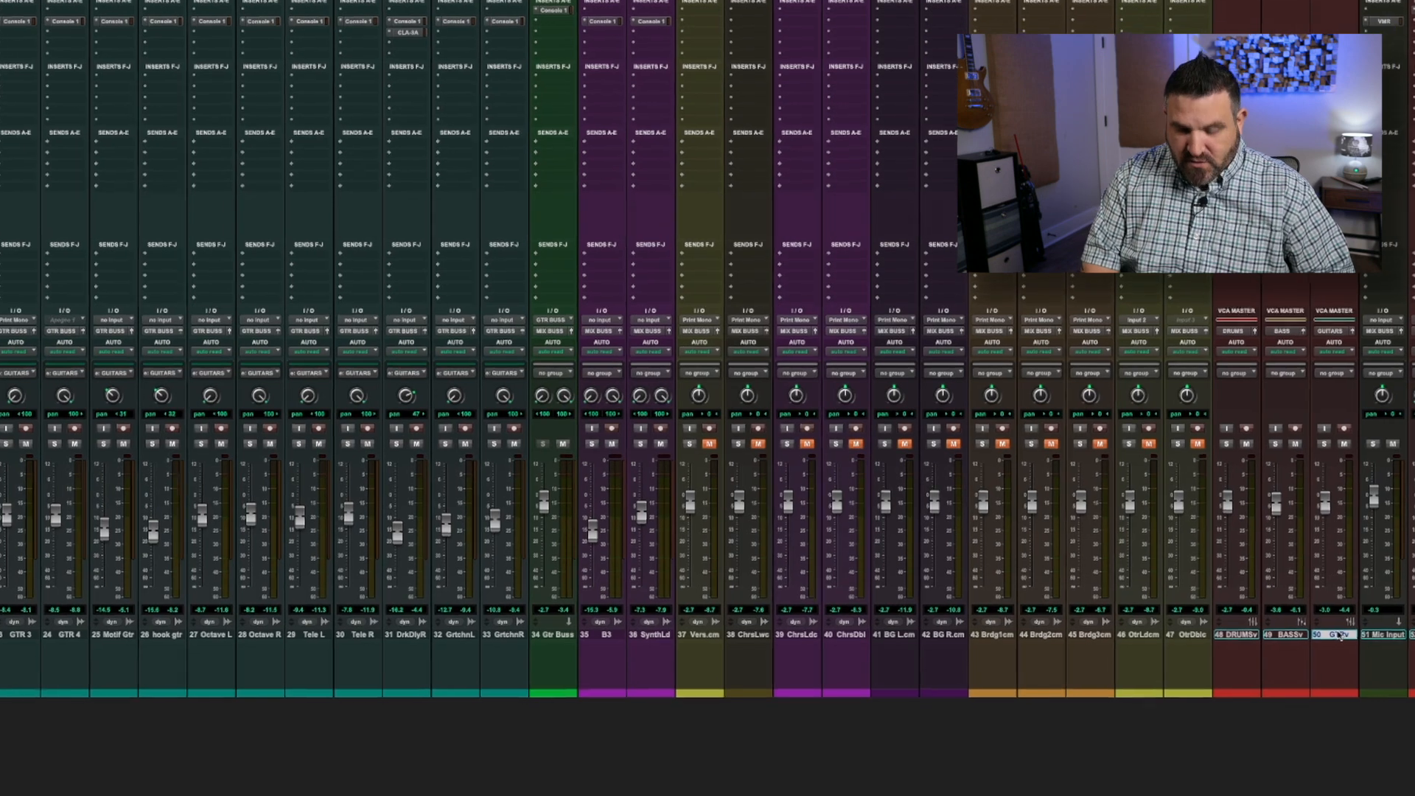
pyautogui.hotkey('ctrl', 'shift', 'n')
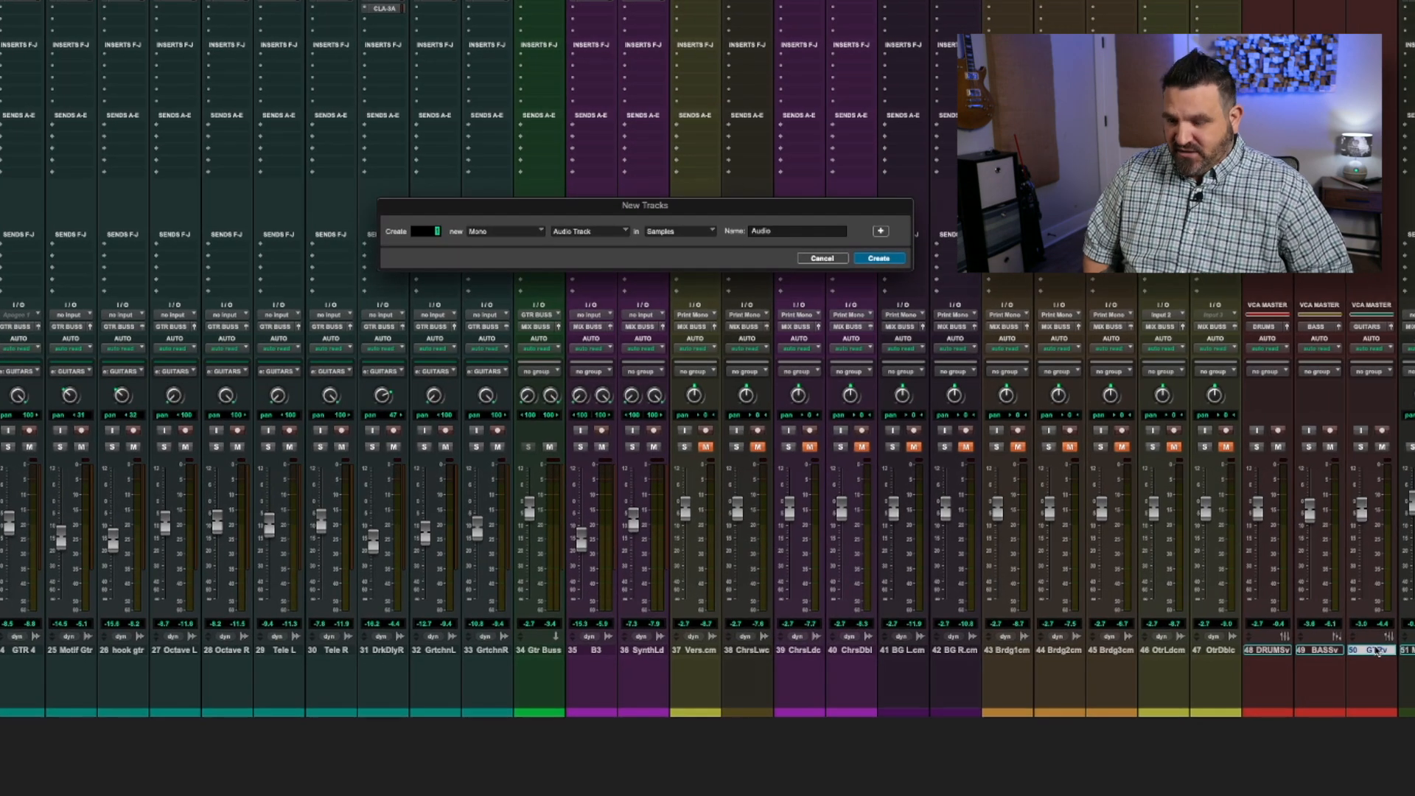
pyautogui.hotkey('ctrl', 'Down')
pyautogui.hotkey('ctrl', 'Down')
pyautogui.hotkey('ctrl', 'Down')
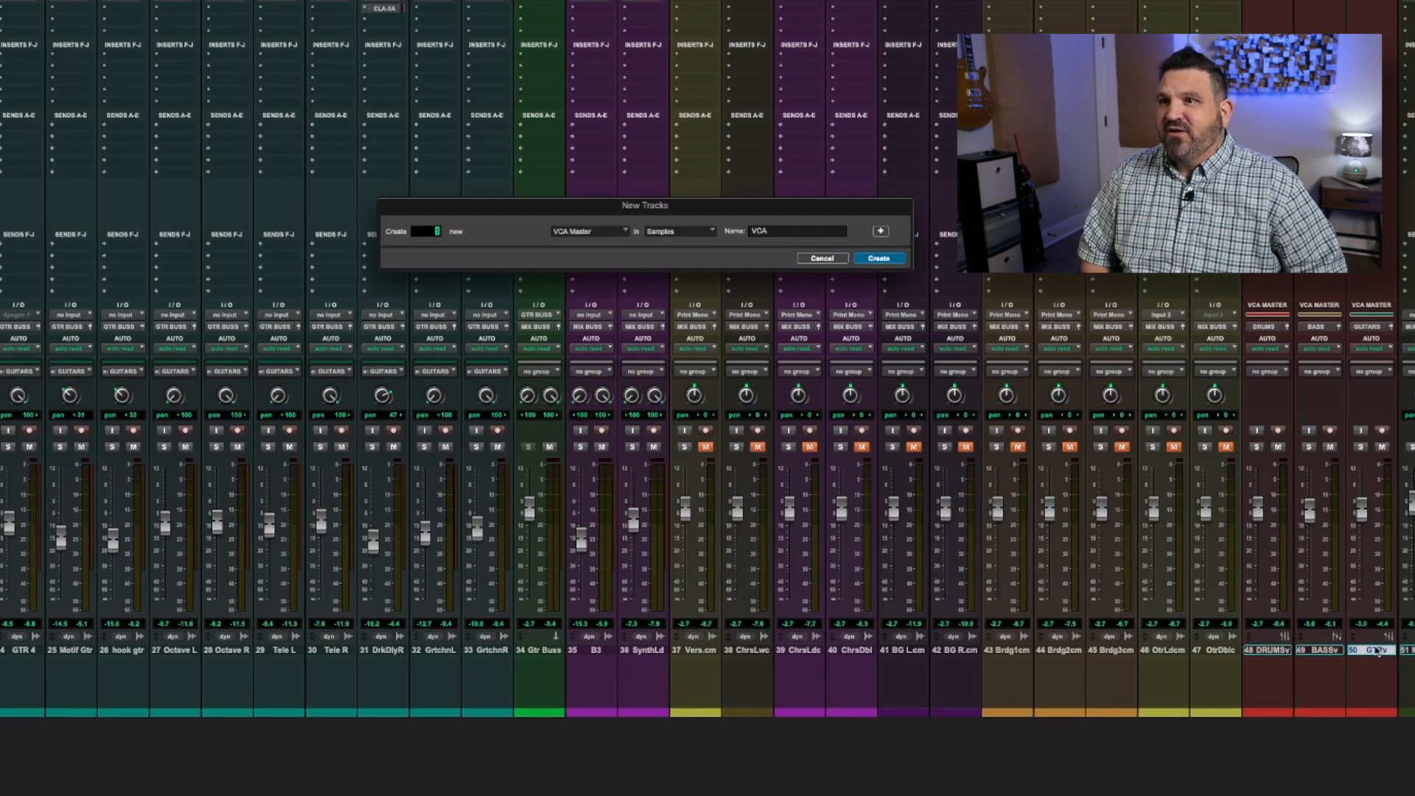
pyautogui.press('Tab')
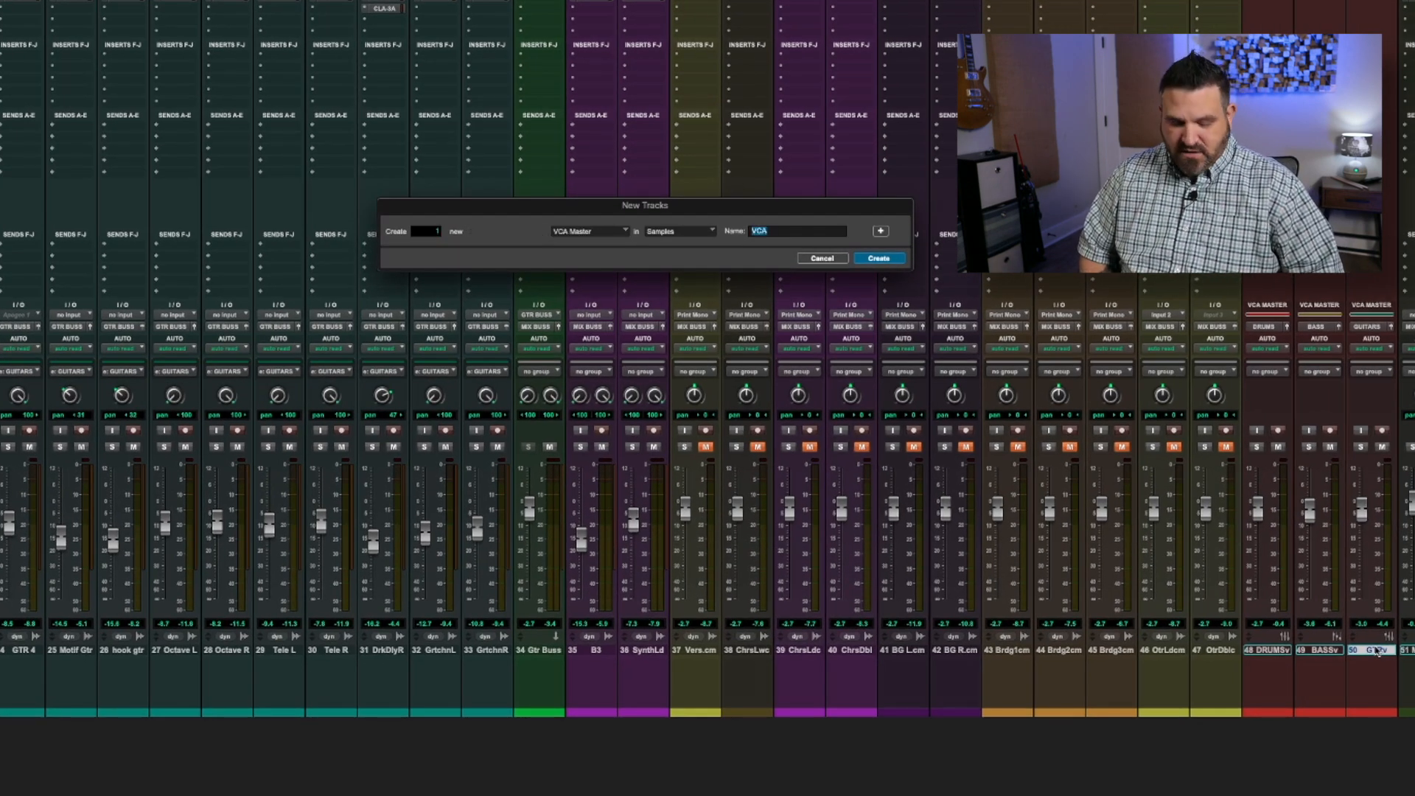
pyautogui.write('Vox')
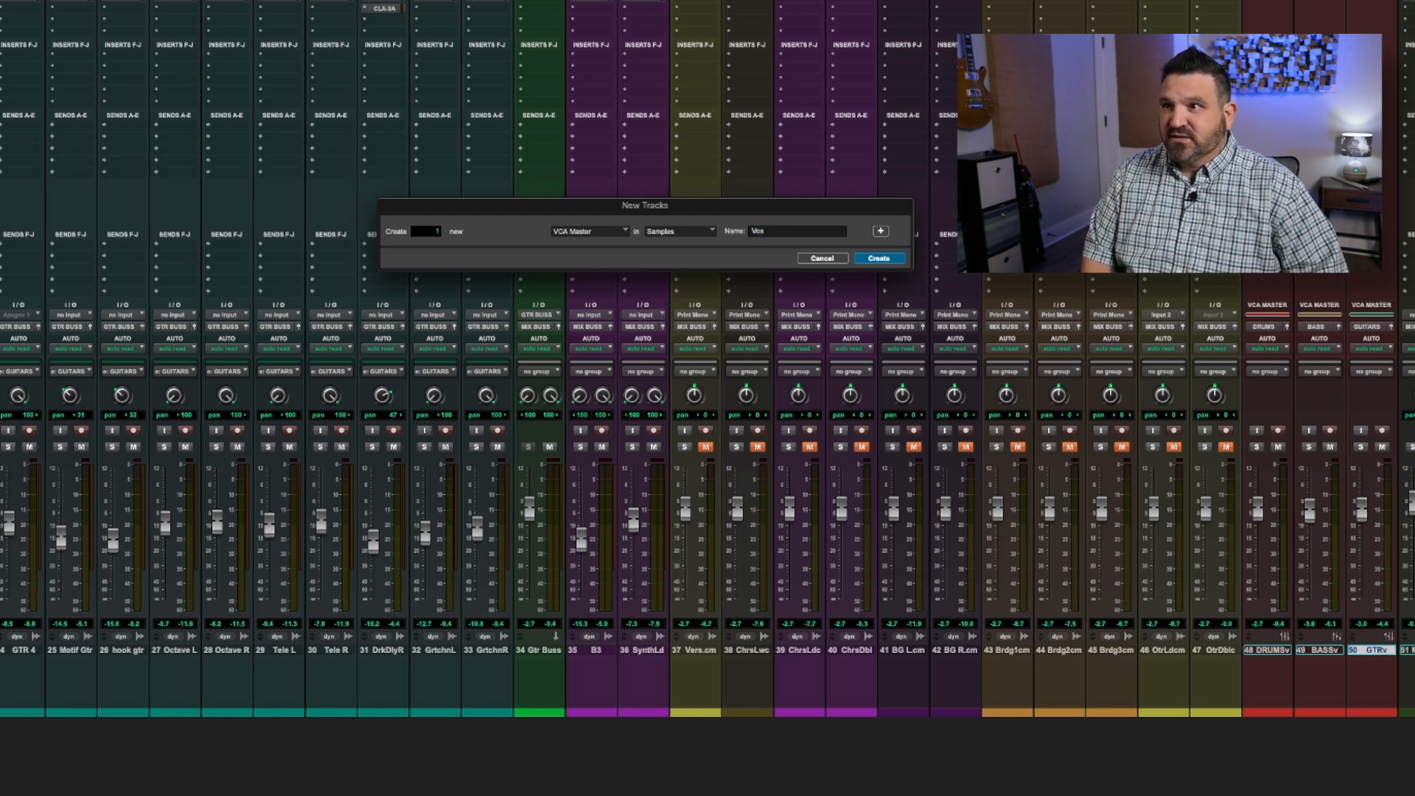
pyautogui.write('X')
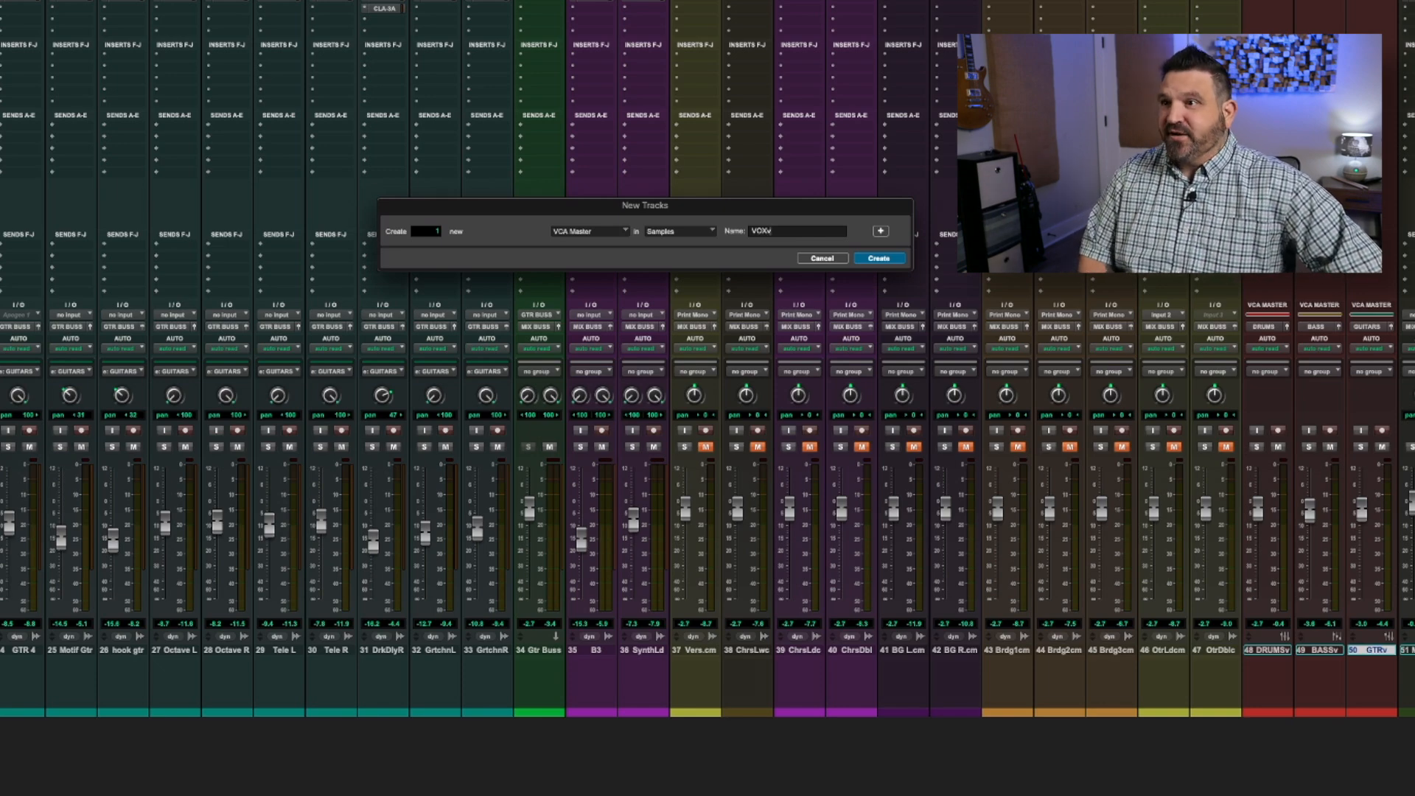
pyautogui.write('v')
pyautogui.press('Return')
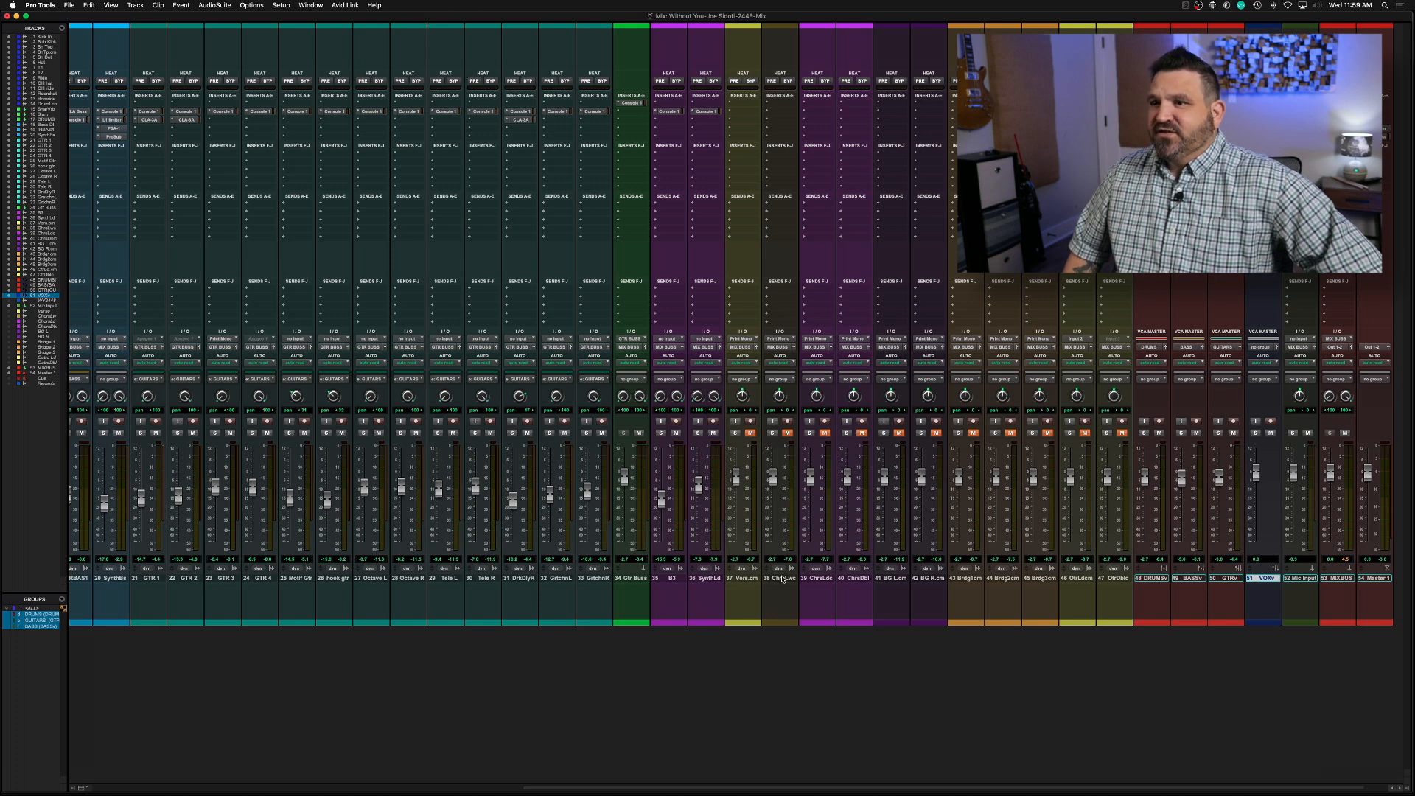
# Group the vocal tracks from Verse through Outro Dbl as VOCALS and assign the group to the VOXv VCA
pyautogui.keyDown('shift'); pyautogui.click(741, 580); pyautogui.keyUp('shift')
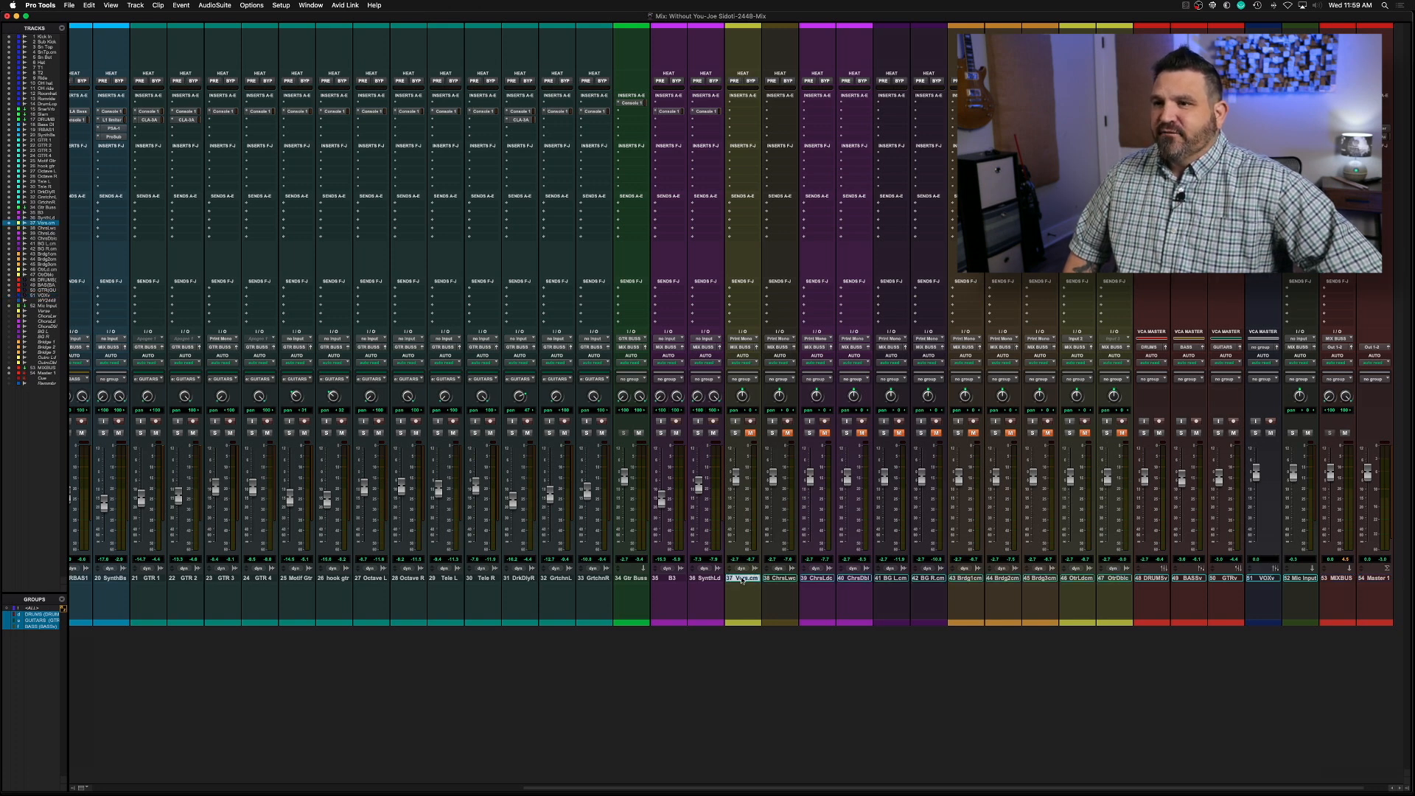
pyautogui.press('super+equal')
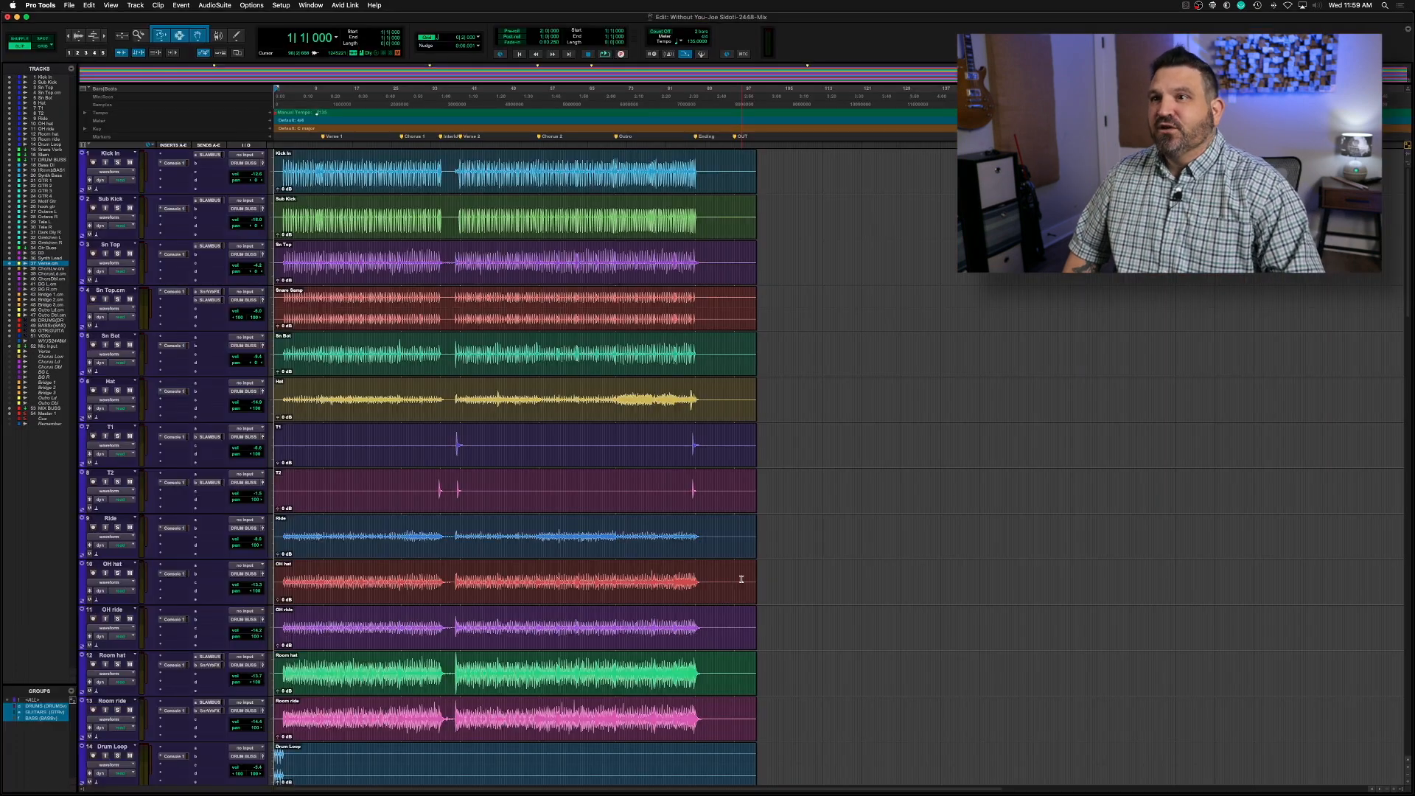
pyautogui.scroll(5, 663, 509)
pyautogui.scroll(-5, 663, 510)
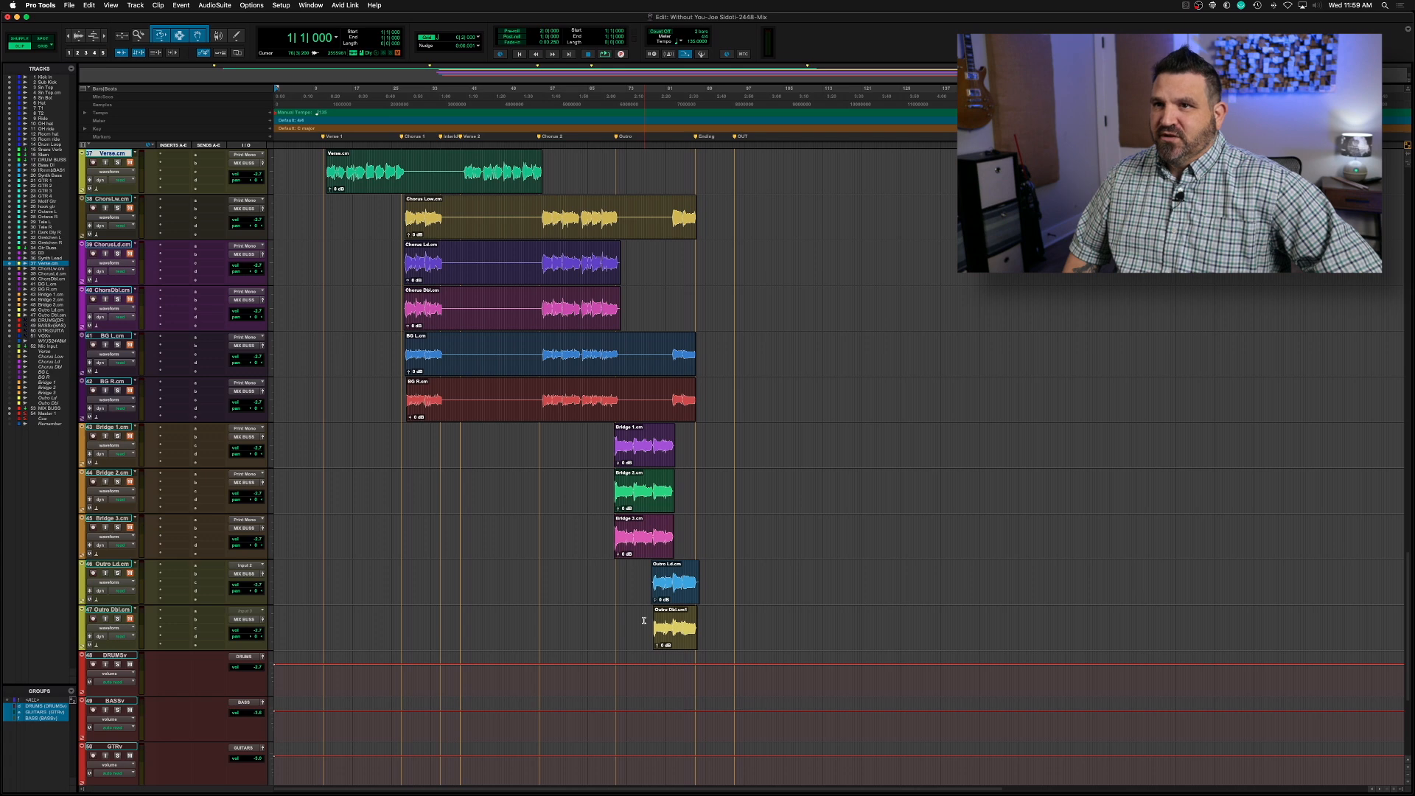
pyautogui.press('super+equal')
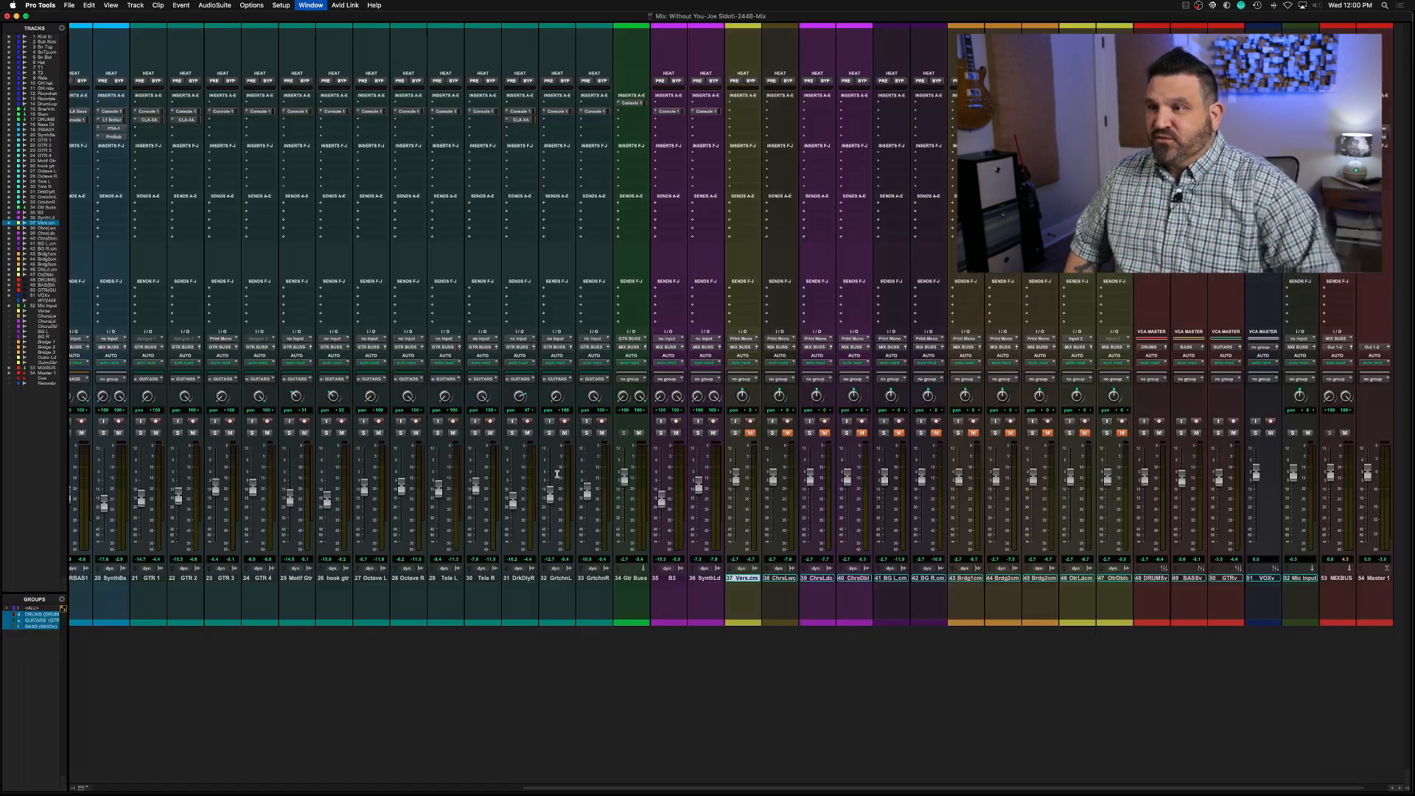
pyautogui.keyDown('shift'); pyautogui.click(1114, 580); pyautogui.keyUp('shift')
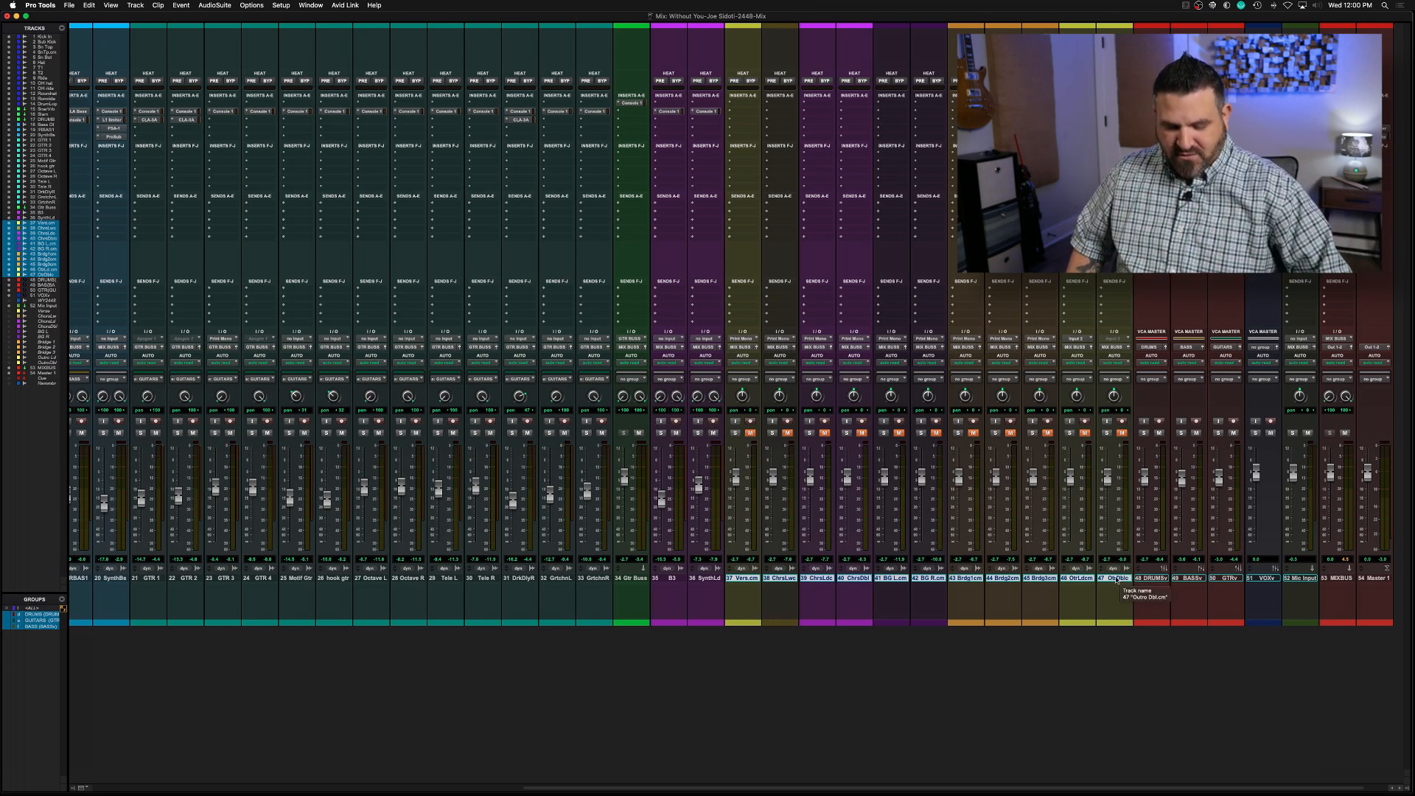
pyautogui.press('super+g')
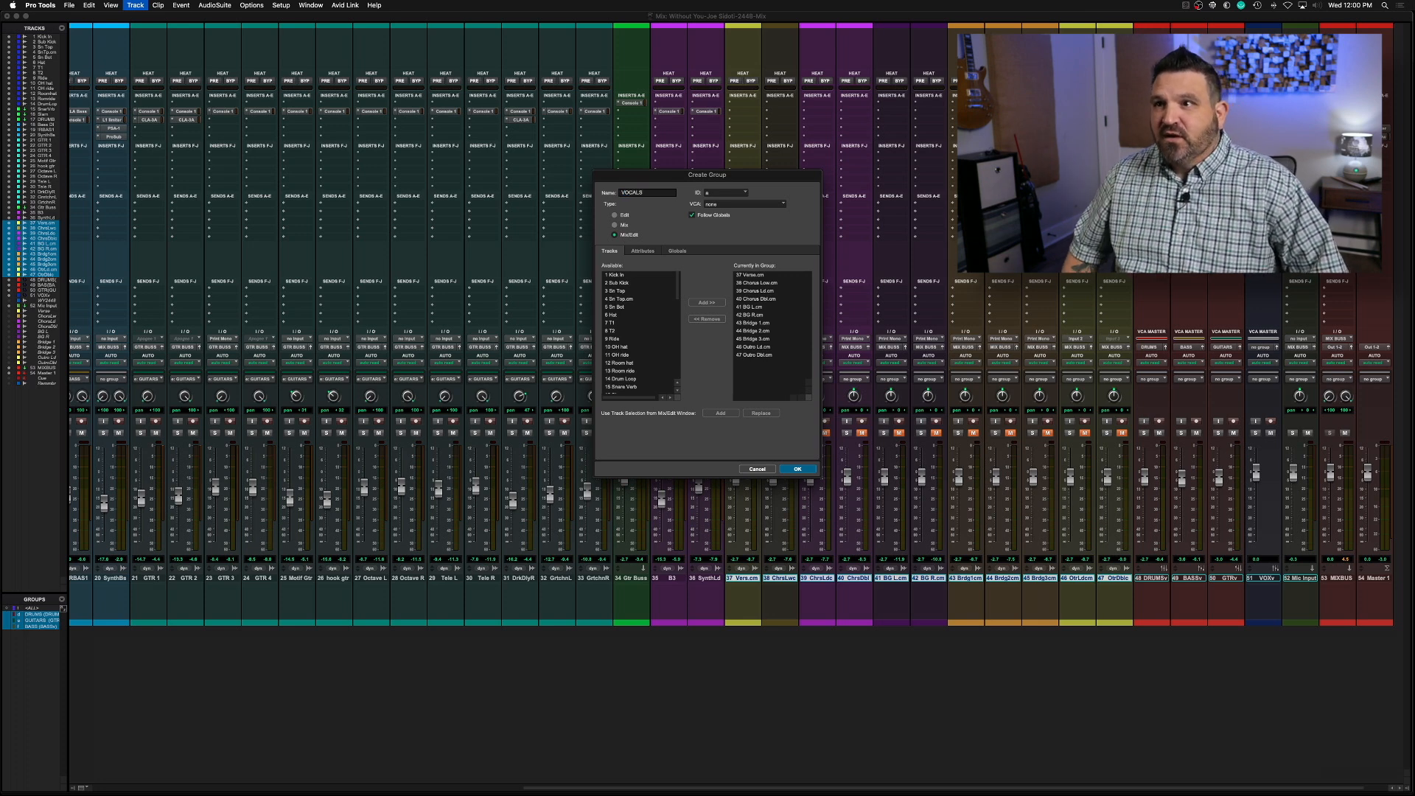
pyautogui.click(749, 205)
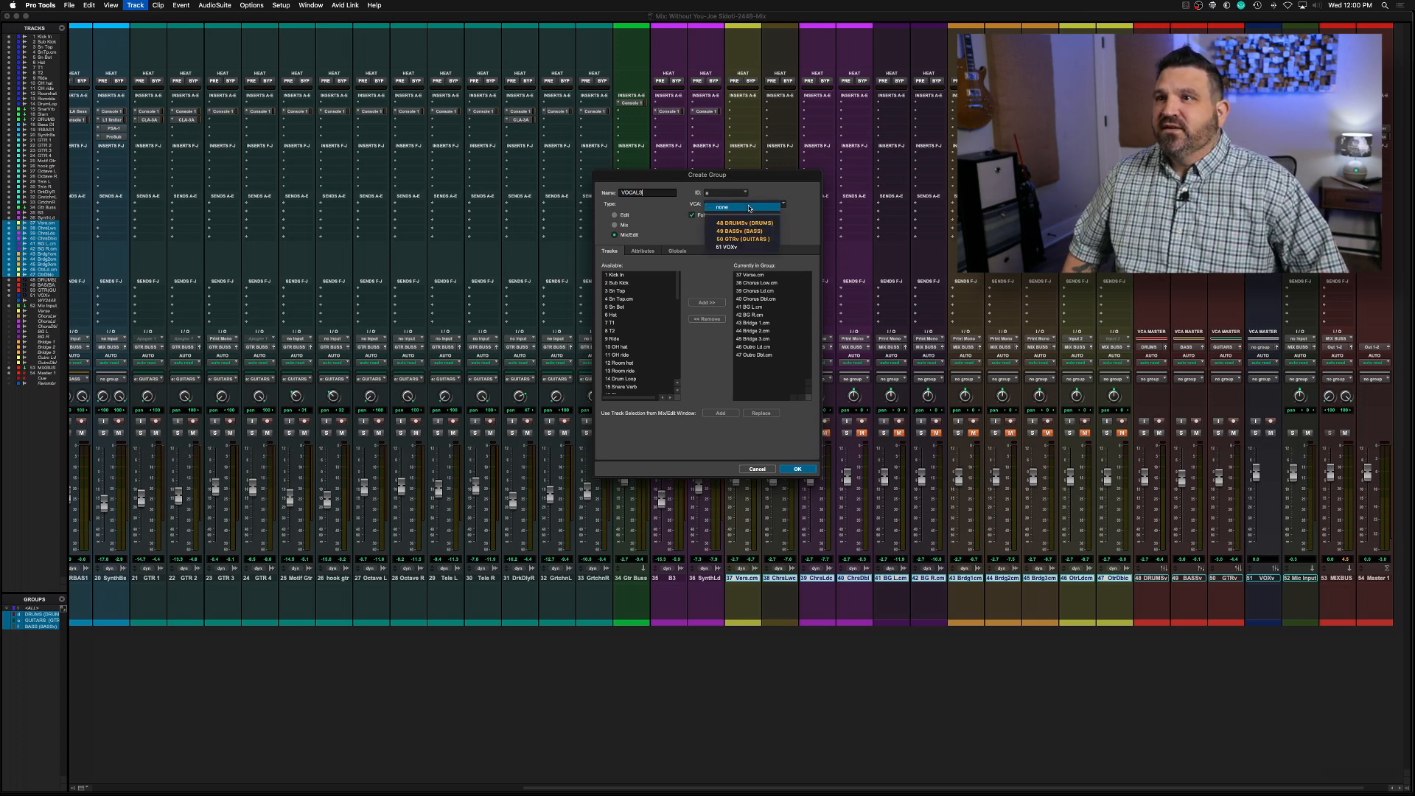
pyautogui.click(735, 247)
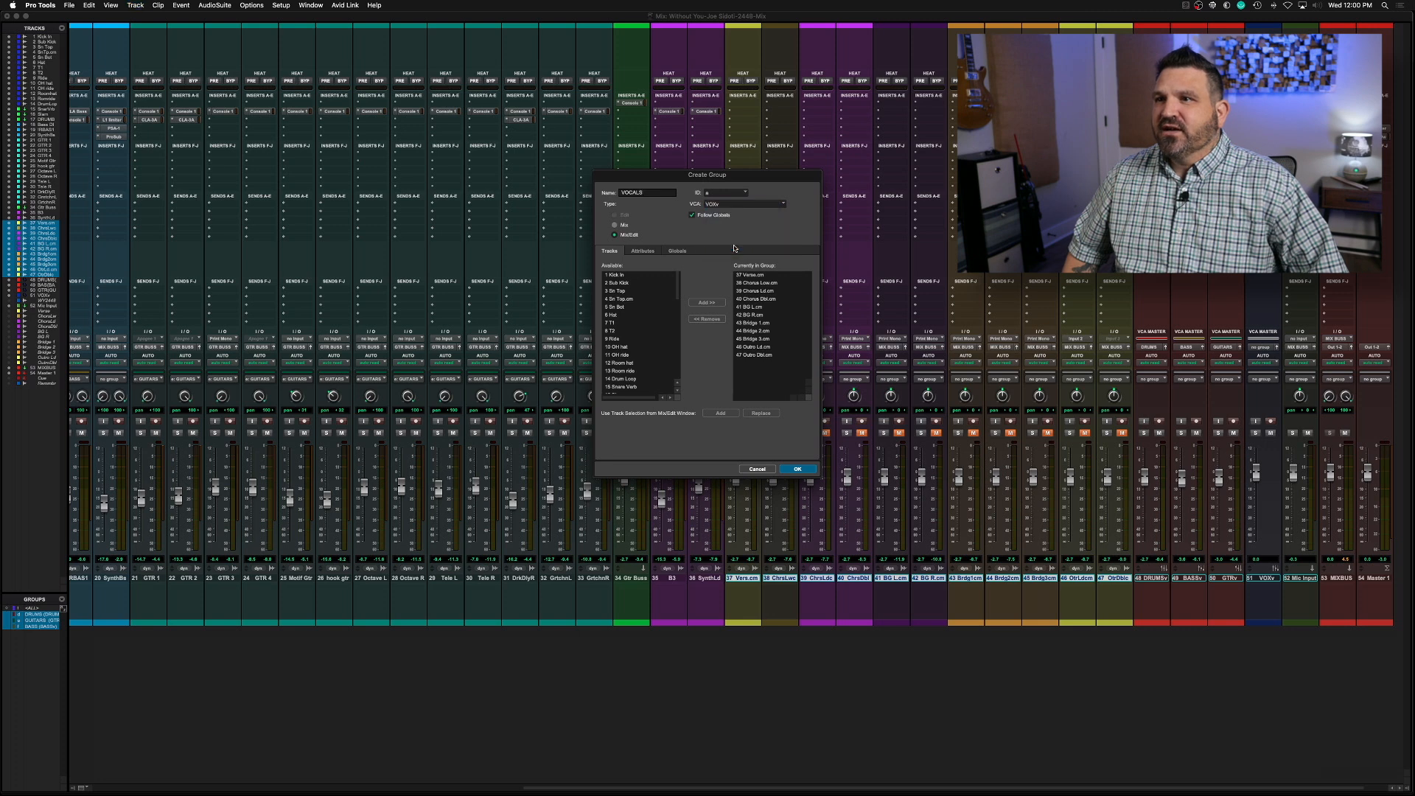
pyautogui.click(789, 469)
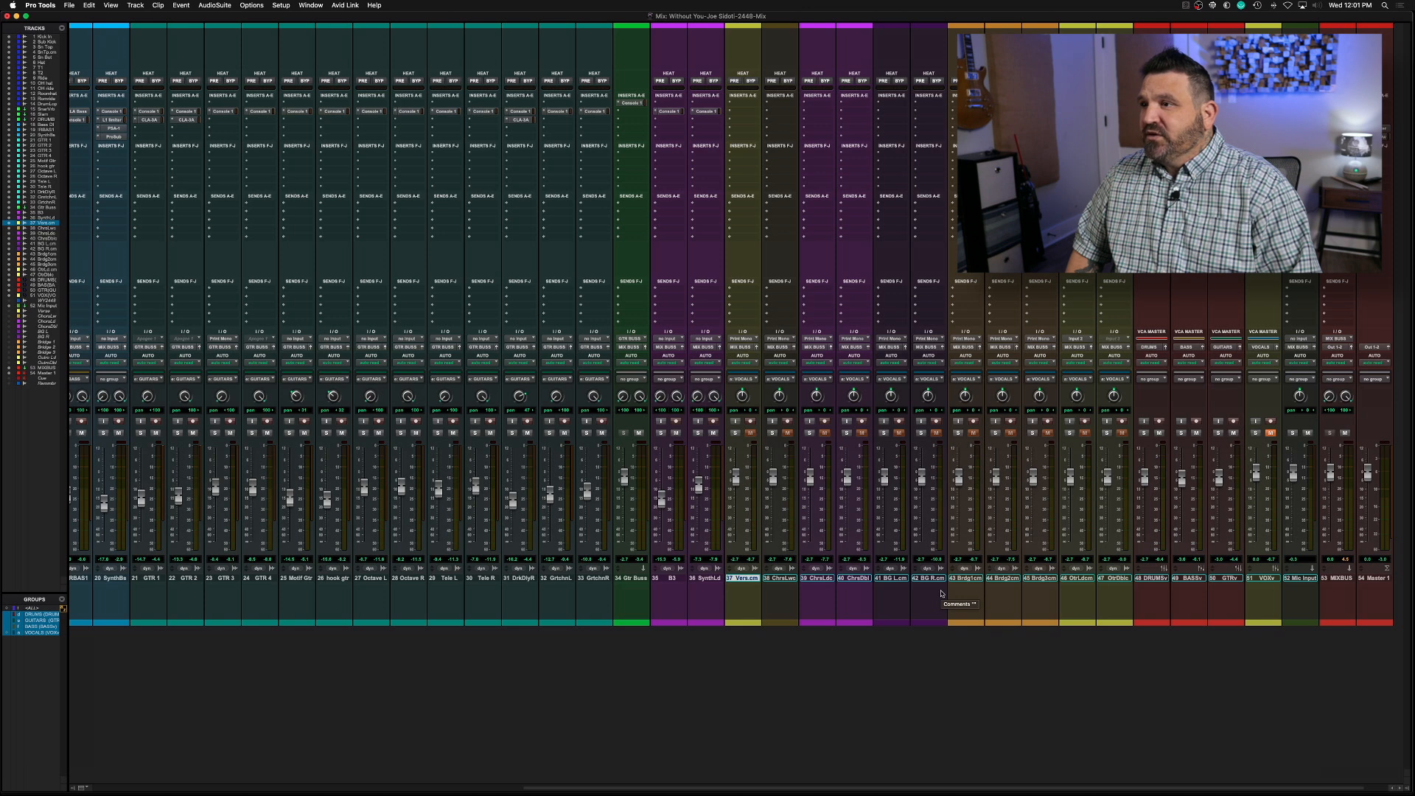
# Play the song in the Edit window from Verse 1 and again from Verse 2 to audition the vocal balance
pyautogui.press('super+equal')
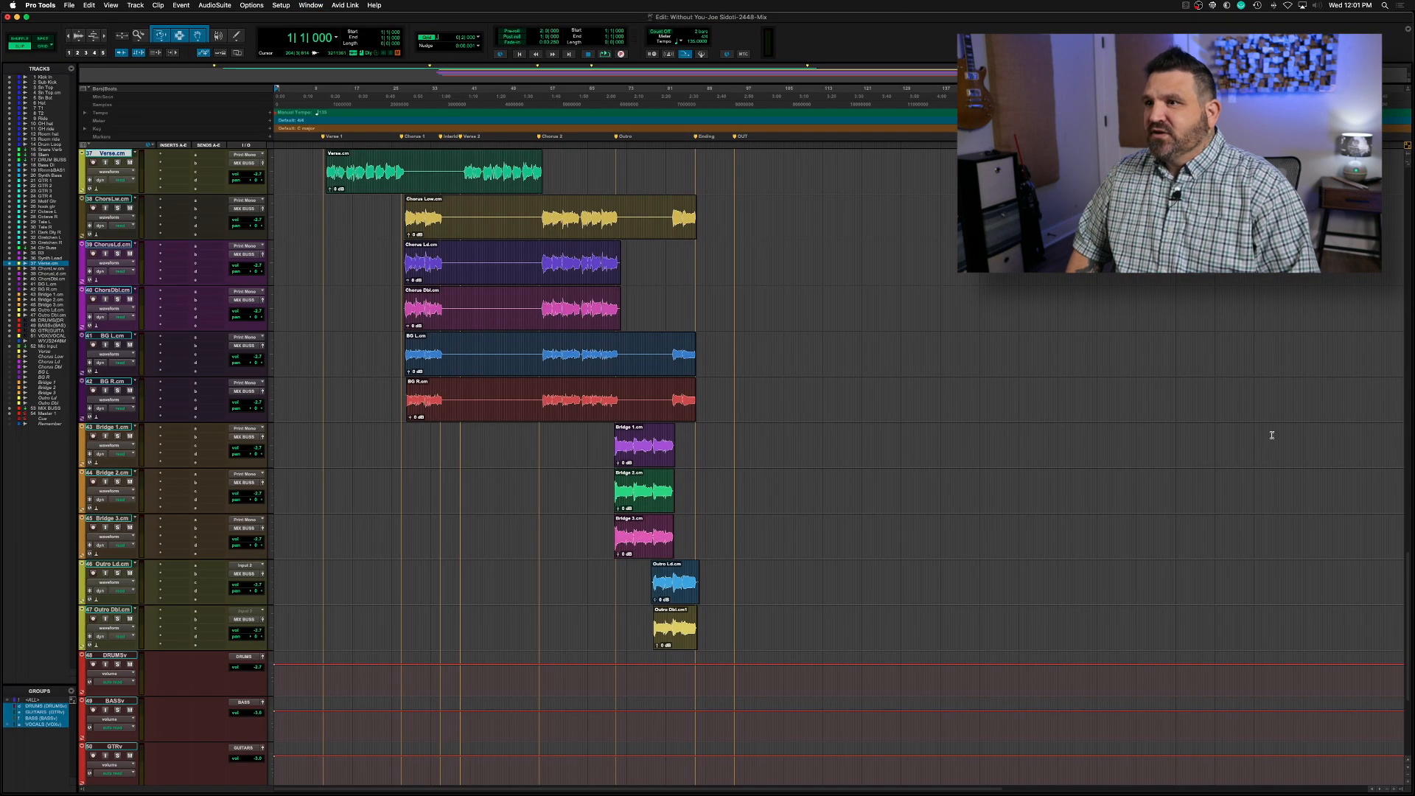
pyautogui.press('super+equal')
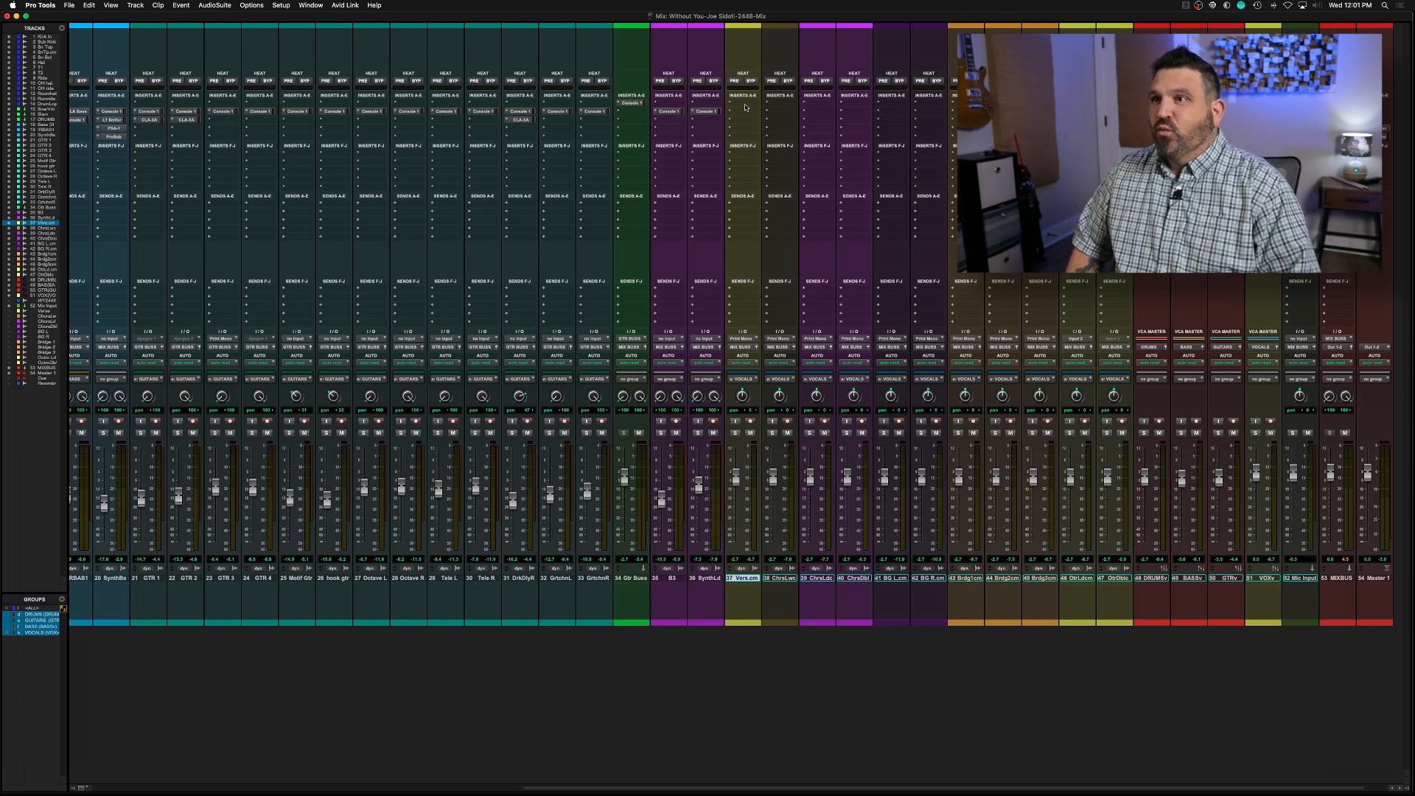
pyautogui.press('super+equal')
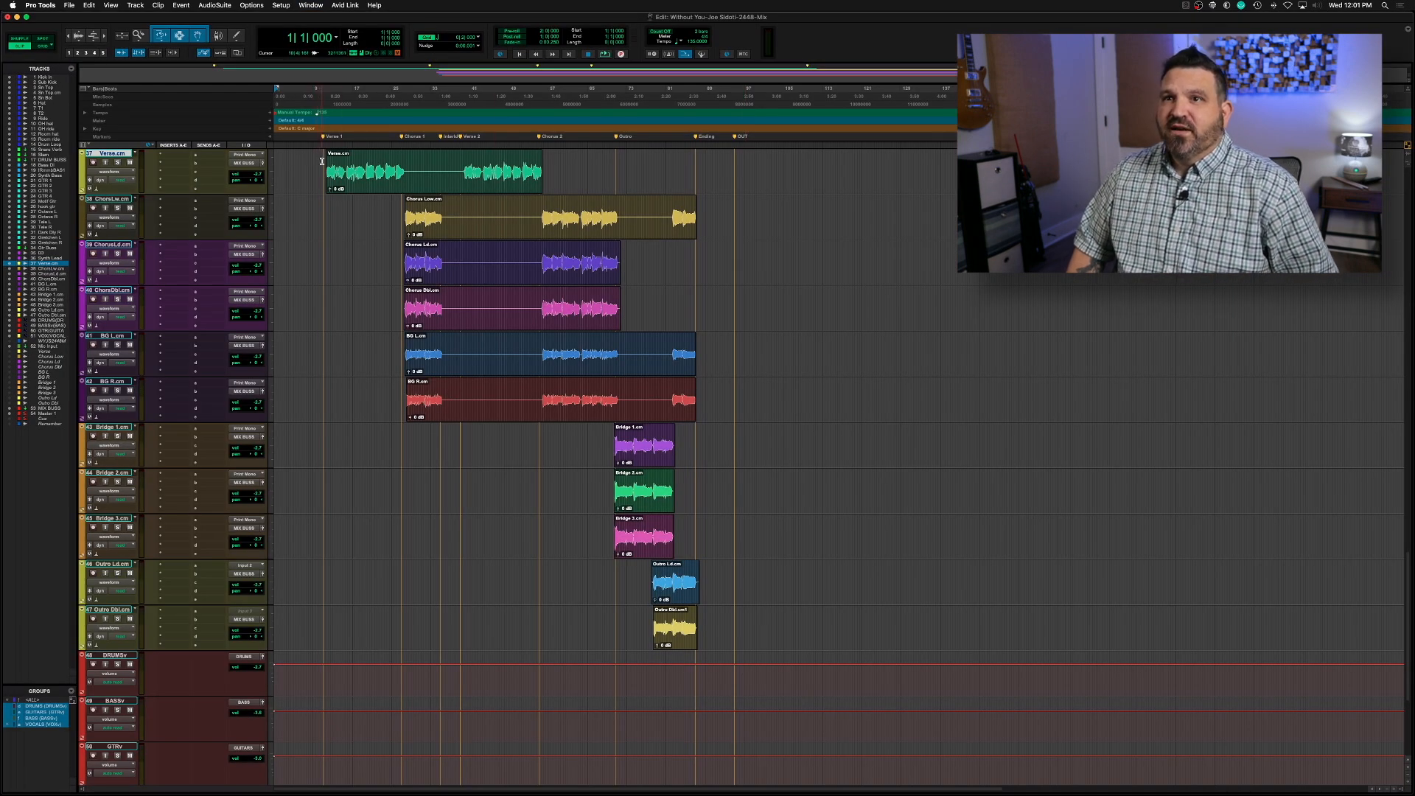
pyautogui.press('space')
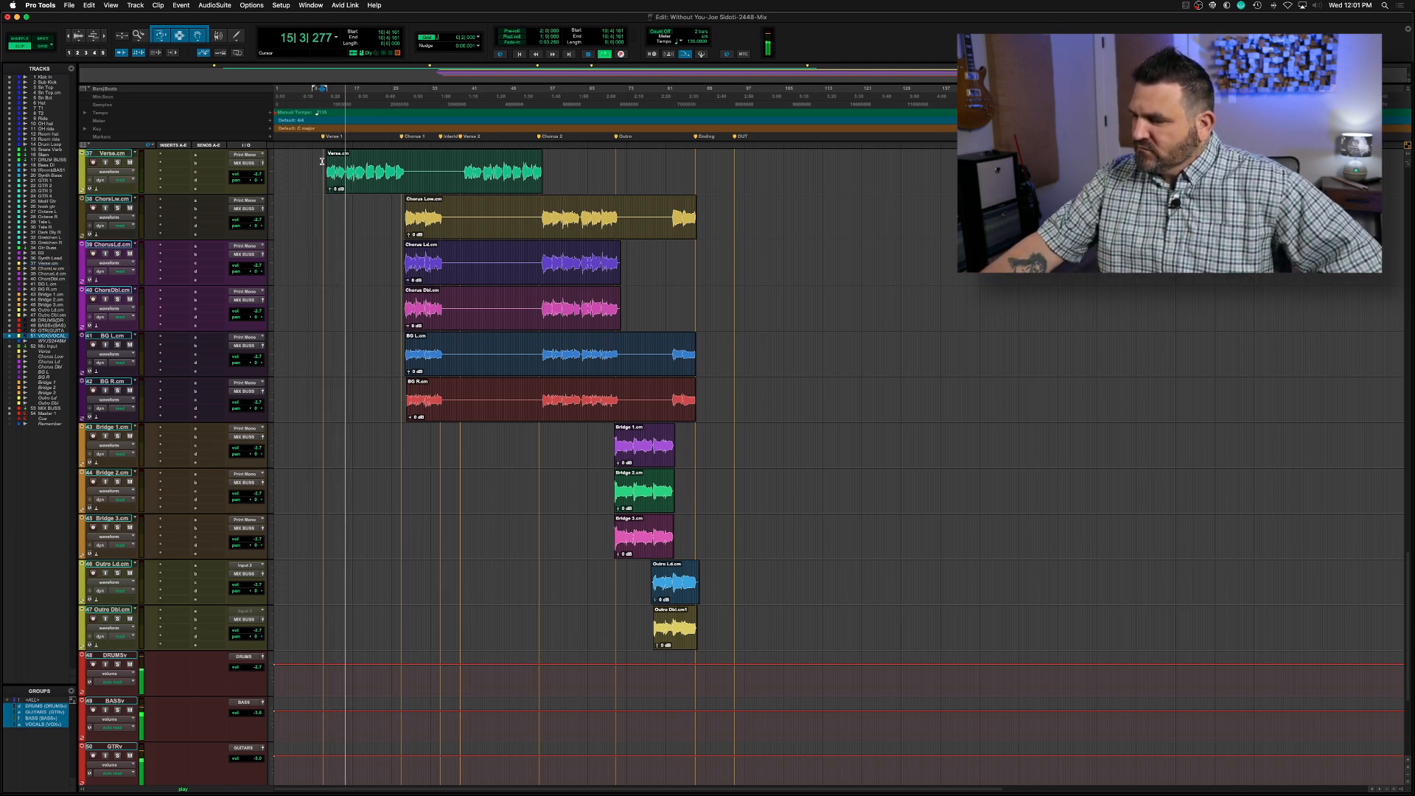
pyautogui.click(323, 162)
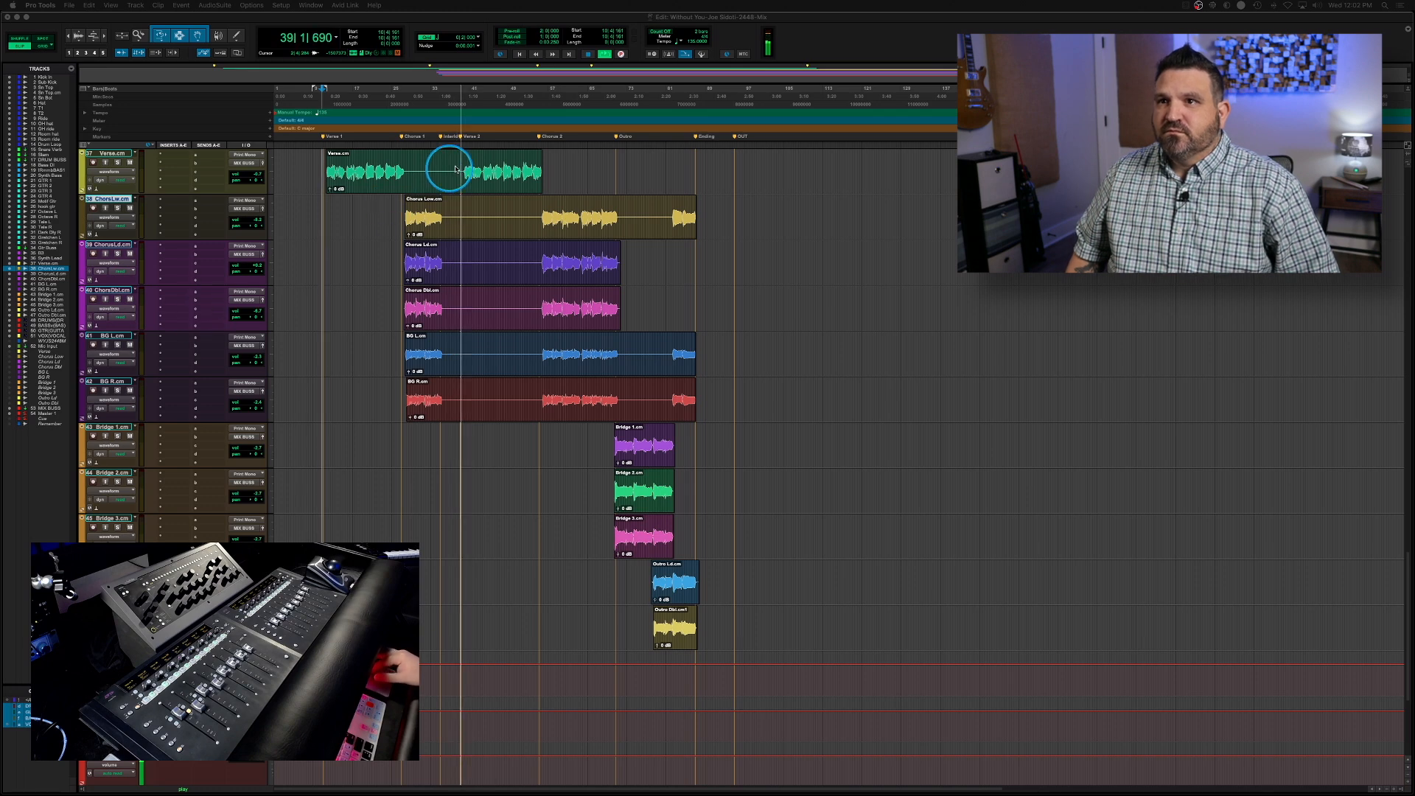
pyautogui.press('space')
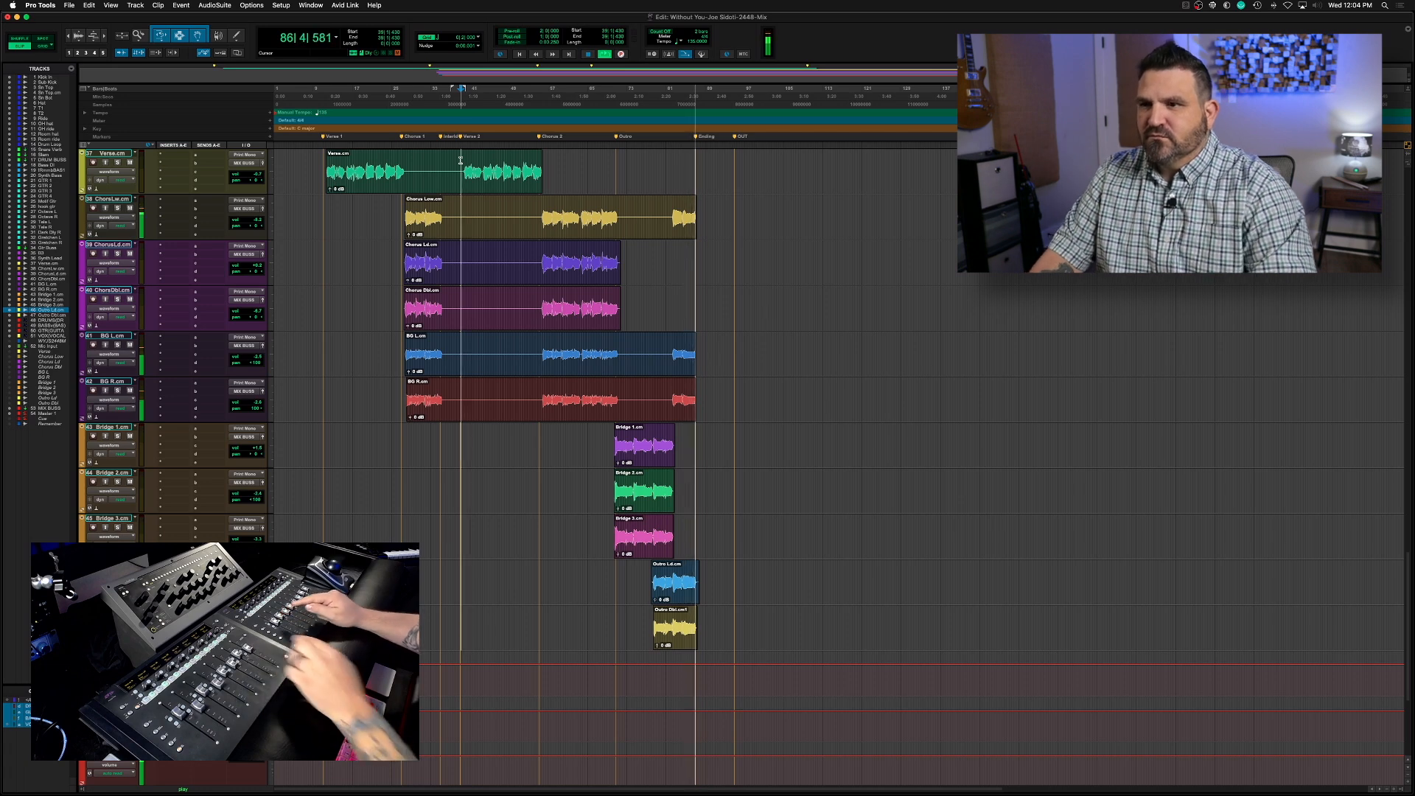
pyautogui.press('space')
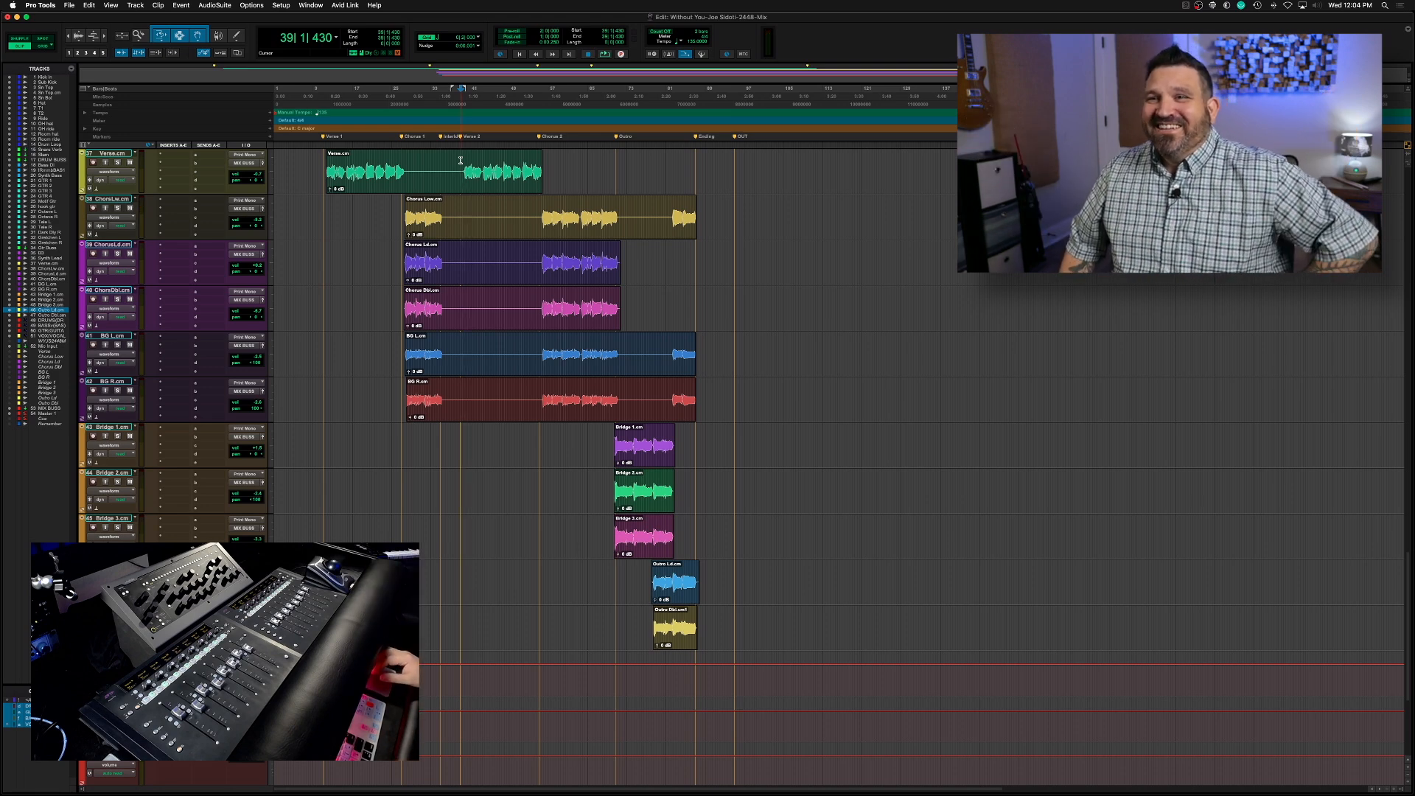
# Open the Virtual Mix Rack insert on the Mic Input track and examine its module chain, including the FG-73 Virtual Drive
pyautogui.click(321, 165)
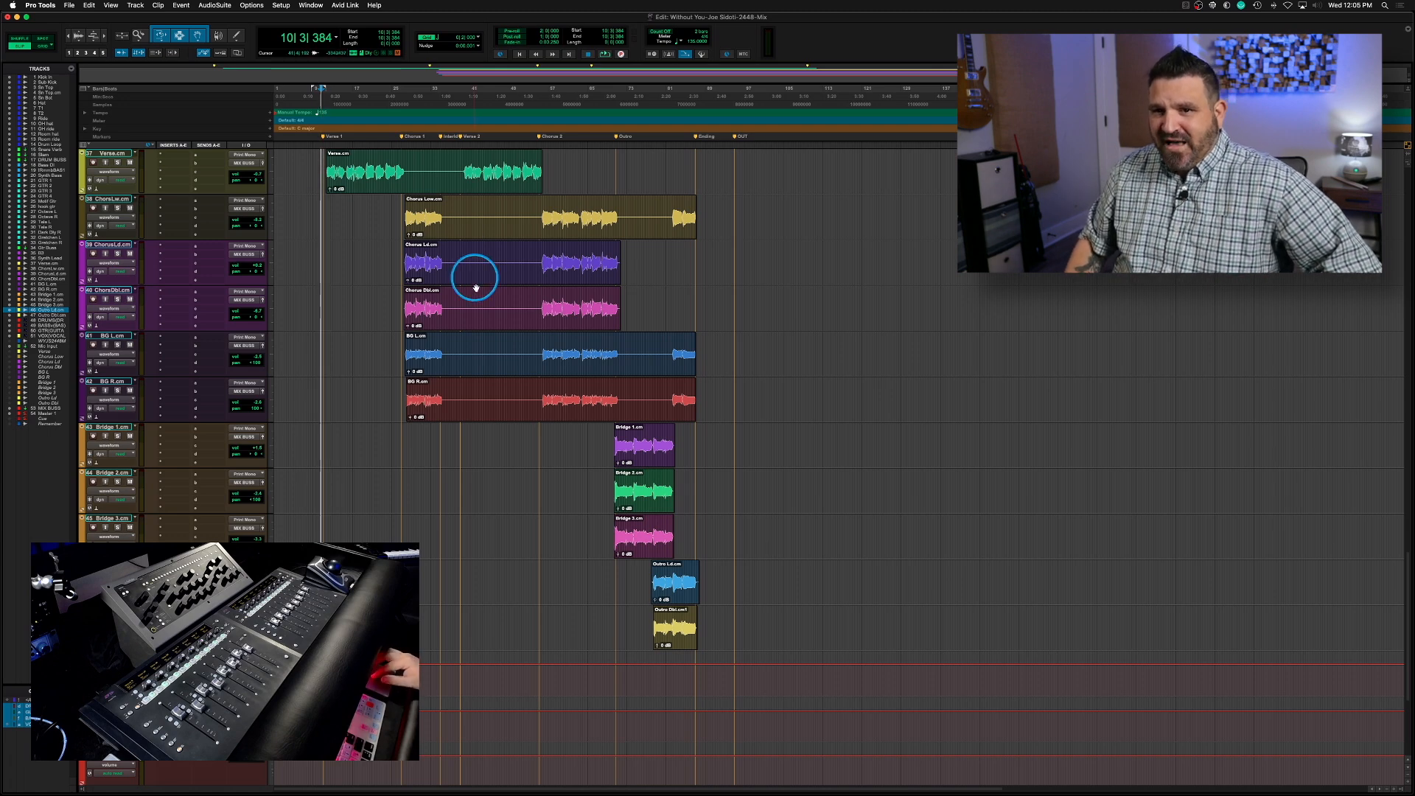
pyautogui.scroll(-5, 458, 418)
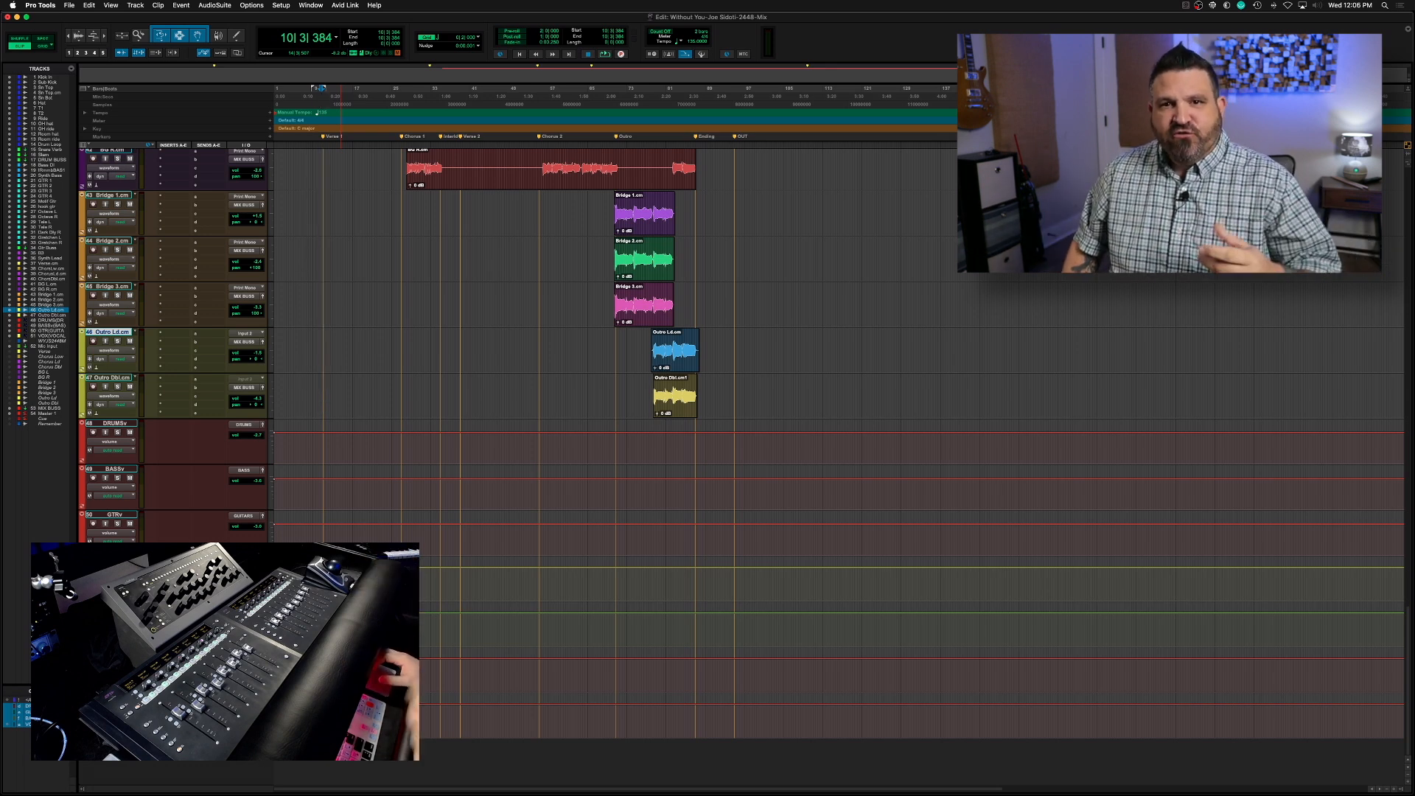
pyautogui.click(110, 606)
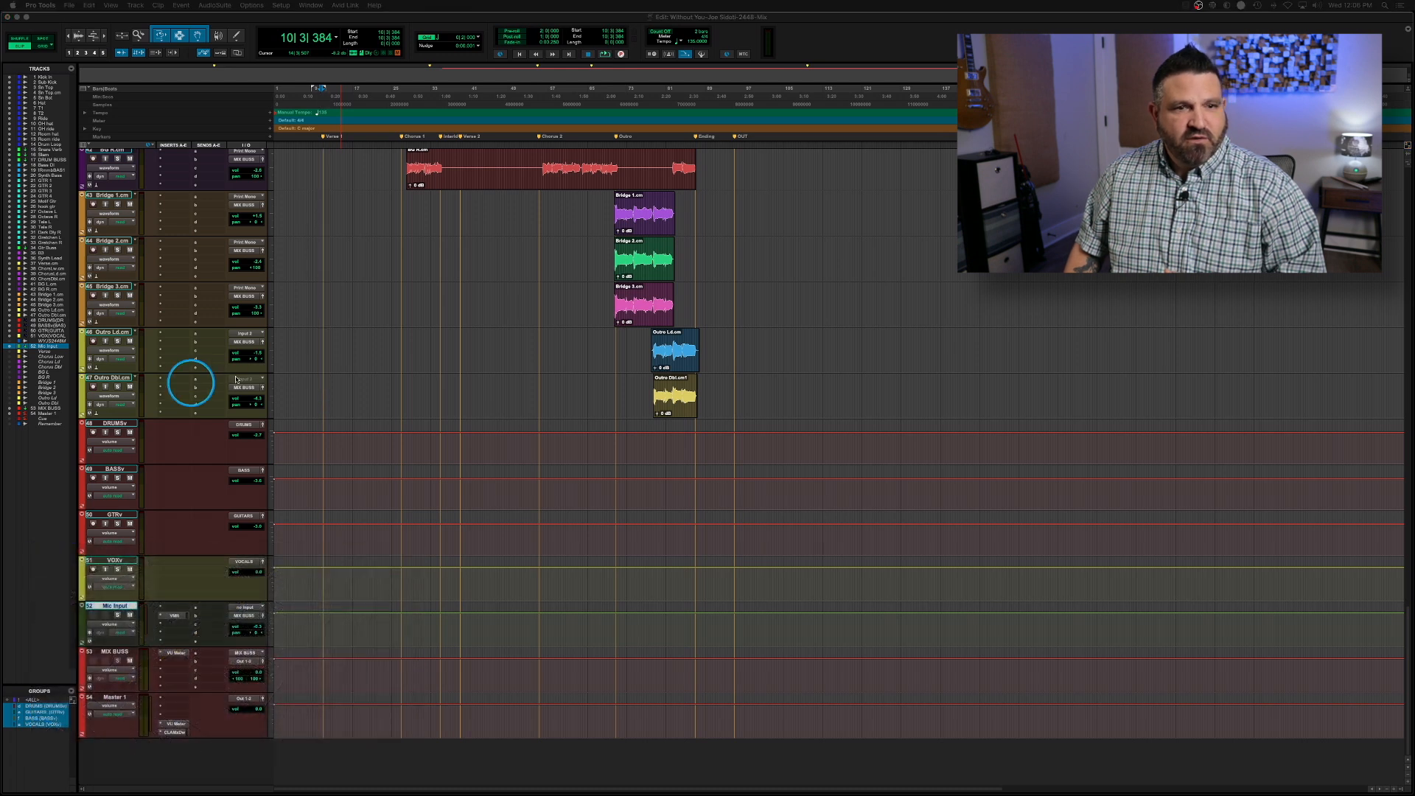
pyautogui.click(120, 594)
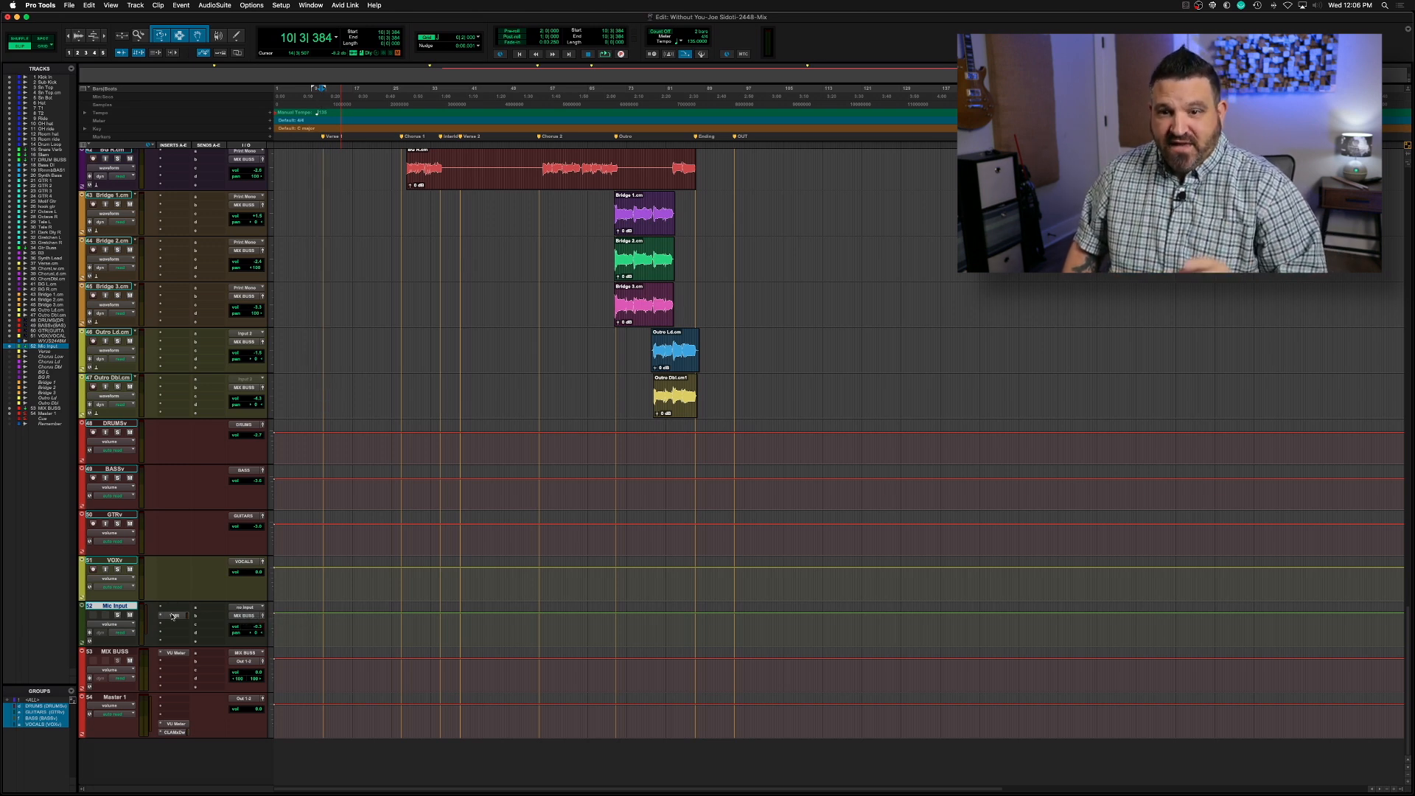
pyautogui.click(173, 616)
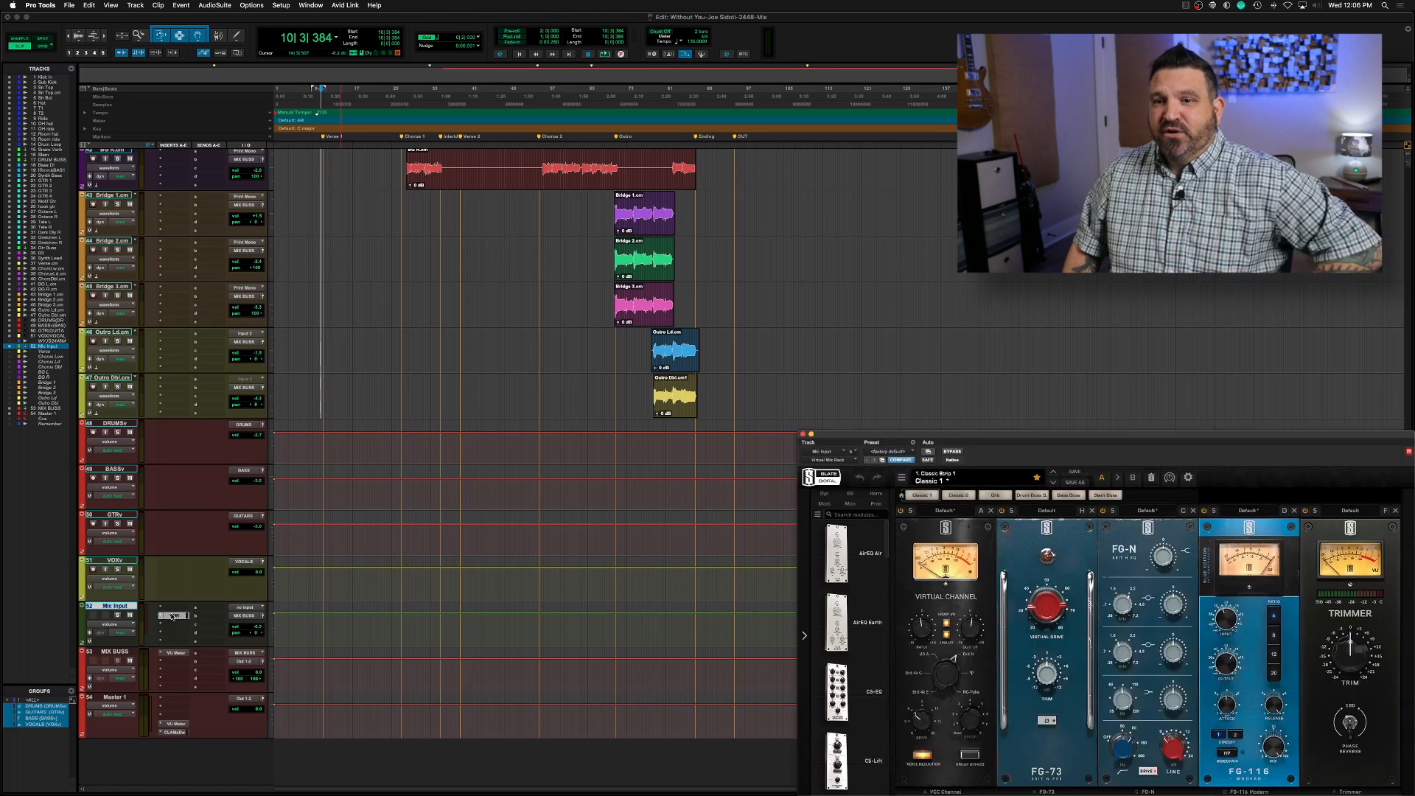
pyautogui.moveTo(970, 439); pyautogui.dragTo(695, 178)
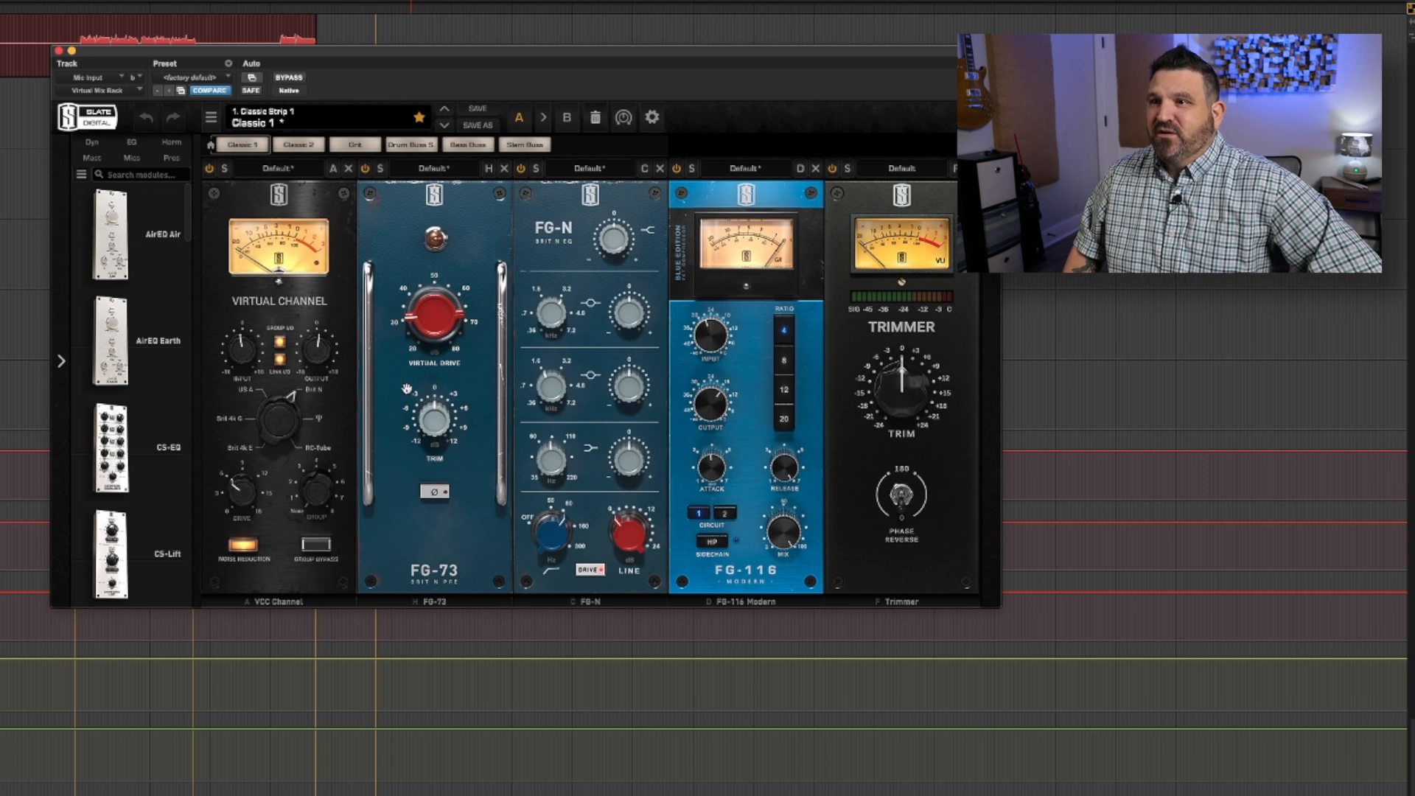
pyautogui.moveTo(424, 323); pyautogui.dragTo(422, 320)
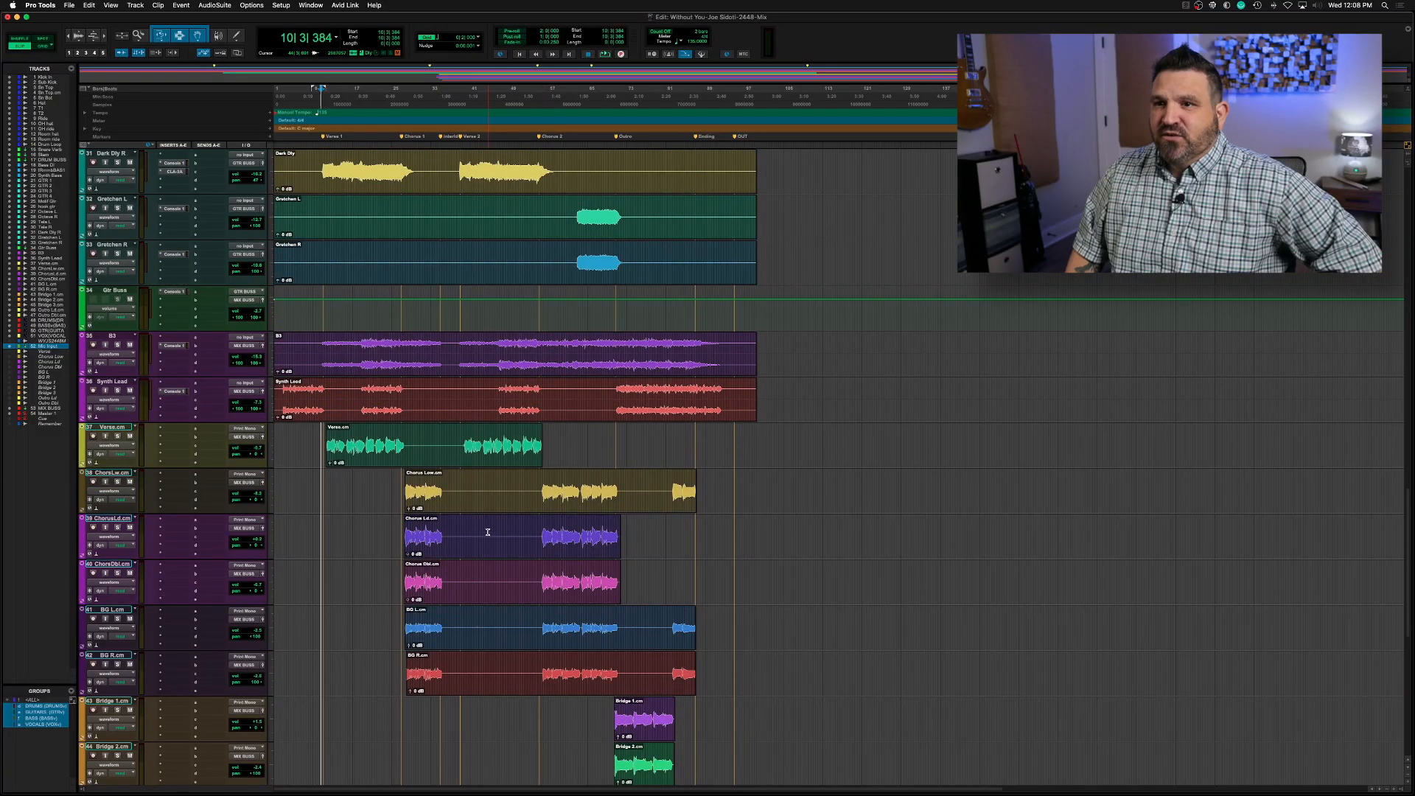
# Highlight the Chorus 2 section across the vocal tracks, and audition the stacked chorus vocals from Chorus 1
pyautogui.scroll(-3, 488, 532)
pyautogui.moveTo(539, 351); pyautogui.dragTo(626, 354)
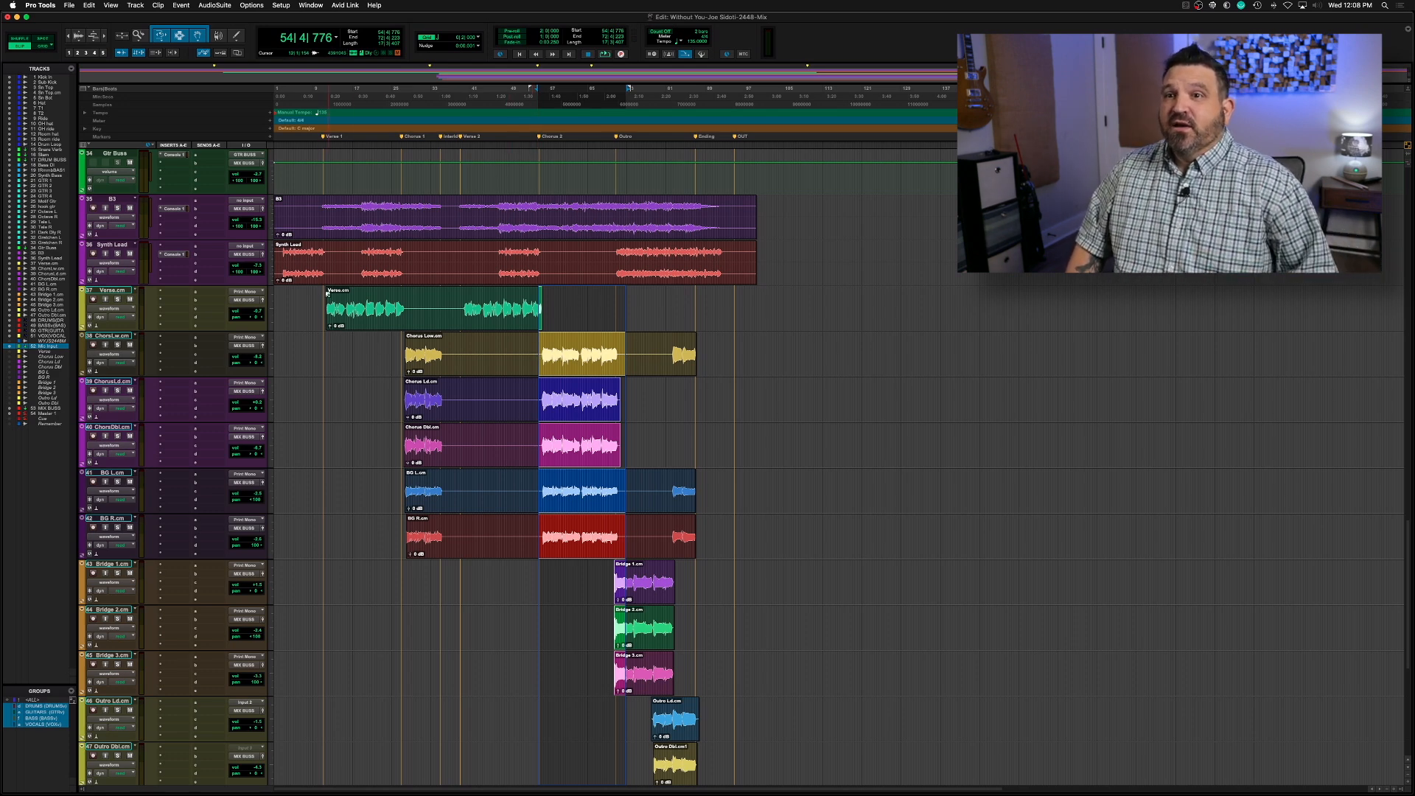
pyautogui.click(400, 342)
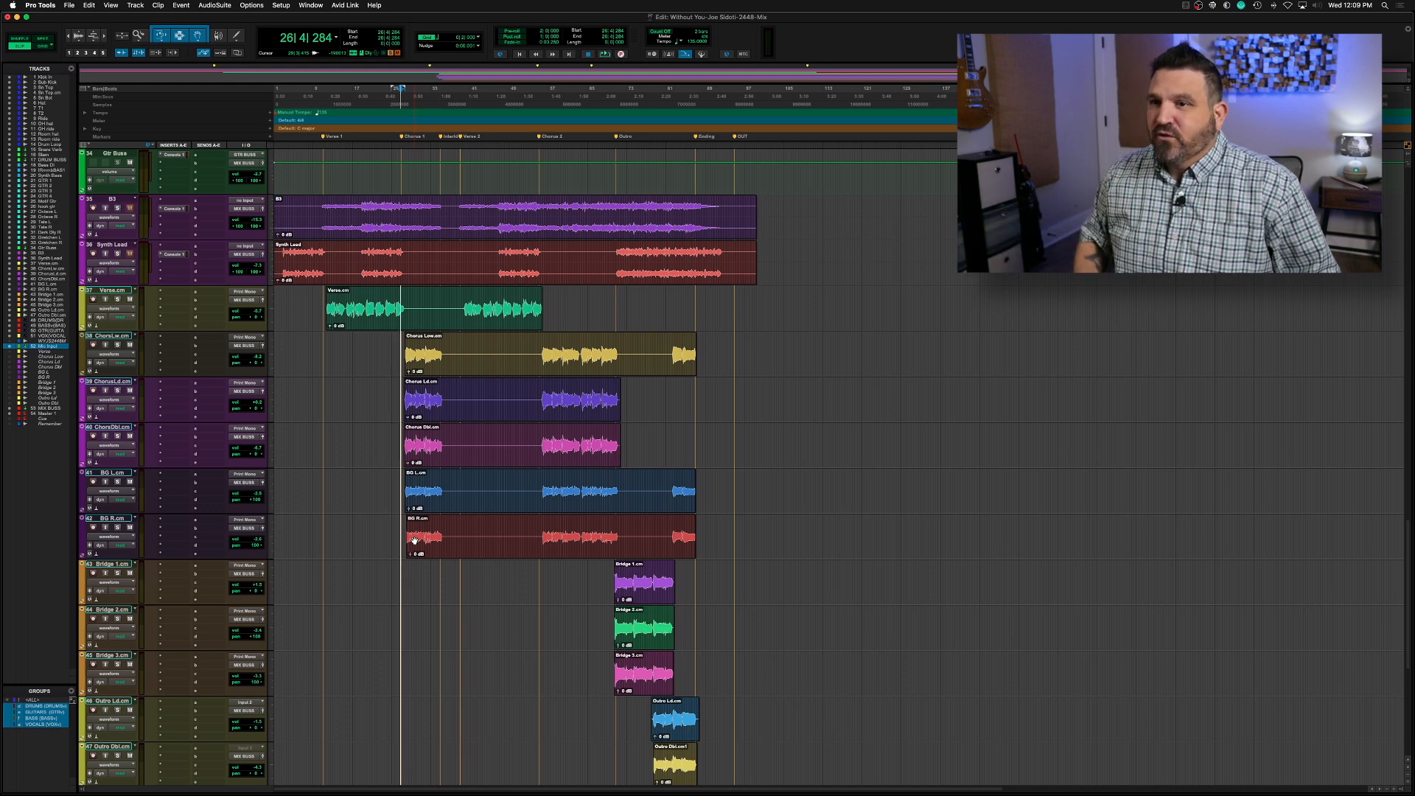
pyautogui.press('space')
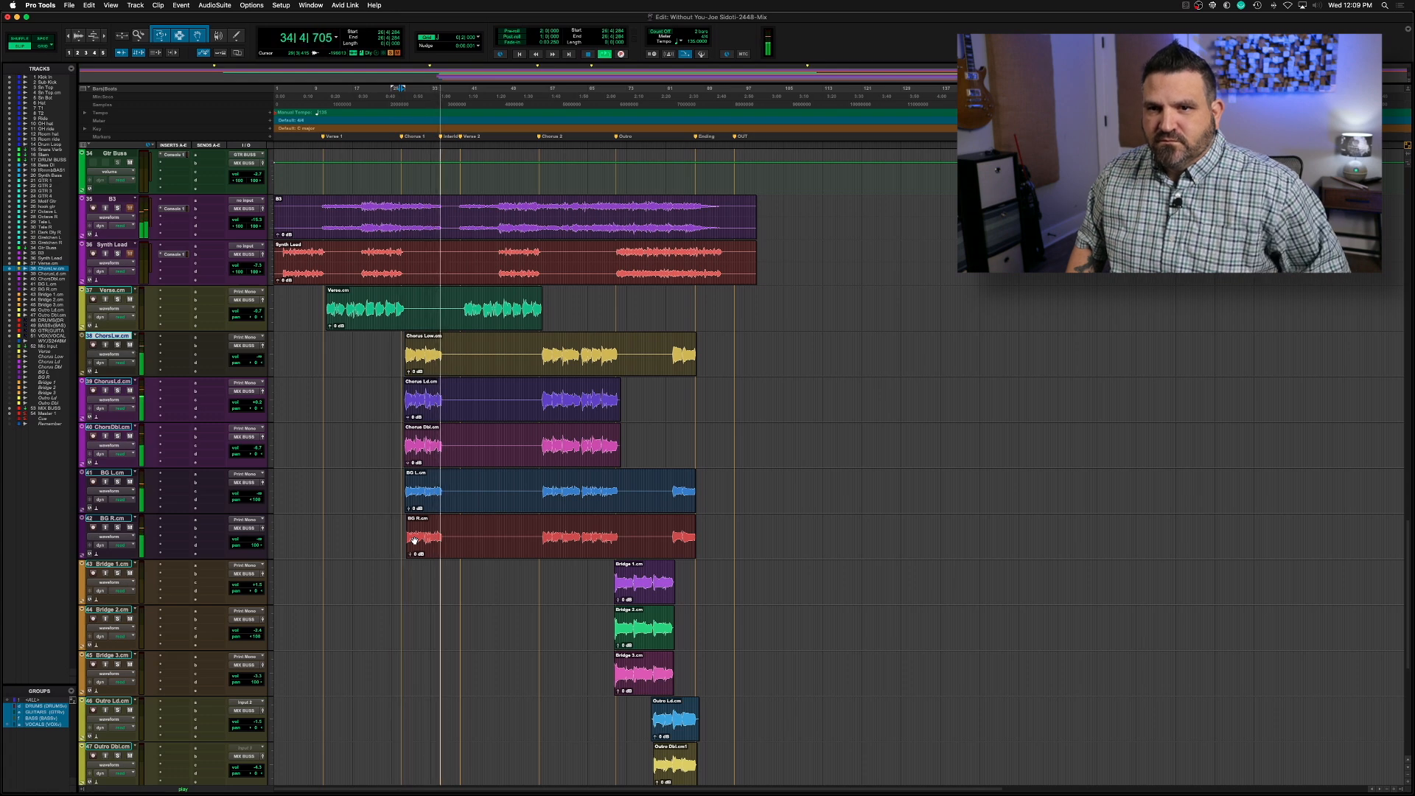
pyautogui.press('space')
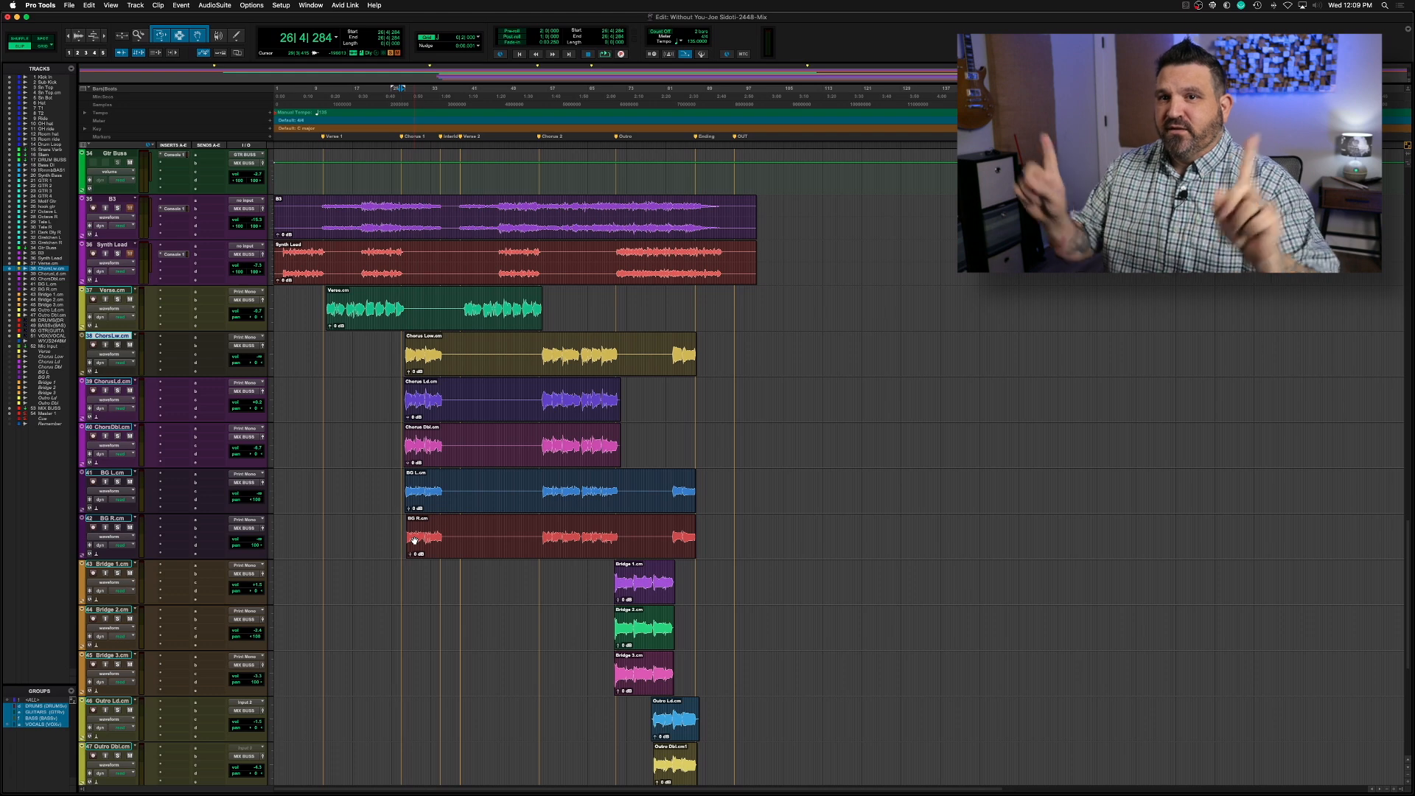
# Play the song repeatedly from Chorus 1 and balance the levels of the chorus doubles, BG L and BG R vocal tracks
pyautogui.press('space')
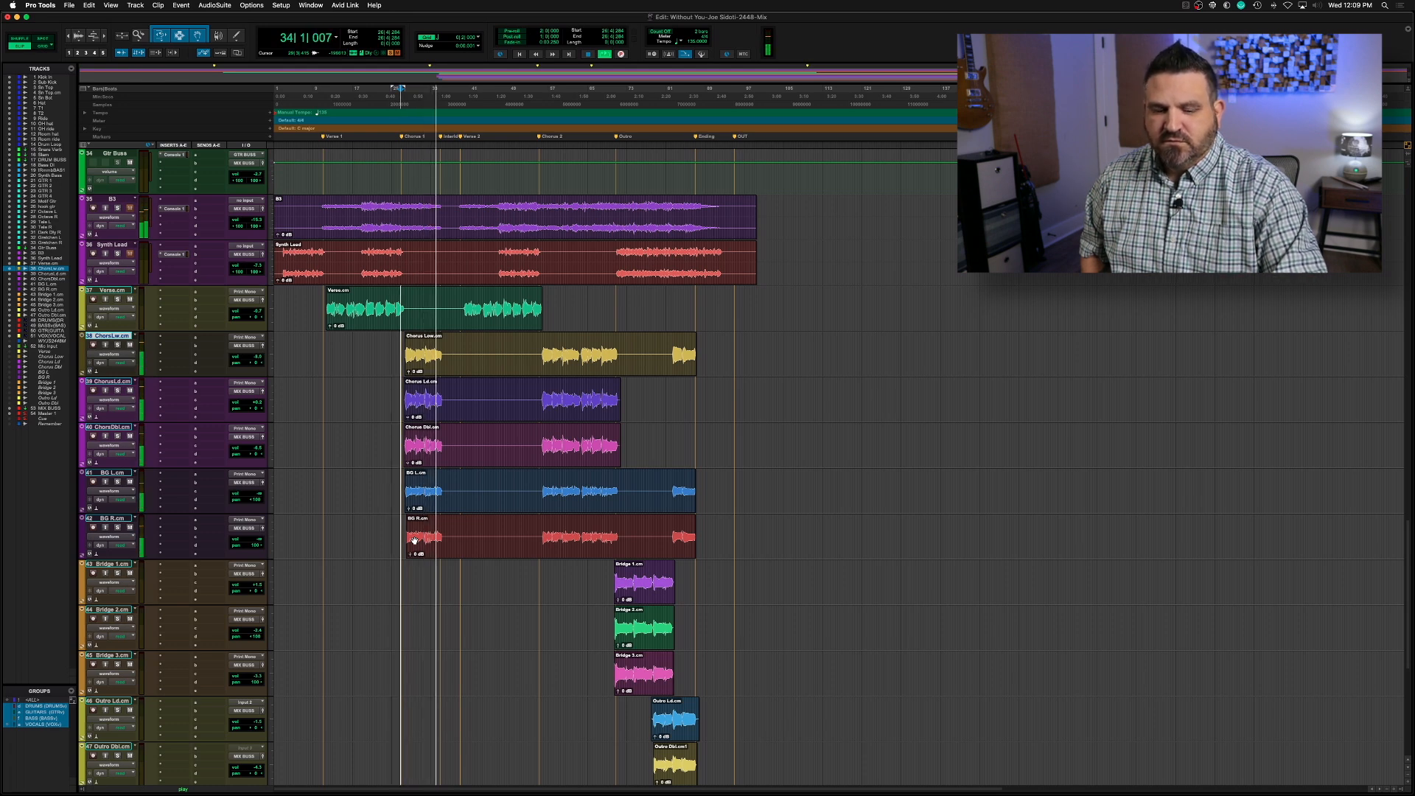
pyautogui.press('space')
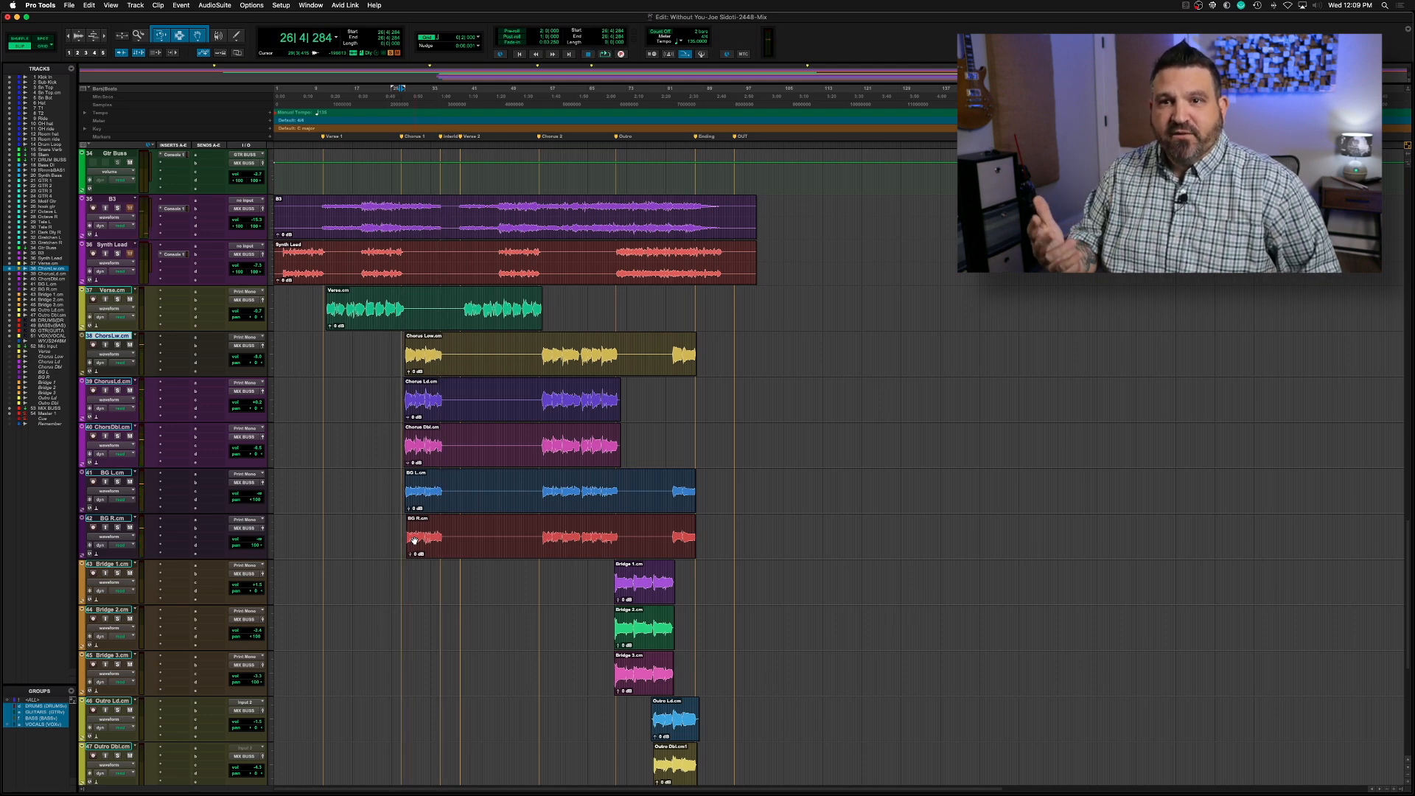
pyautogui.press('space')
pyautogui.click(415, 542)
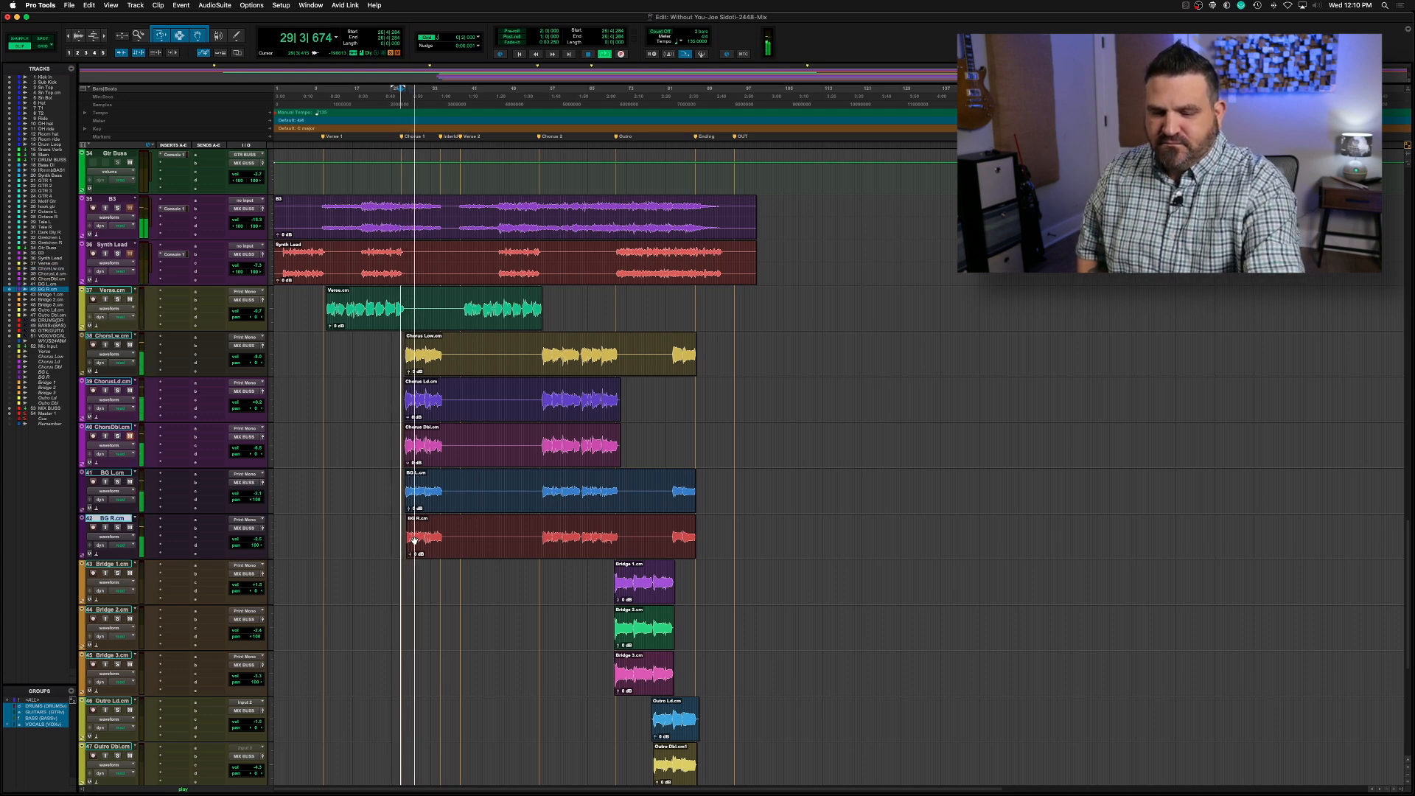
pyautogui.press('p')
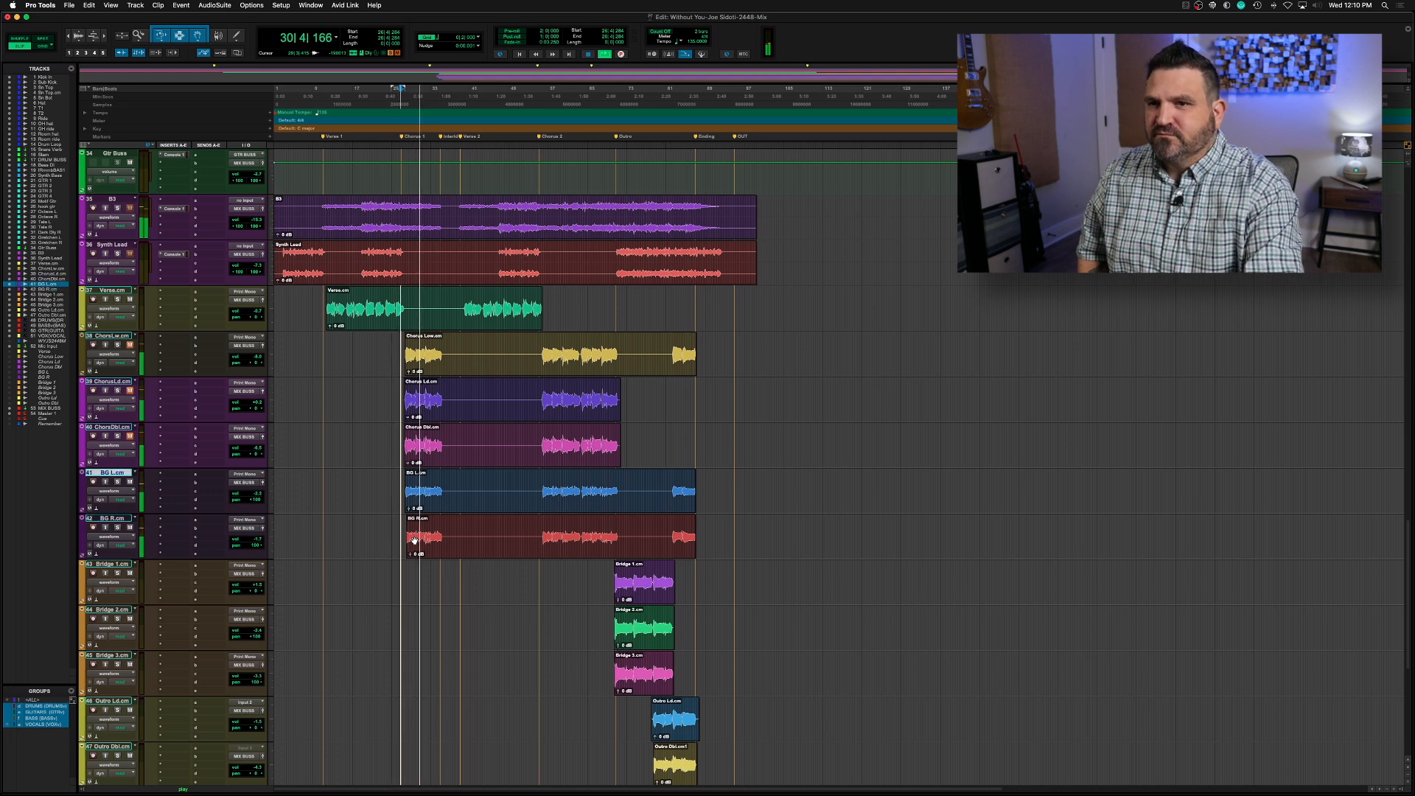
pyautogui.press('p')
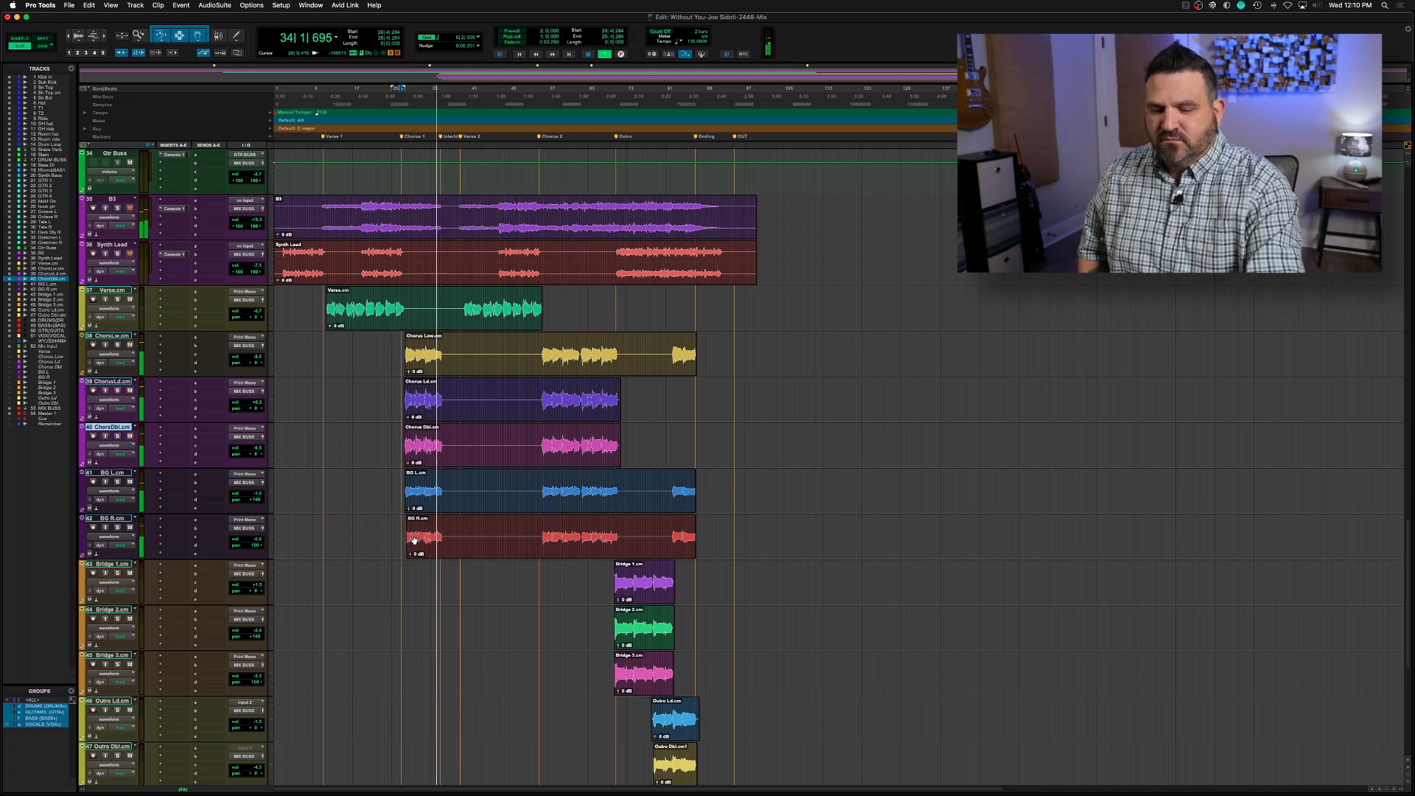
pyautogui.press('space')
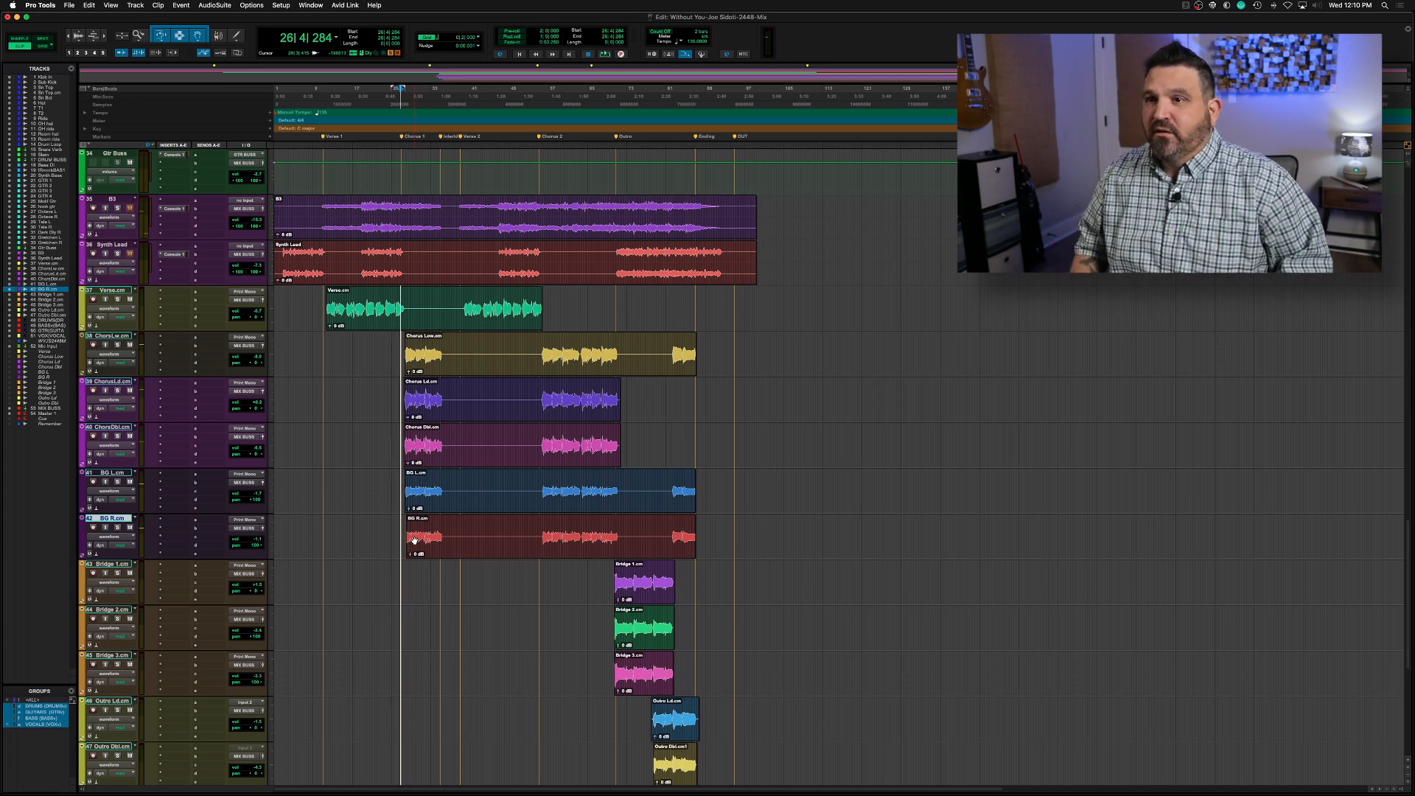
# Play the song from just before the bridge clips and balance the levels of the Bridge 1, Bridge 2 and Bridge 3 tracks
pyautogui.click(615, 630)
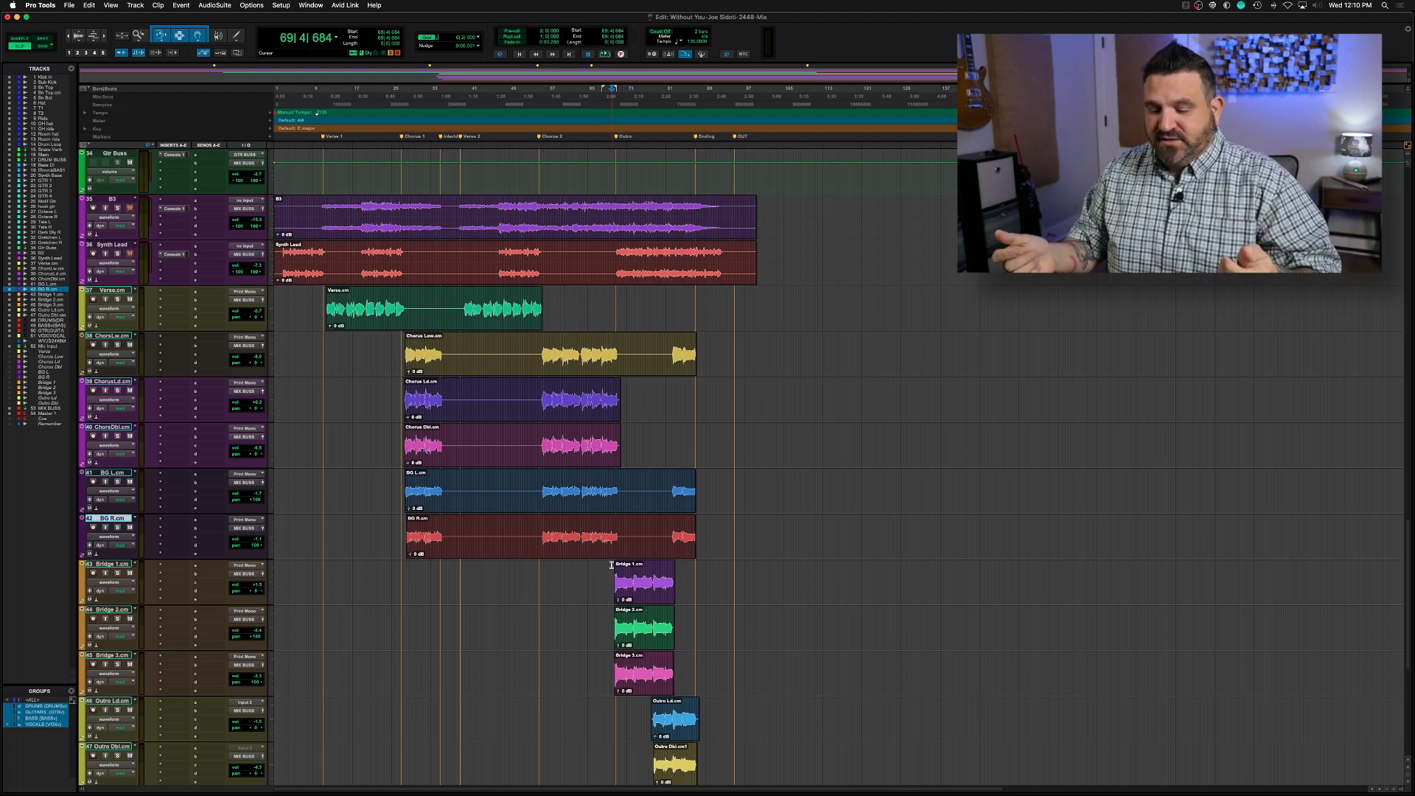
pyautogui.press('space')
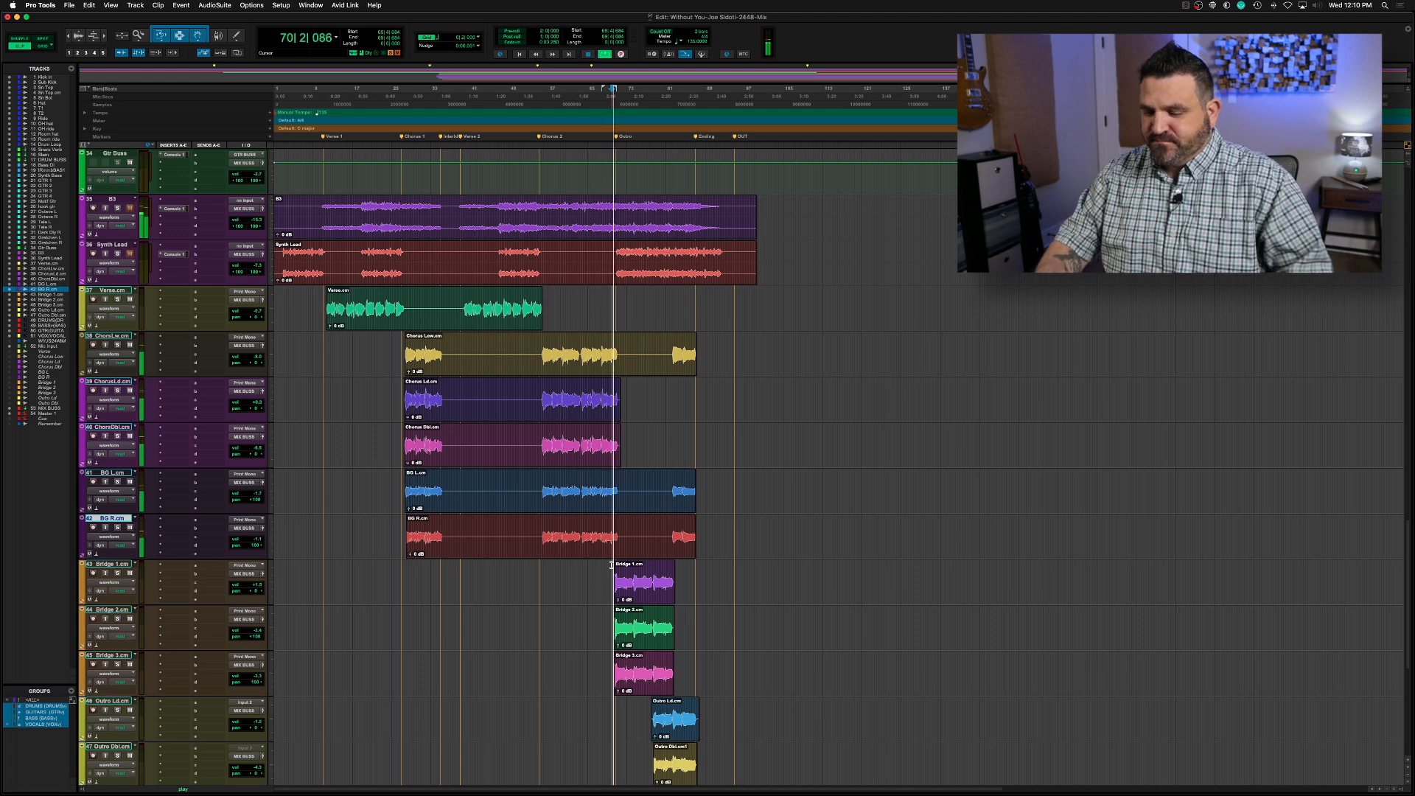
pyautogui.press(';')
pyautogui.press(';')
pyautogui.press(';')
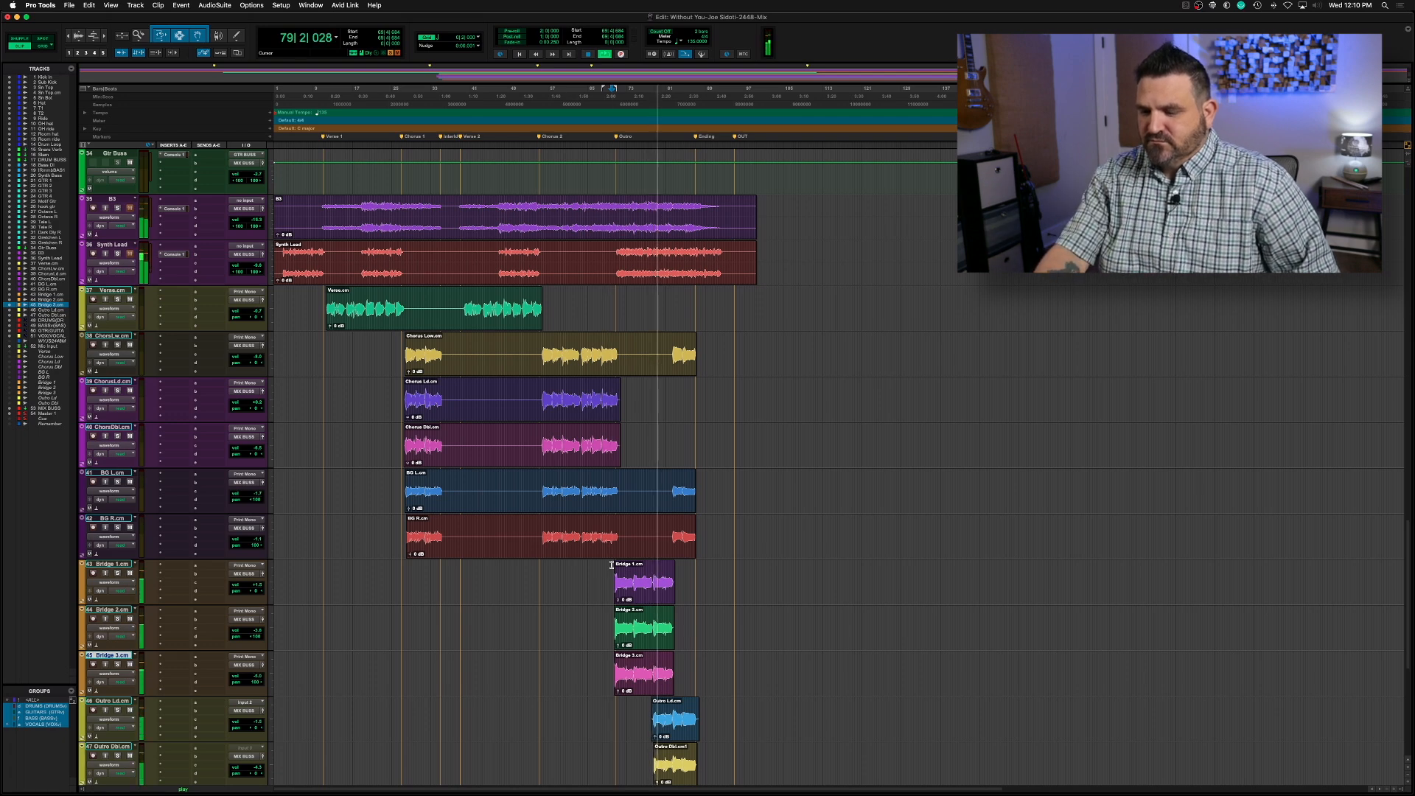
pyautogui.press('space')
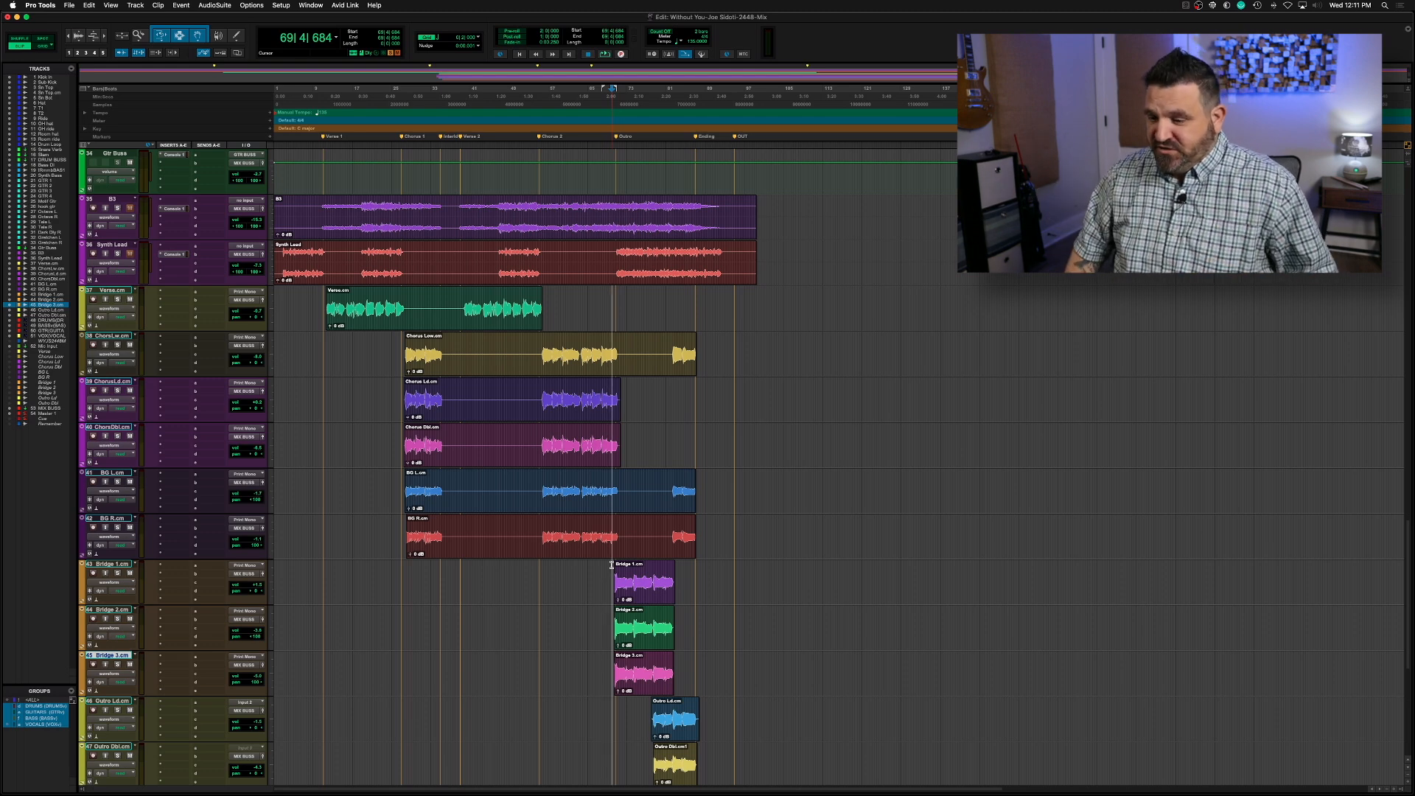
# Play the Outro Ld clip's time range to balance the two outro vocals, and place the playback start just before the bridge clips
pyautogui.click(667, 725)
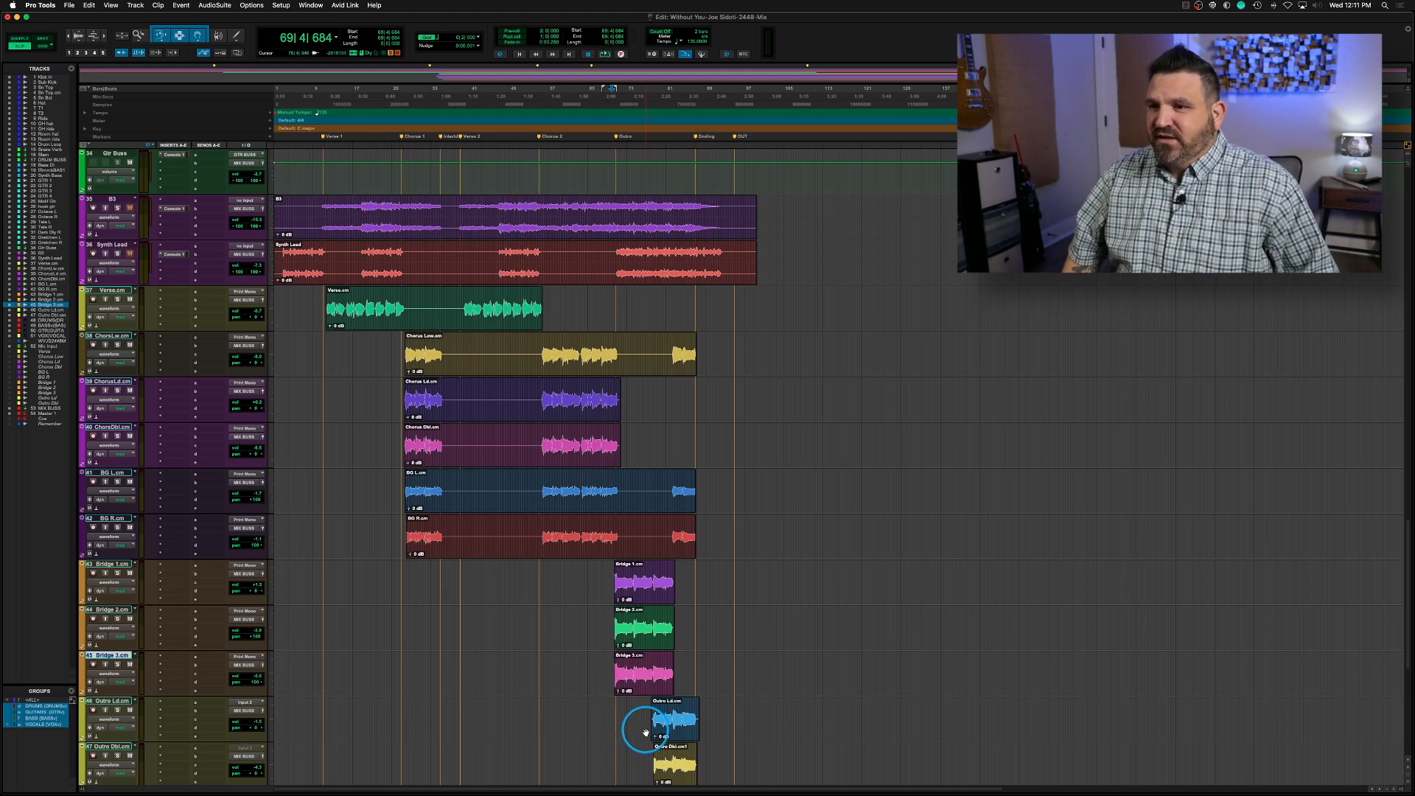
pyautogui.scroll(-5, 667, 726)
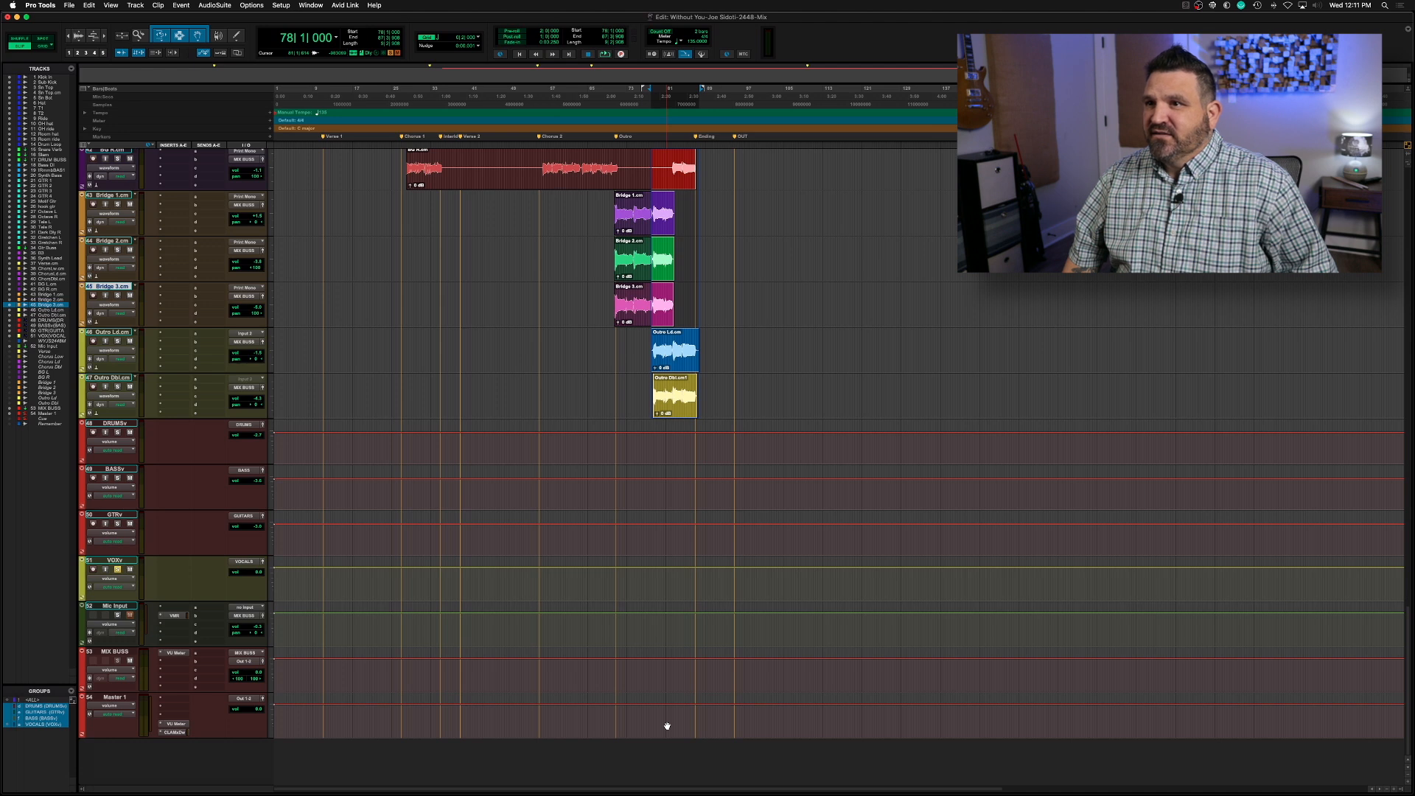
pyautogui.press('space')
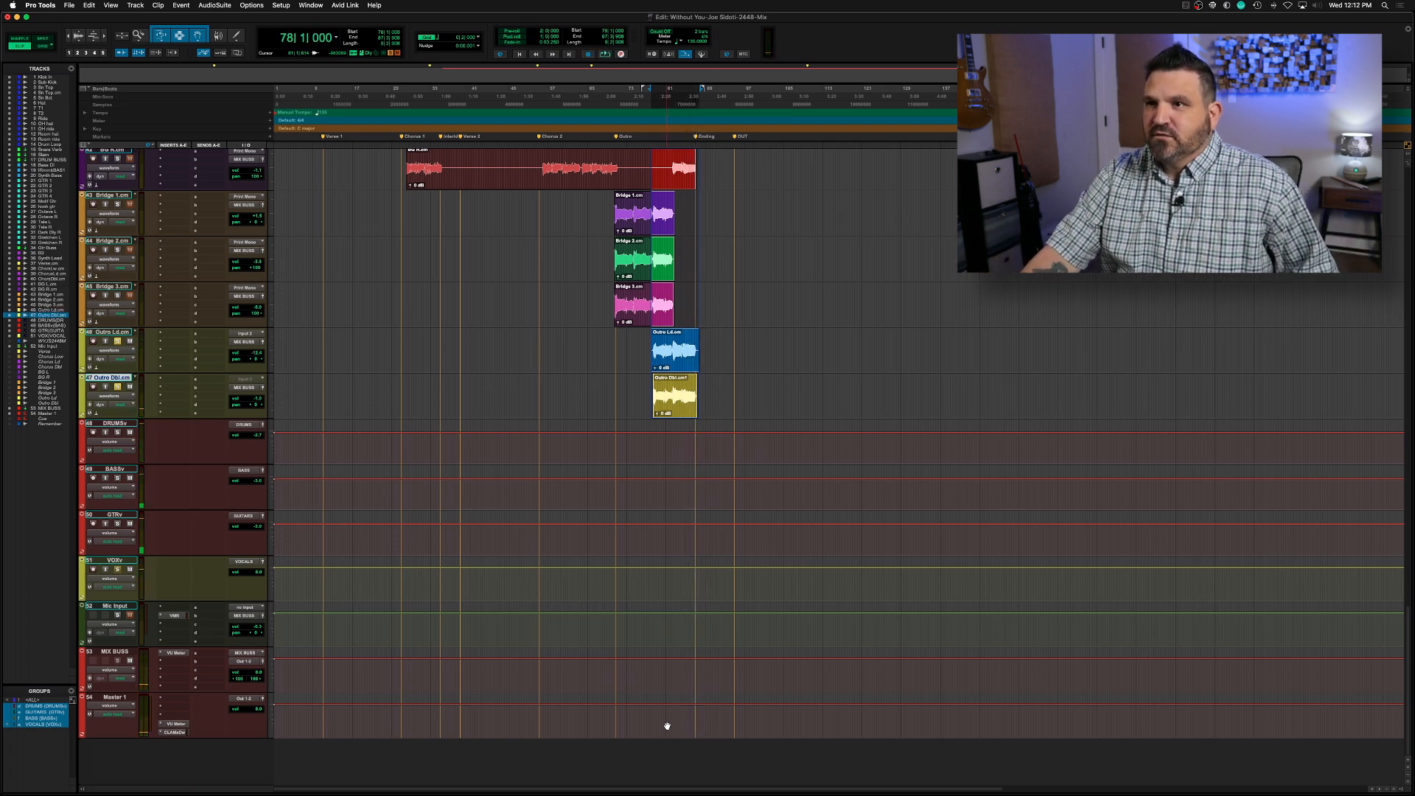
pyautogui.press('space')
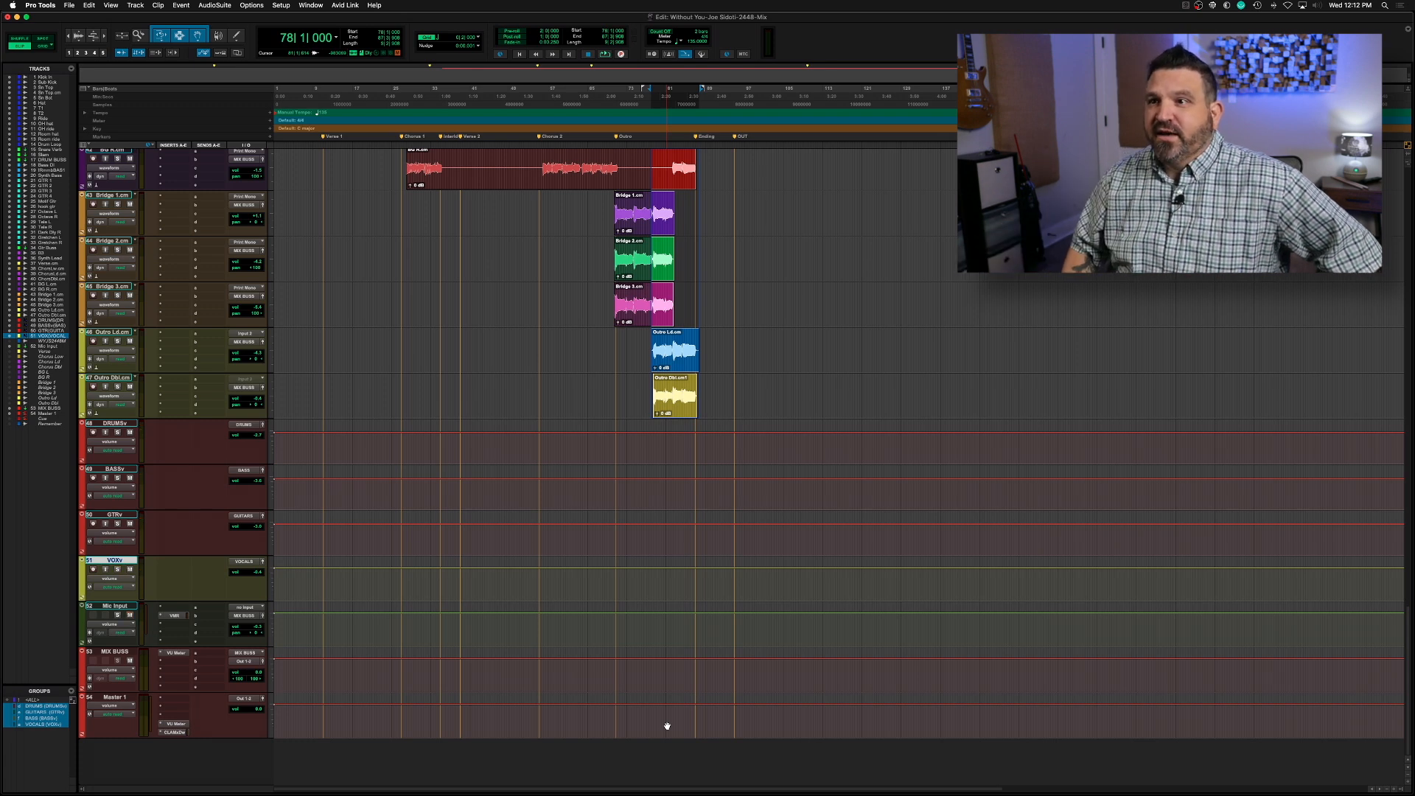
pyautogui.click(608, 290)
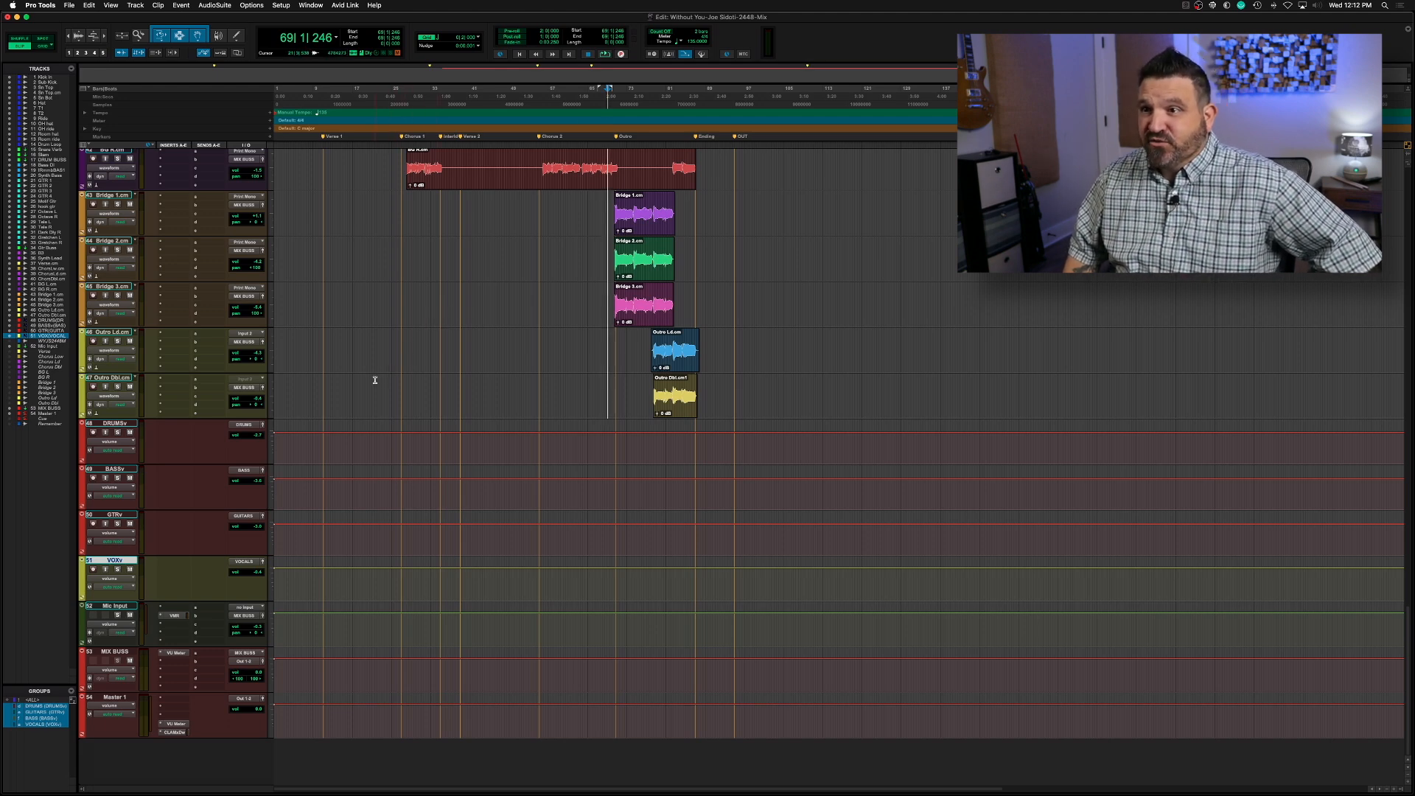
# In the Mix window, create one stereo Aux Input track named Vox Bus after the Outro Dbl track
pyautogui.press('super+equal')
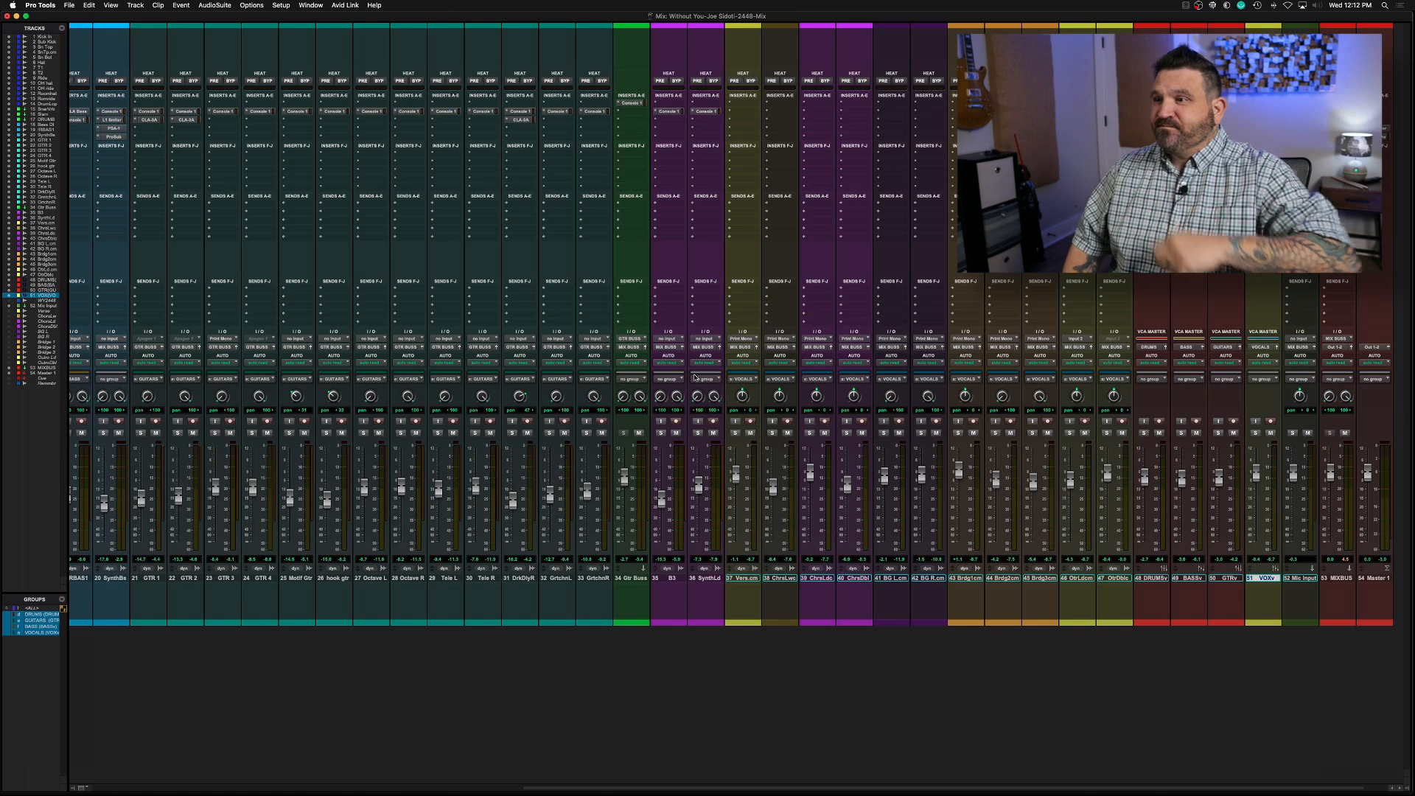
pyautogui.hscroll(1, 811, 479)
pyautogui.click(1078, 580)
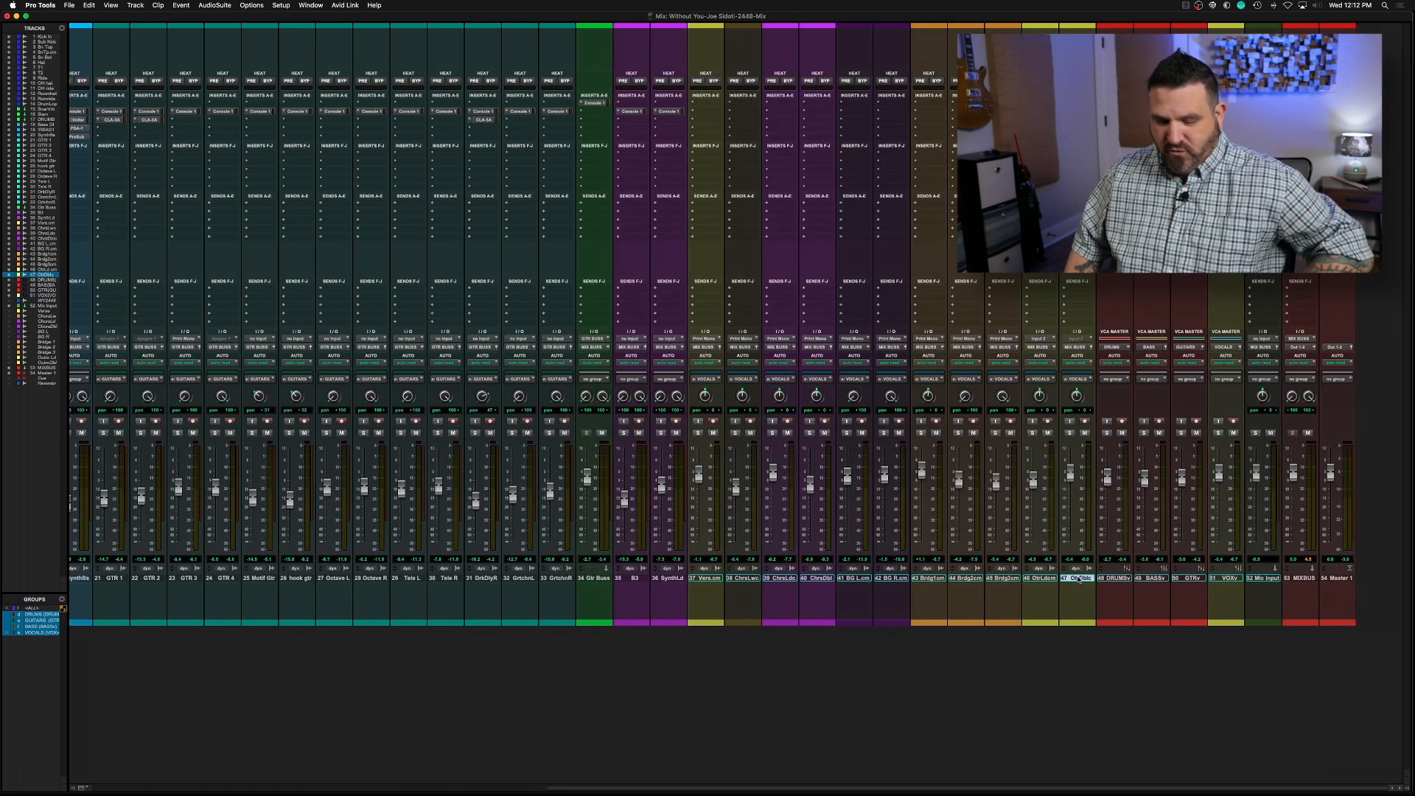
pyautogui.press('super+shift+n')
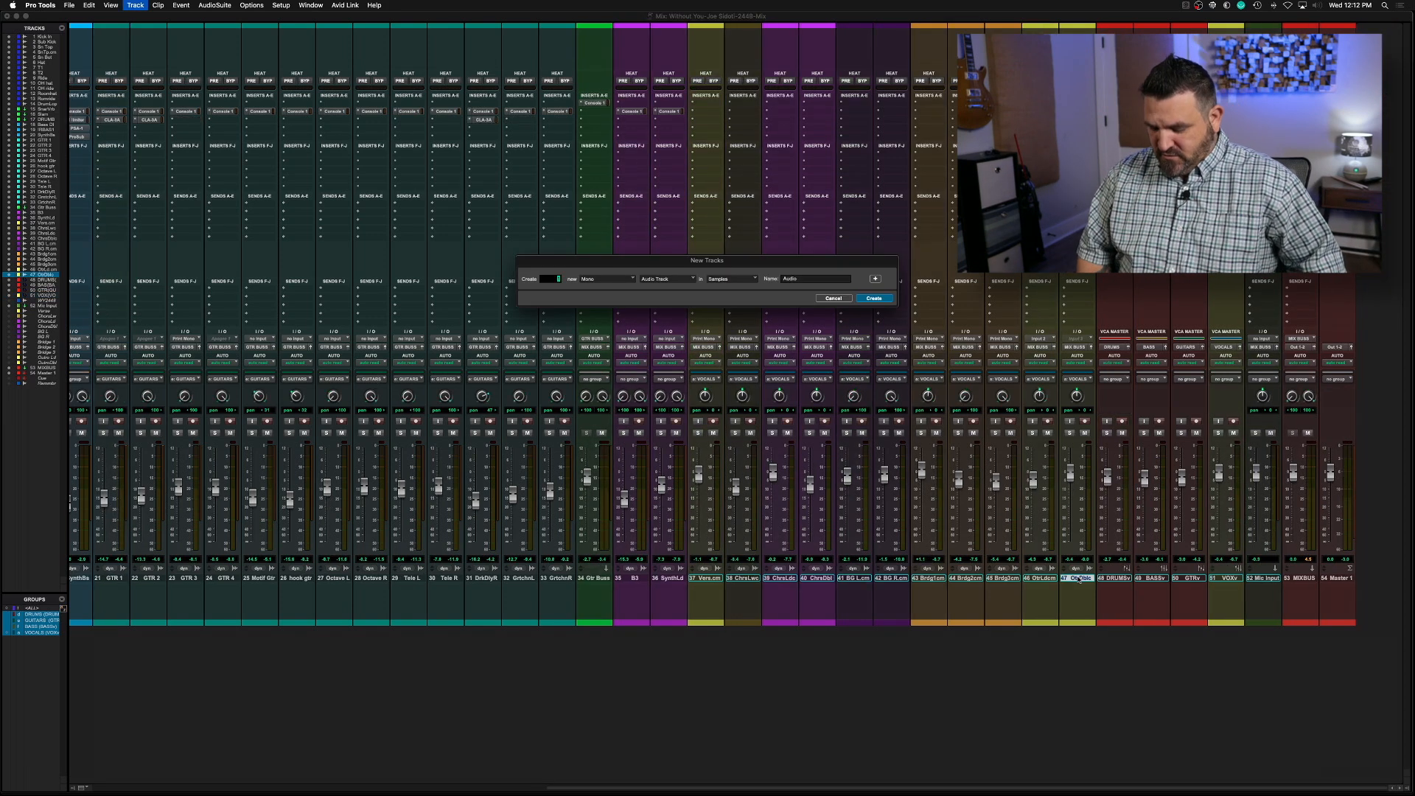
pyautogui.press('super+Down')
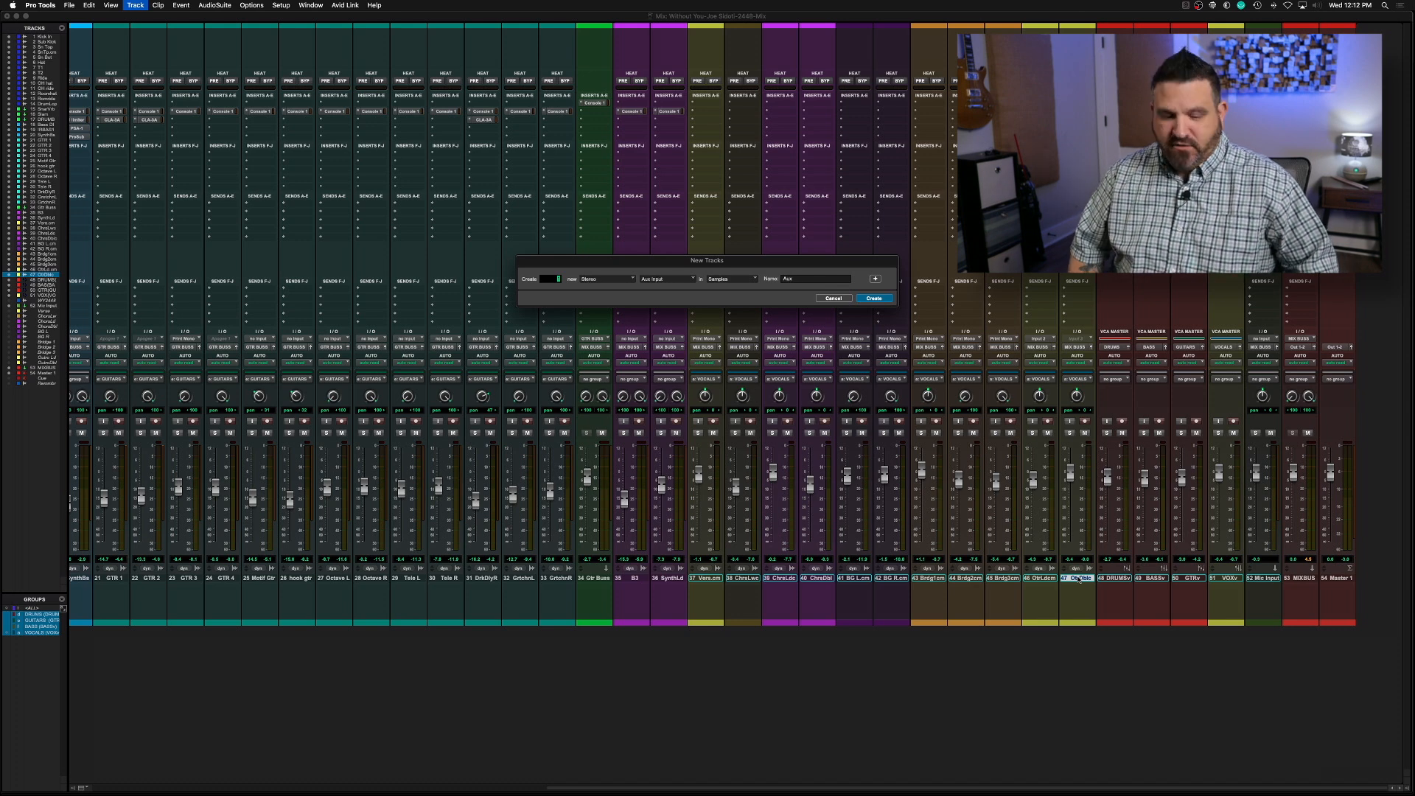
pyautogui.press('Tab')
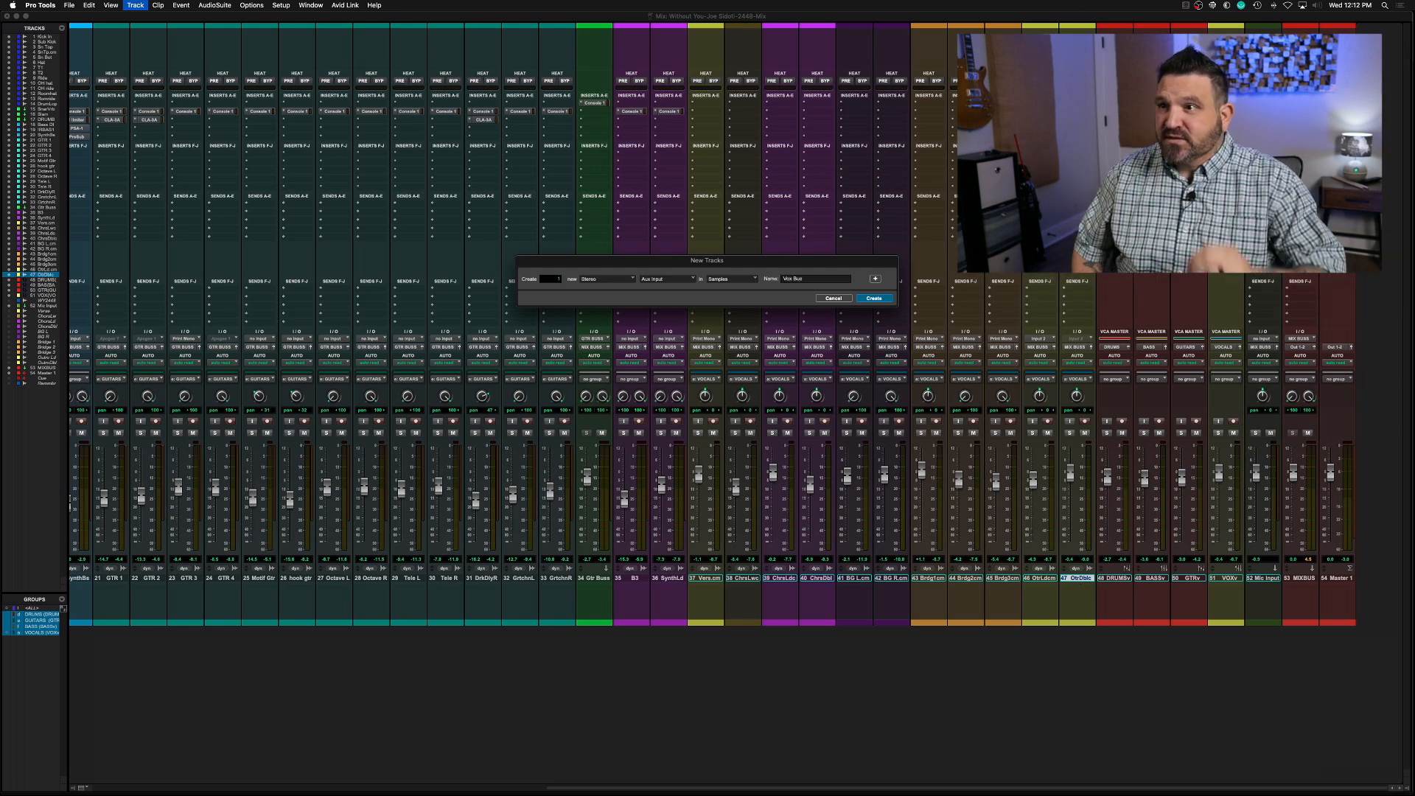
pyautogui.press('Return')
# Set the input of the Vox Bus track to the VOX BUSS (Stereo) bus
pyautogui.click(1114, 338)
pyautogui.moveTo(1113, 348)
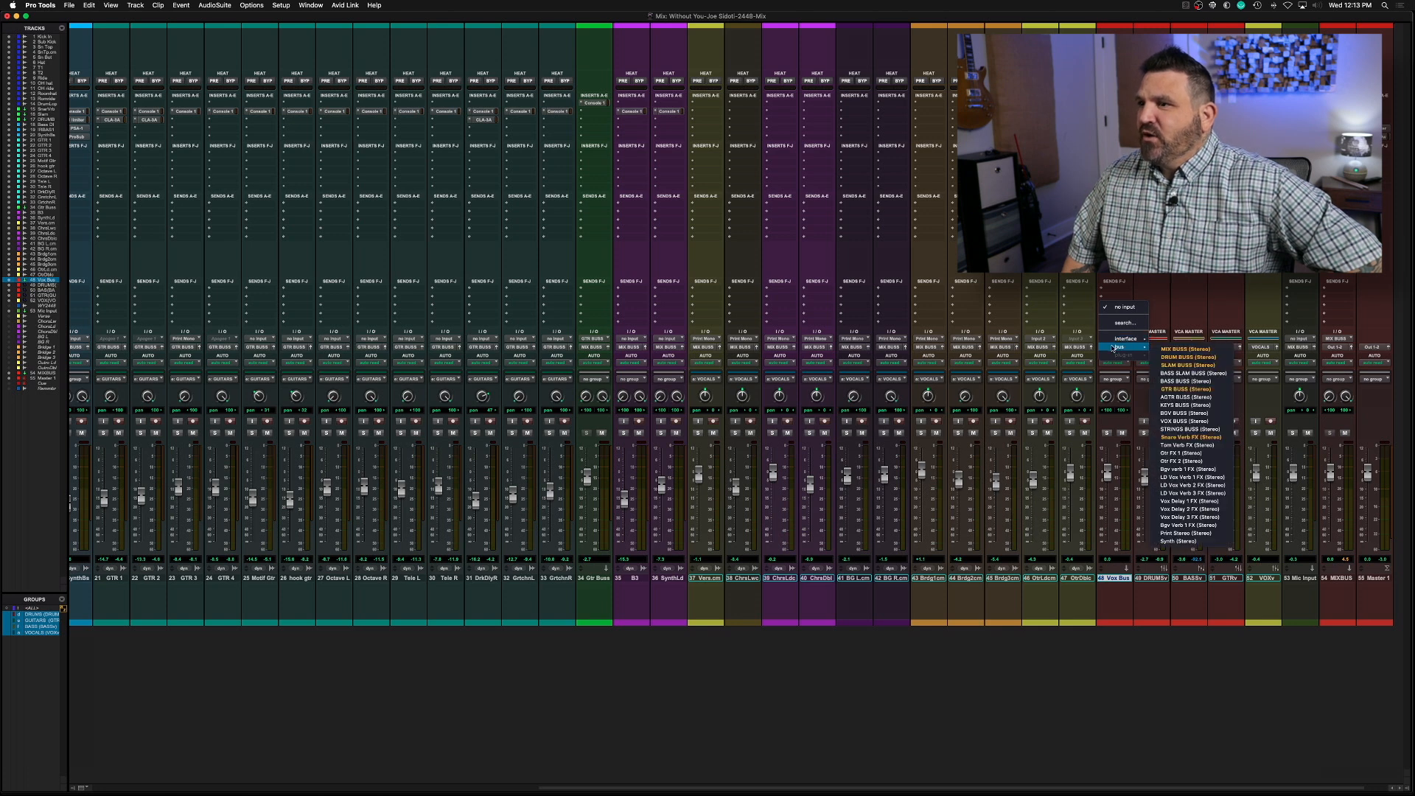
pyautogui.click(1182, 422)
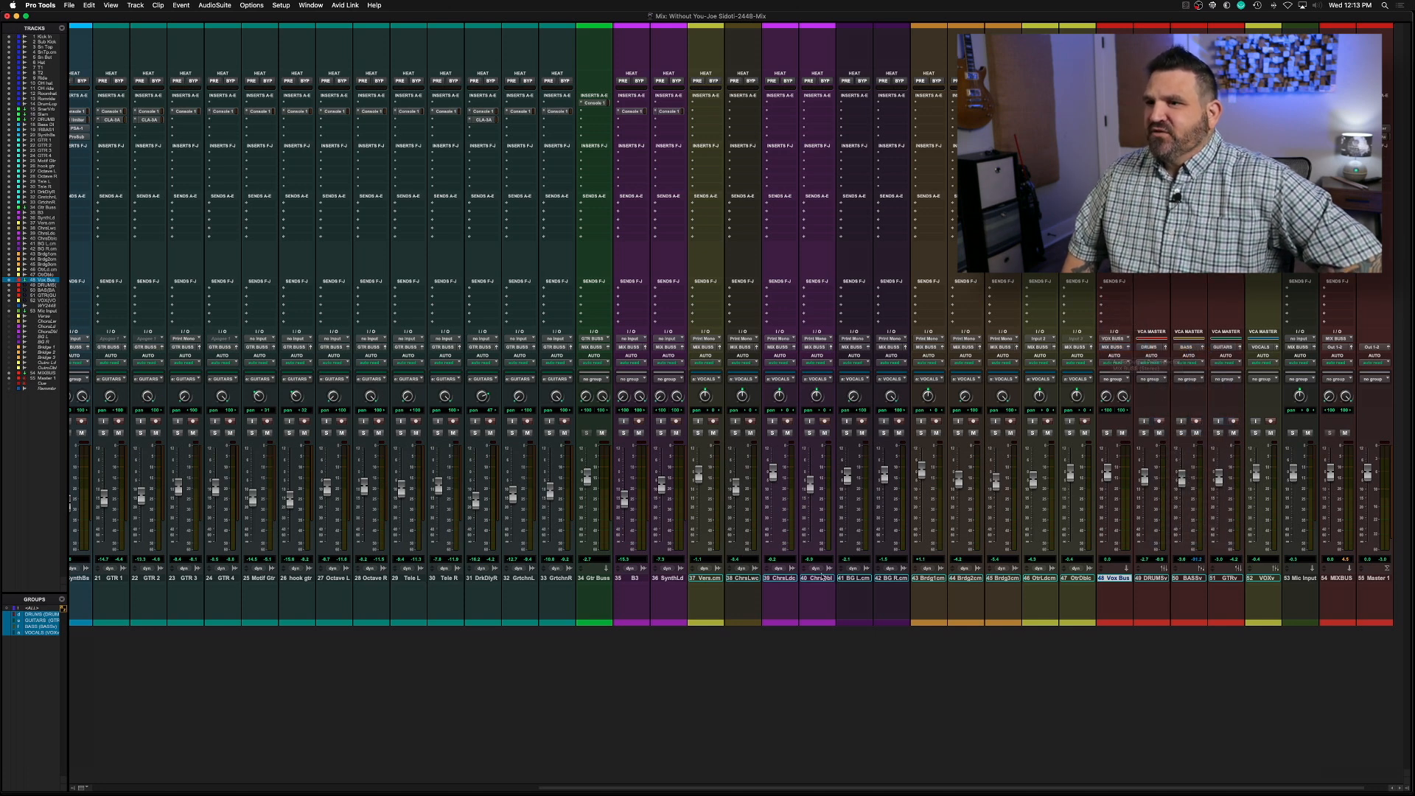
# Route the outputs of all vocal tracks from Verse through Outro Dbl to VOX BUSS (Stereo), and check the routing by playback
pyautogui.click(711, 579)
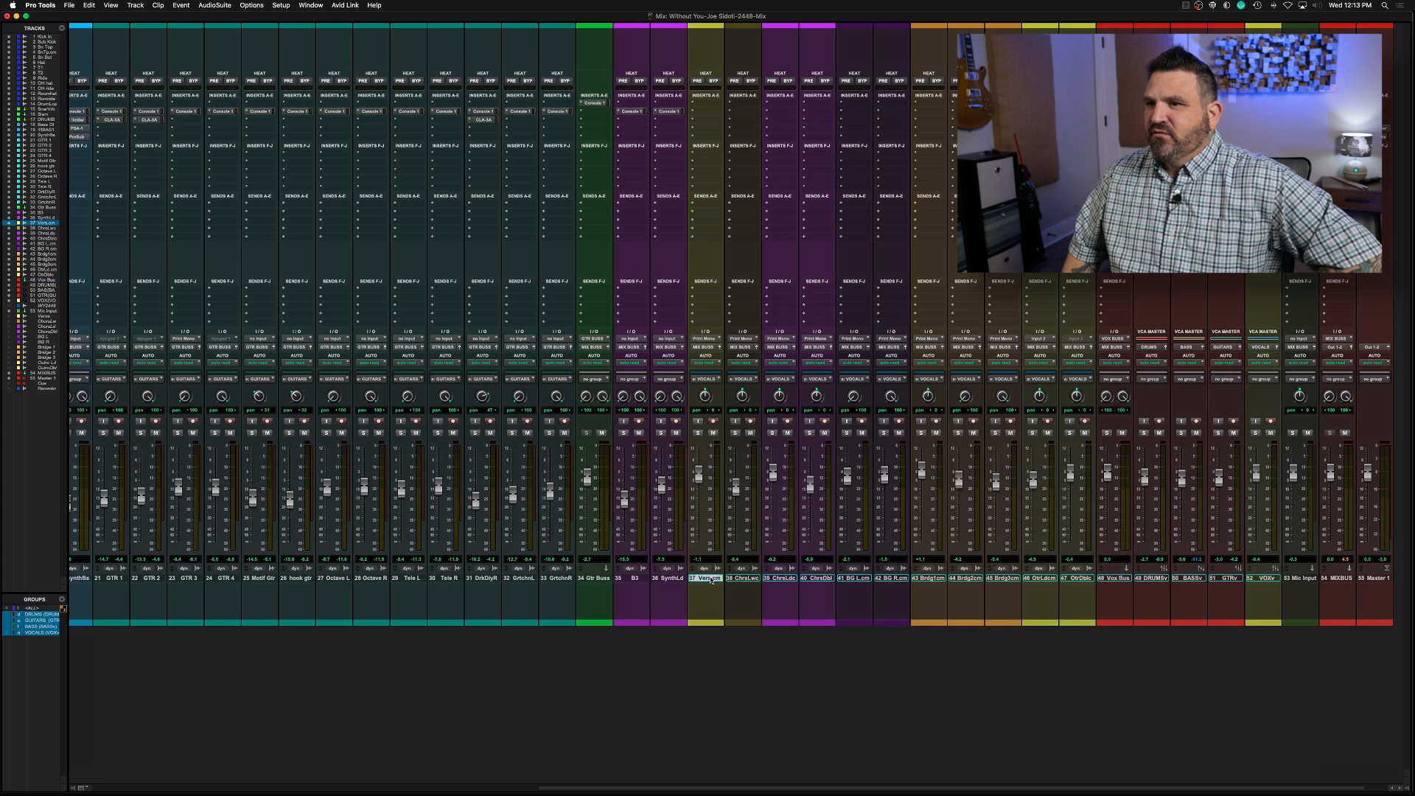
pyautogui.keyDown('shift'); pyautogui.click(1079, 579); pyautogui.keyUp('shift')
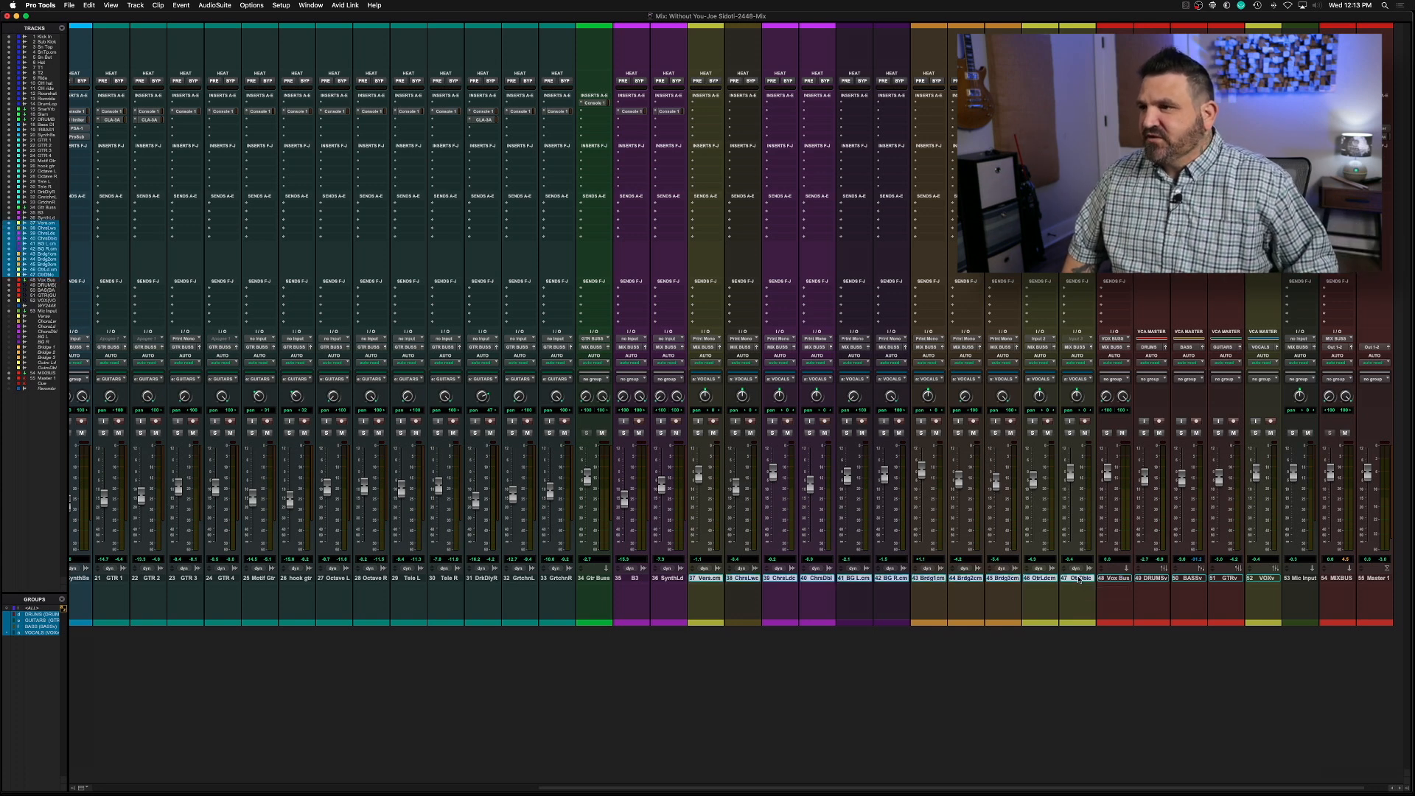
pyautogui.click(633, 348)
pyautogui.moveTo(627, 357)
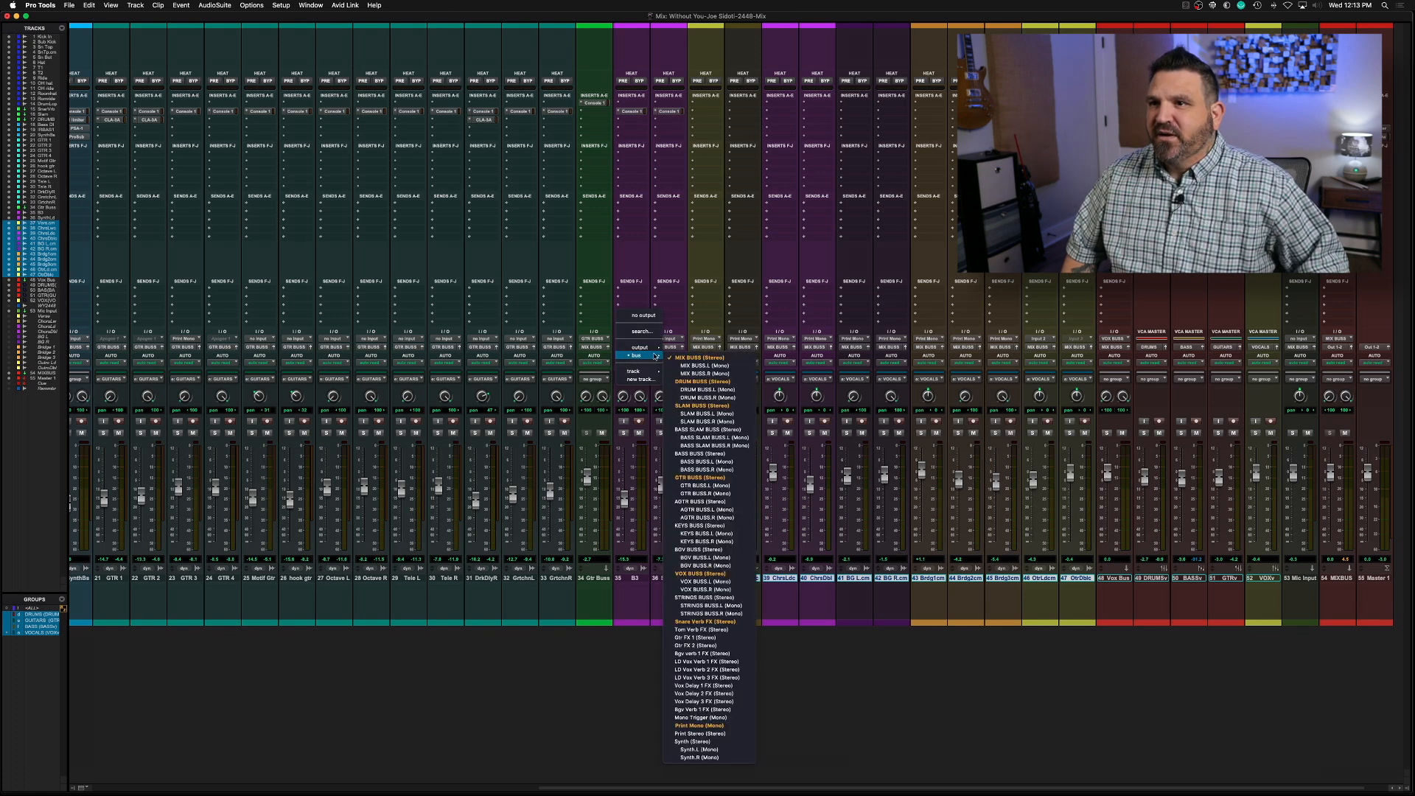
pyautogui.click(719, 573)
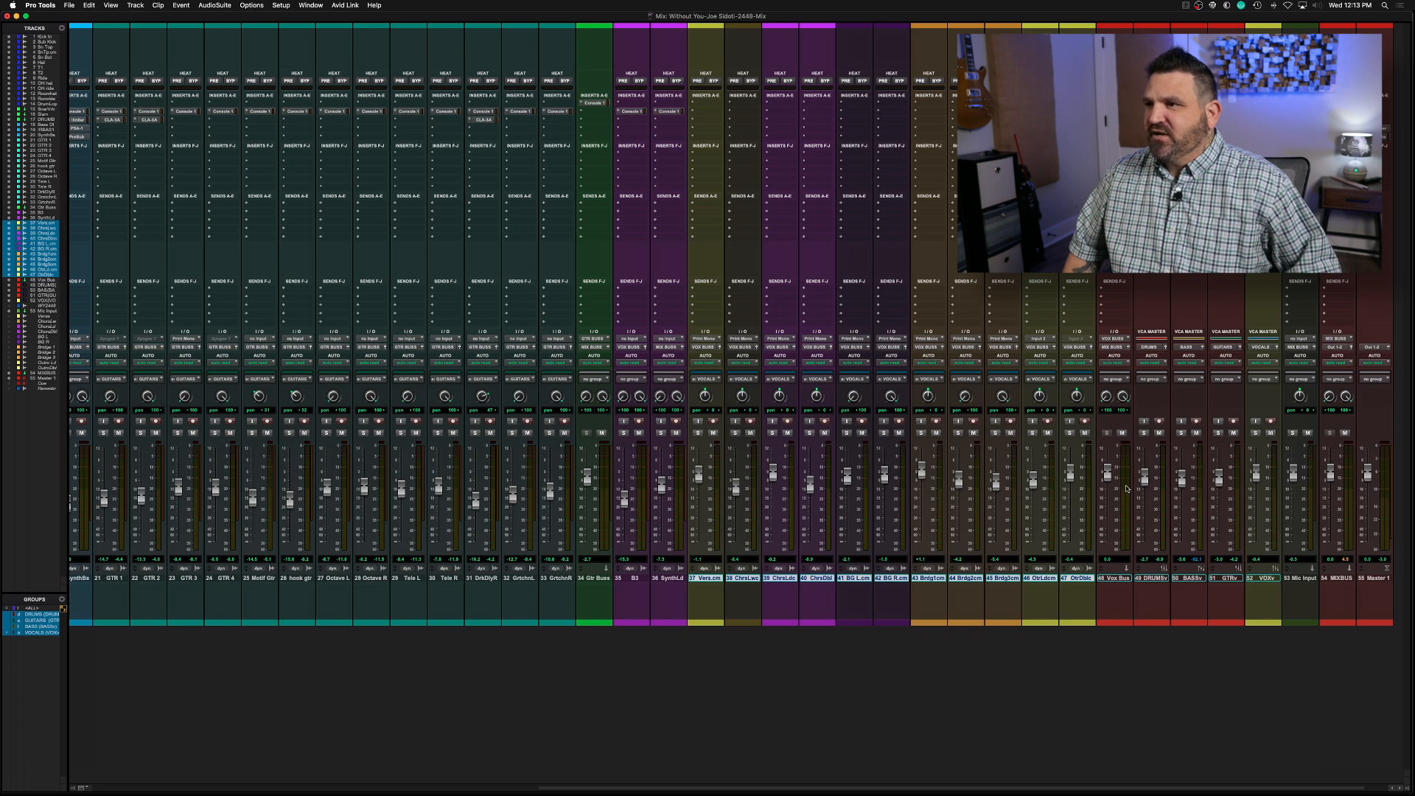
pyautogui.press('space')
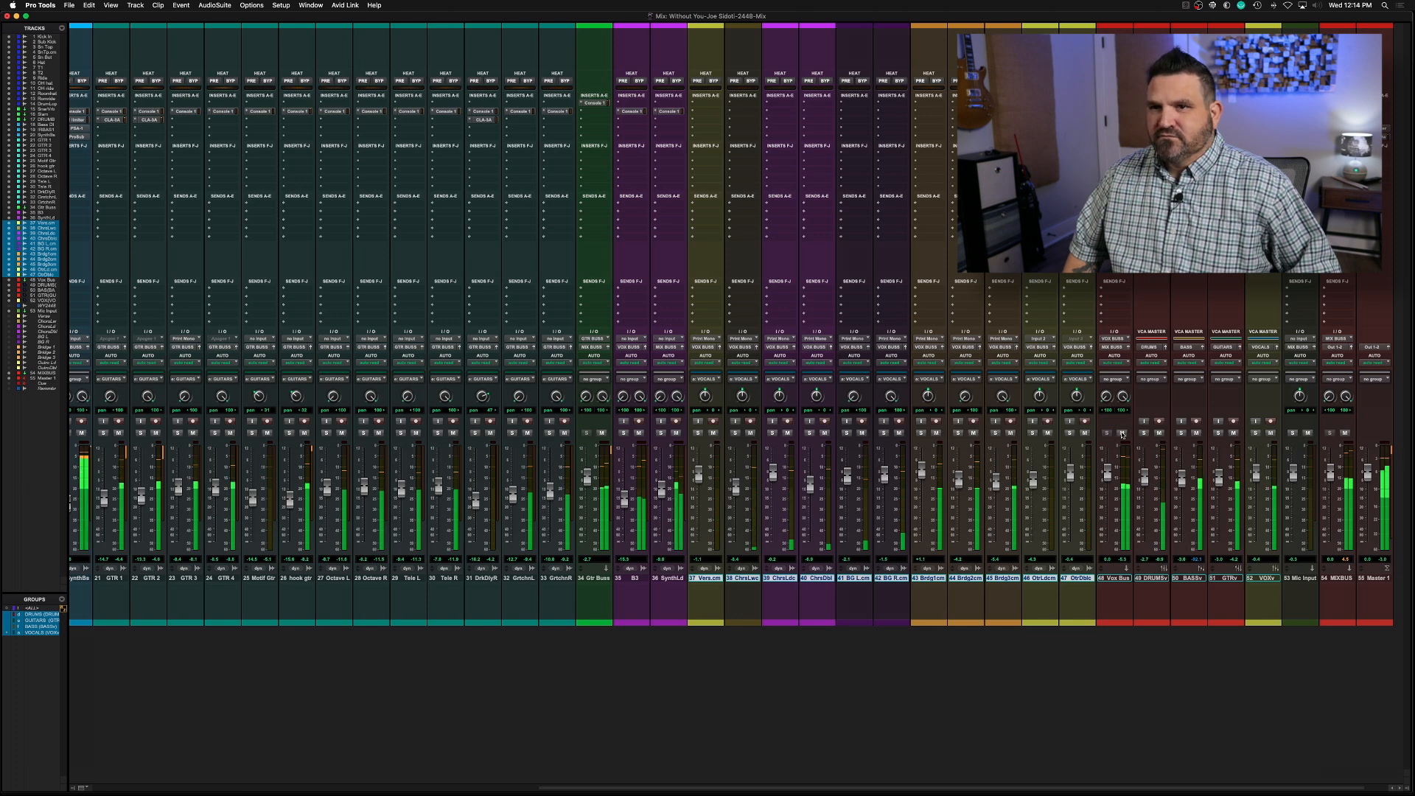
pyautogui.press('space')
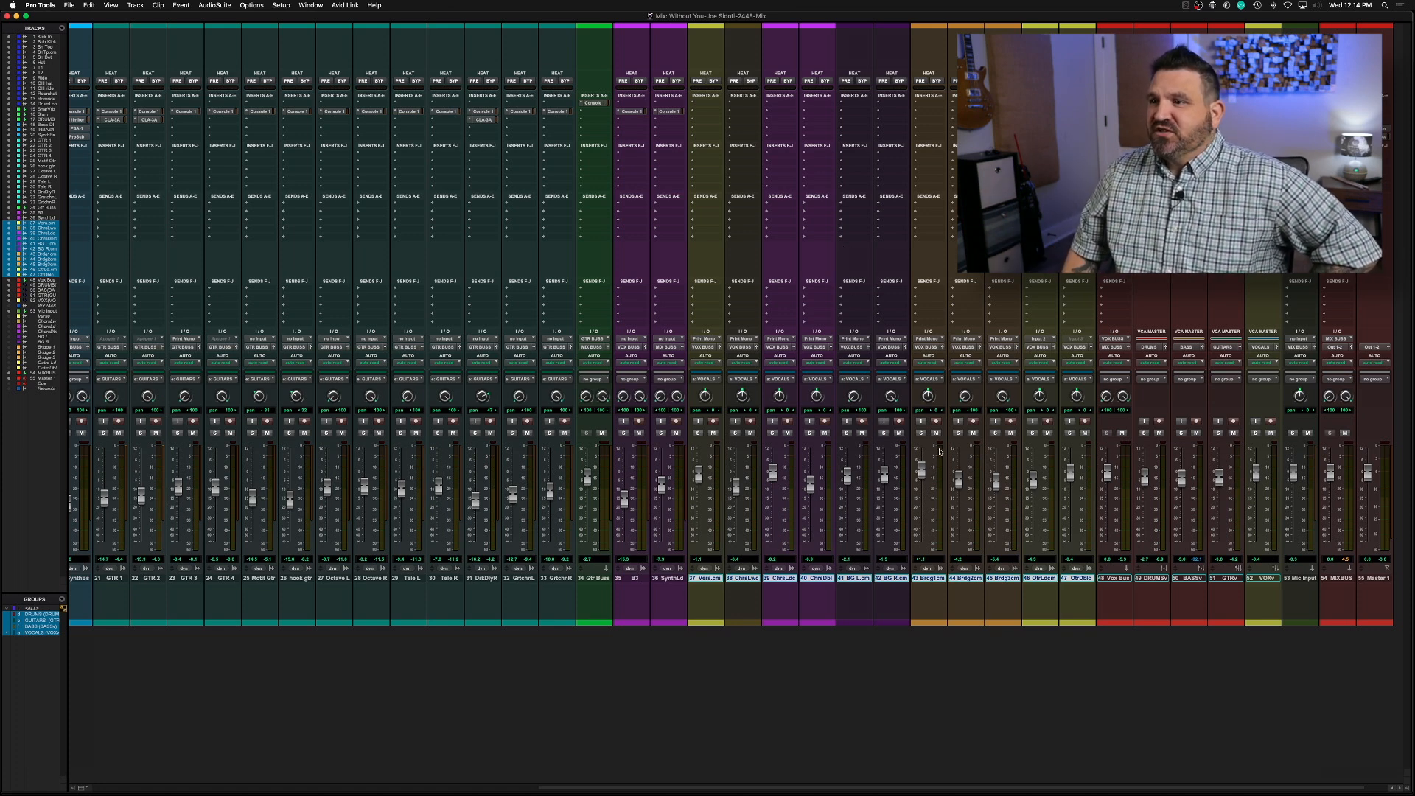
# Insert Console 1 on all vocal tracks from Verse through Outro Dbl, check several of its instances, and save the session
pyautogui.click(708, 113)
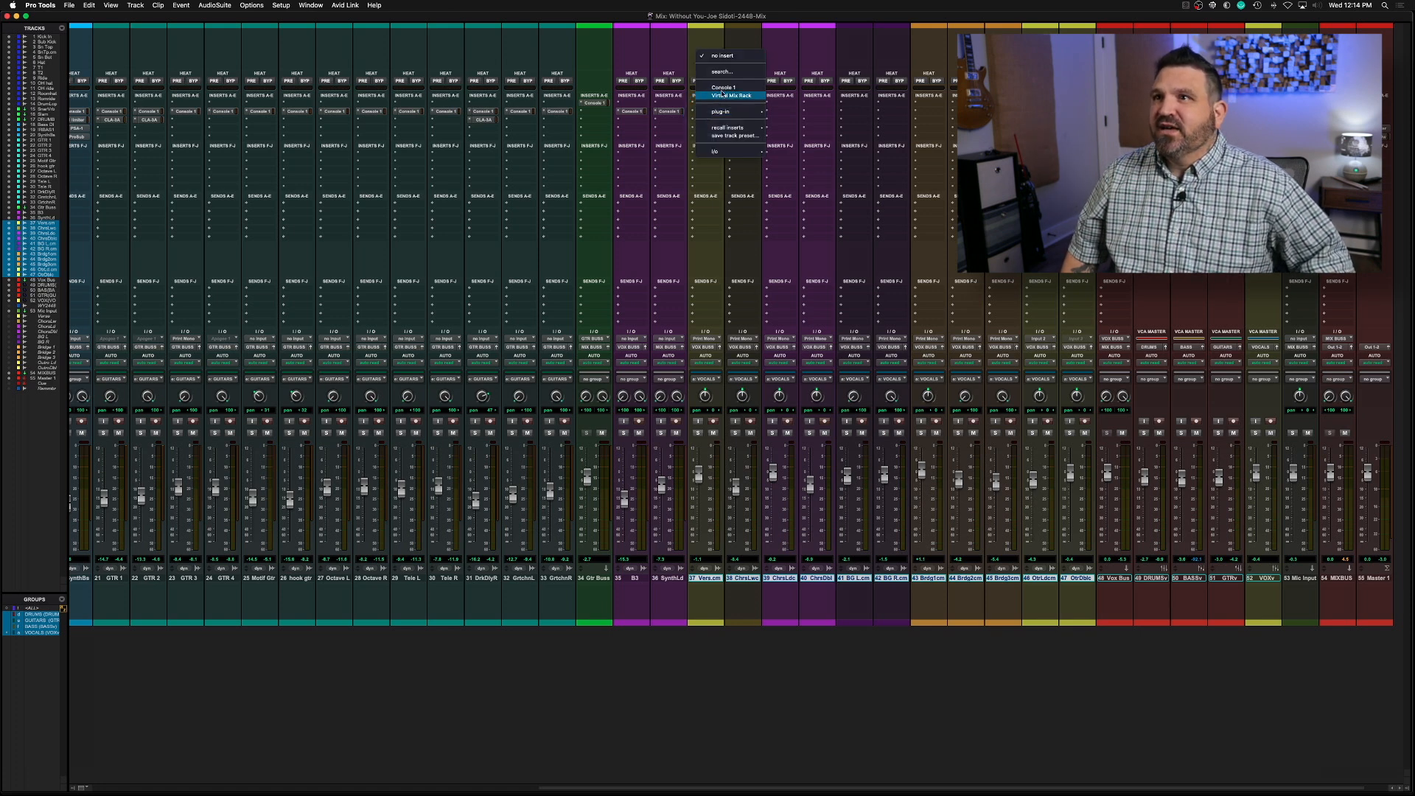
pyautogui.click(727, 90)
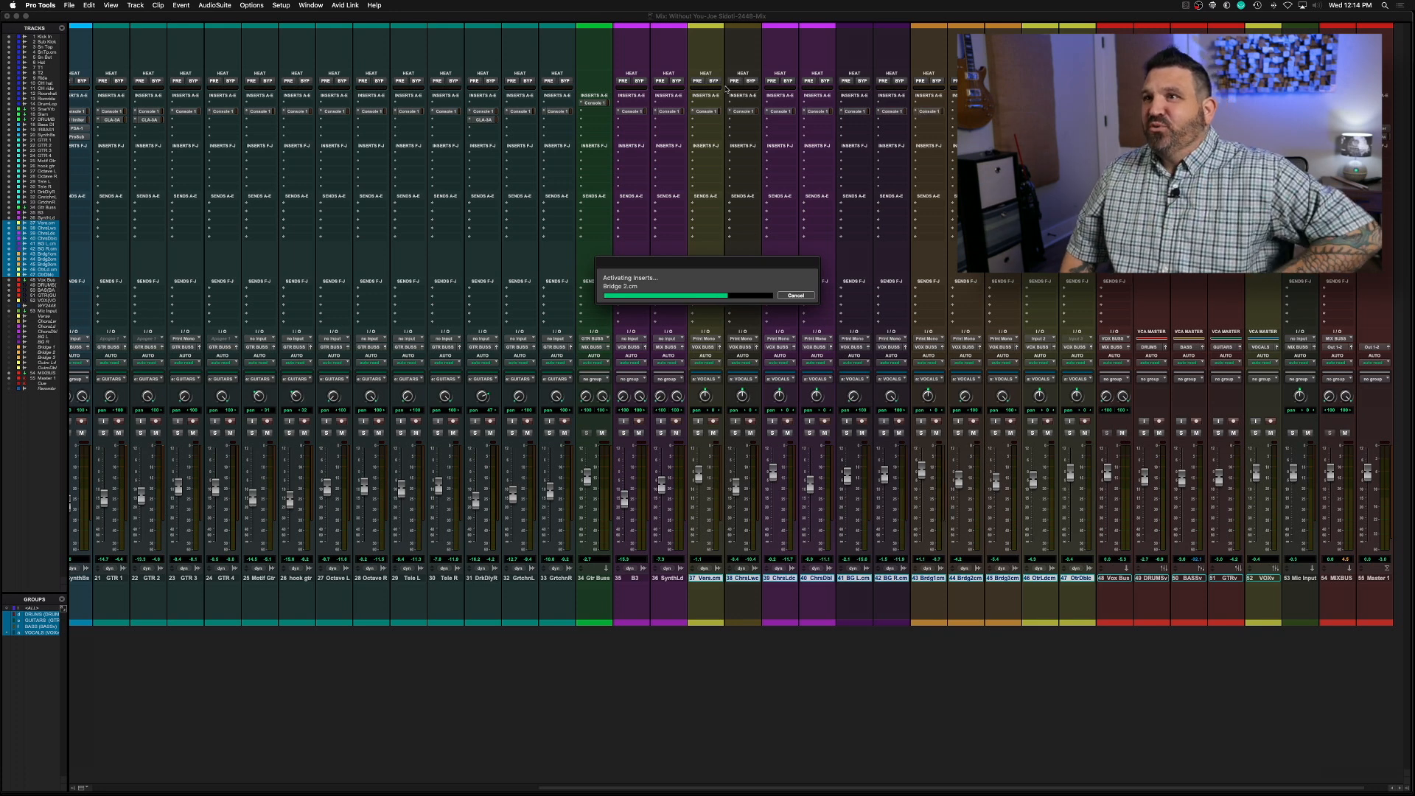
pyautogui.click(709, 111)
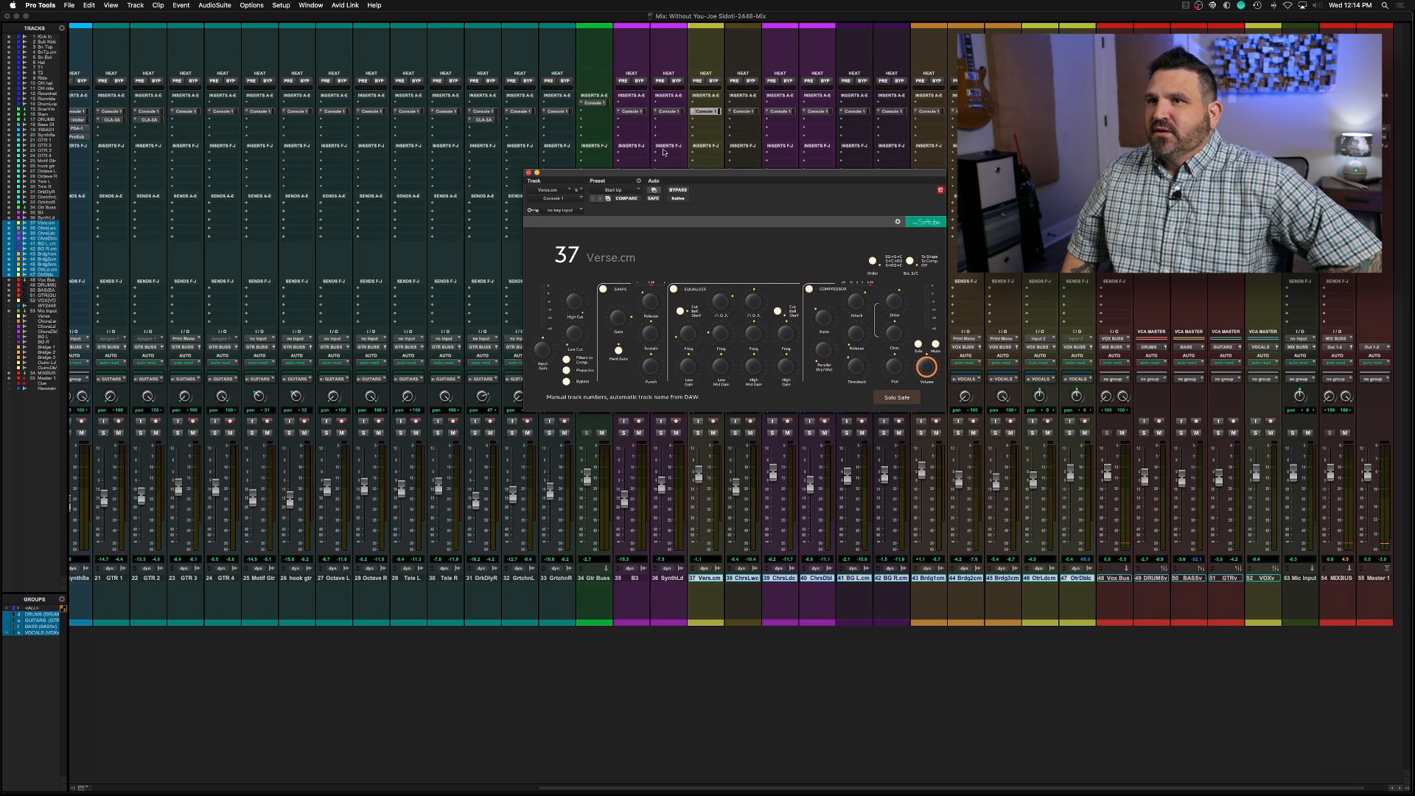
pyautogui.click(743, 112)
pyautogui.click(781, 112)
pyautogui.click(1078, 111)
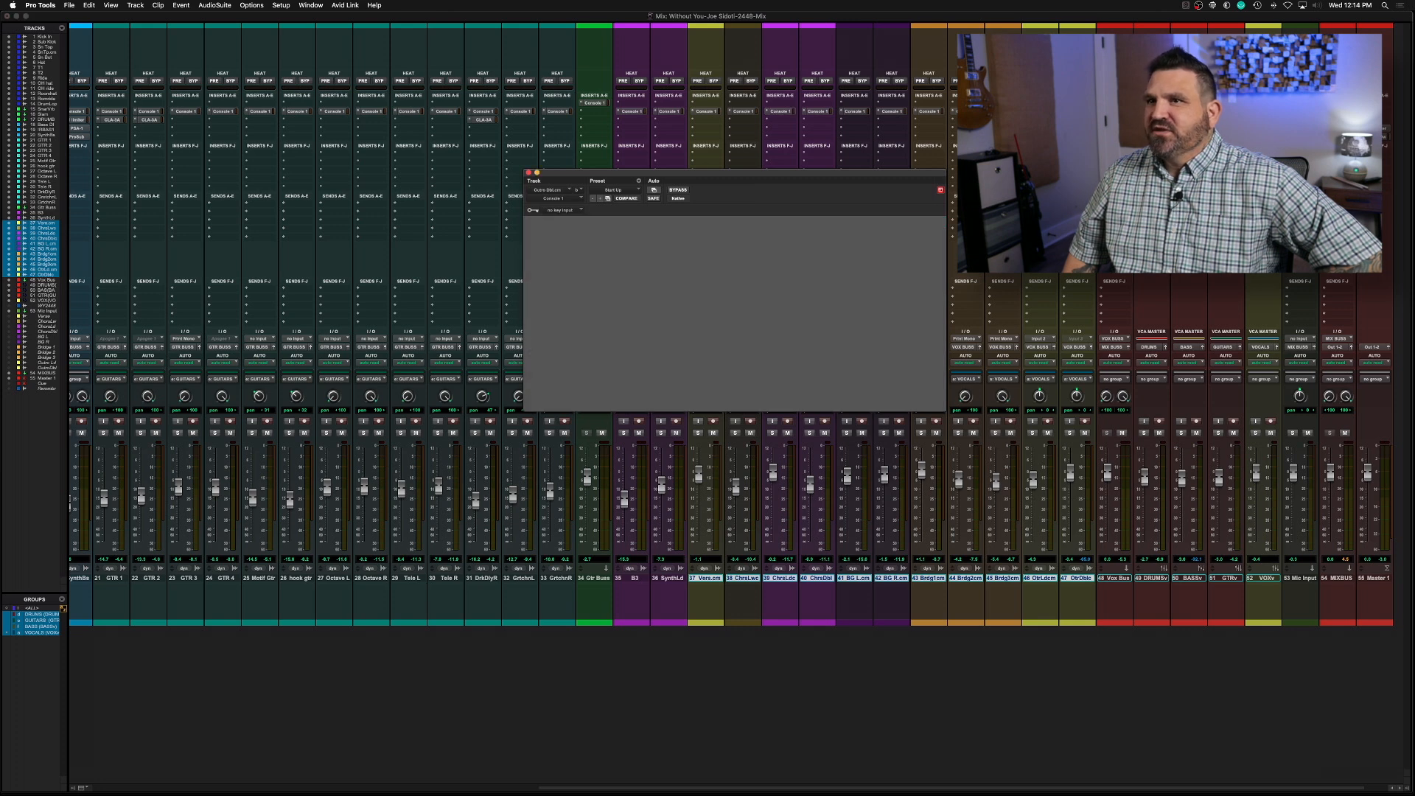
pyautogui.click(530, 174)
pyautogui.press('super+s')
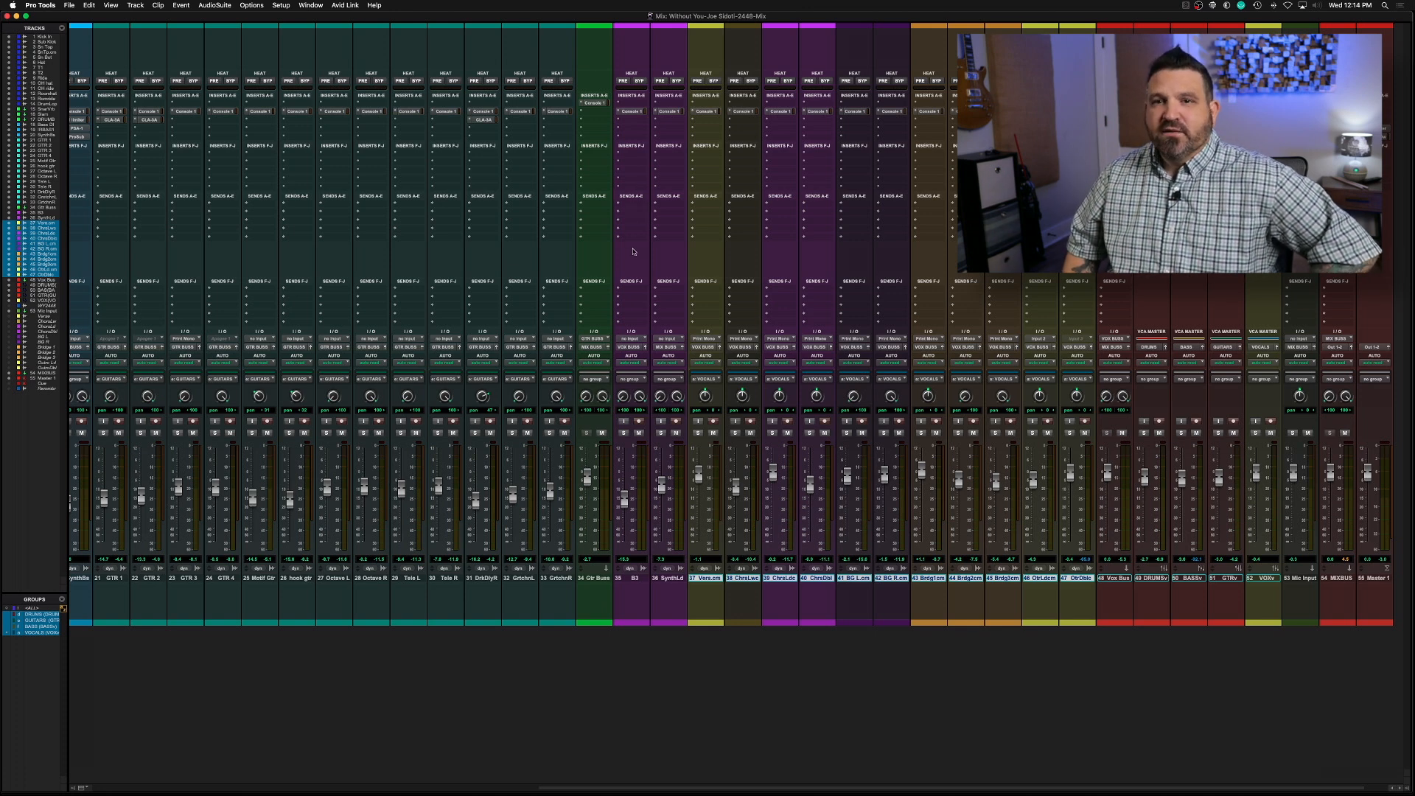
# Create one stereo Aux Input track named Vox Verb after the Outro Dbl track
pyautogui.click(1080, 578)
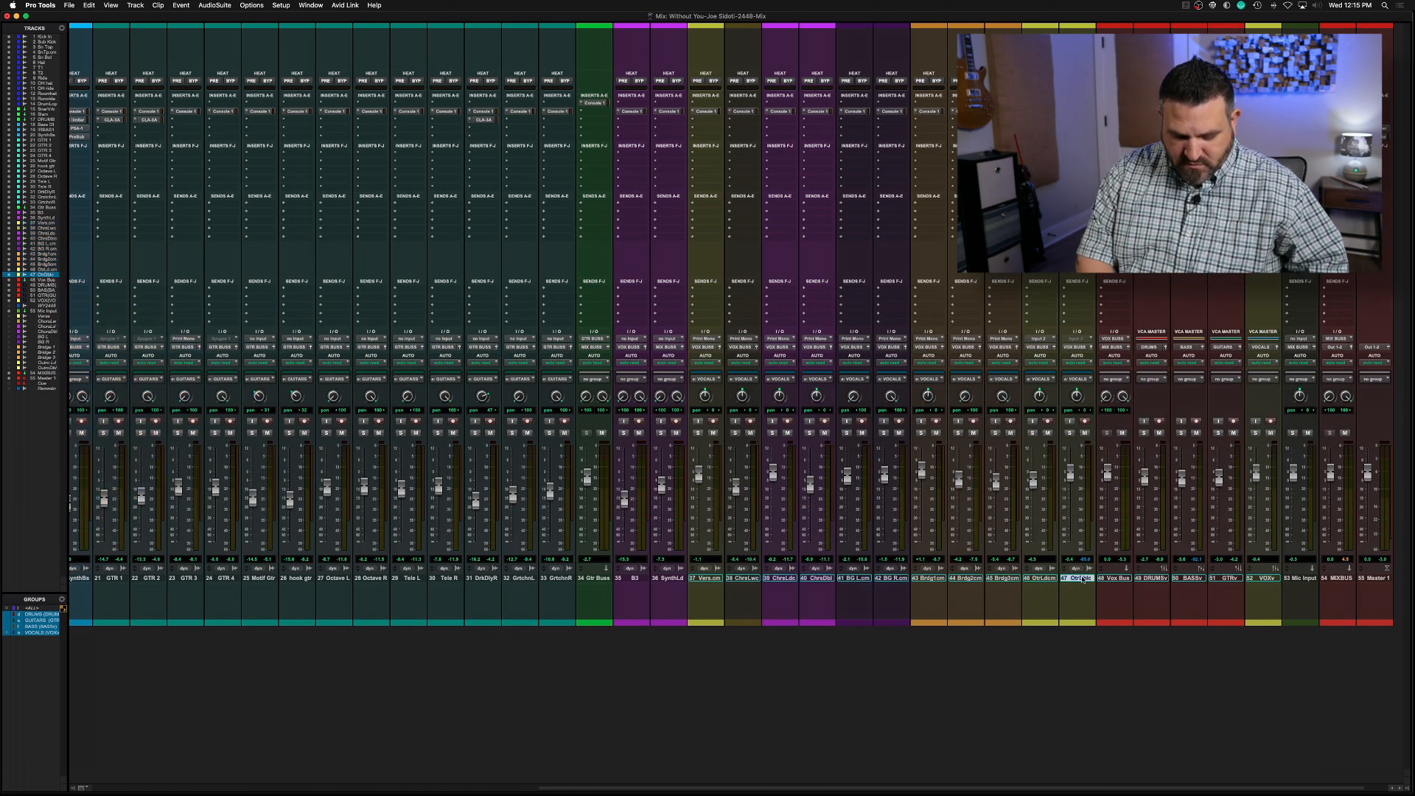
pyautogui.press('super+shift+n')
pyautogui.press('super+Down')
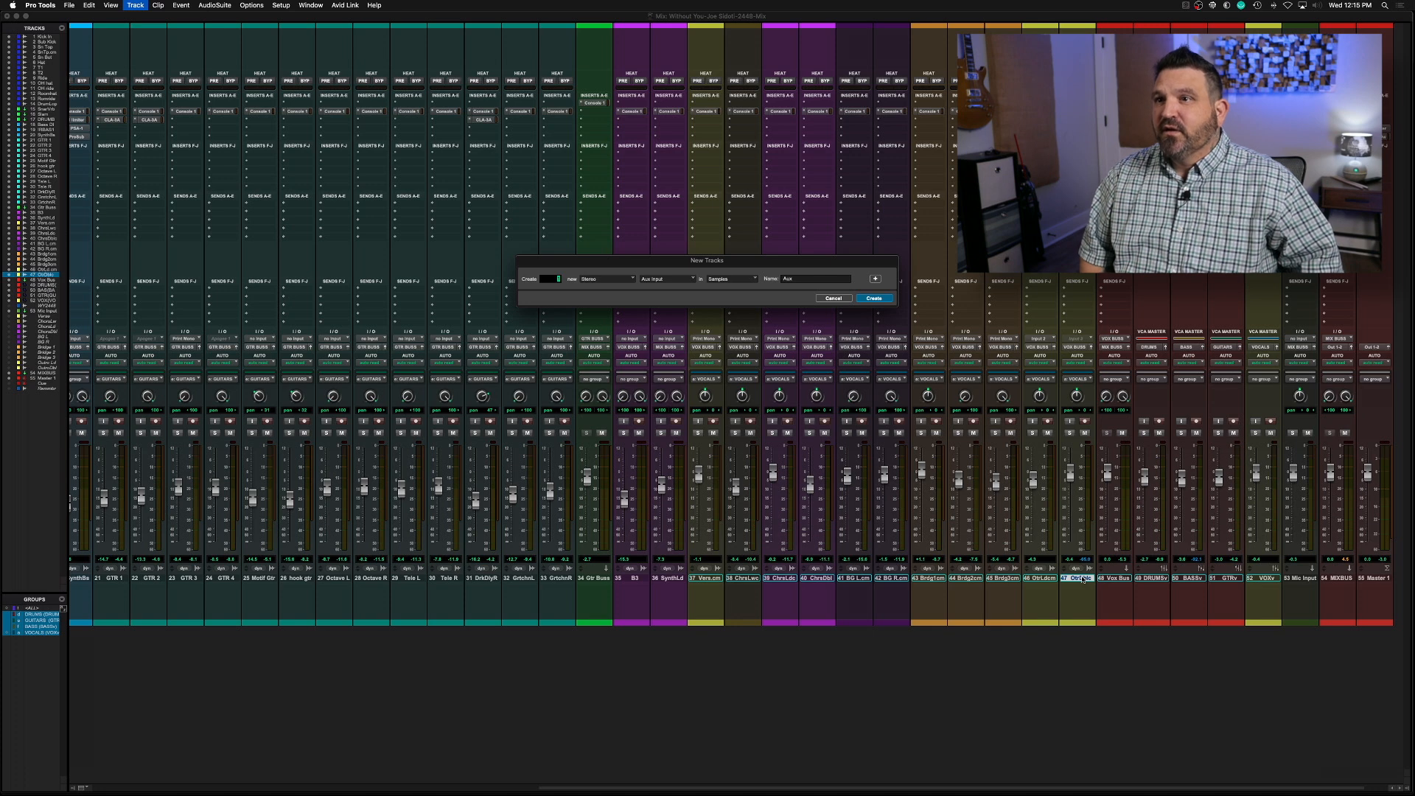
pyautogui.press('Tab')
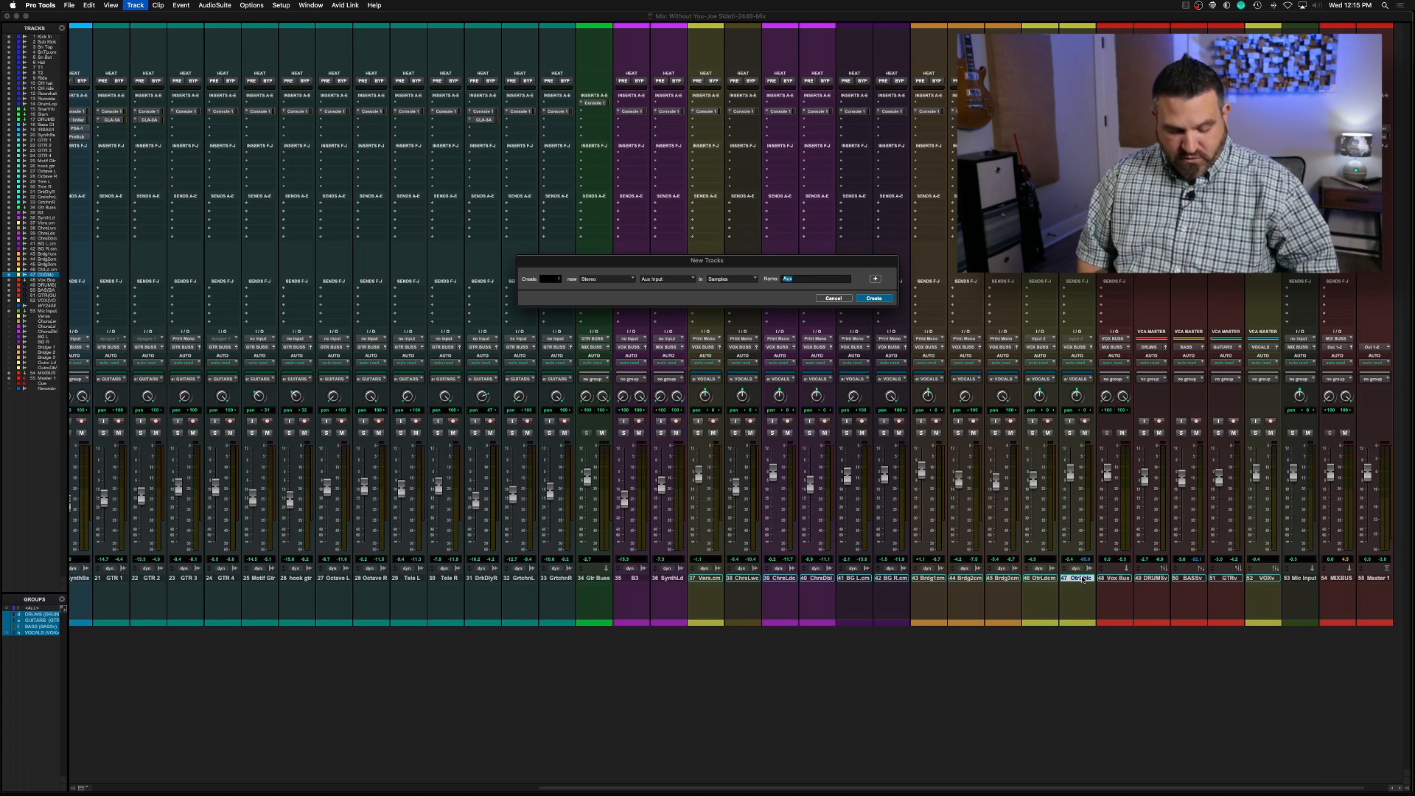
pyautogui.write('LD')
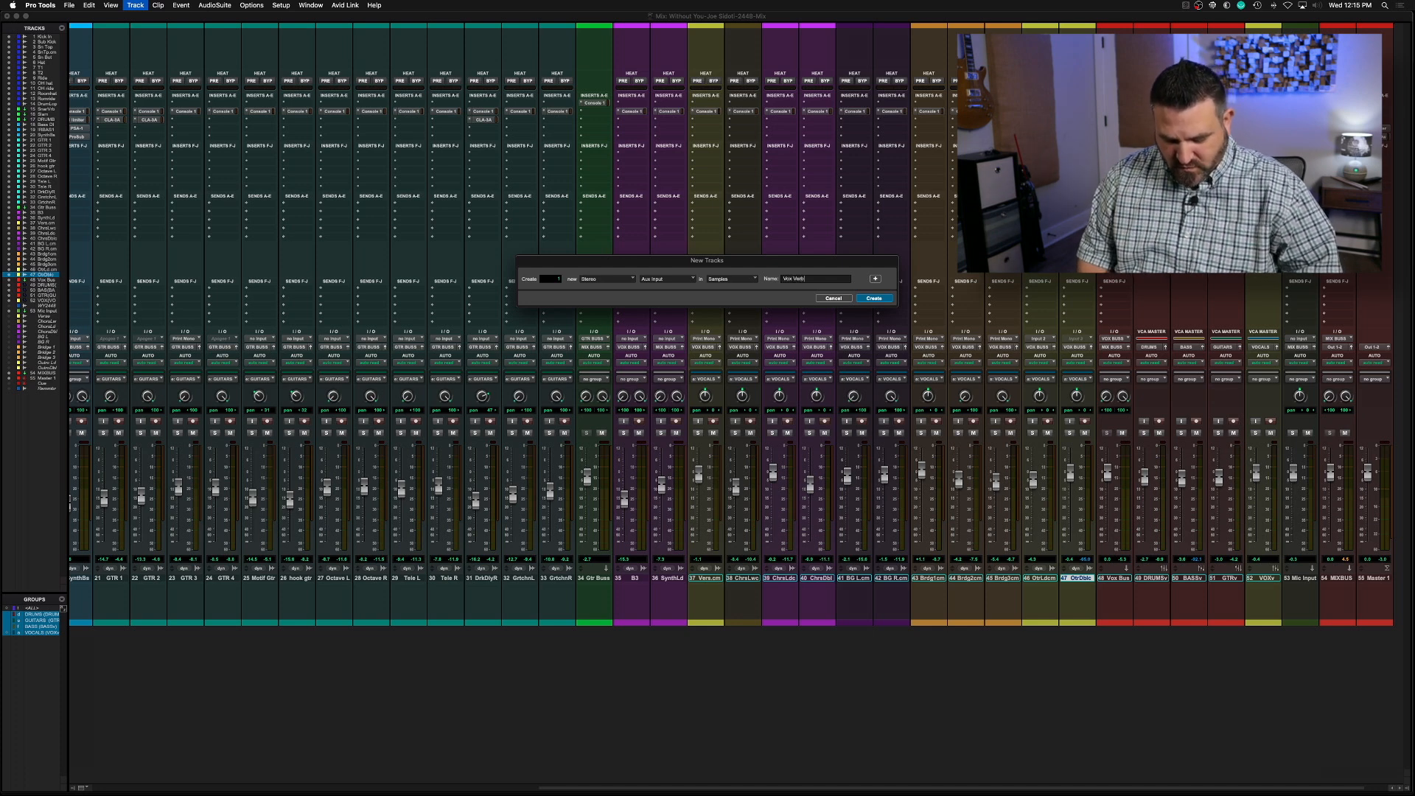
pyautogui.press('Return')
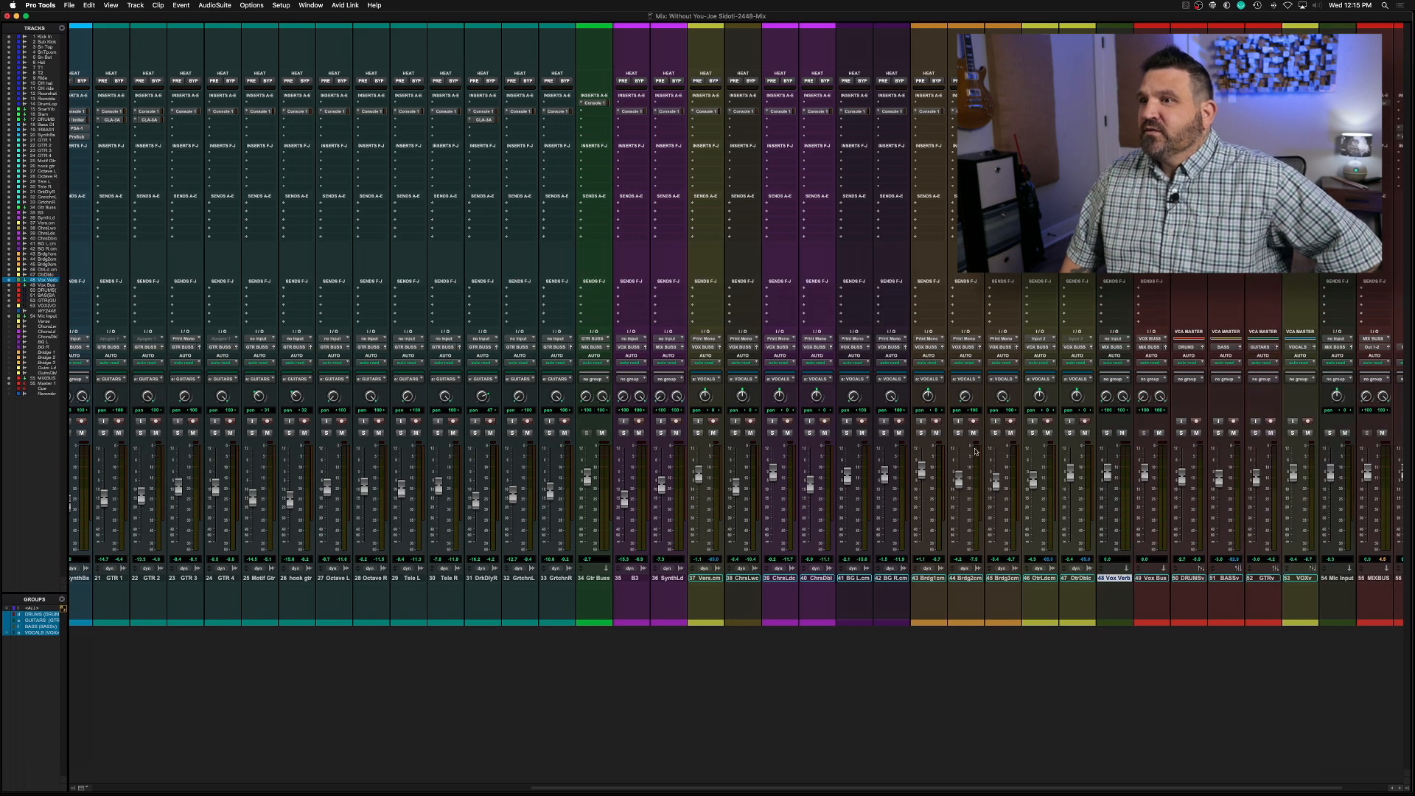
# Set the Vox Verb track's input to LD Vox Verb 1 FX (Stereo) and its output to VOX BUSS (Stereo)
pyautogui.click(1114, 338)
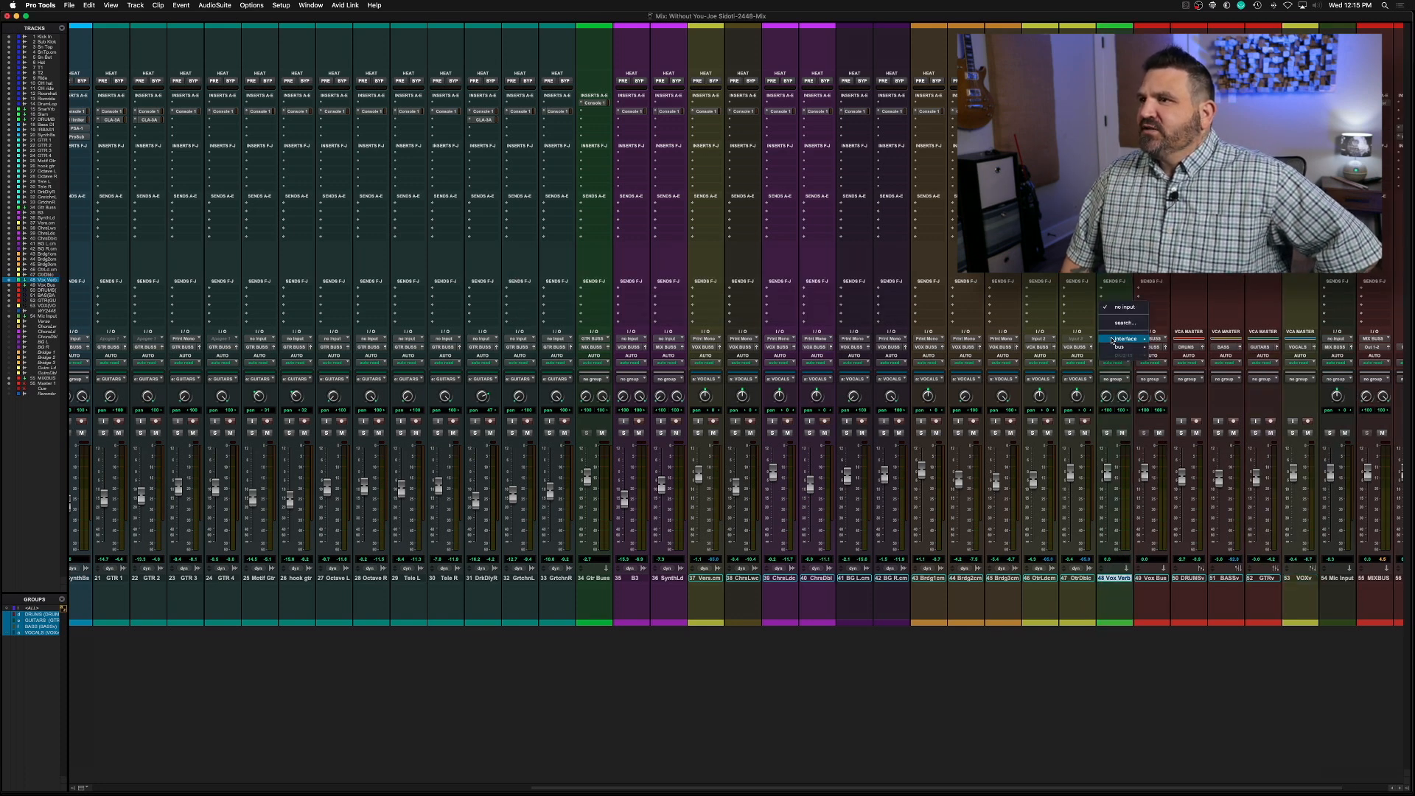
pyautogui.moveTo(1108, 347)
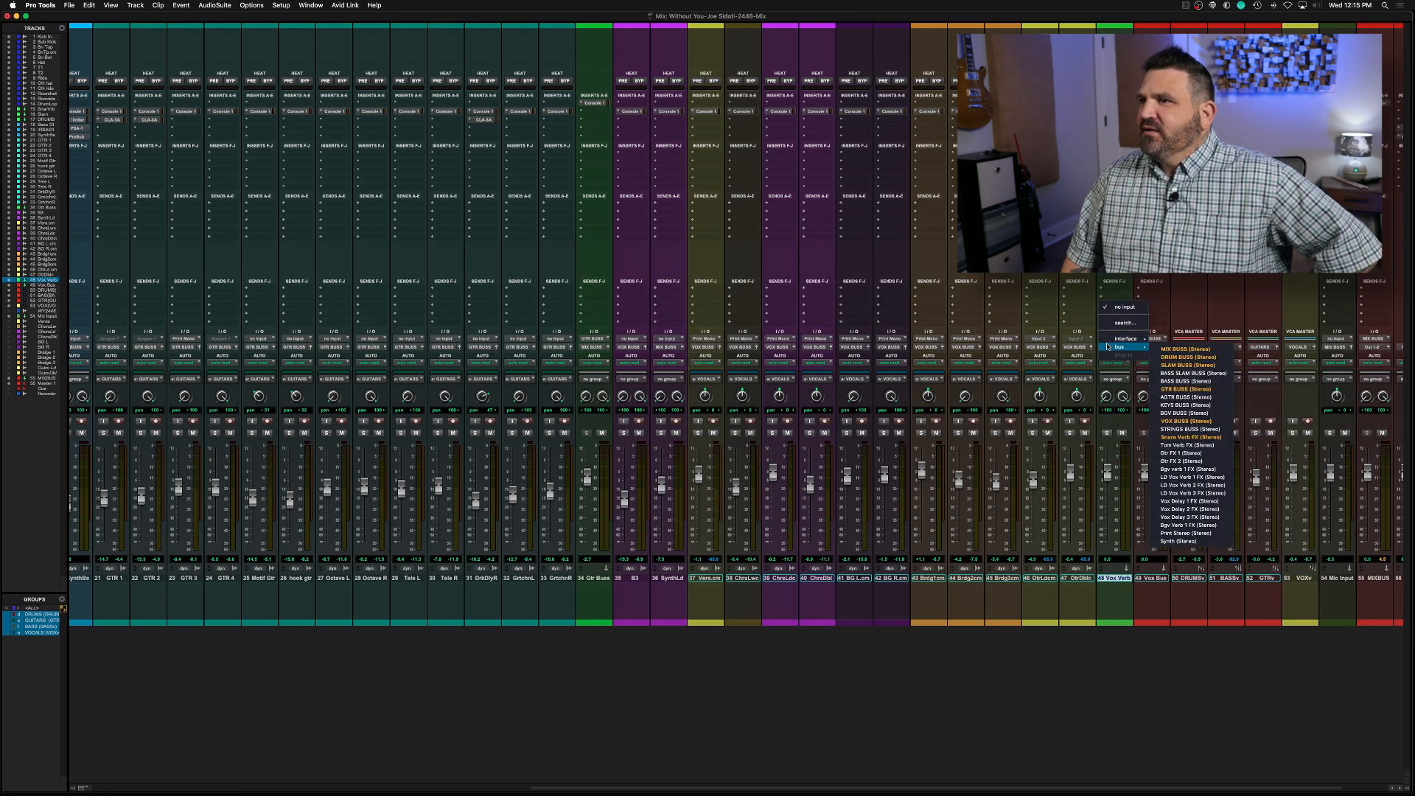
pyautogui.click(1192, 477)
pyautogui.click(1118, 348)
pyautogui.moveTo(1112, 356)
pyautogui.click(1183, 574)
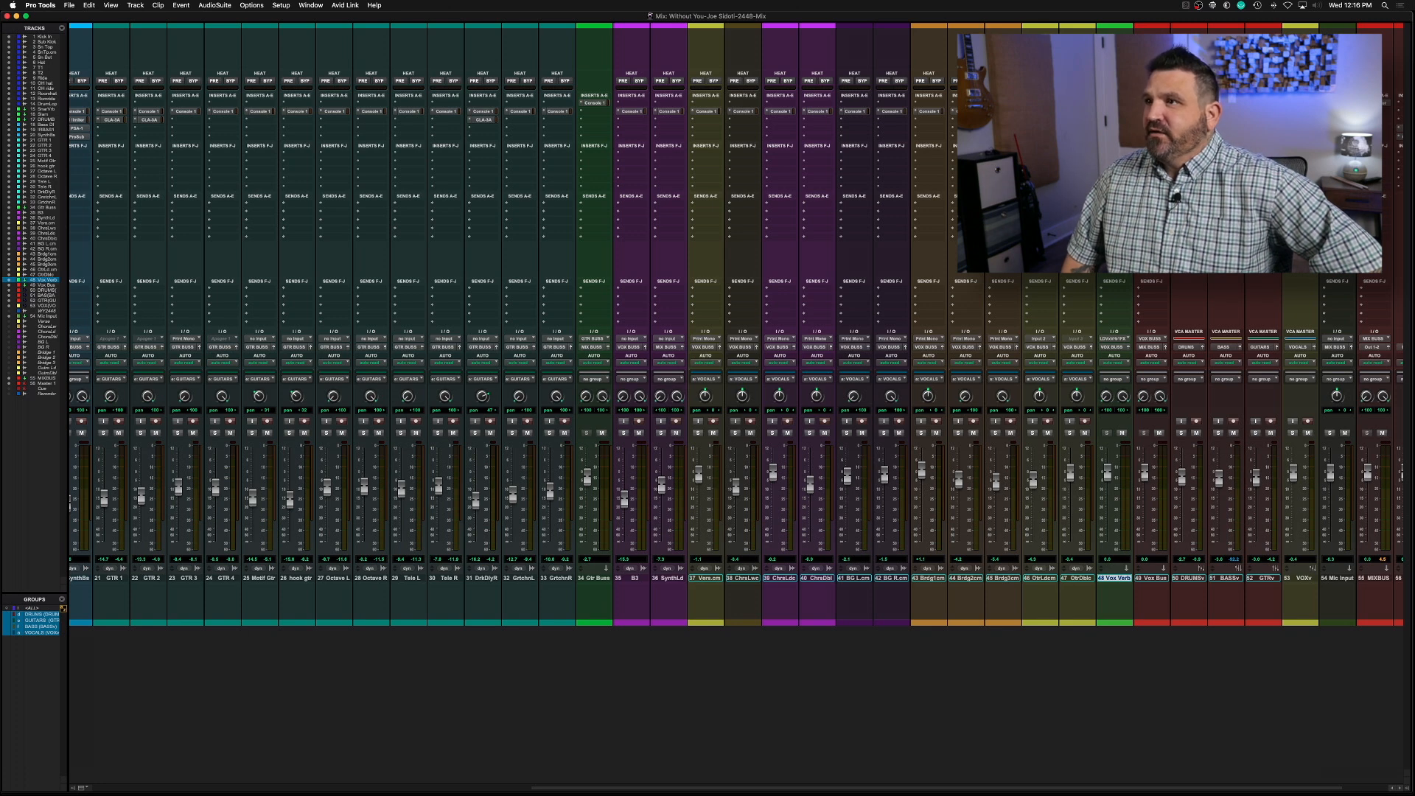
# Insert the VerbSuite Classics (stereo) reverb on the Vox Verb track and close its plug-in window
pyautogui.moveTo(1135, 115)
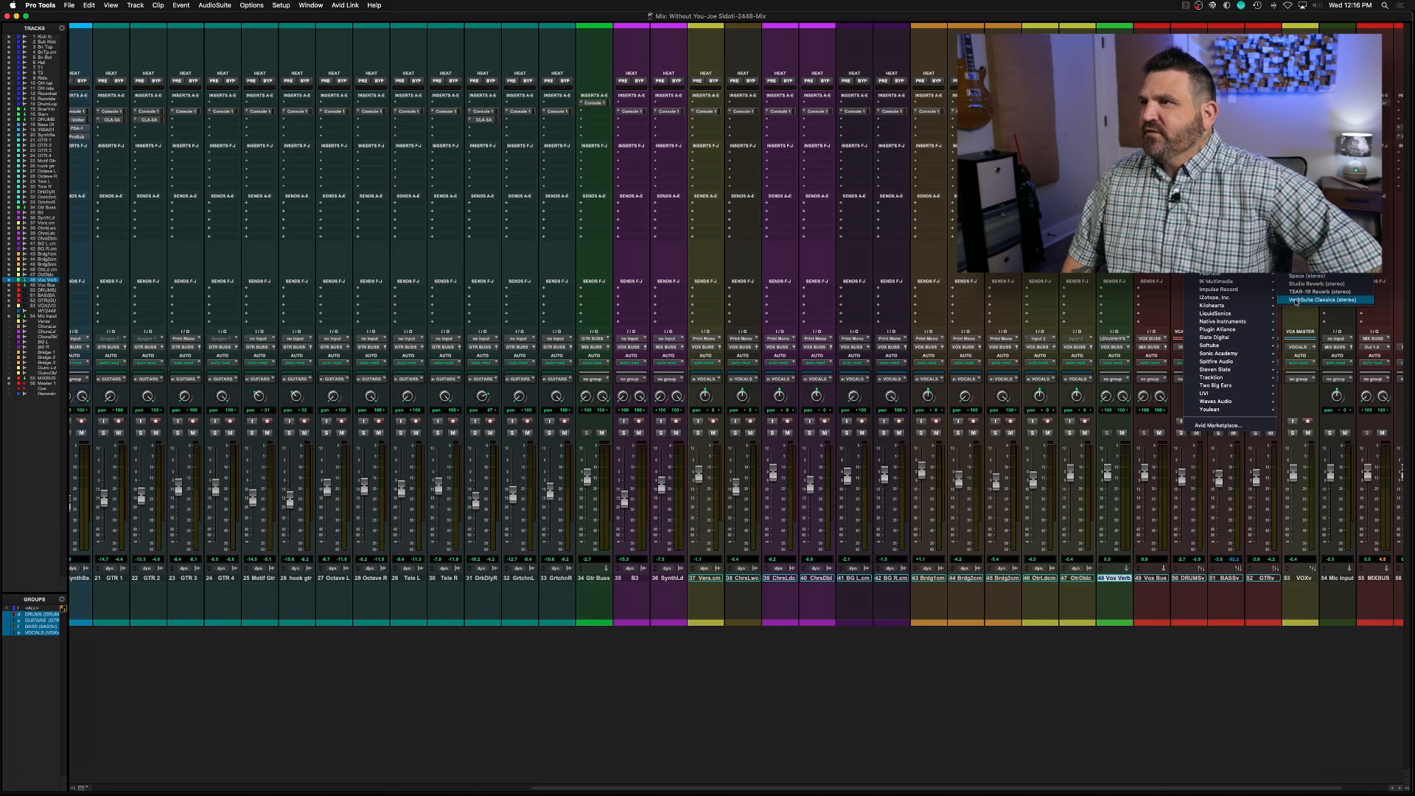
pyautogui.click(1296, 300)
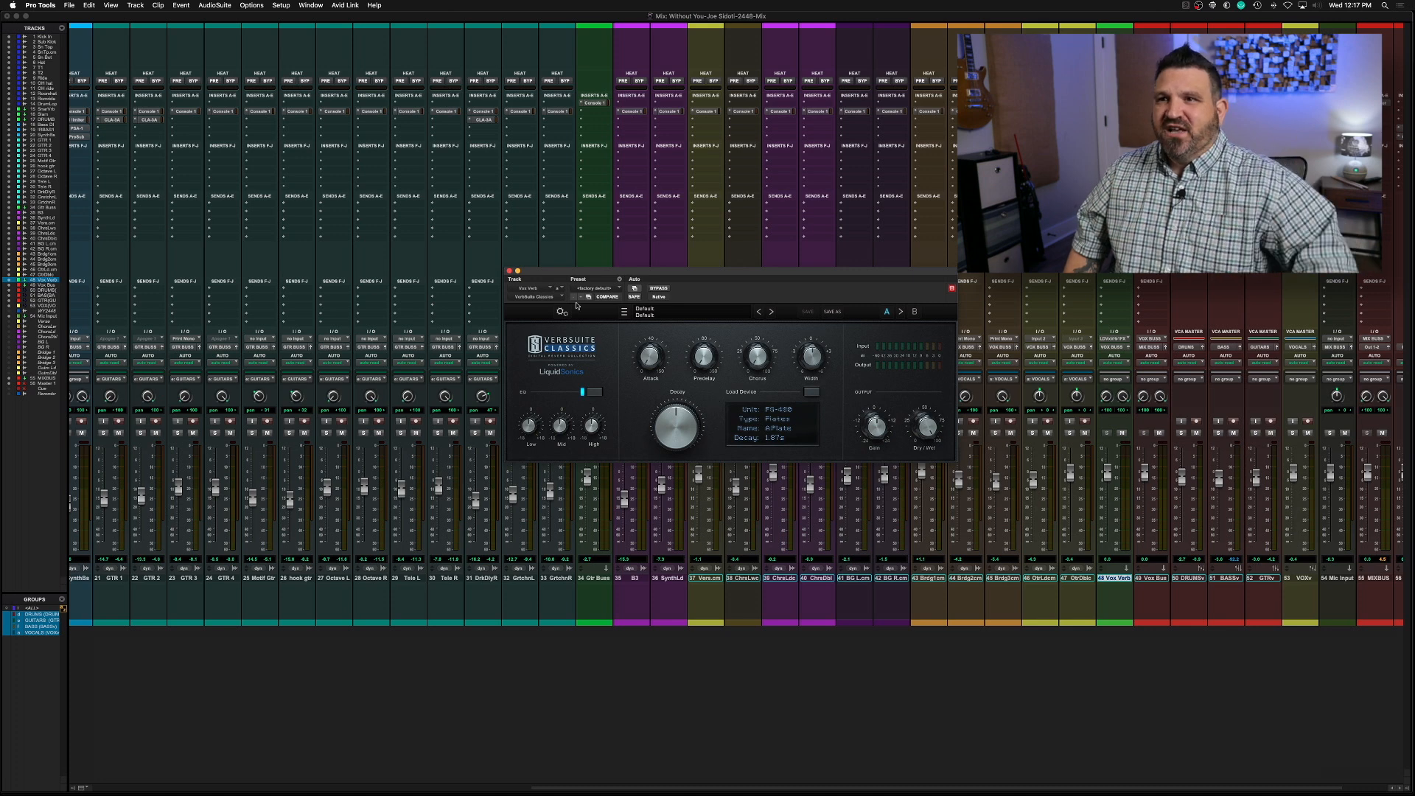
pyautogui.click(508, 271)
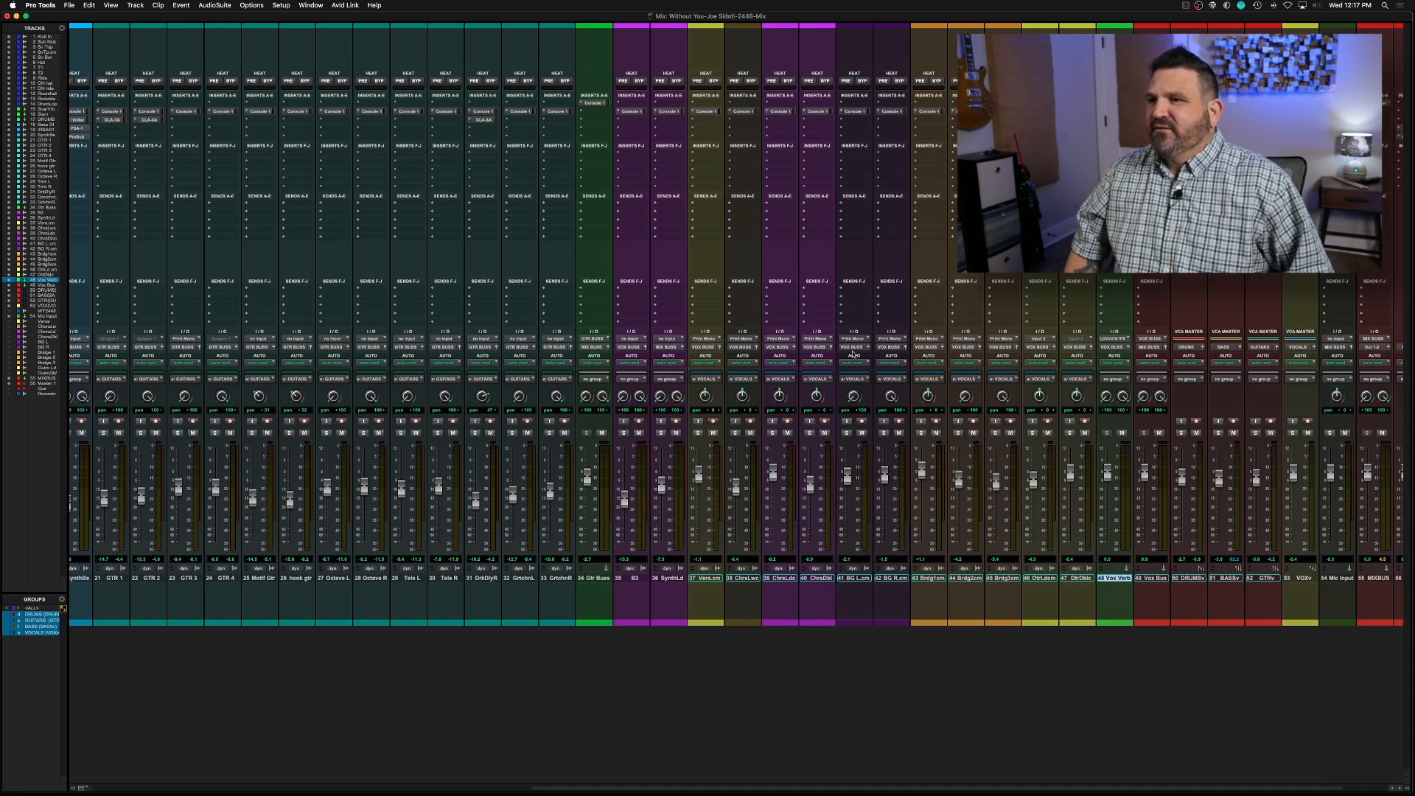
# Add a send from the Verse vocal track to the LD Vox Verb 1 FX (Stereo) bus
pyautogui.click(720, 152)
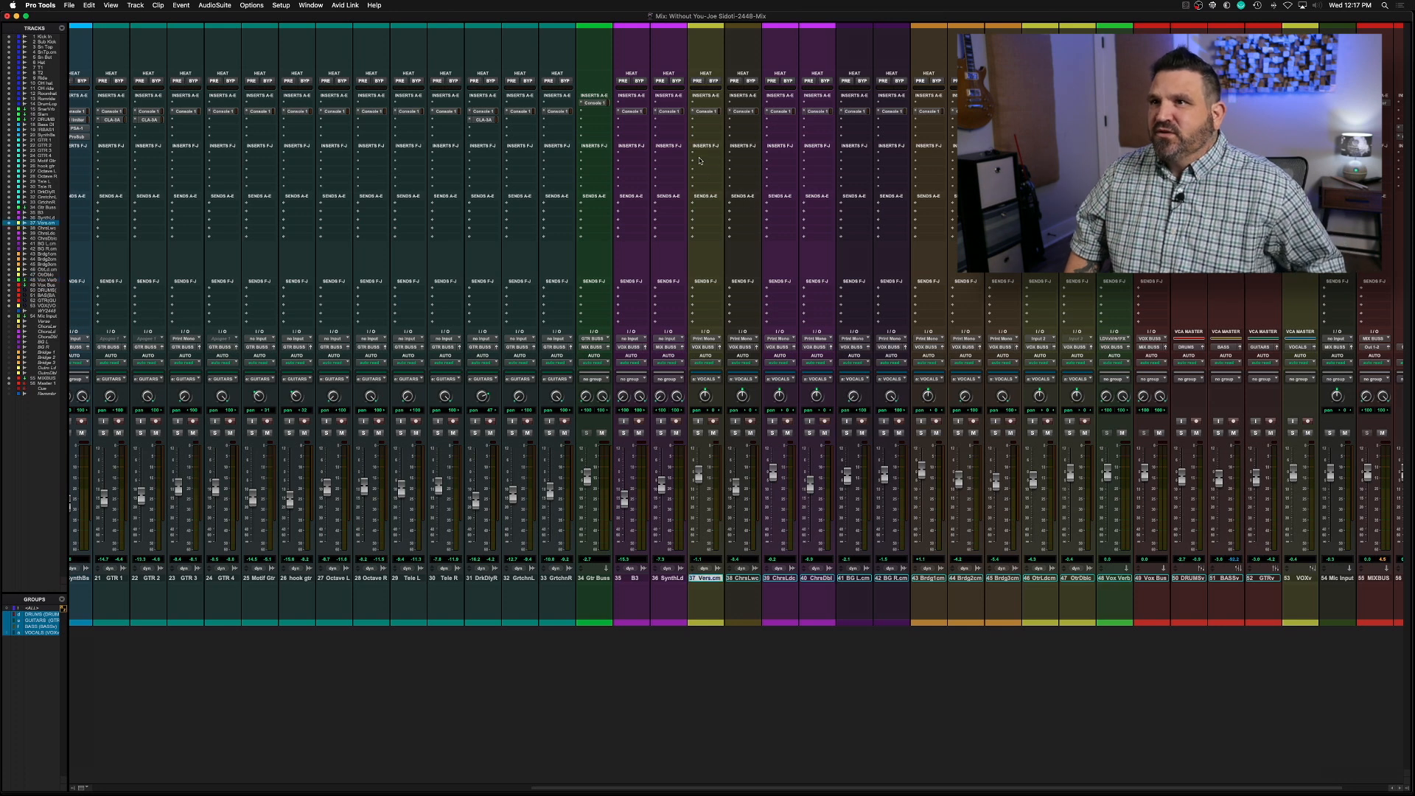
pyautogui.click(706, 203)
pyautogui.moveTo(730, 211)
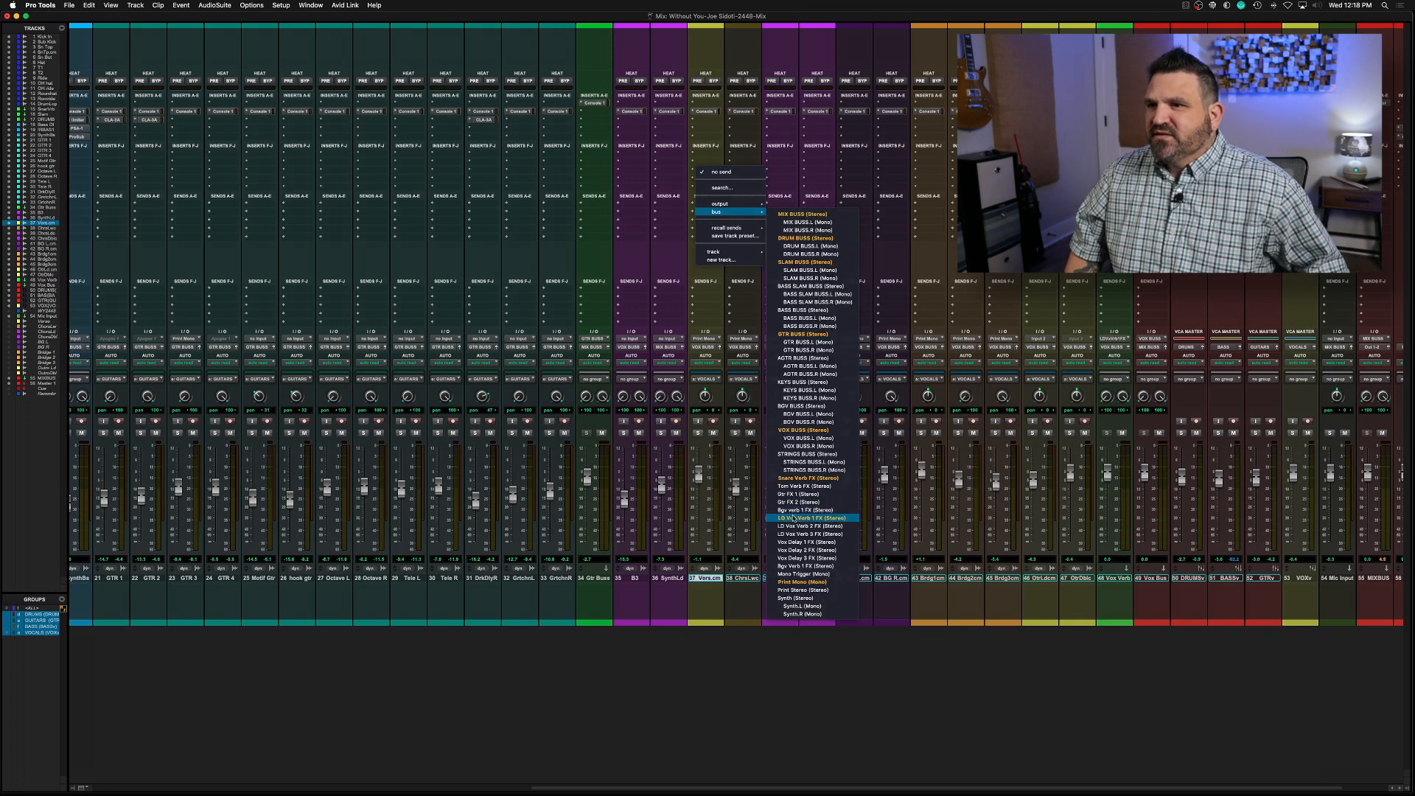
pyautogui.click(792, 518)
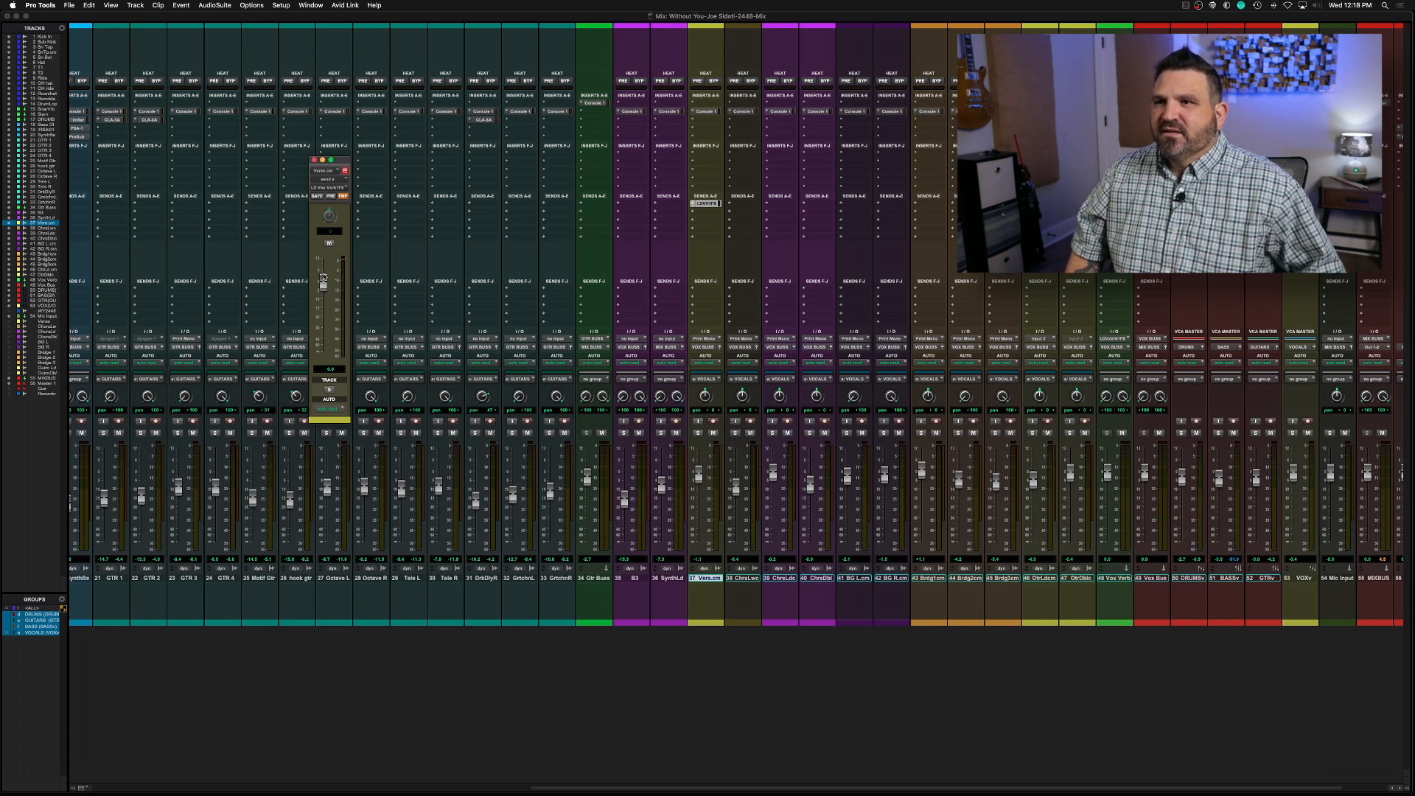
# Play the song from the Verse clip and lower the Verse track's reverb send level to about -4.1 dB
pyautogui.press('super+equal')
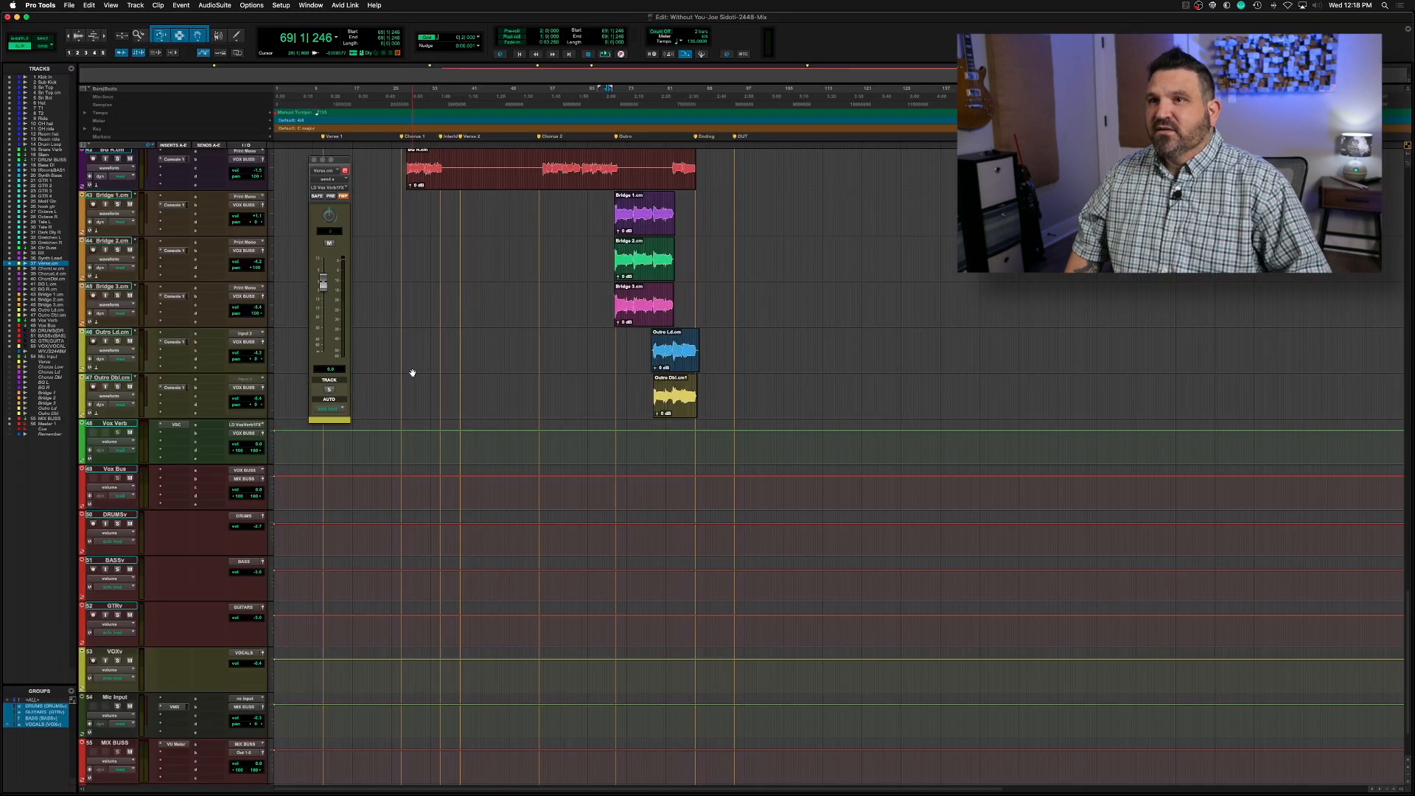
pyautogui.scroll(10, 478, 363)
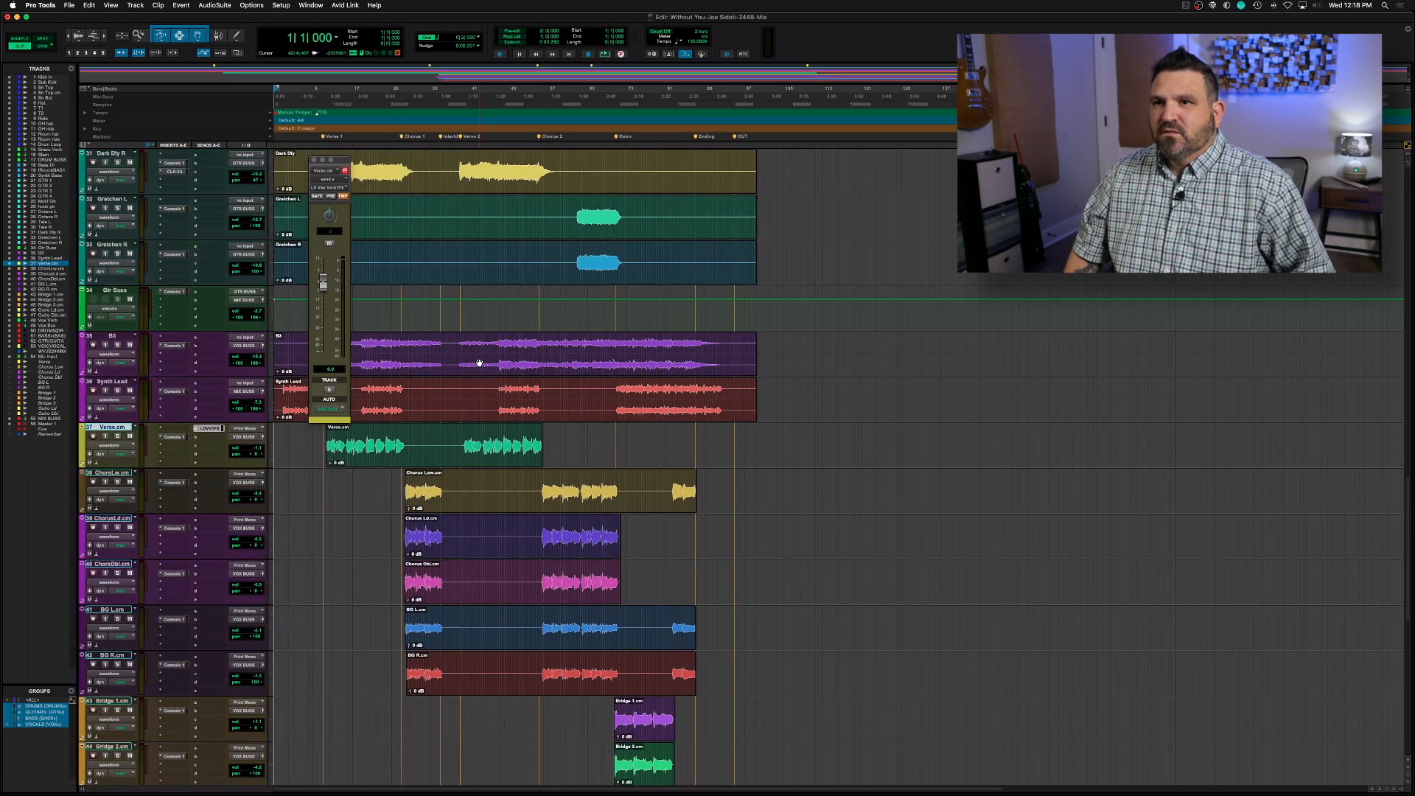
pyautogui.click(344, 451)
pyautogui.press('space')
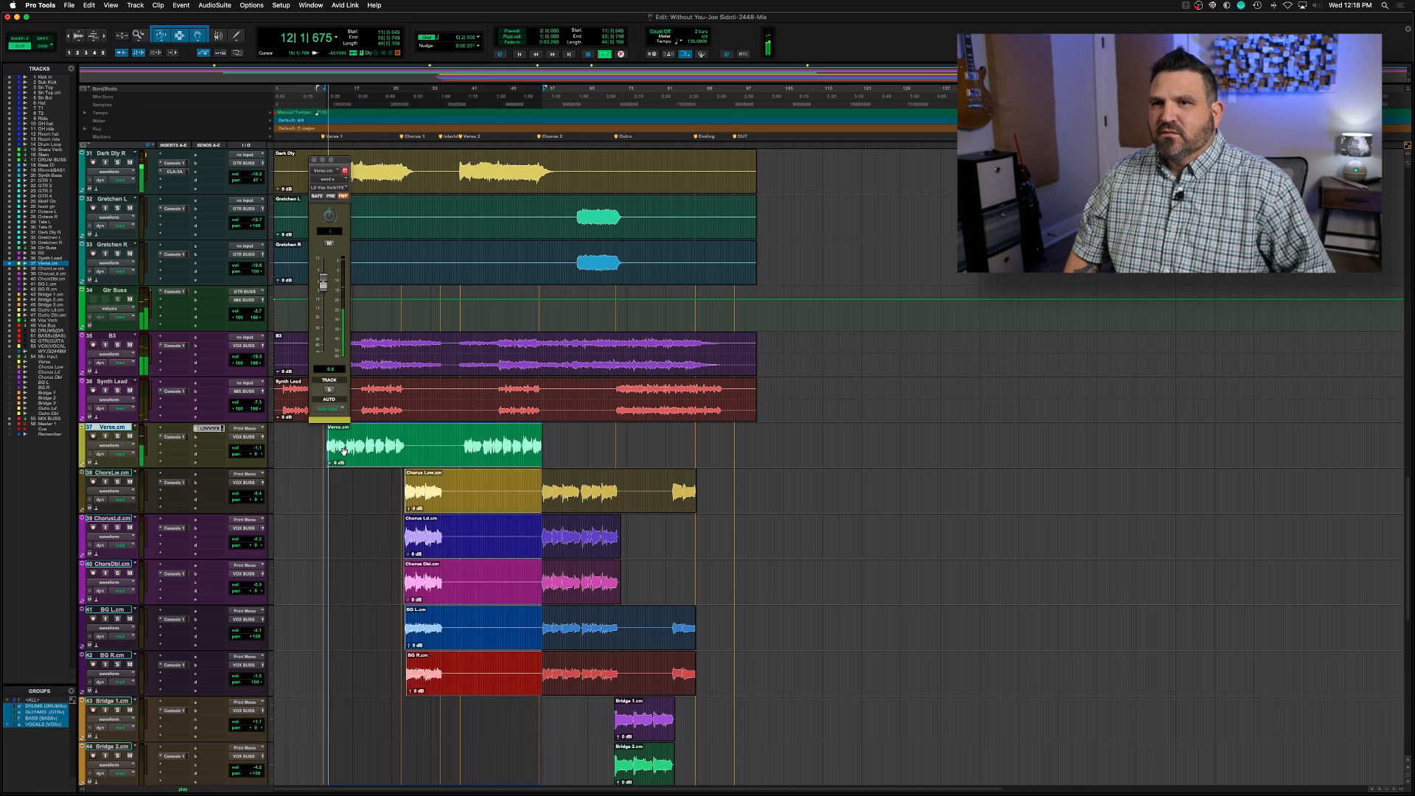
pyautogui.press('super+equal')
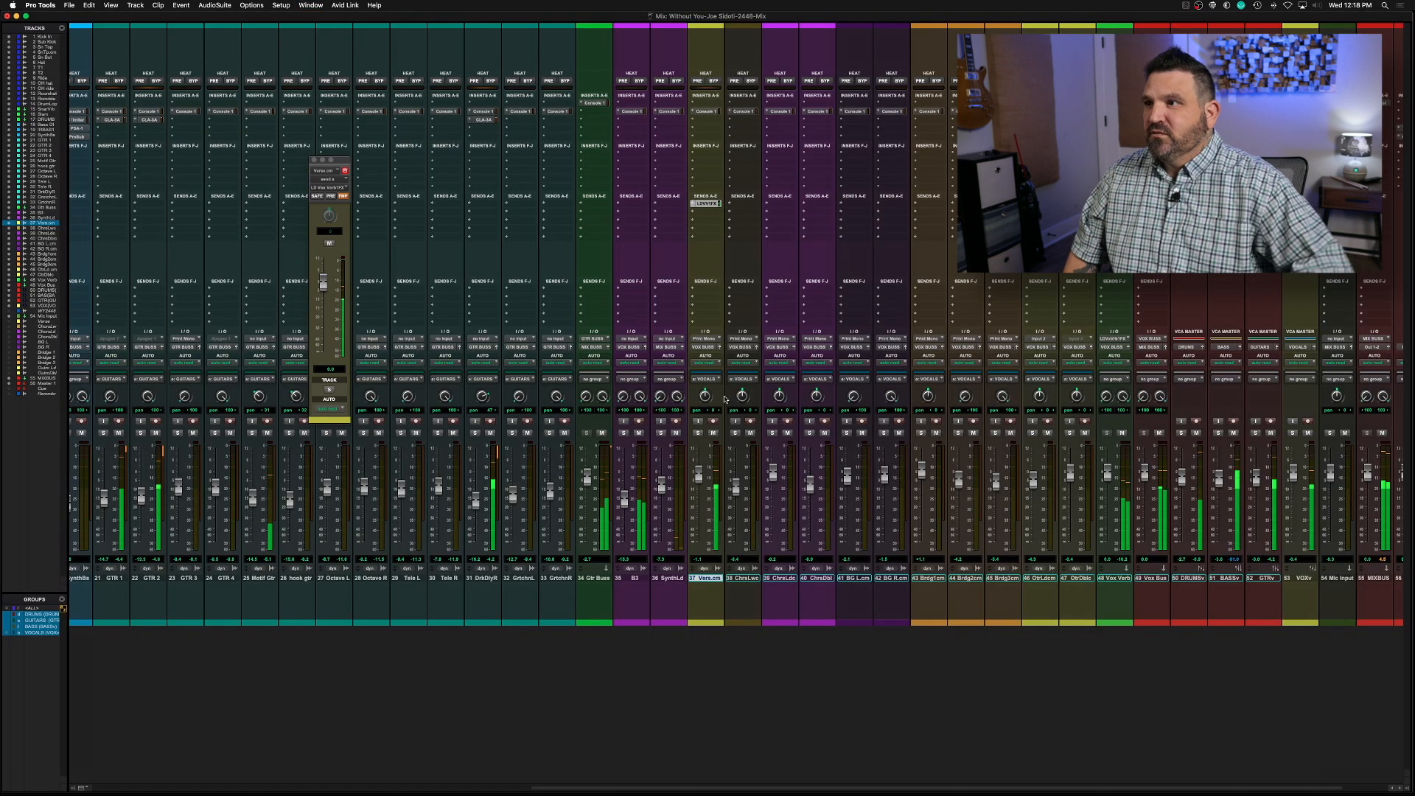
pyautogui.click(323, 284)
pyautogui.moveTo(322, 283); pyautogui.dragTo(322, 290)
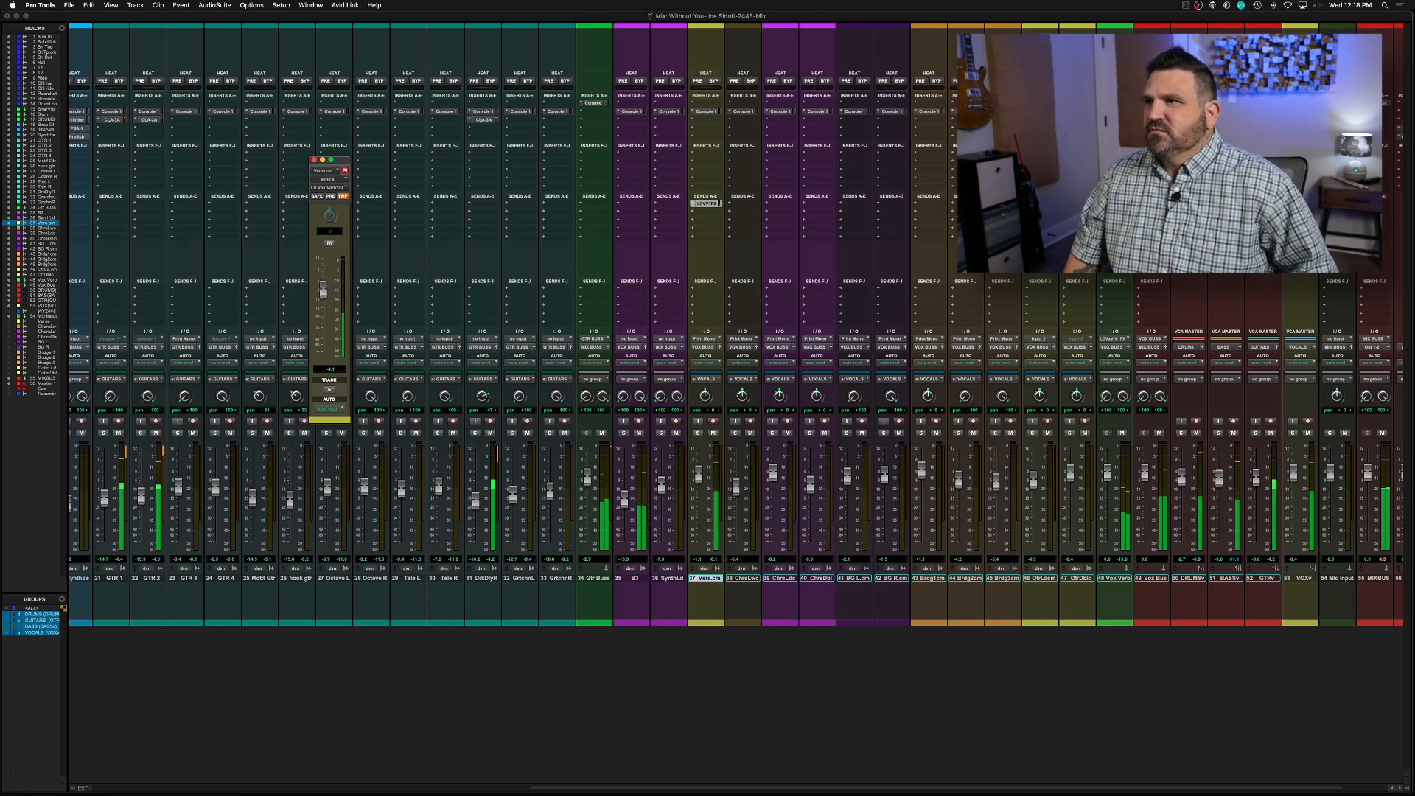
# Solo the Verse track and raise the predelay of VerbSuite Classics on Vox Verb, auditioning the change during playback
pyautogui.click(698, 433)
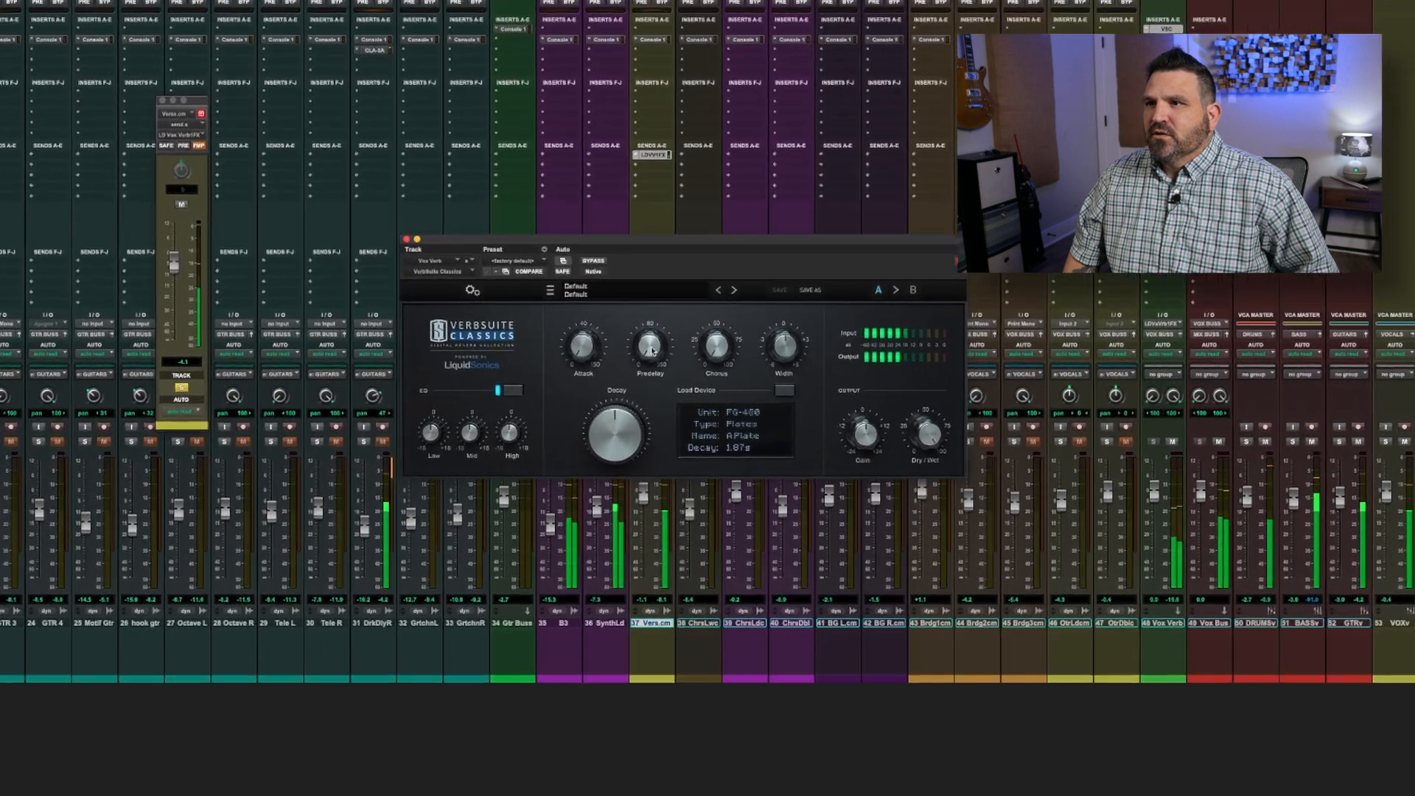
pyautogui.moveTo(705, 359)
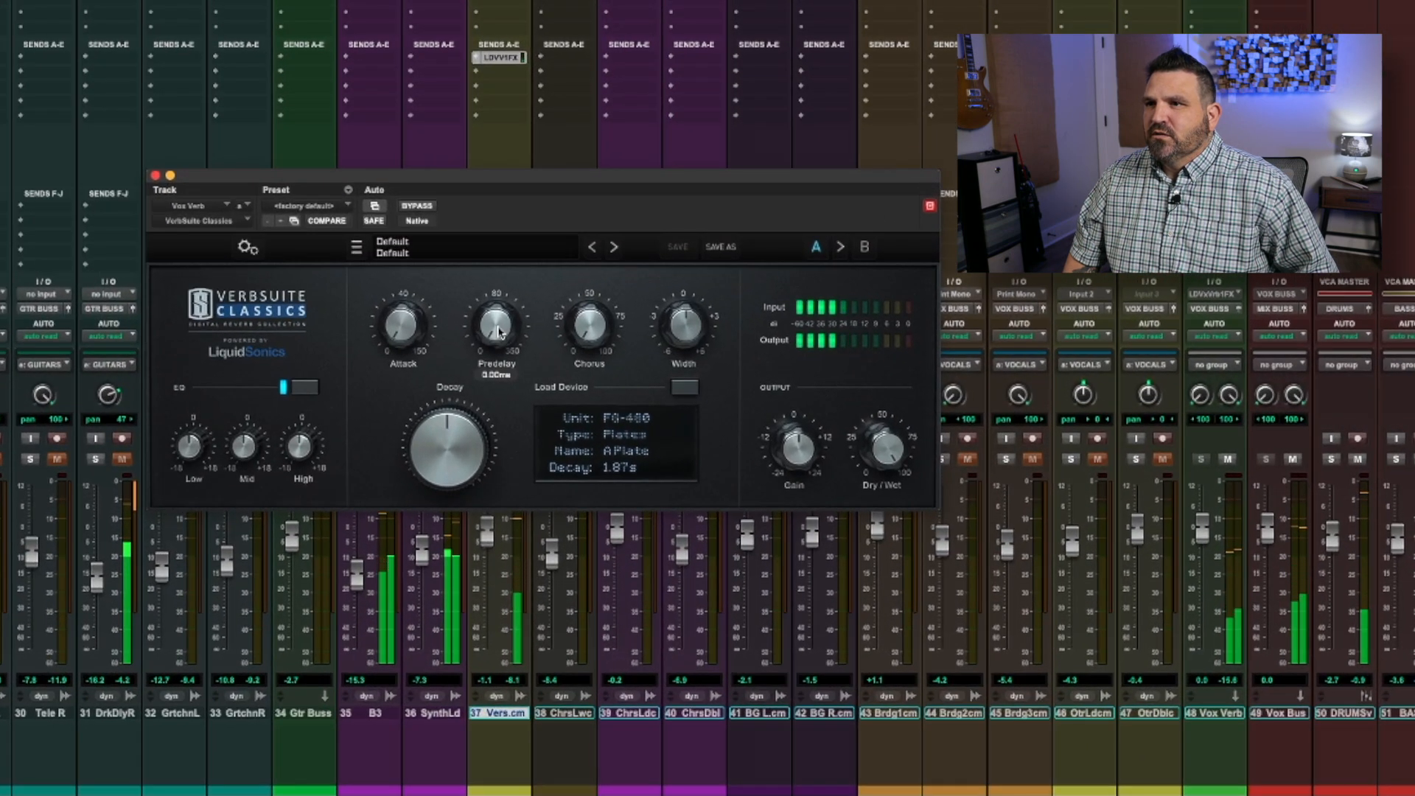
pyautogui.moveTo(499, 332); pyautogui.dragTo(486, 226)
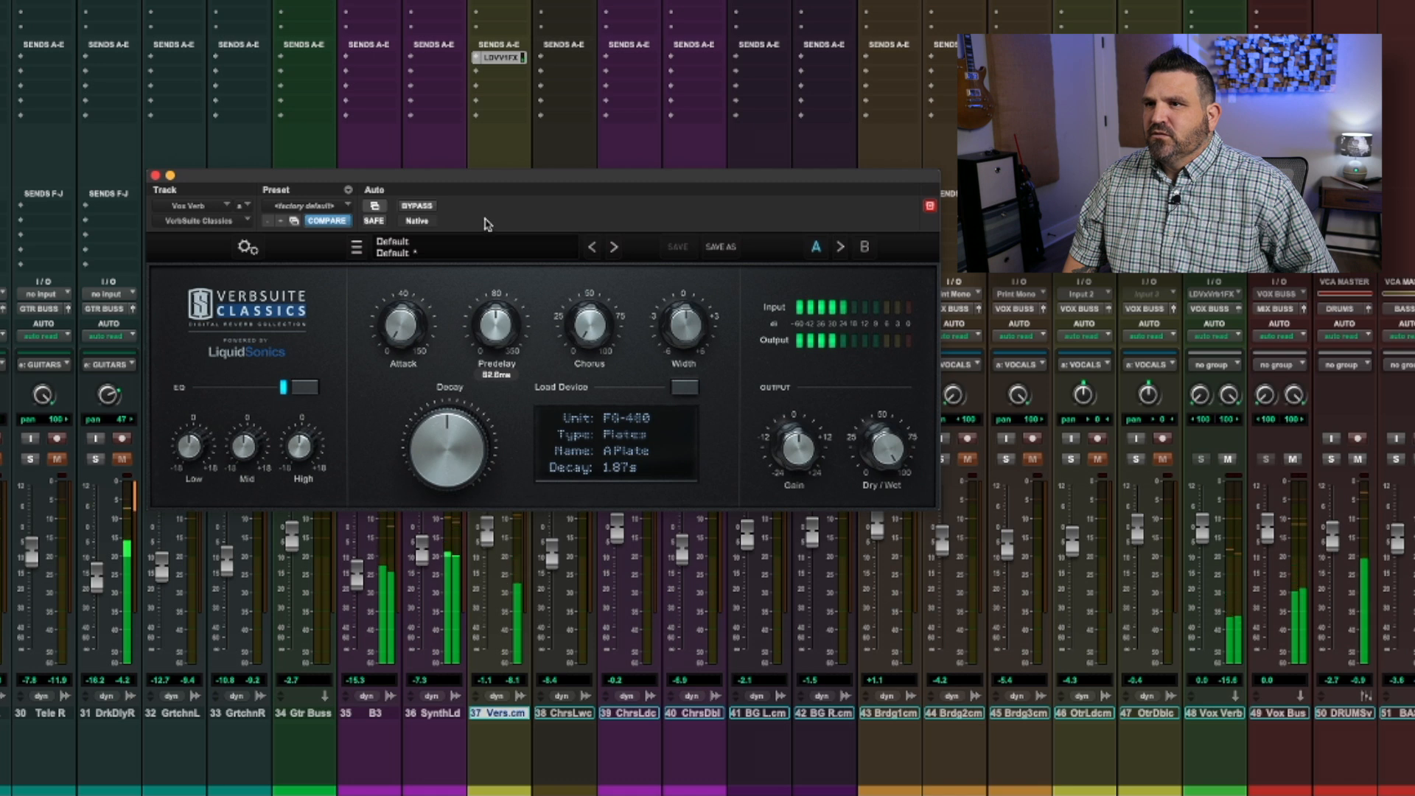
pyautogui.press('space')
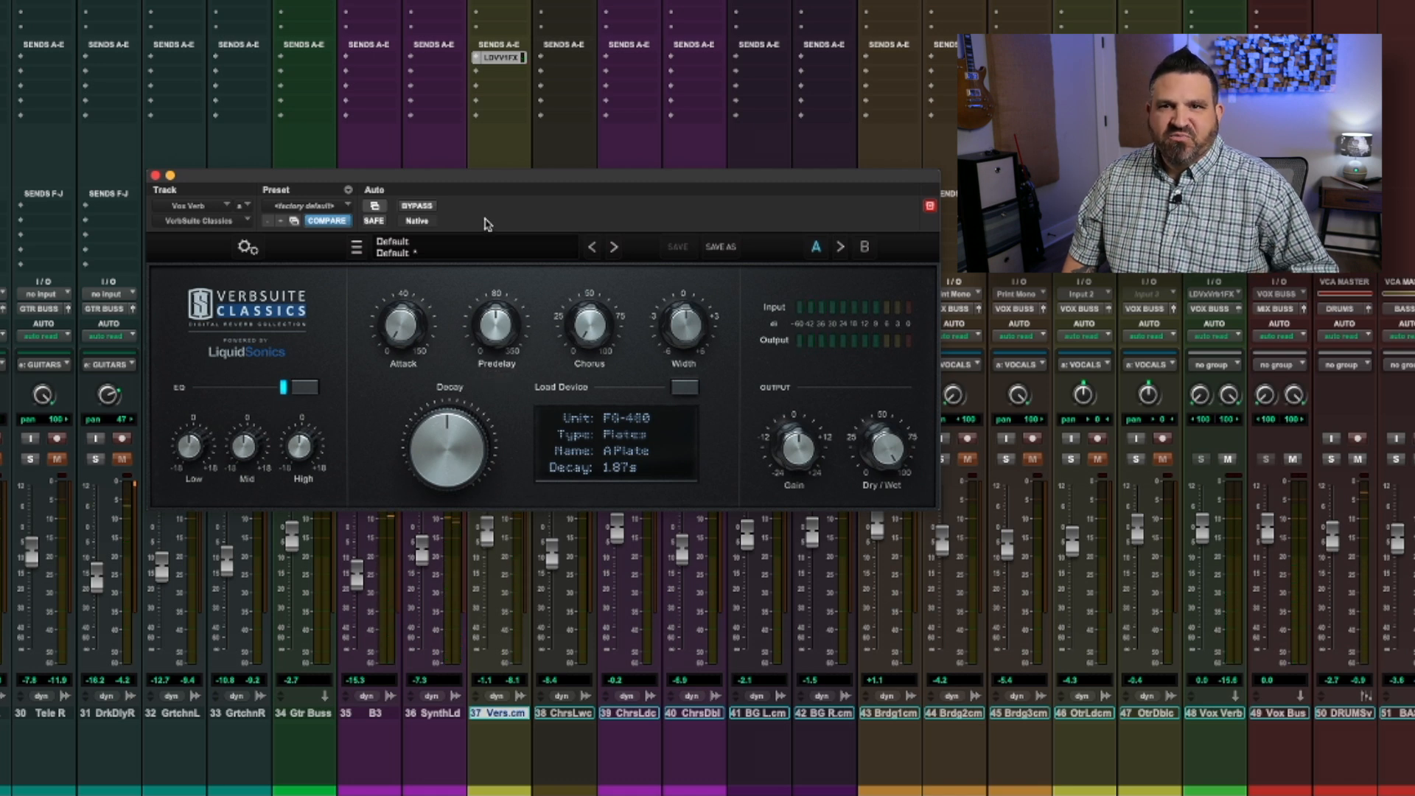
pyautogui.press('space')
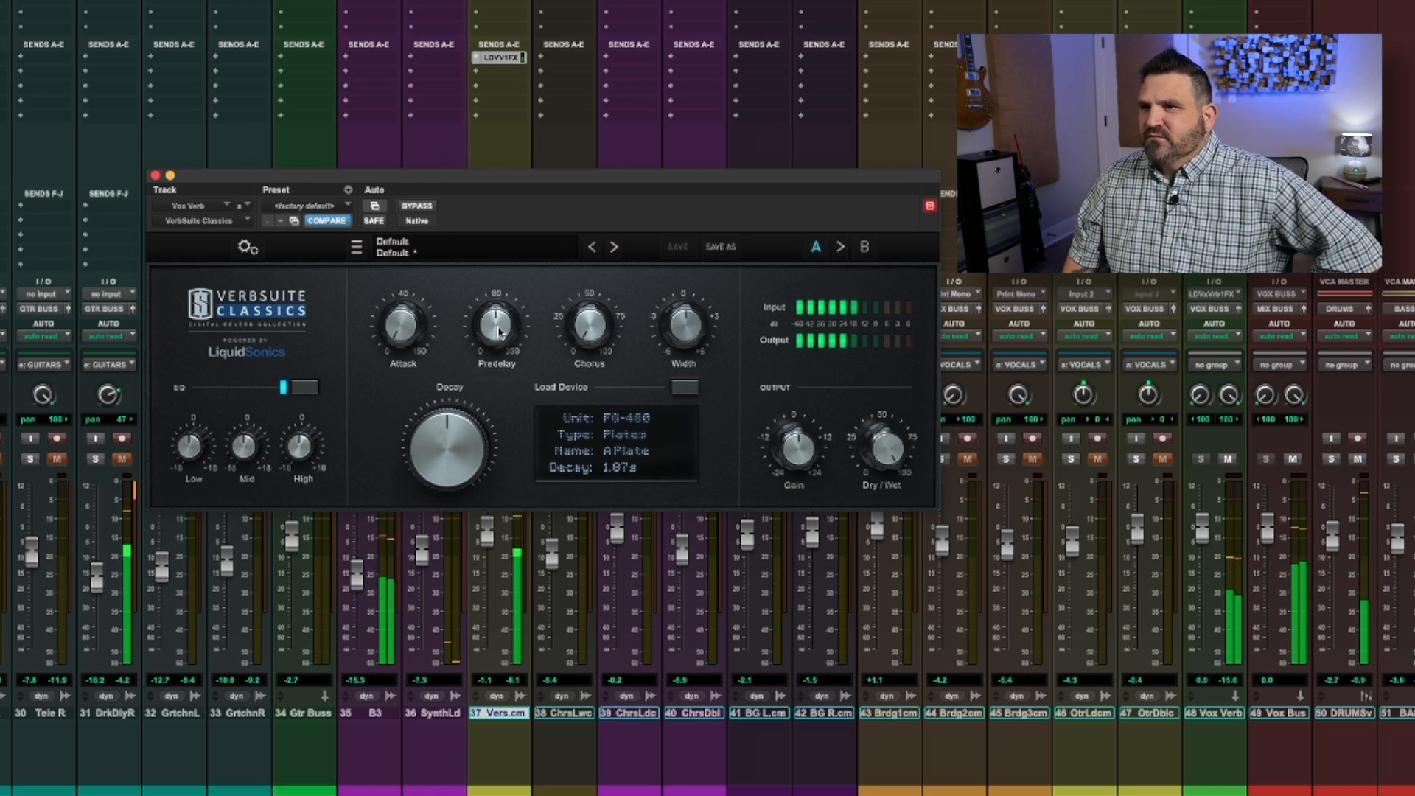
pyautogui.moveTo(499, 332)
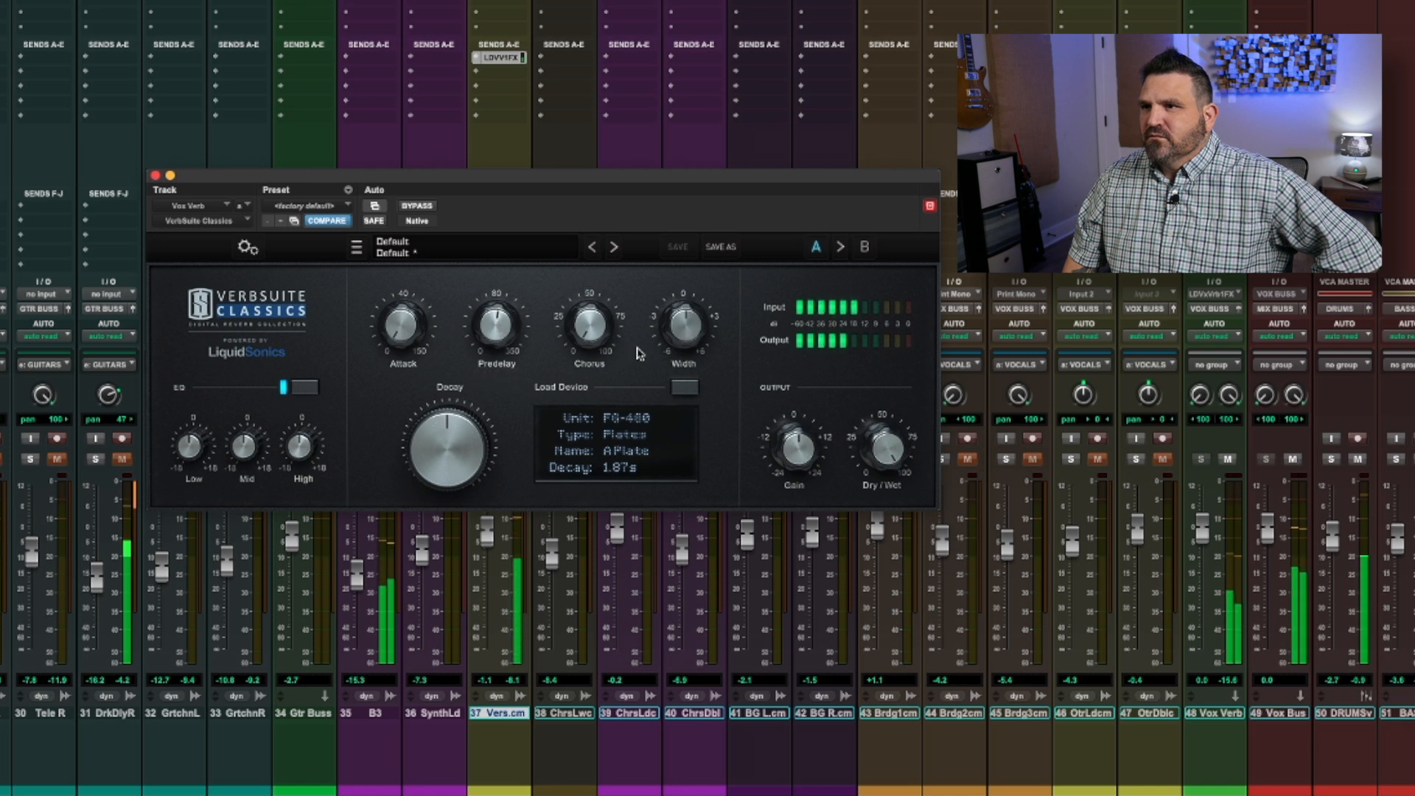
# In the VerbSuite Classics EQ, cut High by about 2 dB and boost Low by about 2 dB, then close the plug-in
pyautogui.moveTo(301, 450)
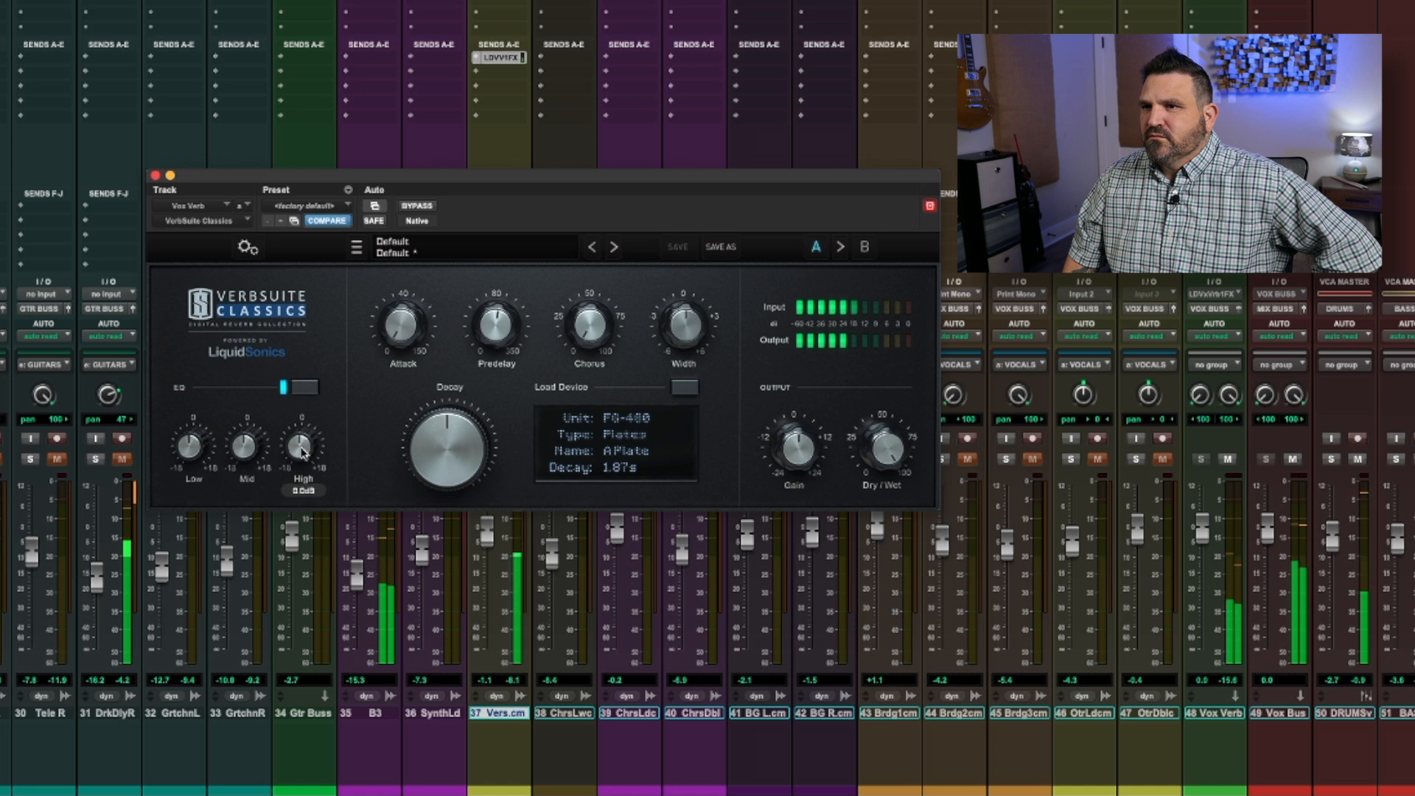
pyautogui.moveTo(302, 451); pyautogui.dragTo(302, 459)
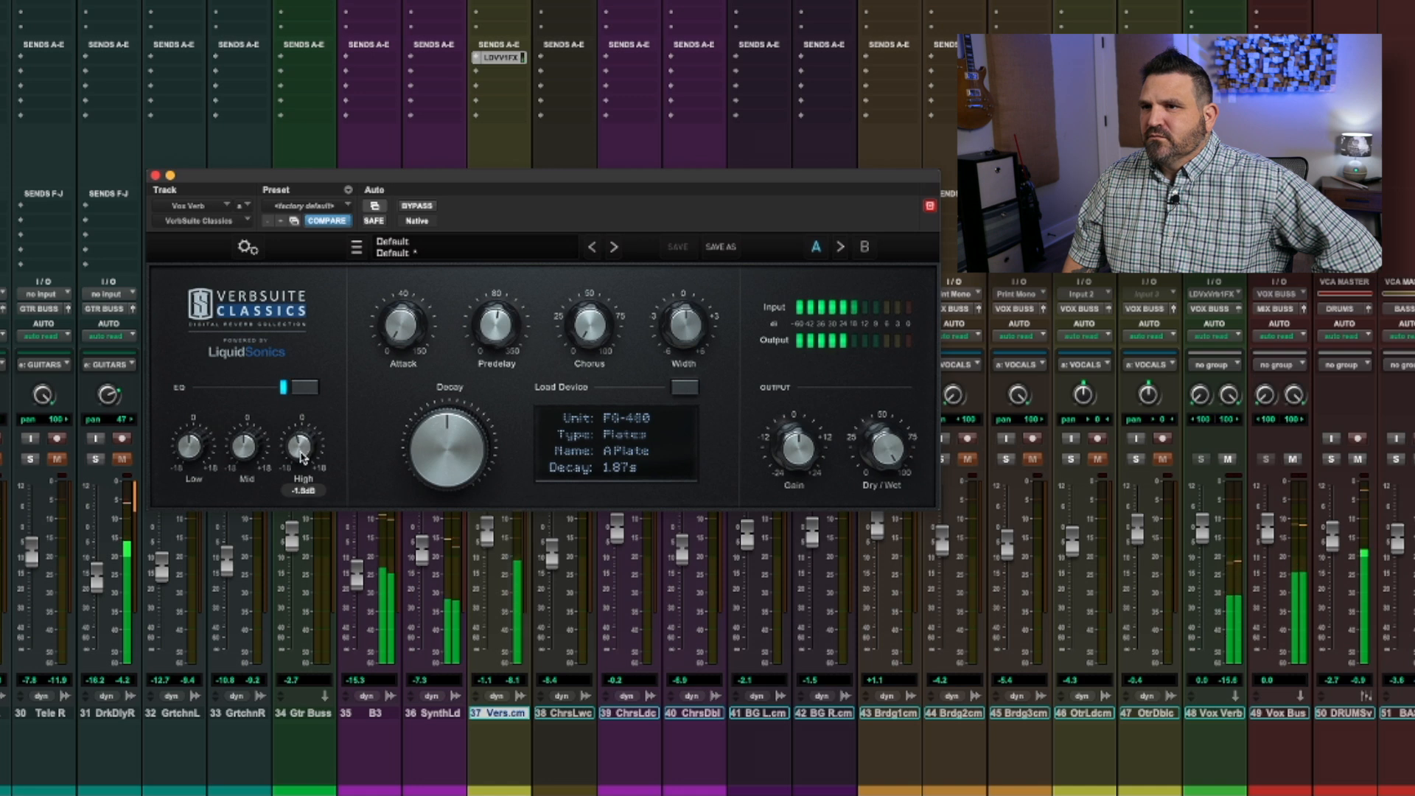
pyautogui.moveTo(201, 452); pyautogui.dragTo(195, 442)
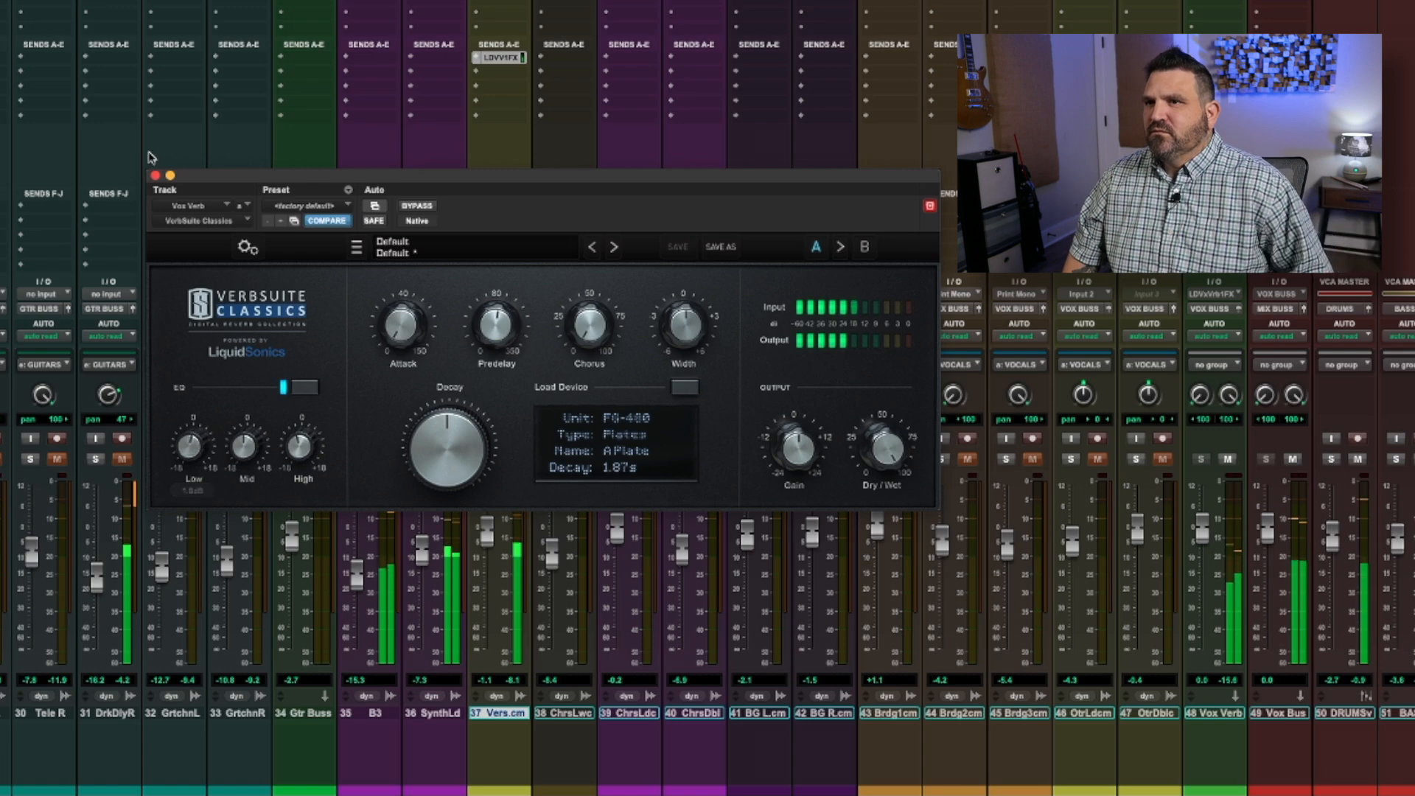
pyautogui.click(155, 177)
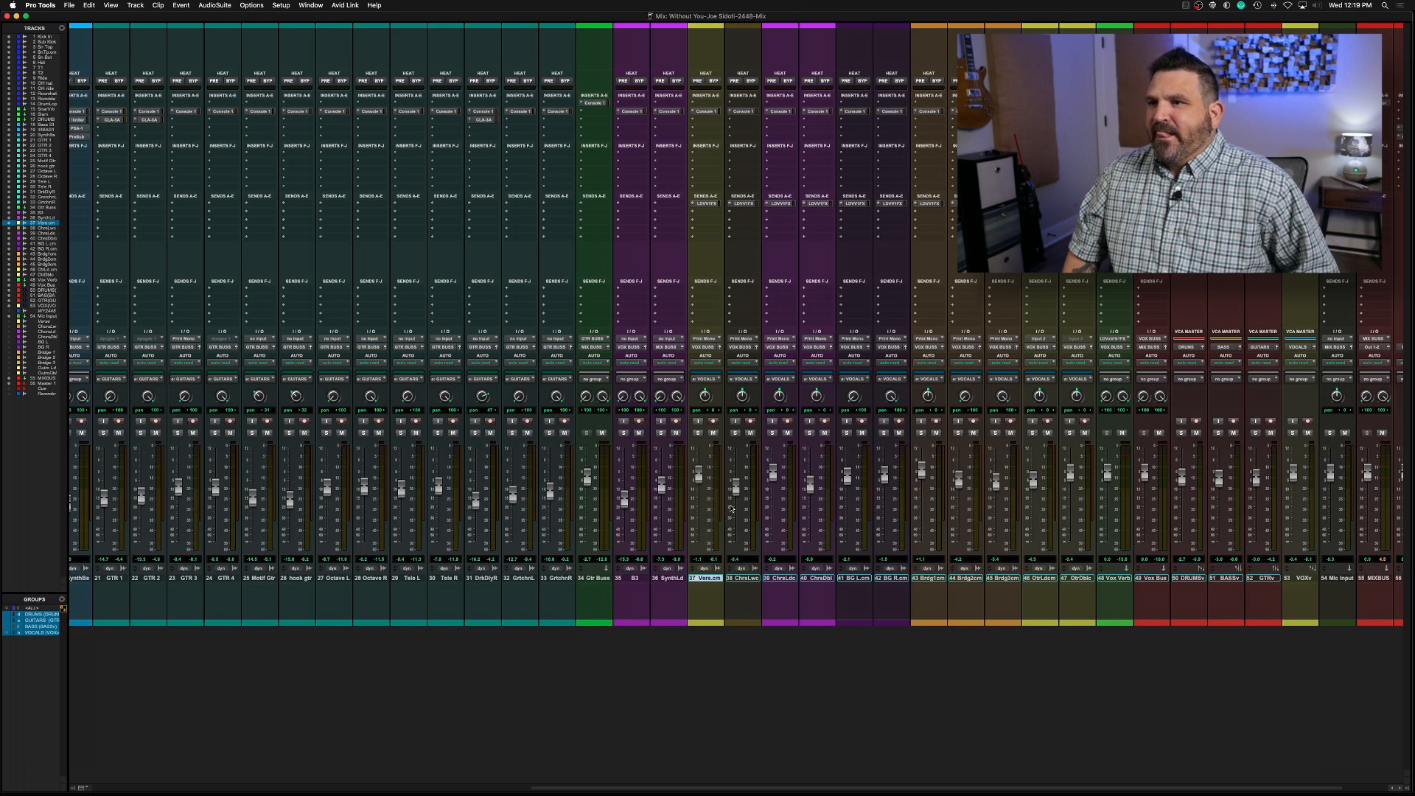
# EQ the Verse vocal in Console 1 during playback: low cut 112 Hz, bell 2.3 dB at 50 Hz, bell 3.2 dB at 4.9 kHz, drive 5.5
pyautogui.press('super+equal')
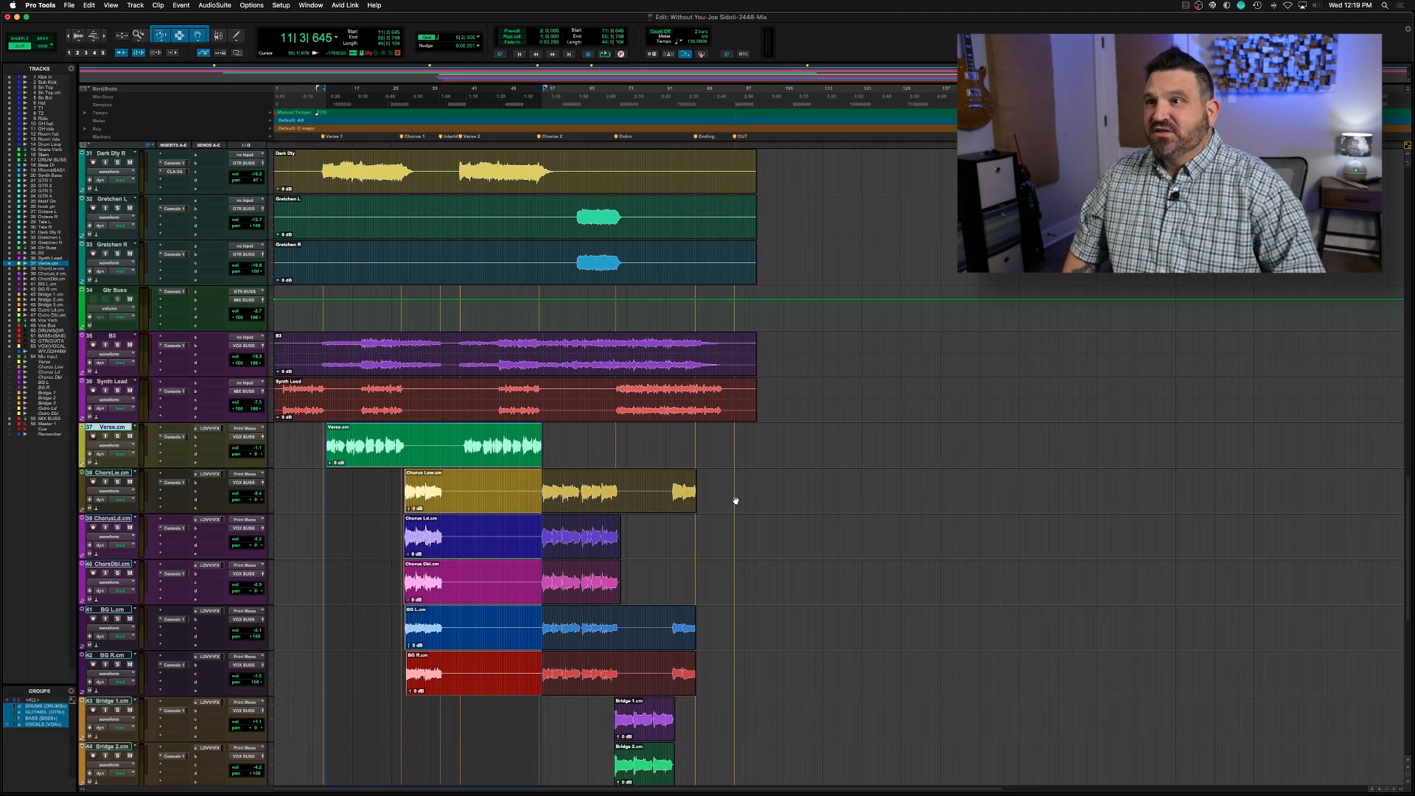
pyautogui.click(320, 435)
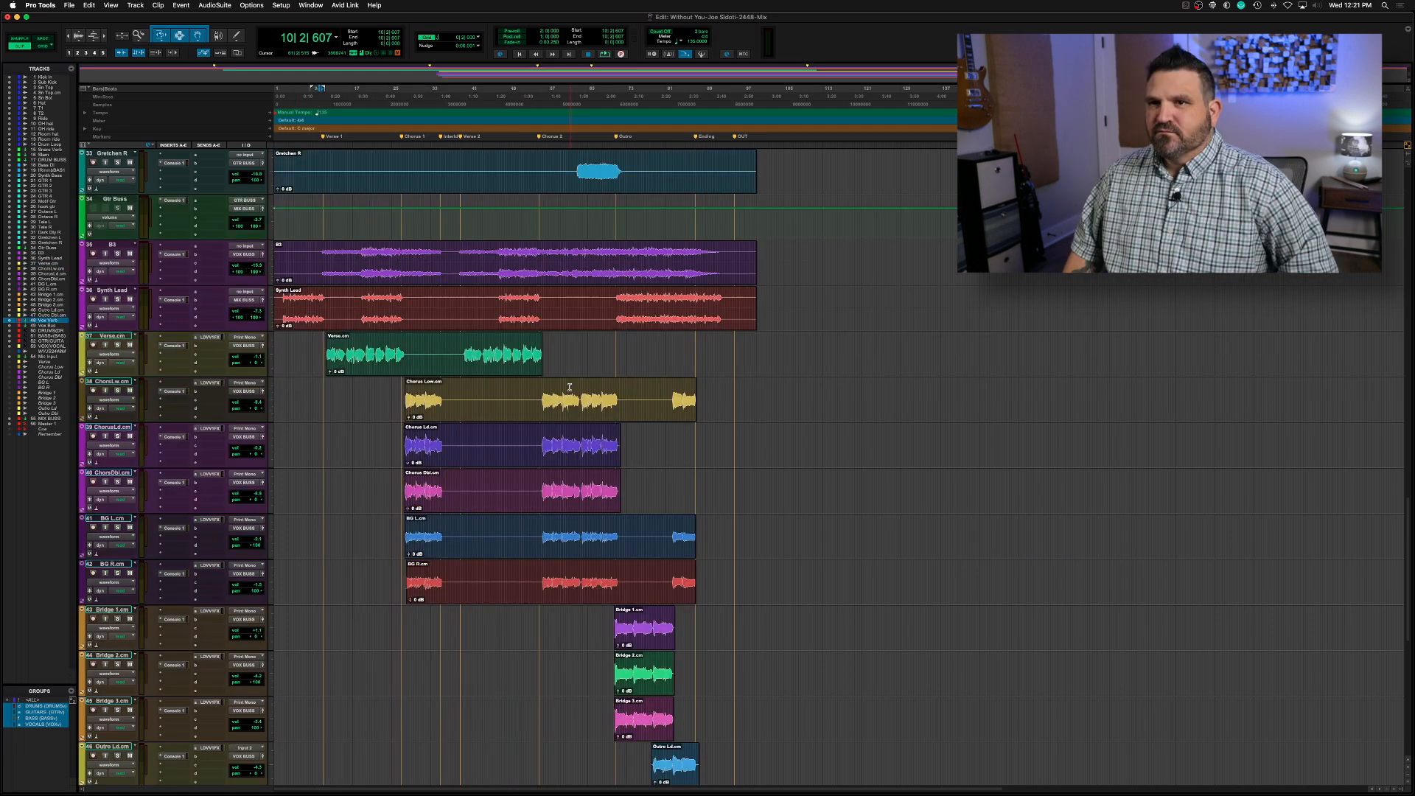
pyautogui.press('space')
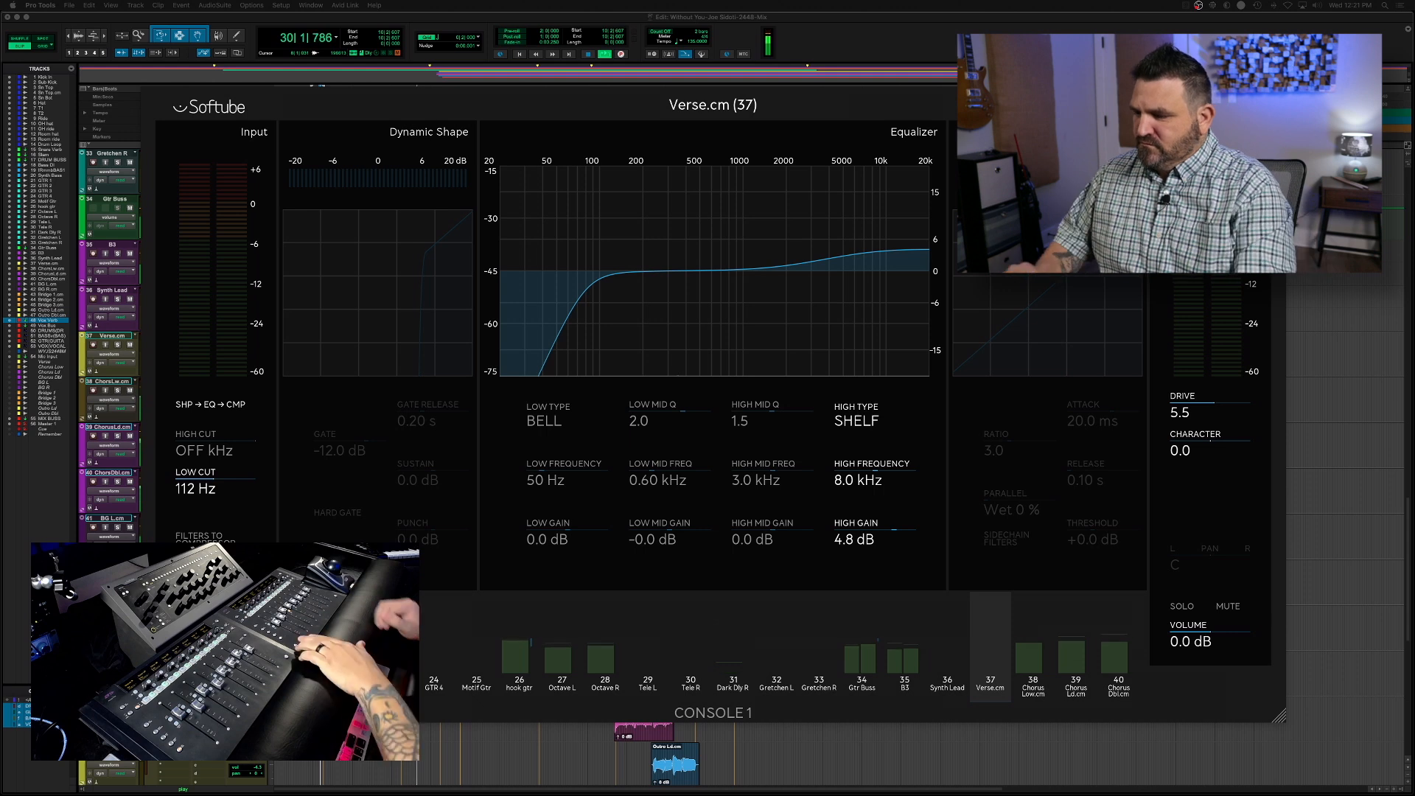
pyautogui.press('space')
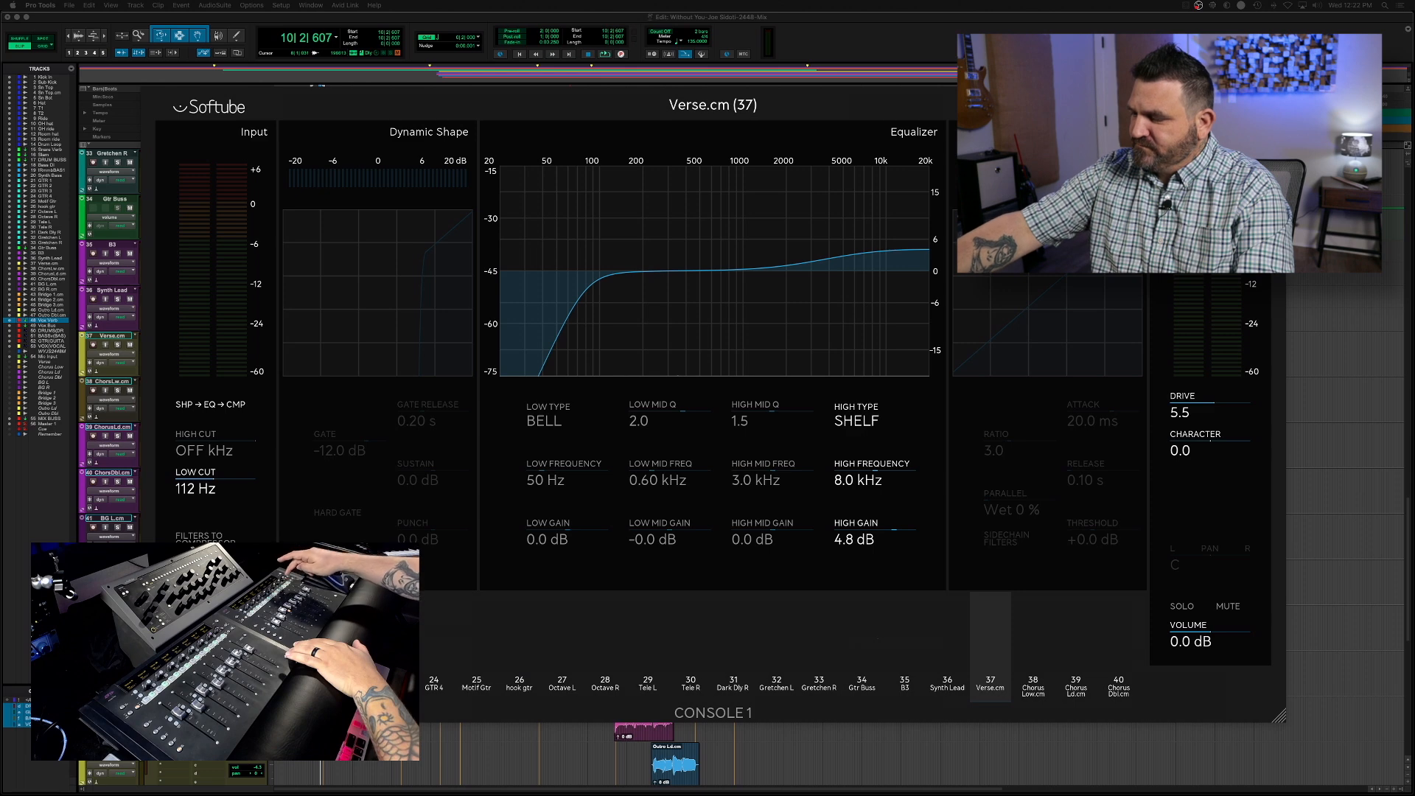
pyautogui.press('space')
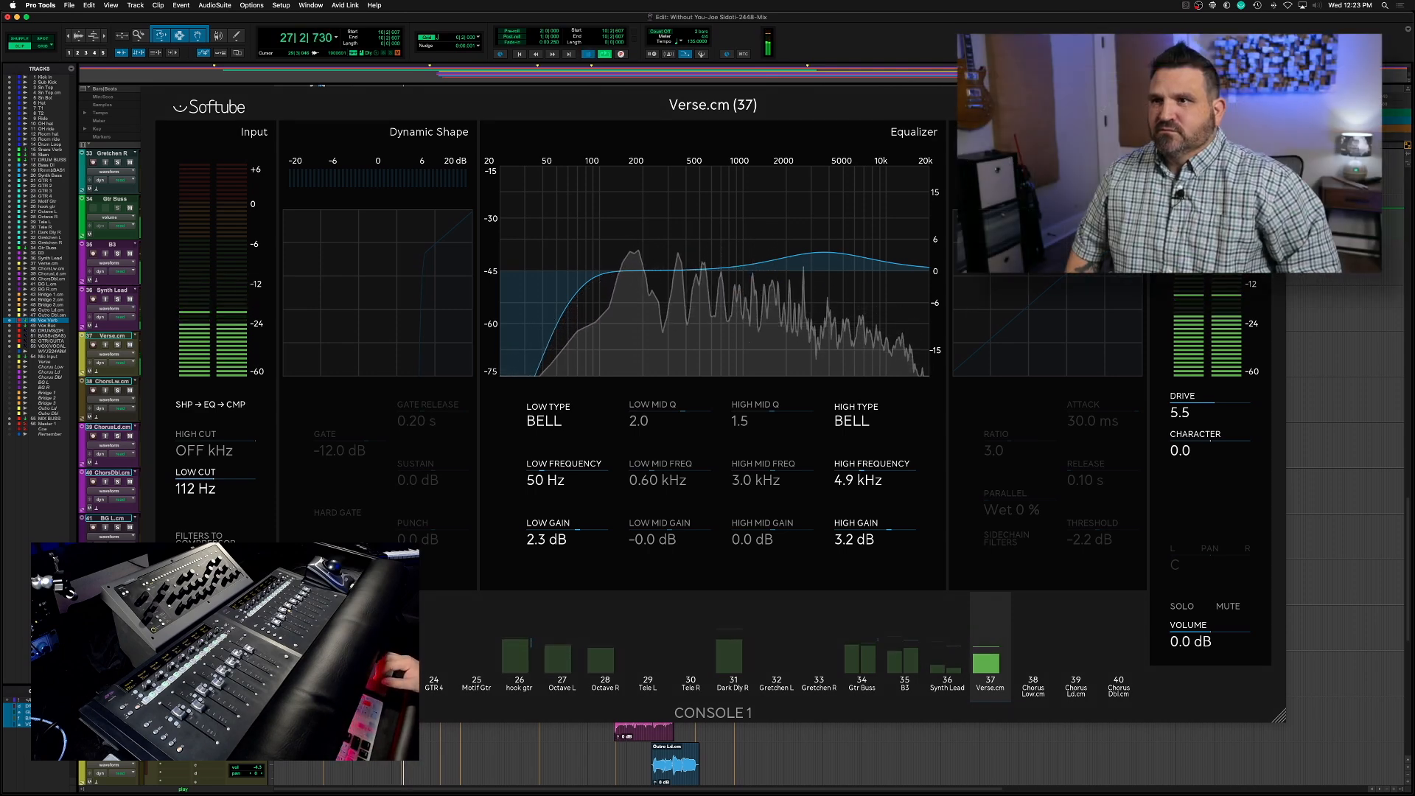
pyautogui.press('space')
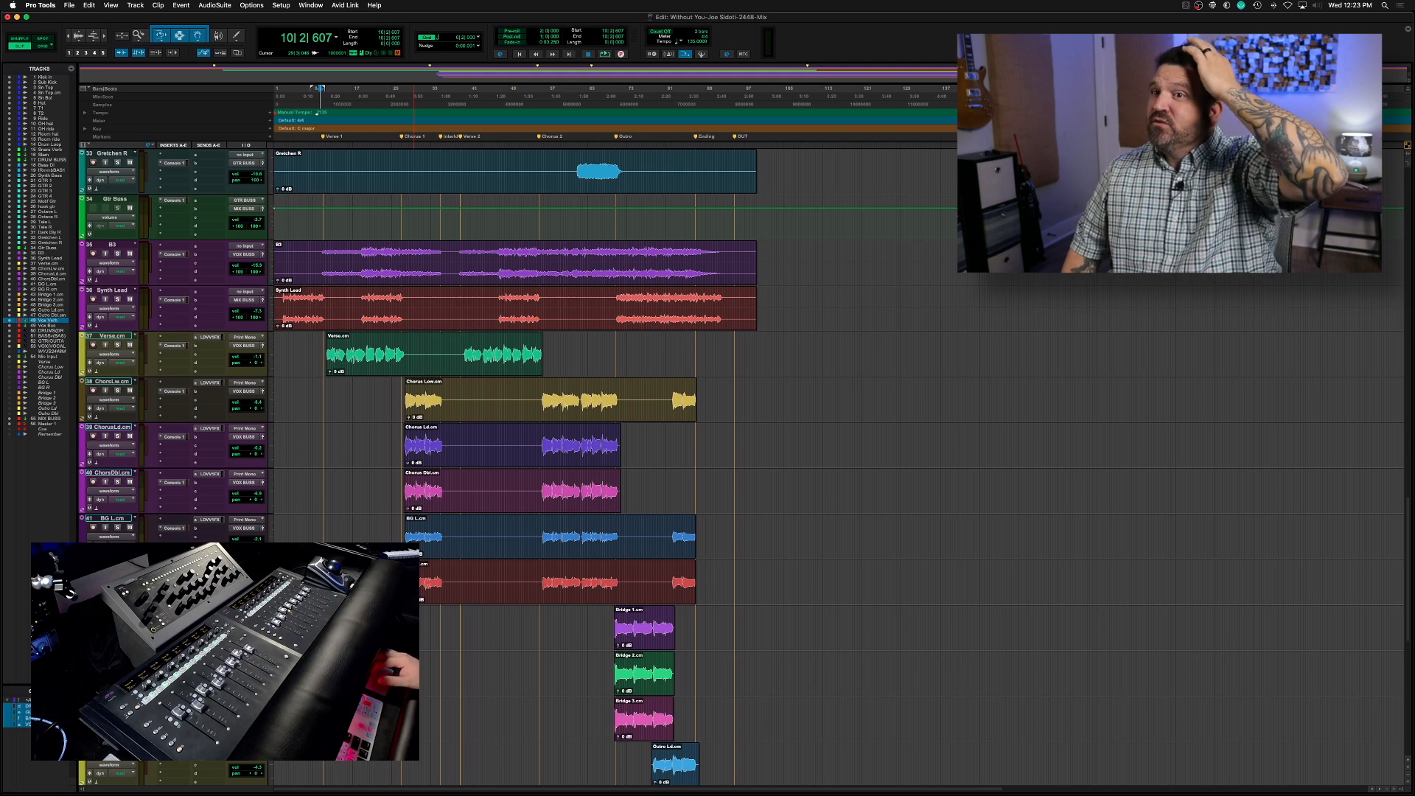
# Review the VerbSuite Classics plug-in on Vox Verb, then close it and audition the Verse vocal in the mix
pyautogui.scroll(-3, 346, 627)
pyautogui.click(174, 703)
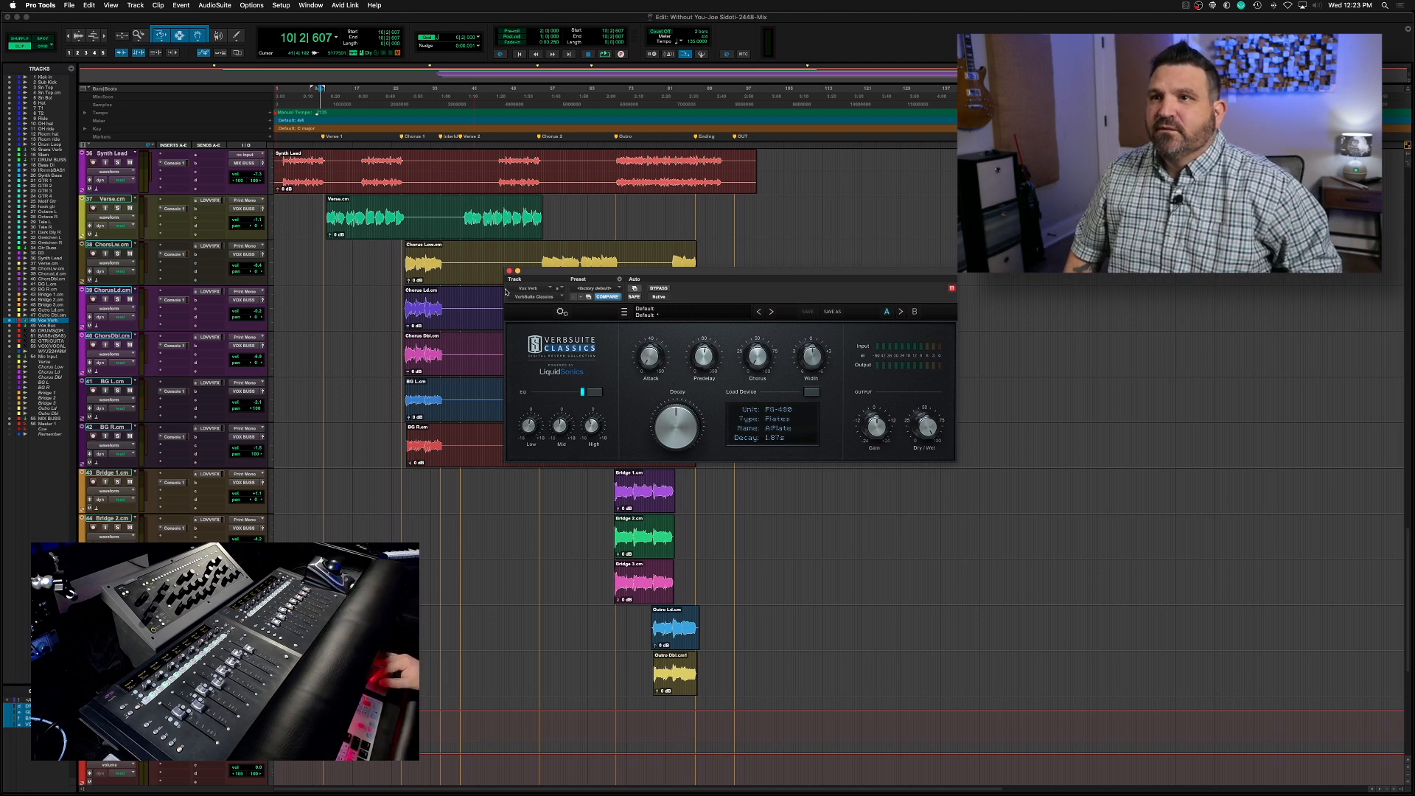
pyautogui.click(509, 272)
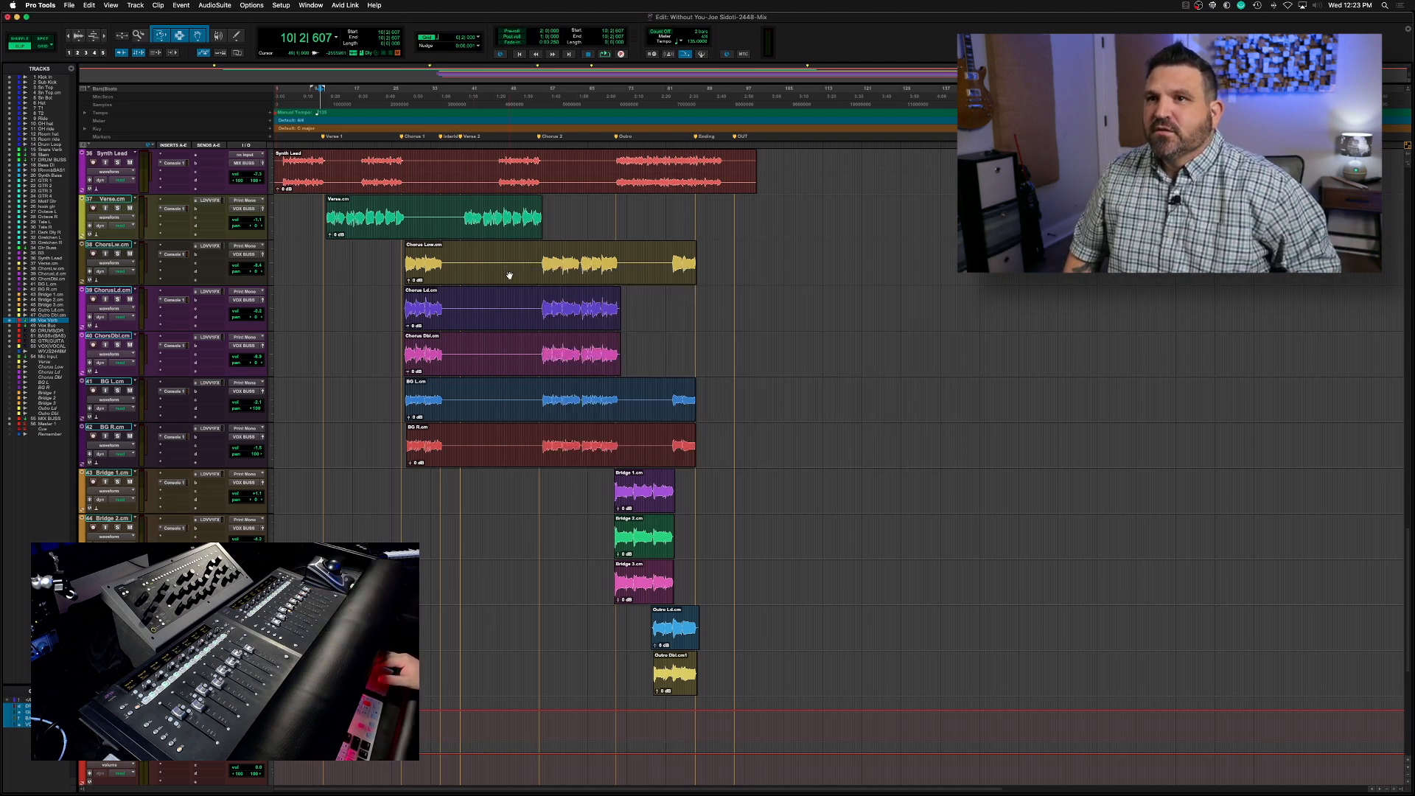
pyautogui.press('space')
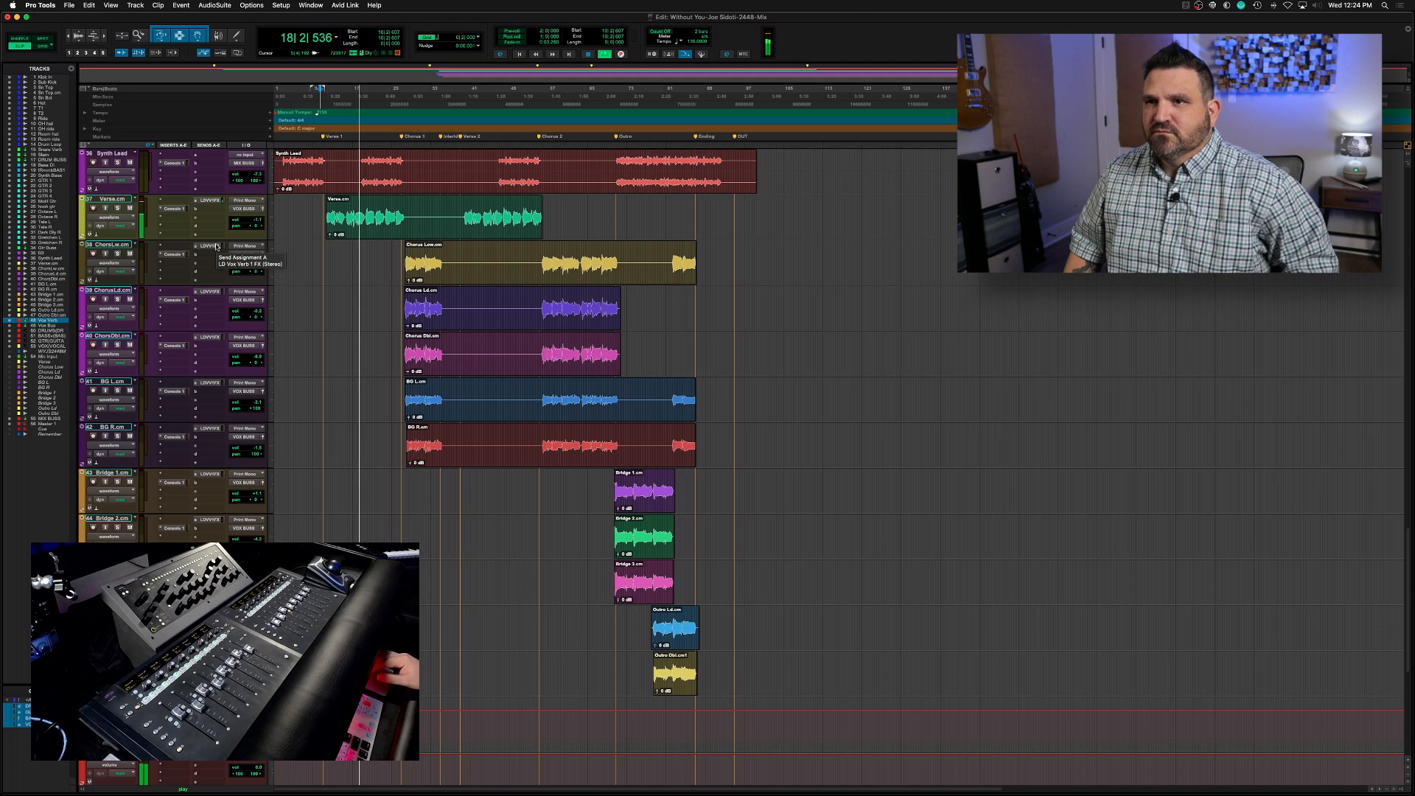
pyautogui.press('space')
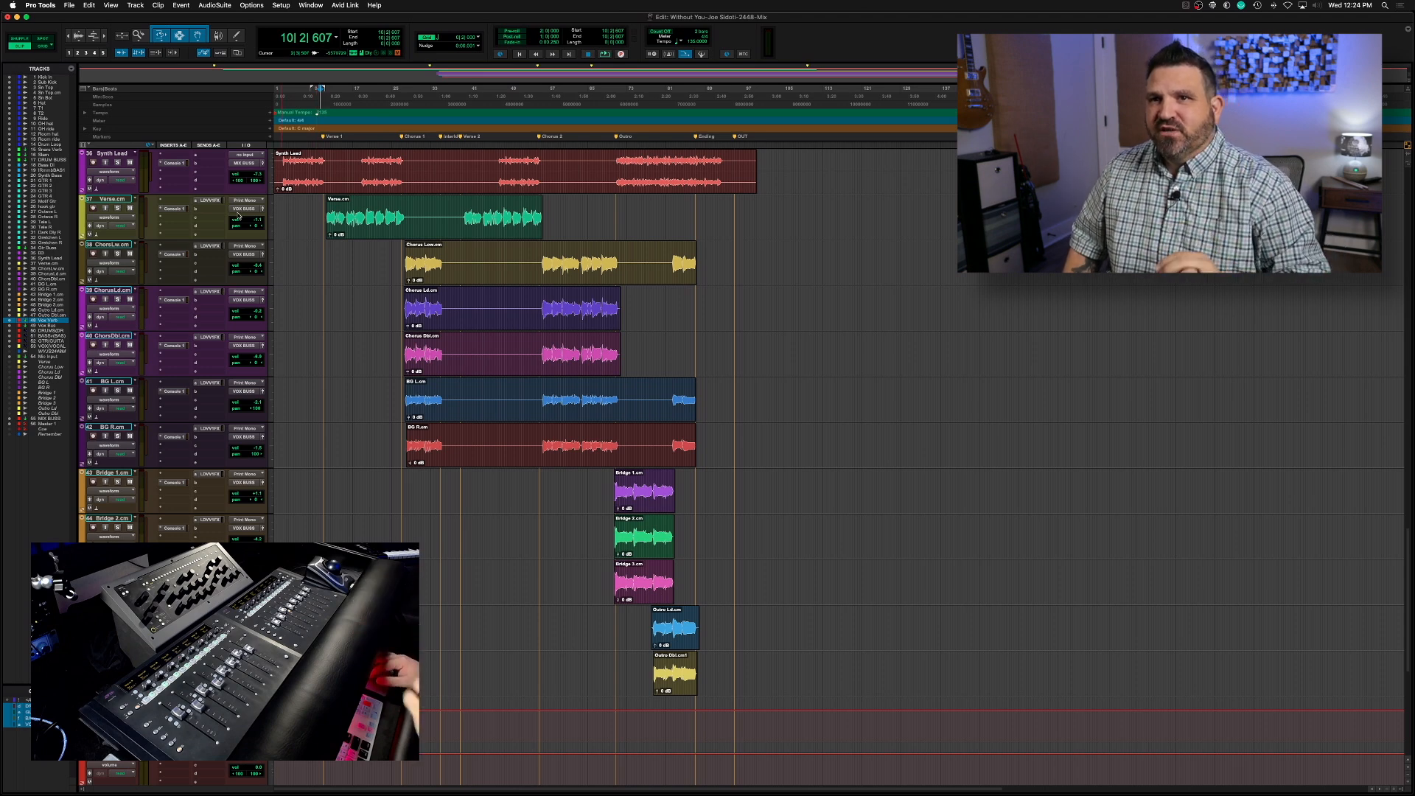
# Insert Virtual Mix Rack on the Verse track and remove the Virtual Channel, FG-S and FG-N modules, keeping FG-116 and Trimmer
pyautogui.click(178, 218)
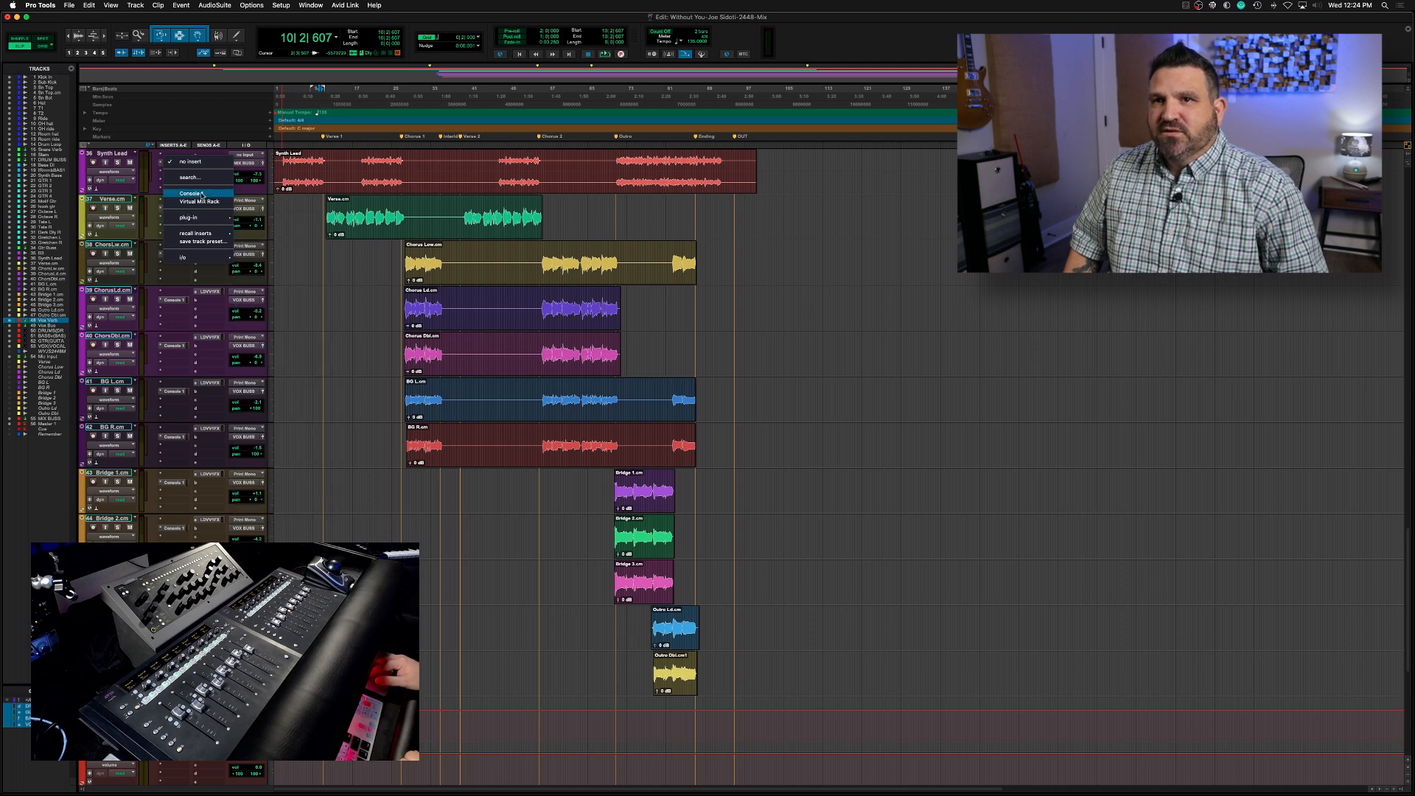
pyautogui.click(200, 202)
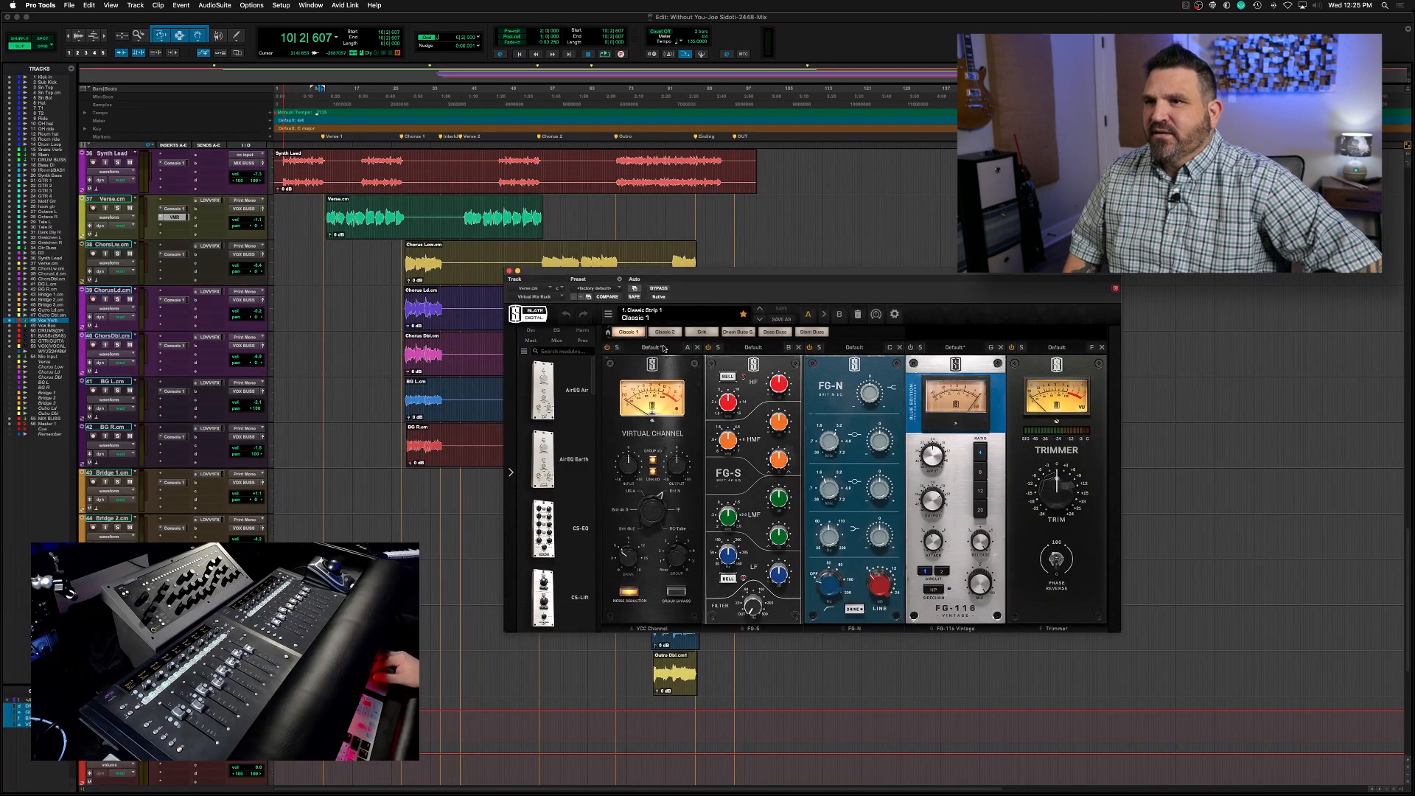
pyautogui.click(698, 348)
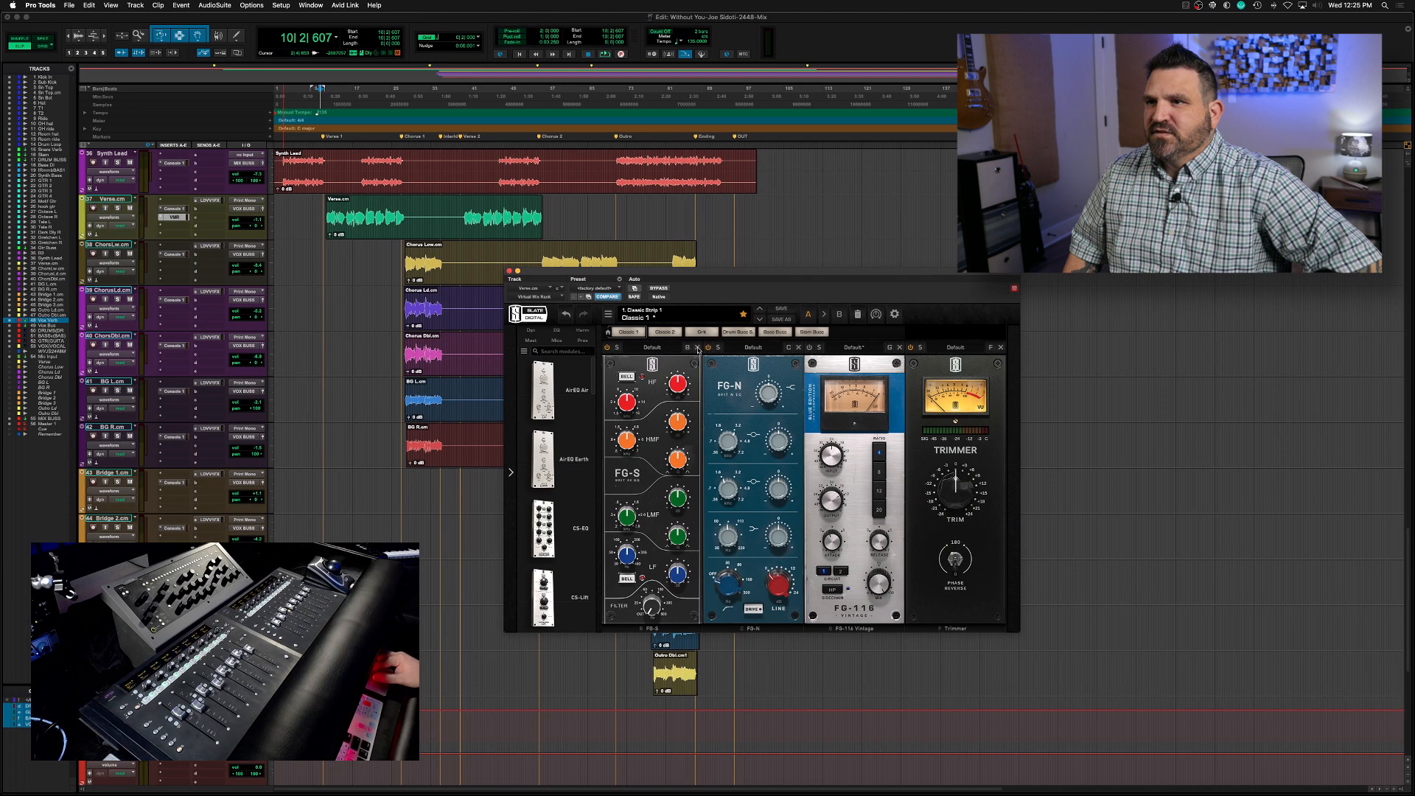
pyautogui.click(698, 348)
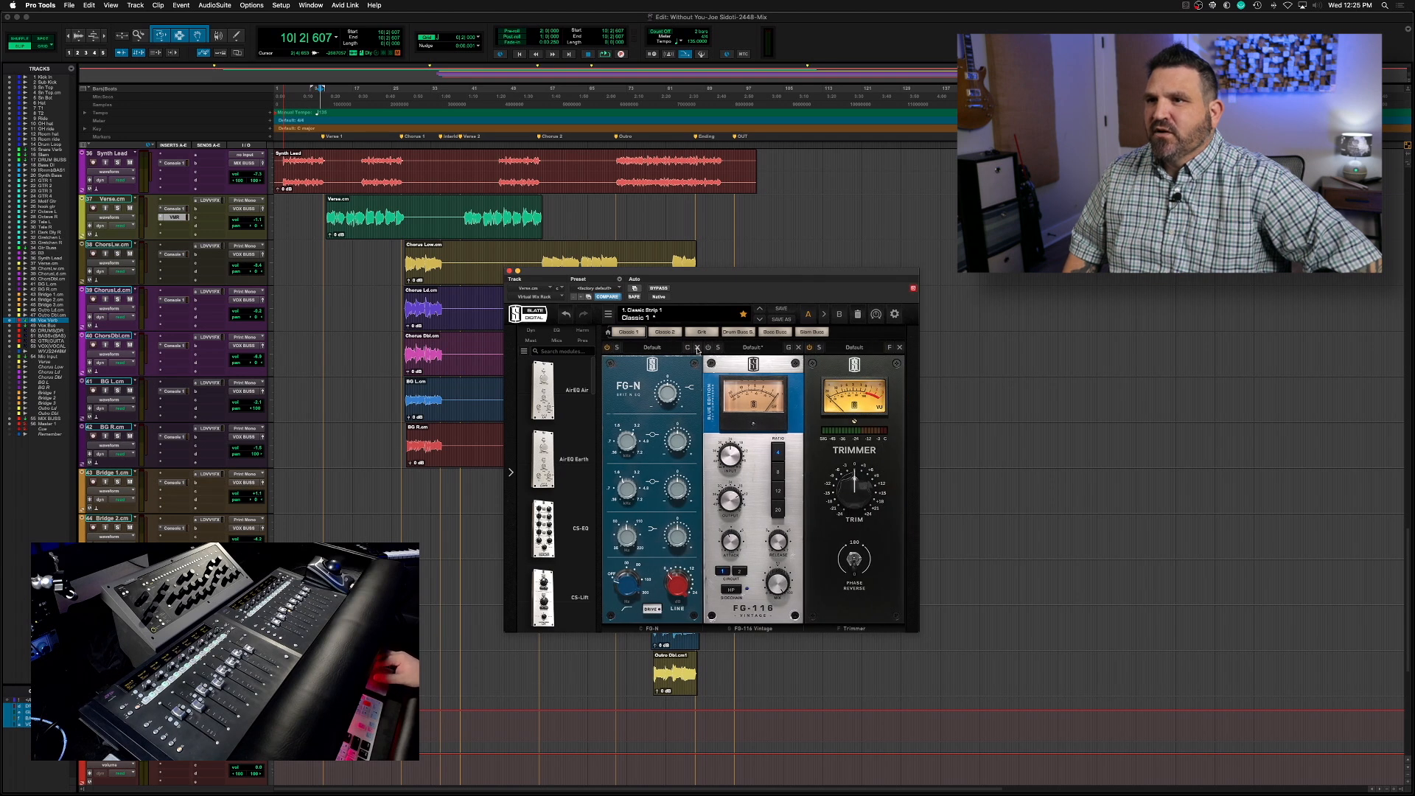
pyautogui.click(698, 348)
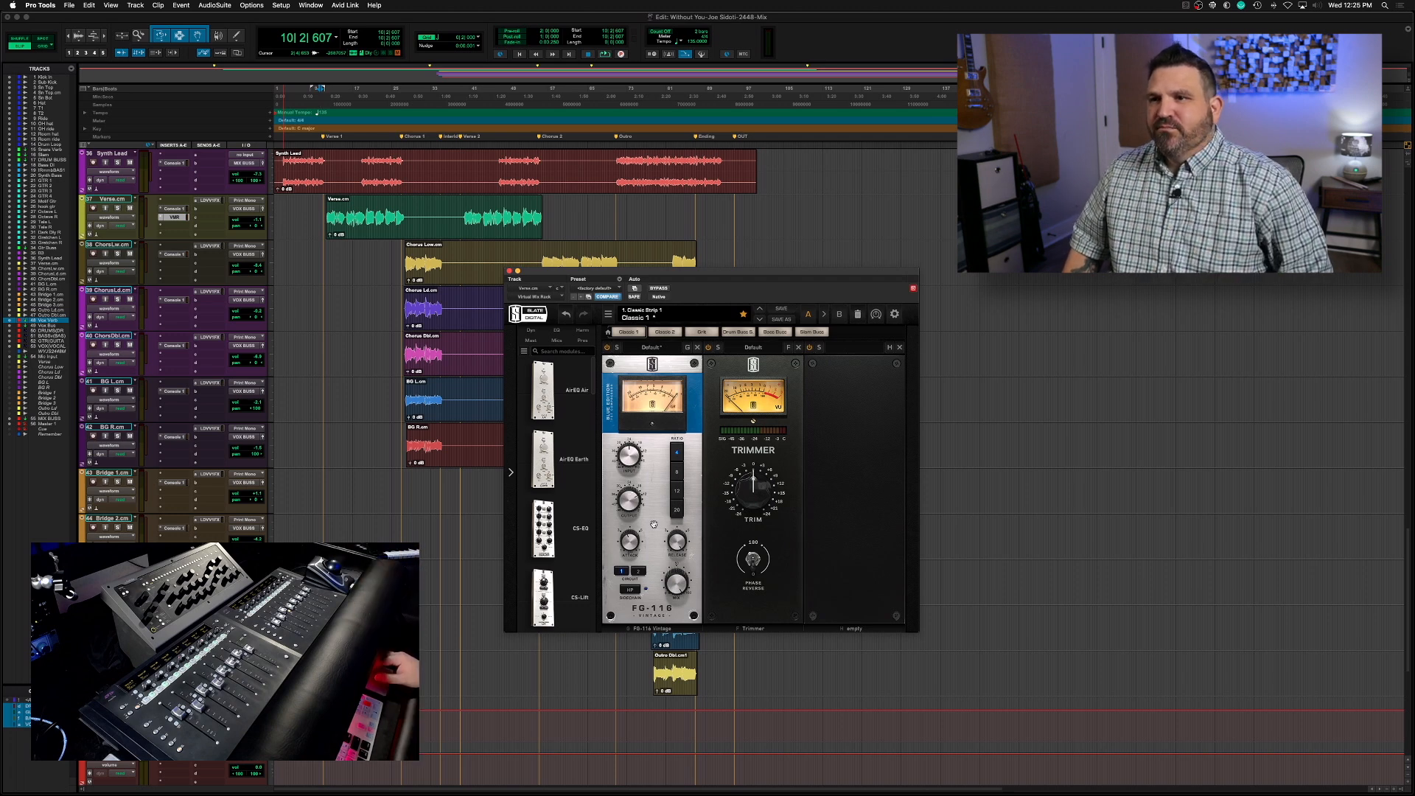
# During playback, adjust the FG-116 compressor on the Verse vocal and set its Console 1 high gain to 1.6 dB
pyautogui.press('space')
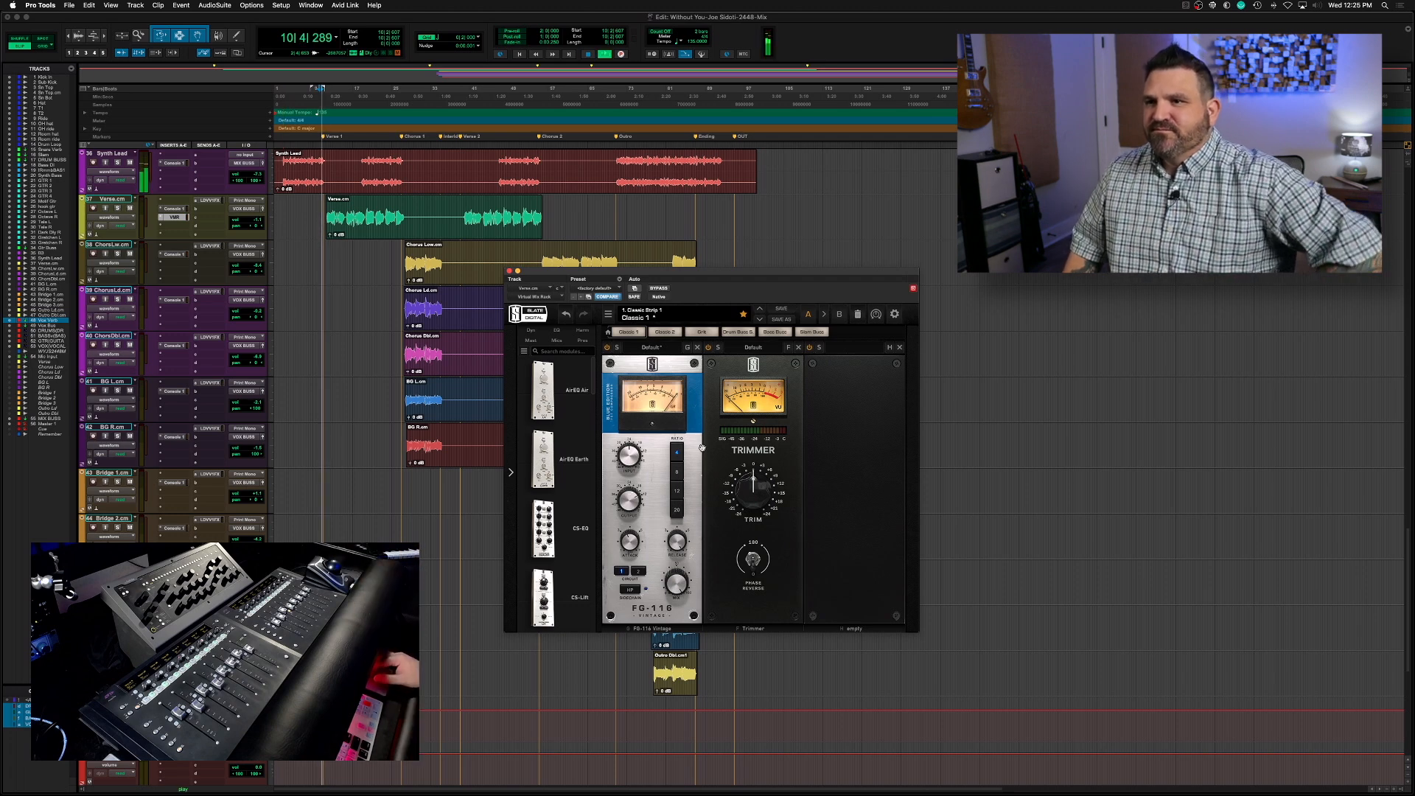
pyautogui.moveTo(628, 489); pyautogui.dragTo(627, 479)
pyautogui.moveTo(627, 453)
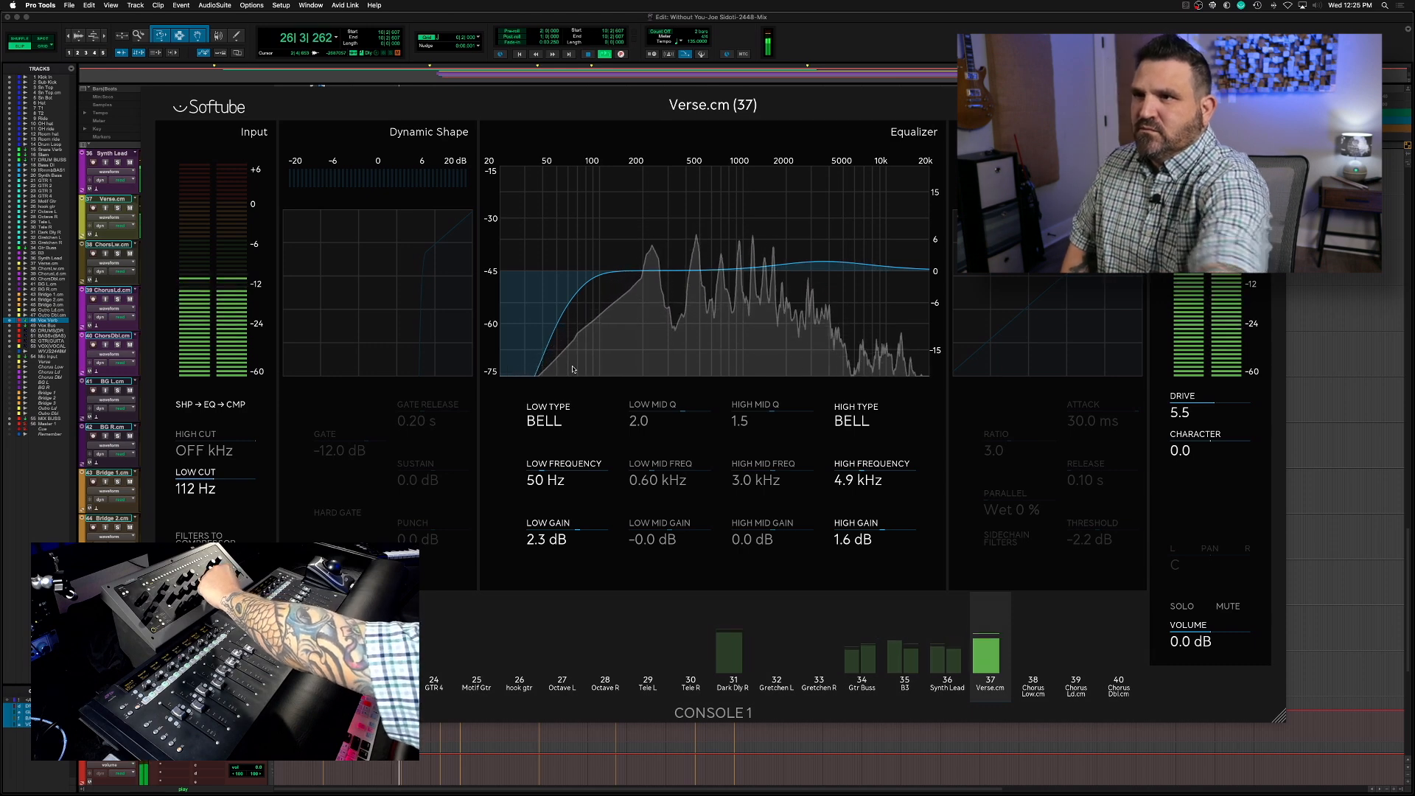
pyautogui.press('space')
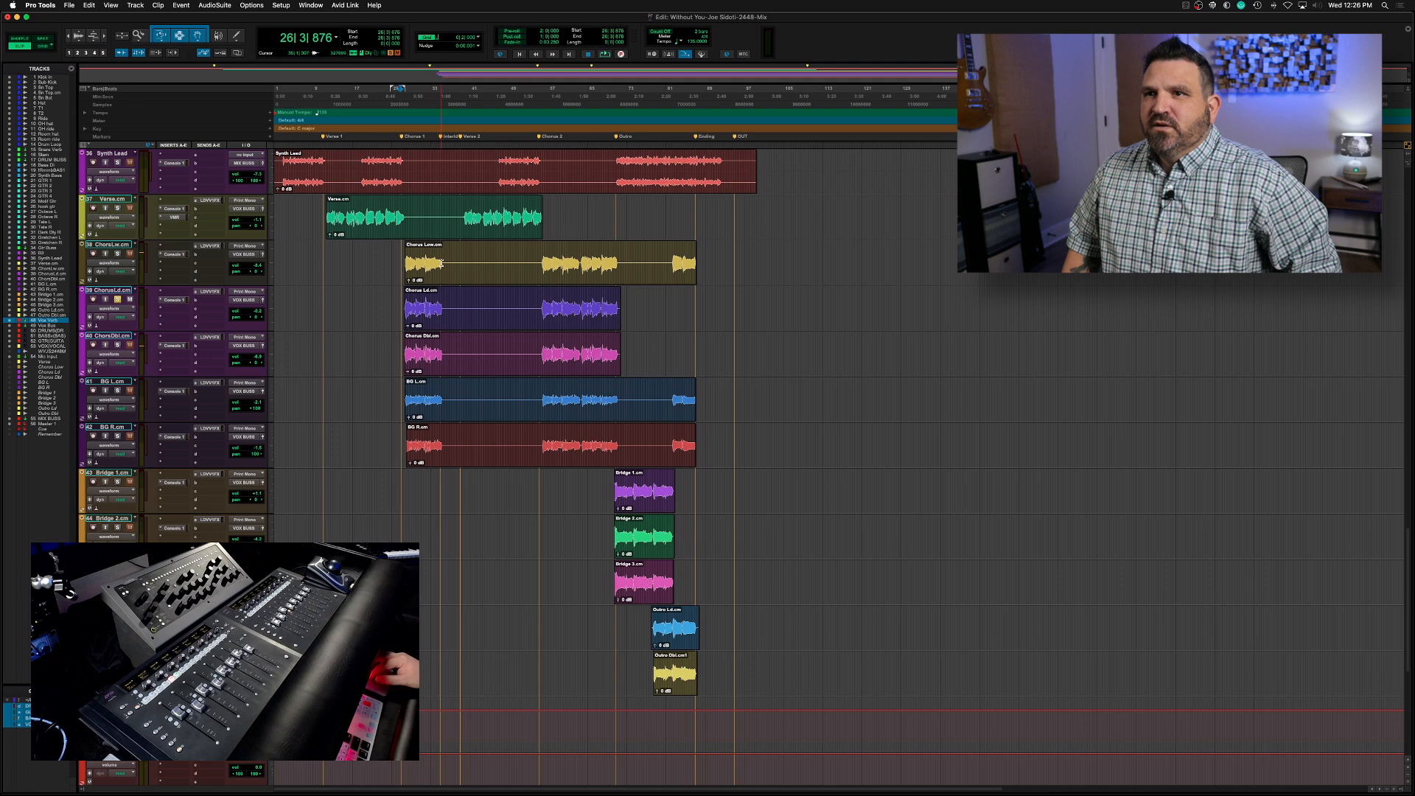
# Play the first chorus selection and EQ Chorus Ld in Console 1: low cut 116 Hz, high mid 1.7 dB at 3.0 kHz, drive 5.5
pyautogui.moveTo(443, 258); pyautogui.dragTo(406, 262)
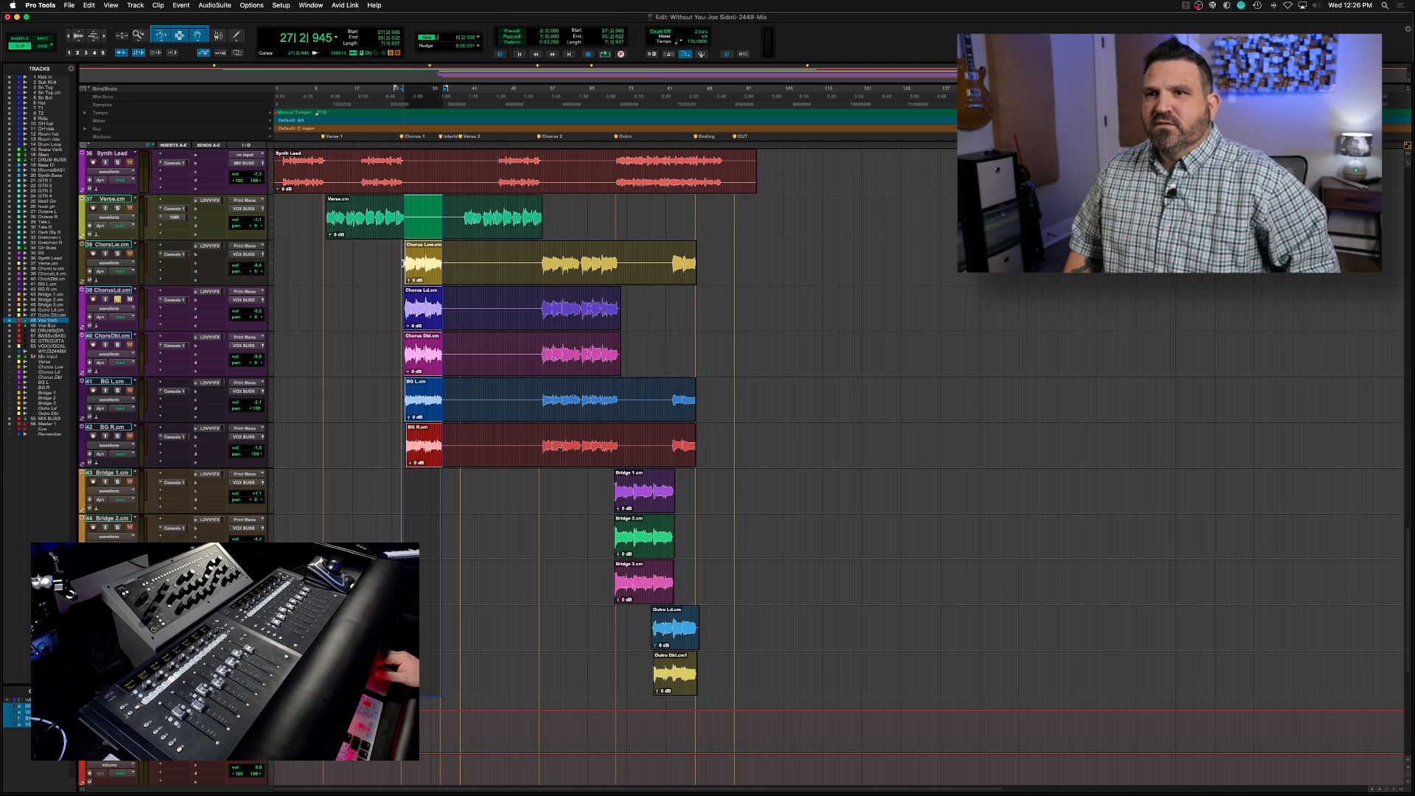
pyautogui.press('space')
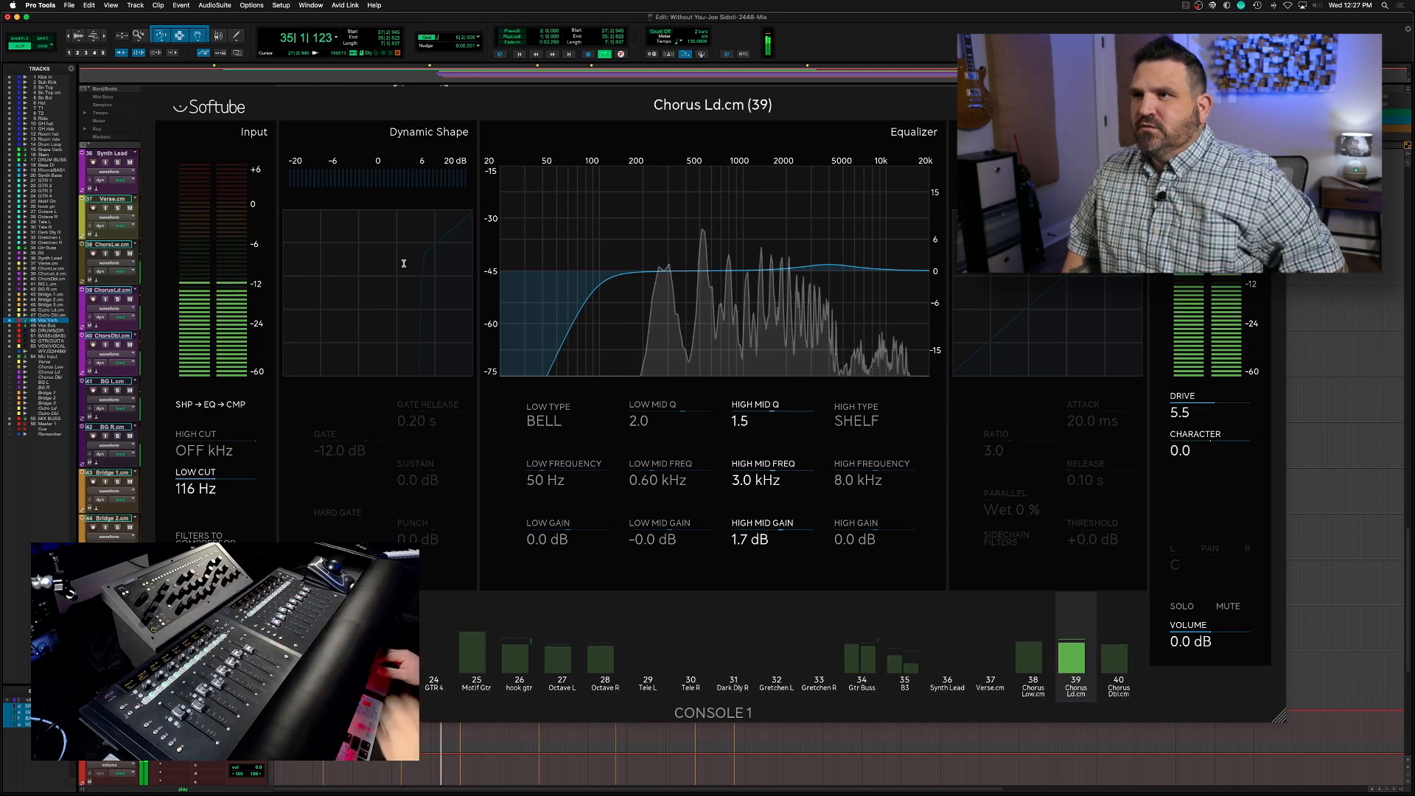
pyautogui.press('space')
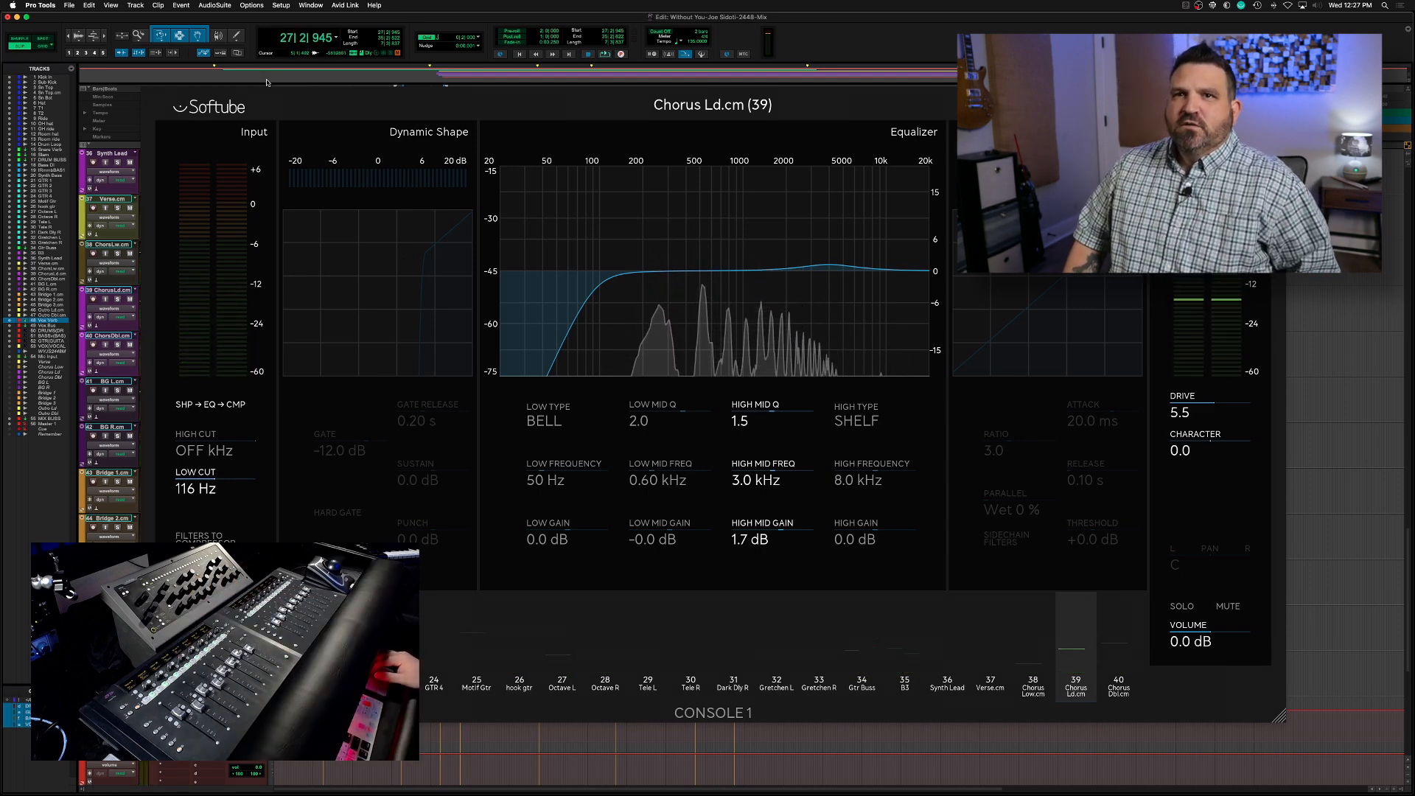
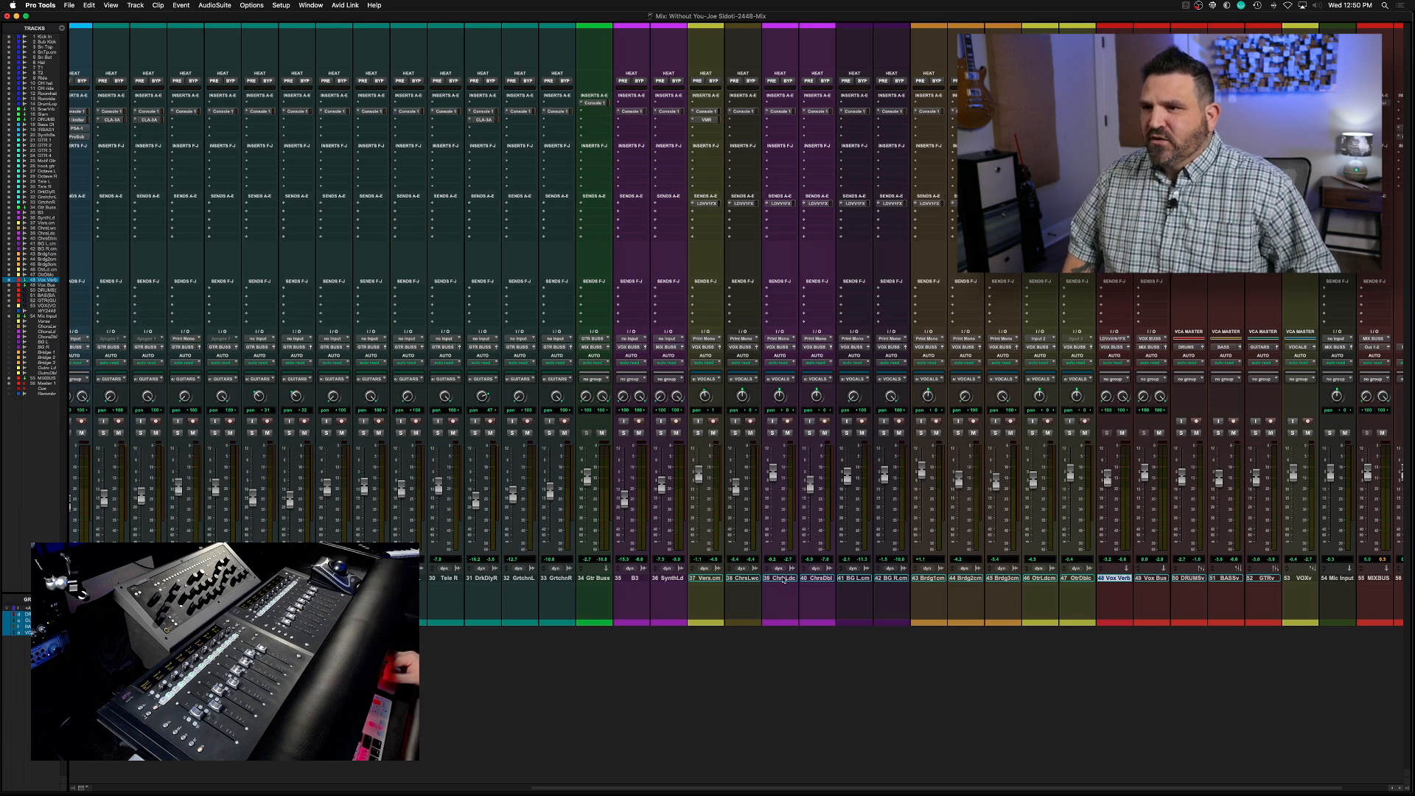
# Copy the Verse track's Virtual Mix Rack to the Chorus Ld track and audition its FG-116 compressor during playback
pyautogui.click(780, 121)
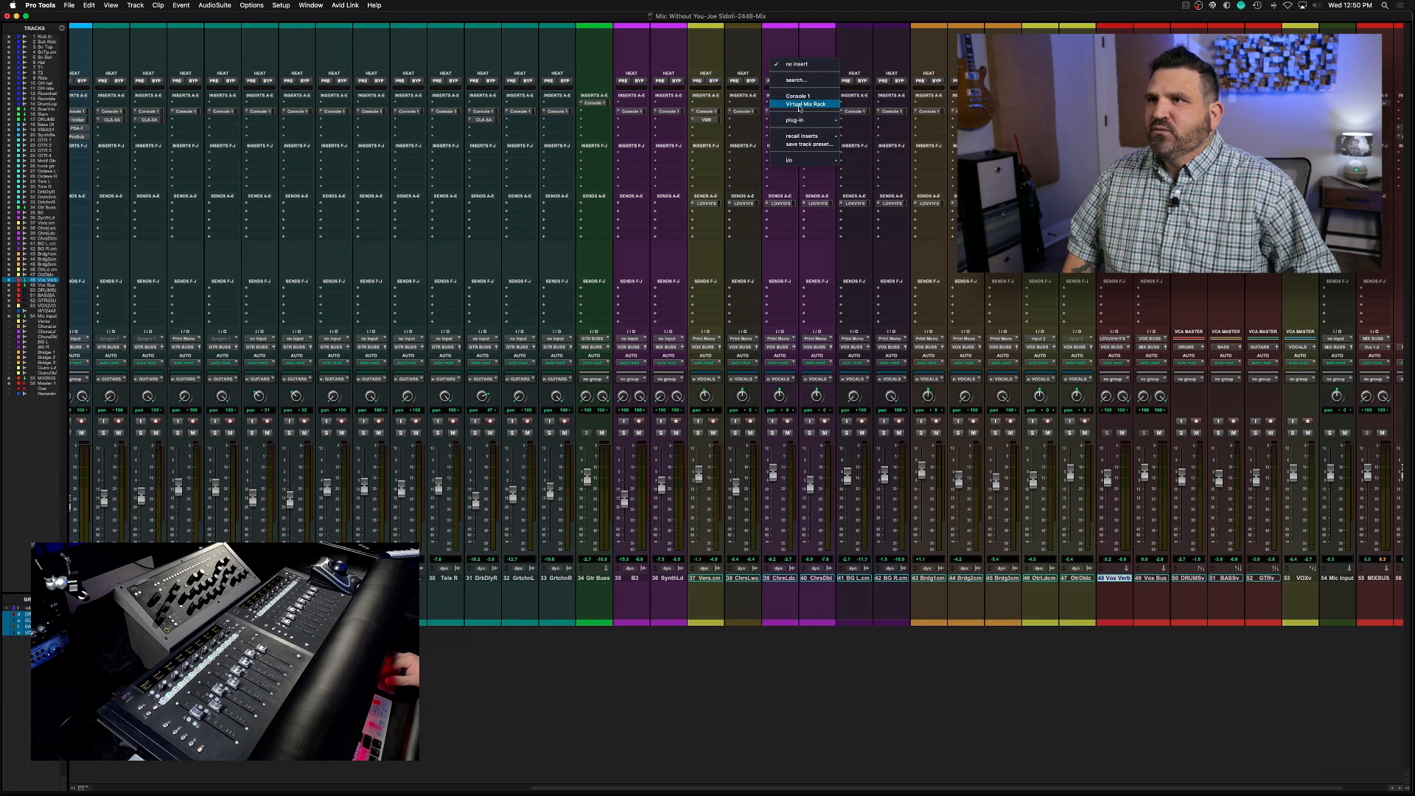
pyautogui.click(764, 125)
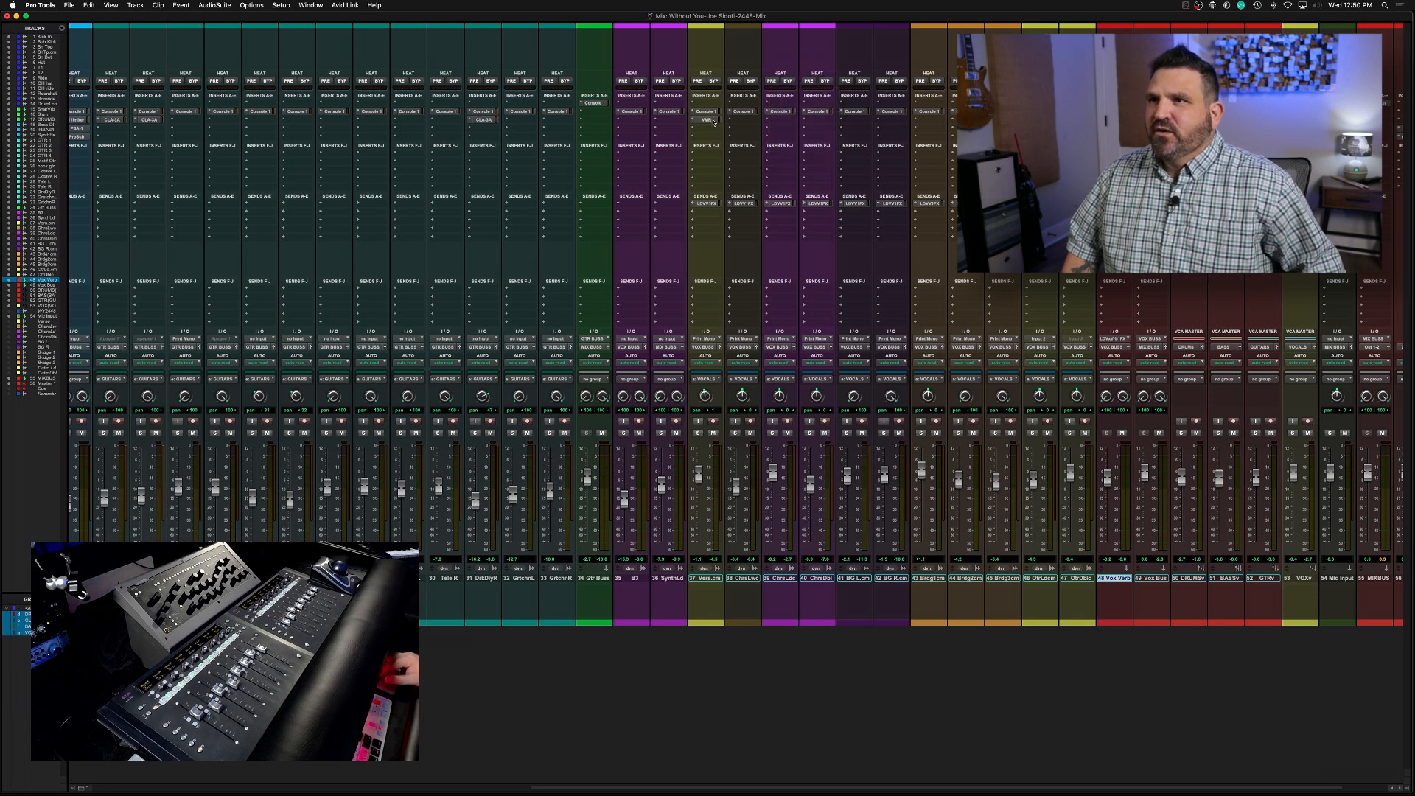
pyautogui.click(785, 120)
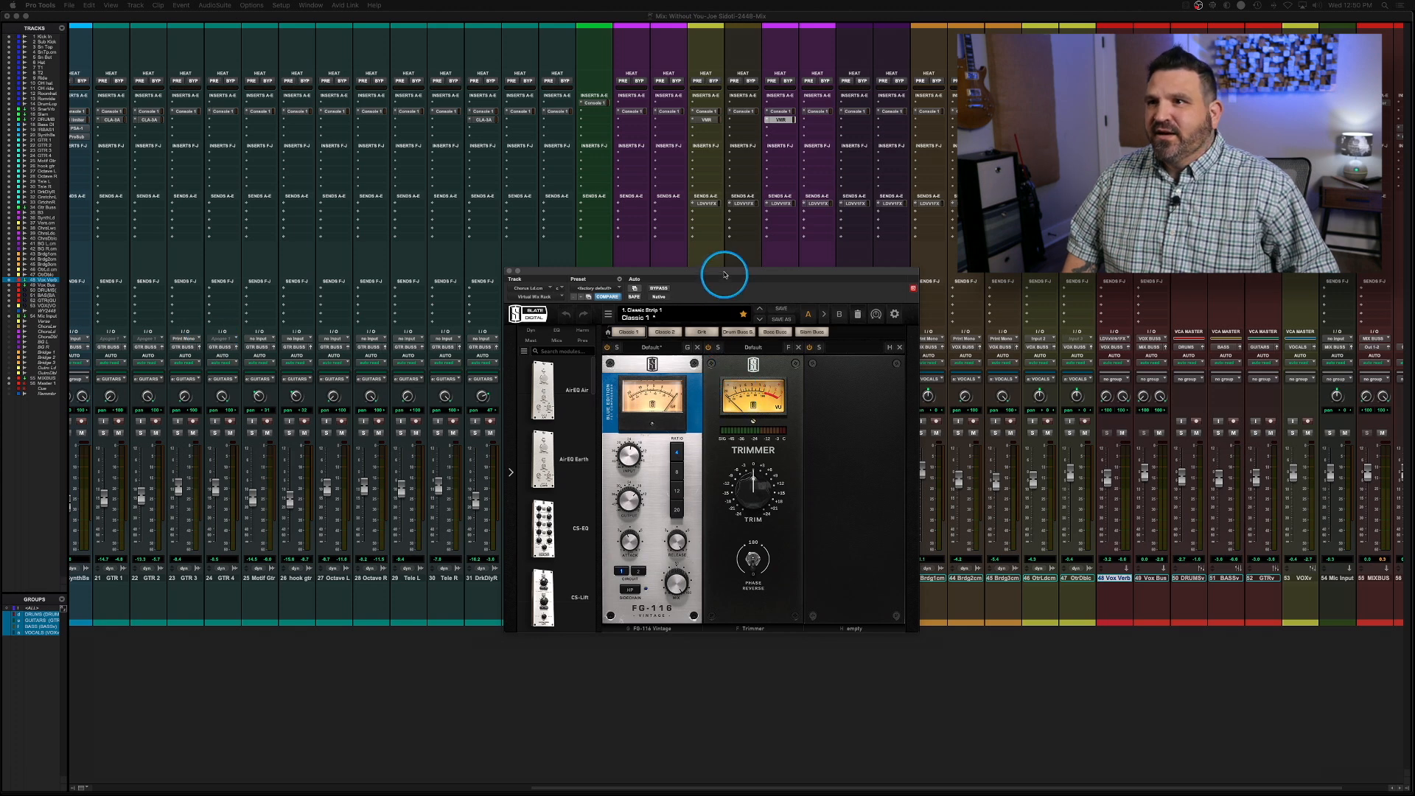
pyautogui.moveTo(716, 273); pyautogui.dragTo(739, 222)
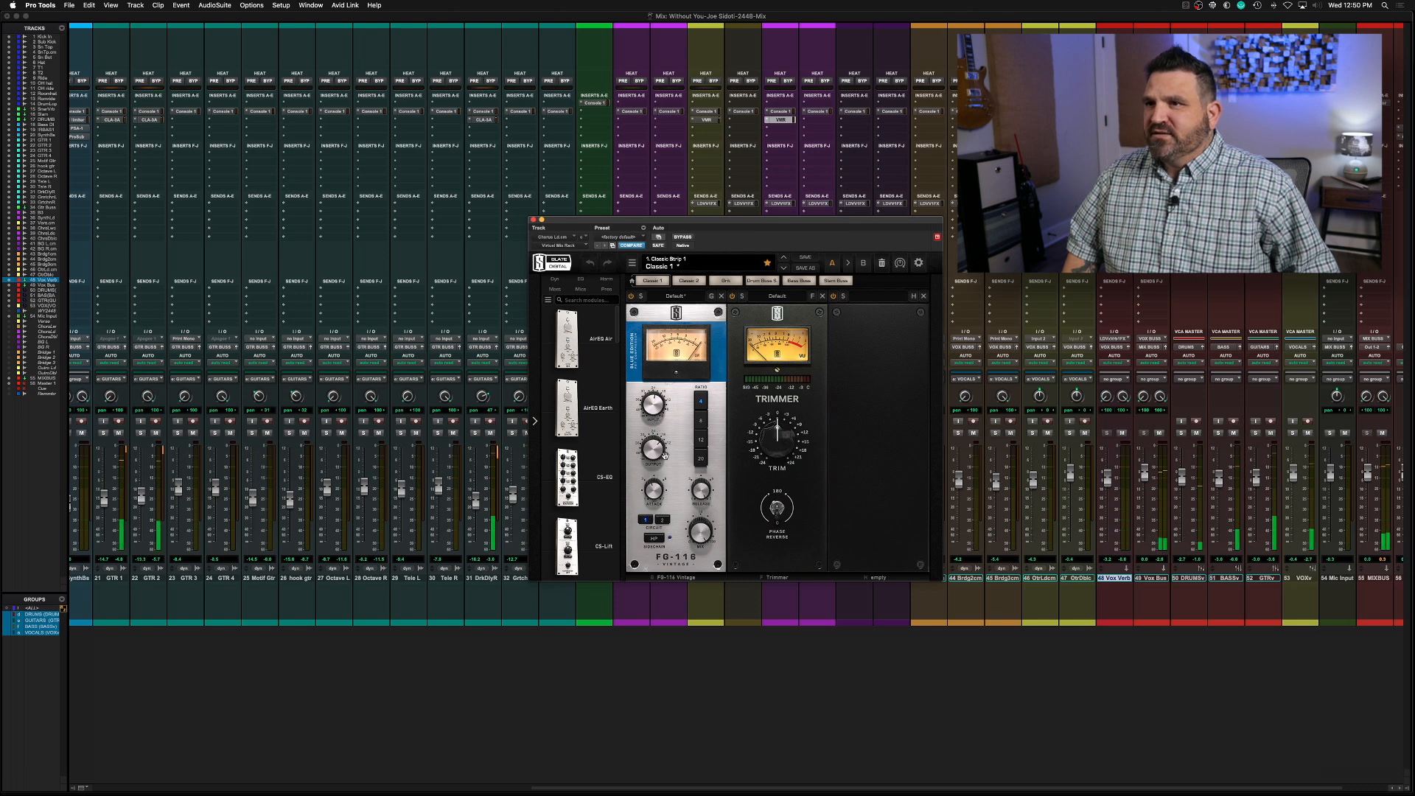
pyautogui.press('space')
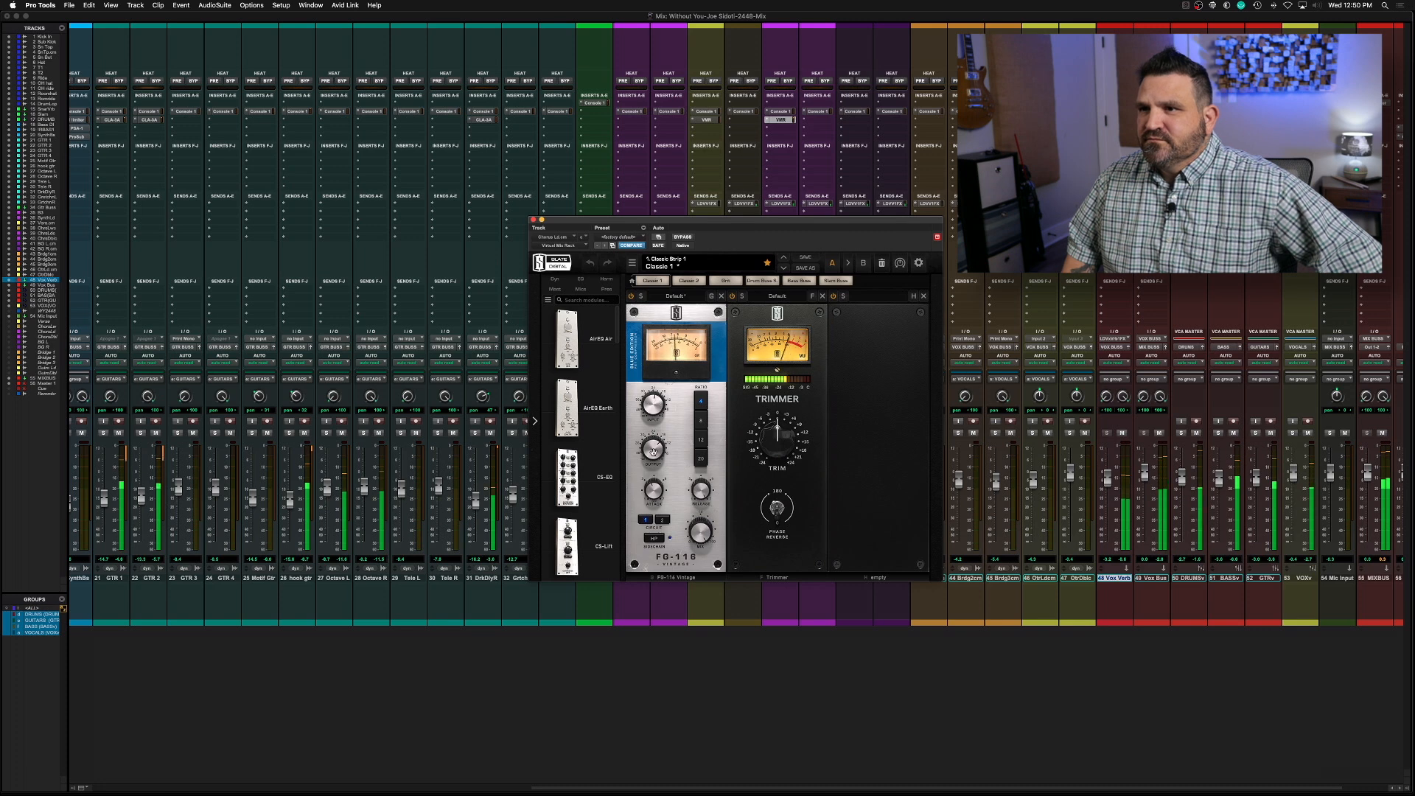
pyautogui.moveTo(652, 452)
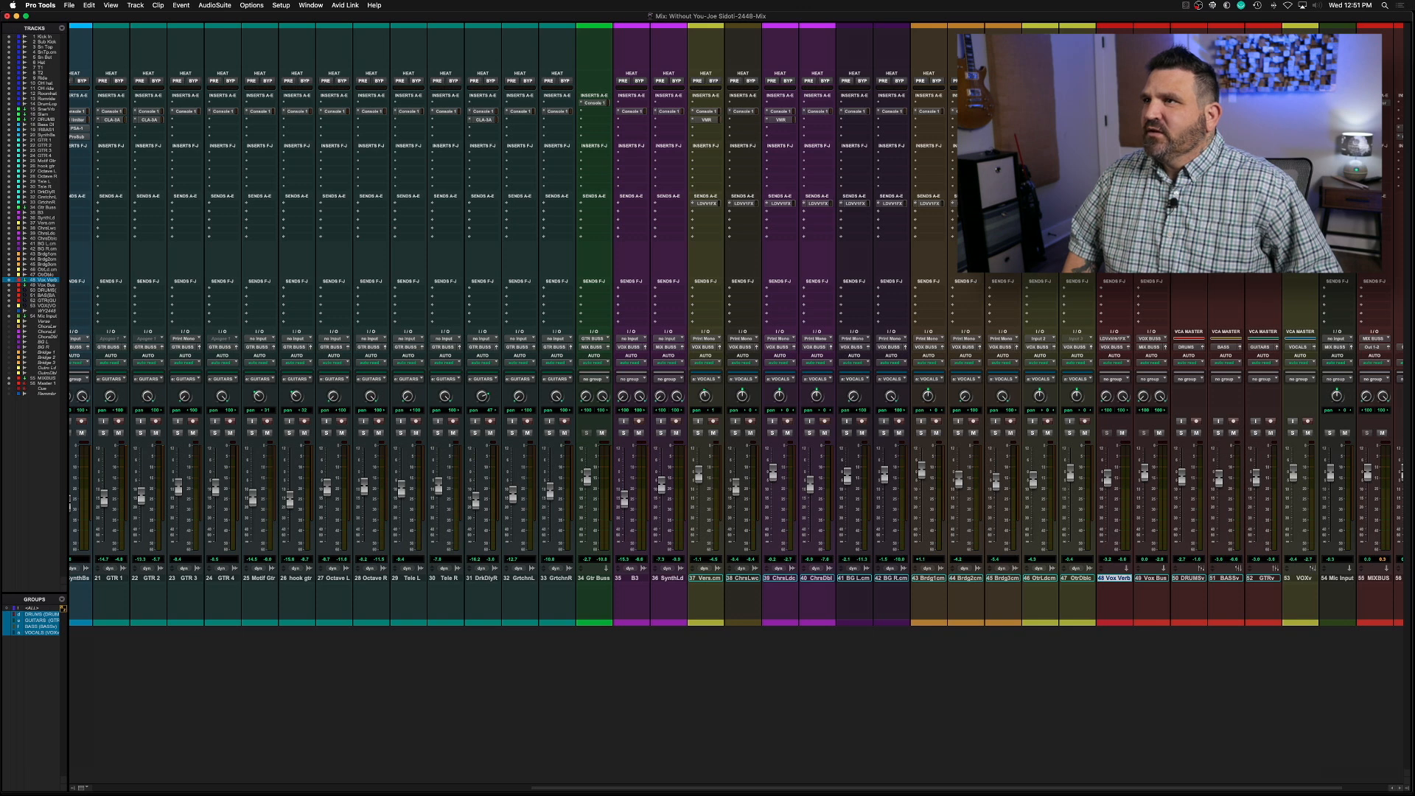
# Set Vox Bus in Console 1 during playback: low cut 116 Hz, low gain 0.8 dB at 191 Hz, drive 6.2, input gain 5.0 dB, volume -5.0 dB
pyautogui.click(1150, 103)
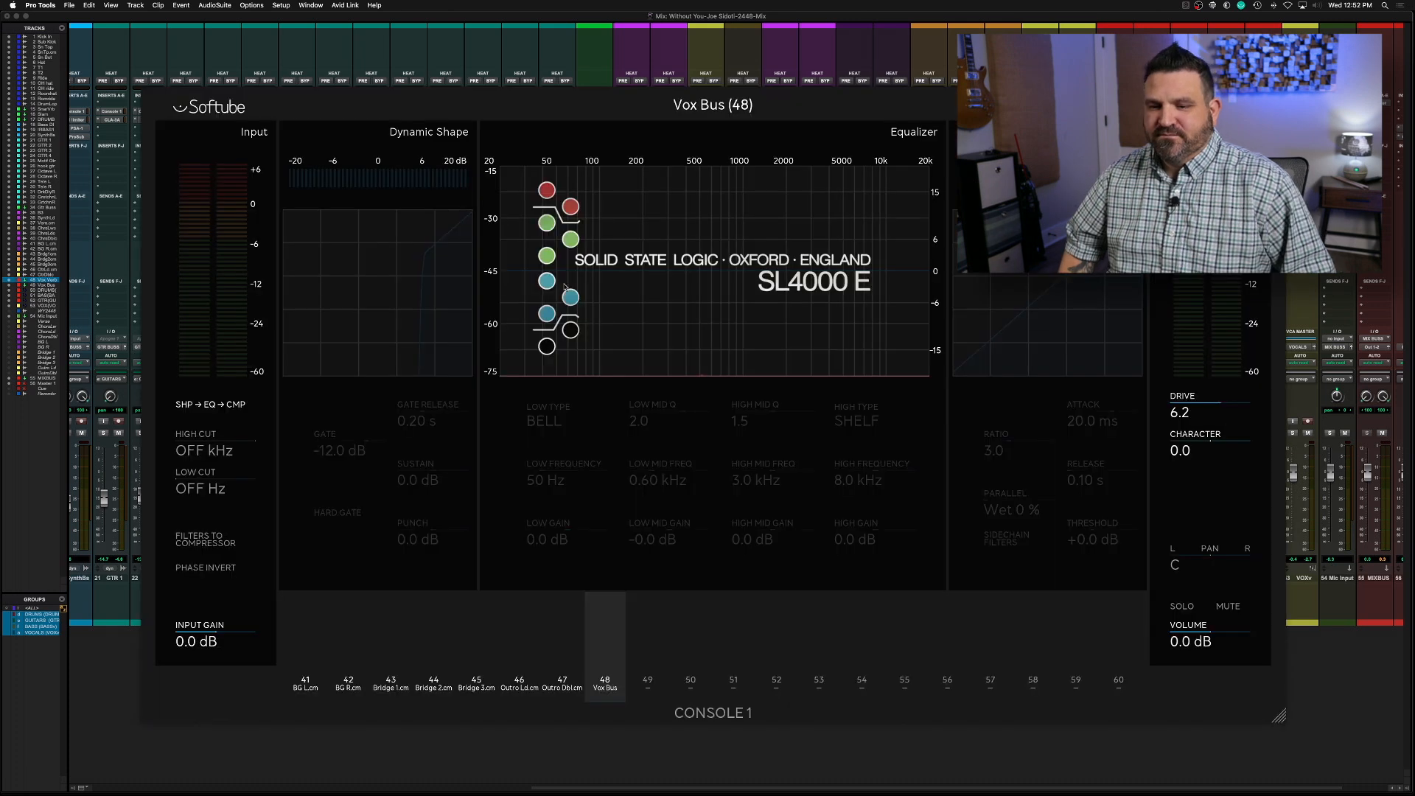
pyautogui.press('space')
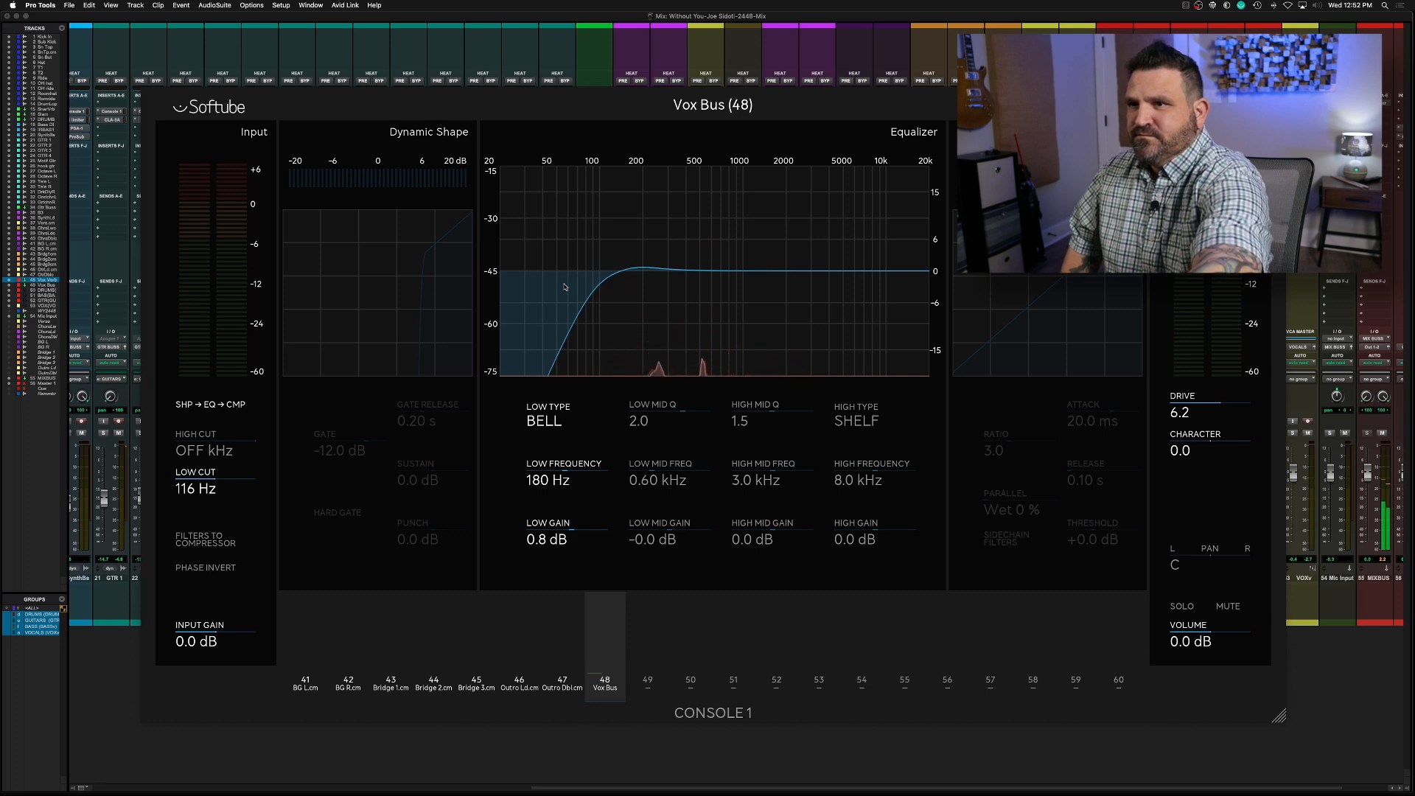
pyautogui.press('space')
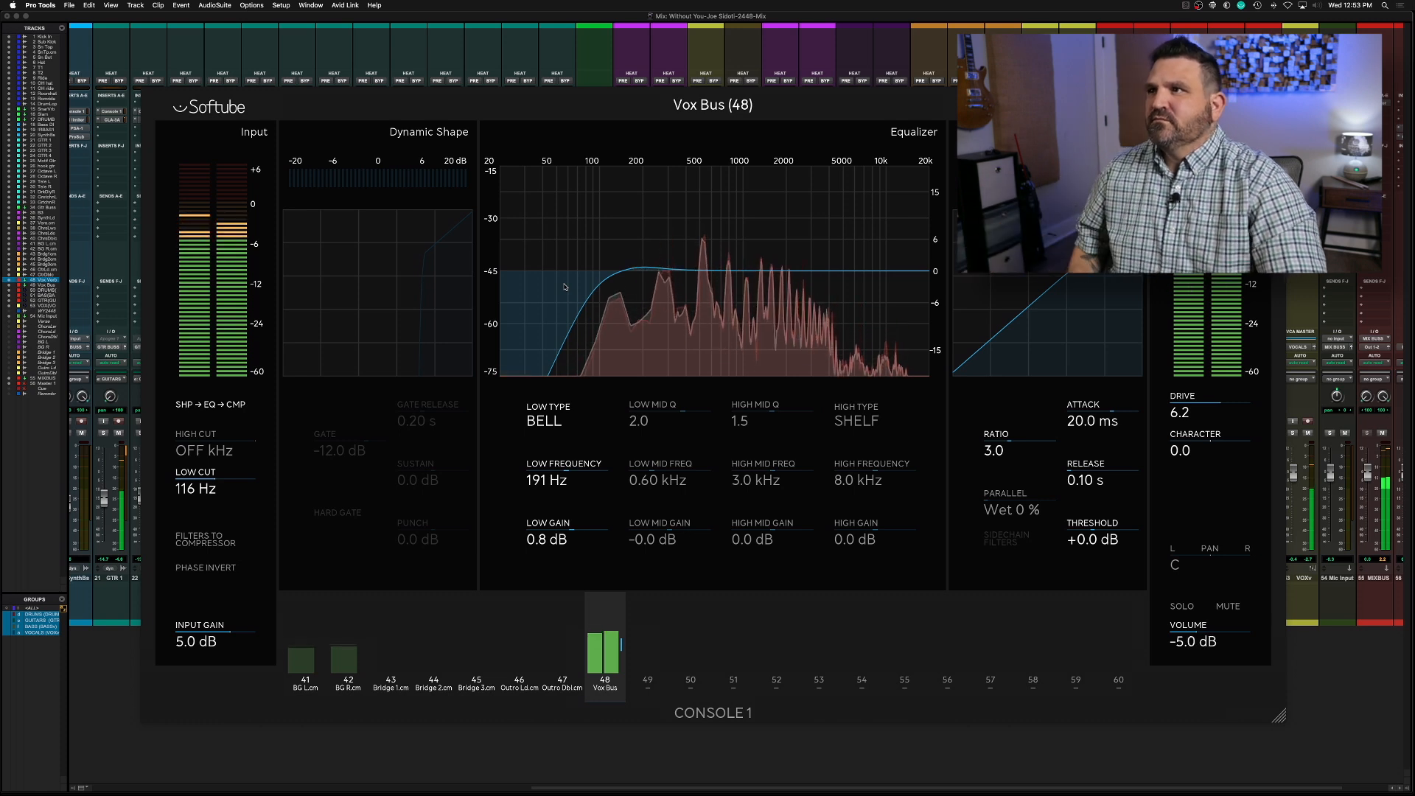
pyautogui.press('space')
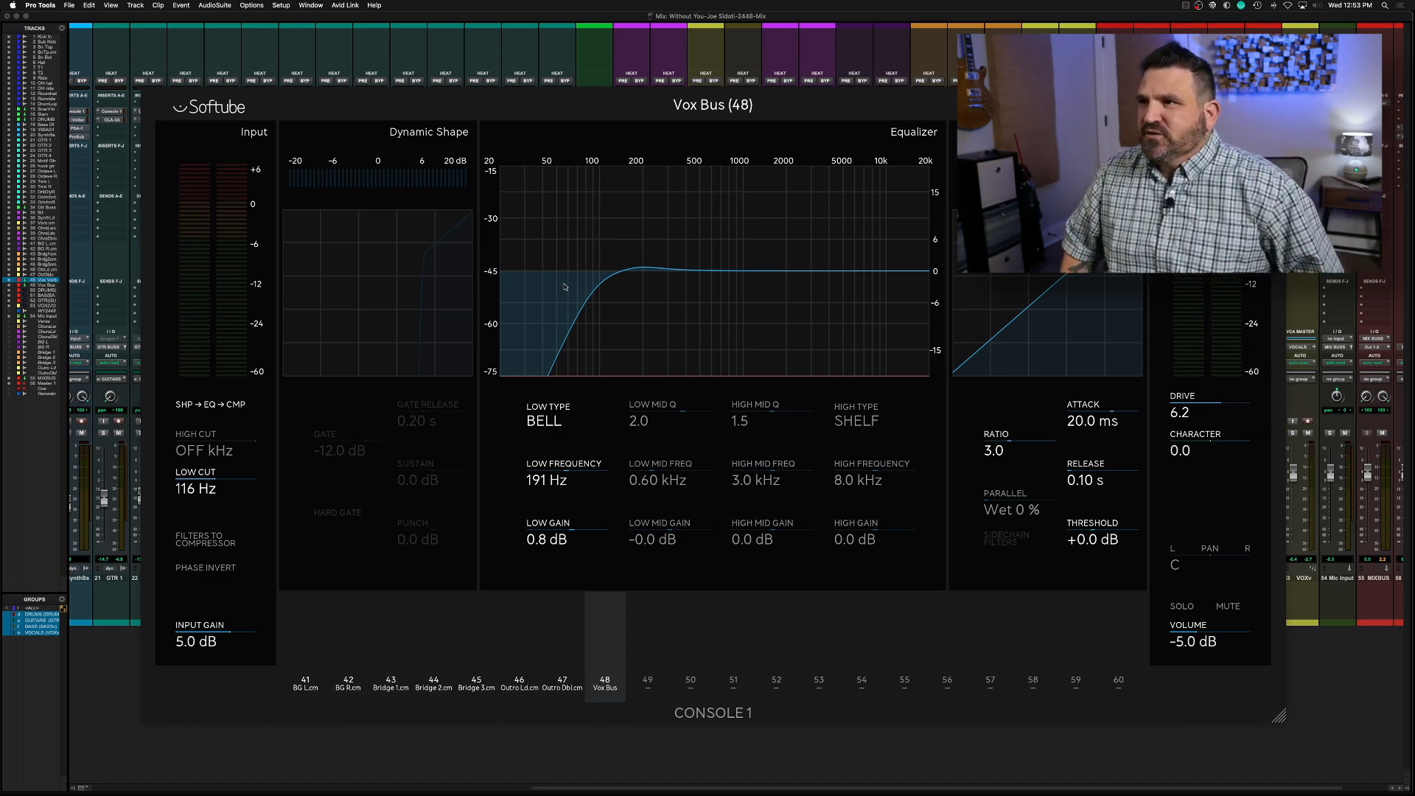
pyautogui.press('Escape')
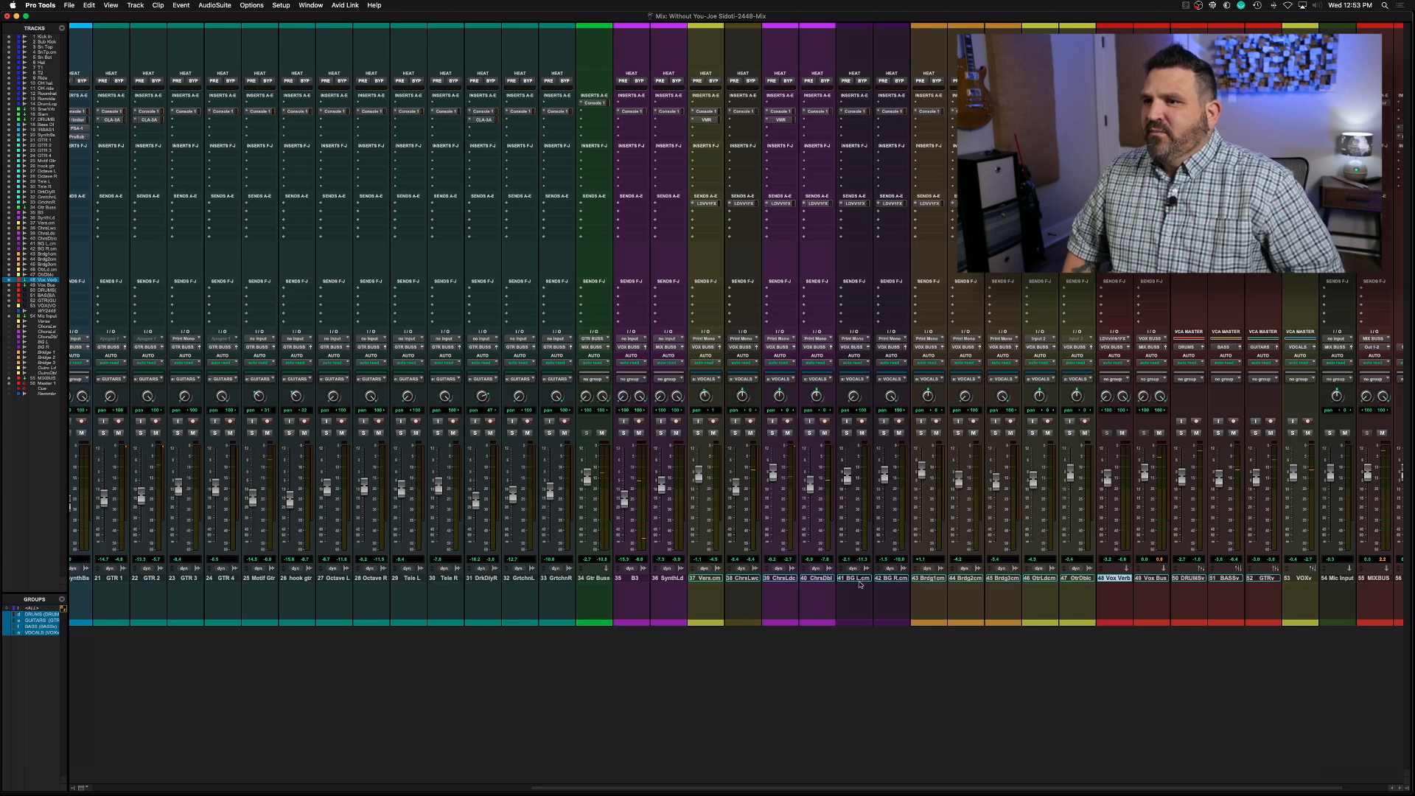
# Insert the CLA Vocals effect plug-in on the BG L track below Console 1
pyautogui.click(852, 120)
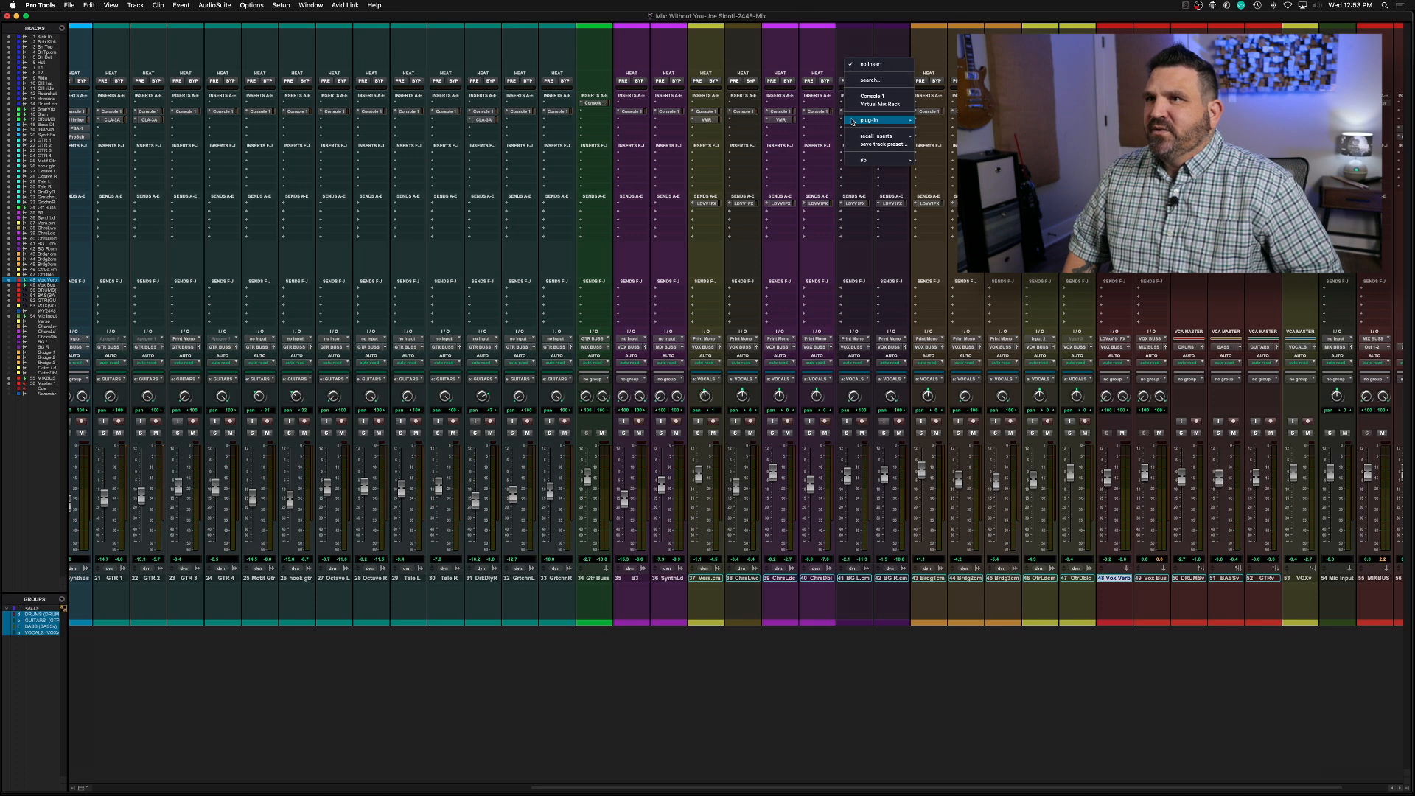
pyautogui.moveTo(853, 120)
pyautogui.moveTo(938, 218)
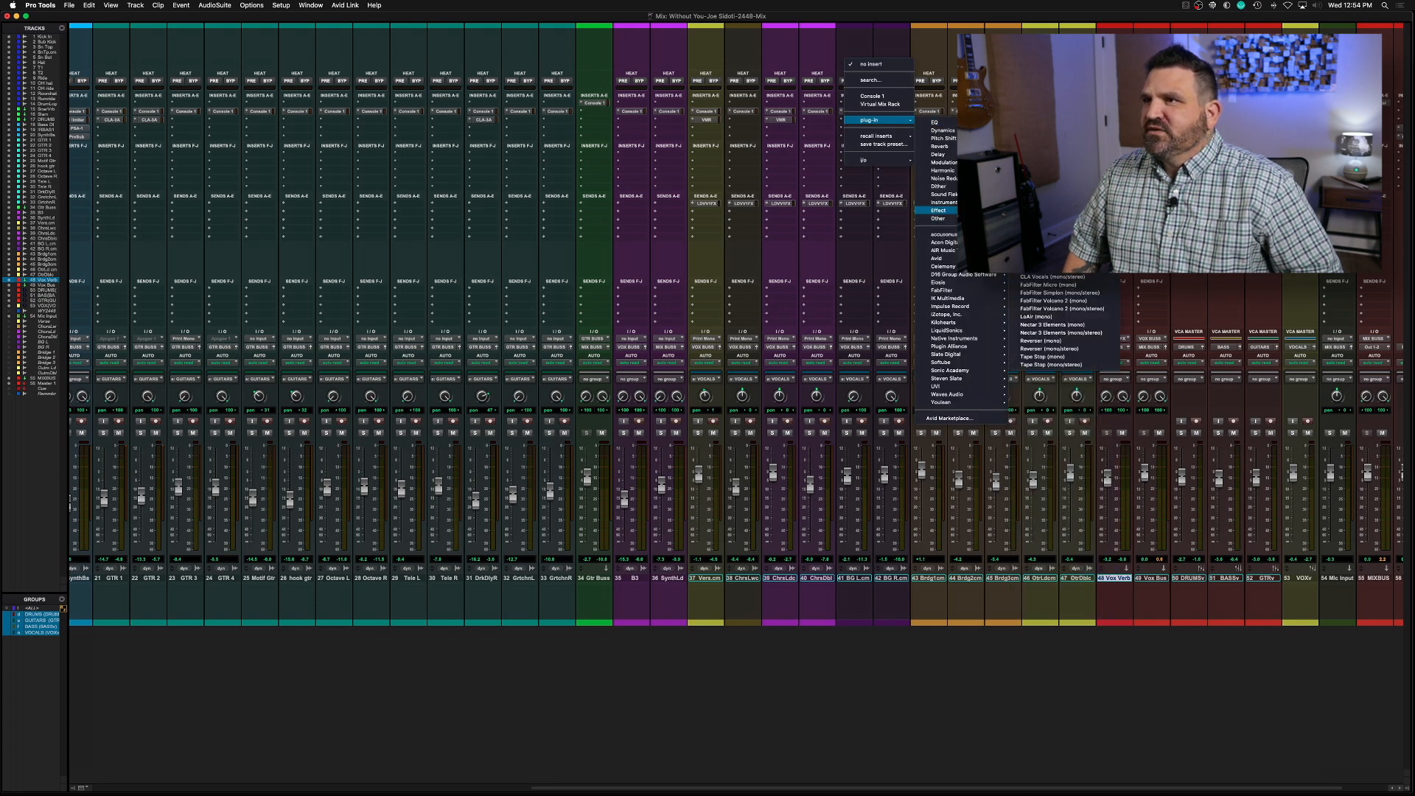
pyautogui.click(1036, 277)
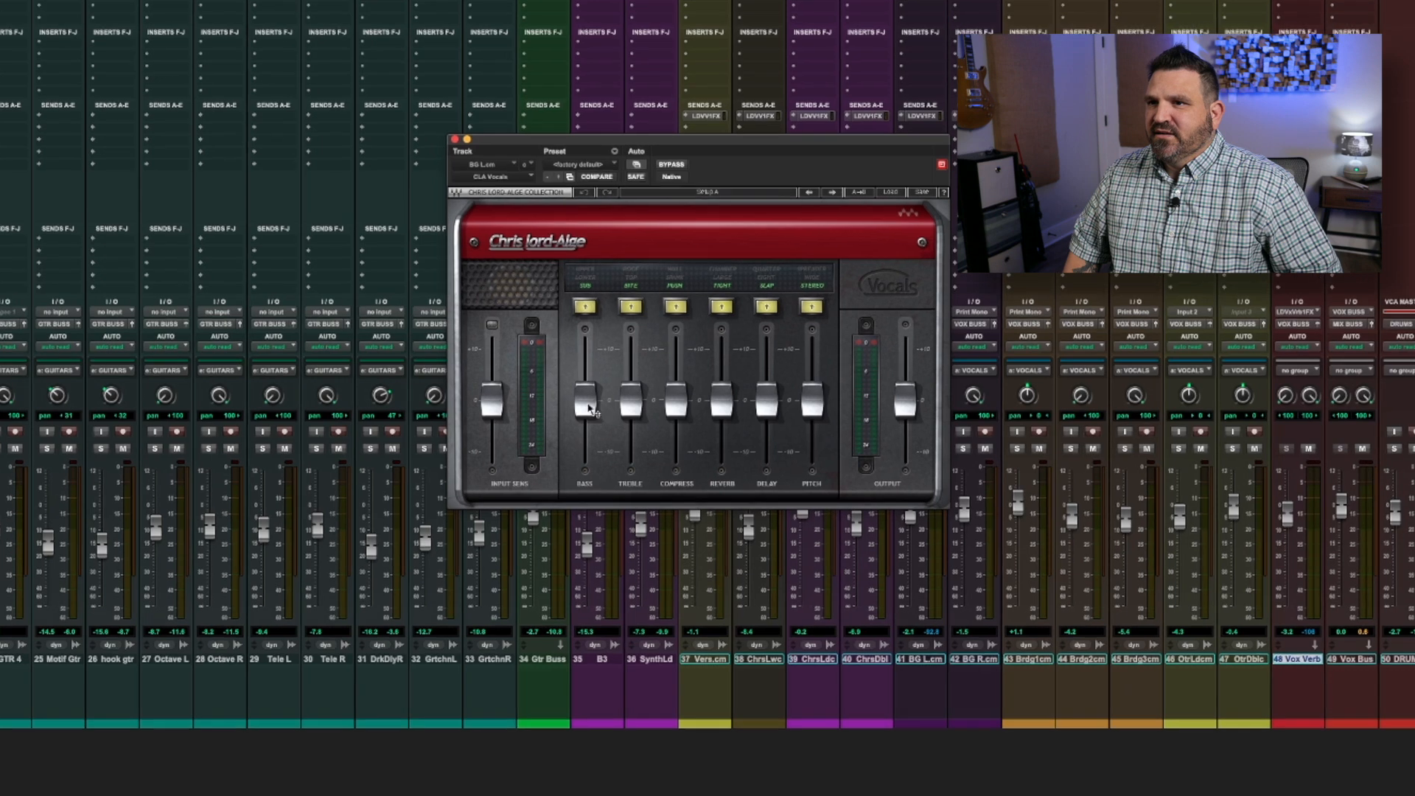
# In BG L's CLA Vocals, lower the bass, turn off the reverb, switch the compression to Spank and raise the pitch level
pyautogui.moveTo(589, 409); pyautogui.dragTo(587, 421)
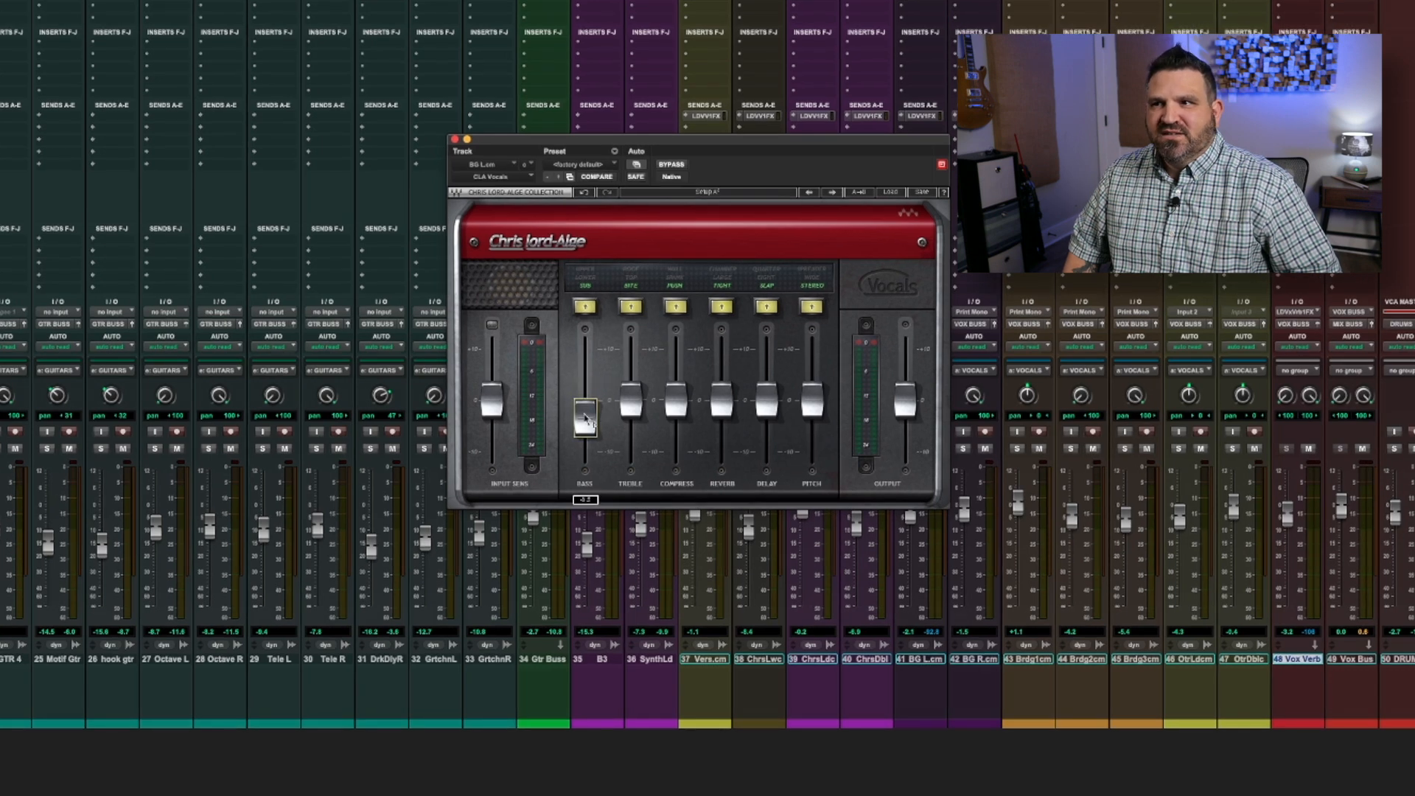
pyautogui.click(723, 308)
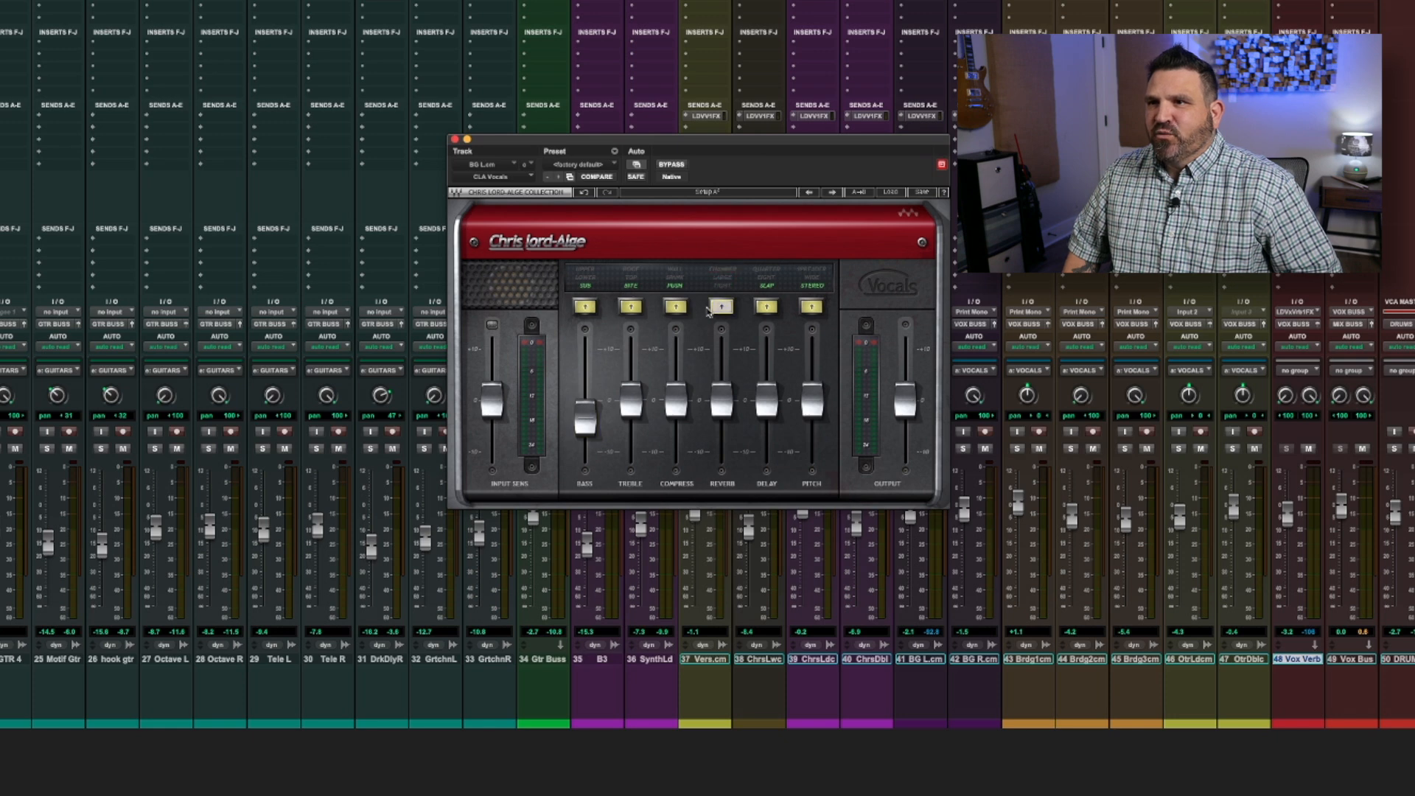
pyautogui.click(677, 308)
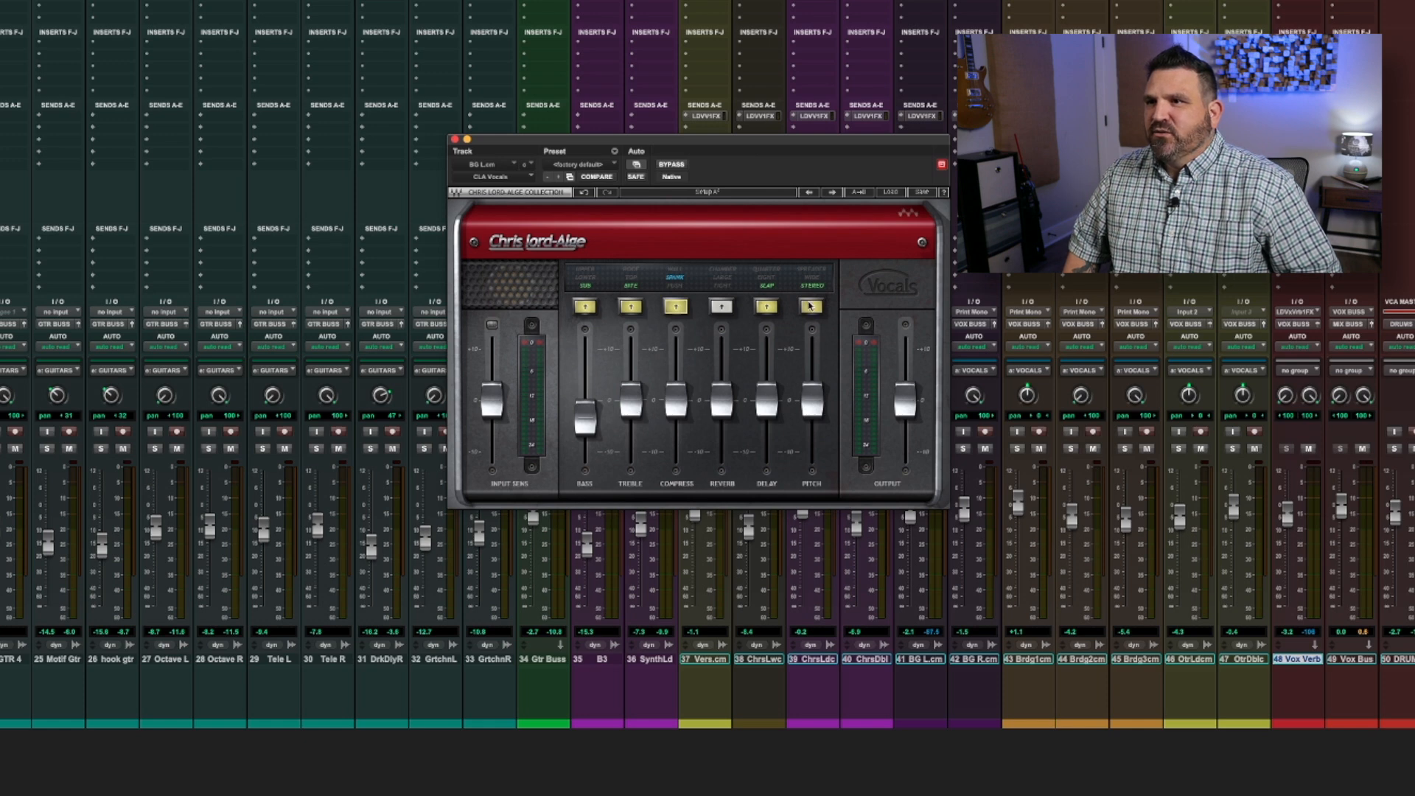
pyautogui.moveTo(814, 400); pyautogui.dragTo(813, 383)
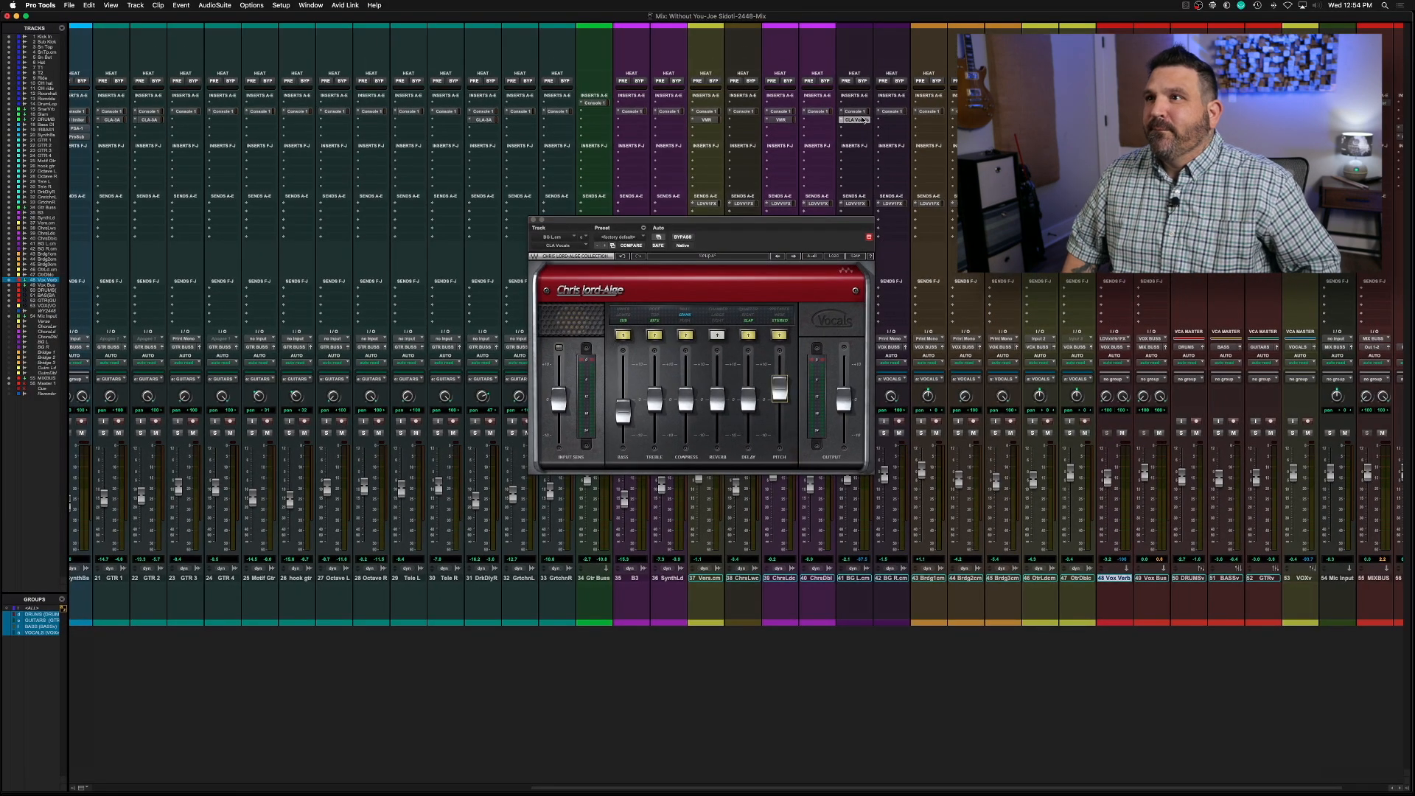
# Copy BG L's CLA Vocals plug-in to the BG R track and audition the background vocals
pyautogui.moveTo(891, 126); pyautogui.dragTo(891, 124)
pyautogui.click(781, 313)
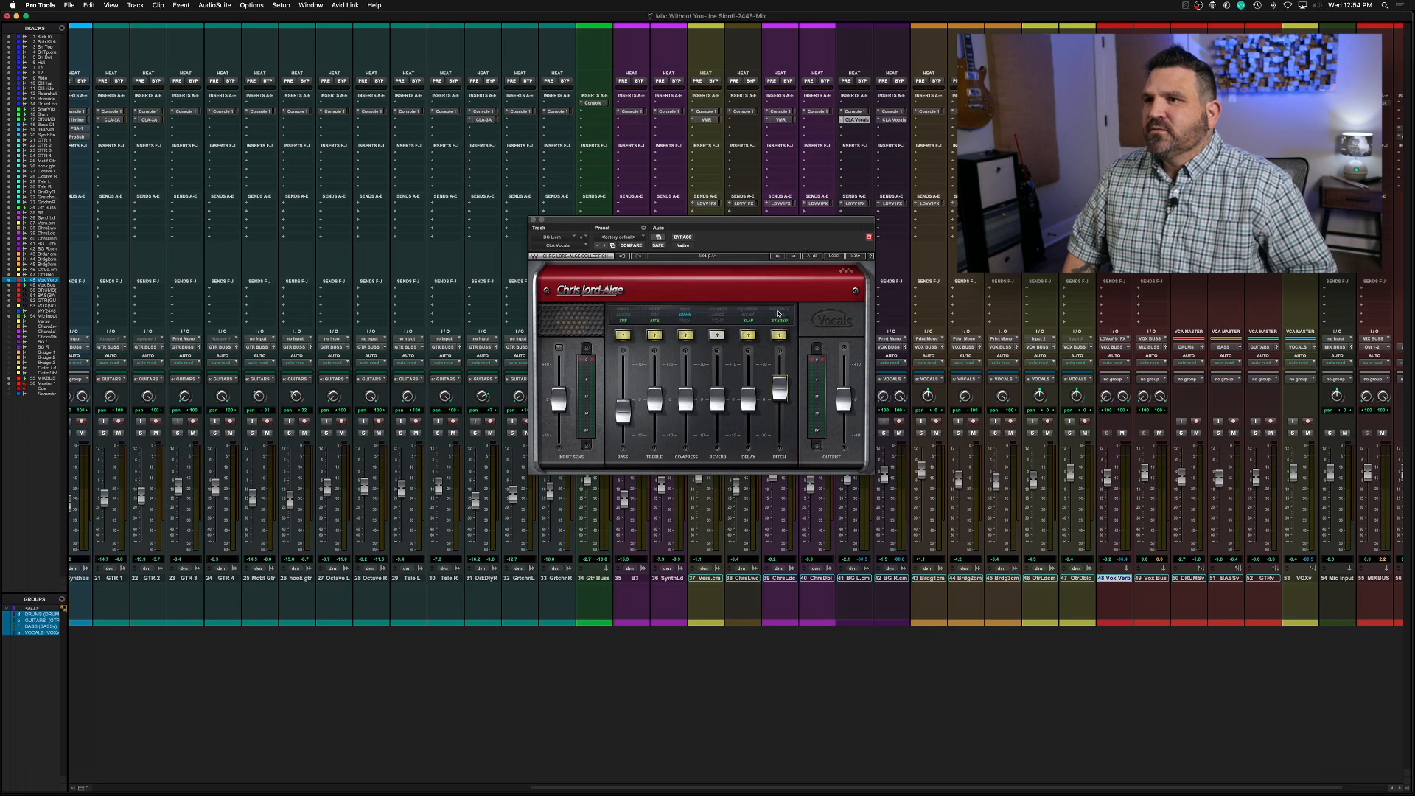
pyautogui.press('space')
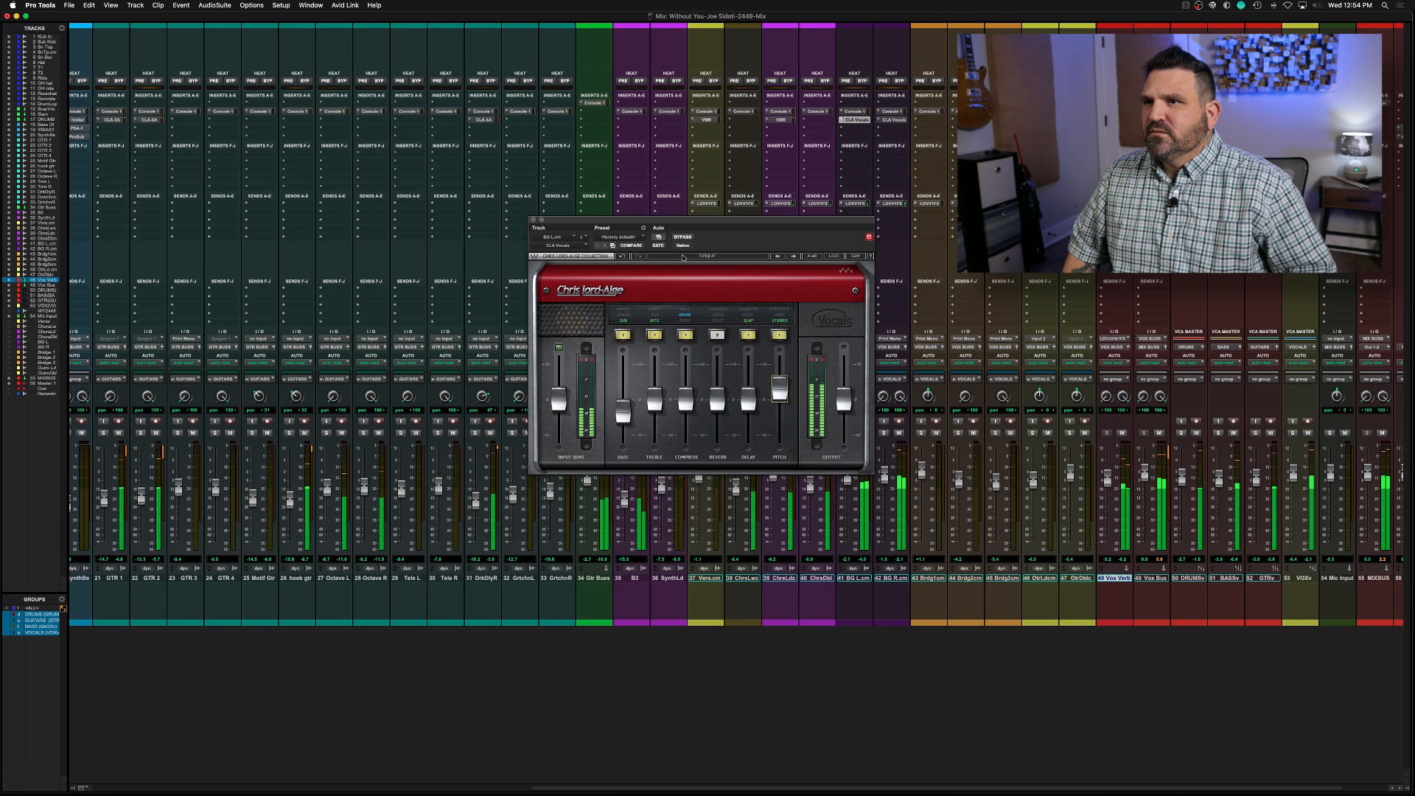
# Reopen CLA Vocals on BG L, move its window aside, raise the input sensitivity and lower the output slightly
pyautogui.click(534, 220)
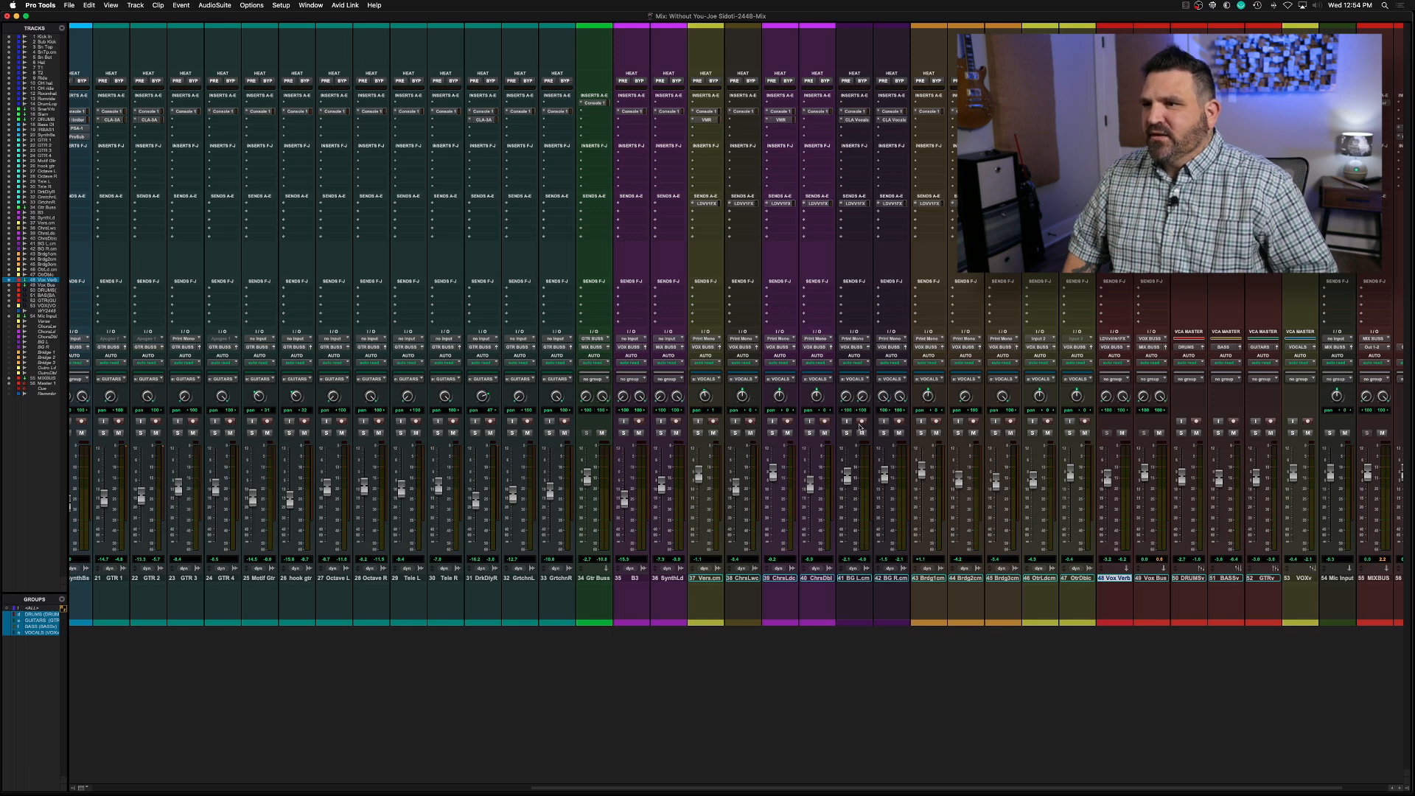
pyautogui.click(856, 120)
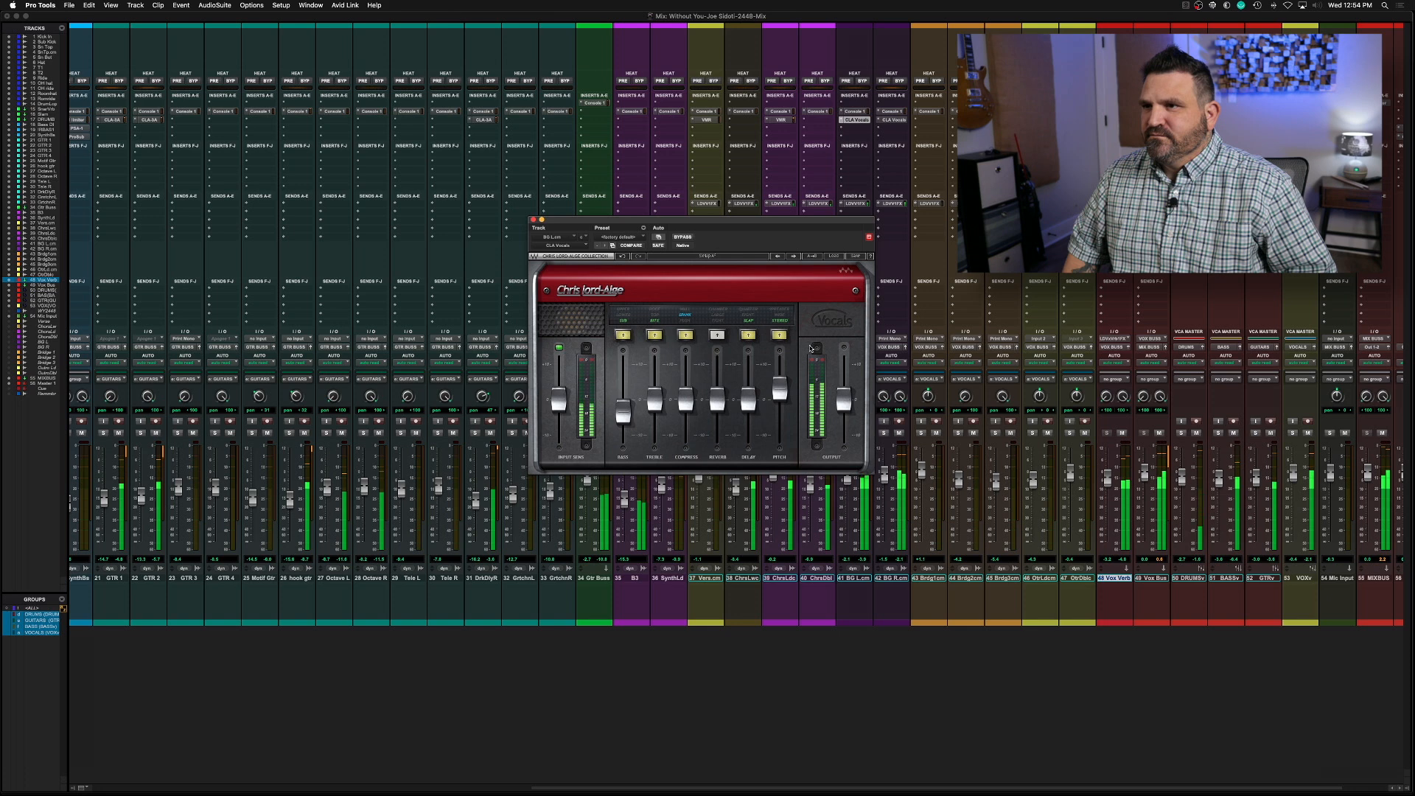
pyautogui.moveTo(605, 221); pyautogui.dragTo(387, 200)
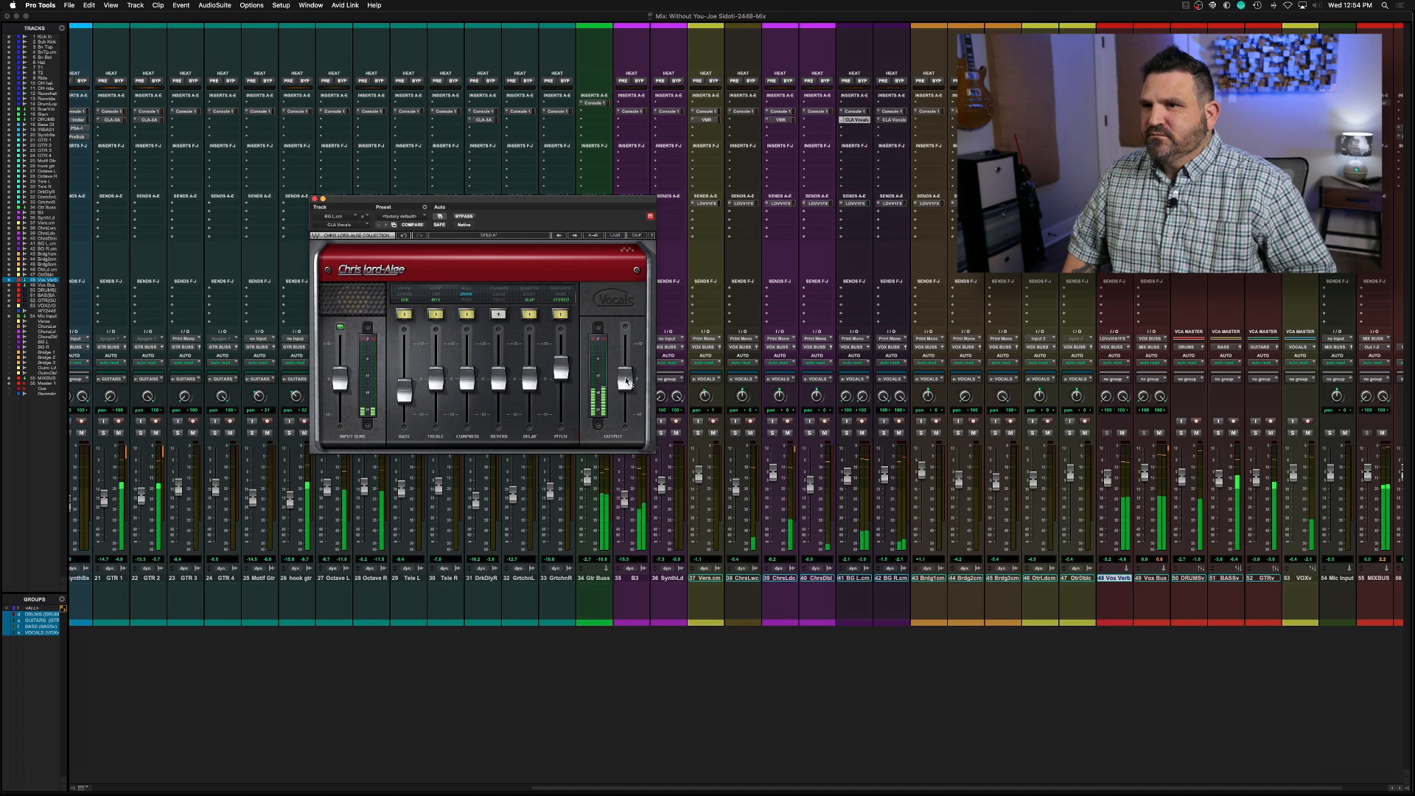
pyautogui.moveTo(629, 383); pyautogui.dragTo(625, 389)
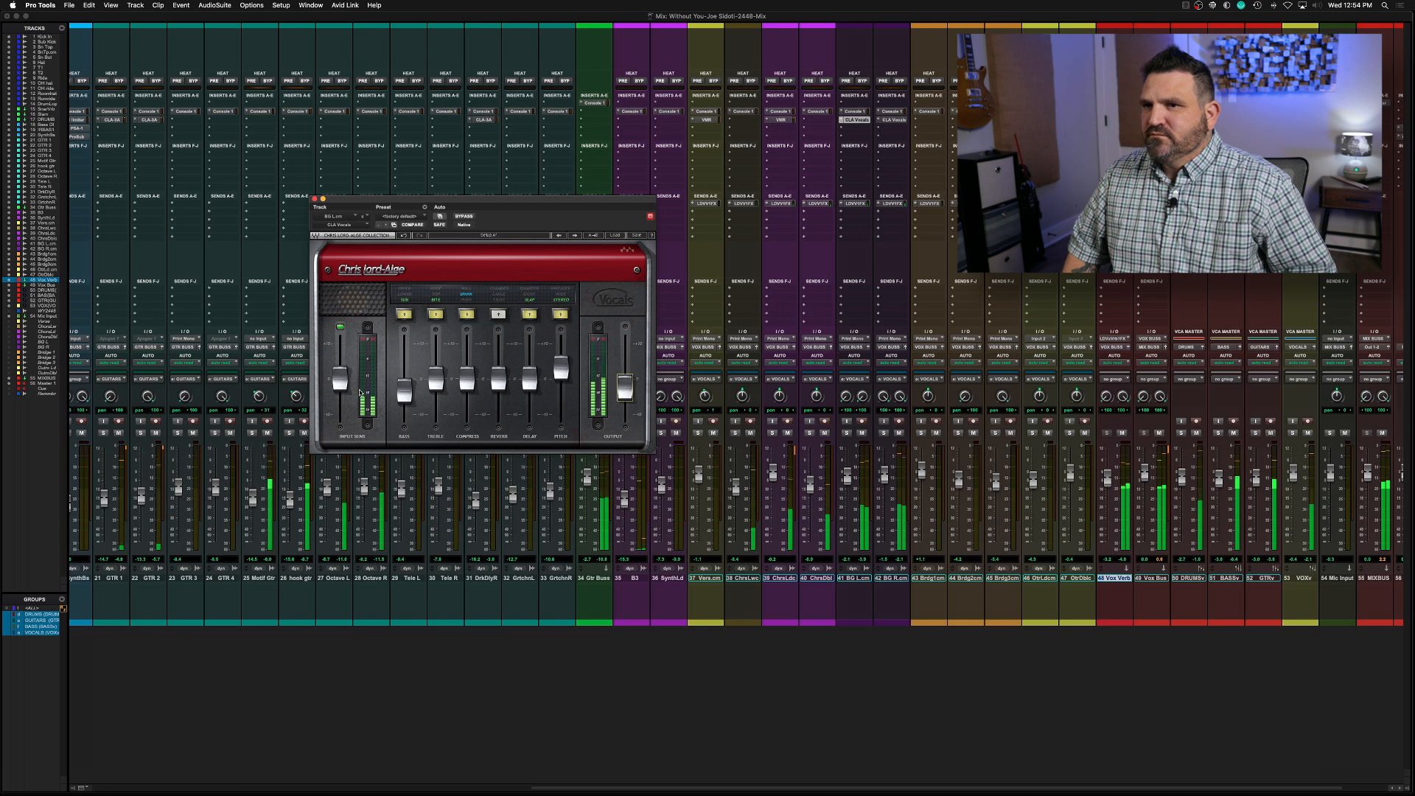
pyautogui.moveTo(340, 379); pyautogui.dragTo(341, 363)
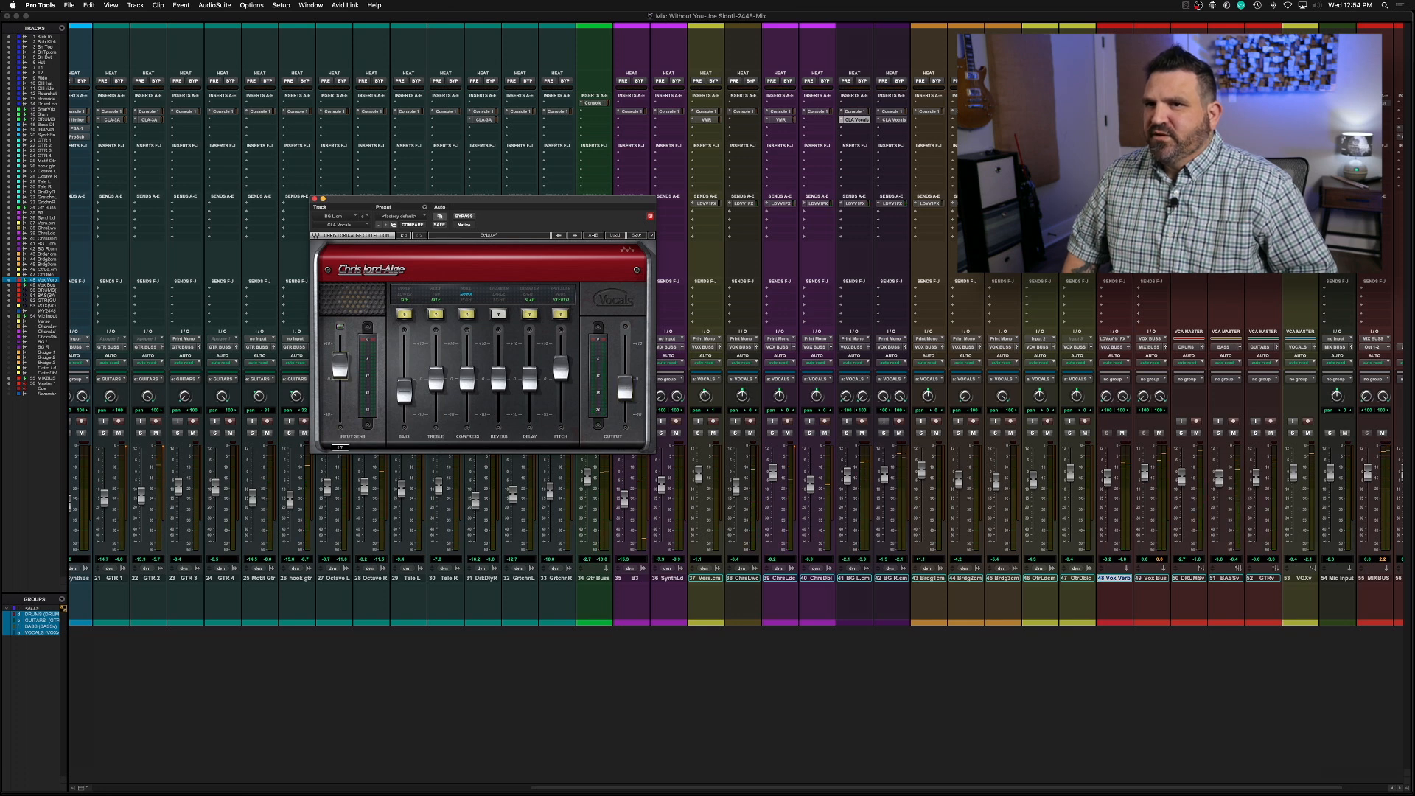
pyautogui.moveTo(623, 388); pyautogui.dragTo(625, 390)
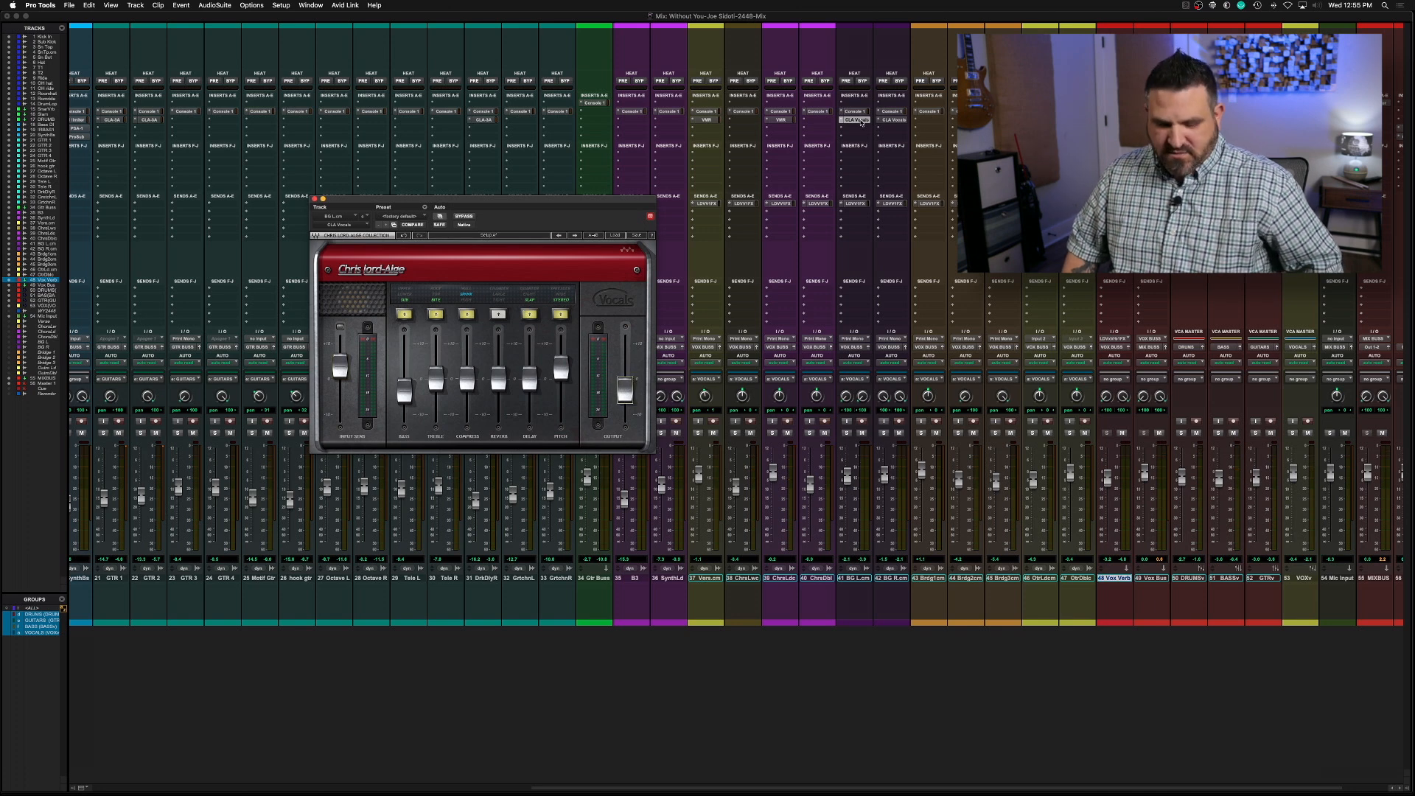
# Replace BG R's CLA Vocals with a copy of BG L's adjusted plug-in, open it and audition the mix
pyautogui.moveTo(892, 126); pyautogui.dragTo(892, 125)
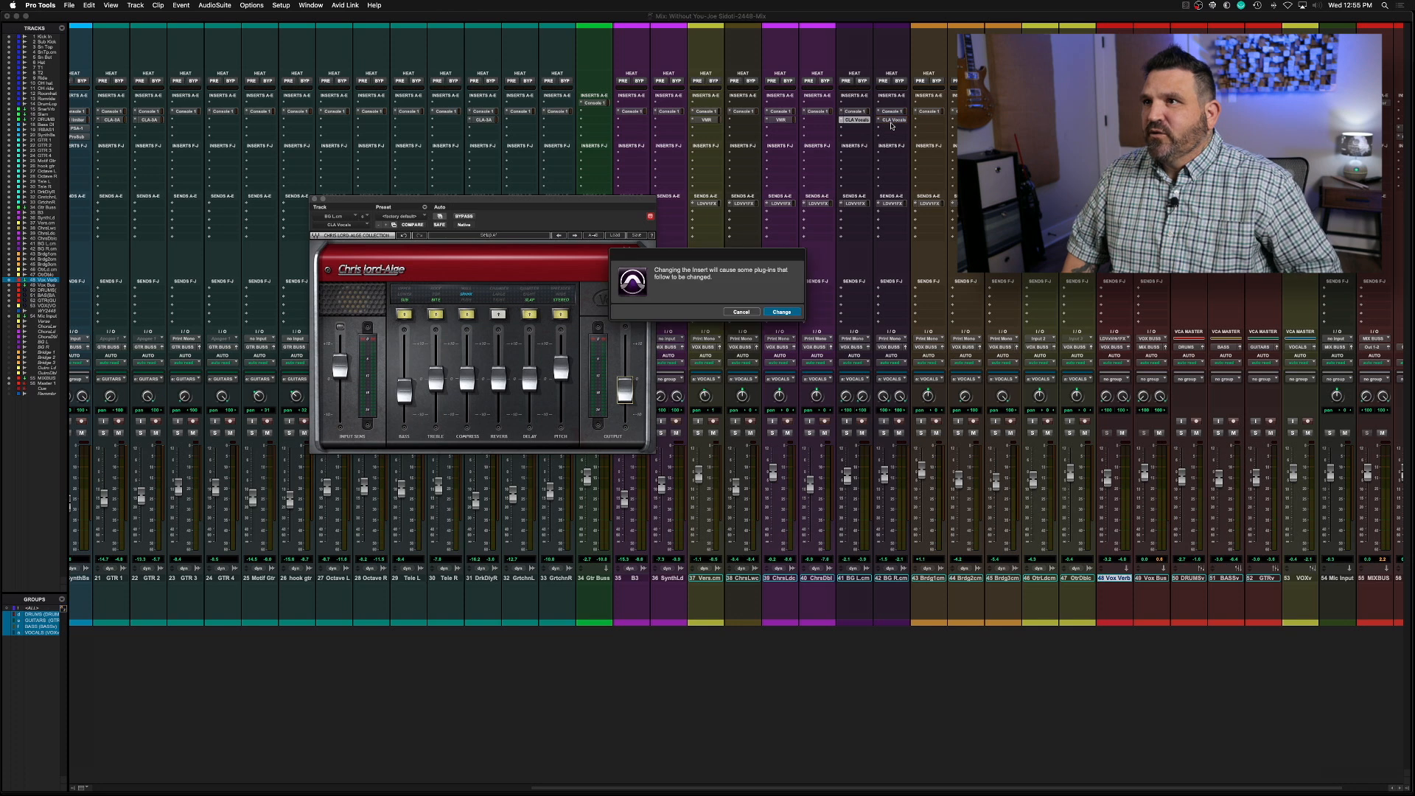
pyautogui.click(783, 312)
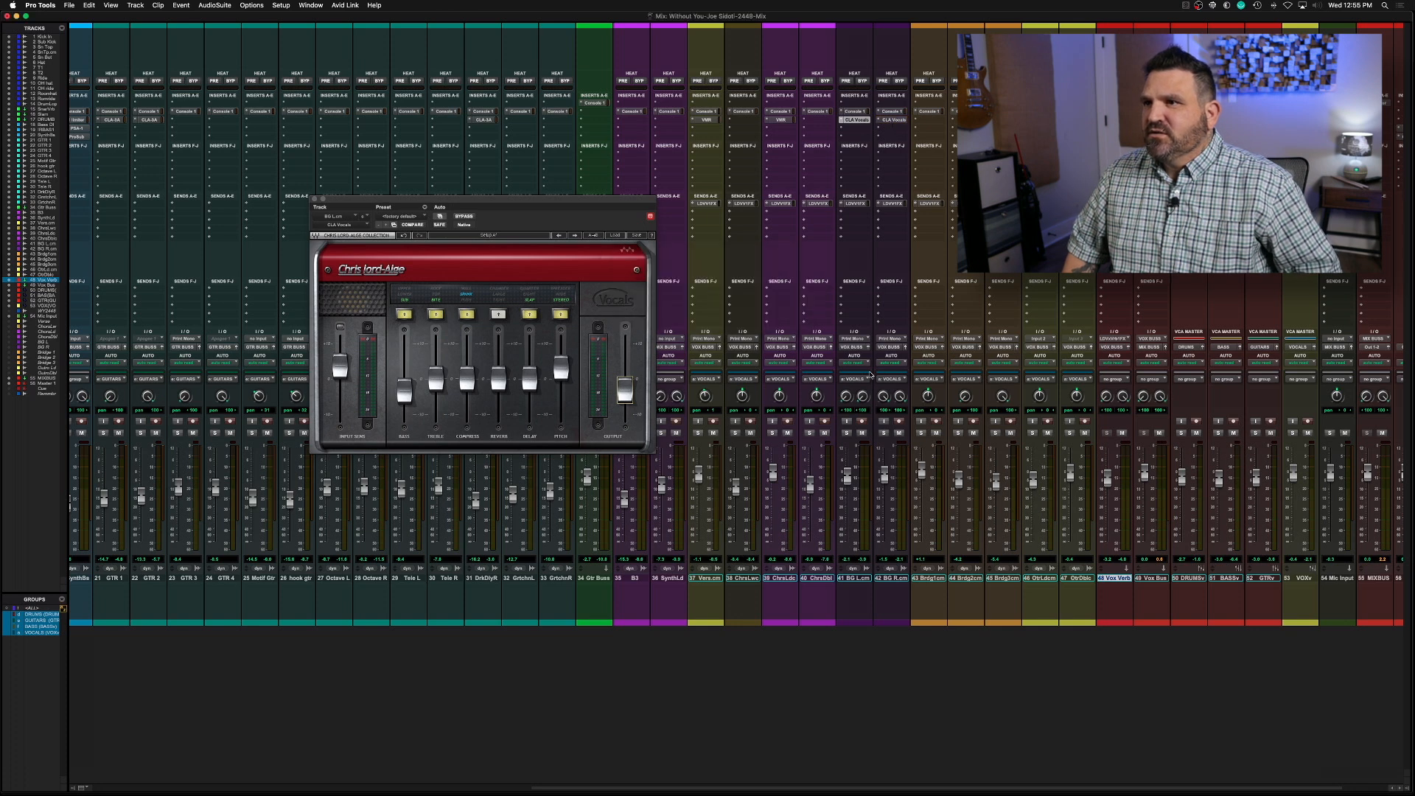
pyautogui.click(894, 120)
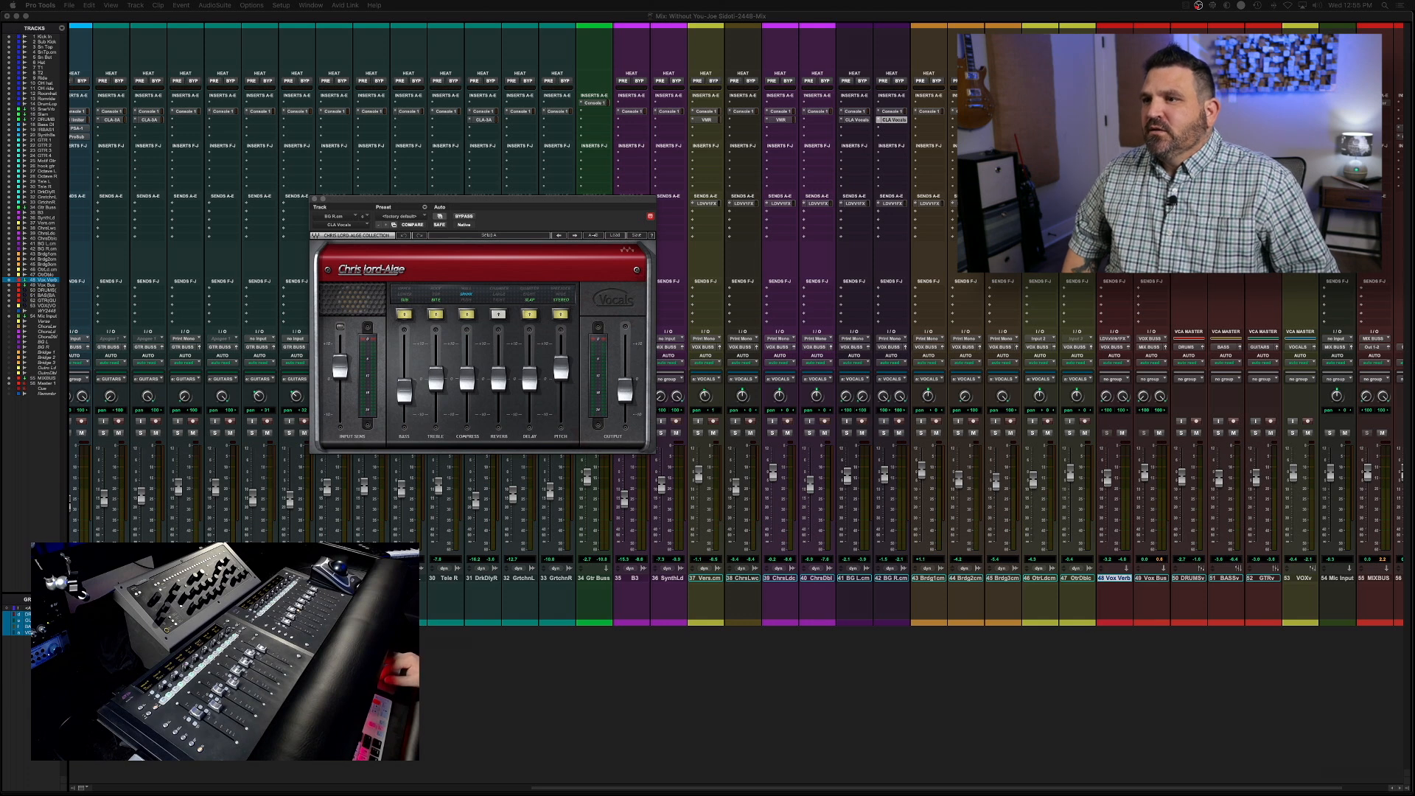
pyautogui.click(438, 623)
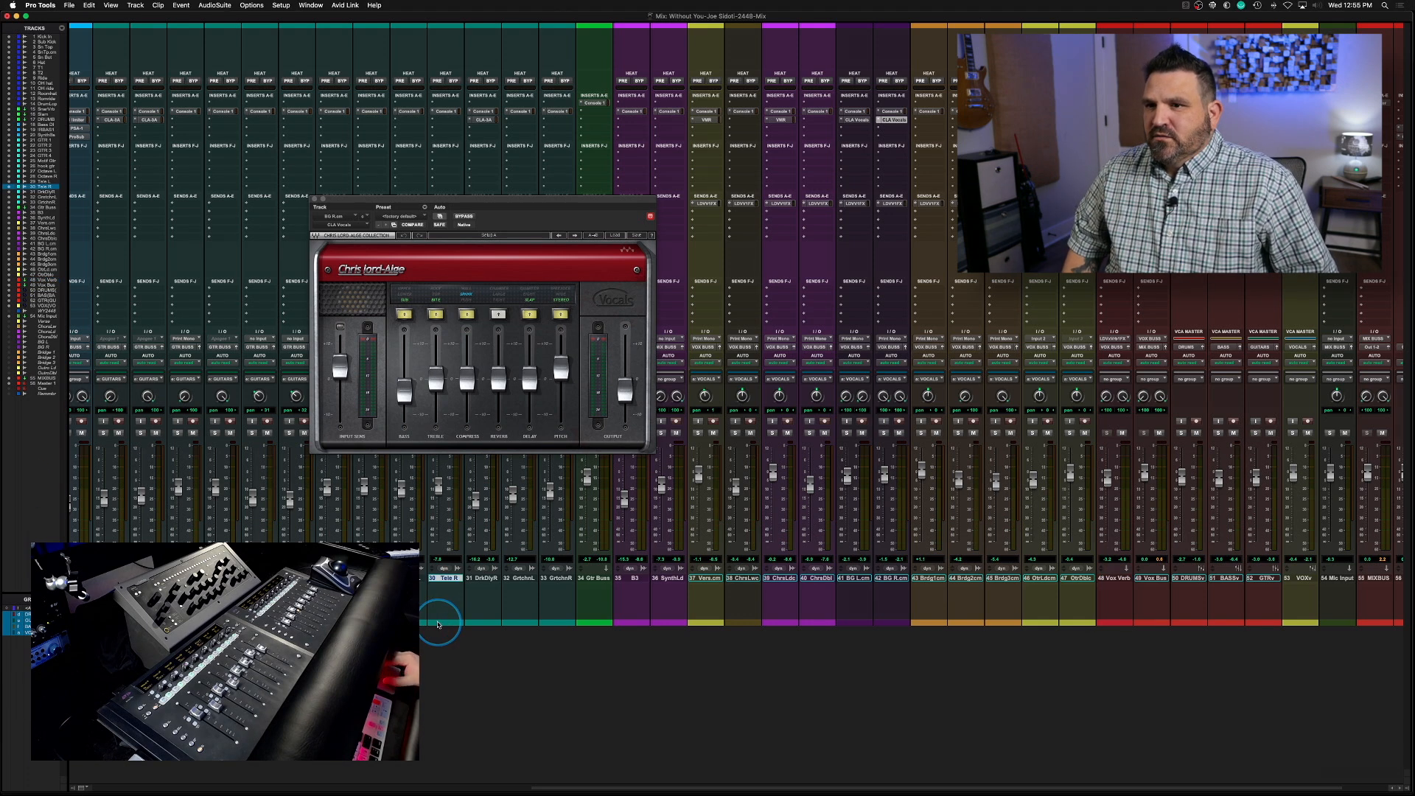
pyautogui.press('space')
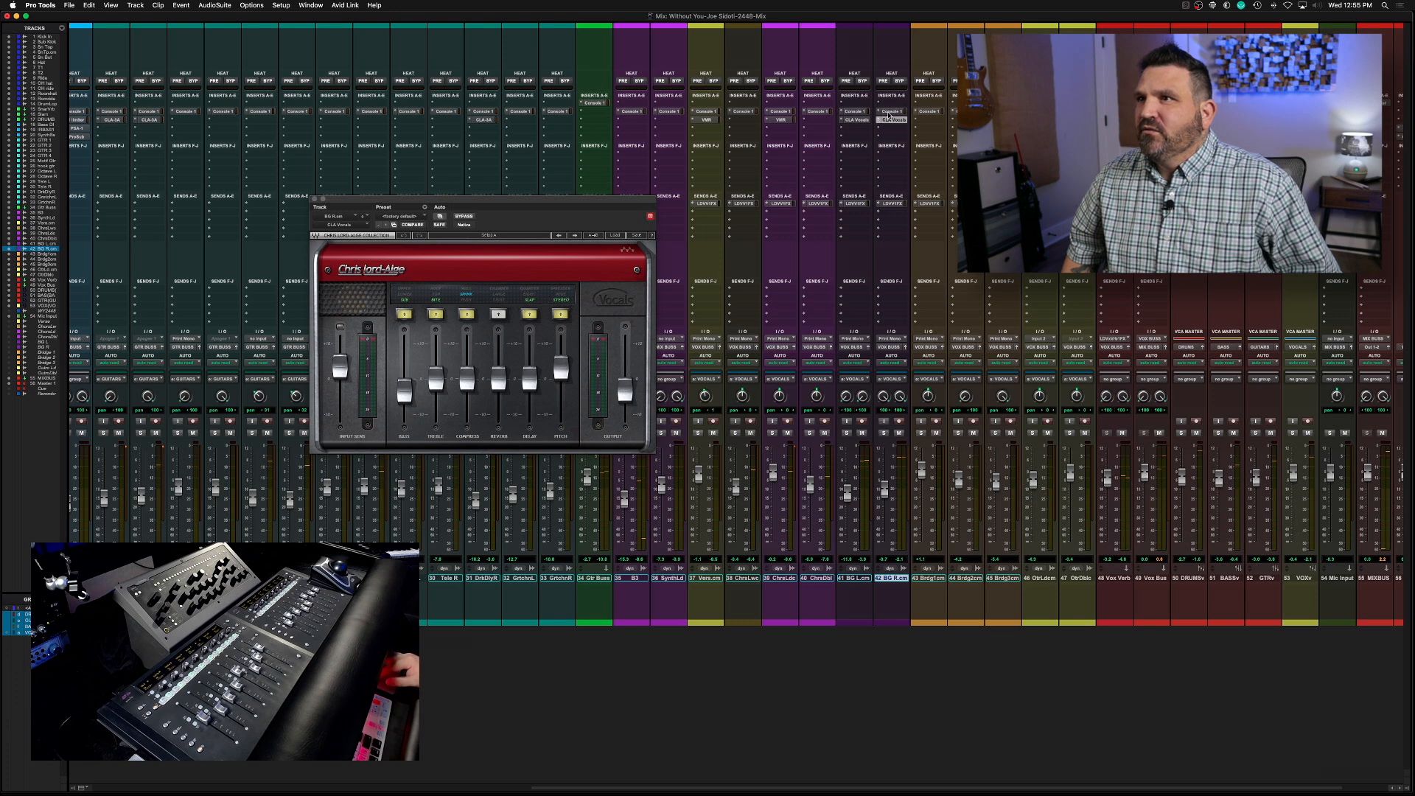
# Mute the reverb sends on both BG tracks, turn on reverb in BG L's CLA Vocals and audition the background vocals
pyautogui.keyDown('super'); pyautogui.click(897, 204); pyautogui.keyUp('super')
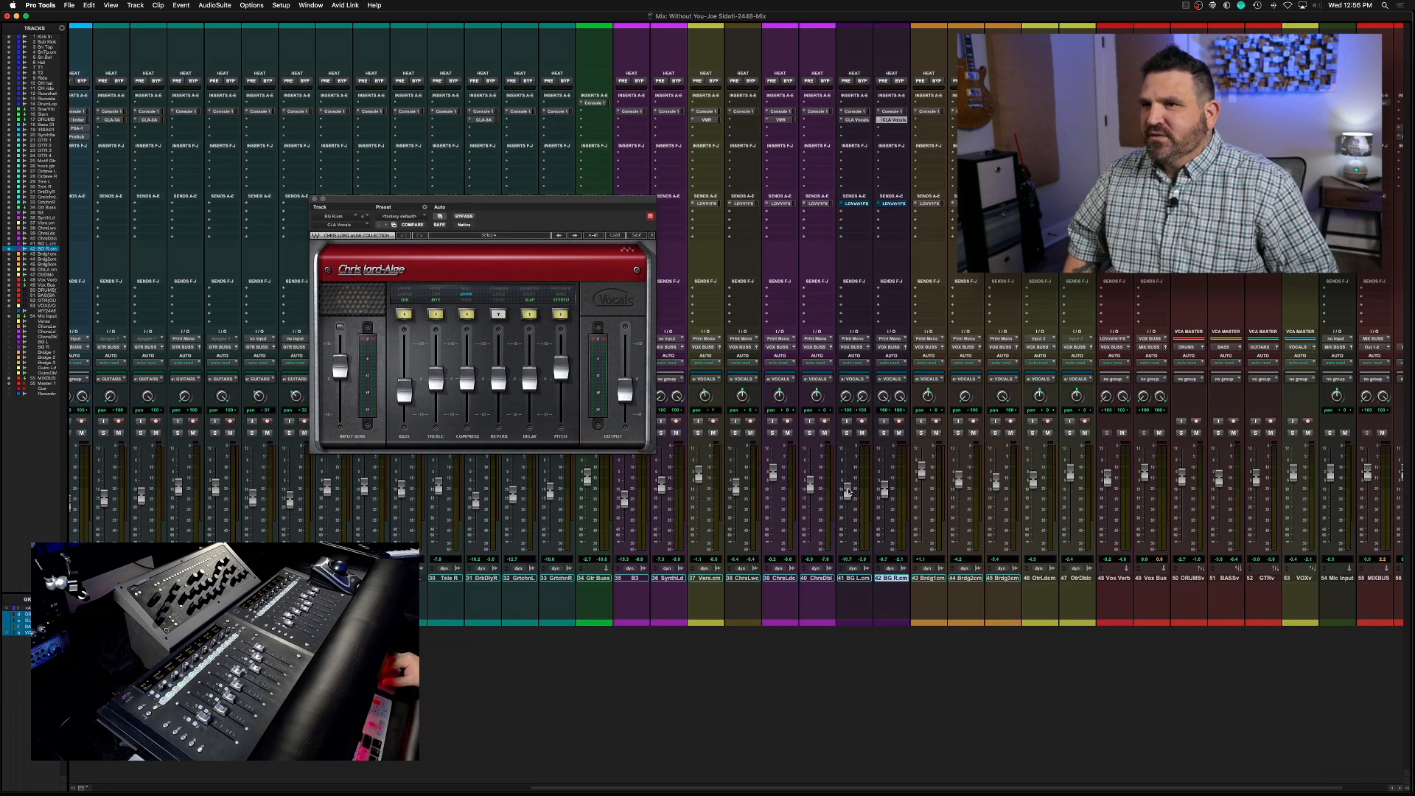
pyautogui.click(315, 199)
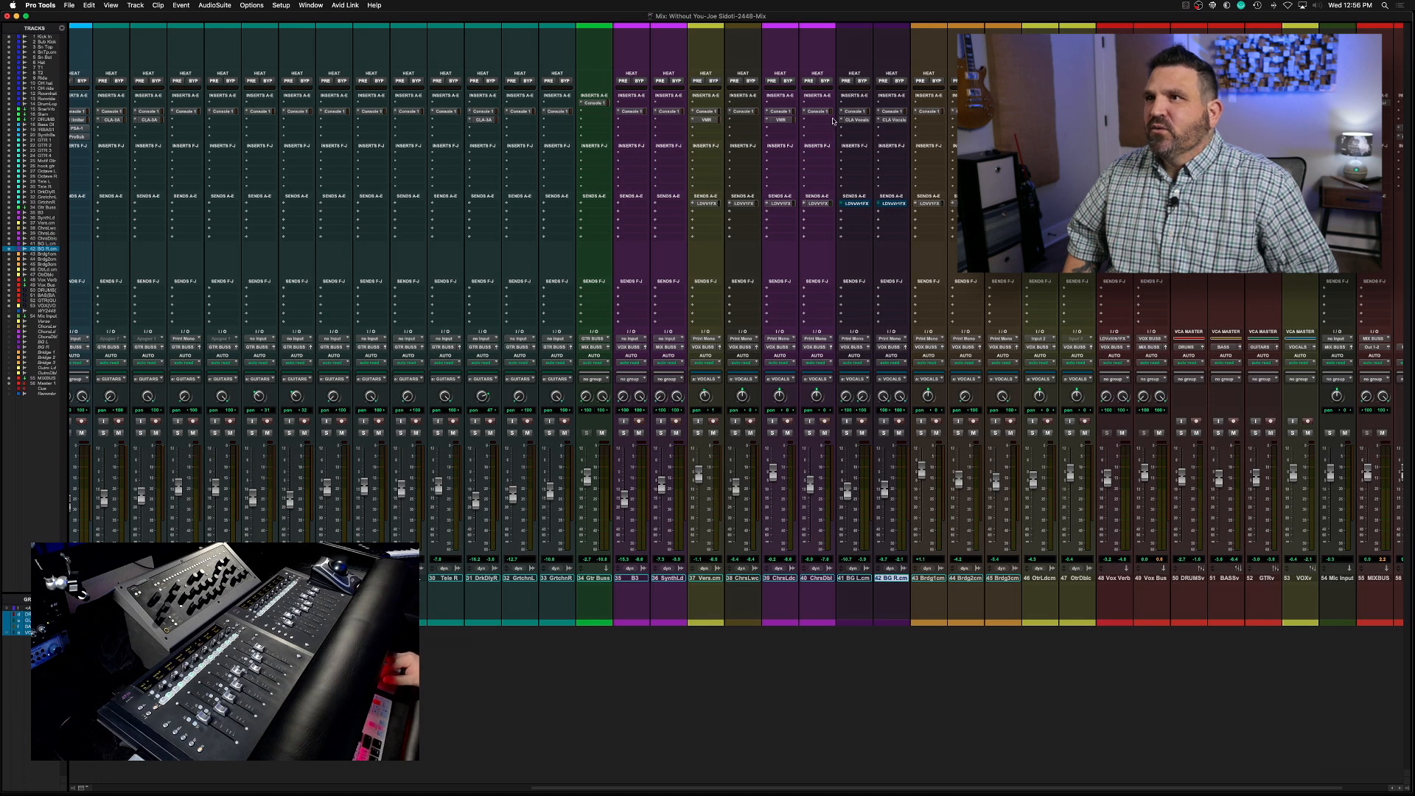
pyautogui.click(857, 120)
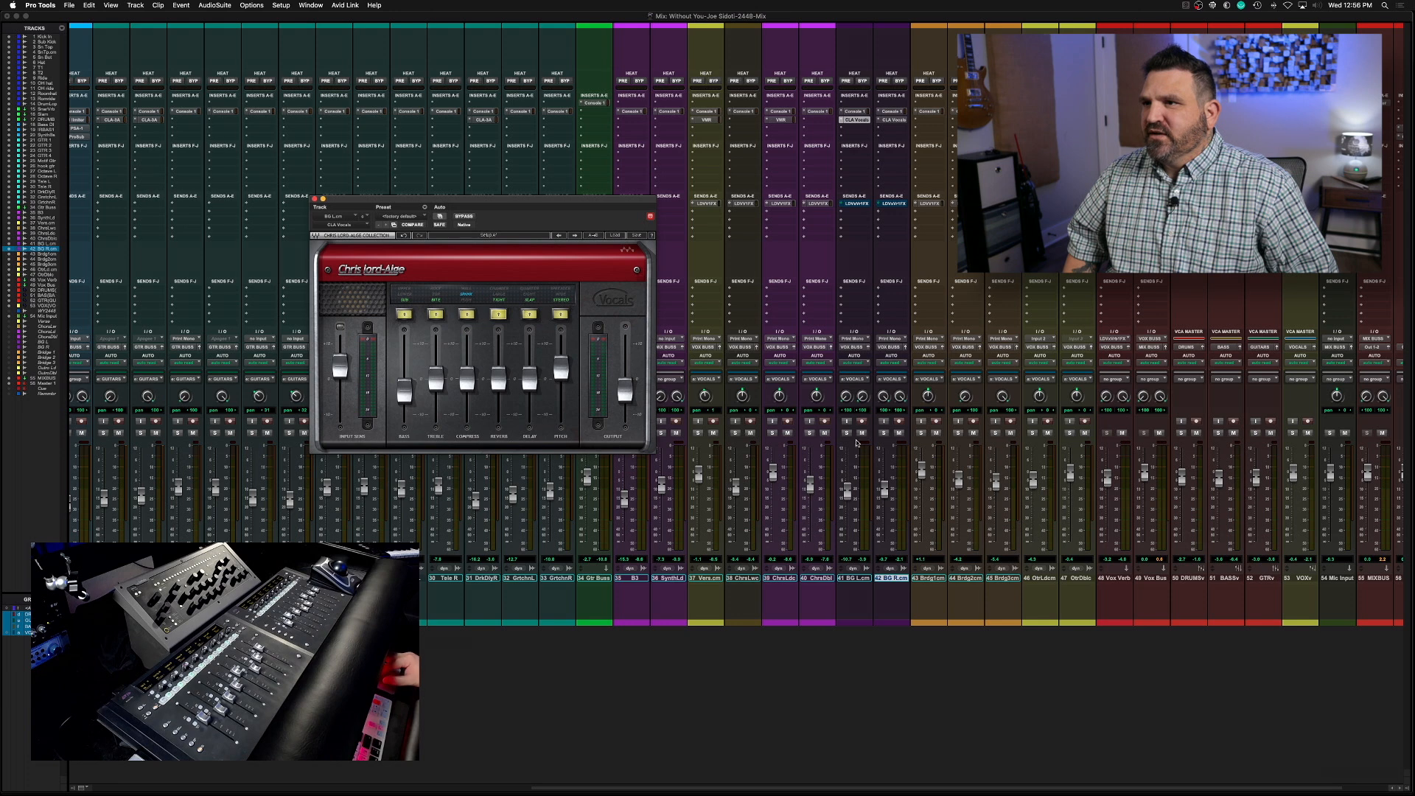
pyautogui.press('space')
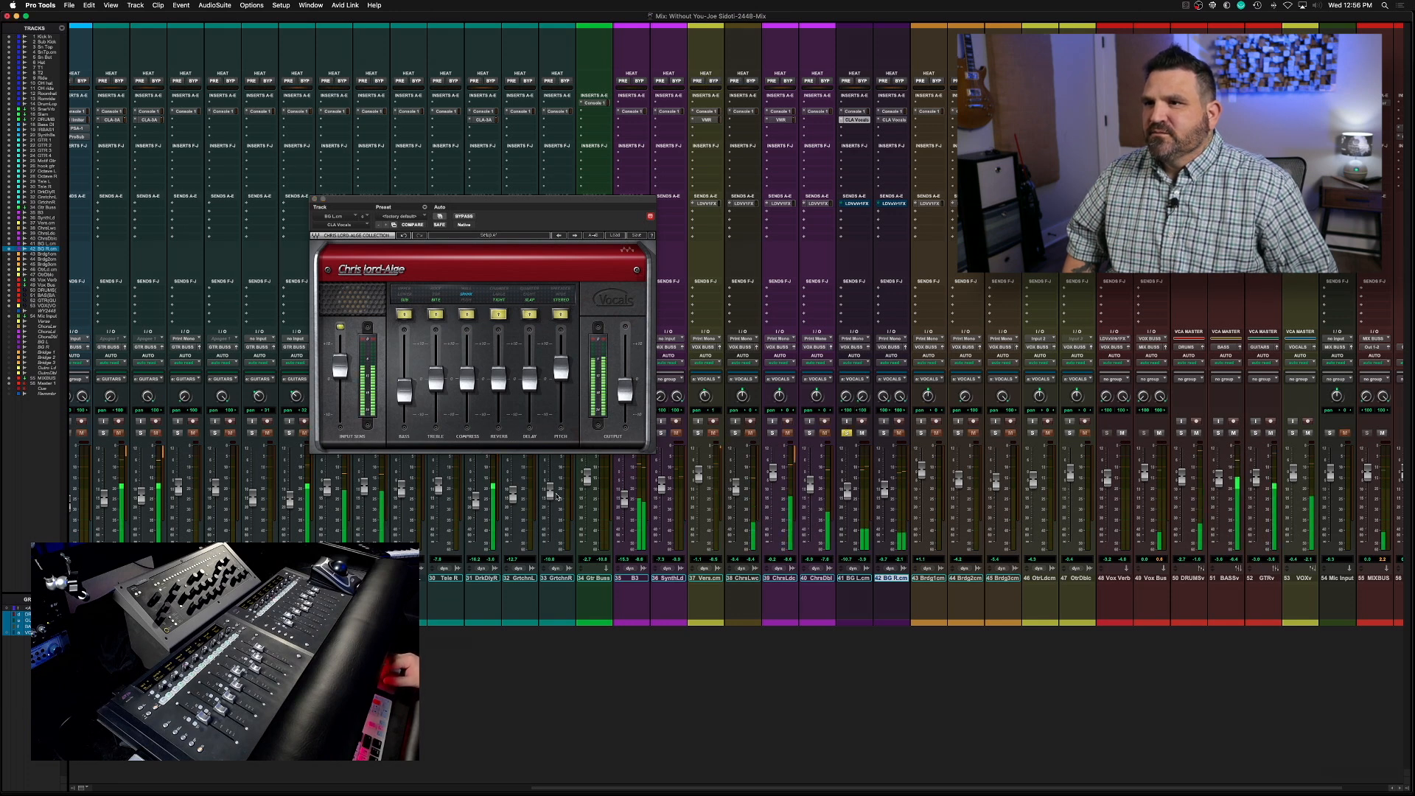
# In BG L's CLA Vocals, raise reverb slightly, lower bass, switch treble to Top, and nudge treble and pitch up while auditioning
pyautogui.moveTo(499, 374); pyautogui.dragTo(499, 368)
pyautogui.moveTo(405, 391); pyautogui.dragTo(405, 416)
pyautogui.click(436, 314)
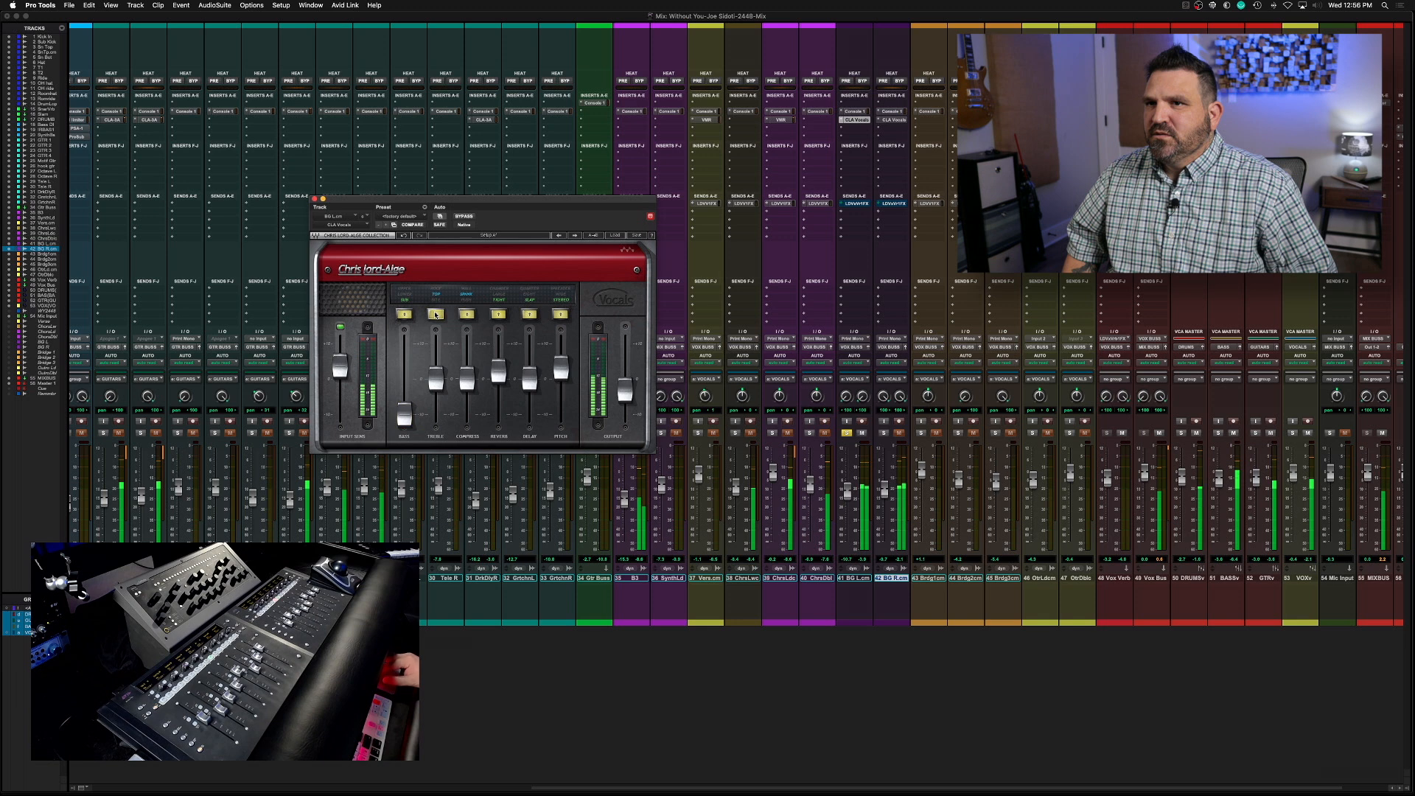
pyautogui.moveTo(435, 379); pyautogui.dragTo(435, 376)
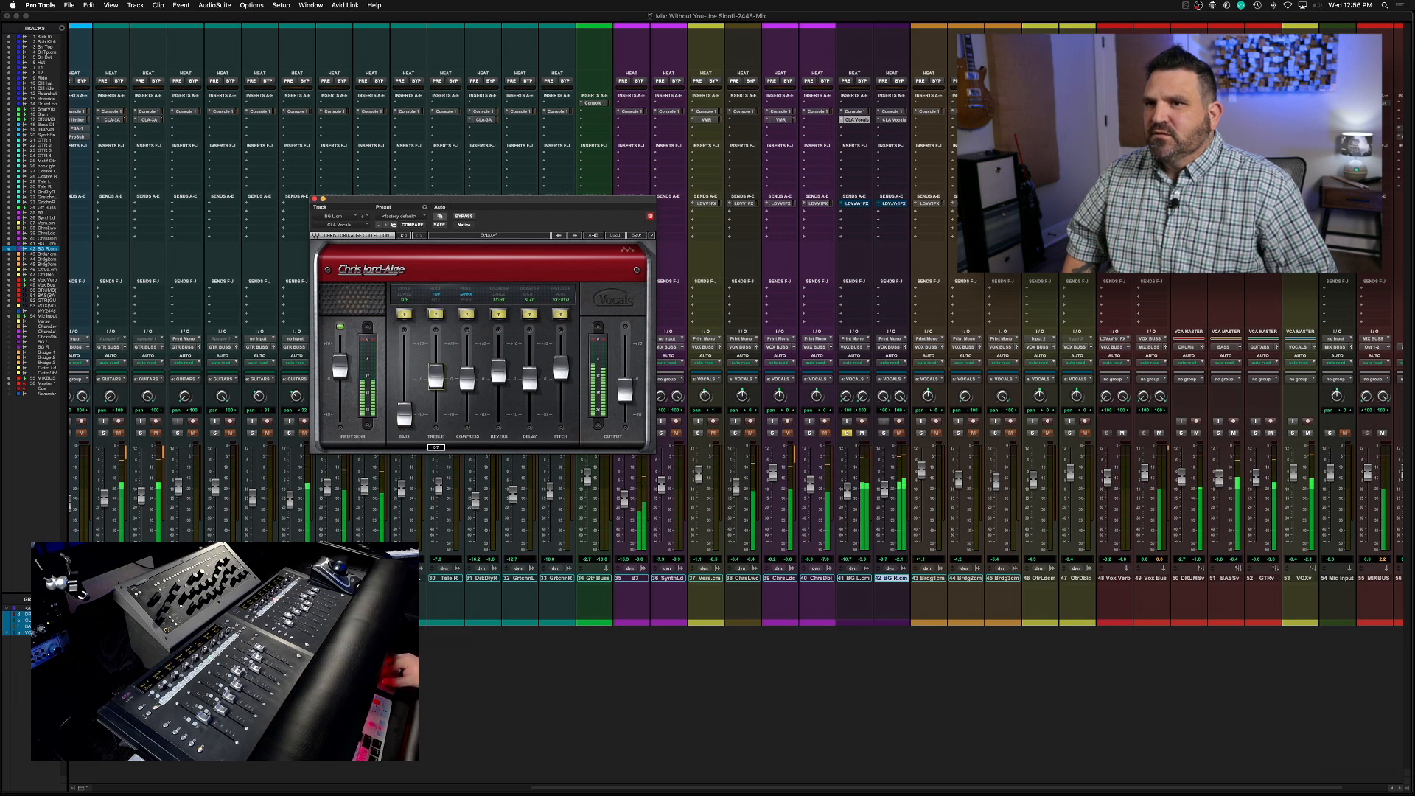
pyautogui.moveTo(568, 368); pyautogui.dragTo(568, 363)
pyautogui.press('space')
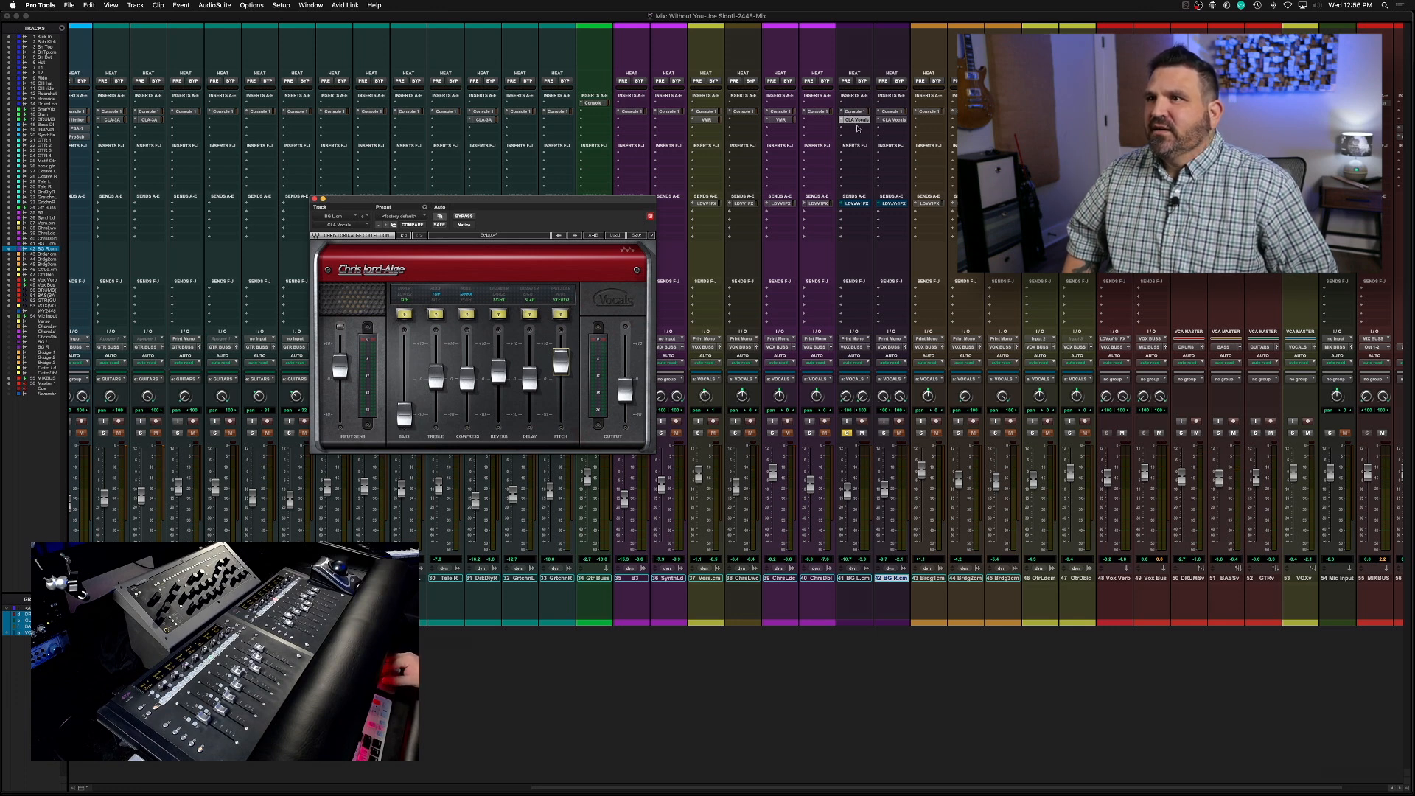
# Replace BG R's CLA Vocals with a copy of BG L's adjusted plug-in and audition the background vocals
pyautogui.moveTo(858, 121); pyautogui.dragTo(889, 121)
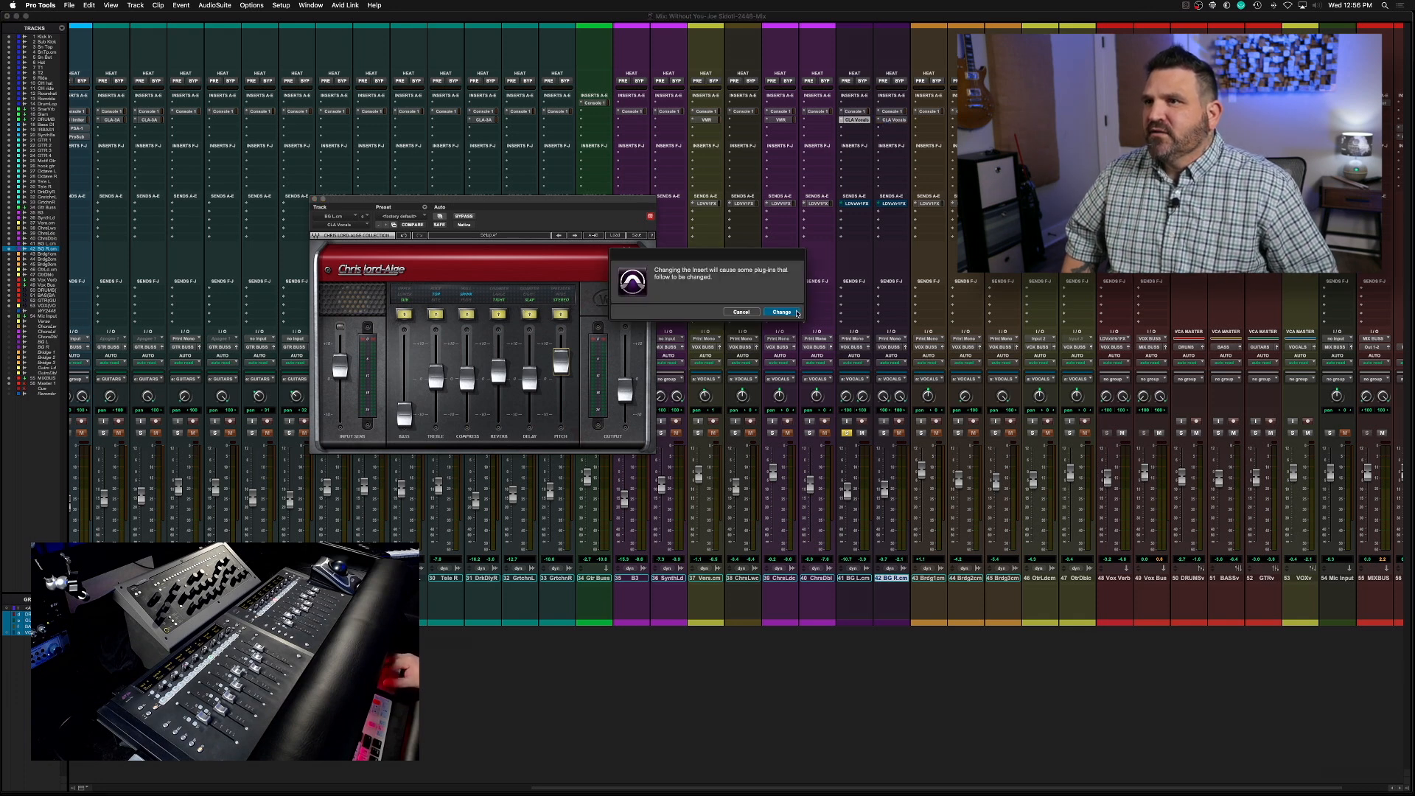
pyautogui.click(797, 313)
pyautogui.press('space')
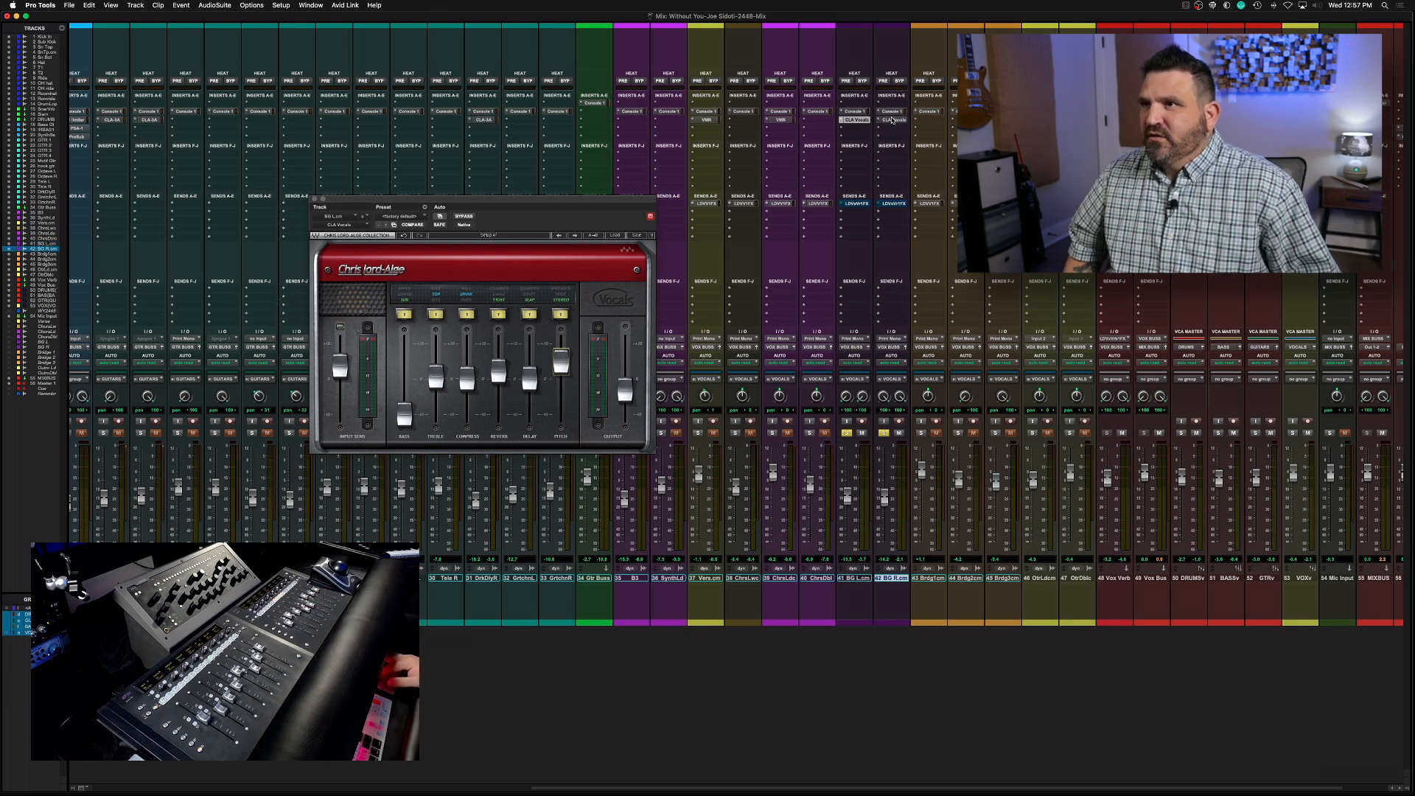
# Raise the compression in BG R's CLA Vocals and the treble in BG L's CLA Vocals slightly
pyautogui.click(892, 120)
pyautogui.click(469, 379)
pyautogui.moveTo(467, 376); pyautogui.dragTo(468, 366)
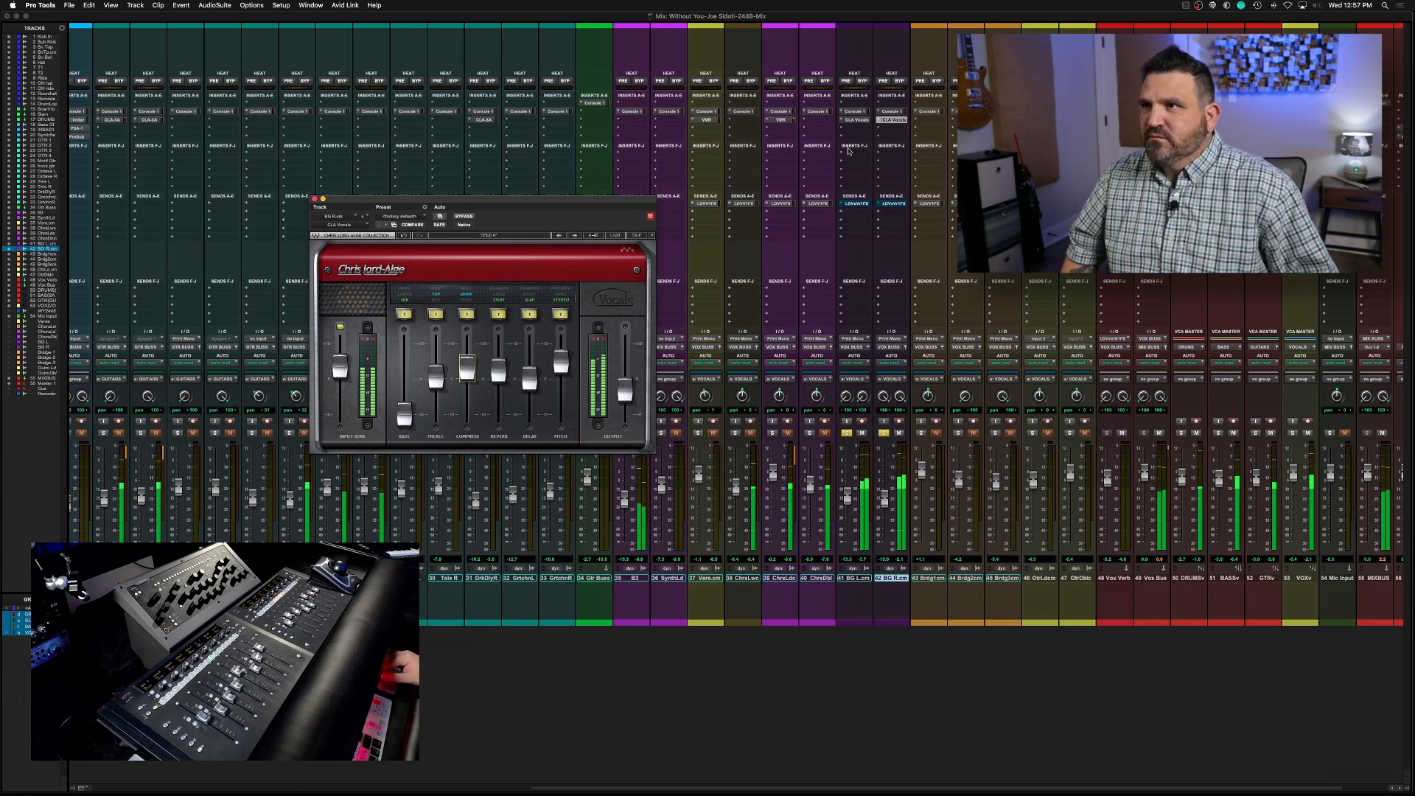
pyautogui.click(857, 119)
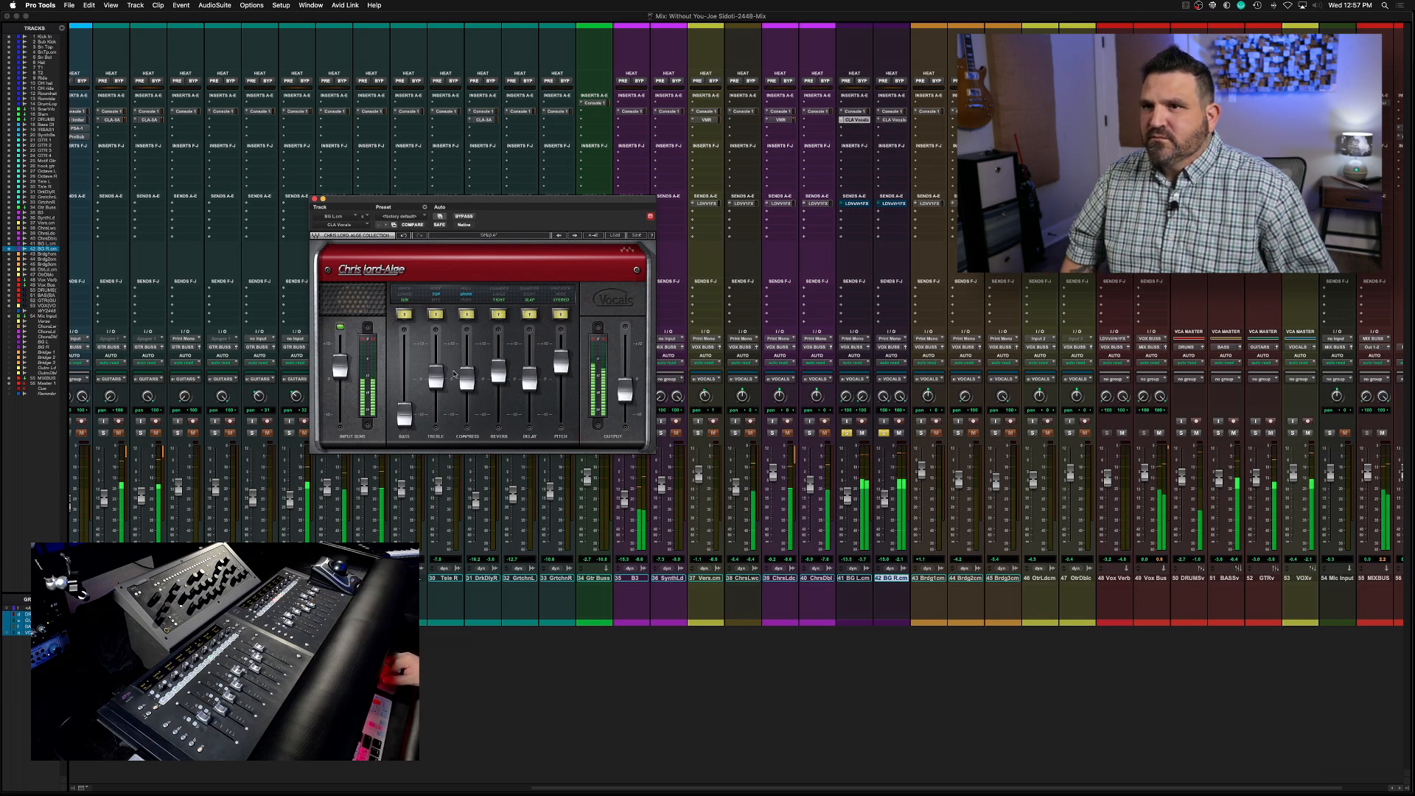
pyautogui.moveTo(433, 384); pyautogui.dragTo(433, 373)
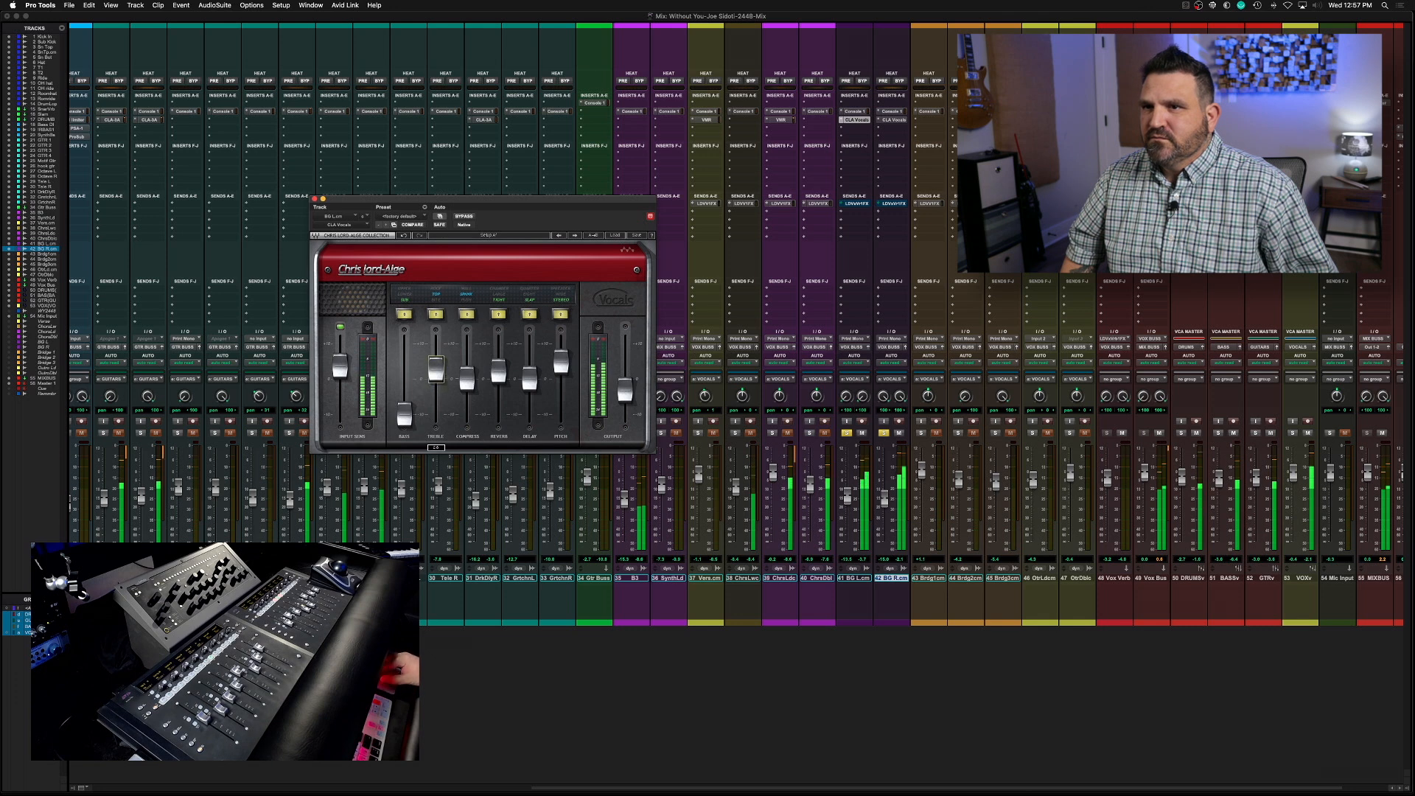
# Audition the mix, clear the solos on the BG tracks and close the CLA Vocals window
pyautogui.press('space')
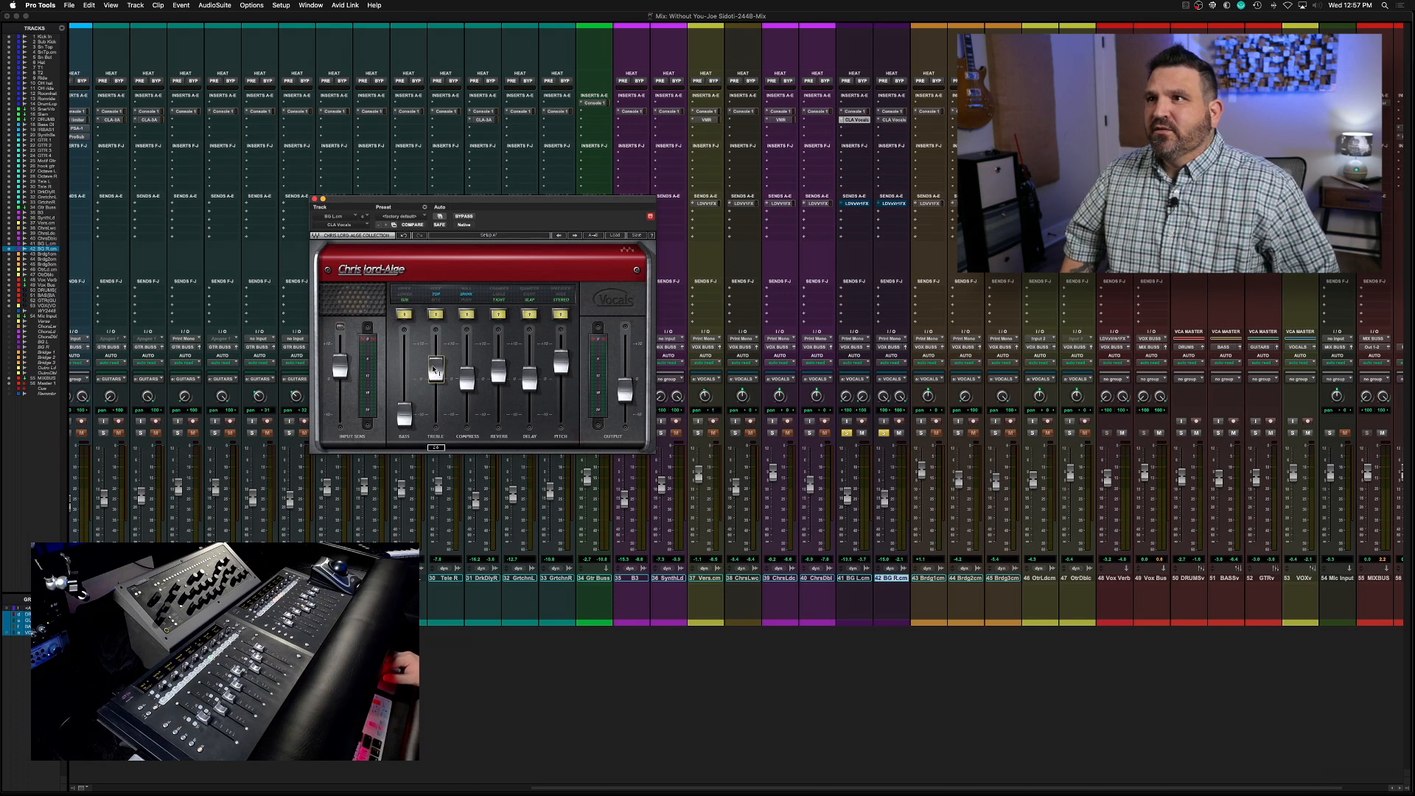
pyautogui.press('space')
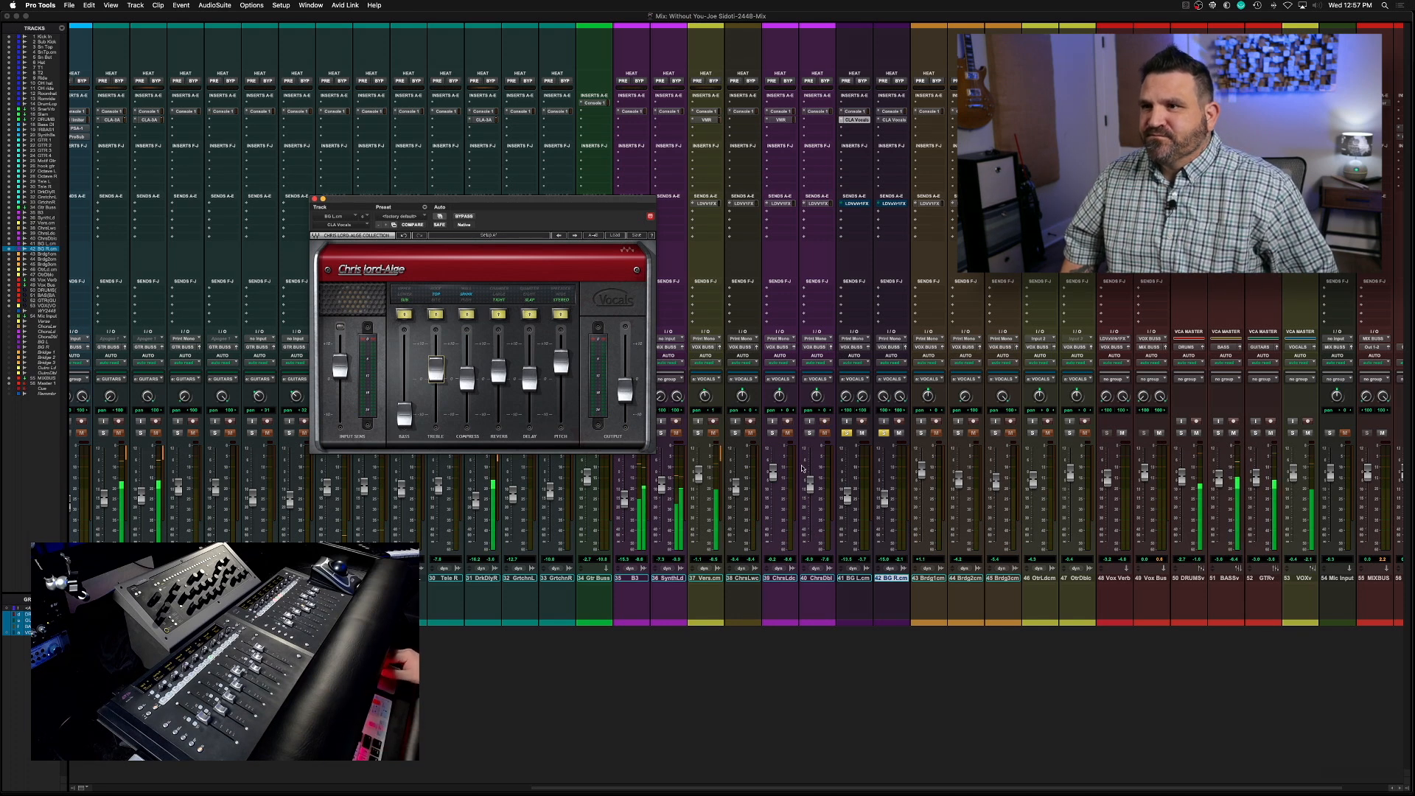
pyautogui.keyDown('alt'); pyautogui.click(846, 433); pyautogui.keyUp('alt')
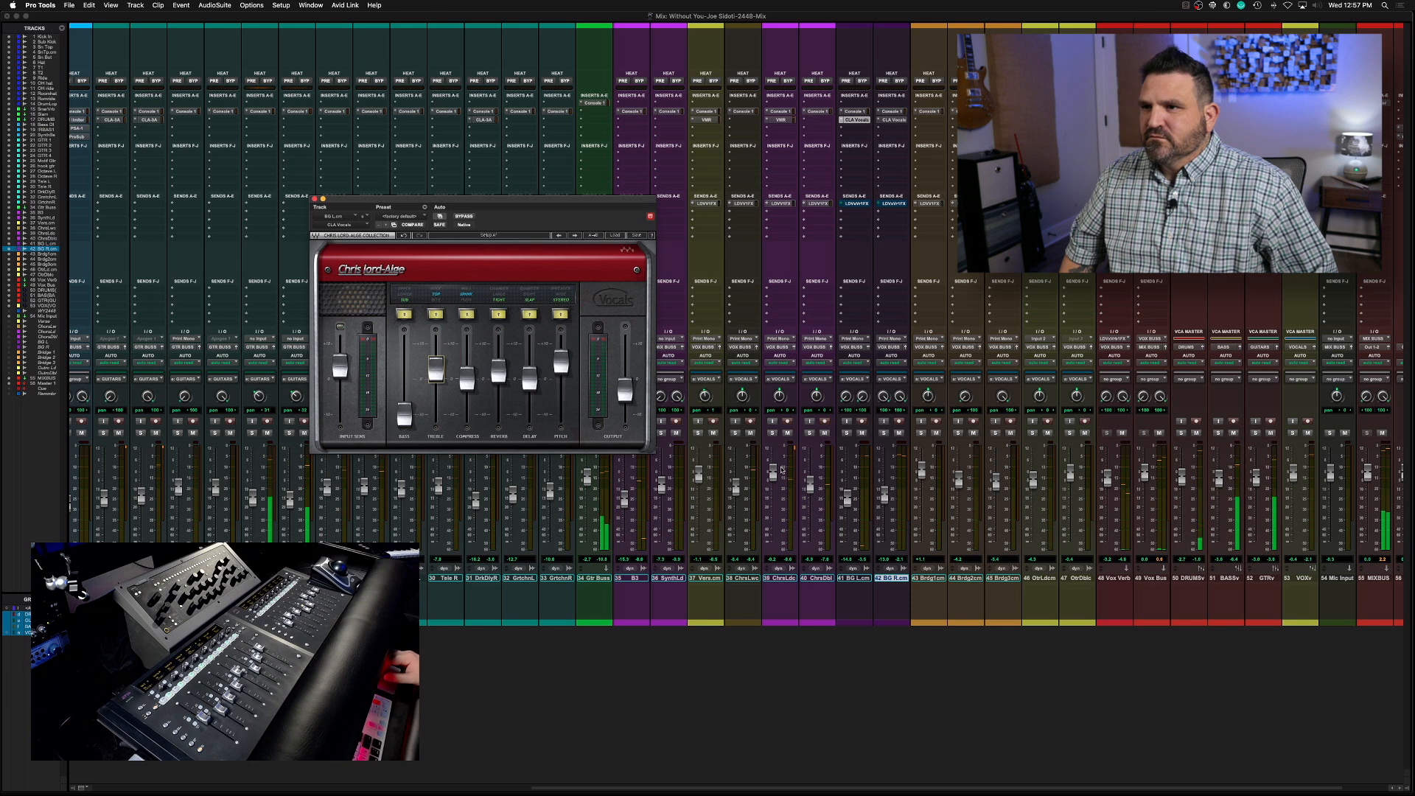
pyautogui.click(314, 200)
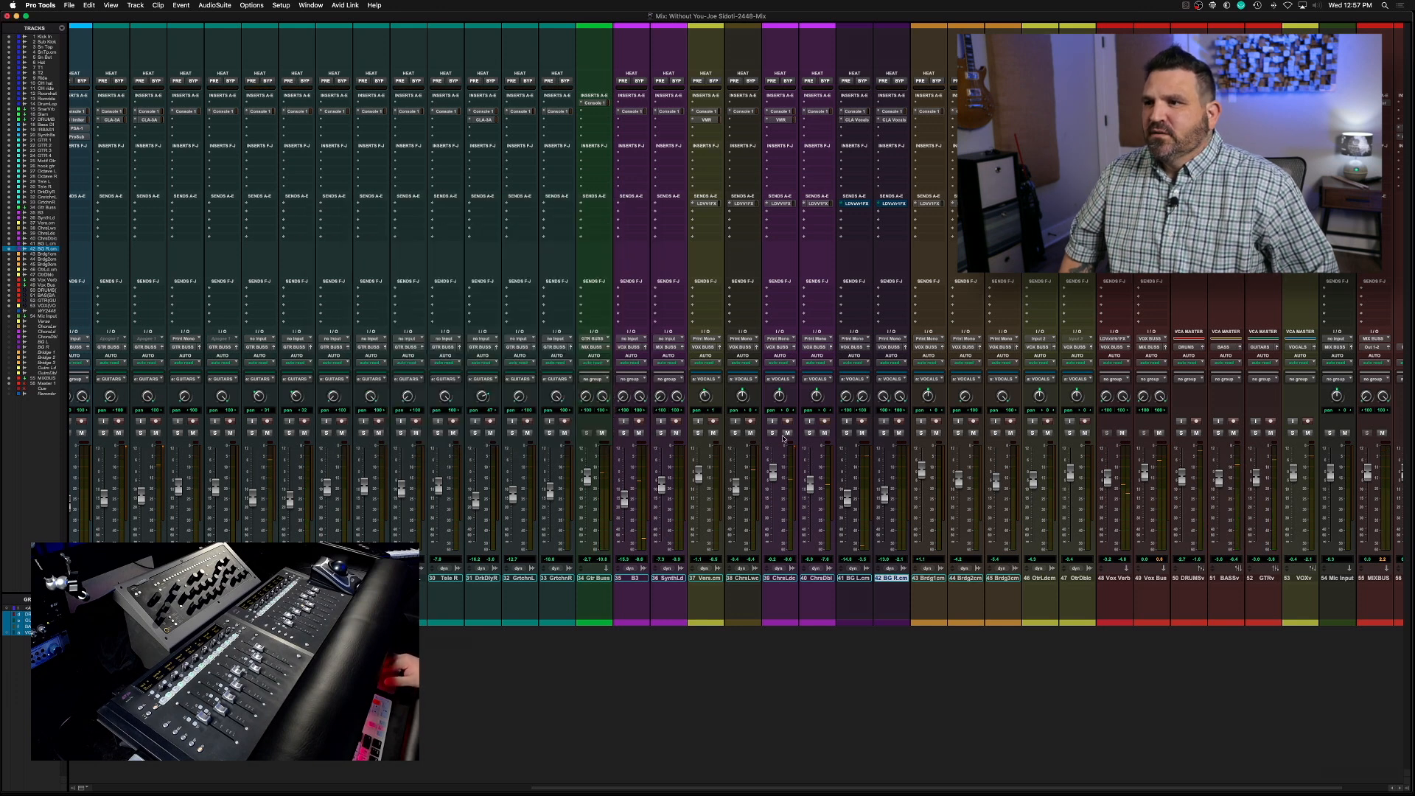
# Create a stereo aux input track named 1/8 after the Vox Verb track
pyautogui.click(1113, 579)
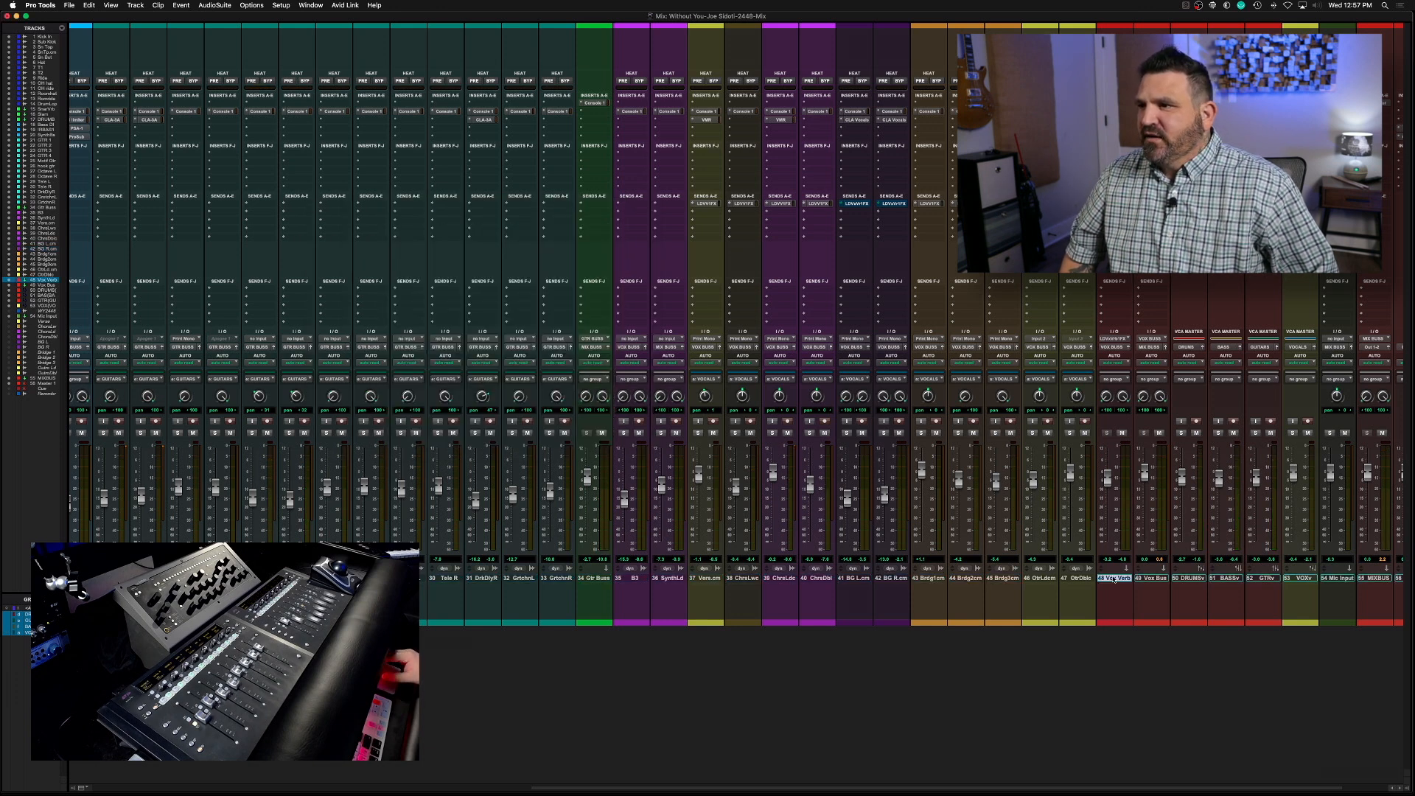
pyautogui.press('super+shift+n')
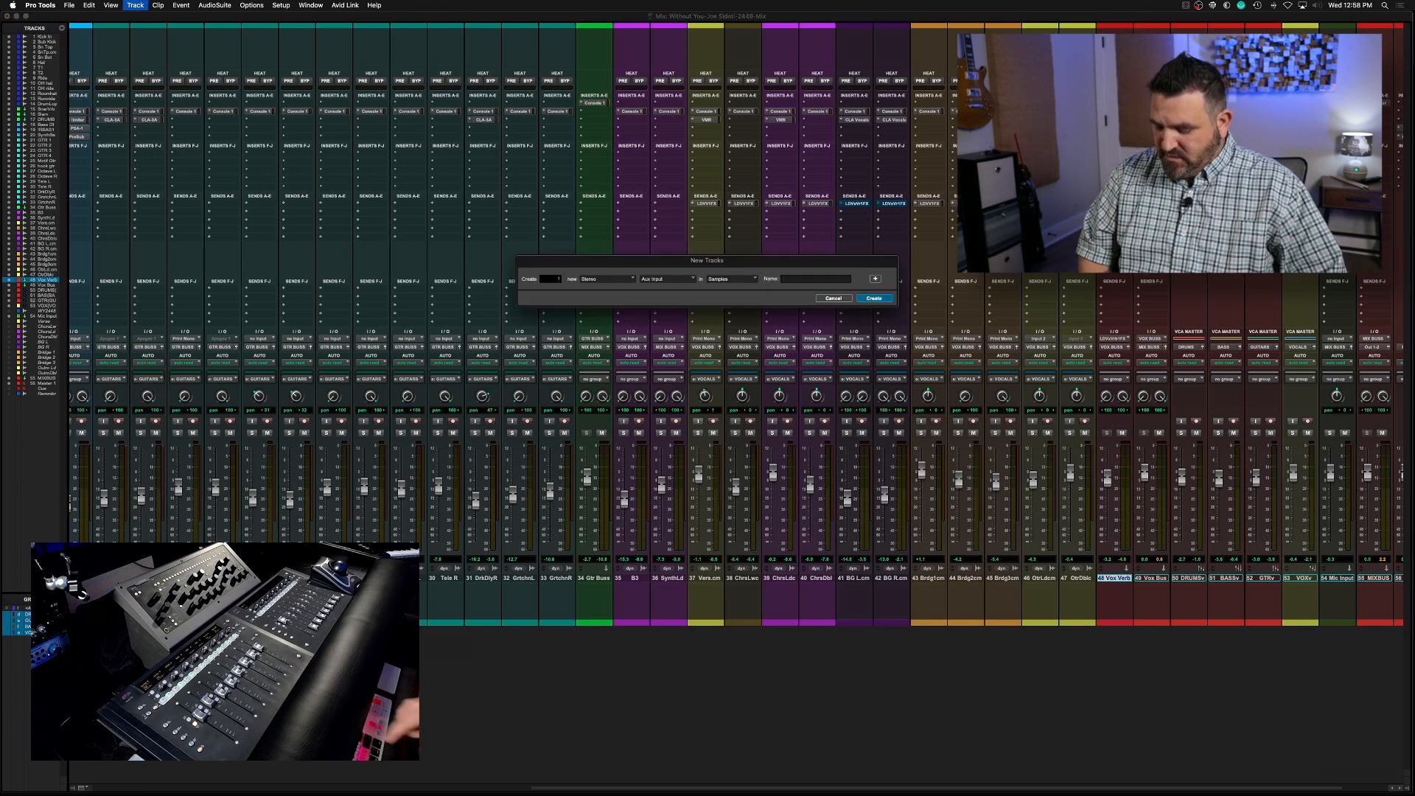
pyautogui.write('1/8')
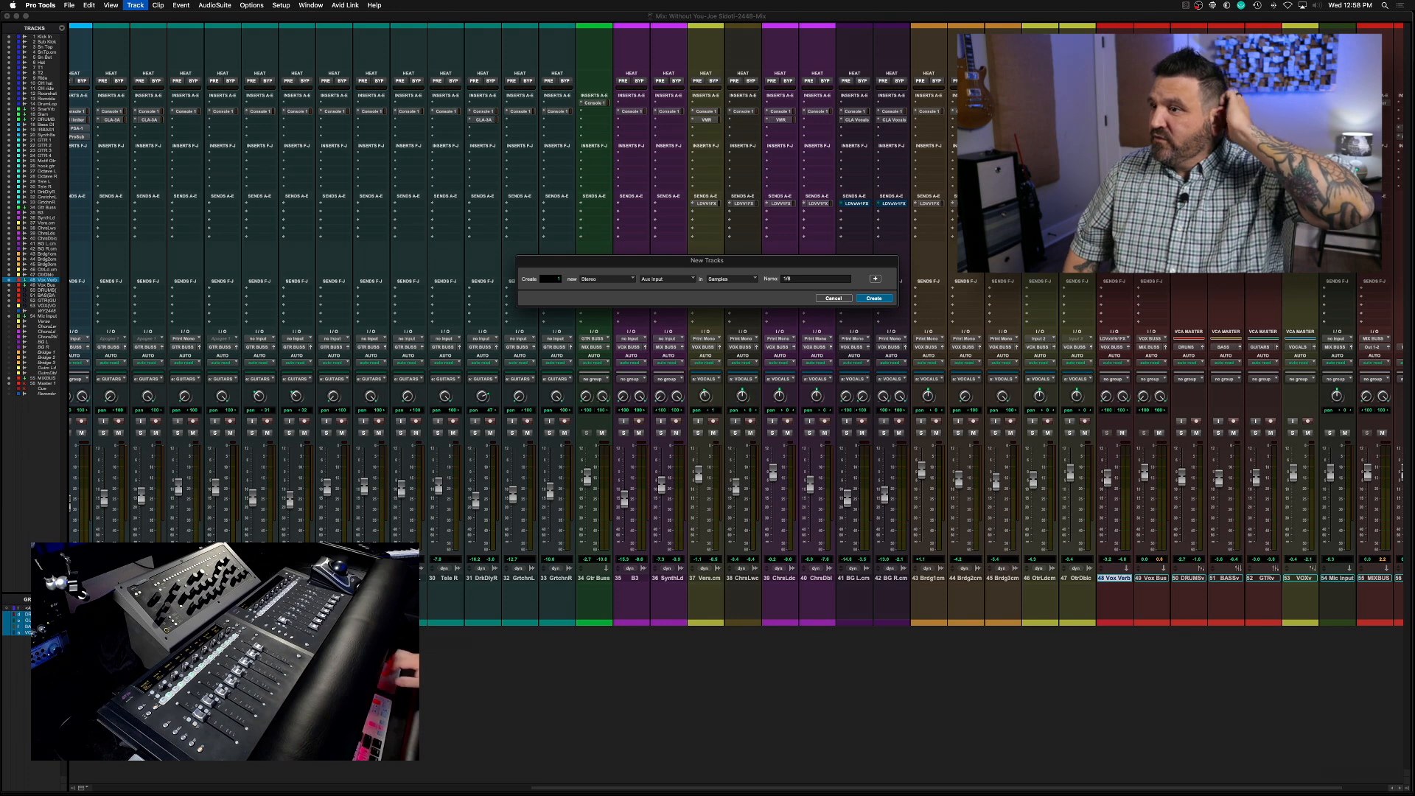
pyautogui.press('Return')
# Set the 1/8 track's input to bus Vox Delay 1 FX and its output to VOX BUSS
pyautogui.click(1154, 339)
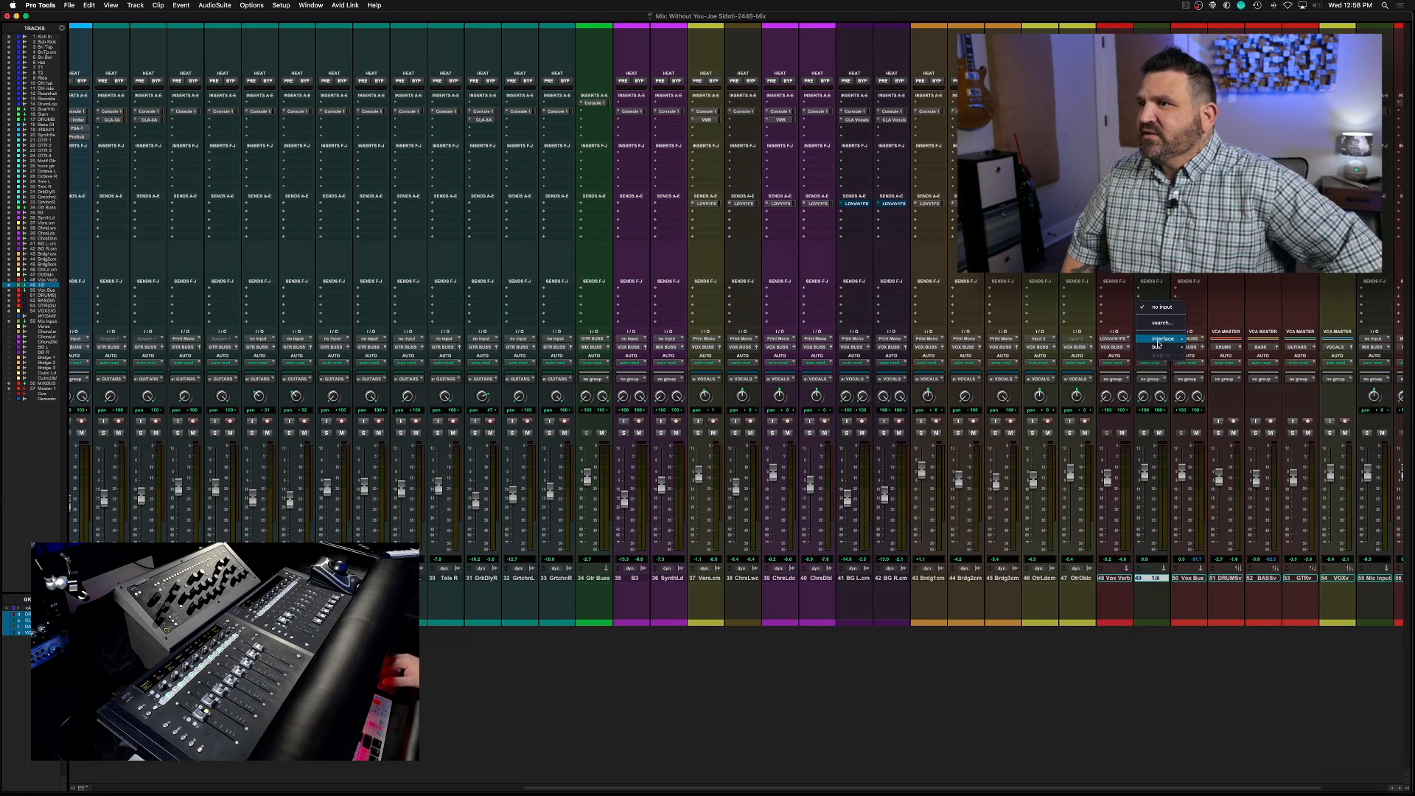
pyautogui.moveTo(1159, 346)
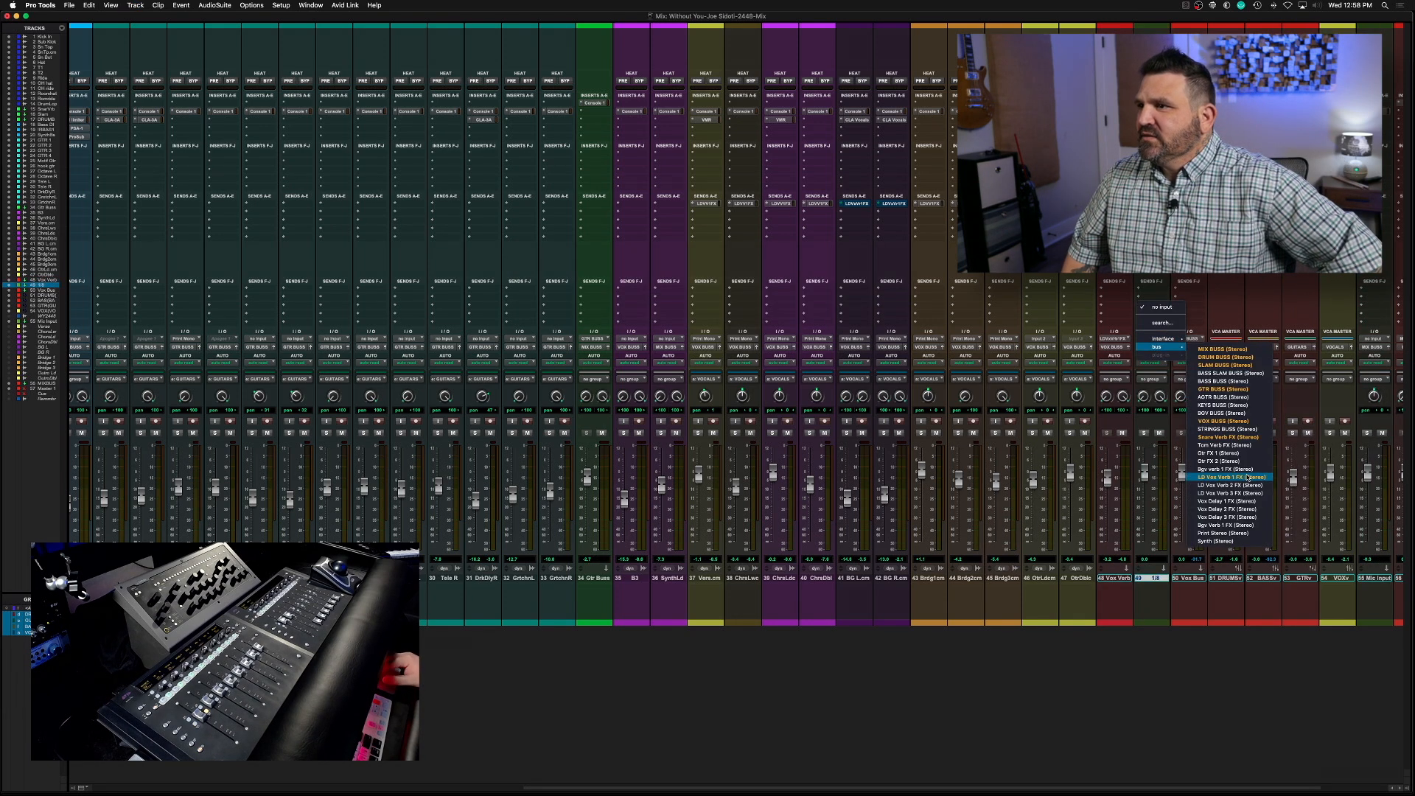
pyautogui.click(1246, 501)
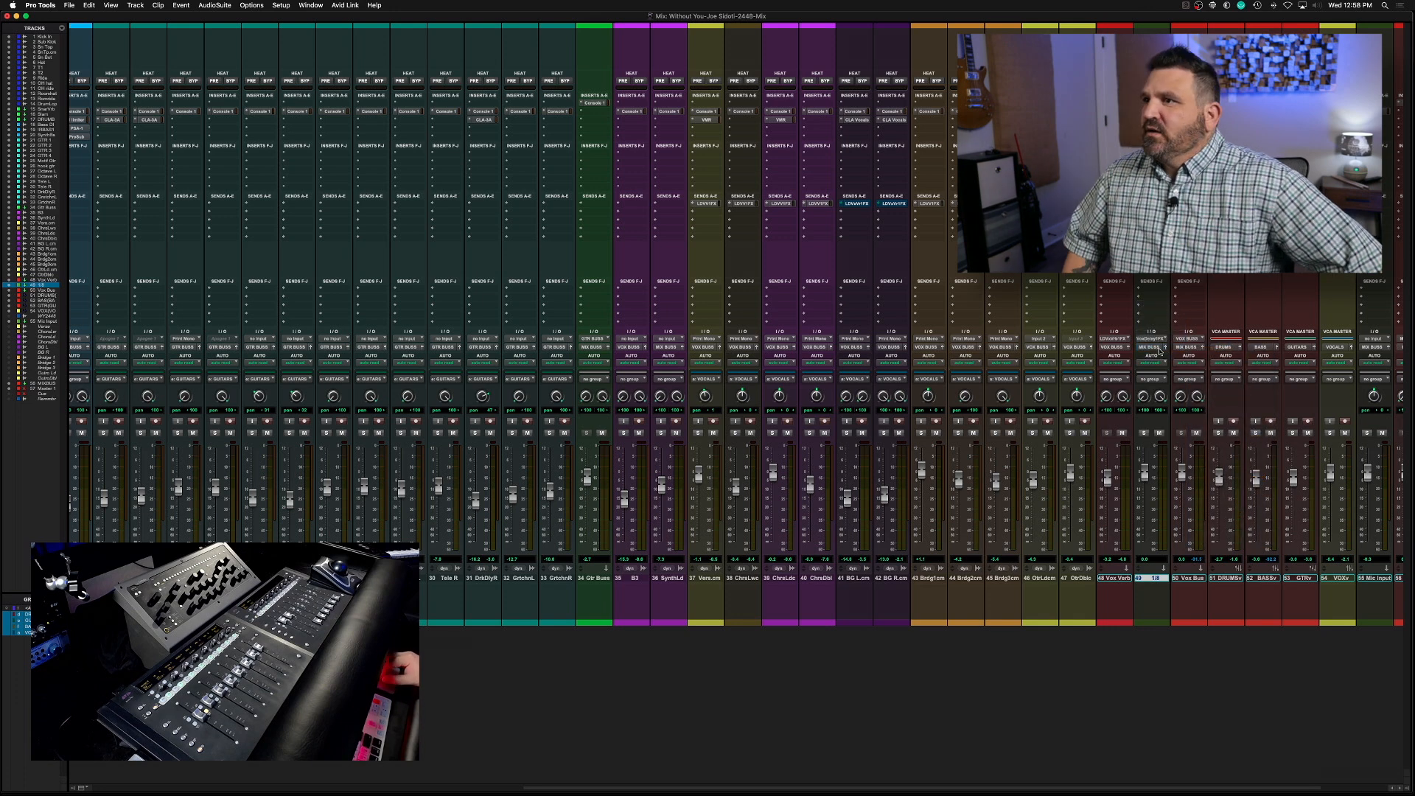
pyautogui.click(1156, 349)
pyautogui.moveTo(1161, 355)
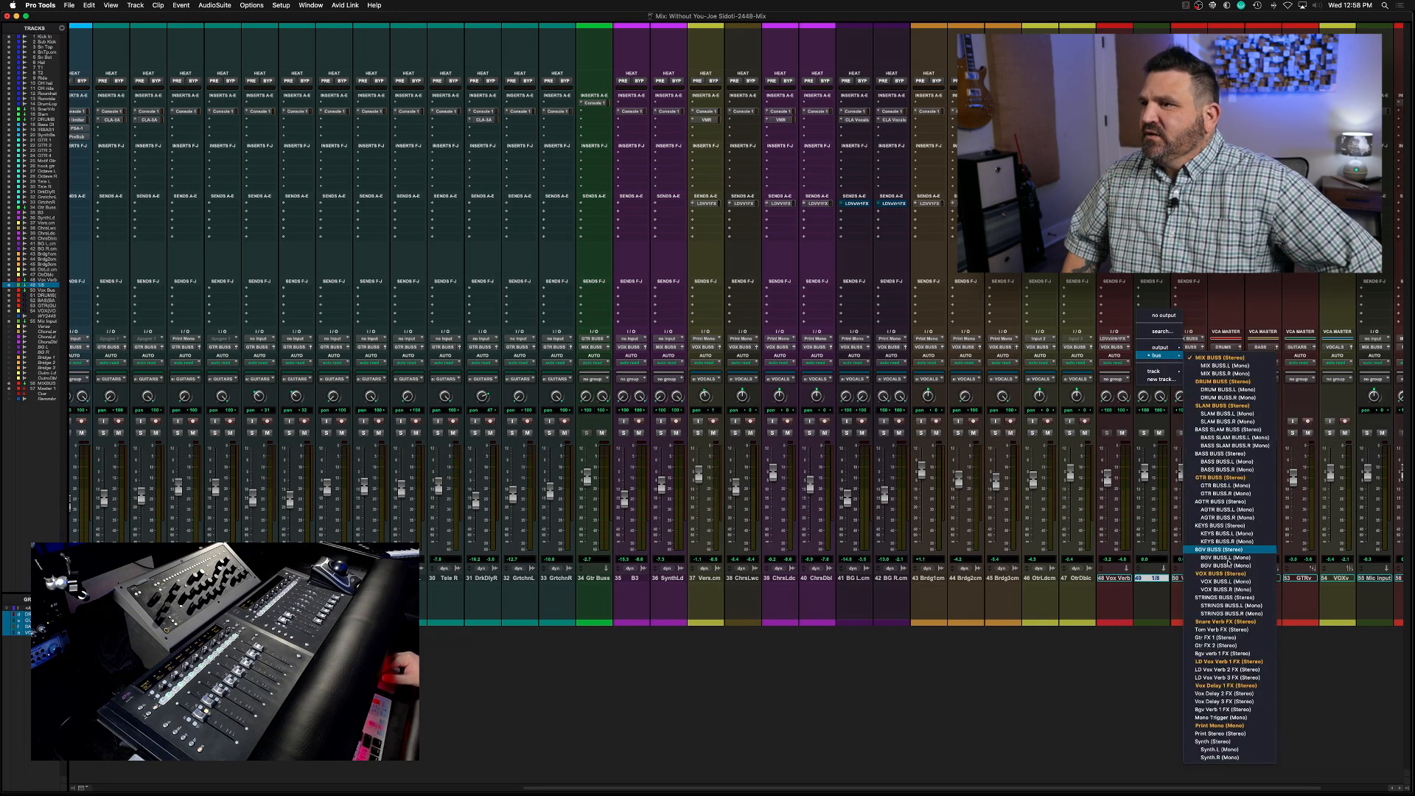
pyautogui.click(1224, 574)
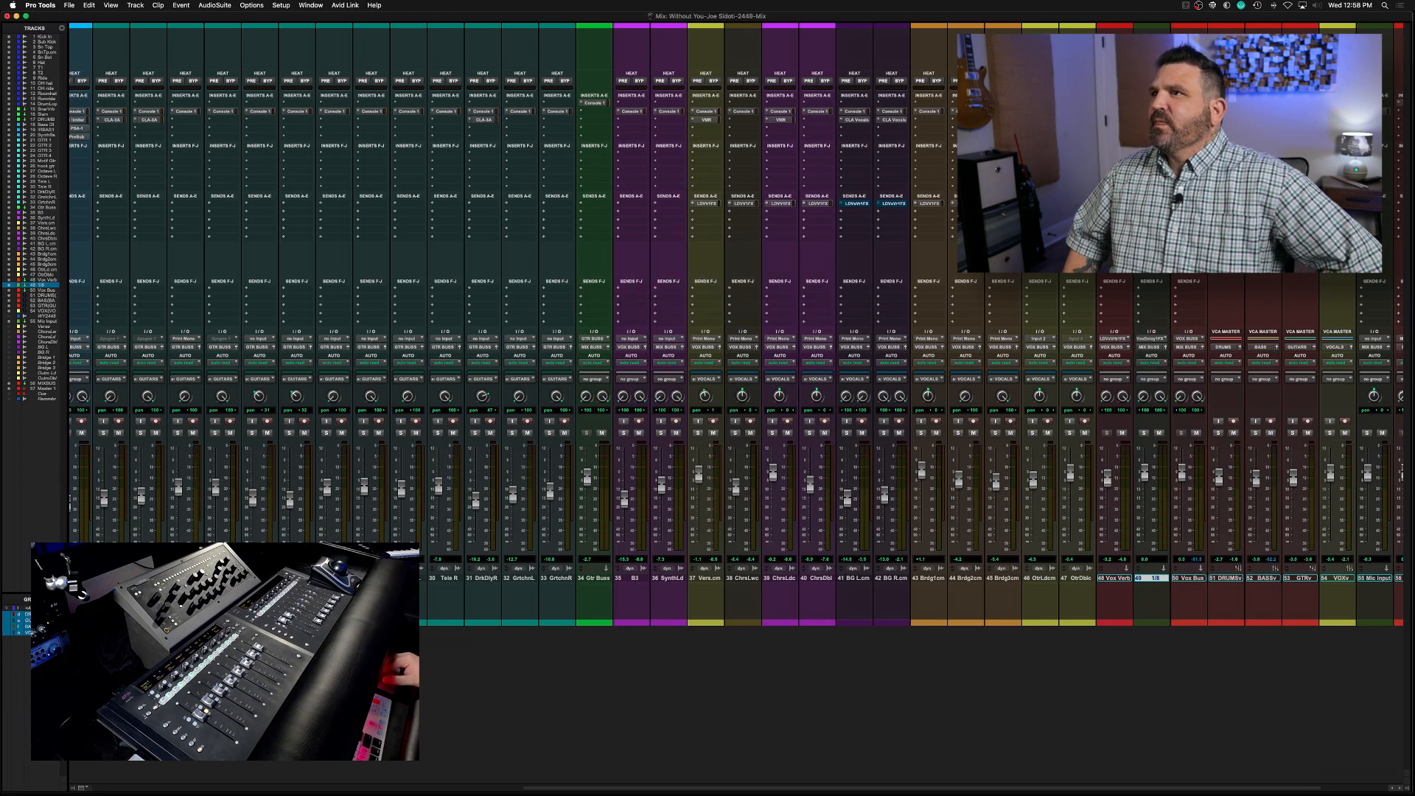
# Insert Repeater on the 1/8 track, send the chorus lead to Vox Delay 1 FX, and make the 1/8 track solo-safe
pyautogui.click(1152, 103)
pyautogui.moveTo(1179, 120)
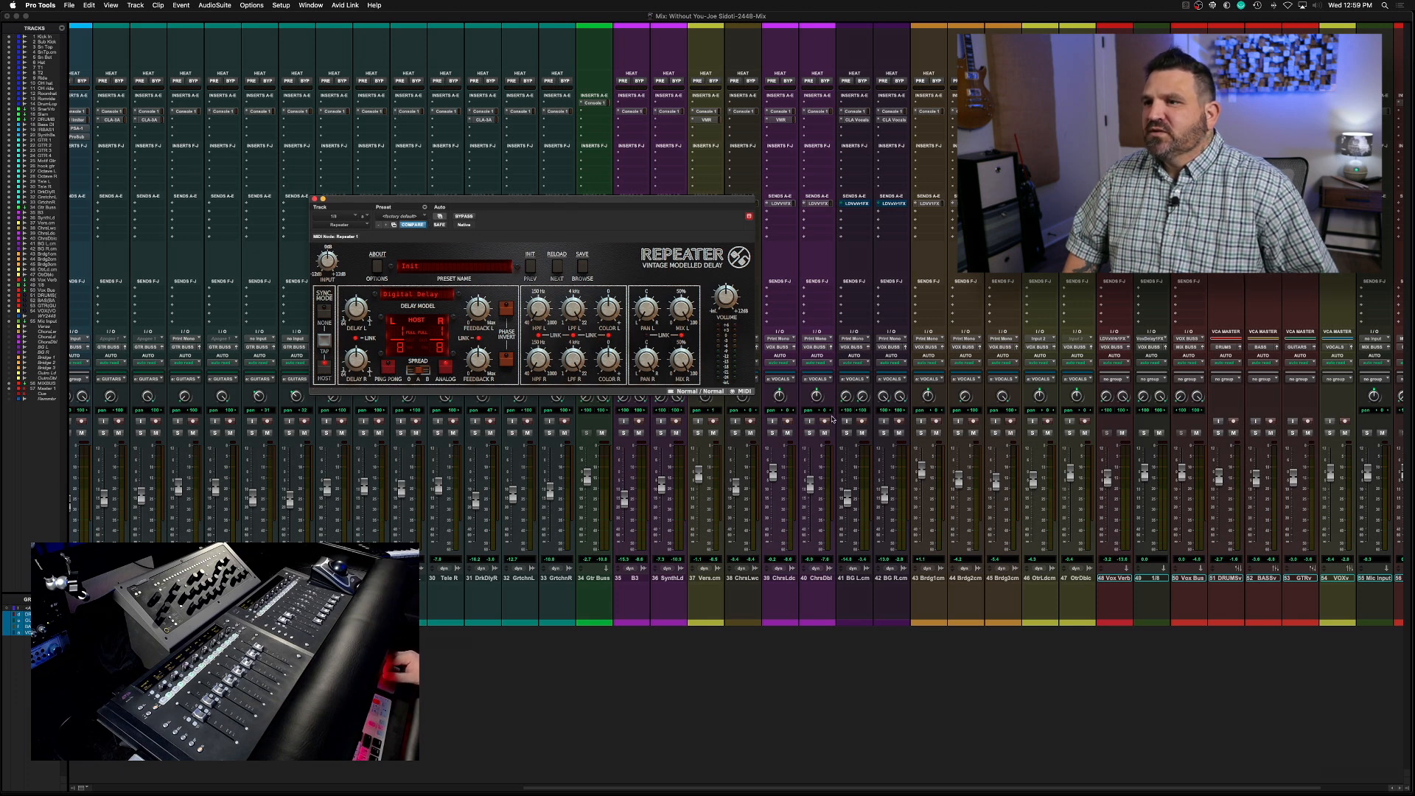
pyautogui.click(780, 216)
pyautogui.moveTo(775, 223)
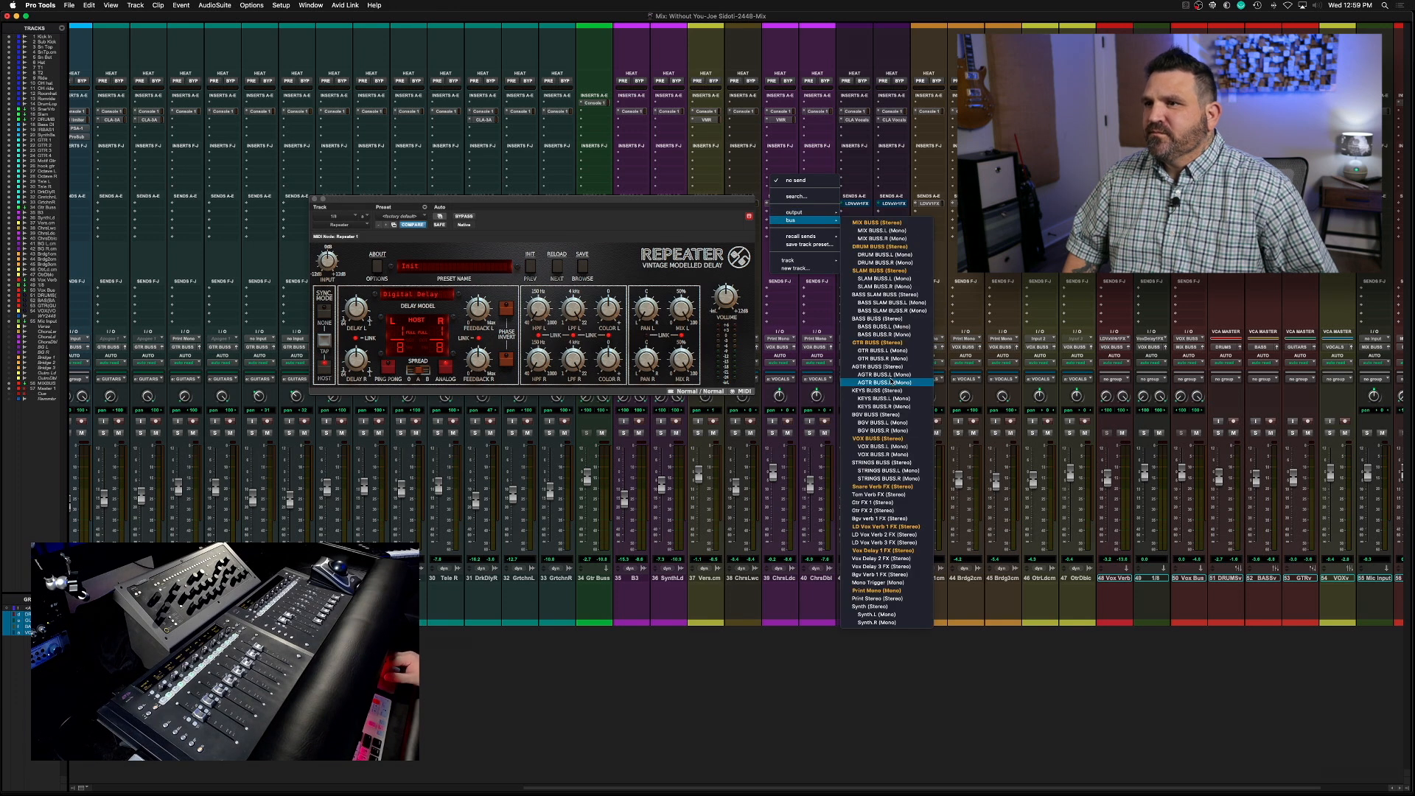
pyautogui.click(876, 550)
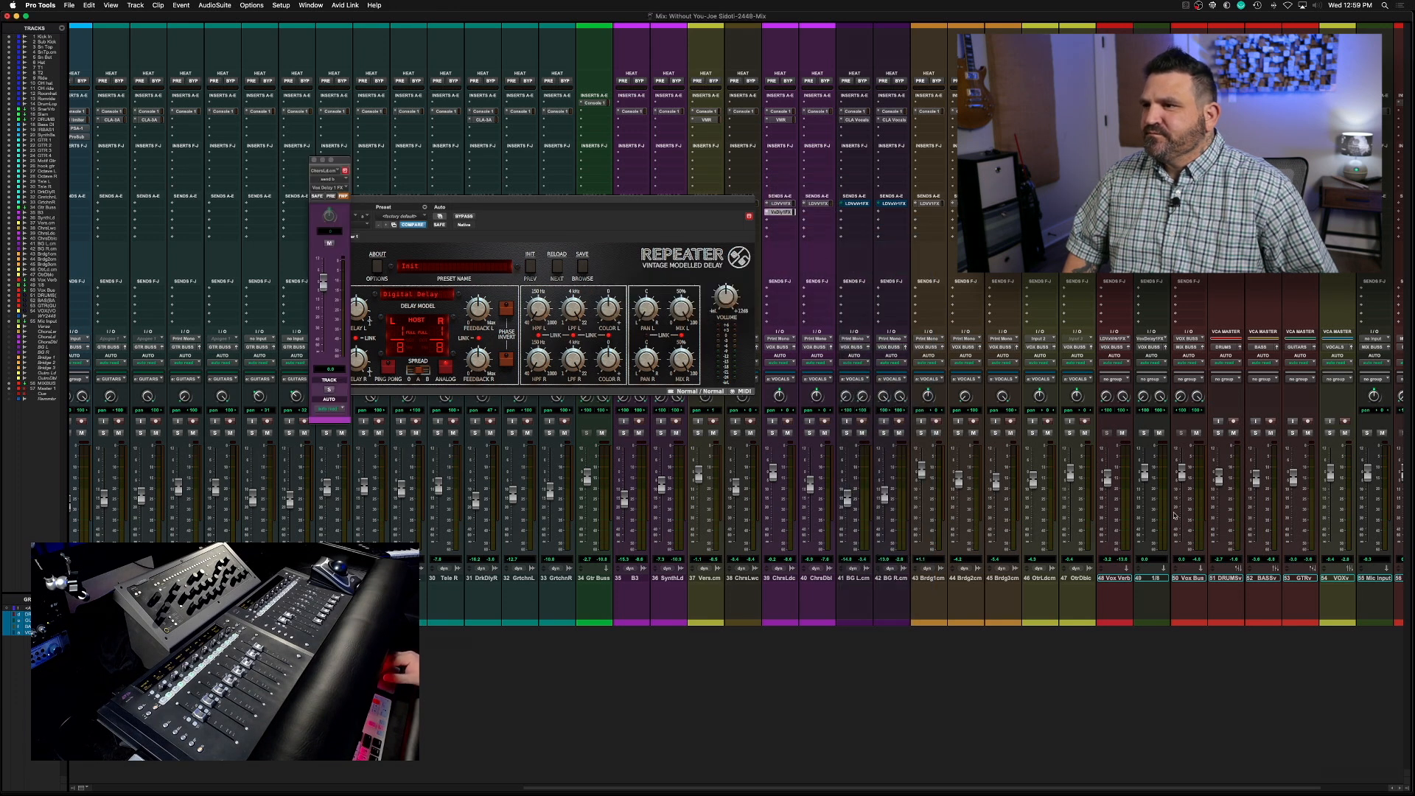
pyautogui.press('super+w')
pyautogui.keyDown('super'); pyautogui.click(1145, 435); pyautogui.keyUp('super')
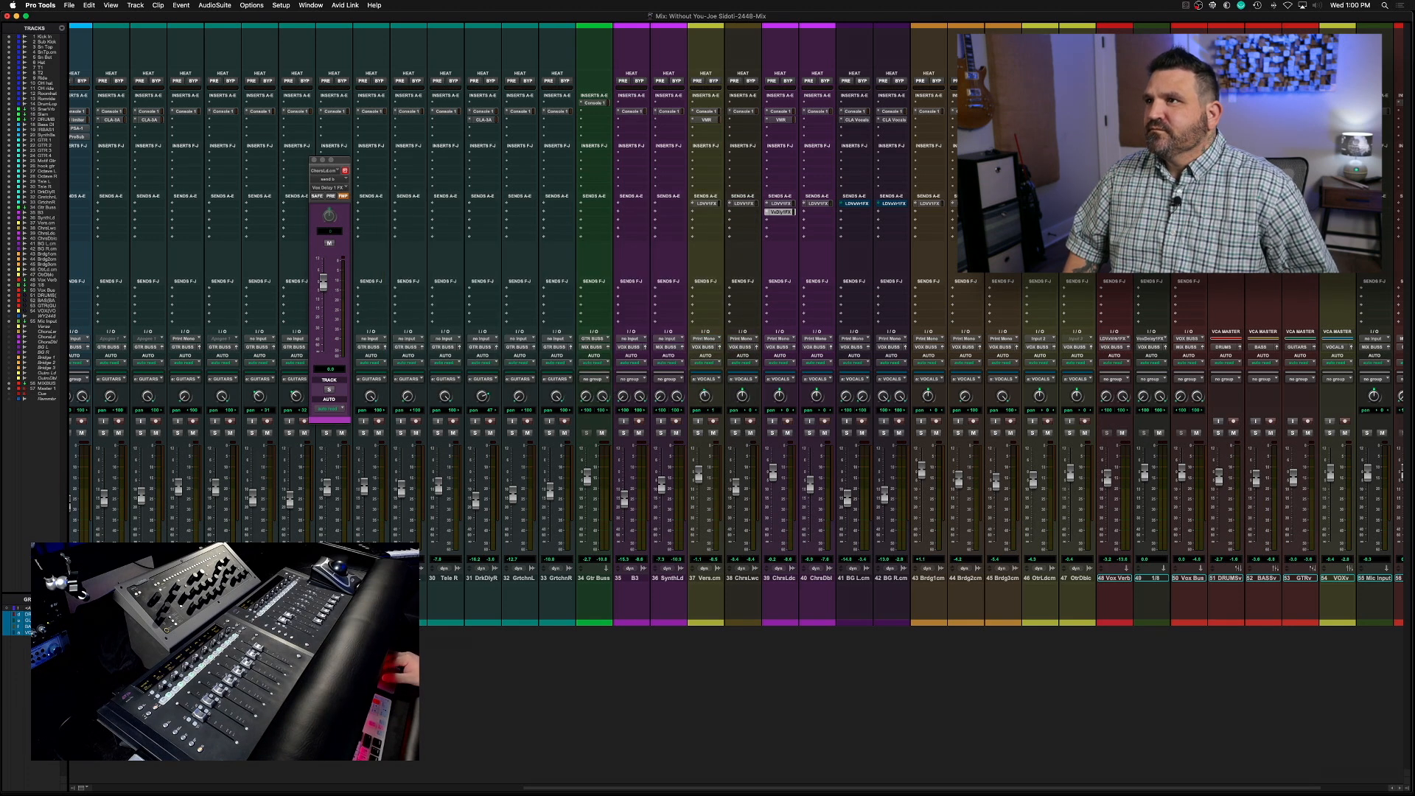
# Reopen Repeater during playback, lower its low-pass filter, keep the delay at 1/8 and lower the 1/8 track's fader
pyautogui.click(1151, 103)
pyautogui.press('space')
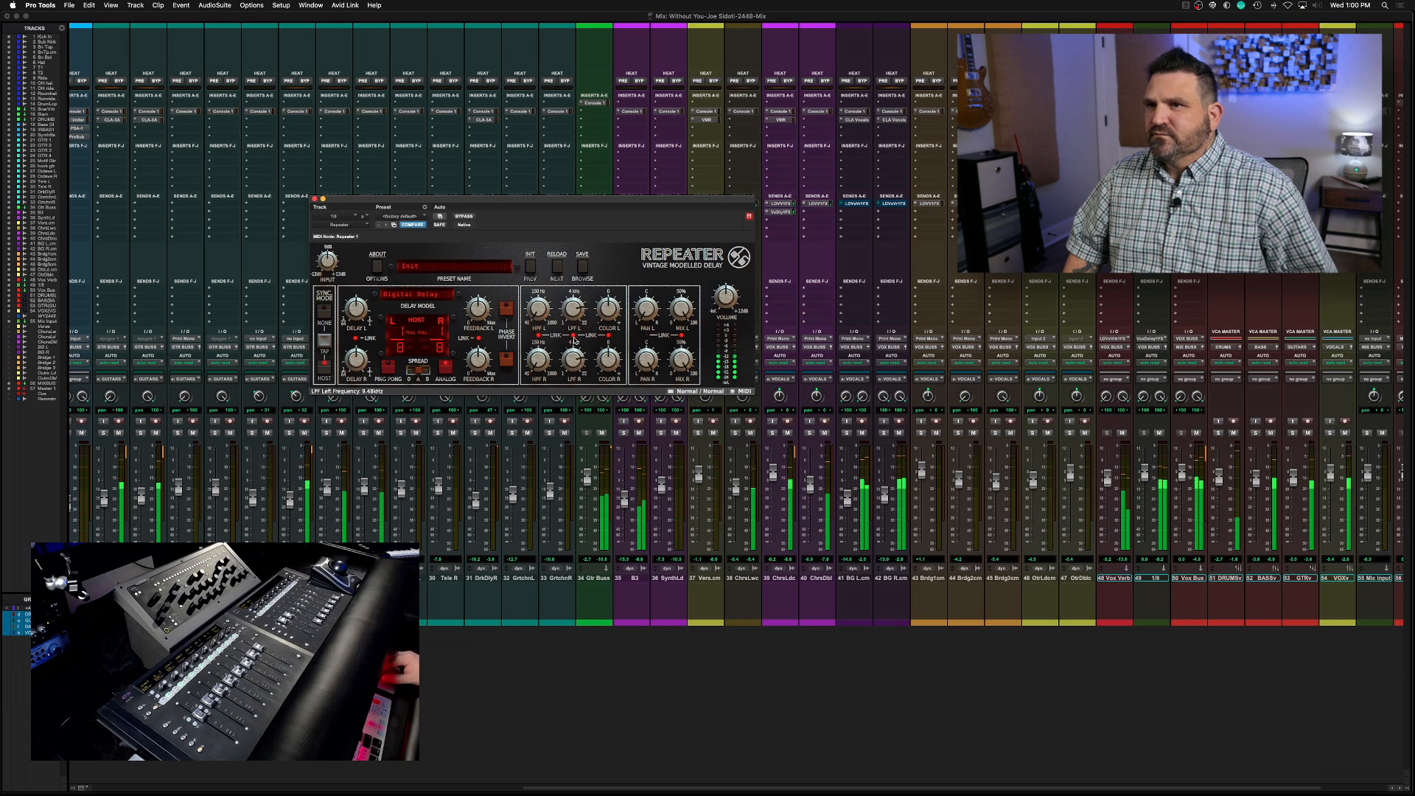
pyautogui.moveTo(581, 372); pyautogui.dragTo(579, 384)
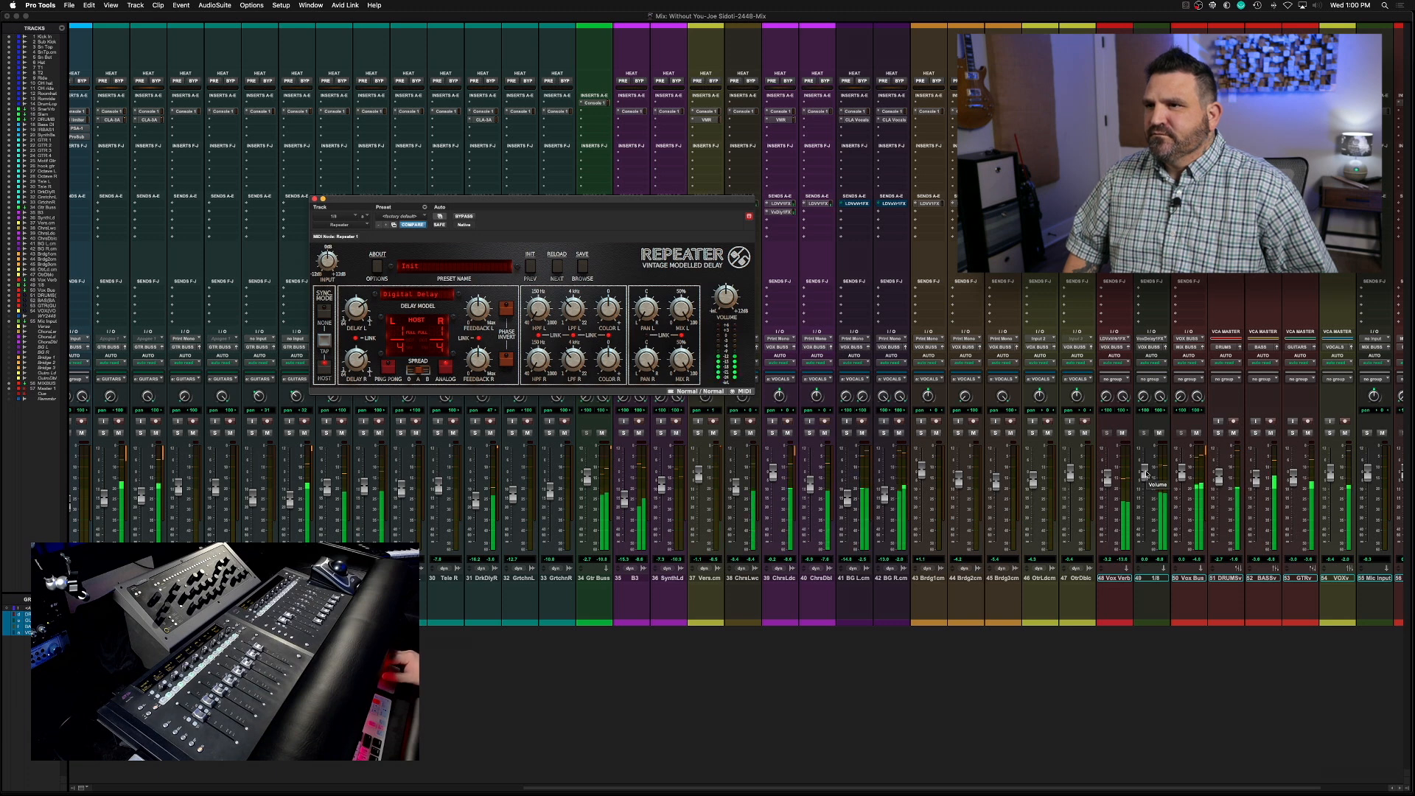
pyautogui.moveTo(359, 306); pyautogui.dragTo(358, 327)
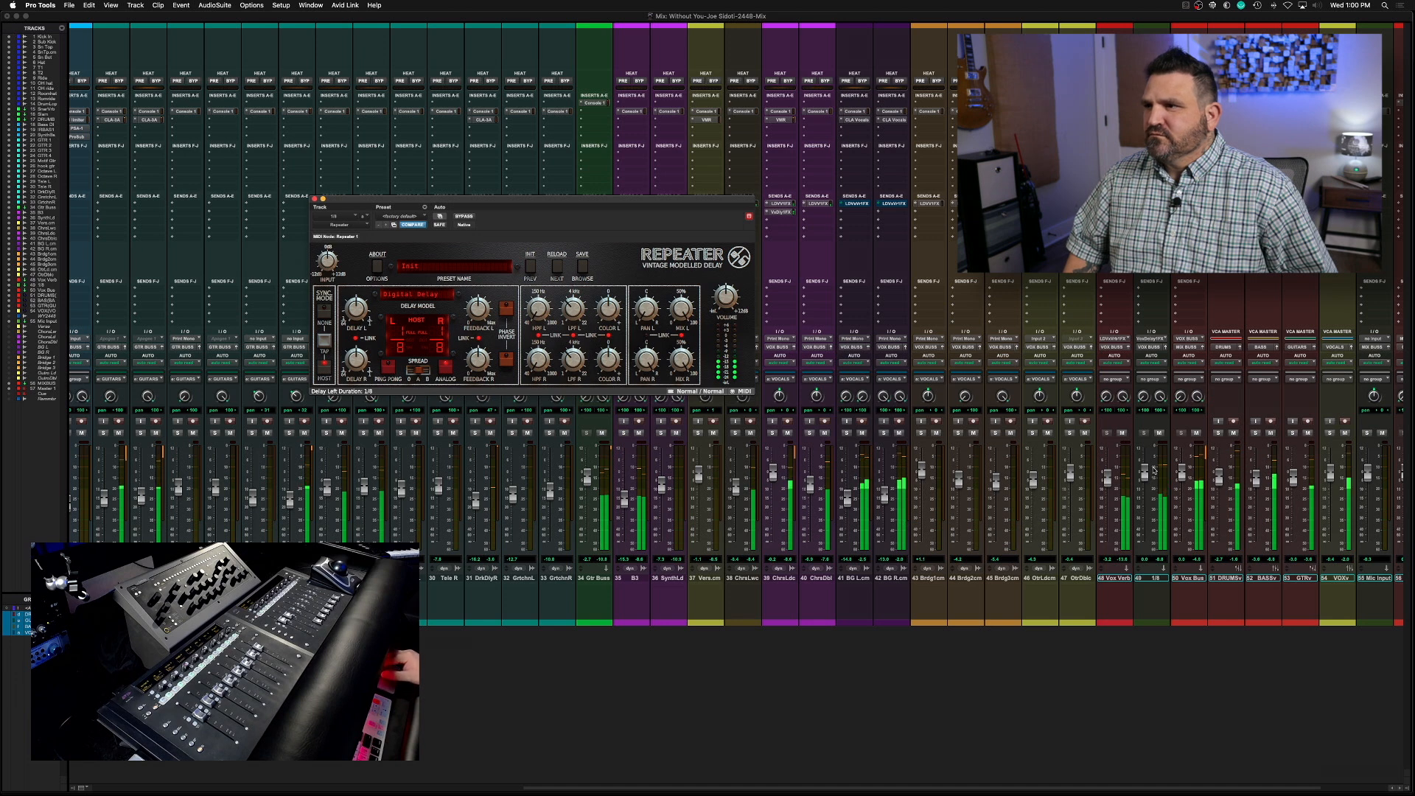
pyautogui.moveTo(1145, 512); pyautogui.dragTo(1144, 496)
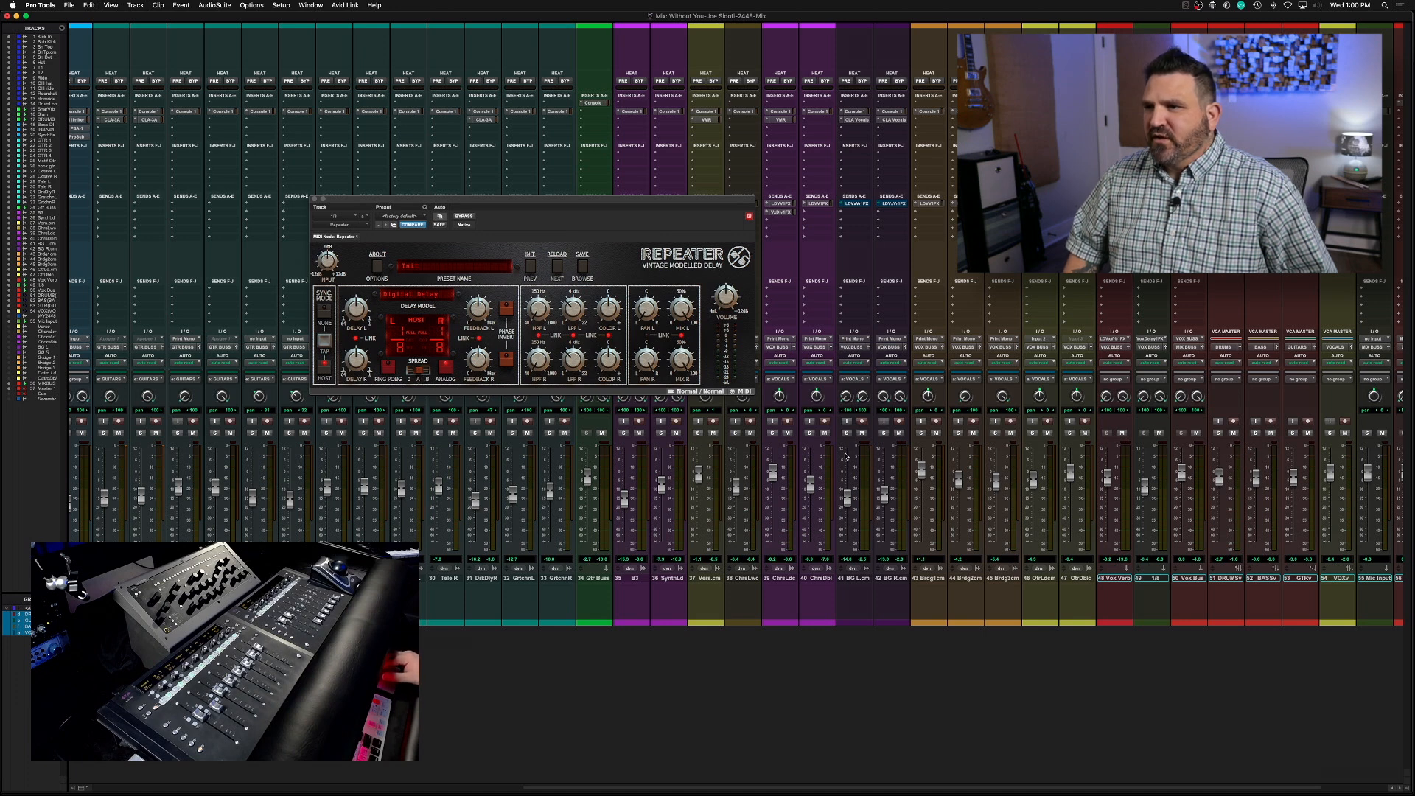
pyautogui.press('space')
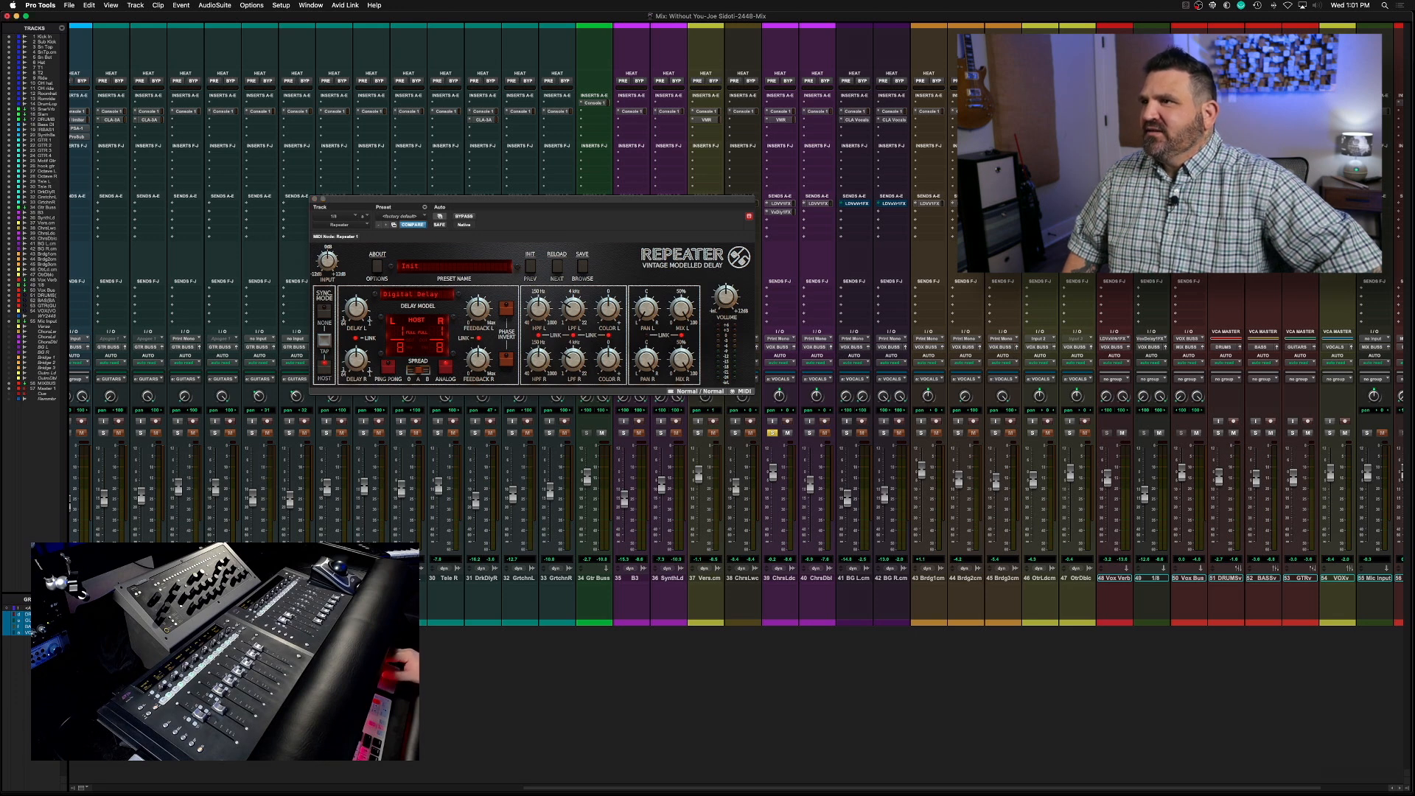
# Add a send from the 1/8 track to LD Vox Verb 1 FX and close the Repeater window
pyautogui.moveTo(1176, 215)
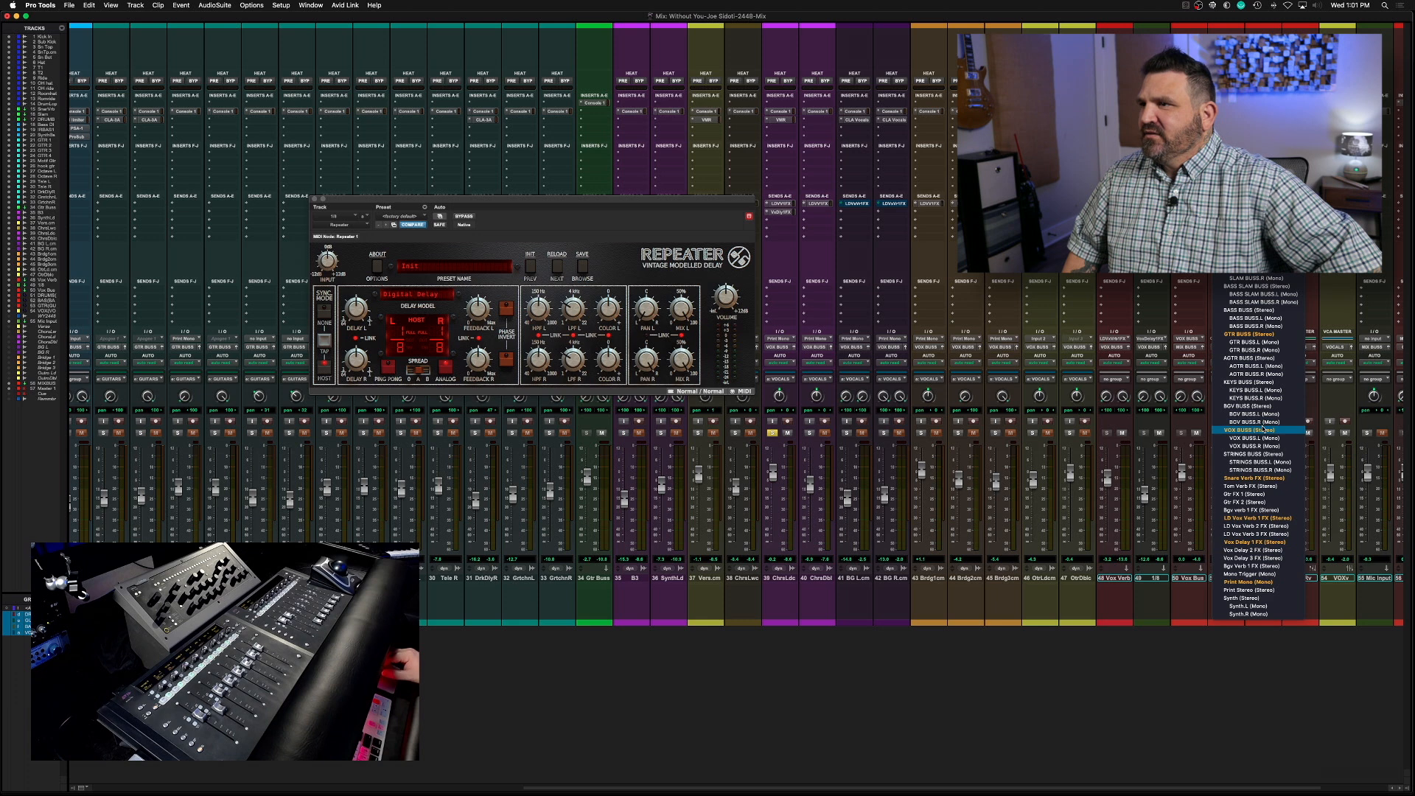
pyautogui.click(1256, 519)
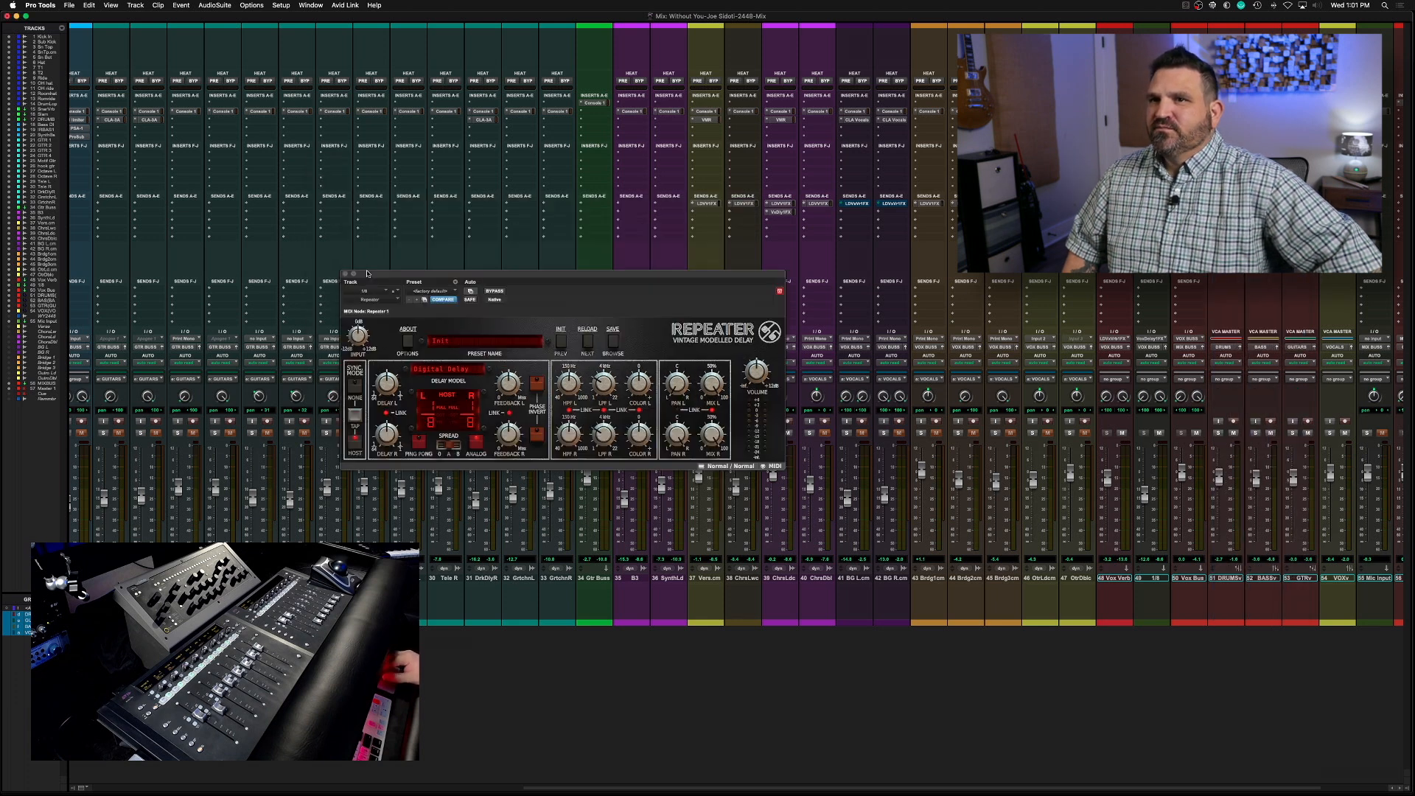
pyautogui.moveTo(367, 273); pyautogui.dragTo(366, 266)
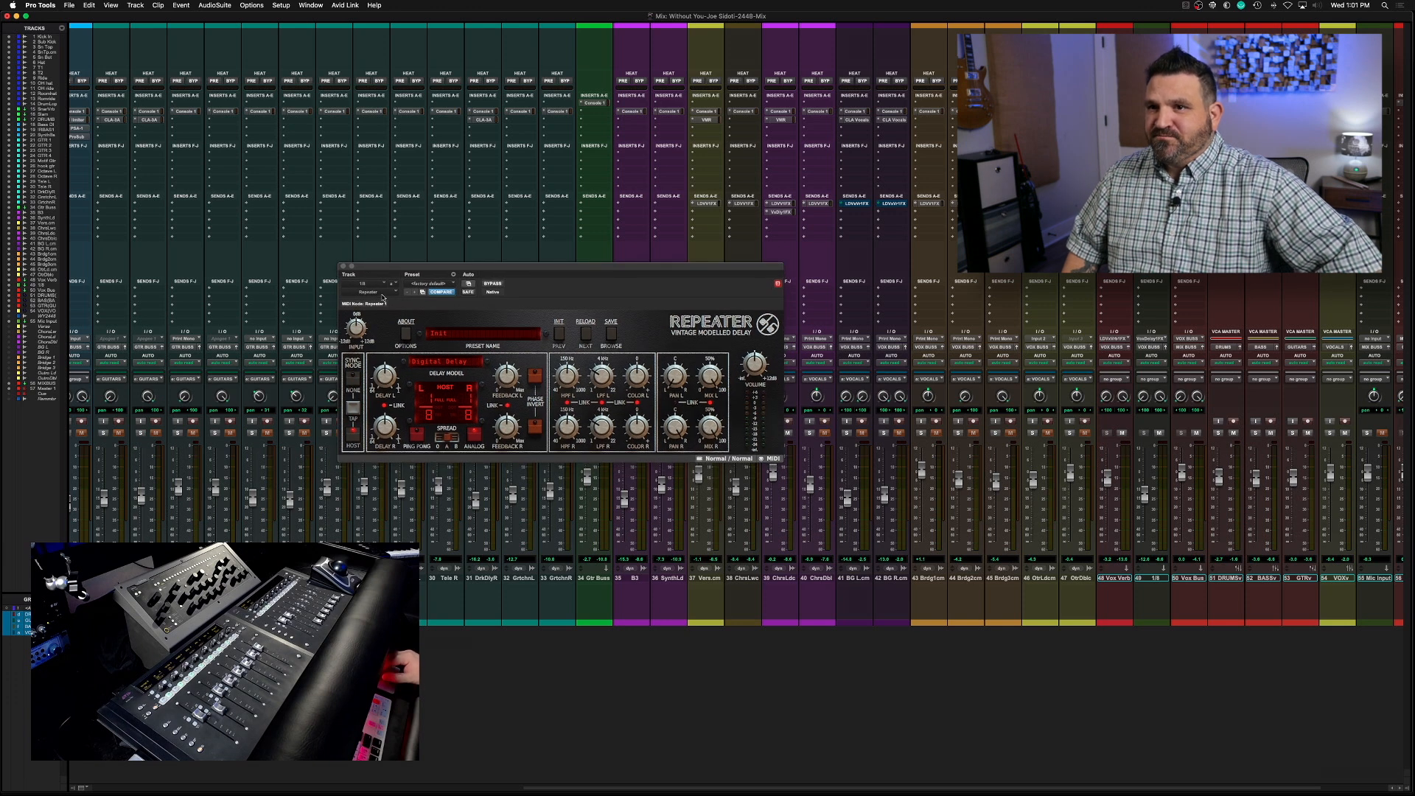
pyautogui.click(343, 267)
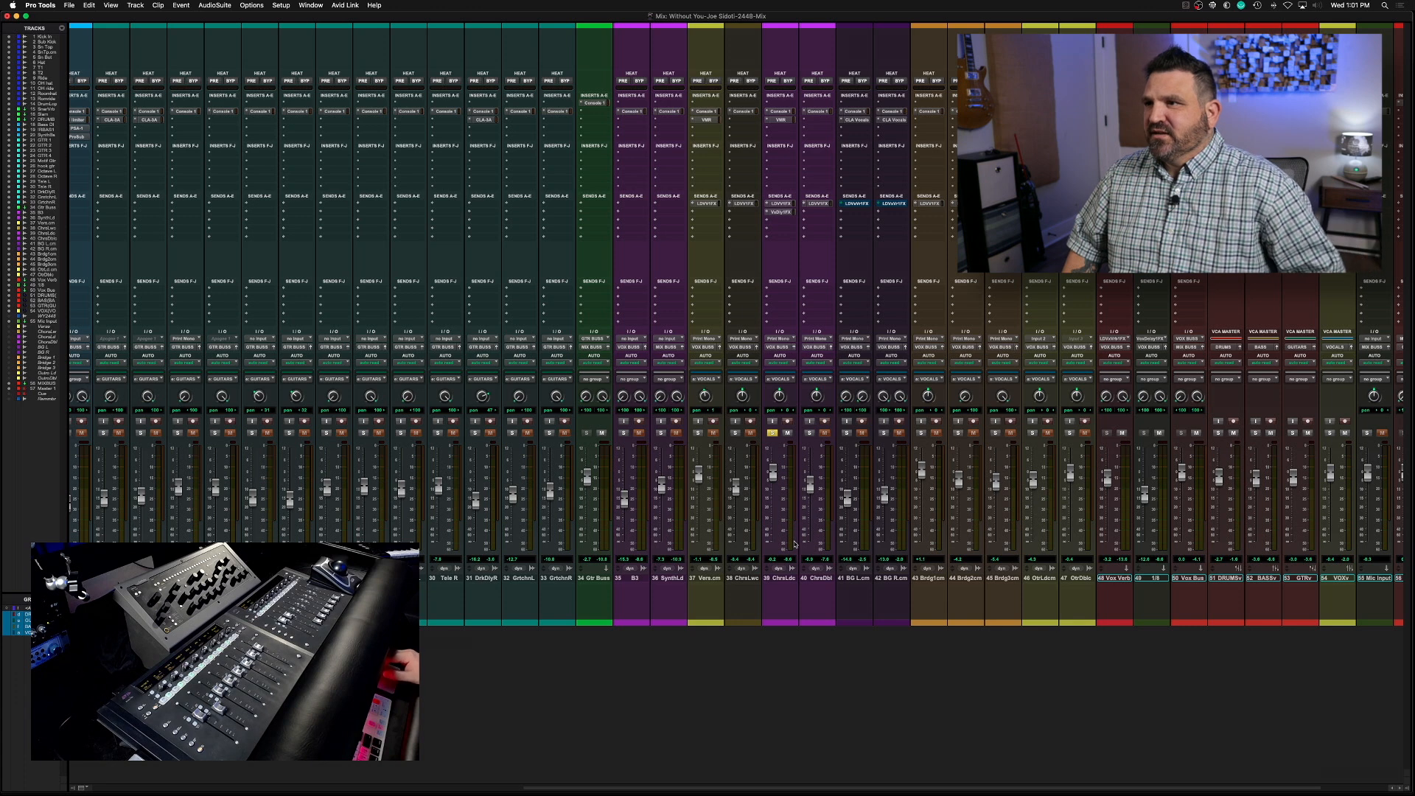
# Lower the chorus lead's send to Vox Delay 1 FX during playback and take the chorus lead out of solo
pyautogui.press('space')
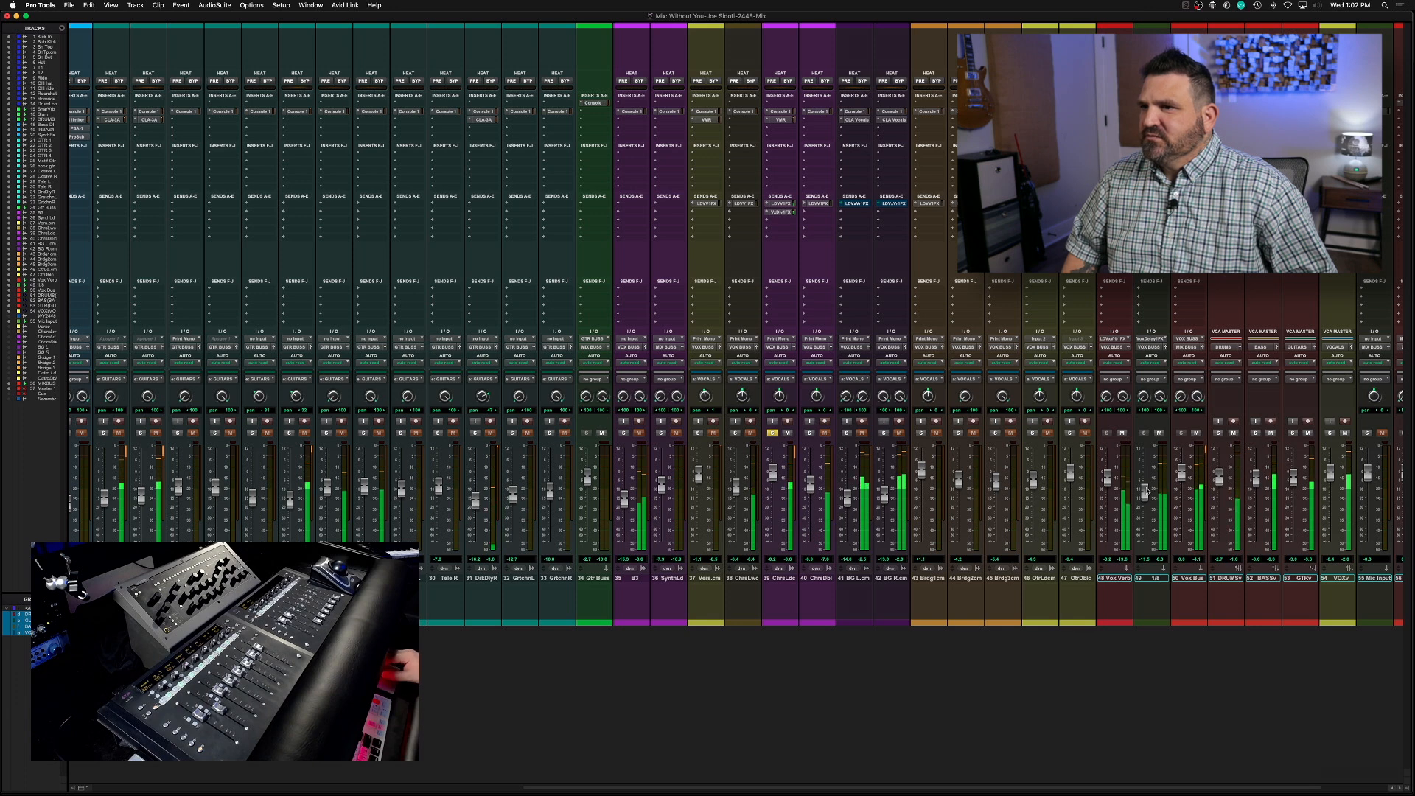
pyautogui.click(781, 211)
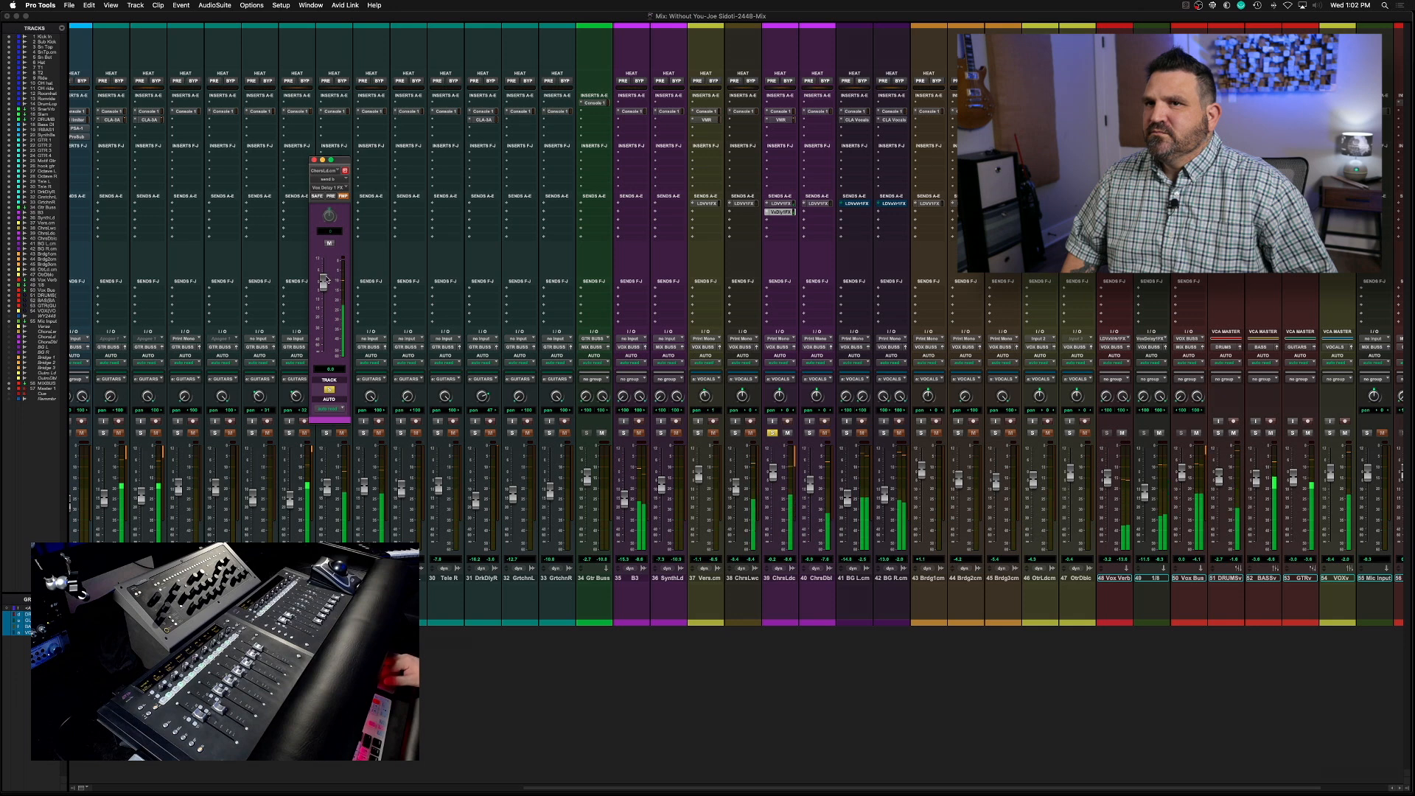
pyautogui.moveTo(322, 282); pyautogui.dragTo(323, 289)
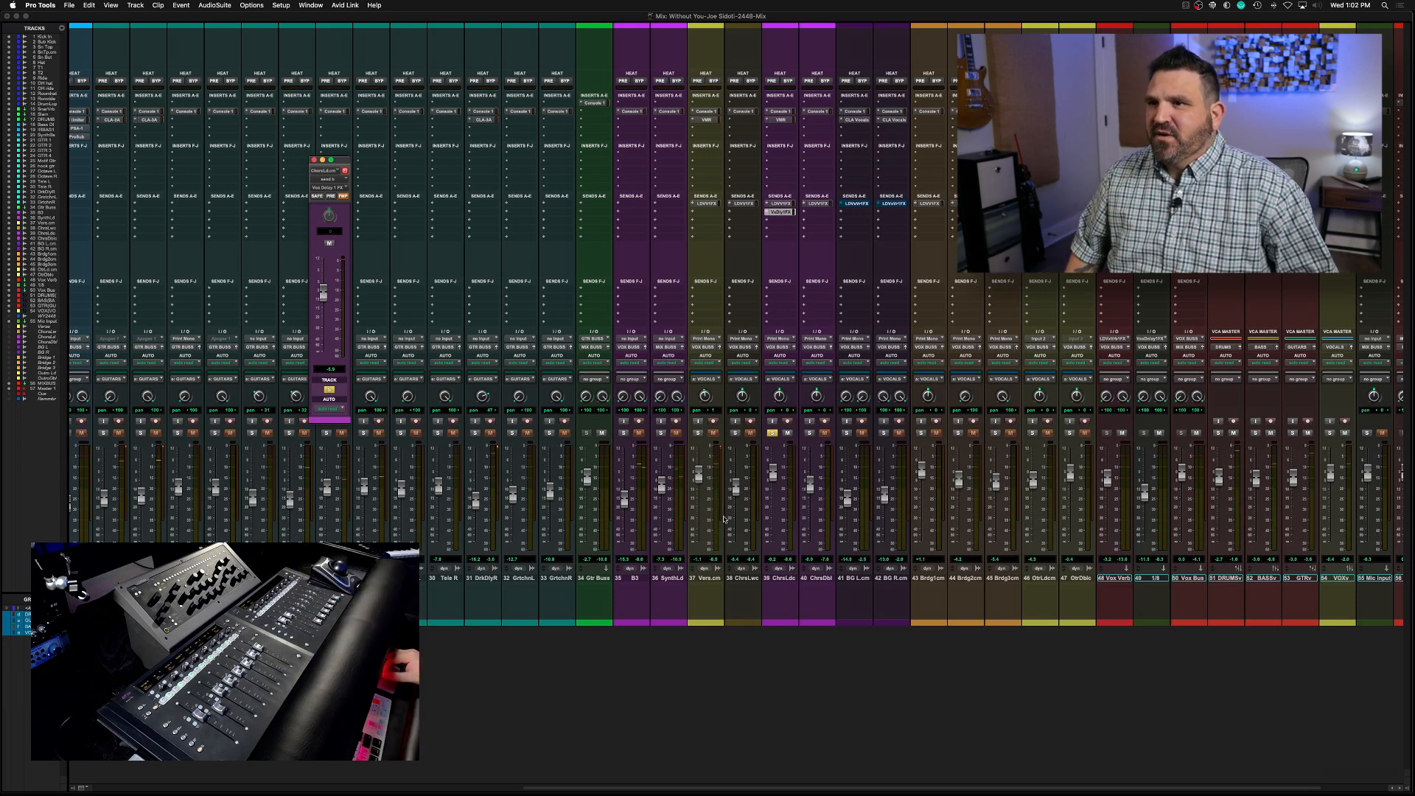
pyautogui.click(773, 434)
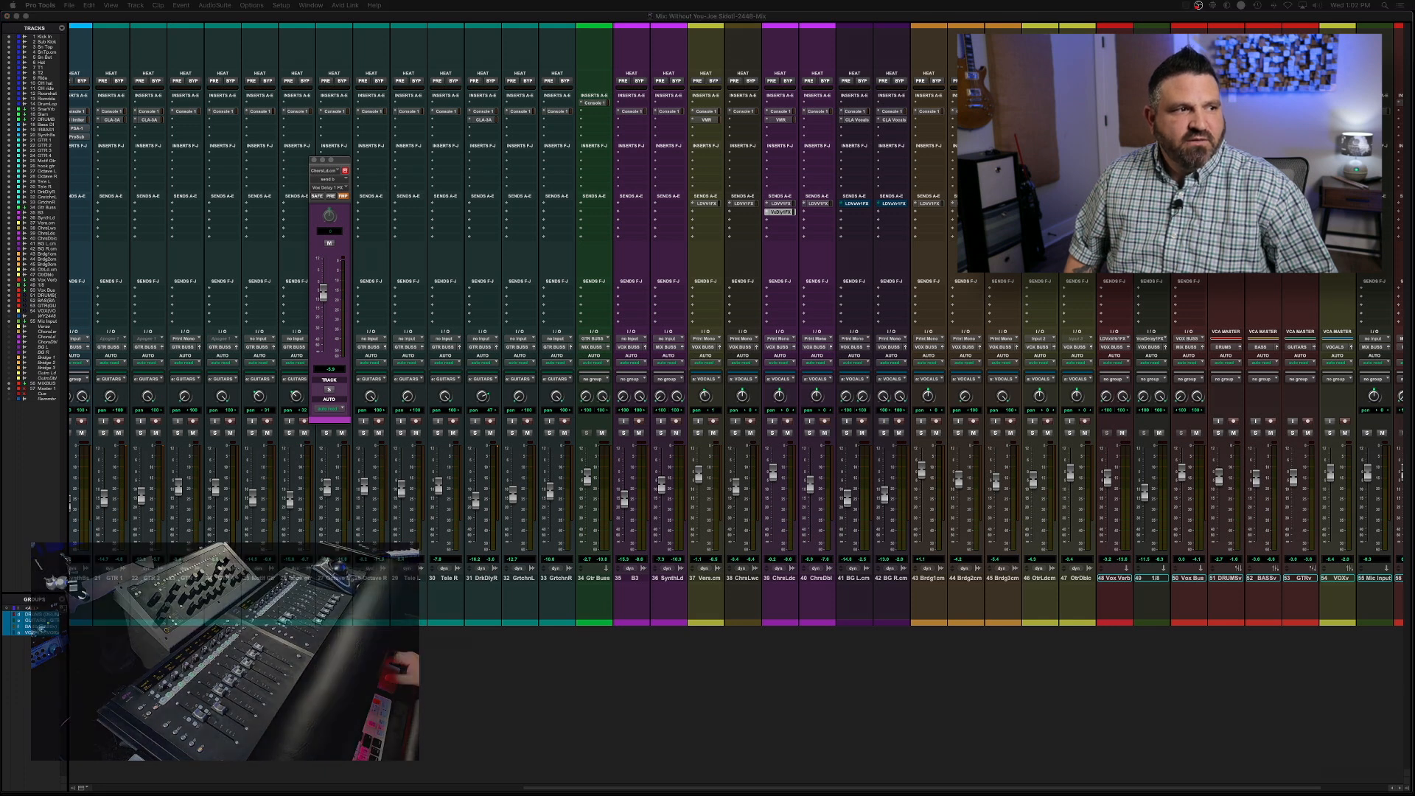
# Select the chorus lead track, check its delay send level in the full mix, and close the send window
pyautogui.click(773, 577)
pyautogui.press('space')
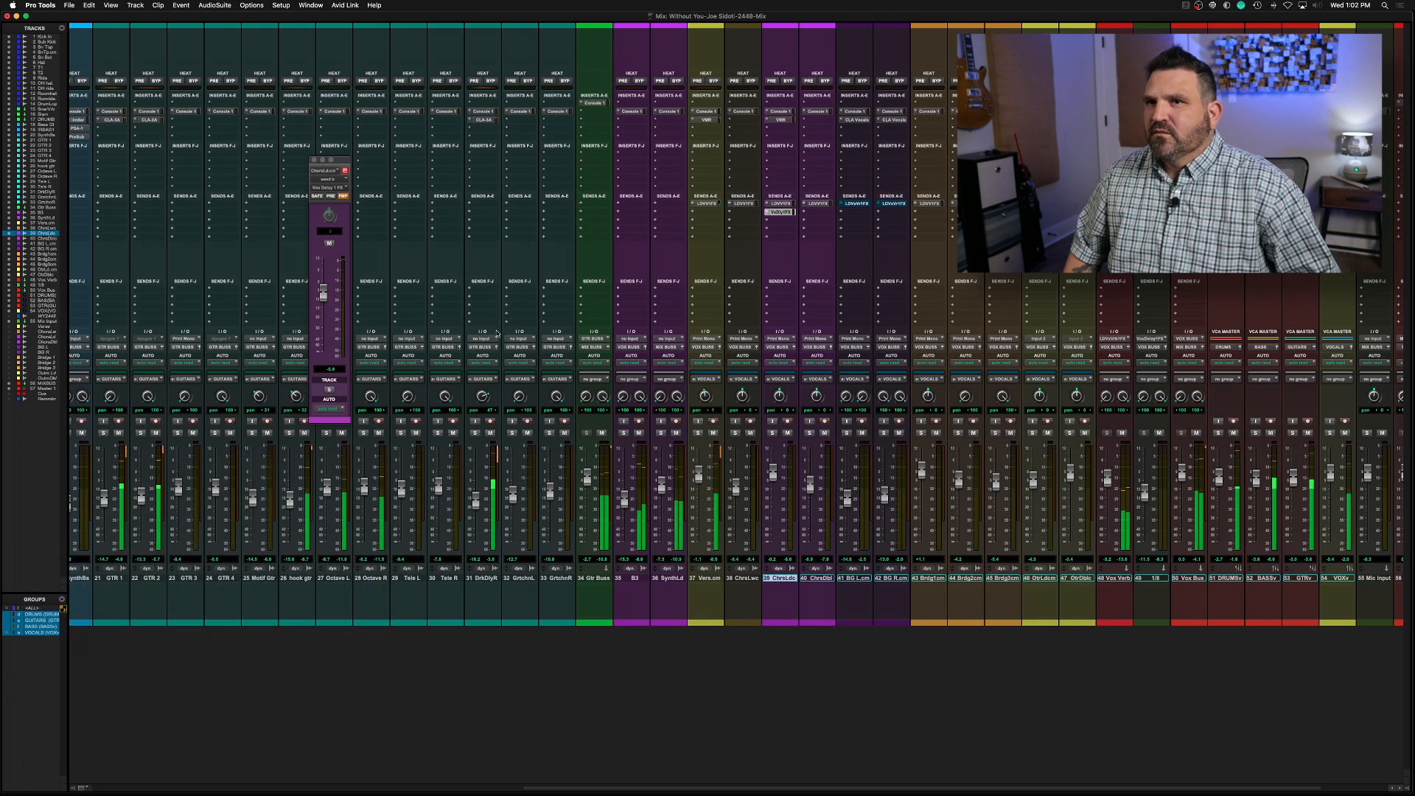
pyautogui.click(323, 292)
pyautogui.click(314, 160)
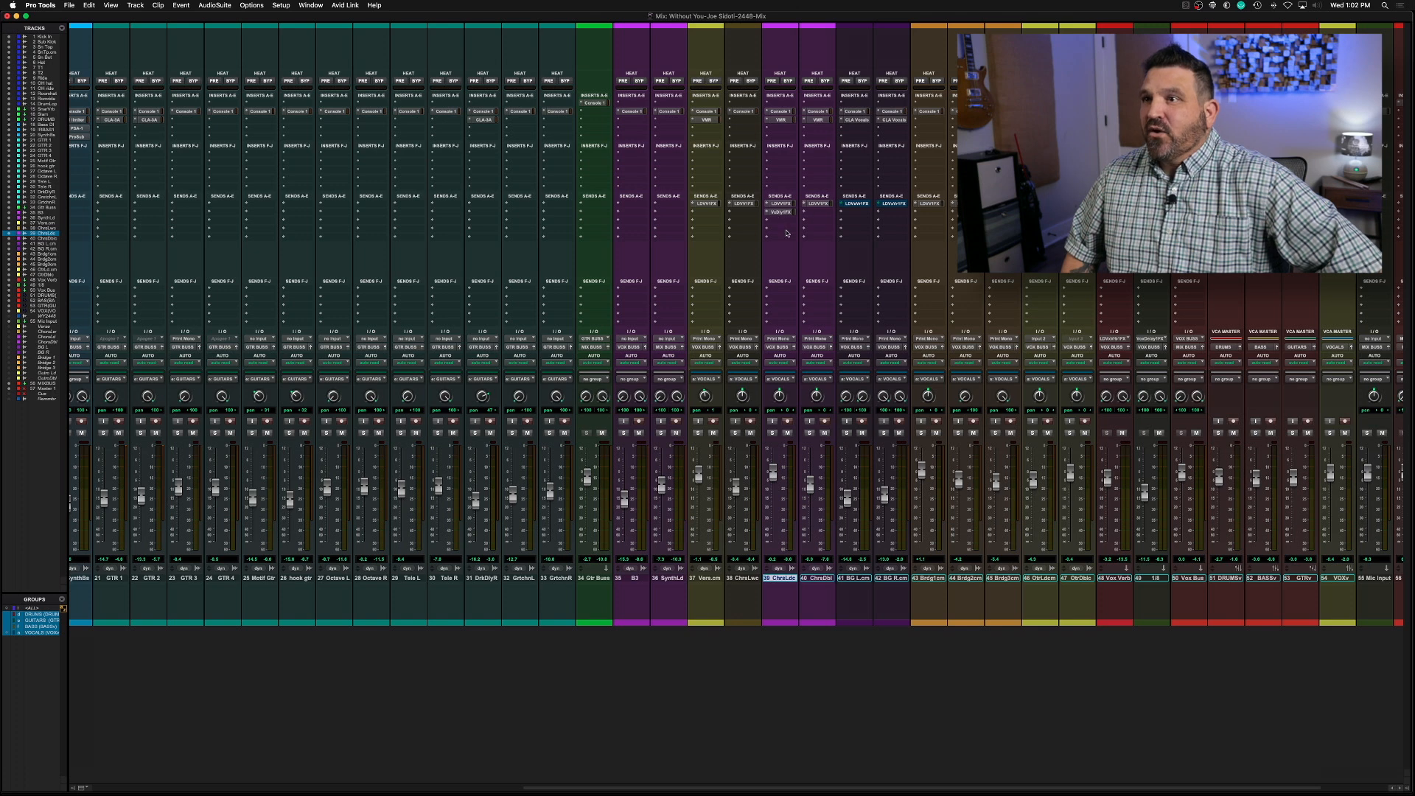
# Check the chorus double's send to the LD Vox Verb bus and solo the chorus lead and double for playback
pyautogui.click(817, 203)
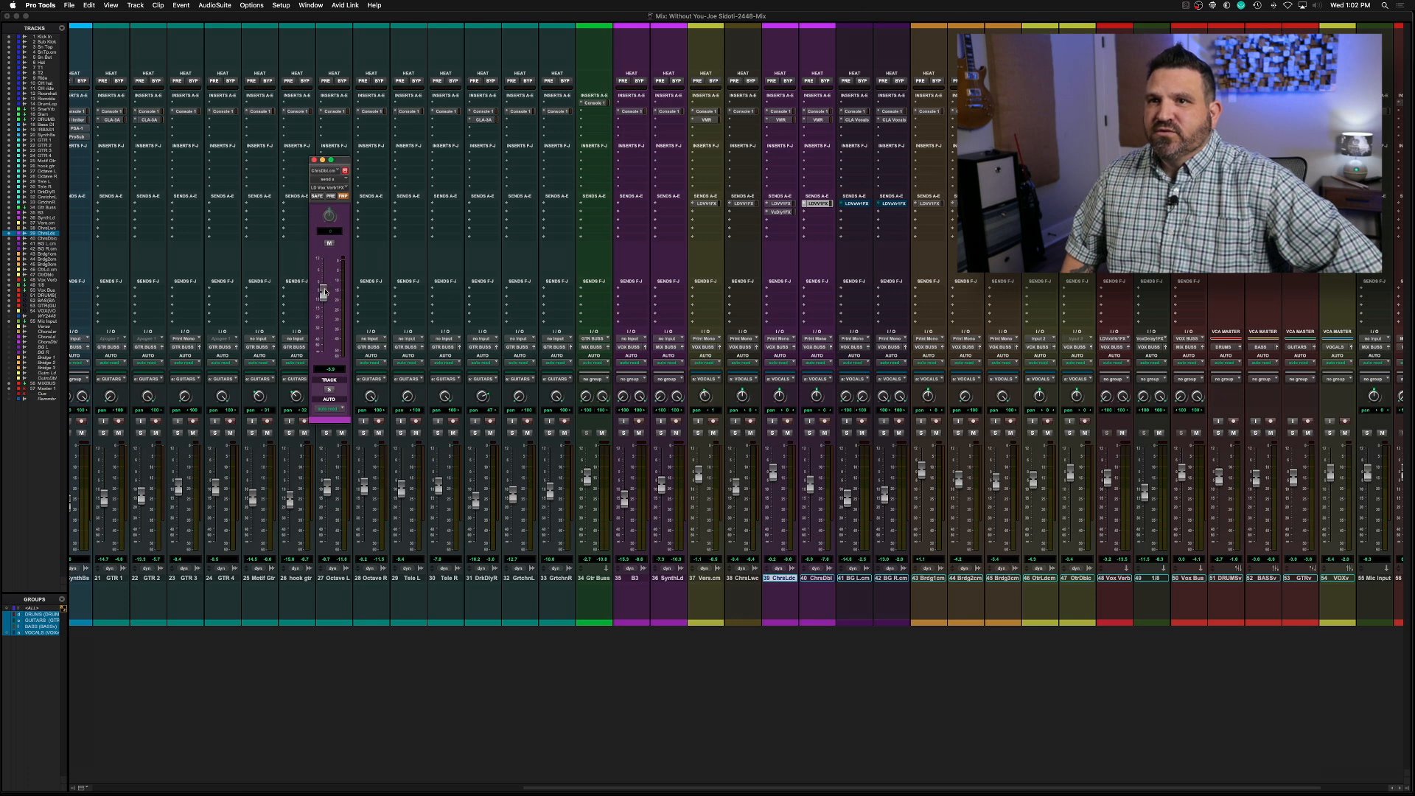
pyautogui.click(315, 160)
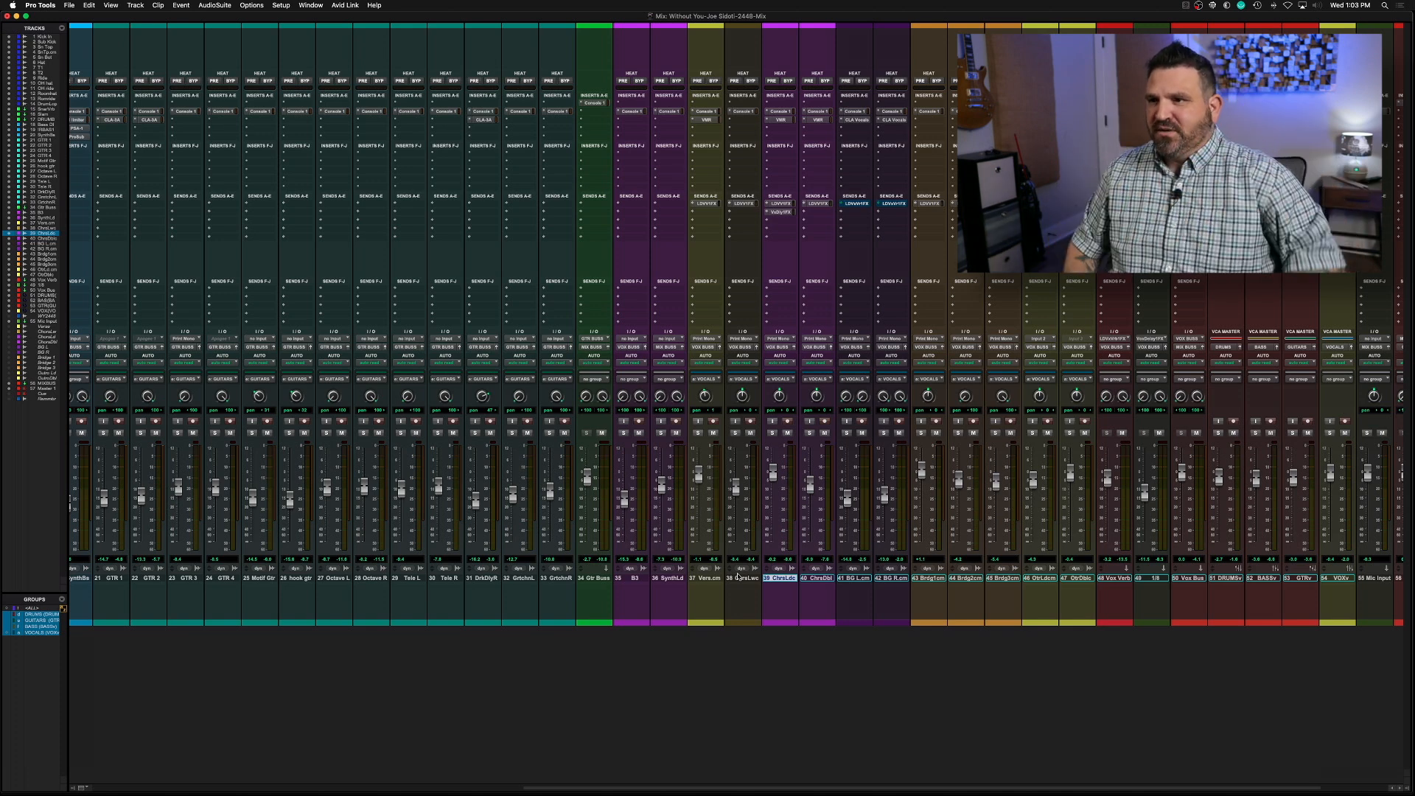
pyautogui.hotkey('shift', 's')
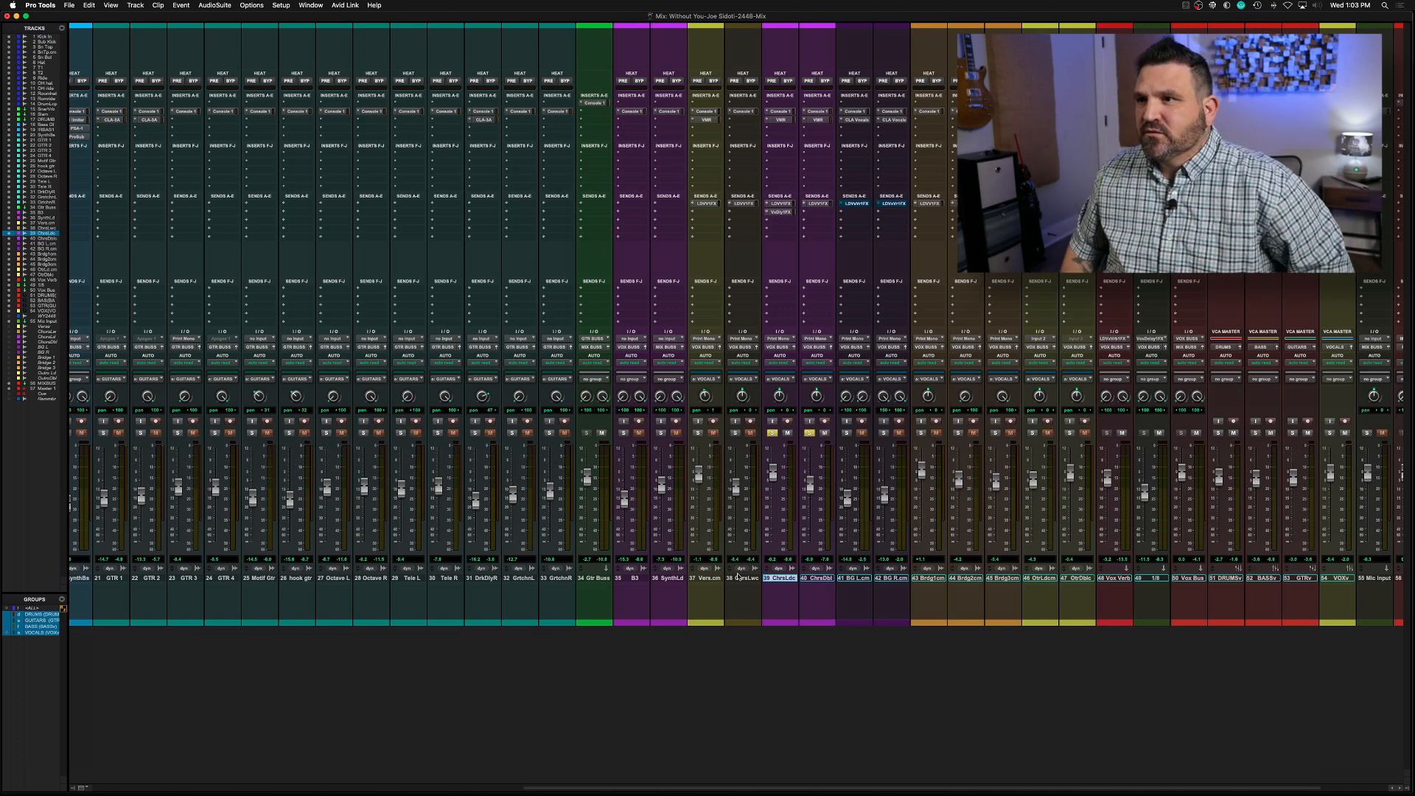
pyautogui.press('space')
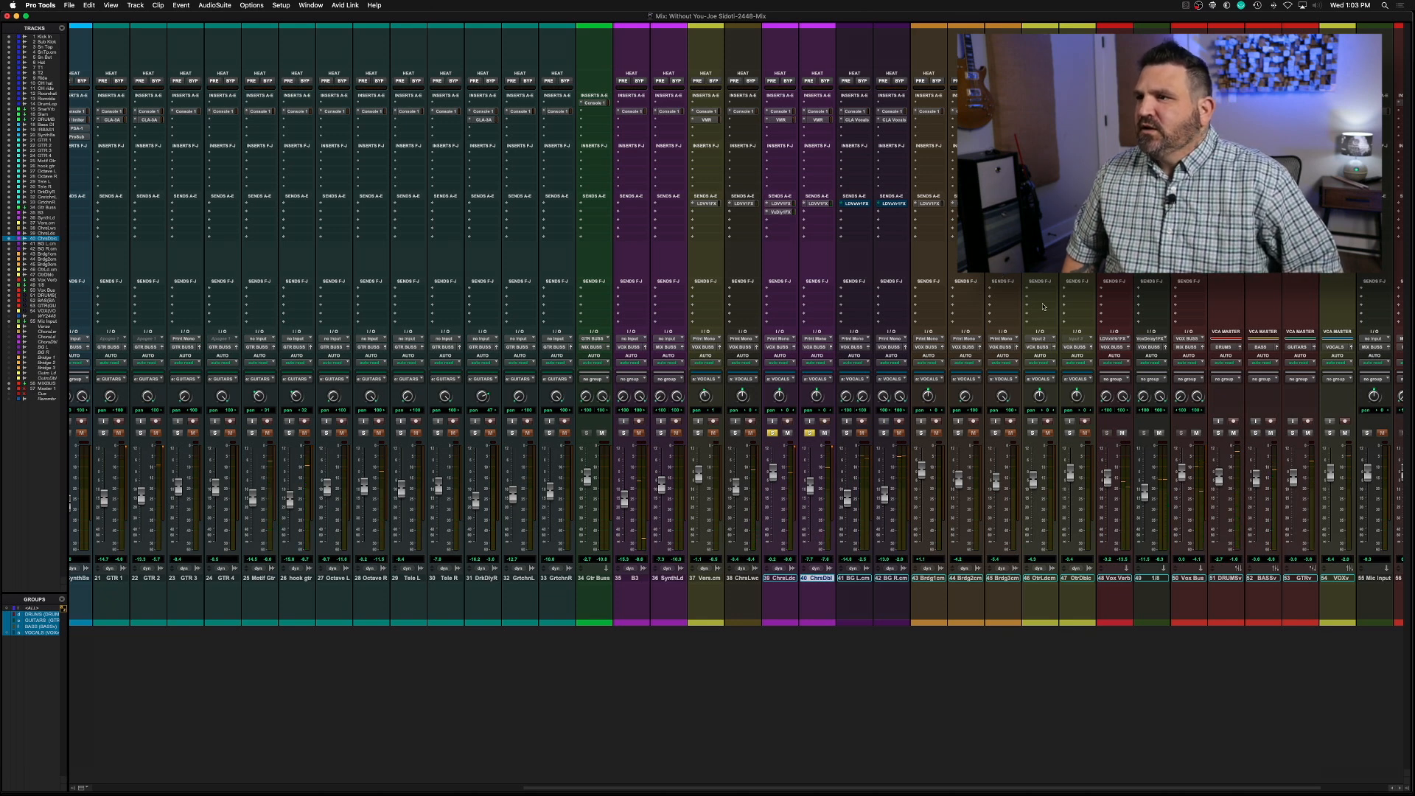
# Shorten the VerbSuite Classics decay on the Vox Verb track to 1.24 s and close the plug-in
pyautogui.click(1114, 103)
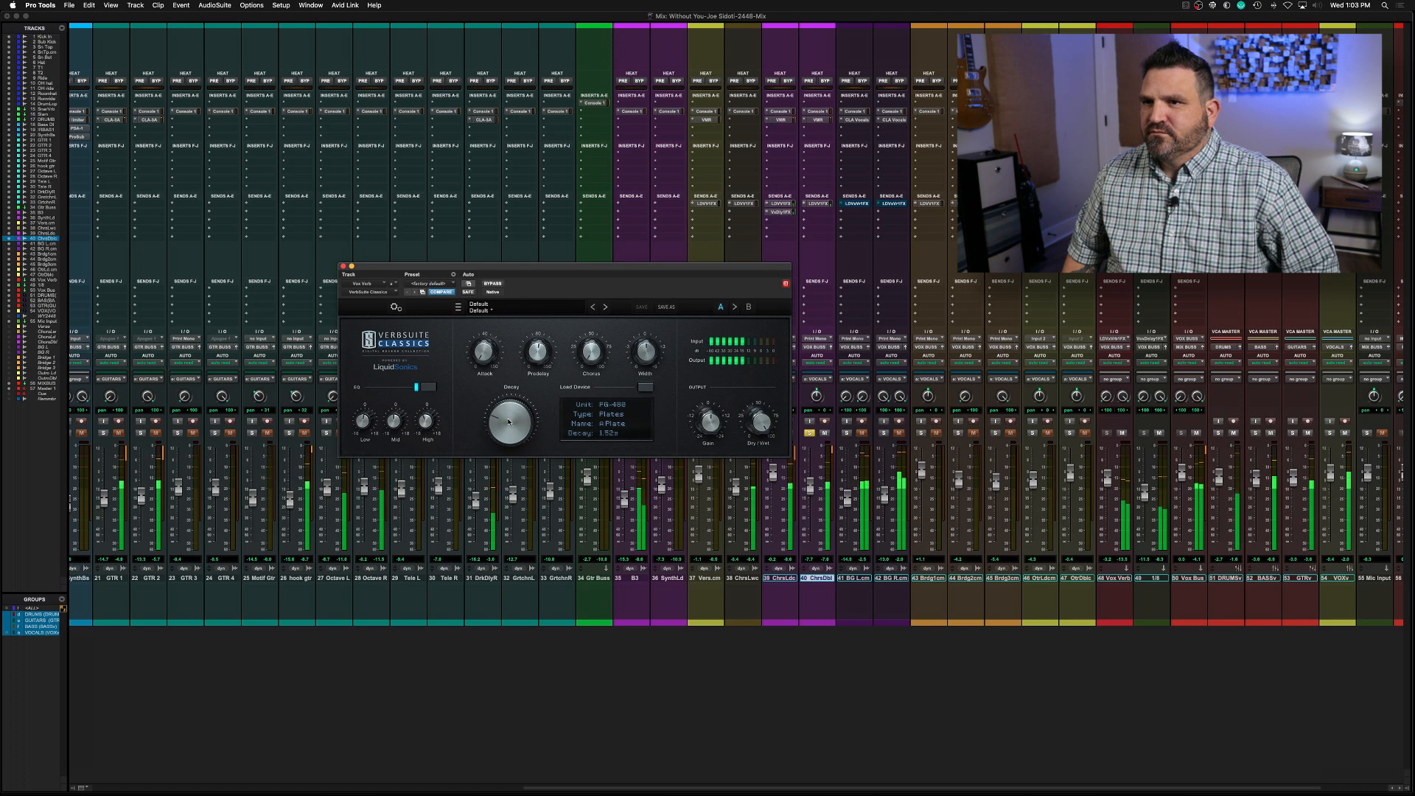
pyautogui.moveTo(509, 422); pyautogui.dragTo(504, 431)
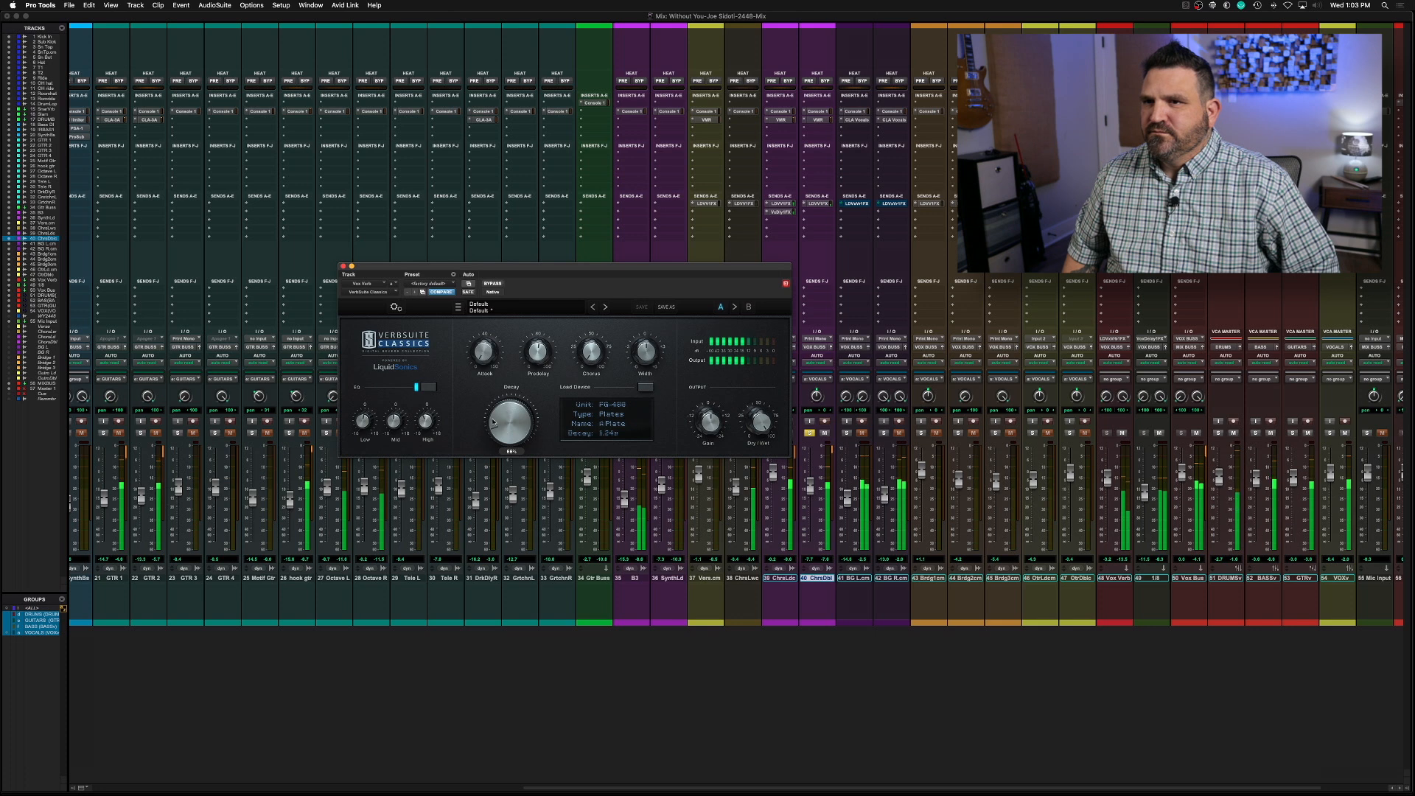
pyautogui.click(343, 267)
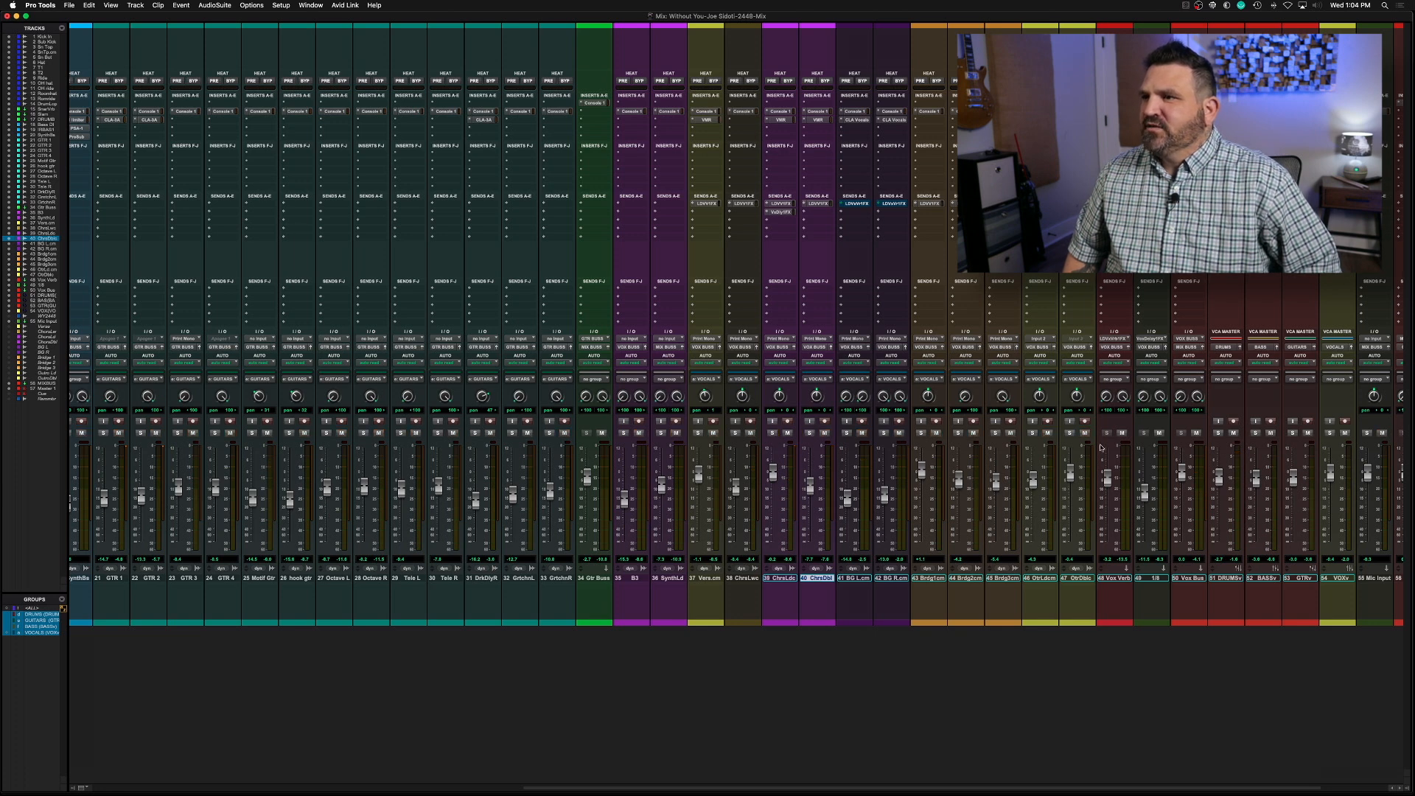
# Bring up the Vox Bus channel in Console 1 and close its plug-in window
pyautogui.click(1188, 104)
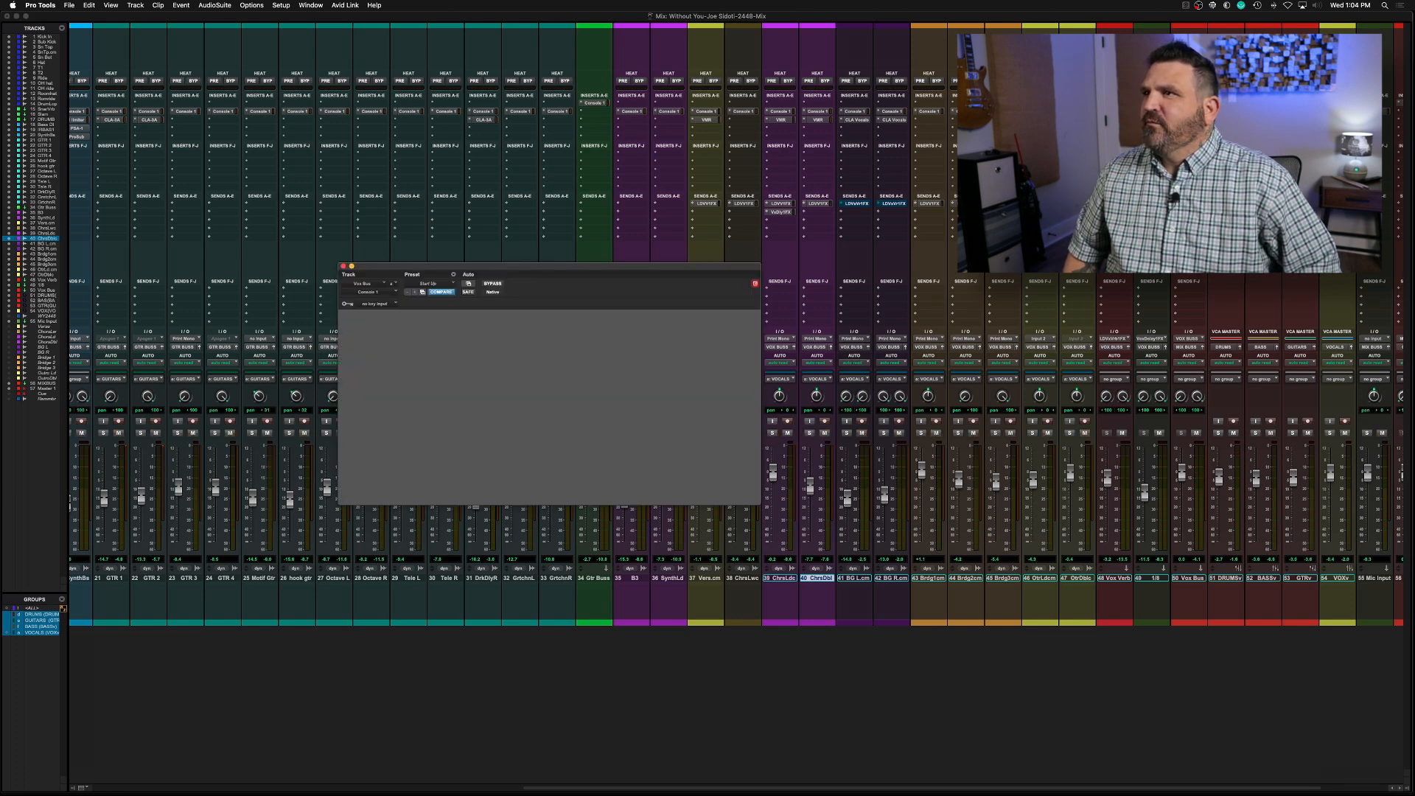
pyautogui.click(343, 267)
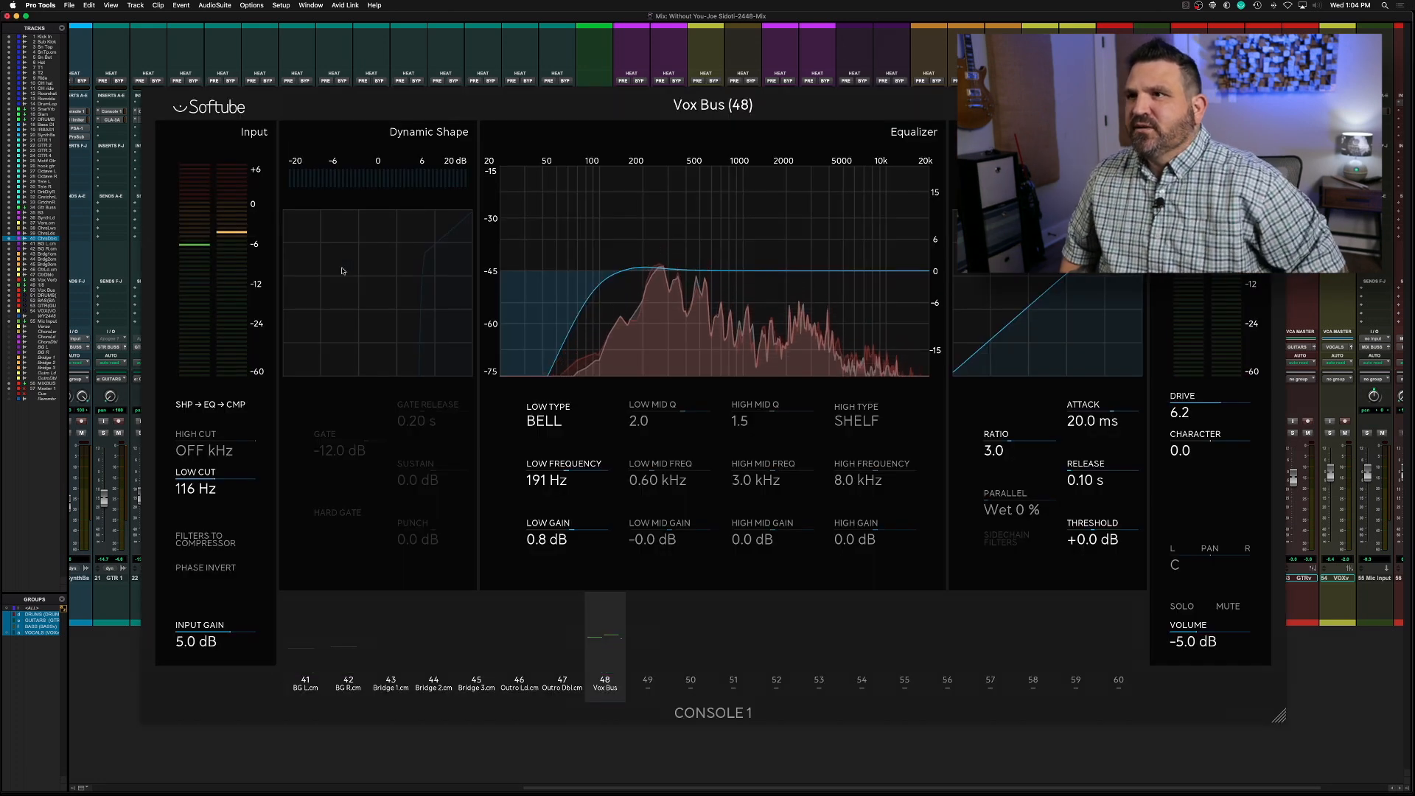
pyautogui.press('space')
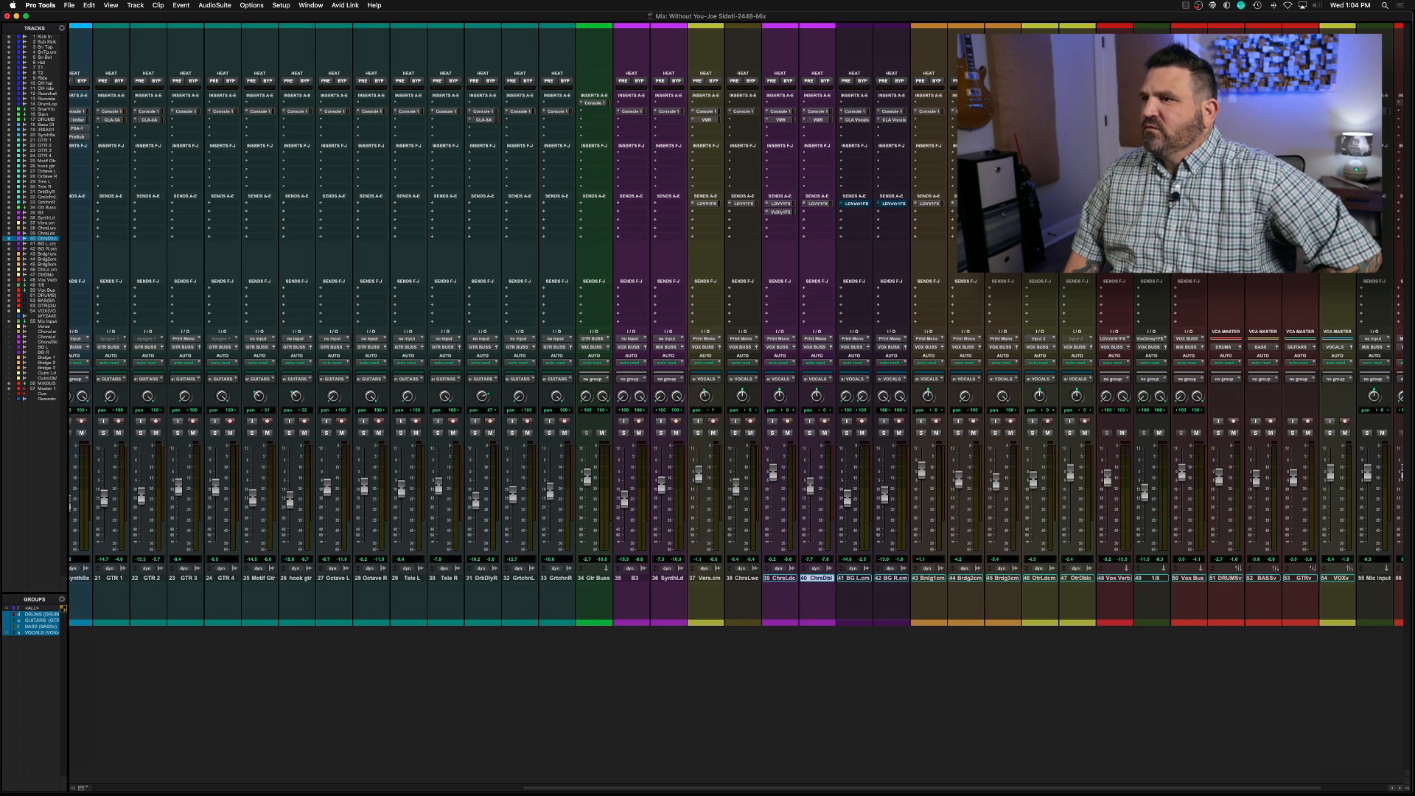
# Open the CLA-76 compressor on the Vox Bus and adjust its input level while the mix plays
pyautogui.click(1190, 111)
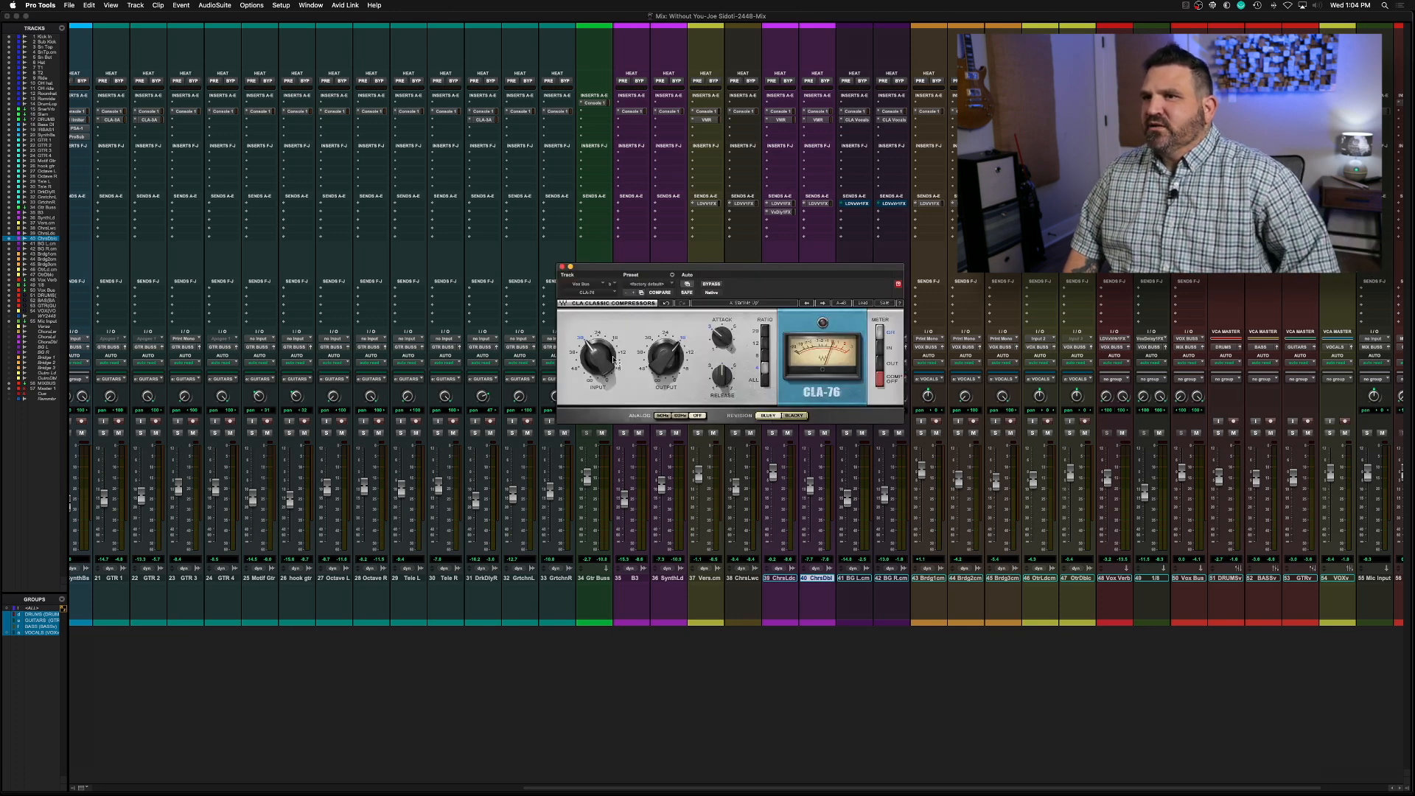
pyautogui.moveTo(598, 357); pyautogui.dragTo(599, 360)
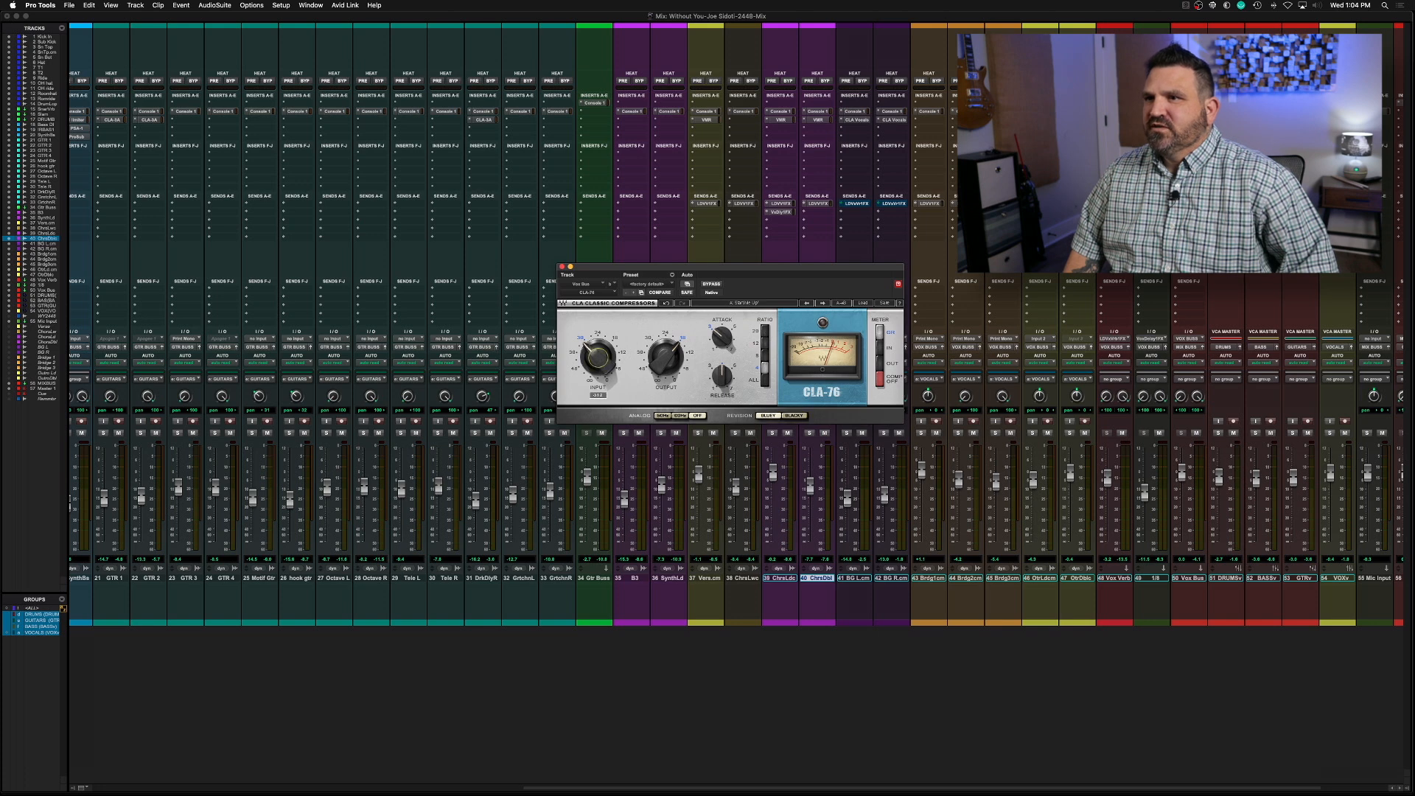
pyautogui.press('space')
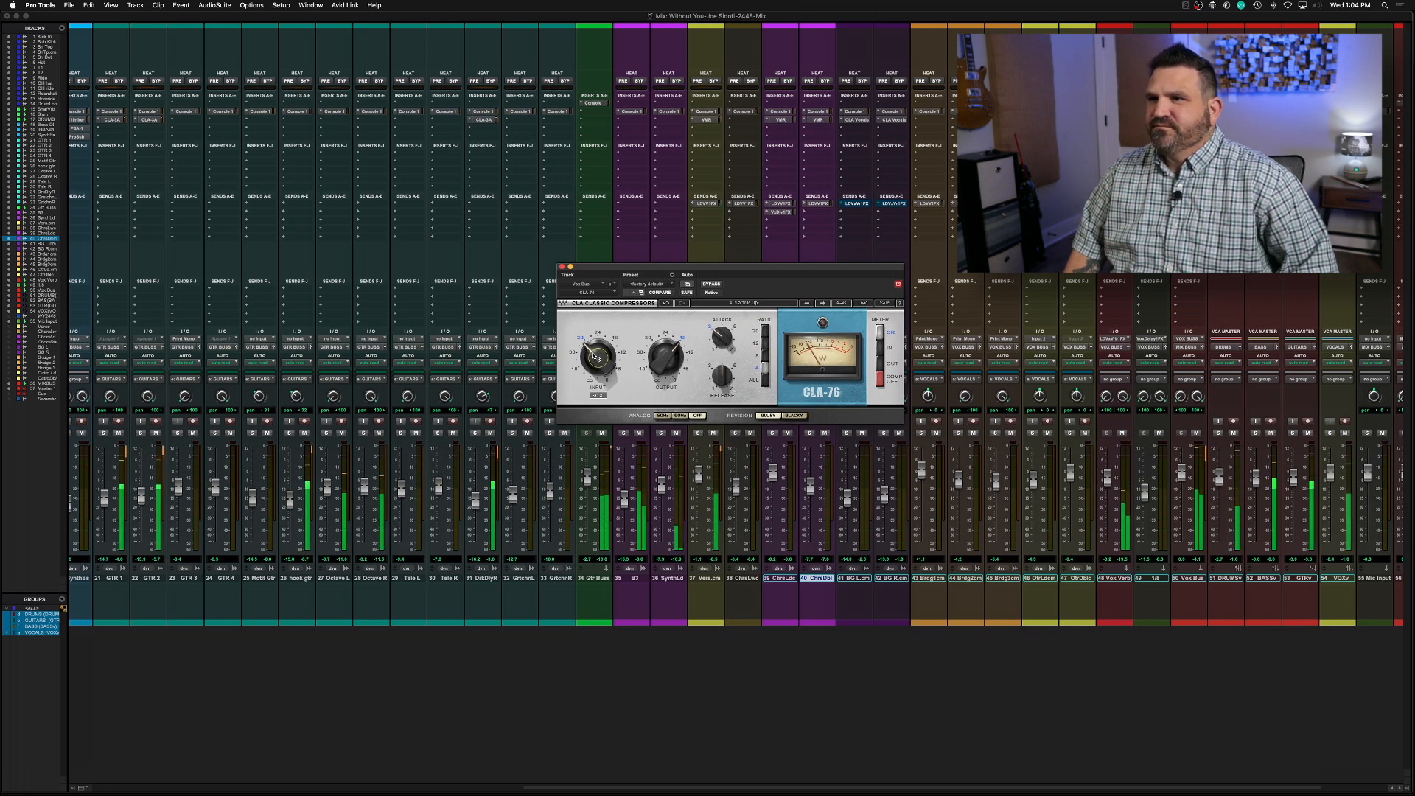
pyautogui.moveTo(595, 356); pyautogui.dragTo(594, 363)
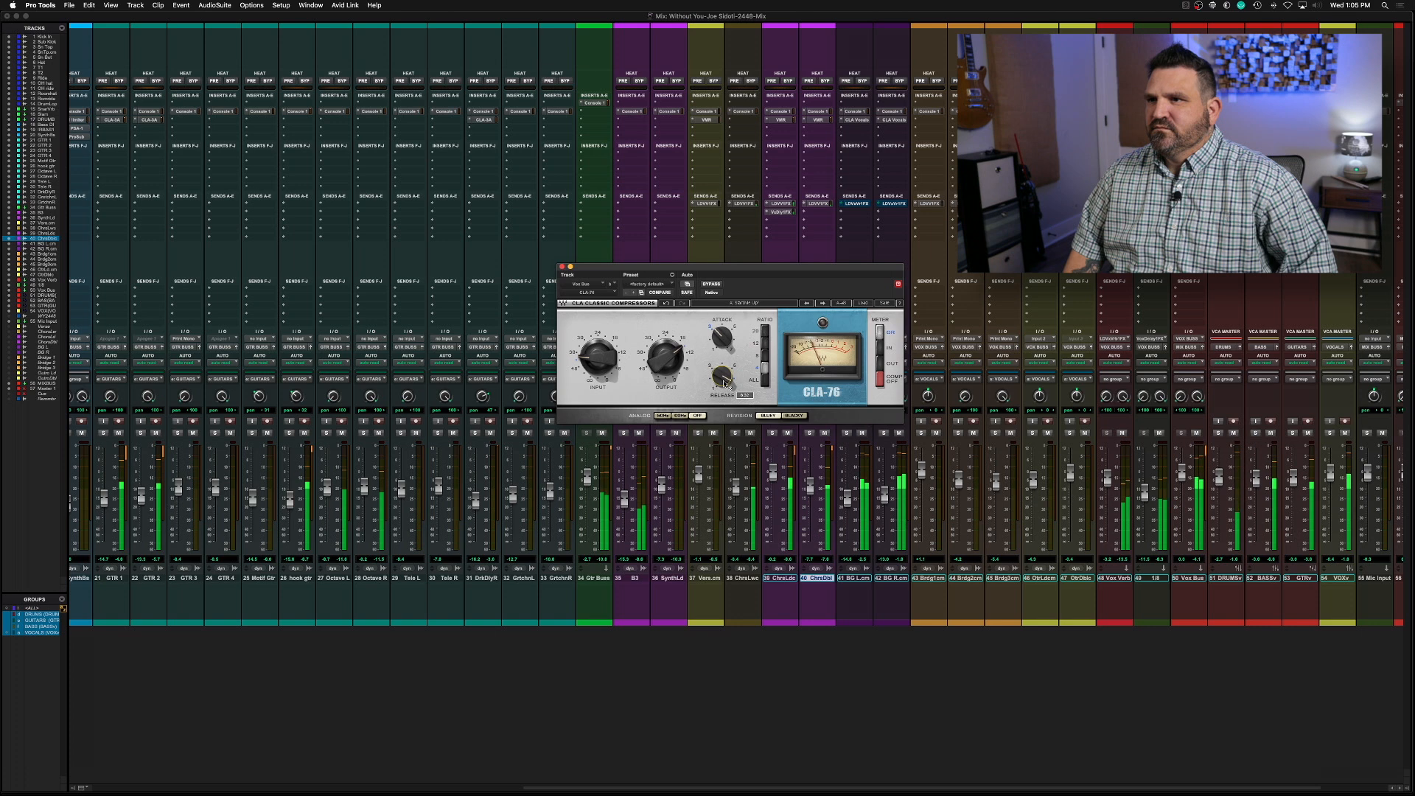
pyautogui.press('space')
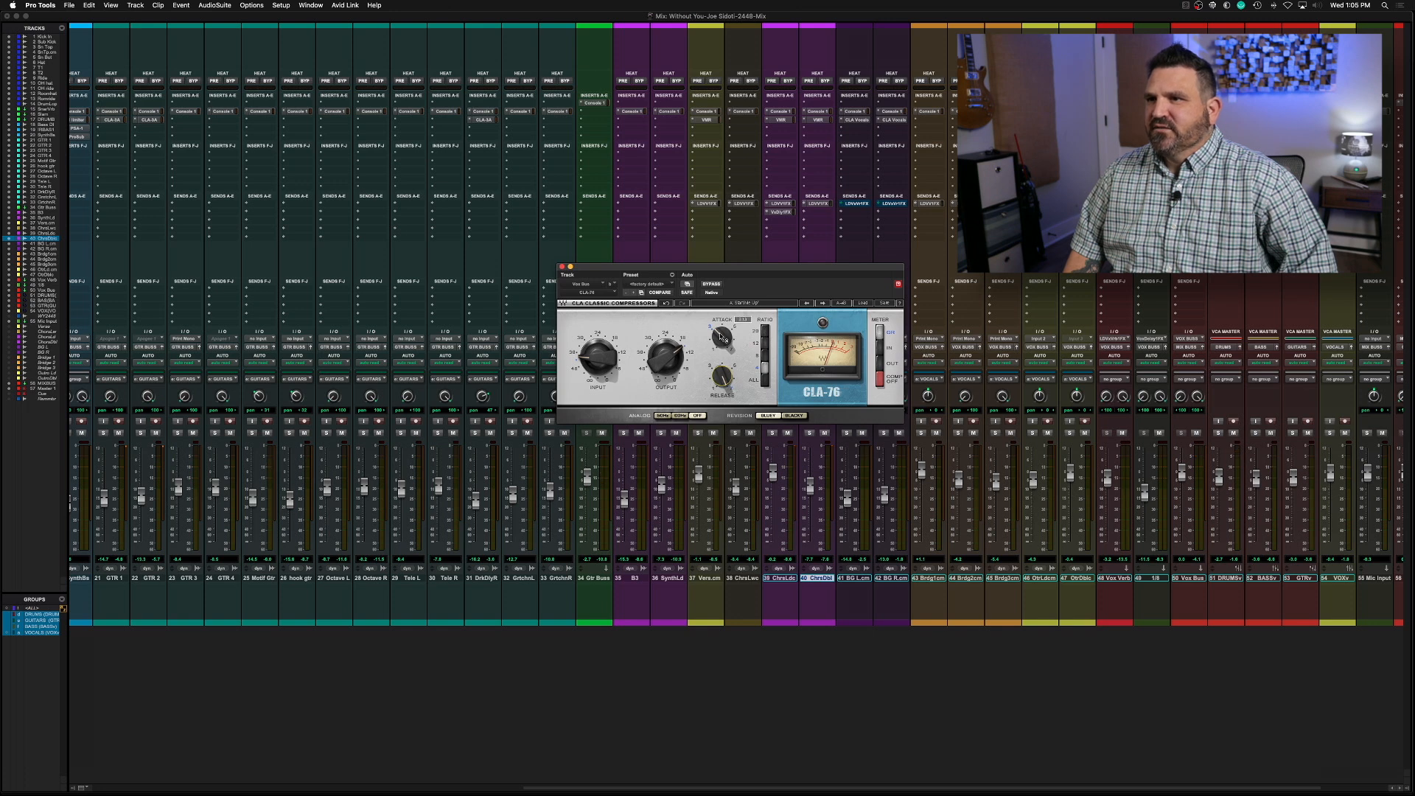
pyautogui.press('space')
pyautogui.moveTo(605, 358); pyautogui.dragTo(605, 353)
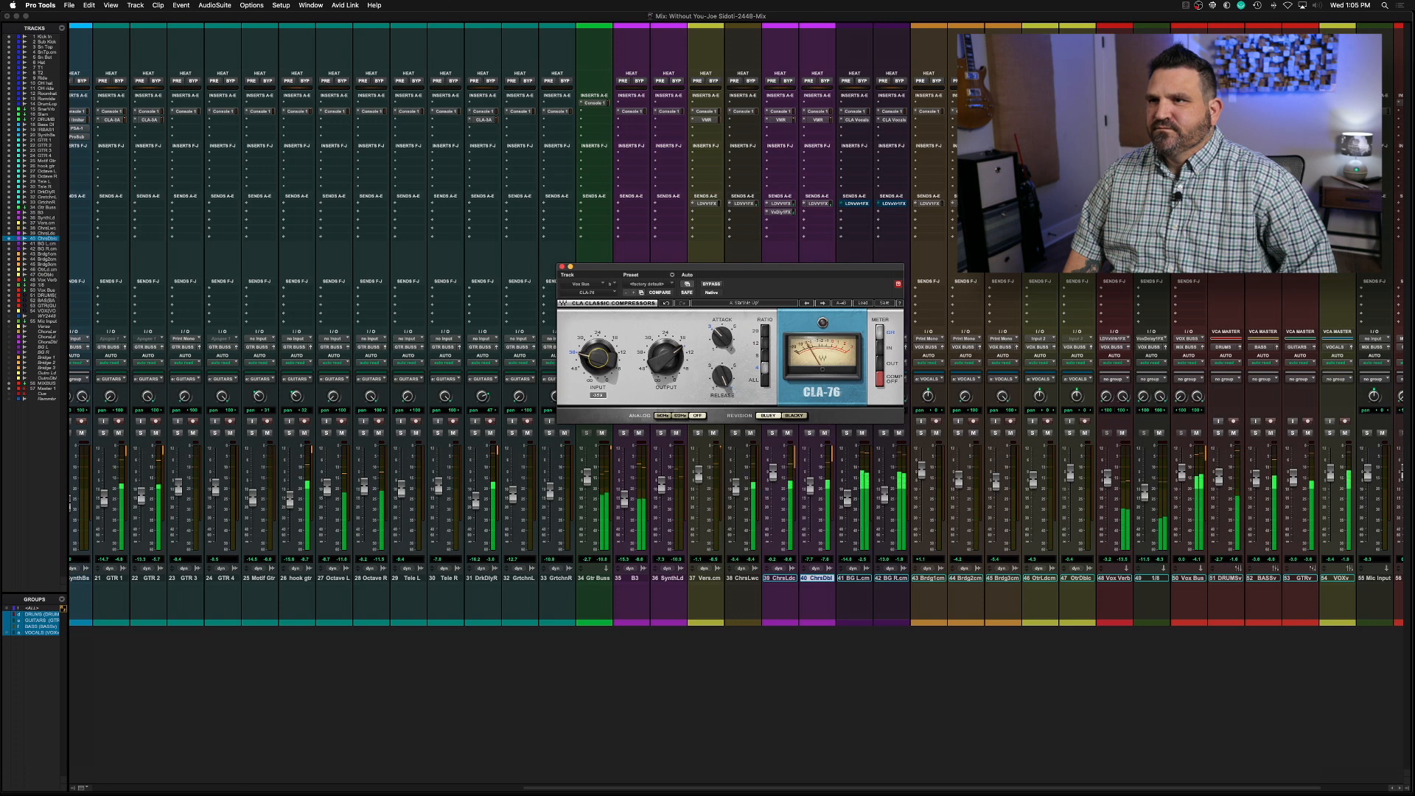
# Compare the Vox Bus with the CLA-76 bypassed and active, raising the compressor's output to match the level
pyautogui.click(711, 284)
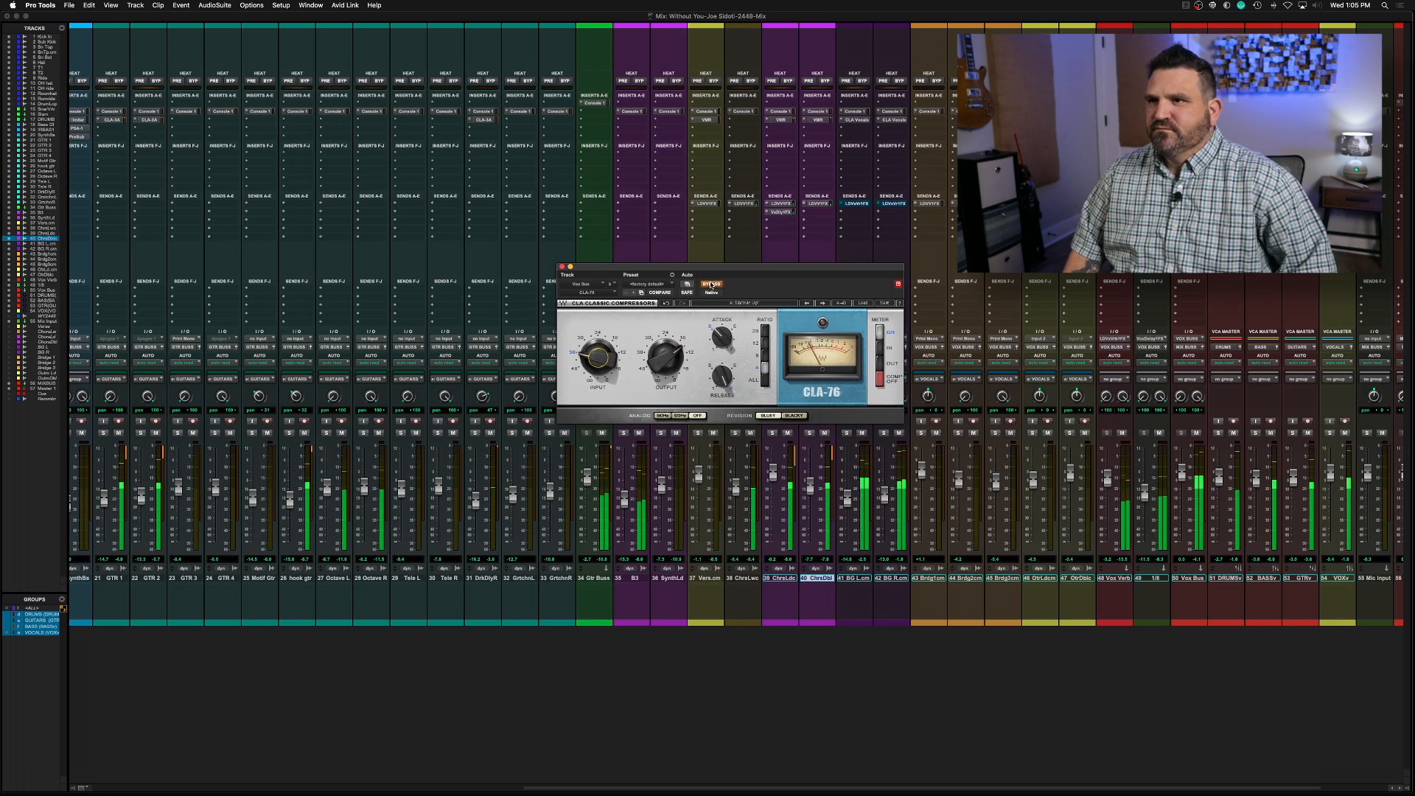
pyautogui.click(711, 285)
pyautogui.moveTo(666, 359); pyautogui.dragTo(665, 354)
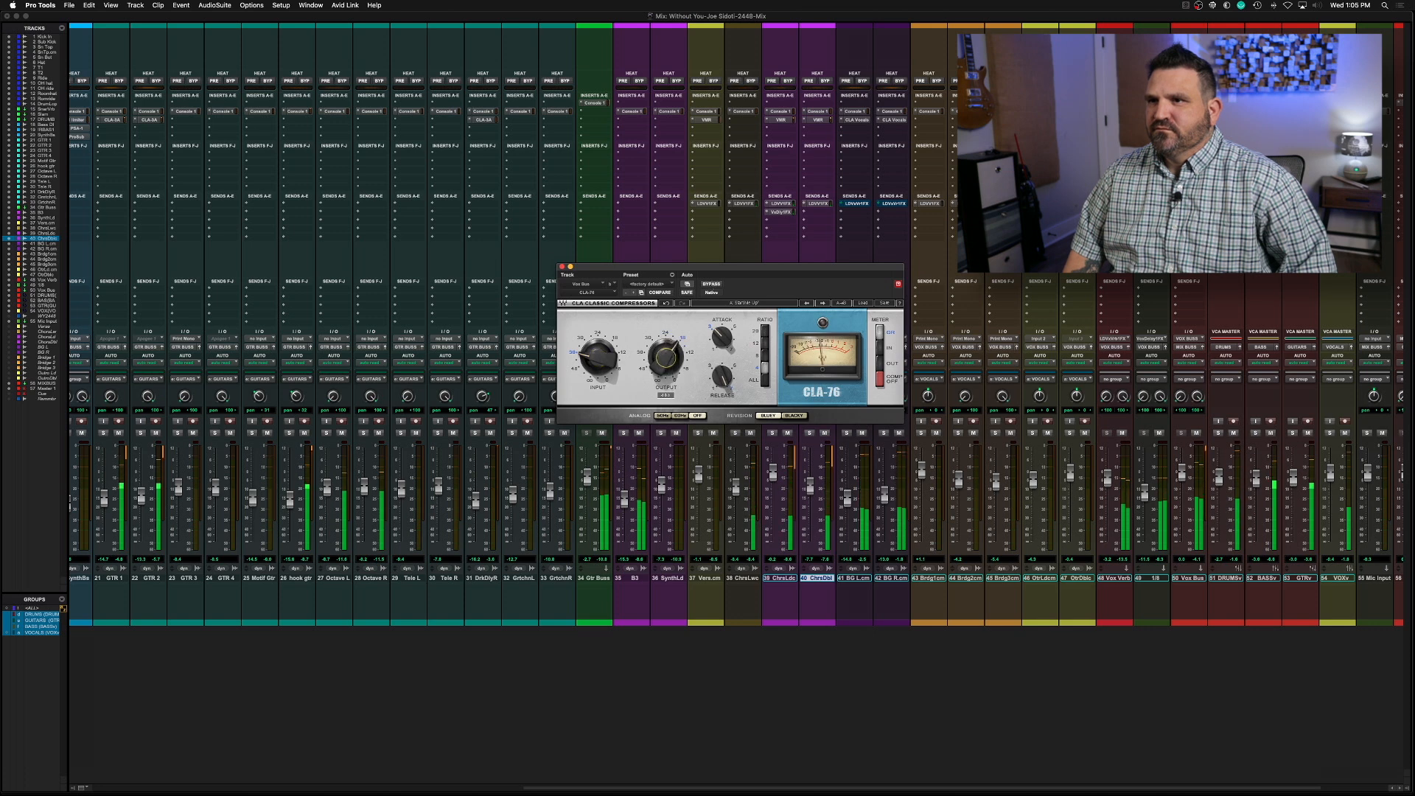
pyautogui.click(707, 285)
pyautogui.moveTo(670, 349); pyautogui.dragTo(671, 346)
pyautogui.press('space')
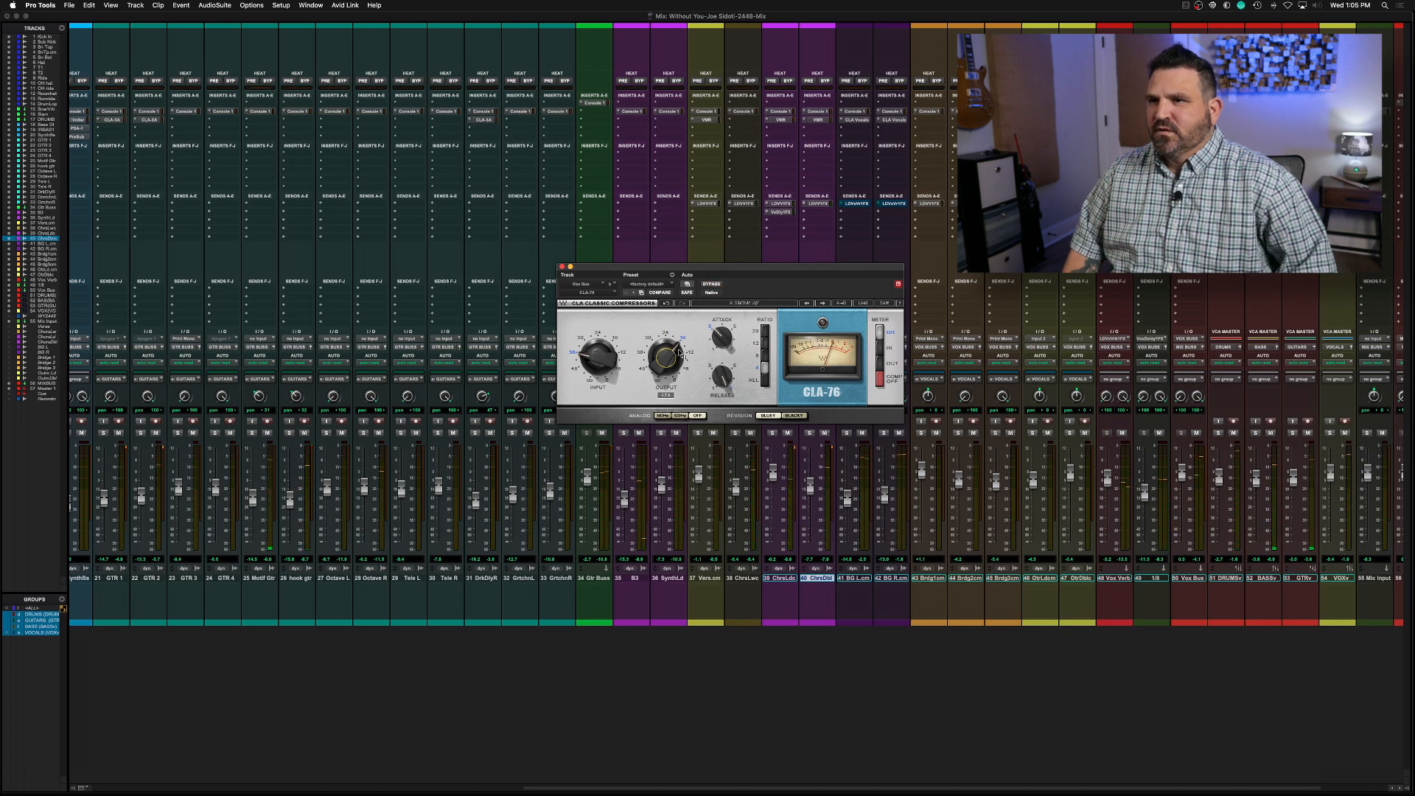
# Fine-tune the CLA-76 output during playback, check it against bypass once more, and close the plug-in
pyautogui.press('space')
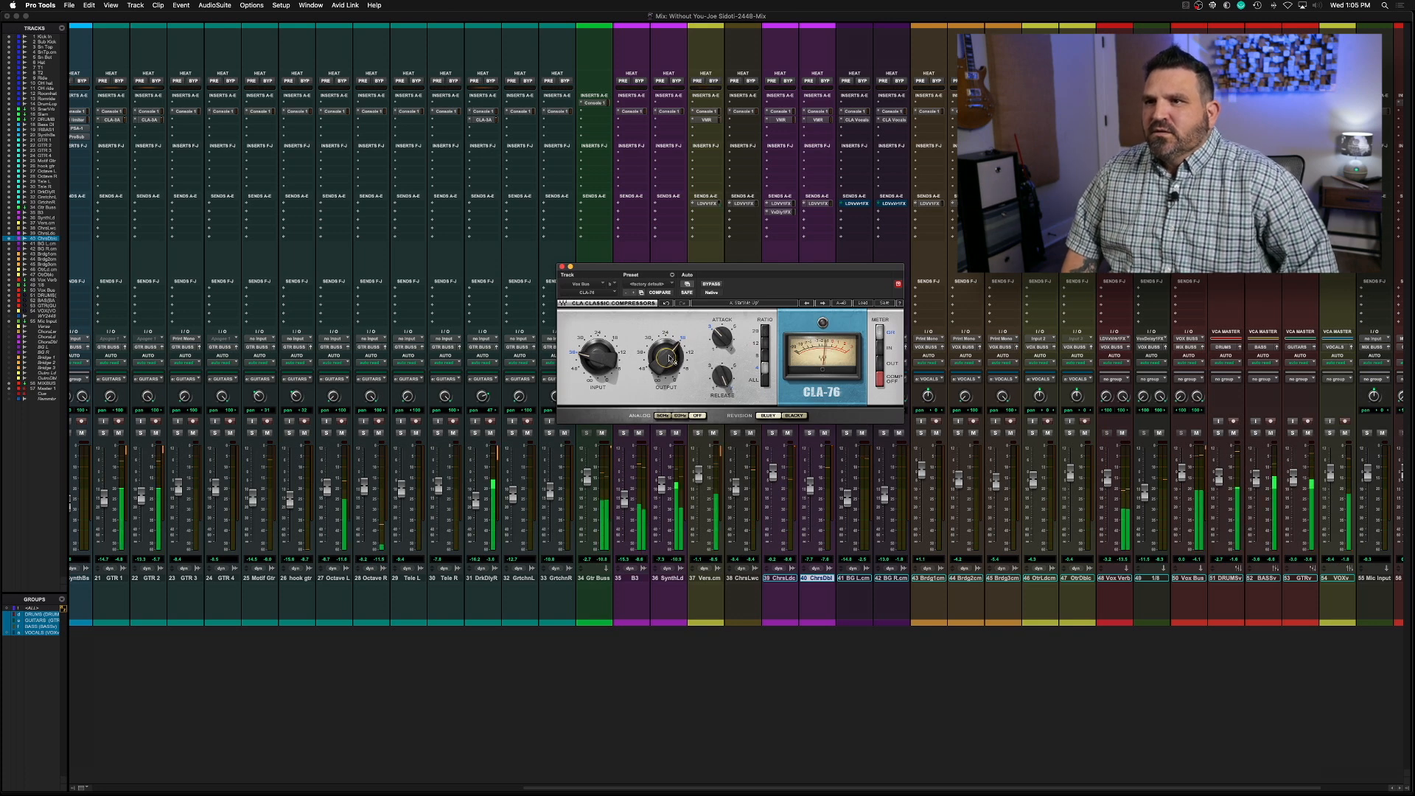
pyautogui.moveTo(671, 359); pyautogui.dragTo(671, 358)
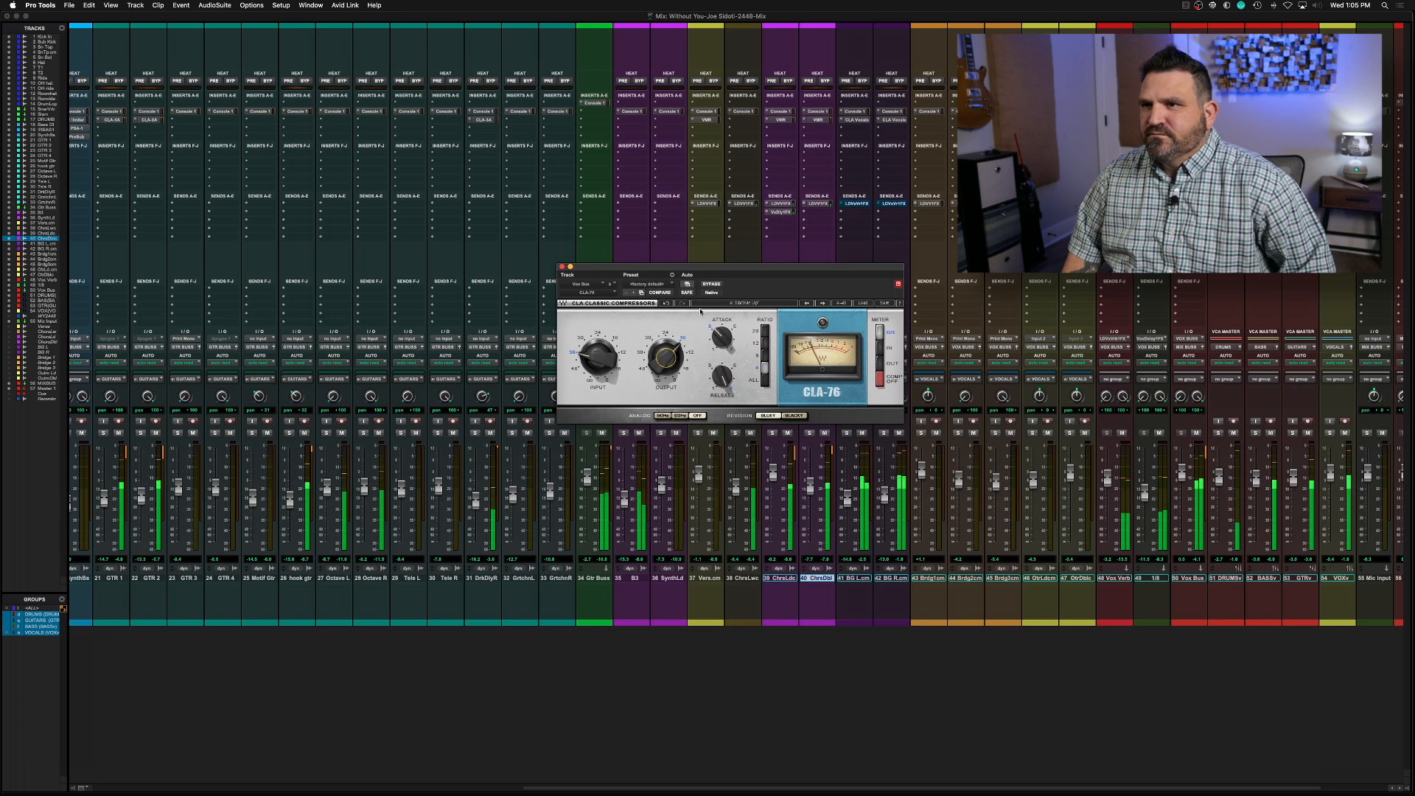
pyautogui.click(710, 285)
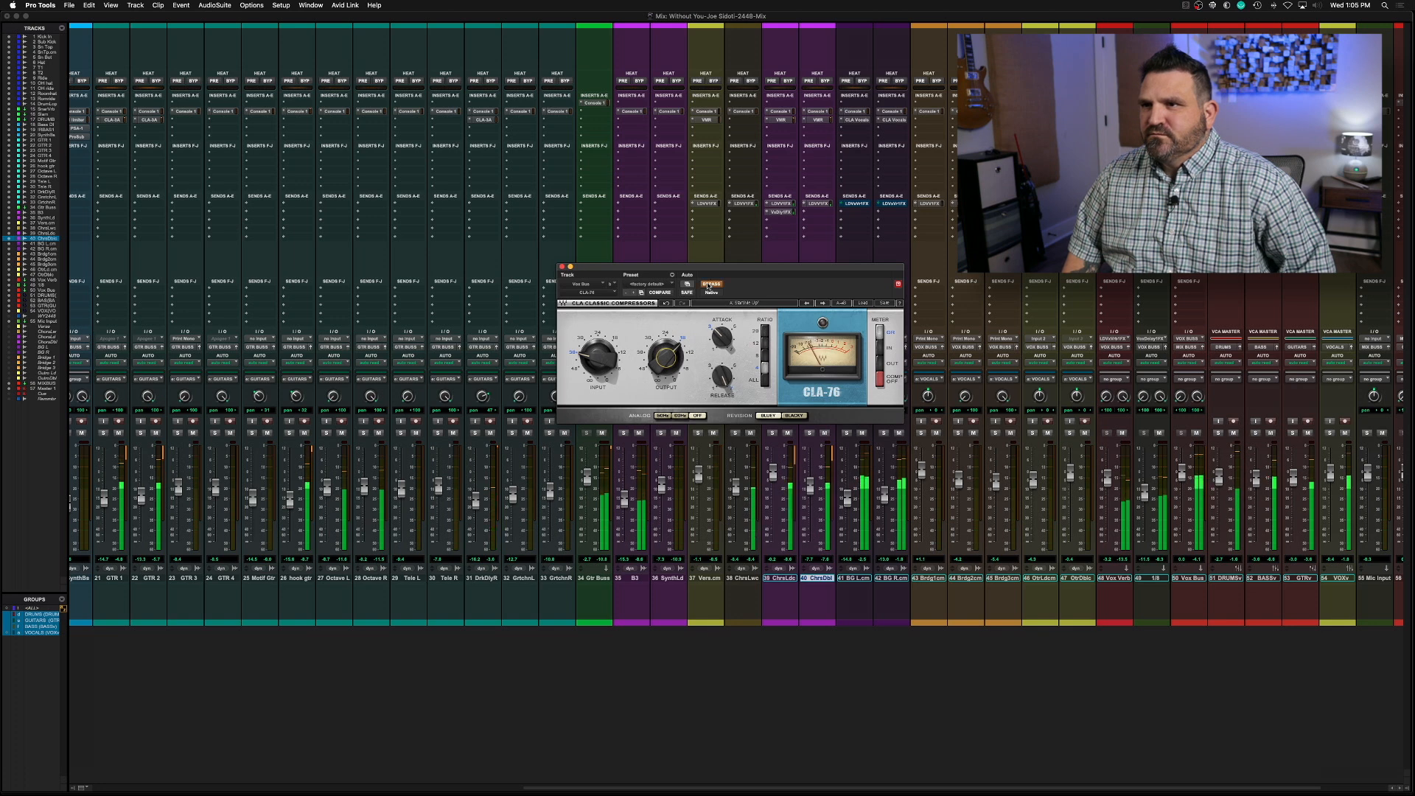
pyautogui.click(710, 285)
pyautogui.moveTo(670, 356)
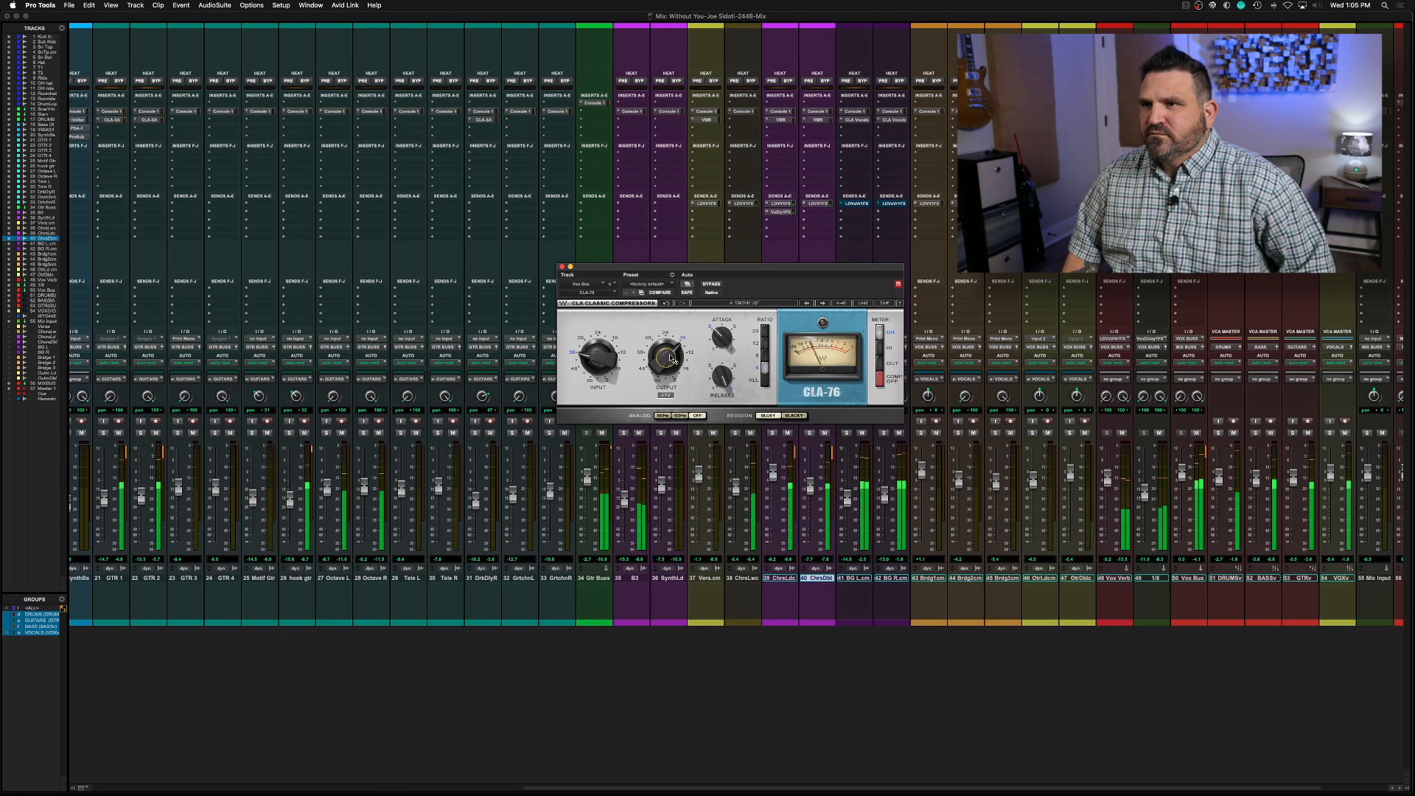
pyautogui.click(562, 267)
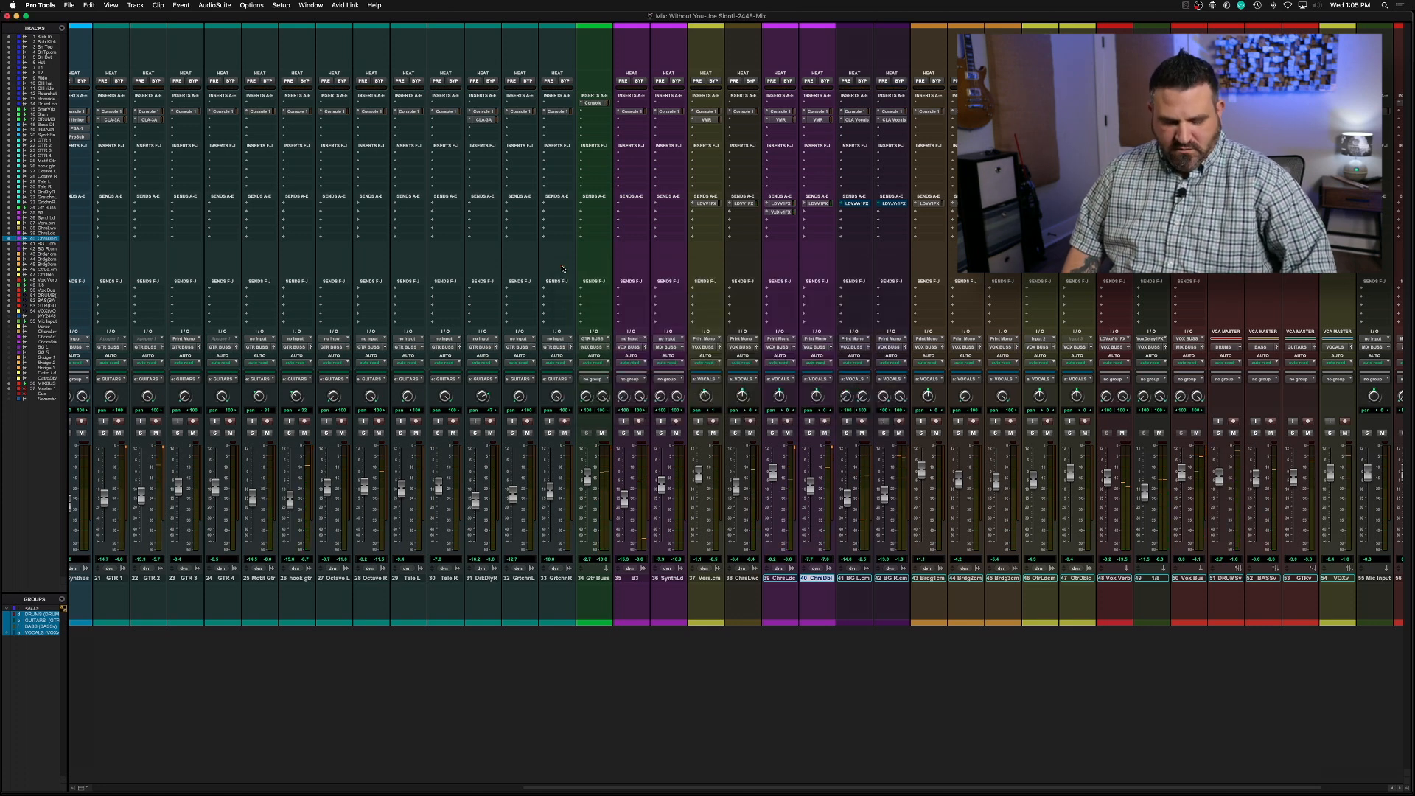
# Start a session data import from the template file Final Mix Remember.ptxt
pyautogui.click(71, 6)
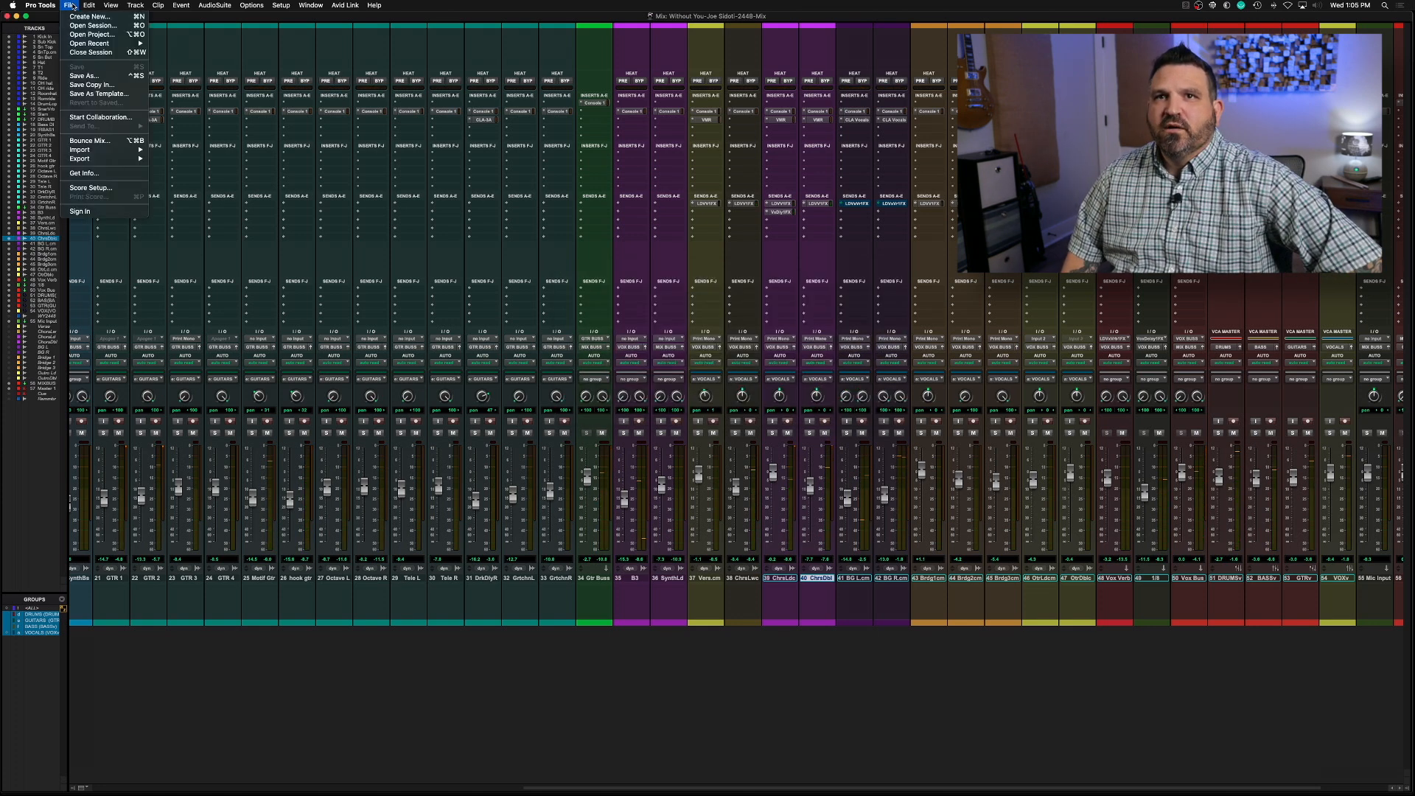
pyautogui.moveTo(95, 151)
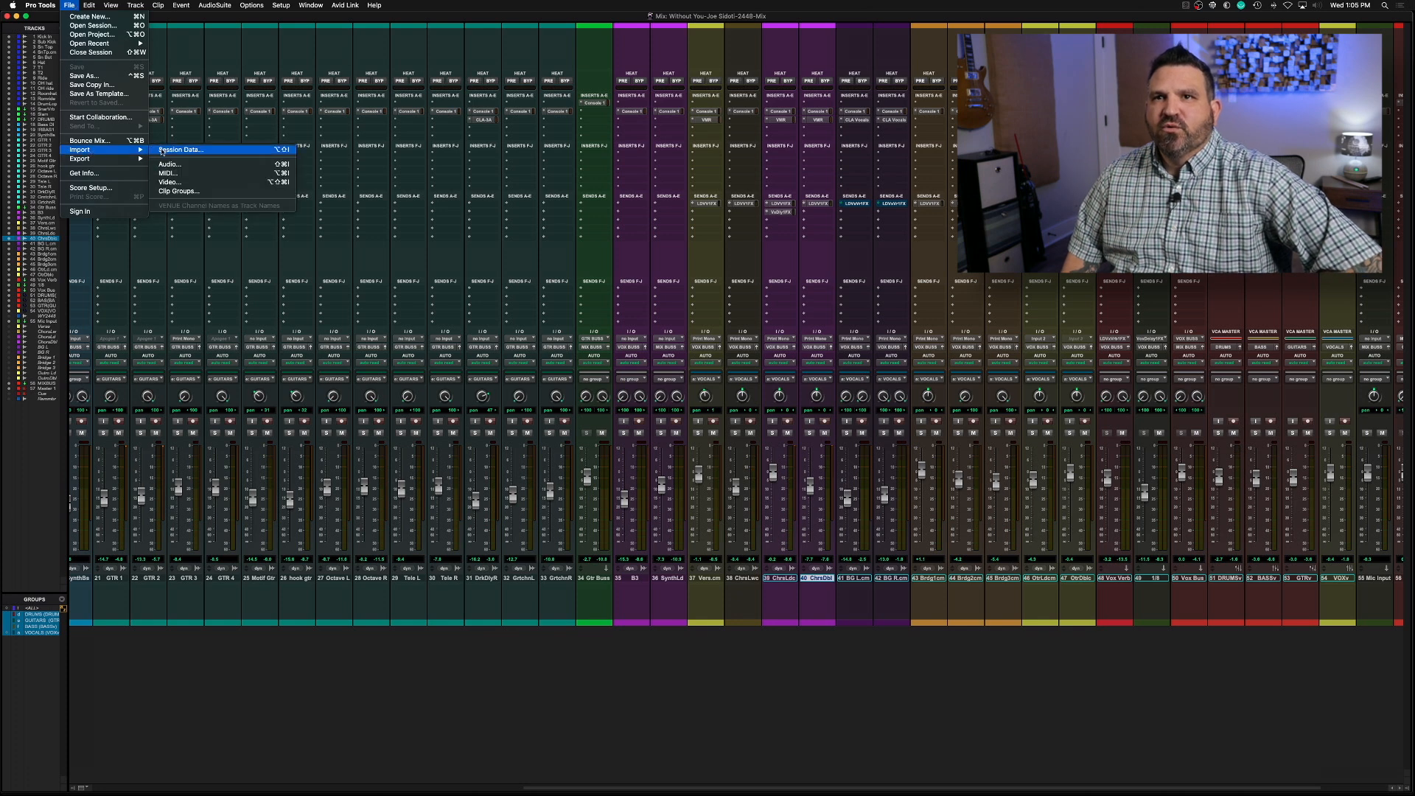
pyautogui.click(163, 151)
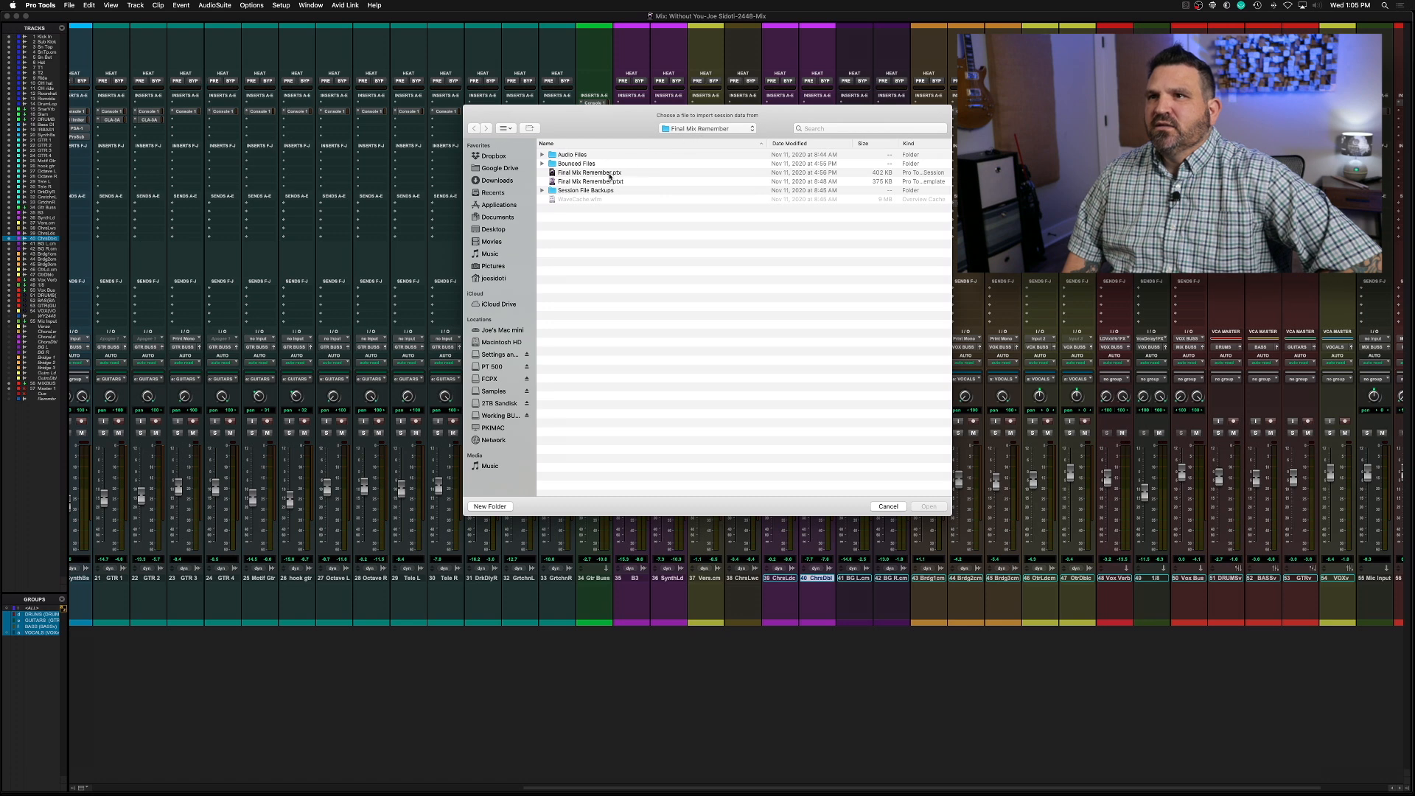
pyautogui.click(588, 182)
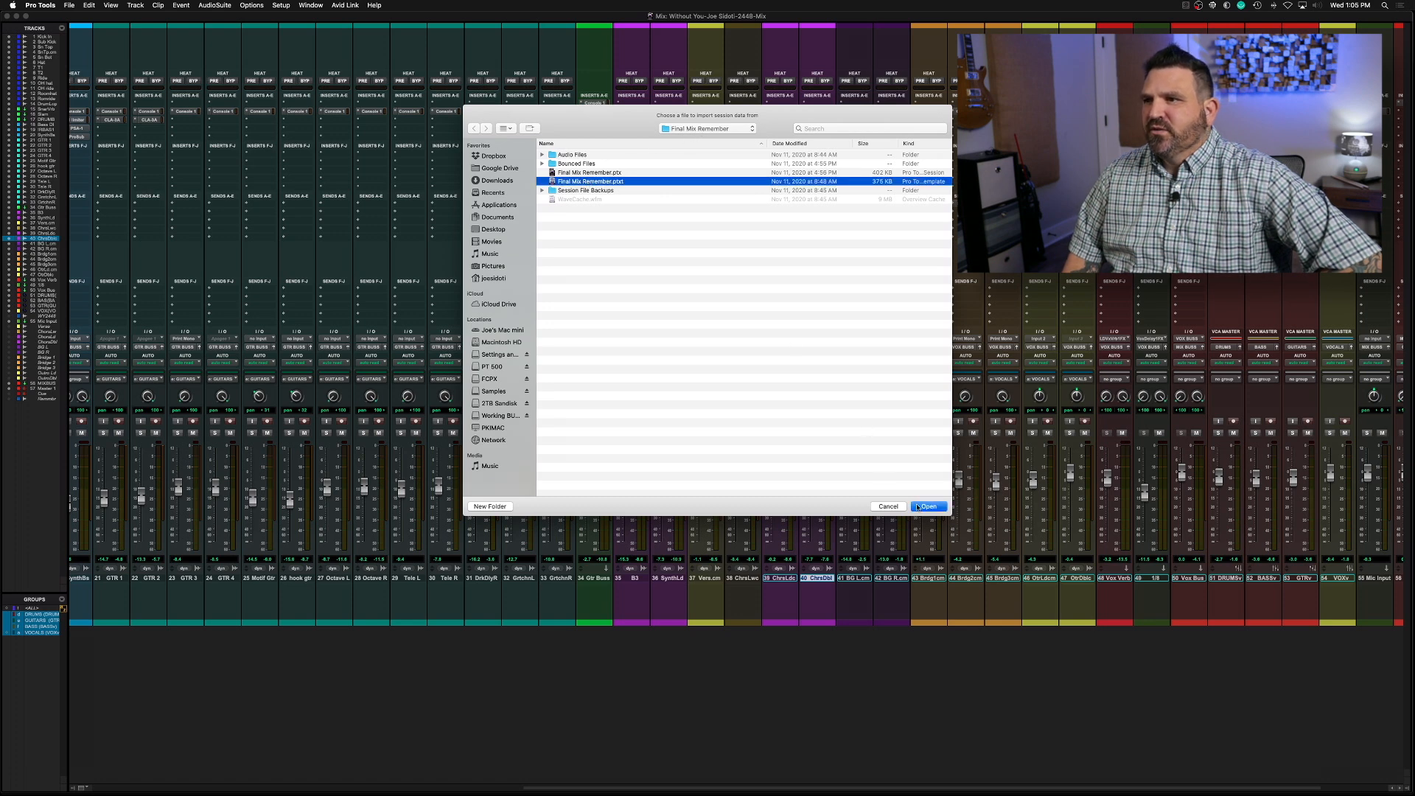
pyautogui.click(929, 508)
# Map the template's Vocal Bus to the existing 50 Vox Bus track and import it
pyautogui.scroll(-15, 674, 376)
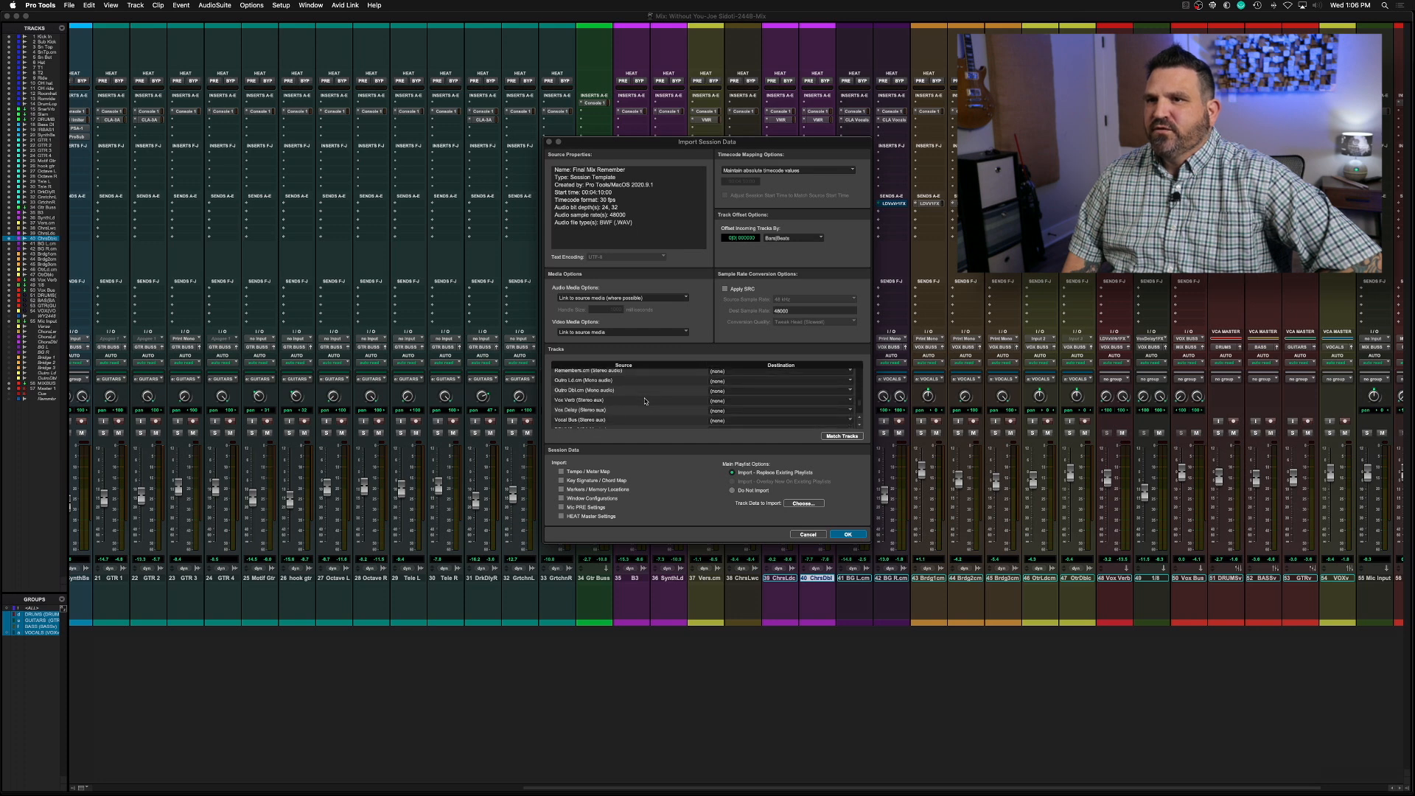
pyautogui.scroll(-1, 645, 400)
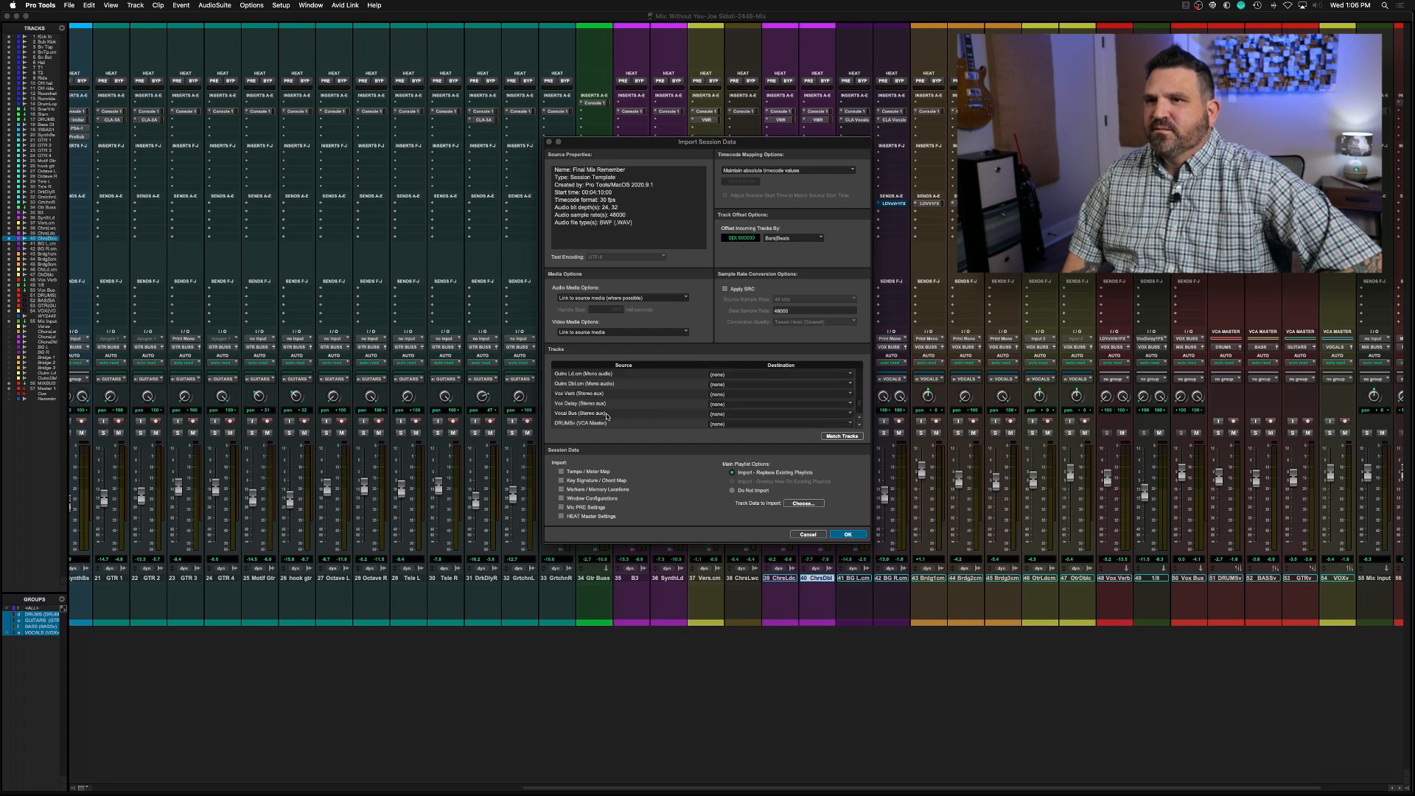
pyautogui.click(741, 414)
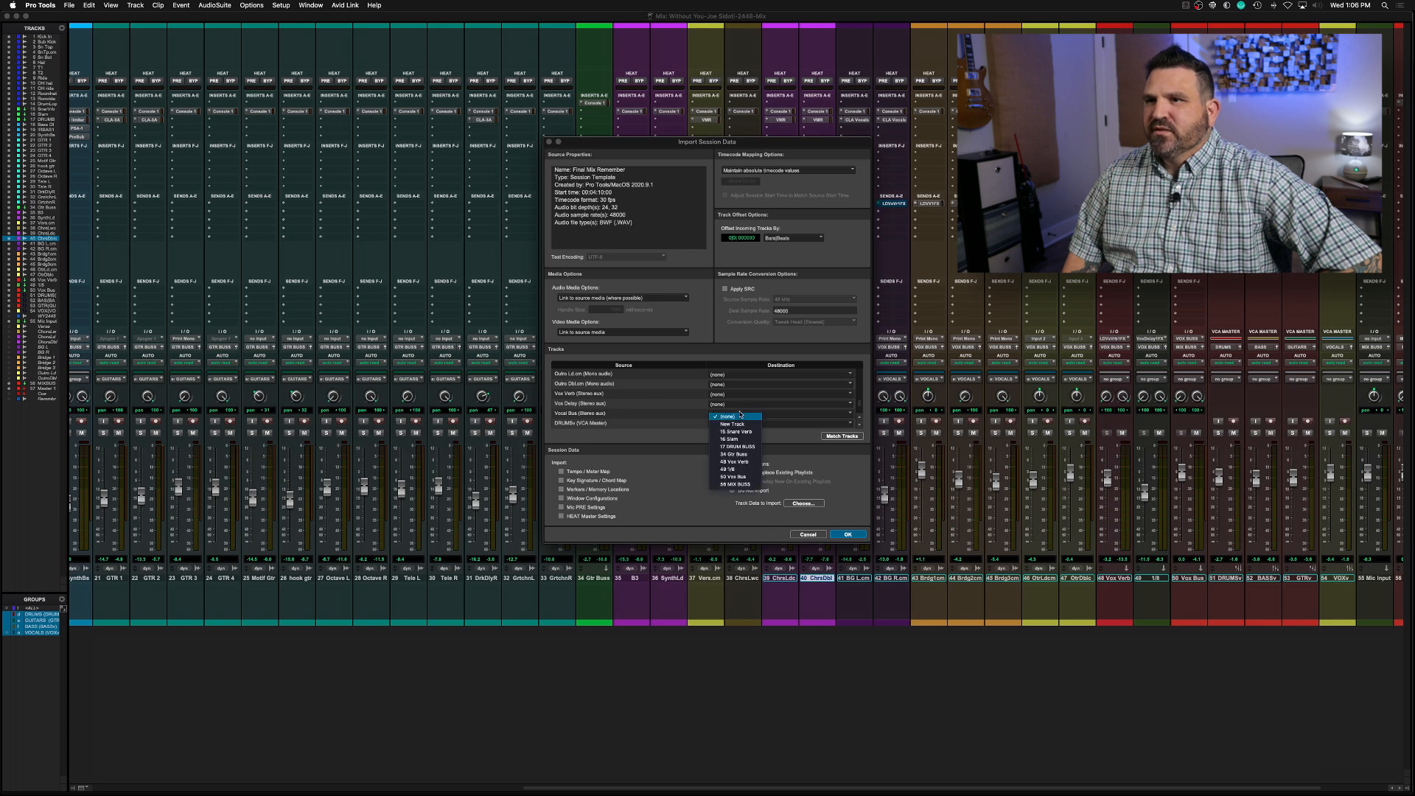
pyautogui.click(741, 477)
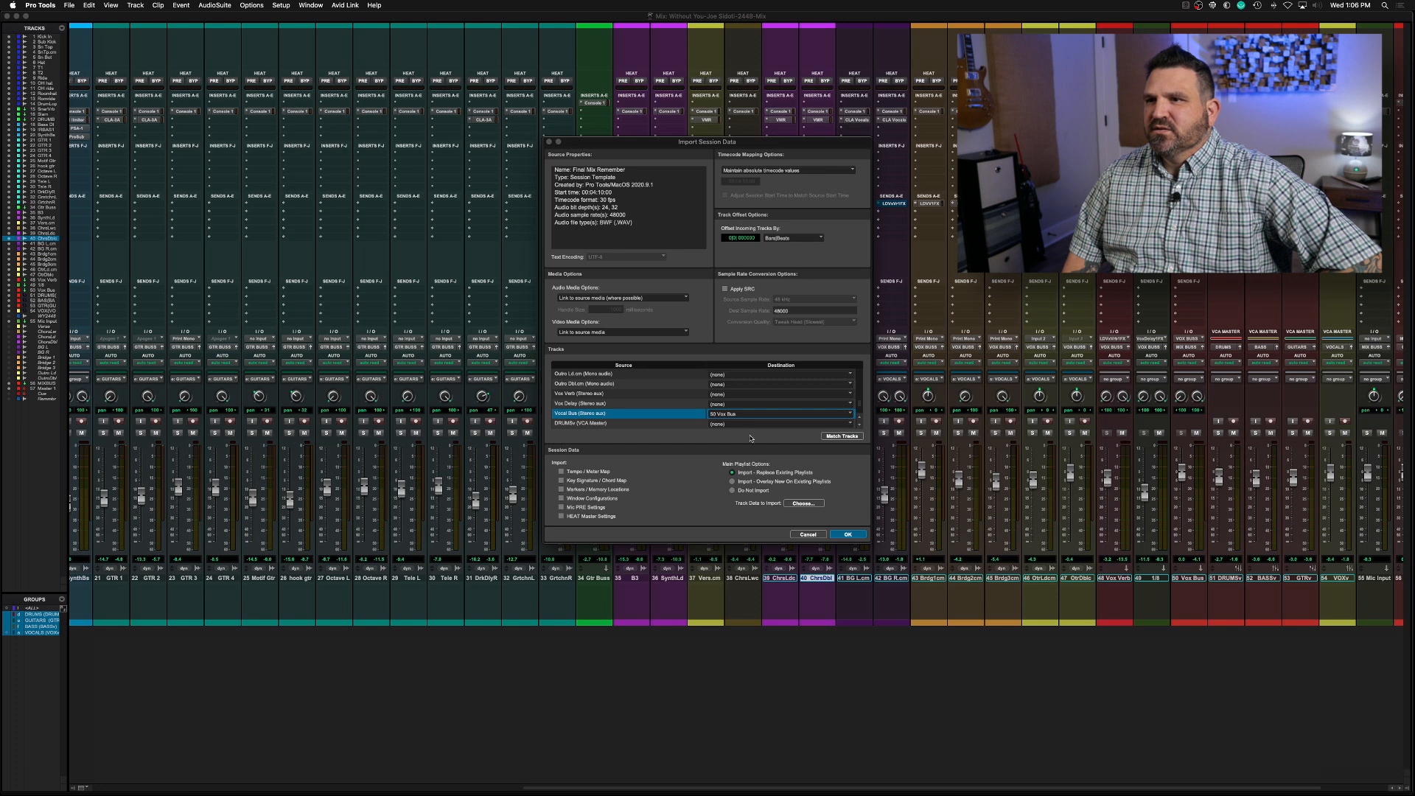
pyautogui.press('Return')
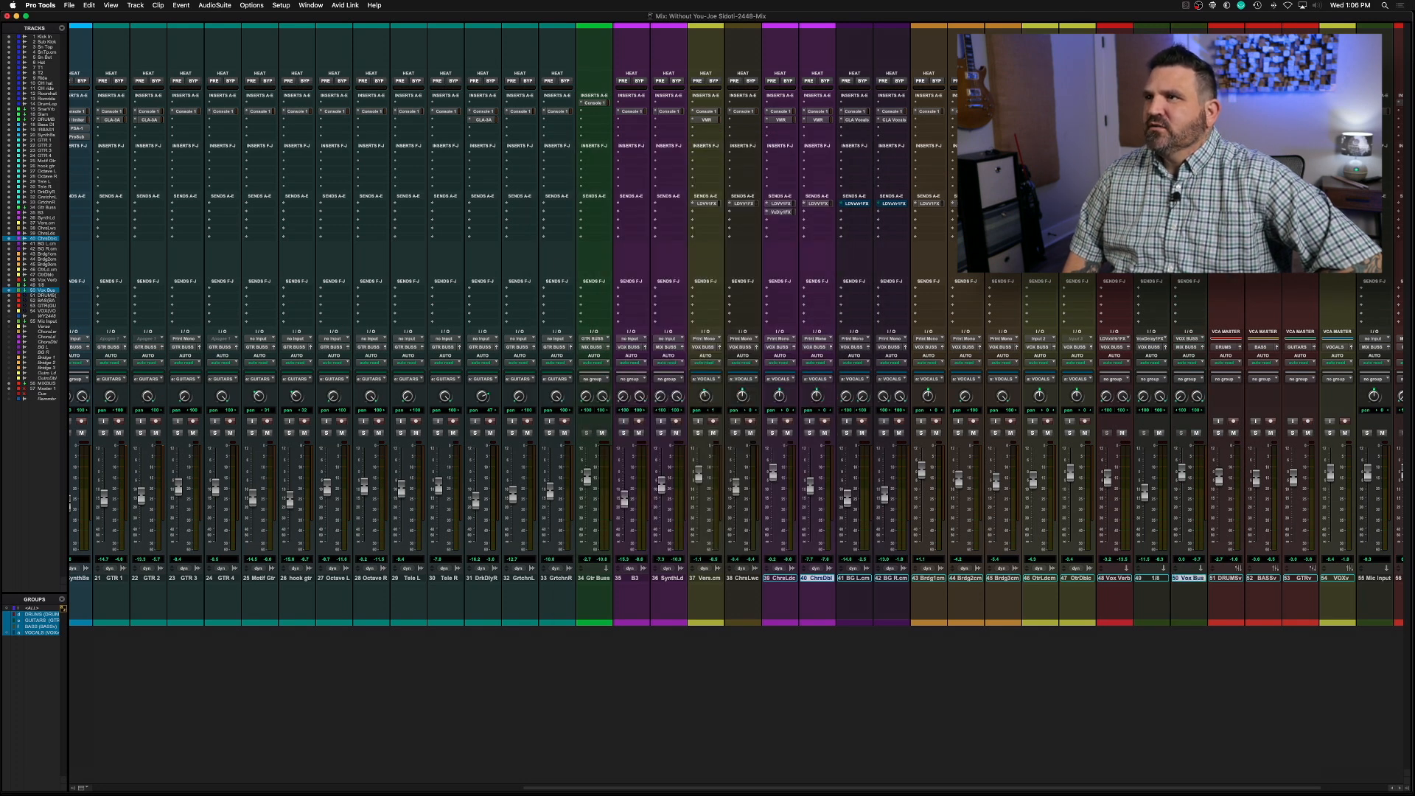
# Open the Virtual Mix Rack on the Vox Bus, adjusting its FG-116 compressor during playback and comparing the sound with the rack bypassed
pyautogui.click(1189, 103)
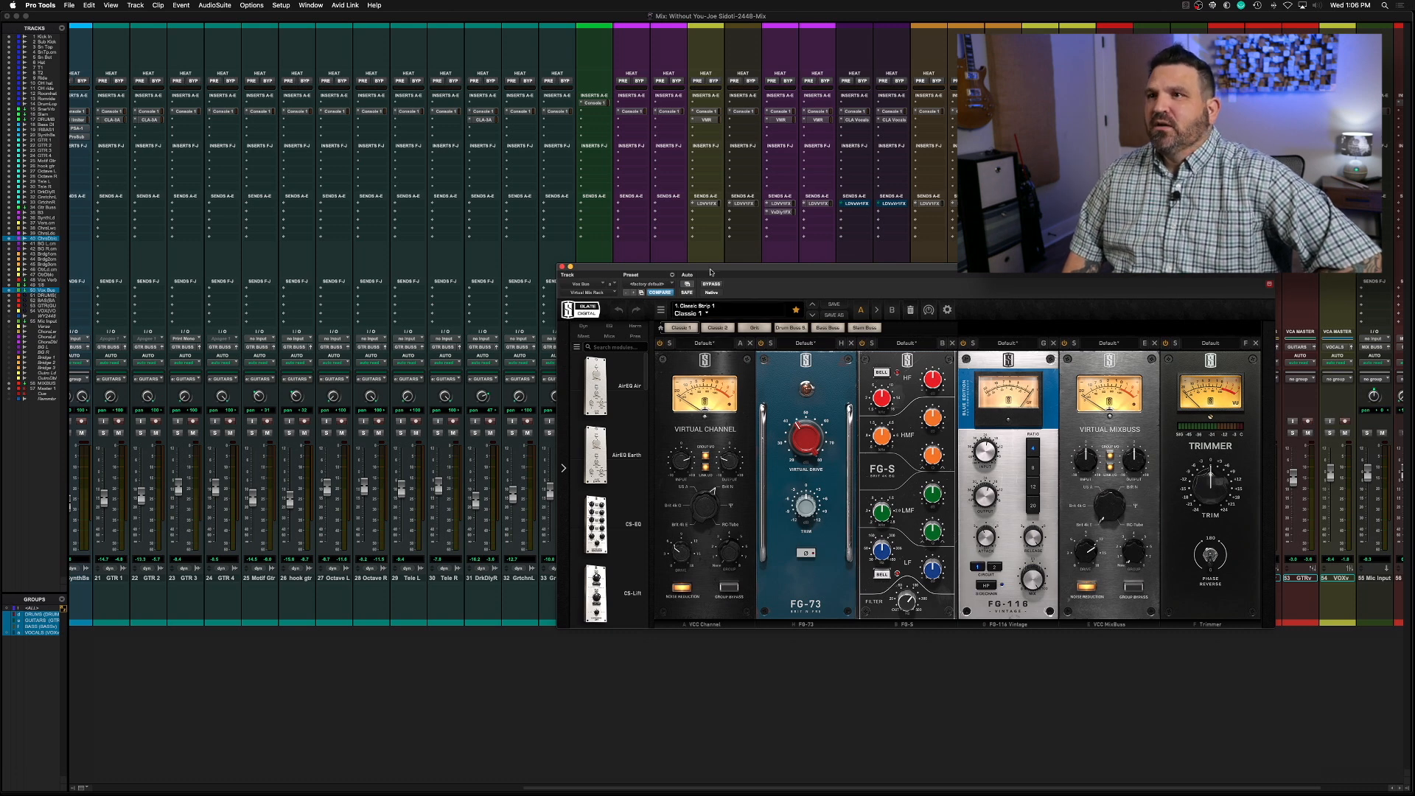
pyautogui.moveTo(710, 269); pyautogui.dragTo(559, 264)
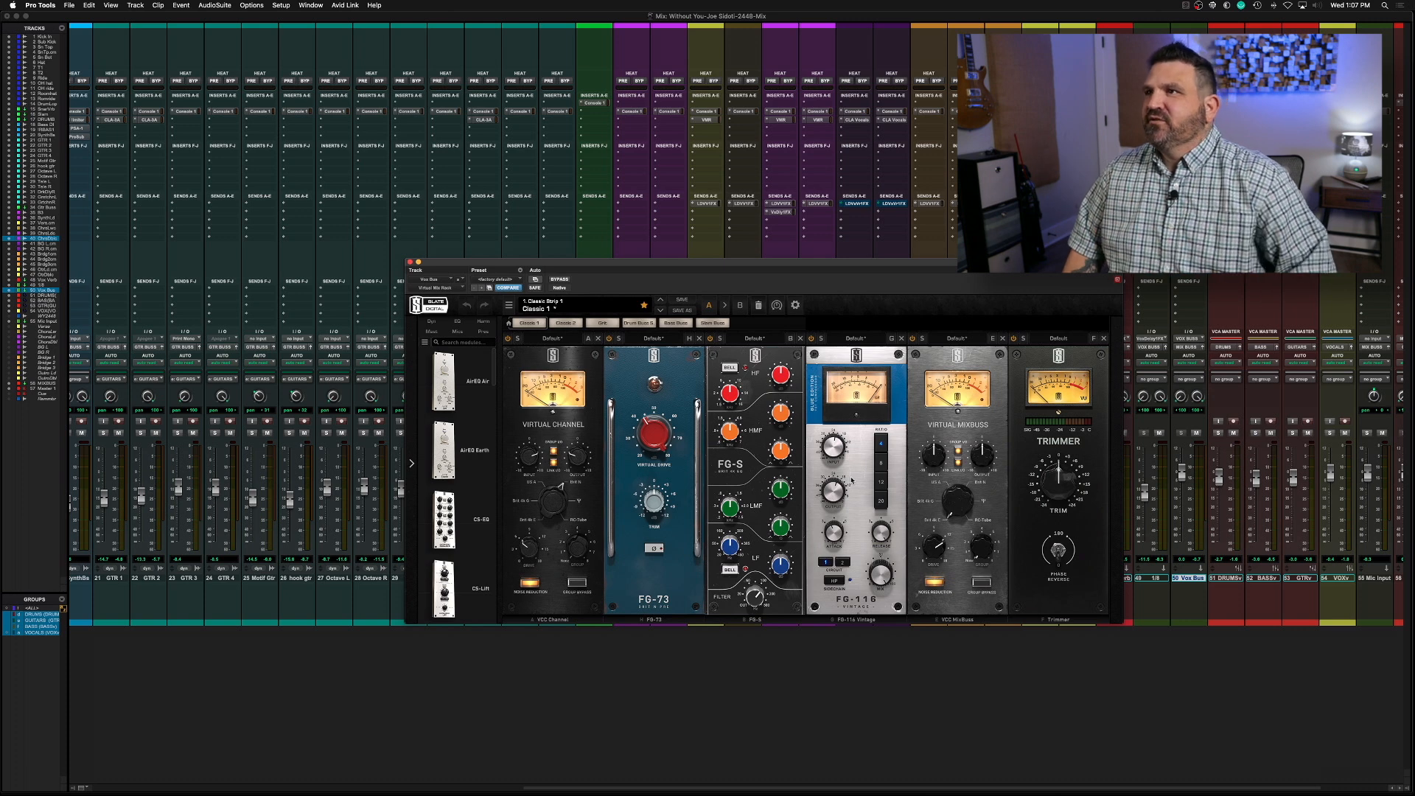
pyautogui.press('space')
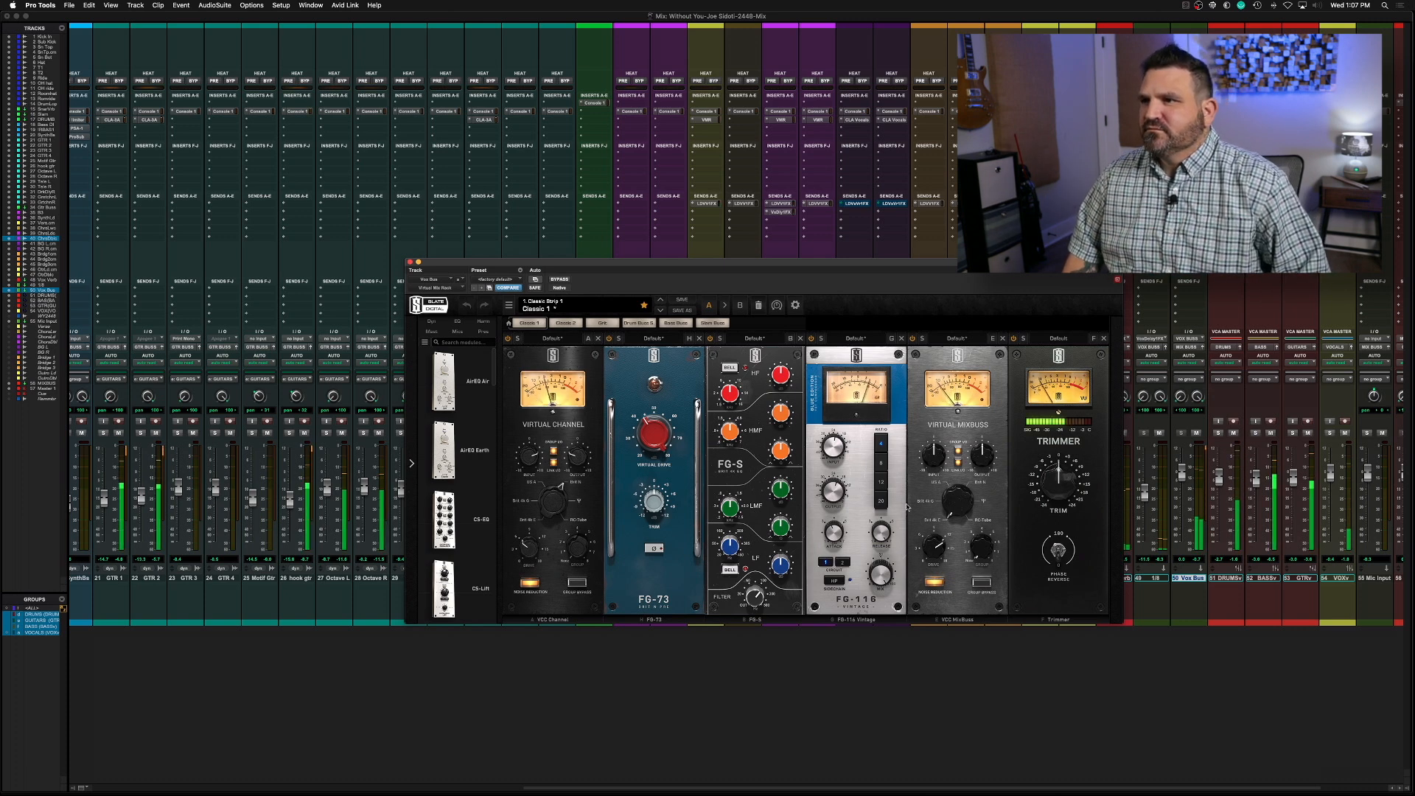
pyautogui.moveTo(832, 450)
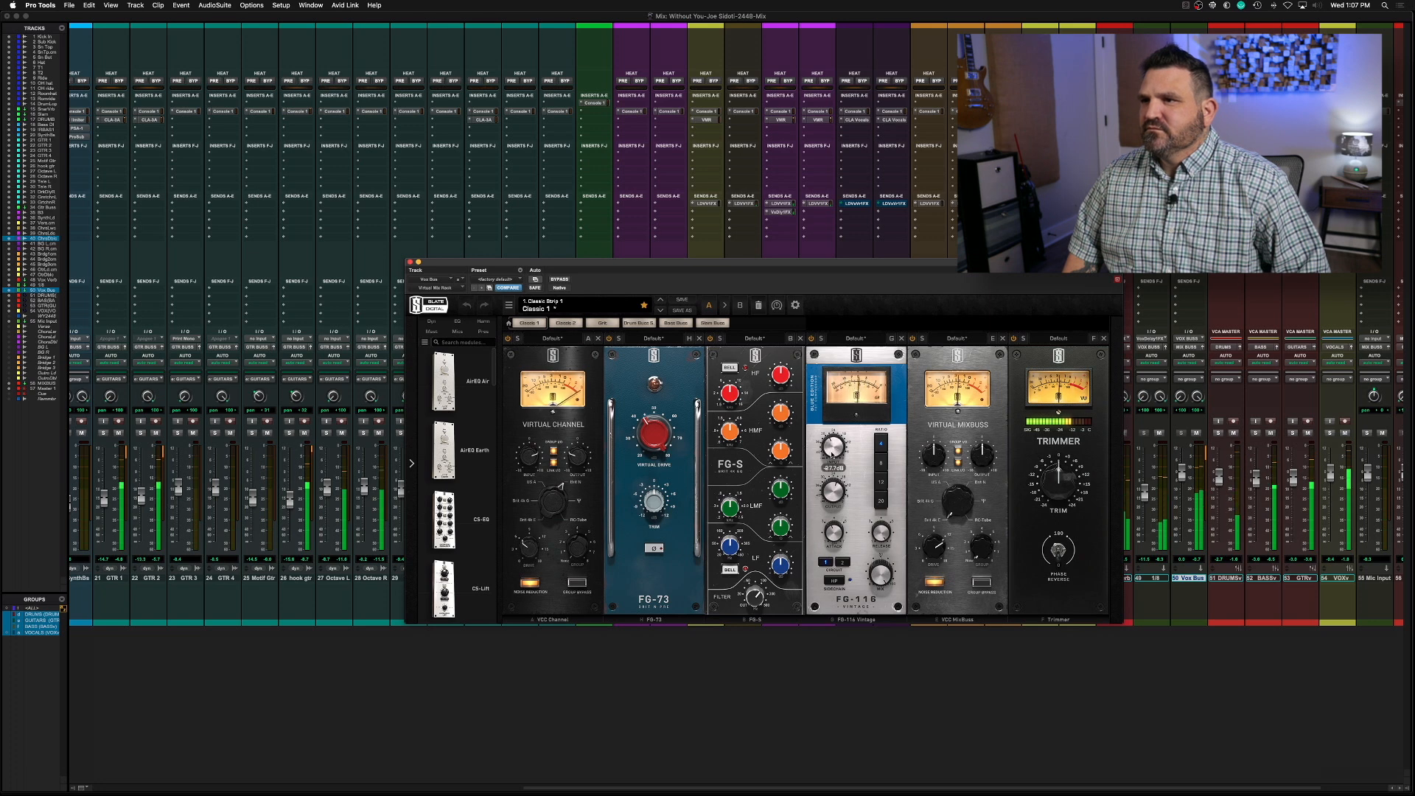
pyautogui.moveTo(834, 494)
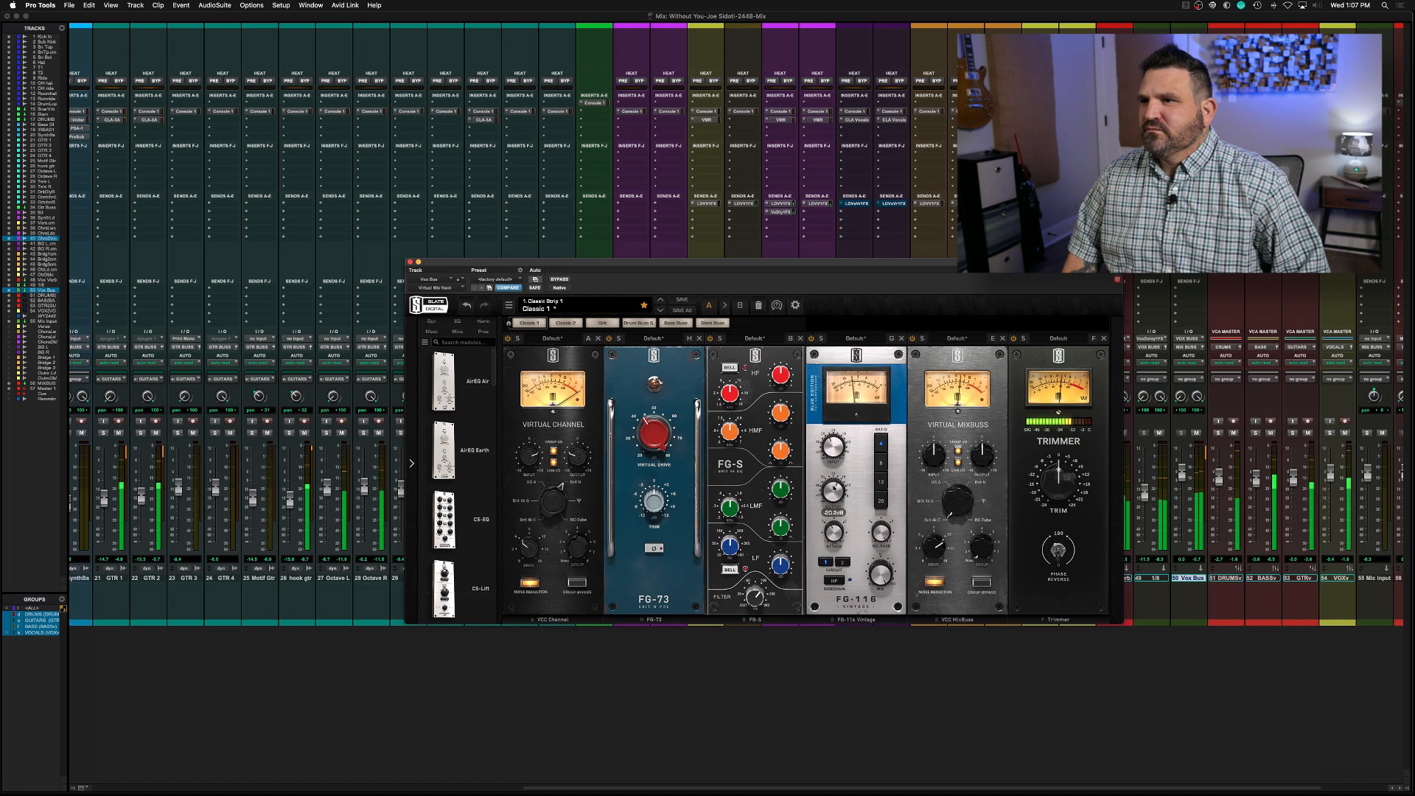
pyautogui.moveTo(534, 461)
pyautogui.moveTo(539, 480); pyautogui.dragTo(540, 490)
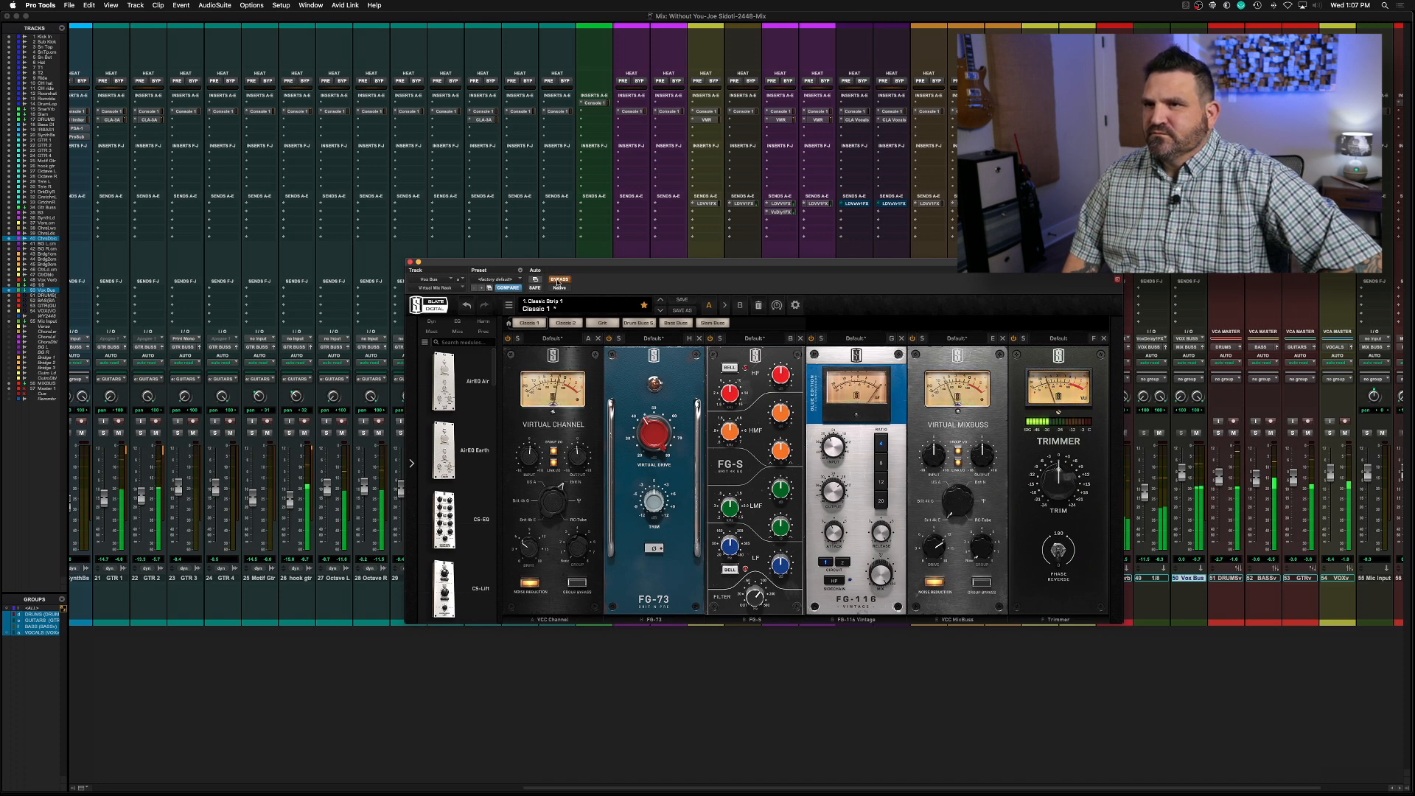
pyautogui.moveTo(832, 488)
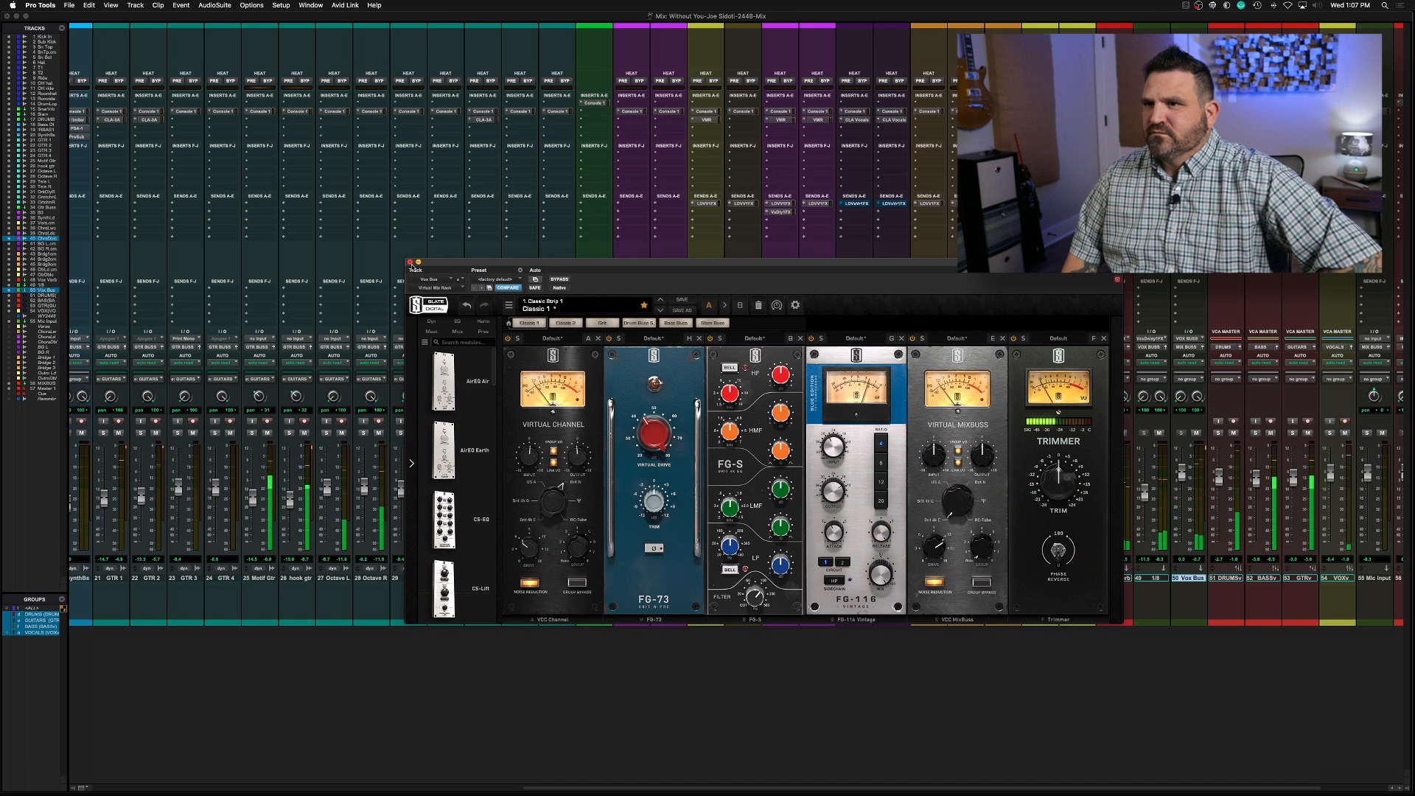
pyautogui.moveTo(779, 376); pyautogui.dragTo(778, 361)
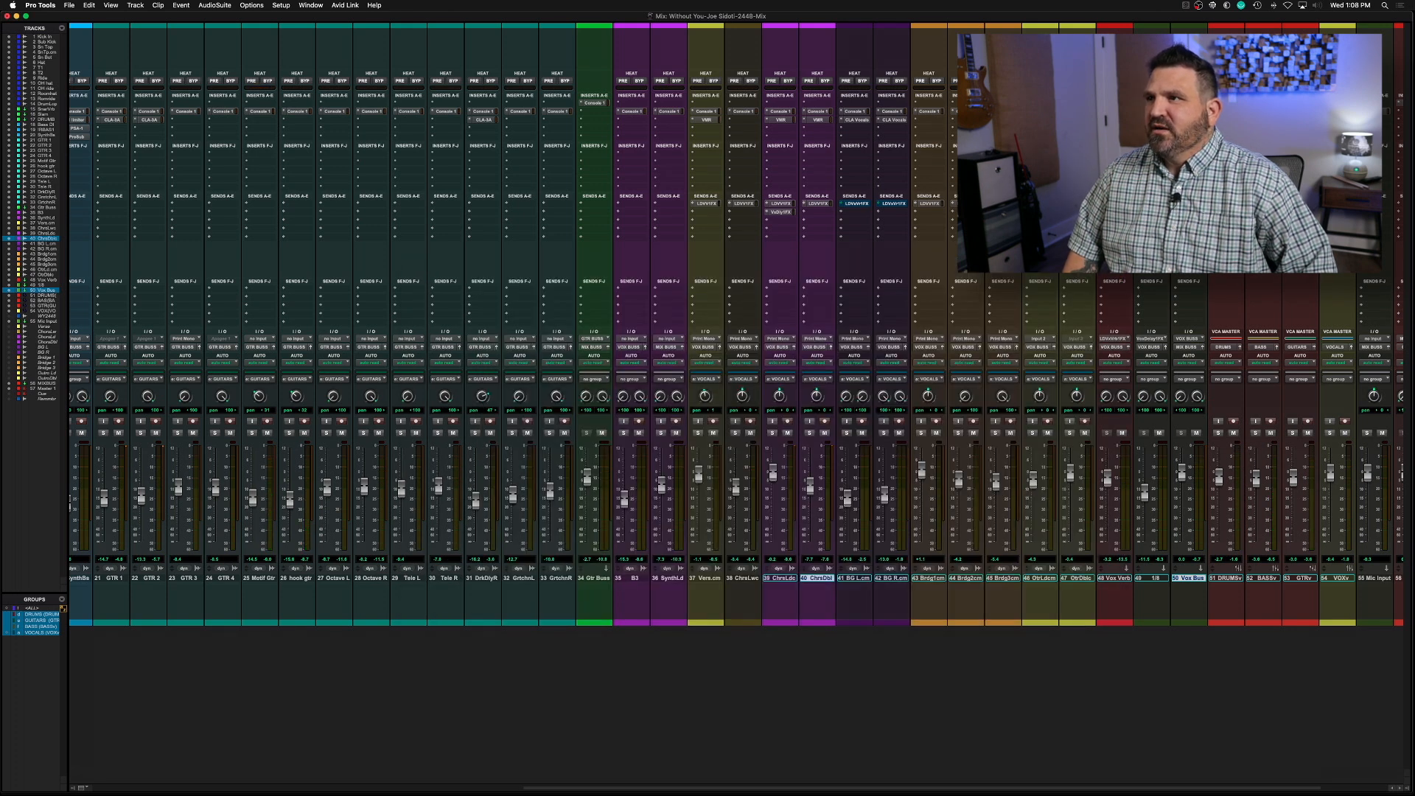
# Lower the Trimmer in the Vox Bus rack to about -0.33 dB and close the plug-in
pyautogui.click(1187, 112)
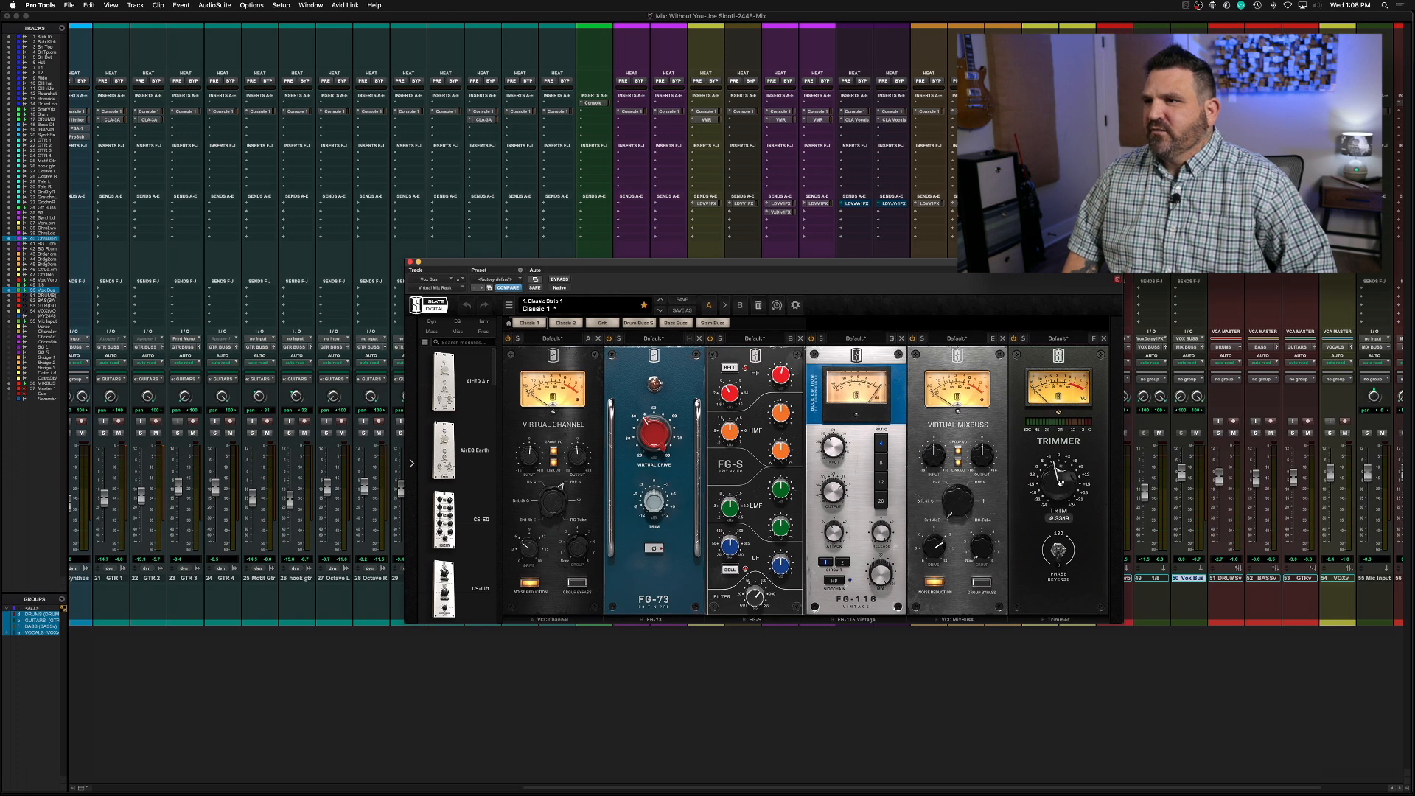
pyautogui.click(410, 262)
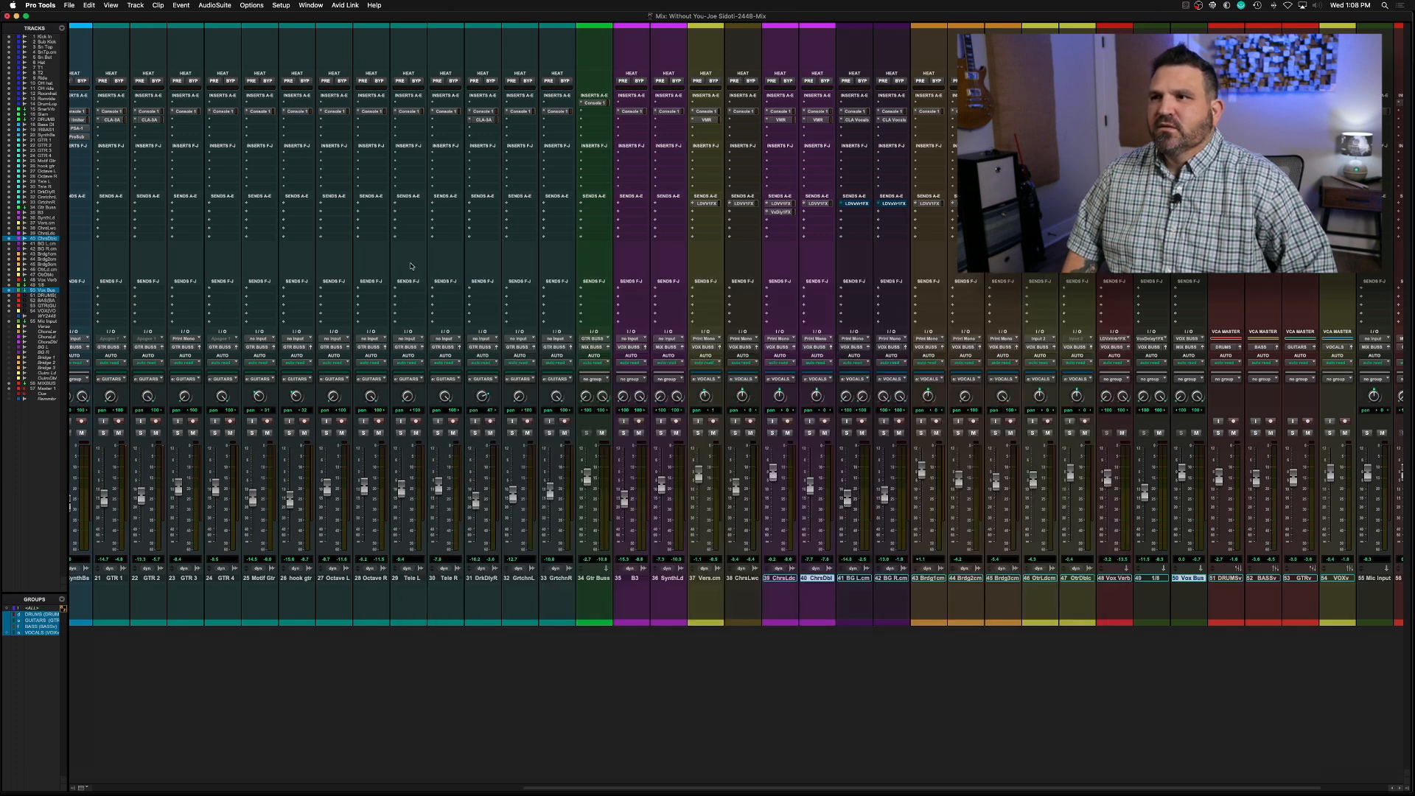
# Fine-tune the verse vocal's LD Vox Verb send level slightly downward while the mix plays, and close the send window
pyautogui.press('super+equal')
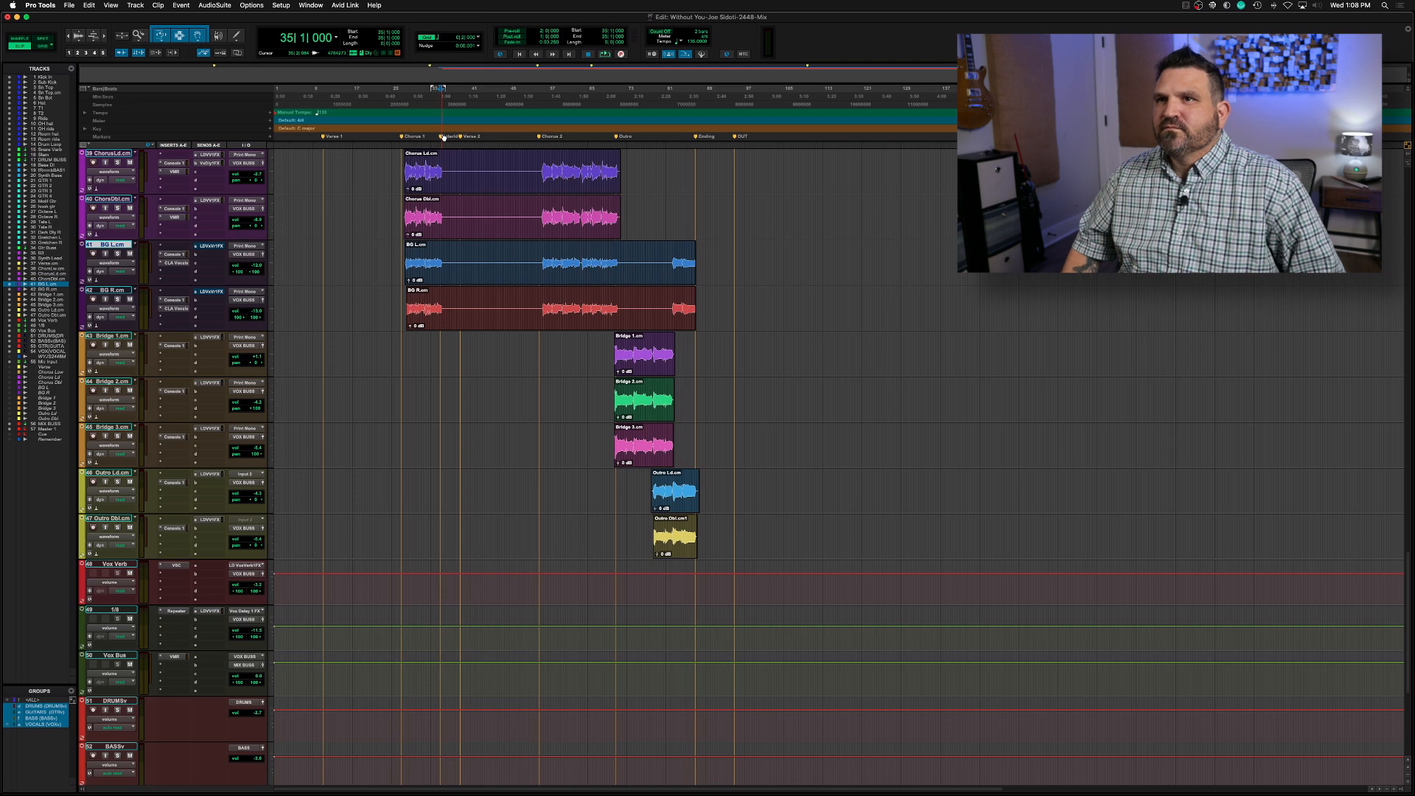
pyautogui.press('super+equal')
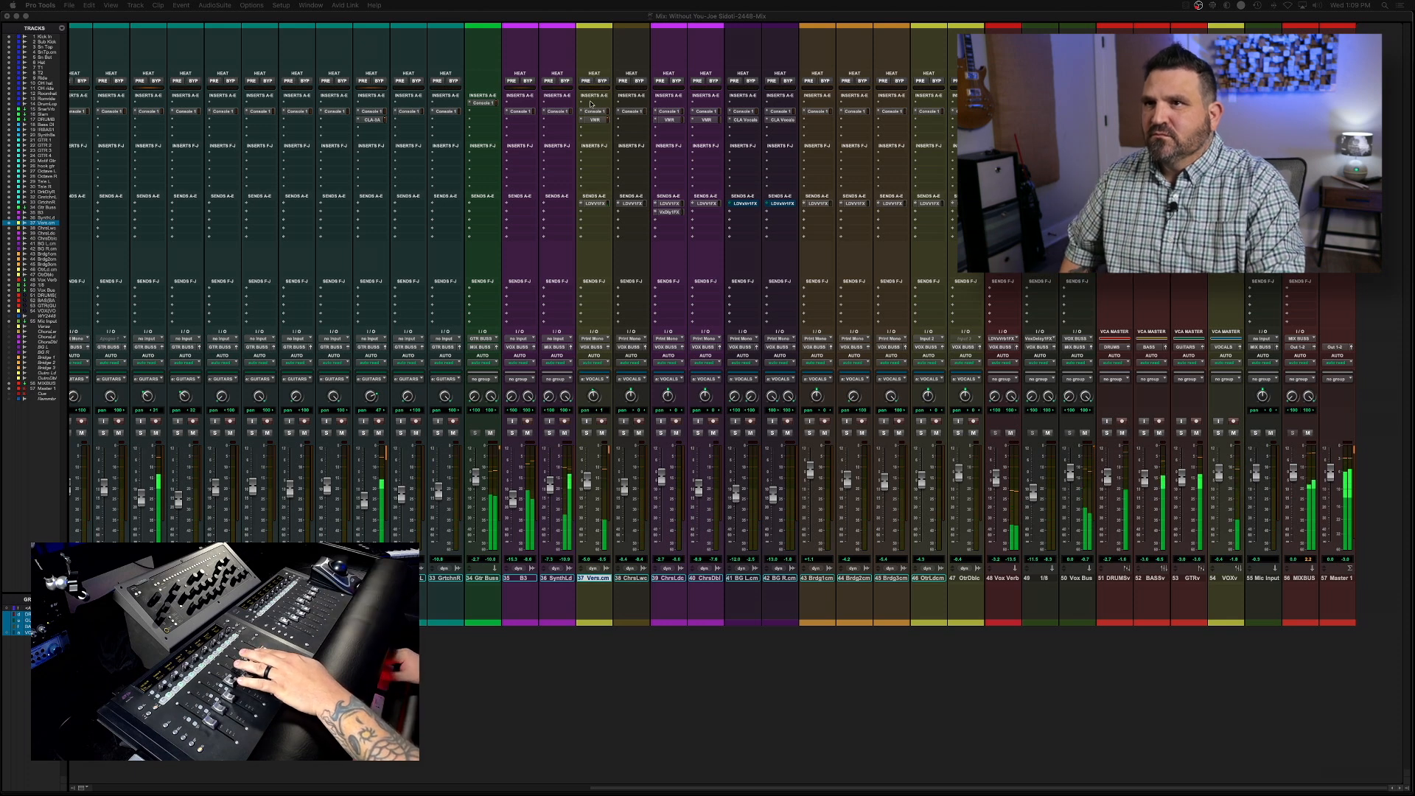
pyautogui.click(601, 204)
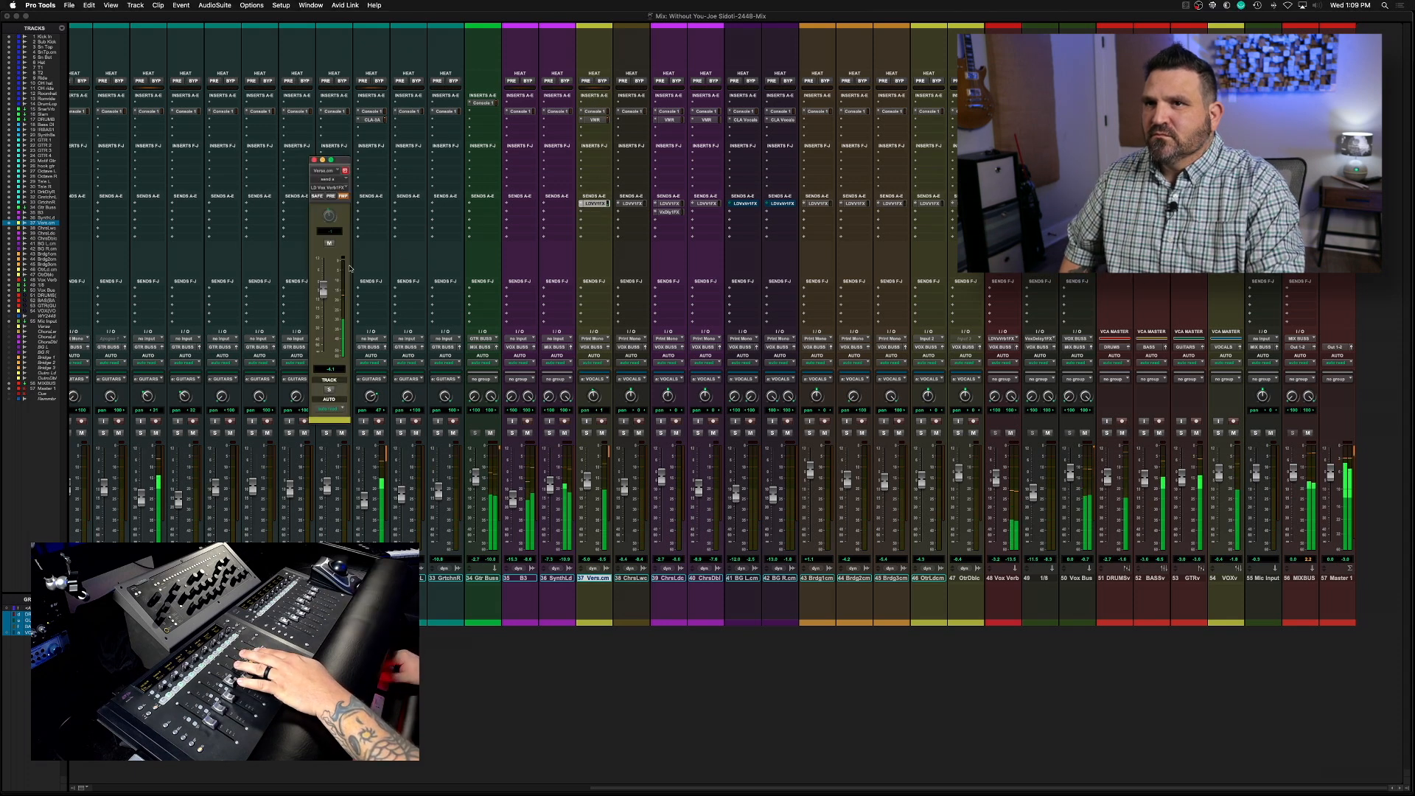
pyautogui.moveTo(323, 290); pyautogui.dragTo(324, 292)
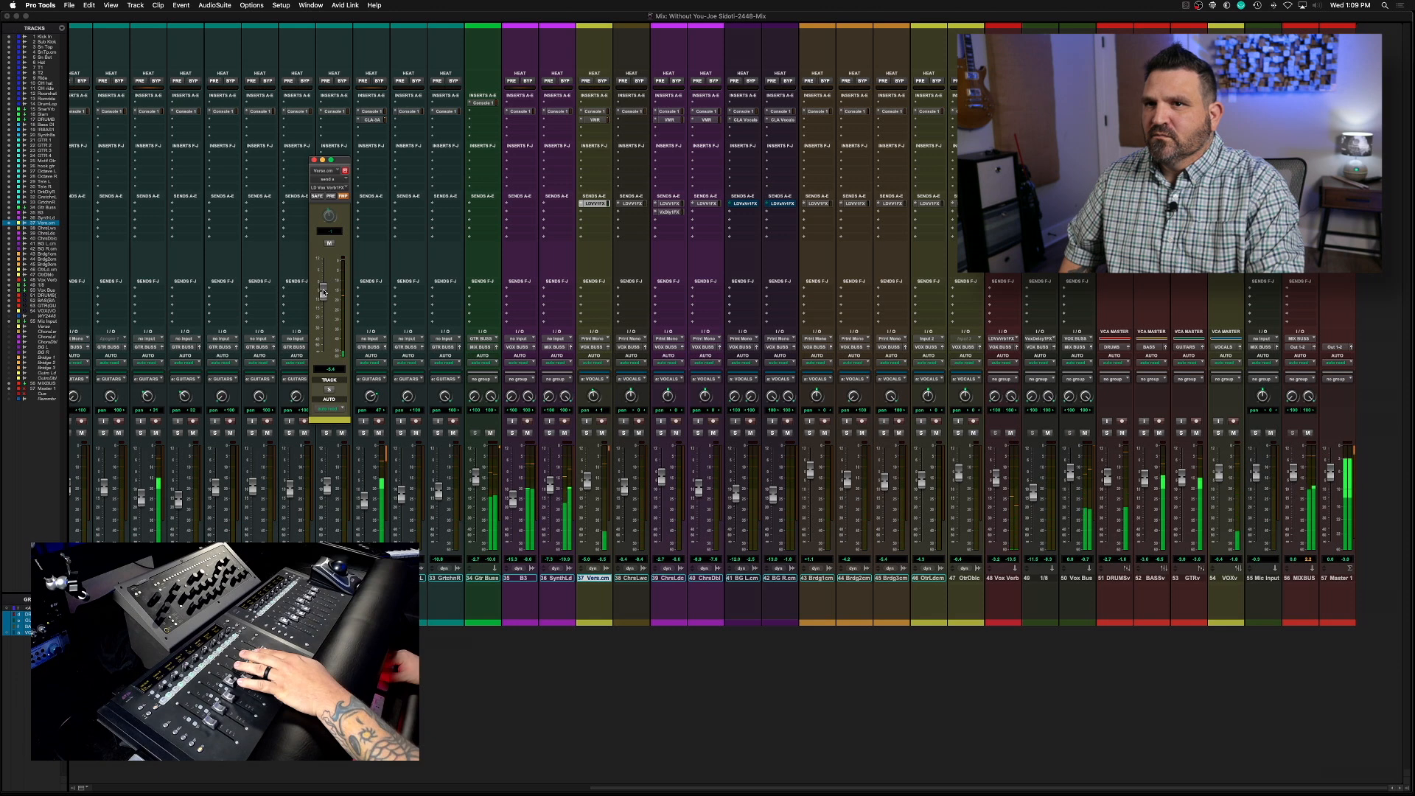
pyautogui.click(315, 160)
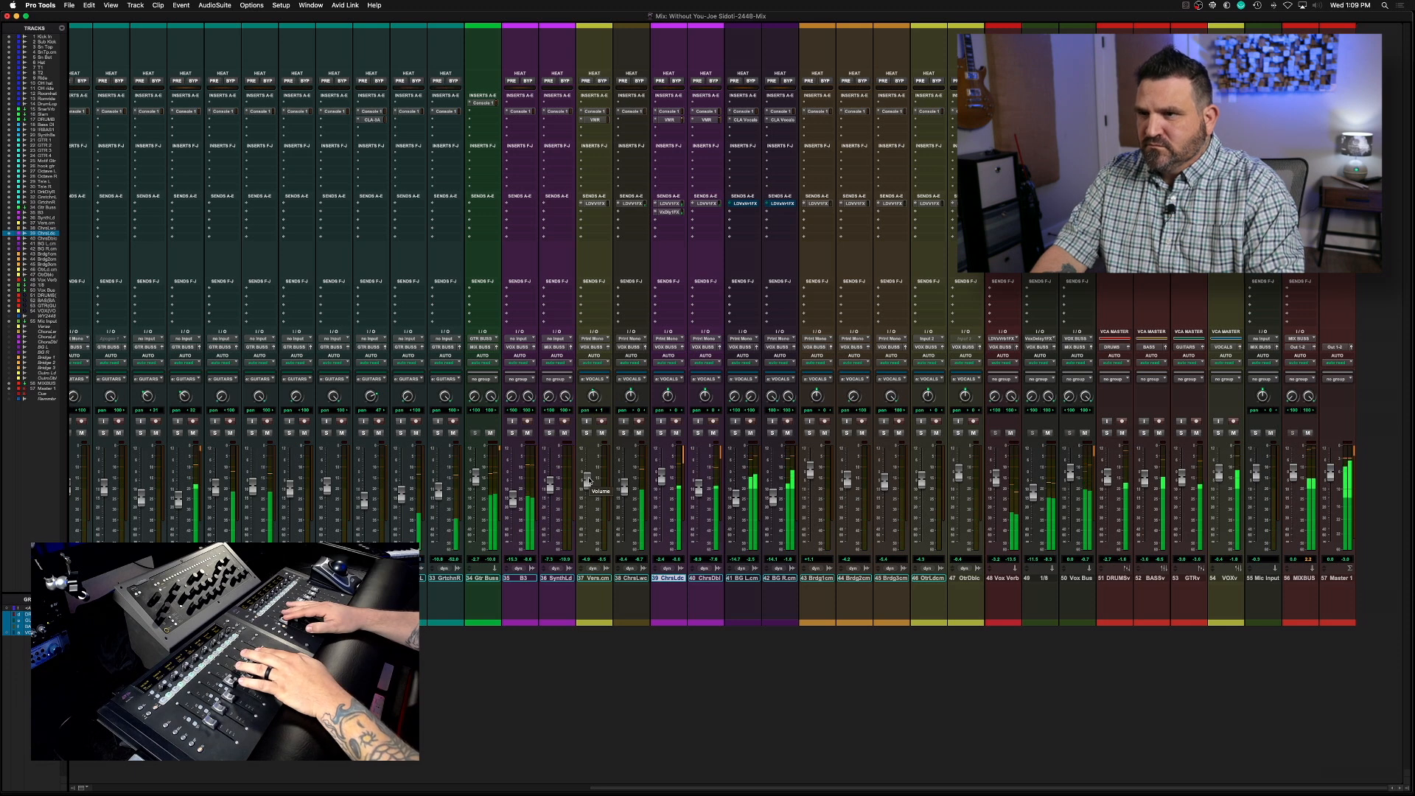
# Group the Chorus Ld and Chorus Dbl vocal tracks as a Mix/Edit group named "ld vox"
pyautogui.keyDown('shift'); pyautogui.click(705, 578); pyautogui.keyUp('shift')
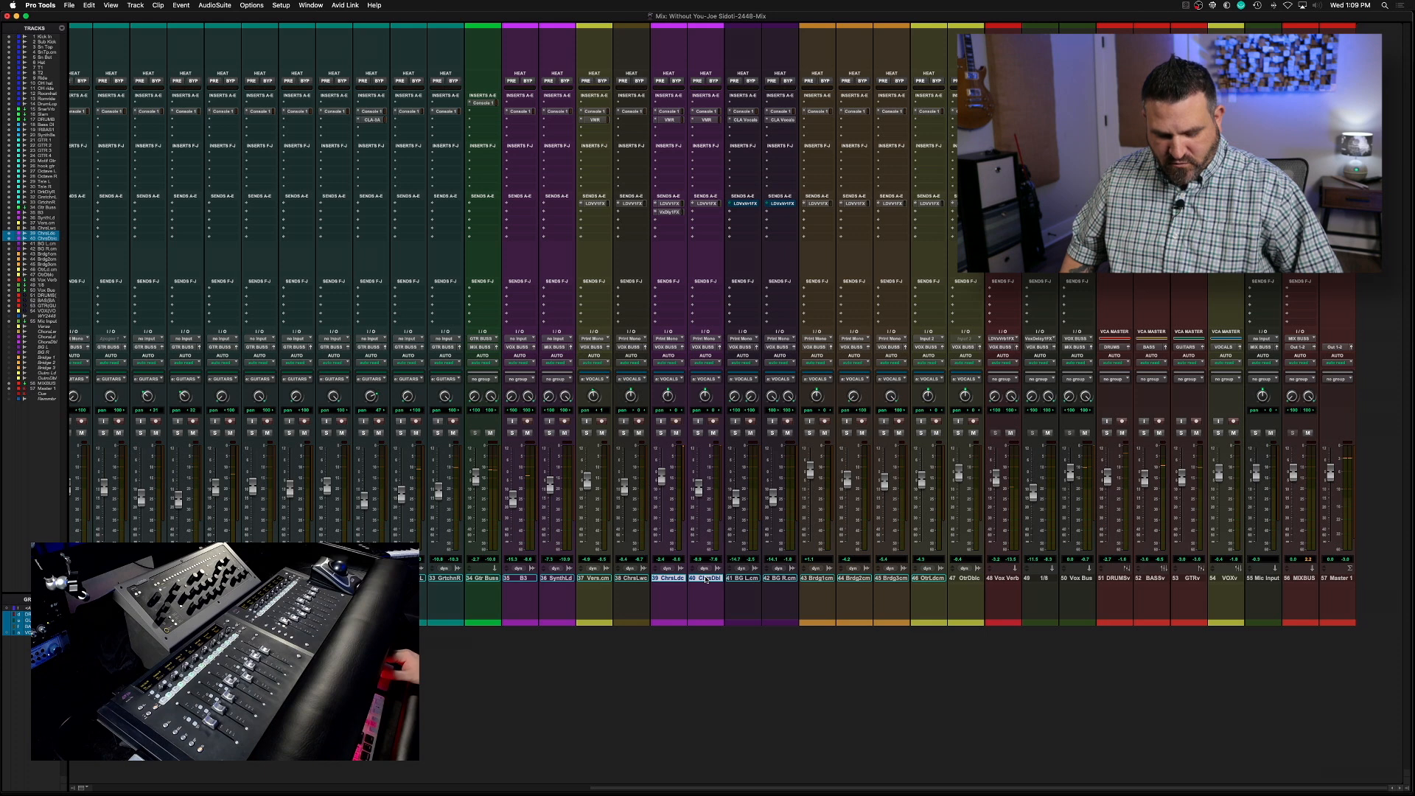
pyautogui.press('super+g')
pyautogui.write('ld vox grou')
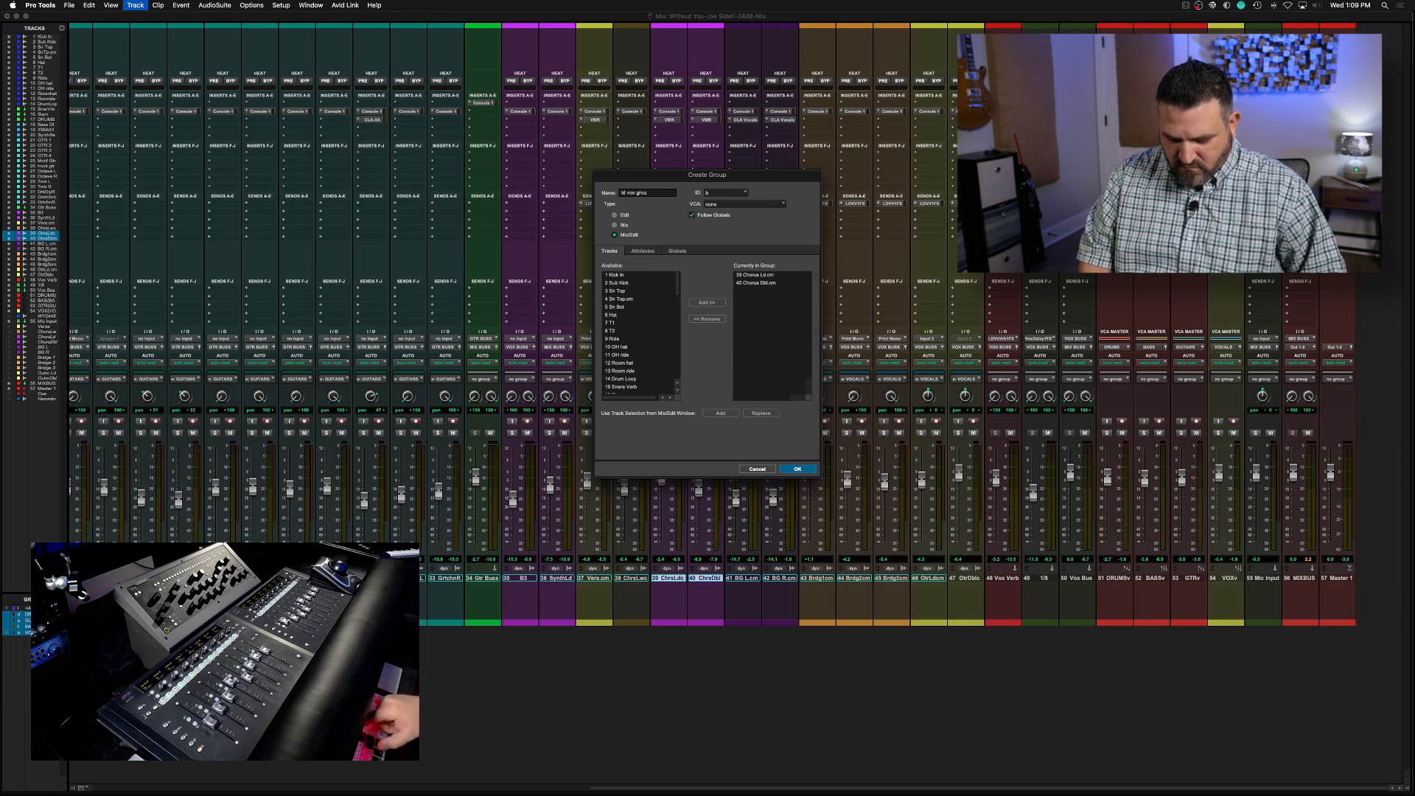
pyautogui.write(' g')
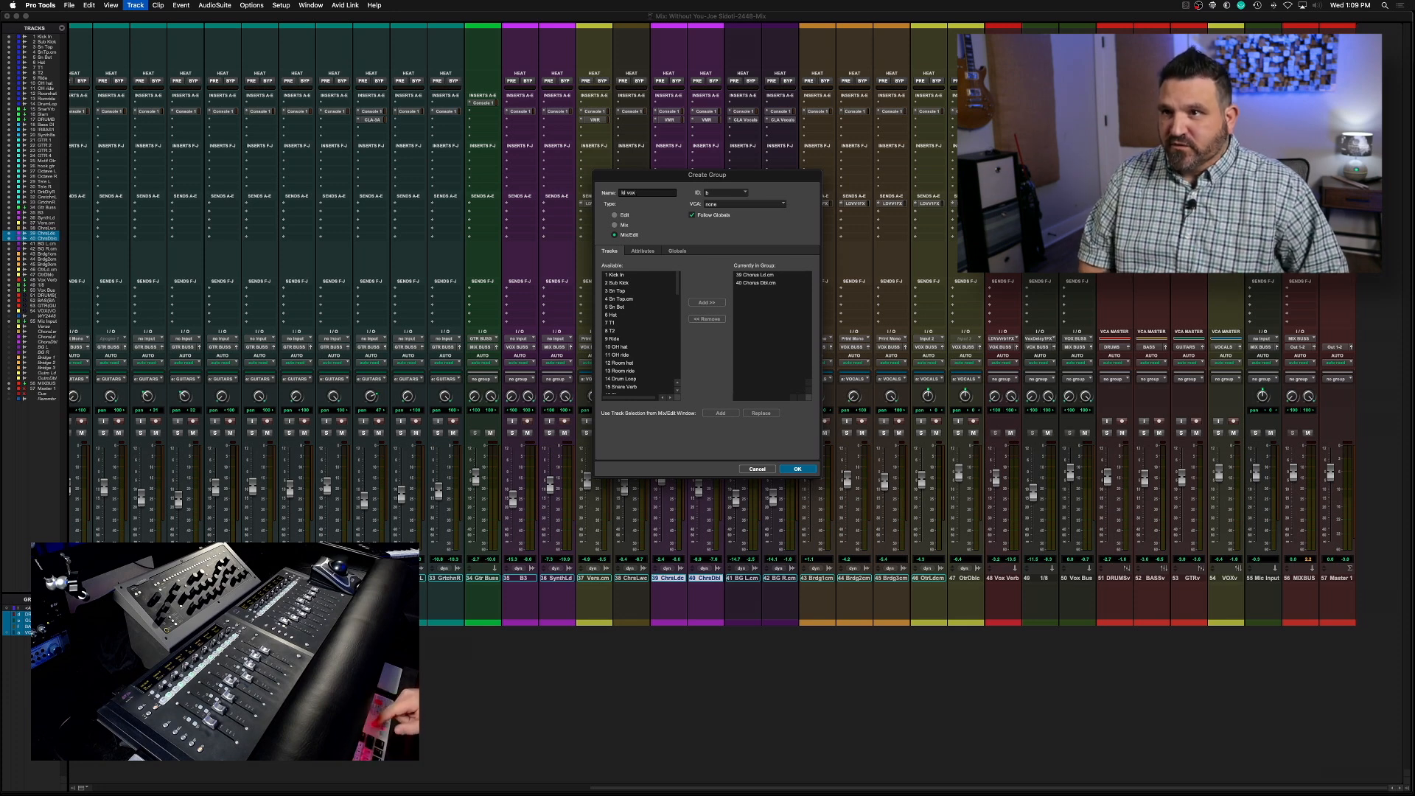
pyautogui.press('Return')
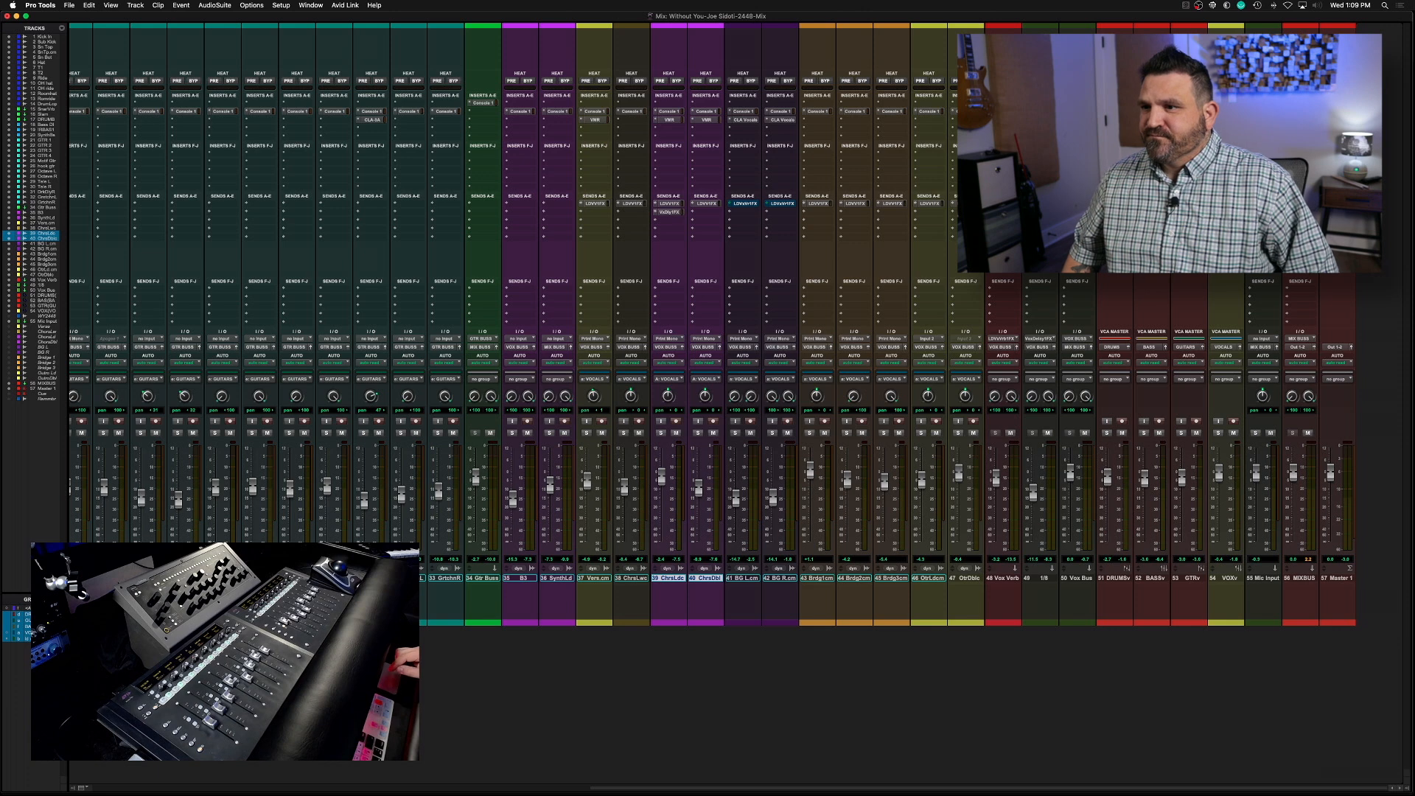
# Add a Vox Delay 1 FX bus send to the verse vocal, adjust its level during playback, and close the send window
pyautogui.press('space')
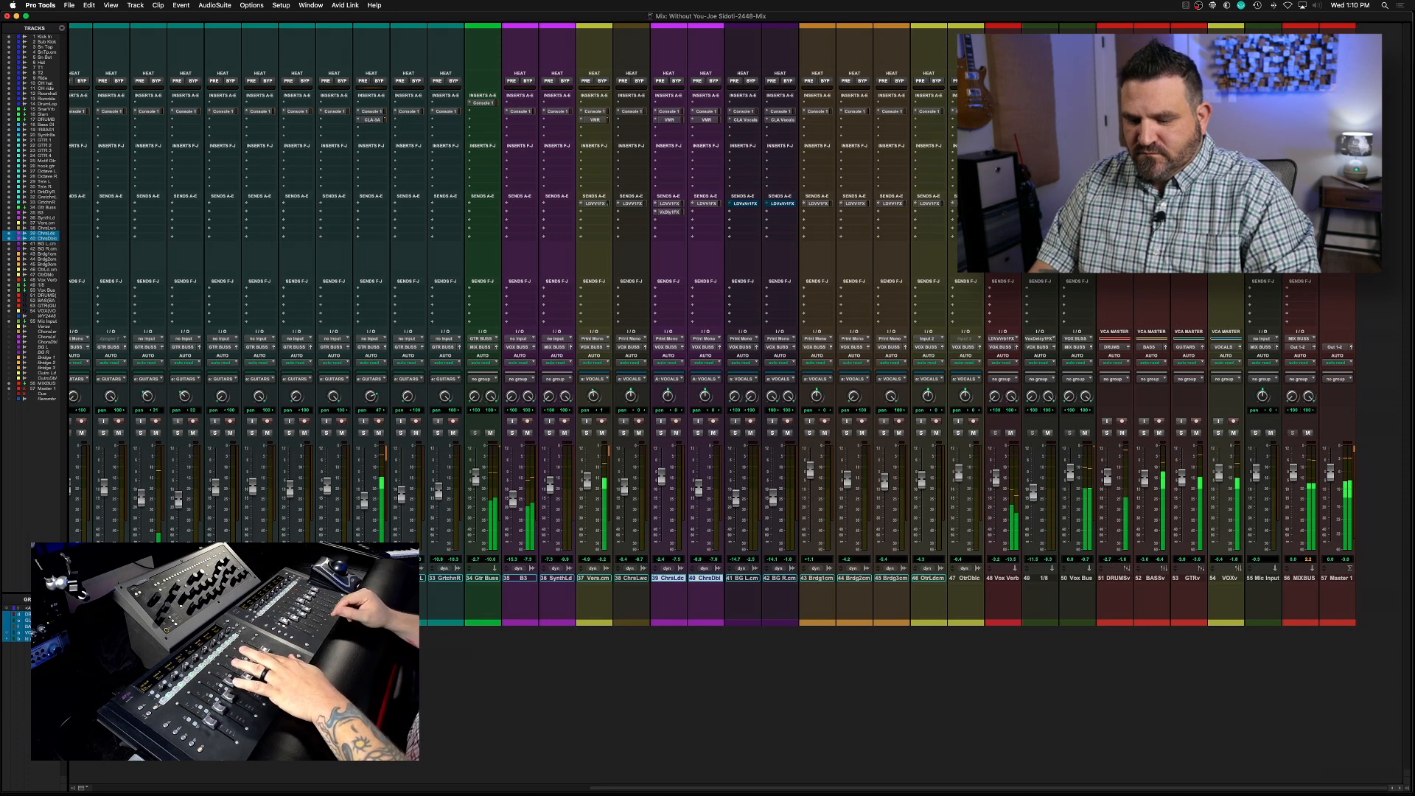
pyautogui.click(594, 579)
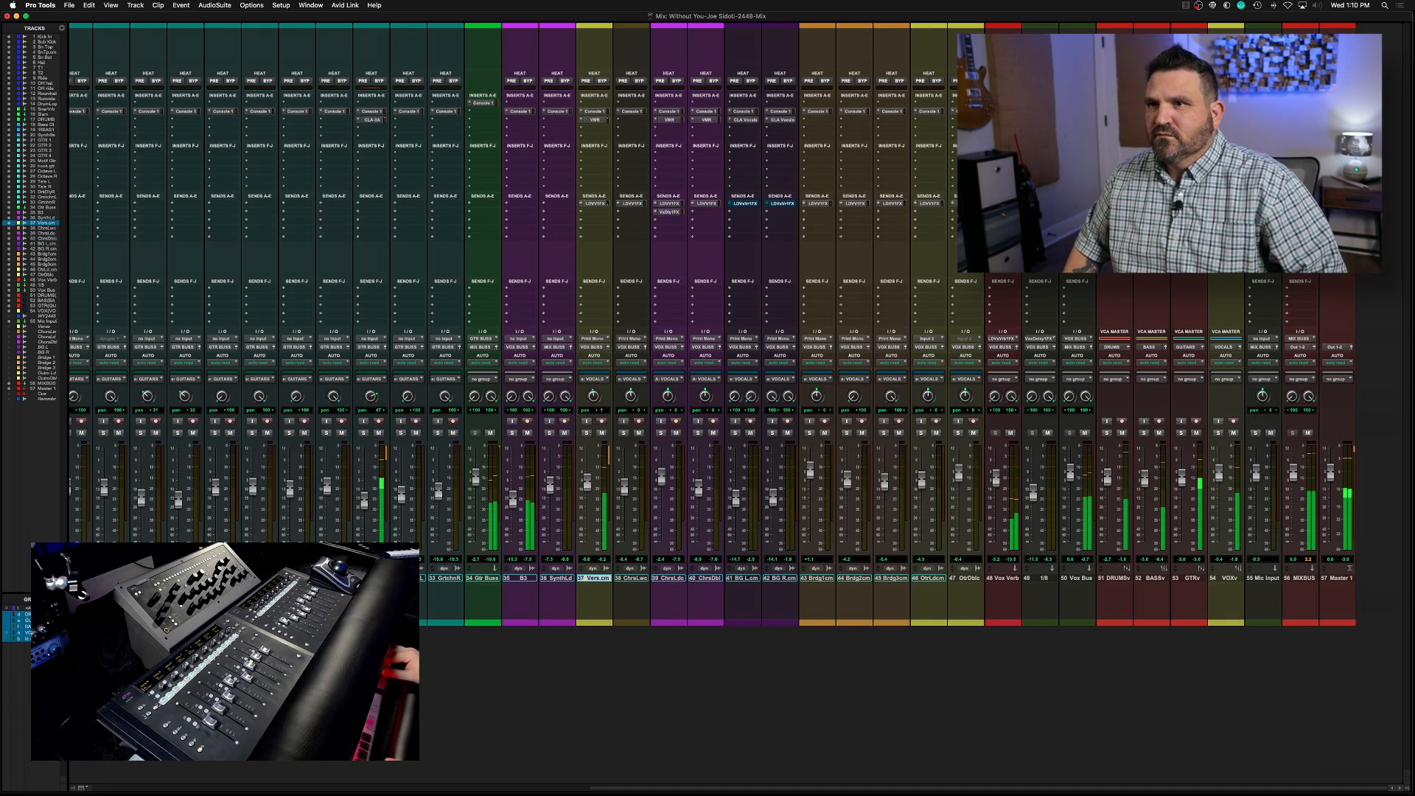
pyautogui.click(599, 212)
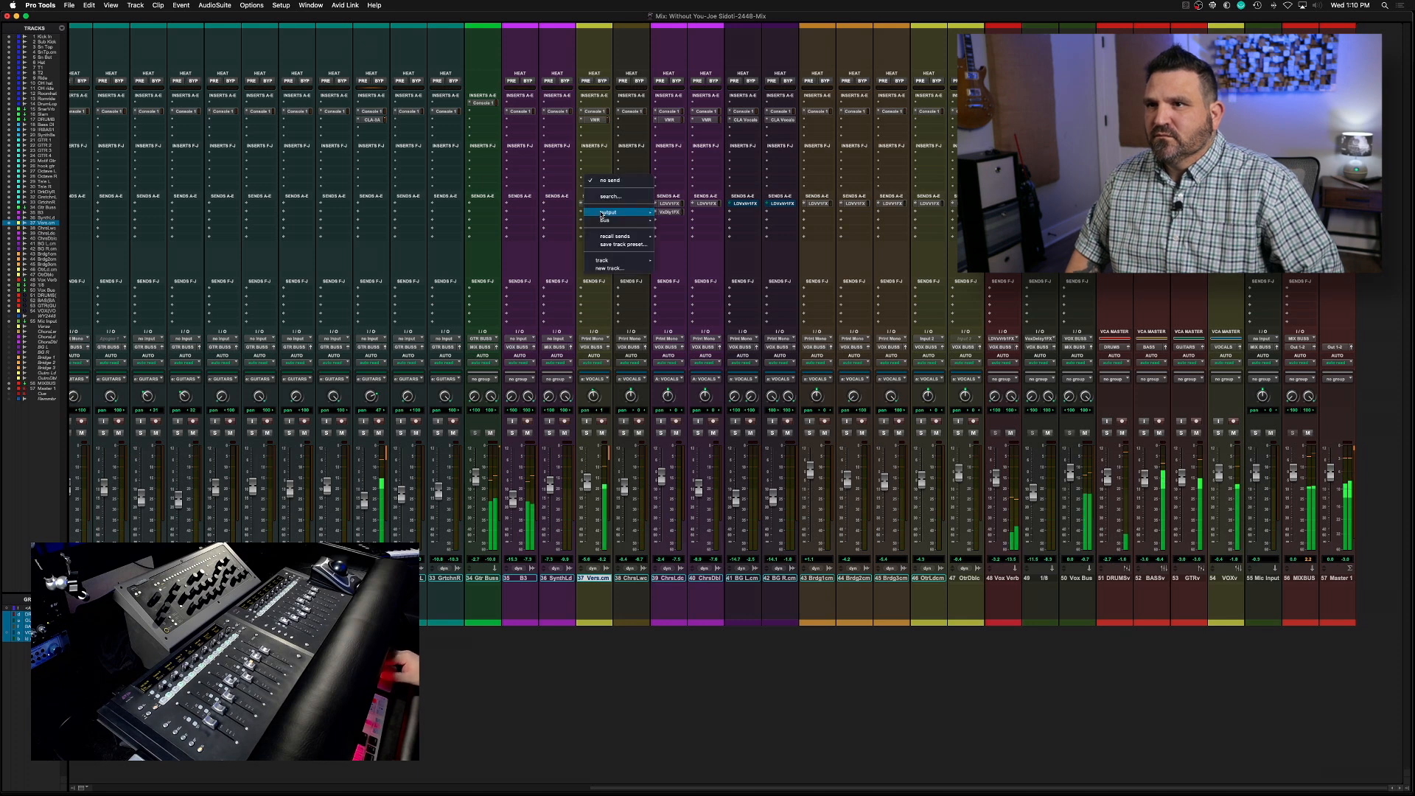
pyautogui.moveTo(601, 220)
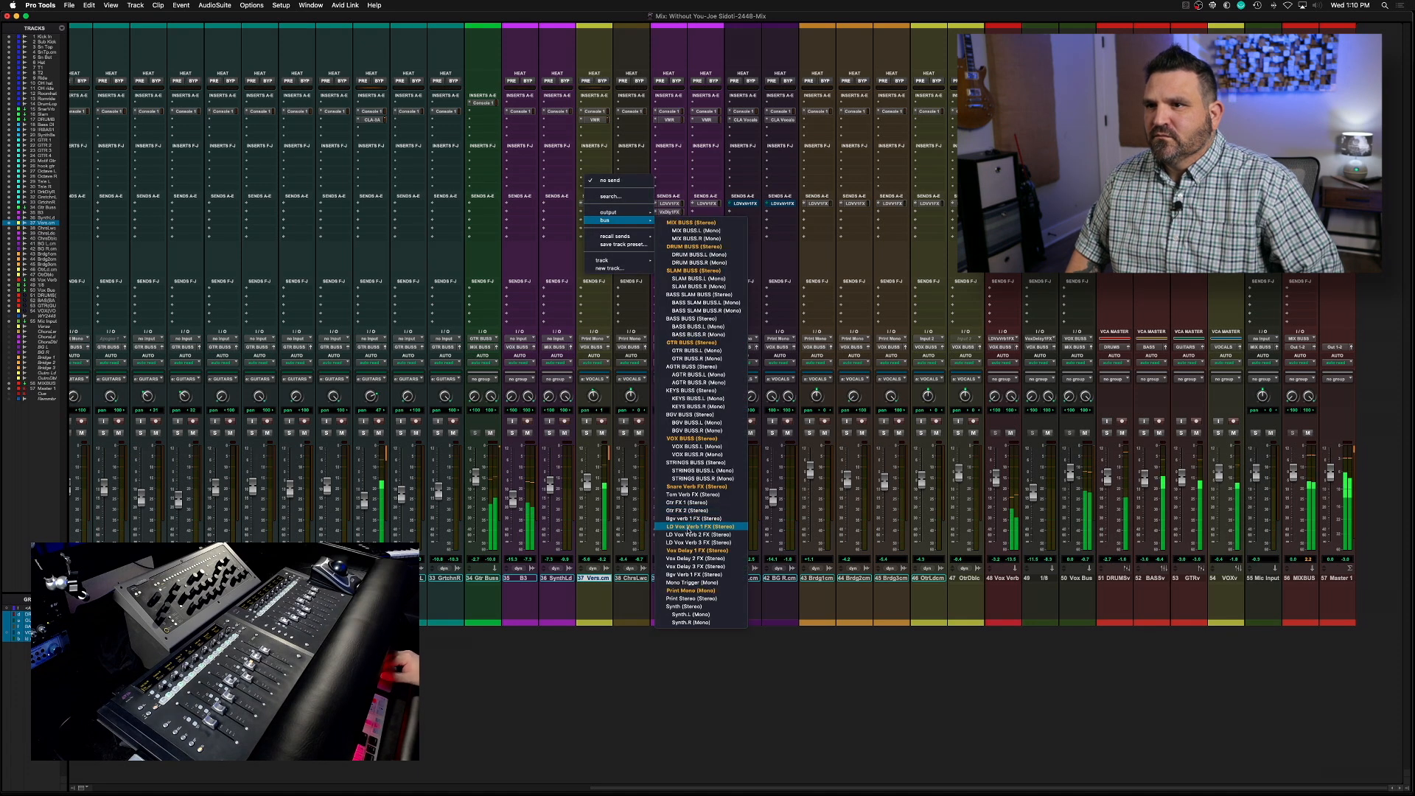
pyautogui.click(683, 549)
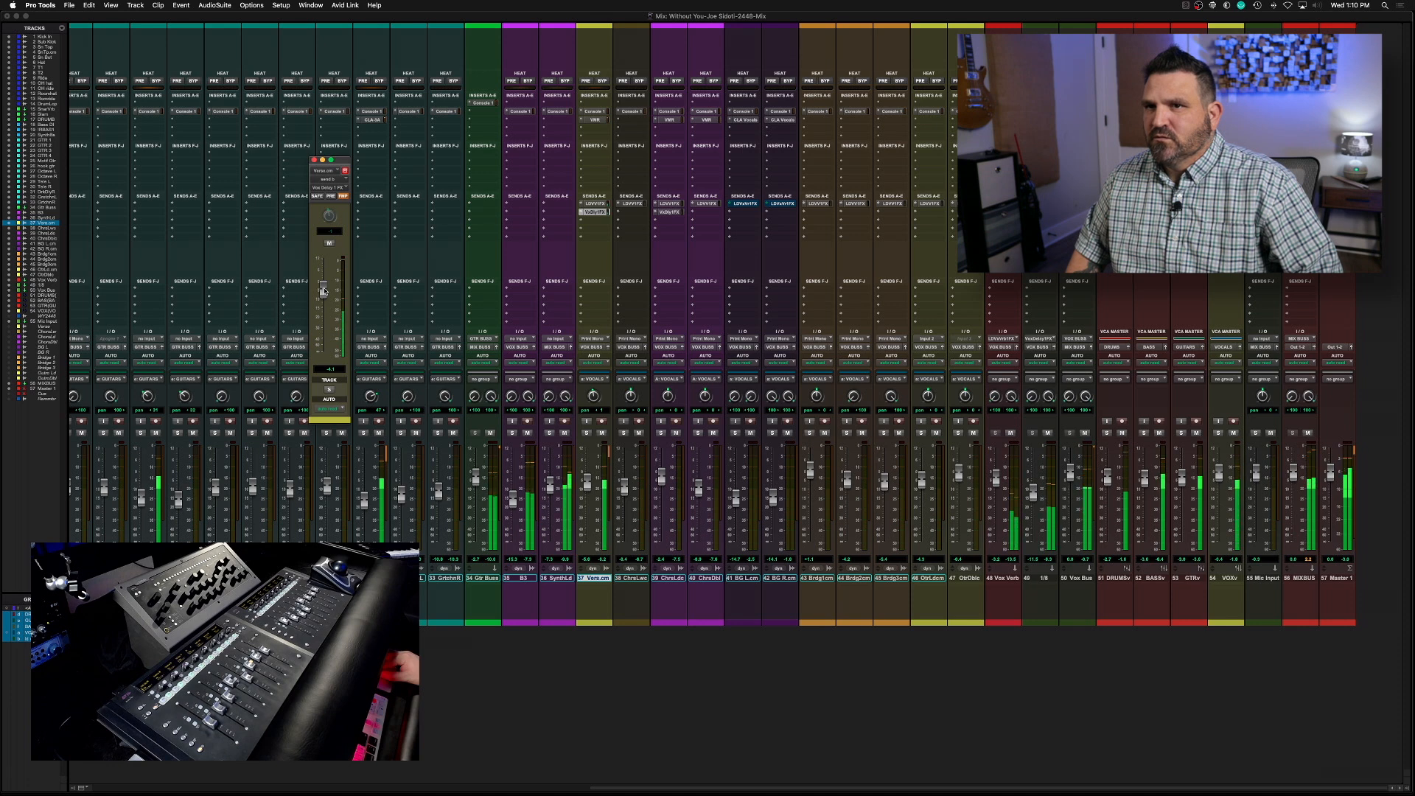
pyautogui.moveTo(323, 289); pyautogui.dragTo(323, 287)
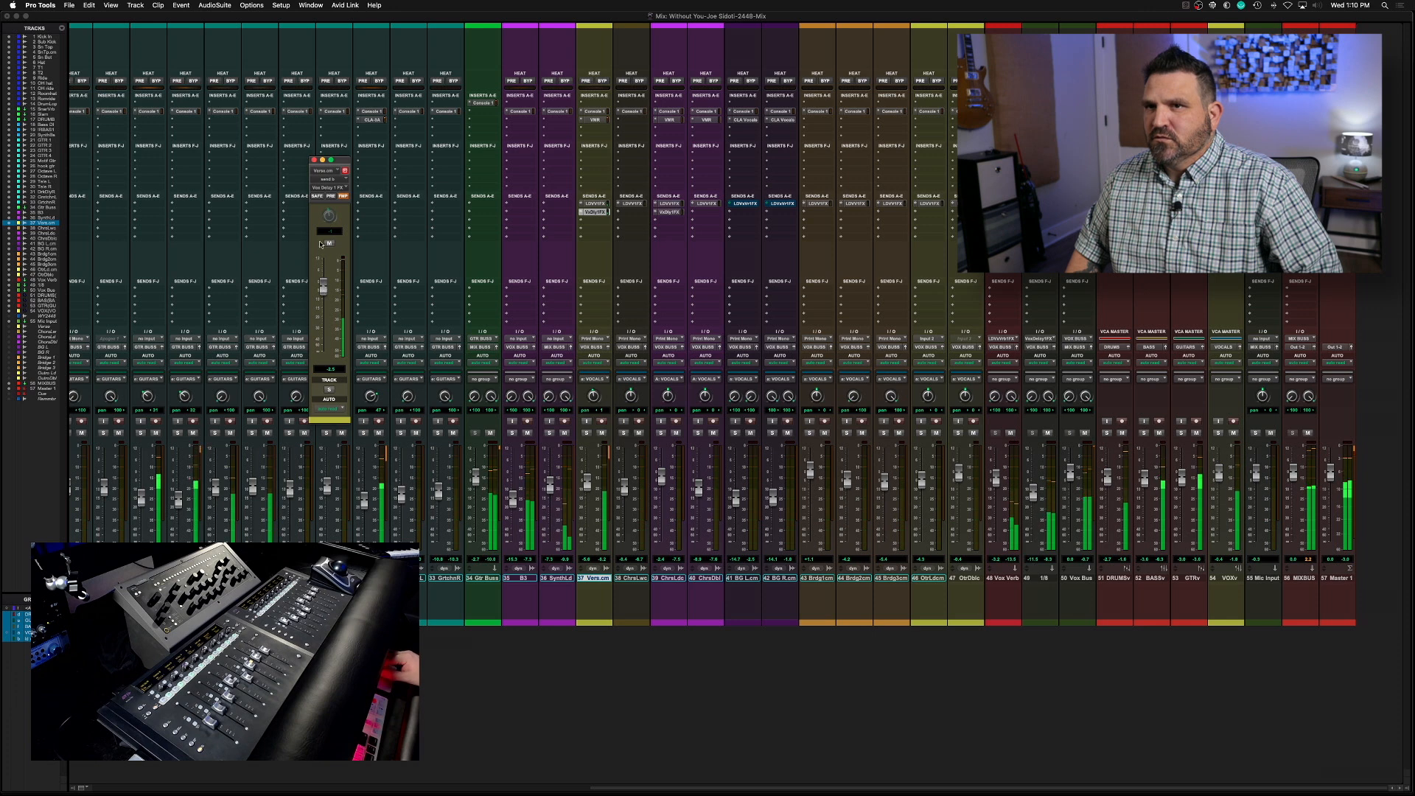
pyautogui.click(315, 159)
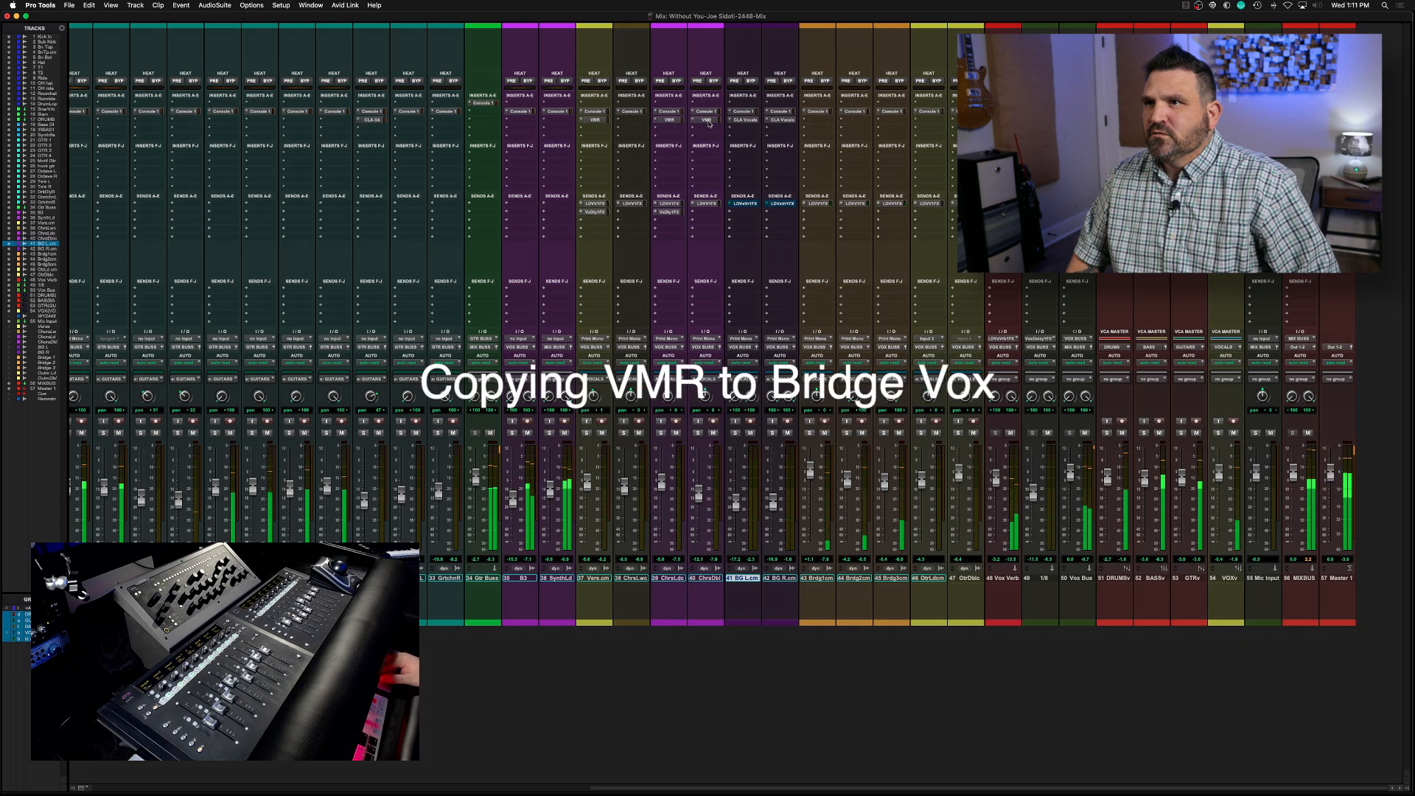
# Copy the VMR insert from the chorus lead vocals to the same insert slot on the Bridge 1 vocal
pyautogui.moveTo(676, 123); pyautogui.dragTo(813, 130)
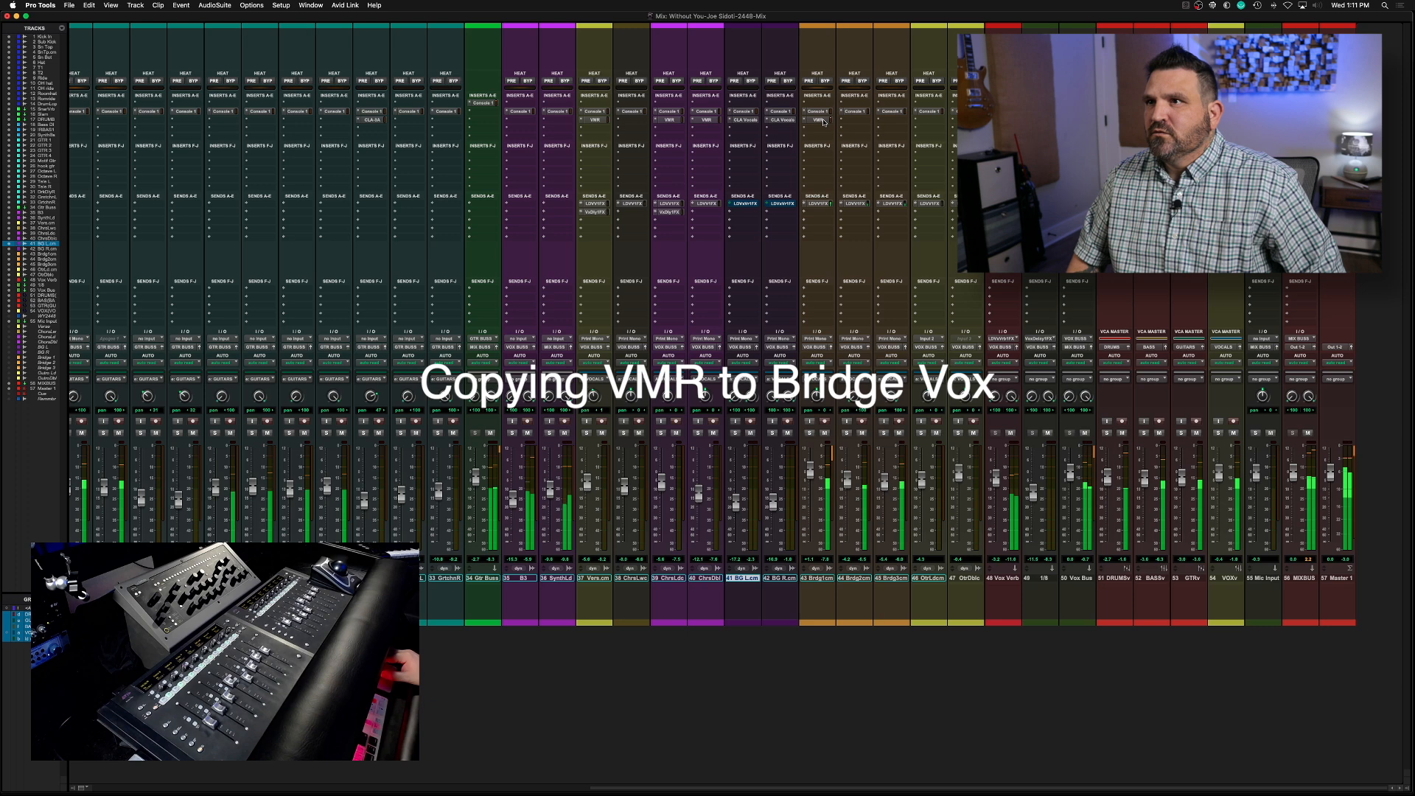
pyautogui.moveTo(825, 123); pyautogui.dragTo(853, 123)
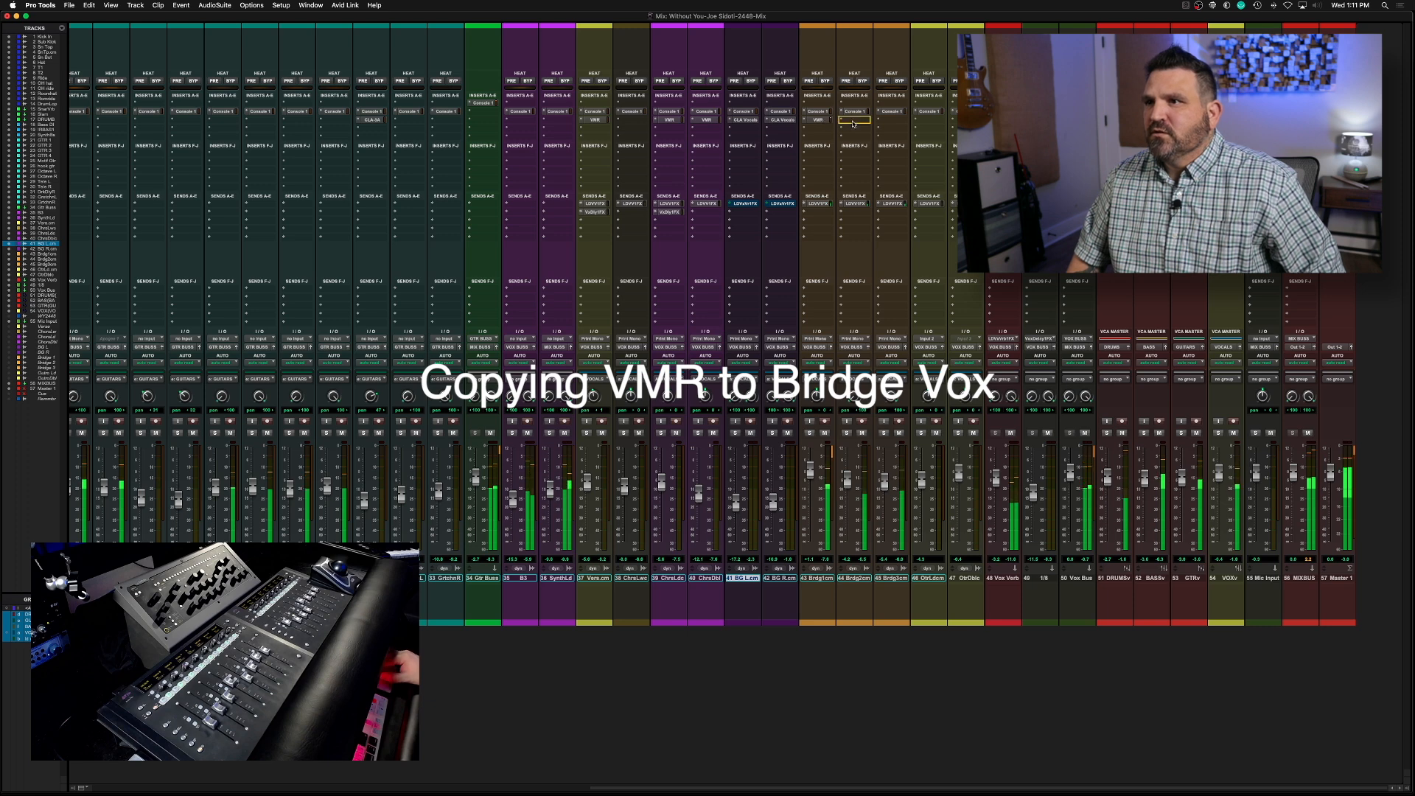
pyautogui.moveTo(860, 124); pyautogui.dragTo(826, 122)
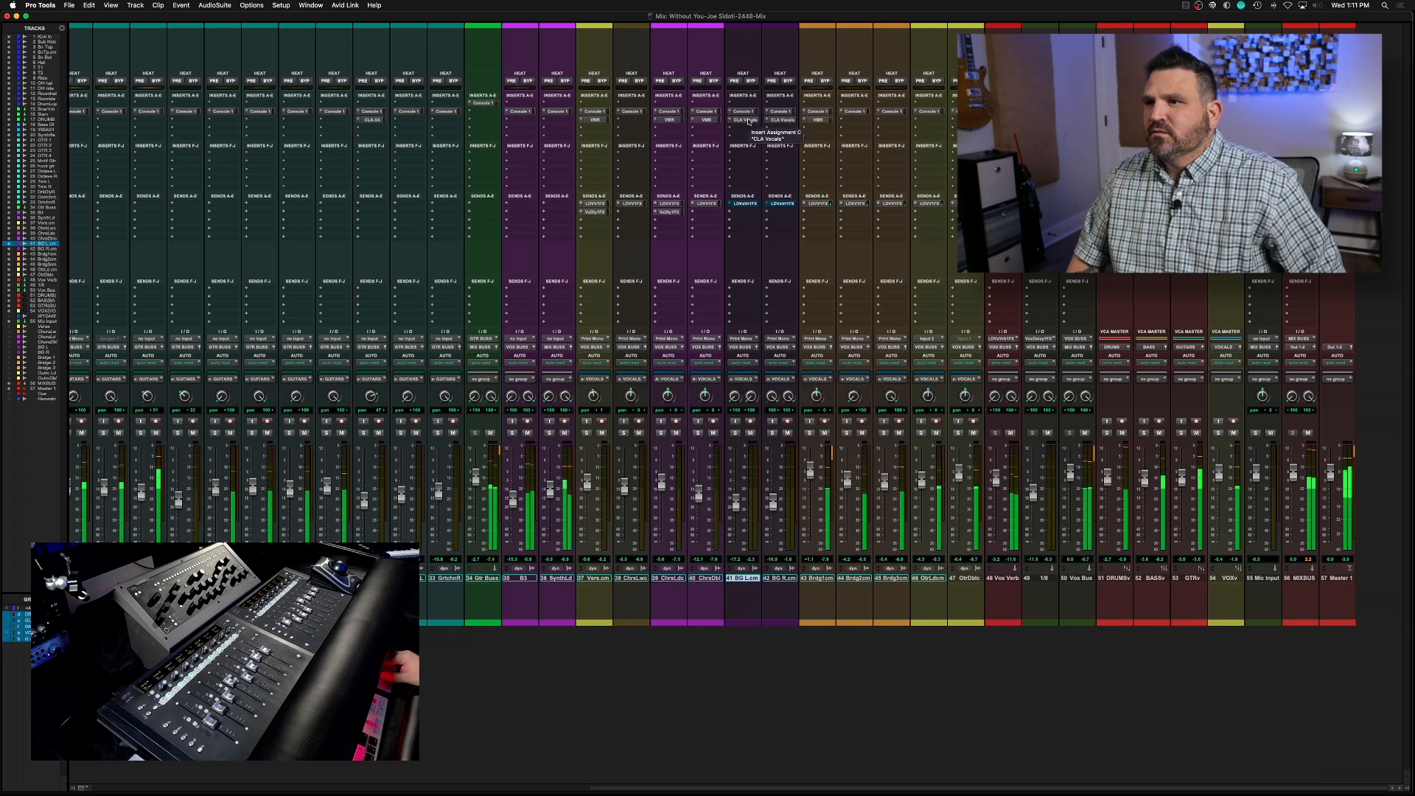
# Copy the CLA Vocals insert from the left background vocal to Bridge 2 and Bridge 3, accepting the insert changes
pyautogui.moveTo(749, 121)
pyautogui.mouseDown()
pyautogui.moveTo(809, 127)
pyautogui.moveTo(733, 121)
pyautogui.mouseUp()
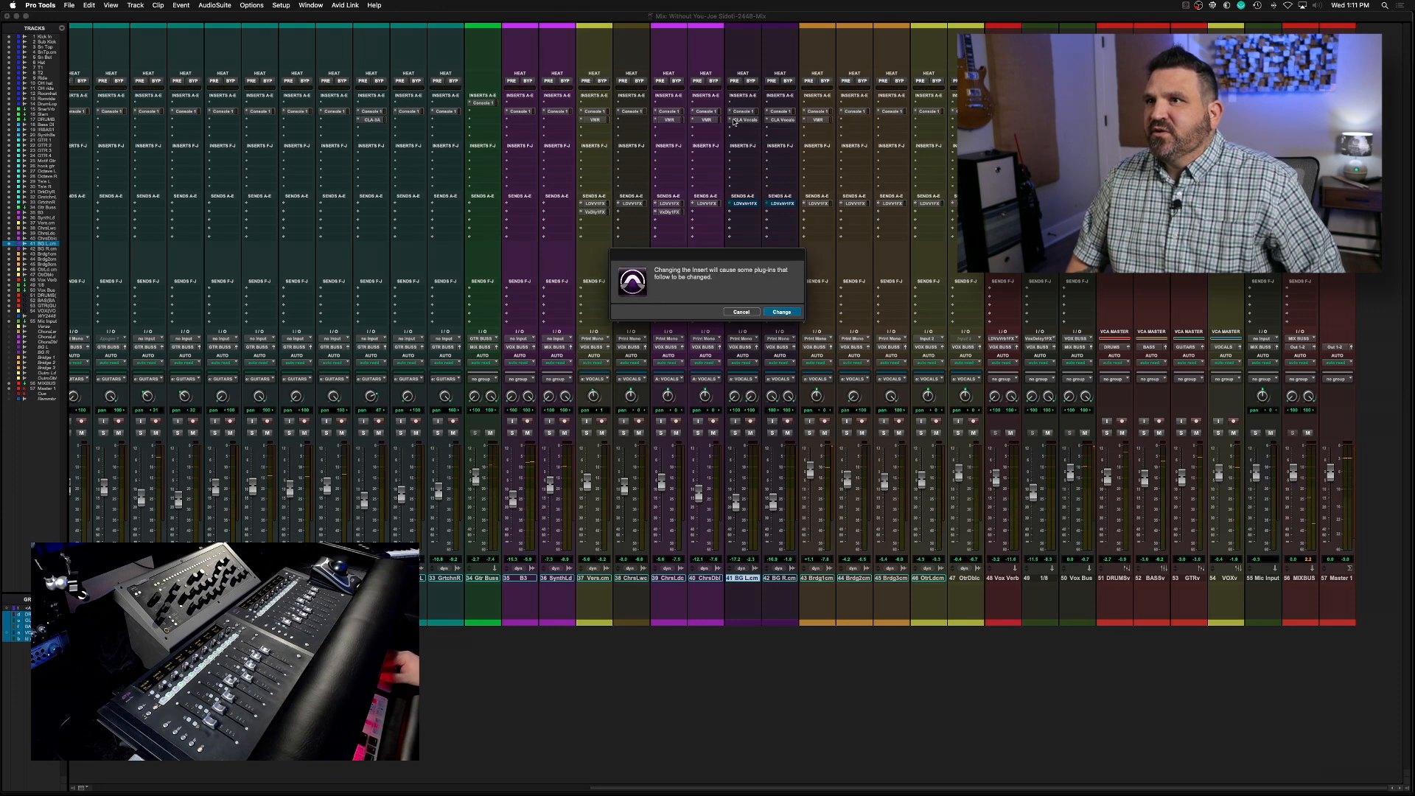
pyautogui.click(780, 311)
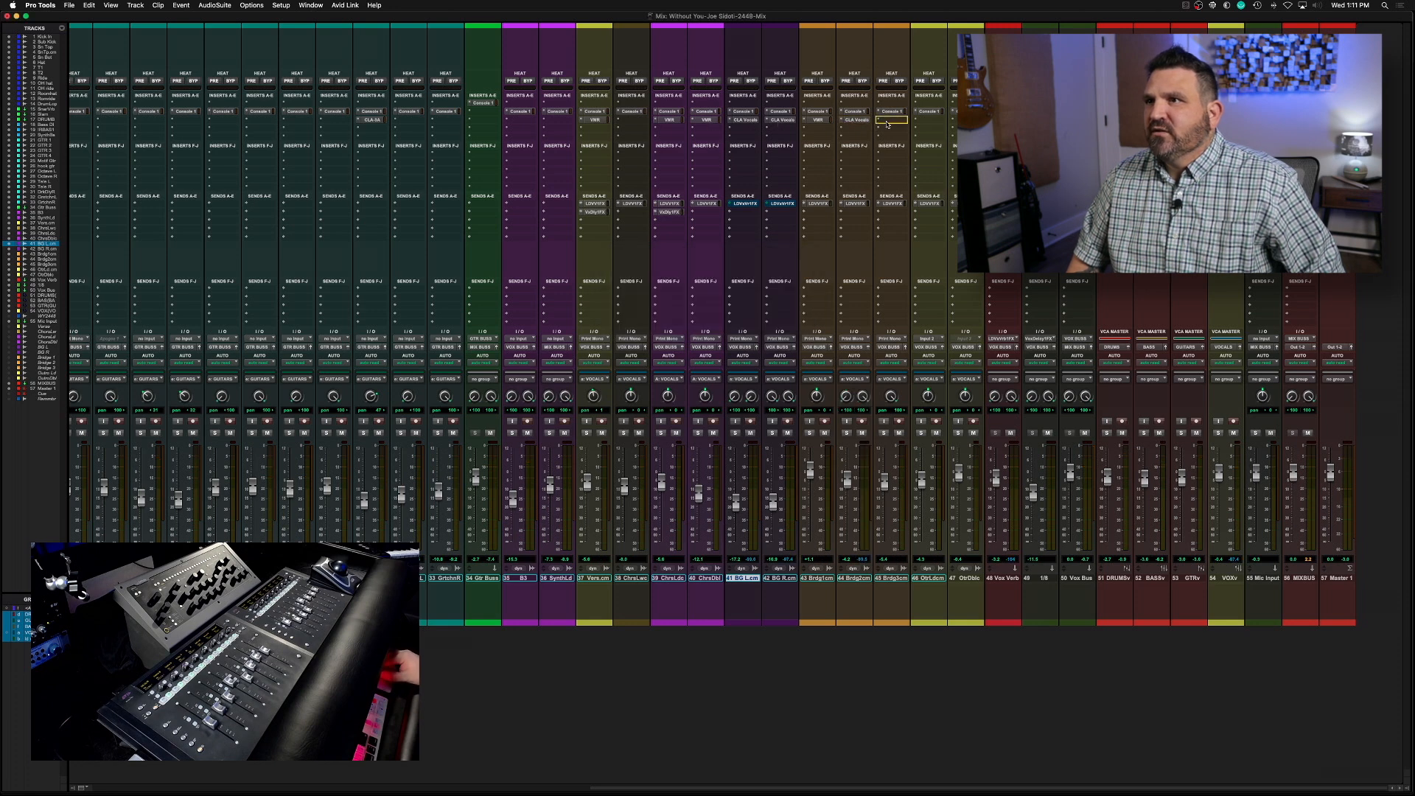
pyautogui.moveTo(889, 123); pyautogui.dragTo(889, 124)
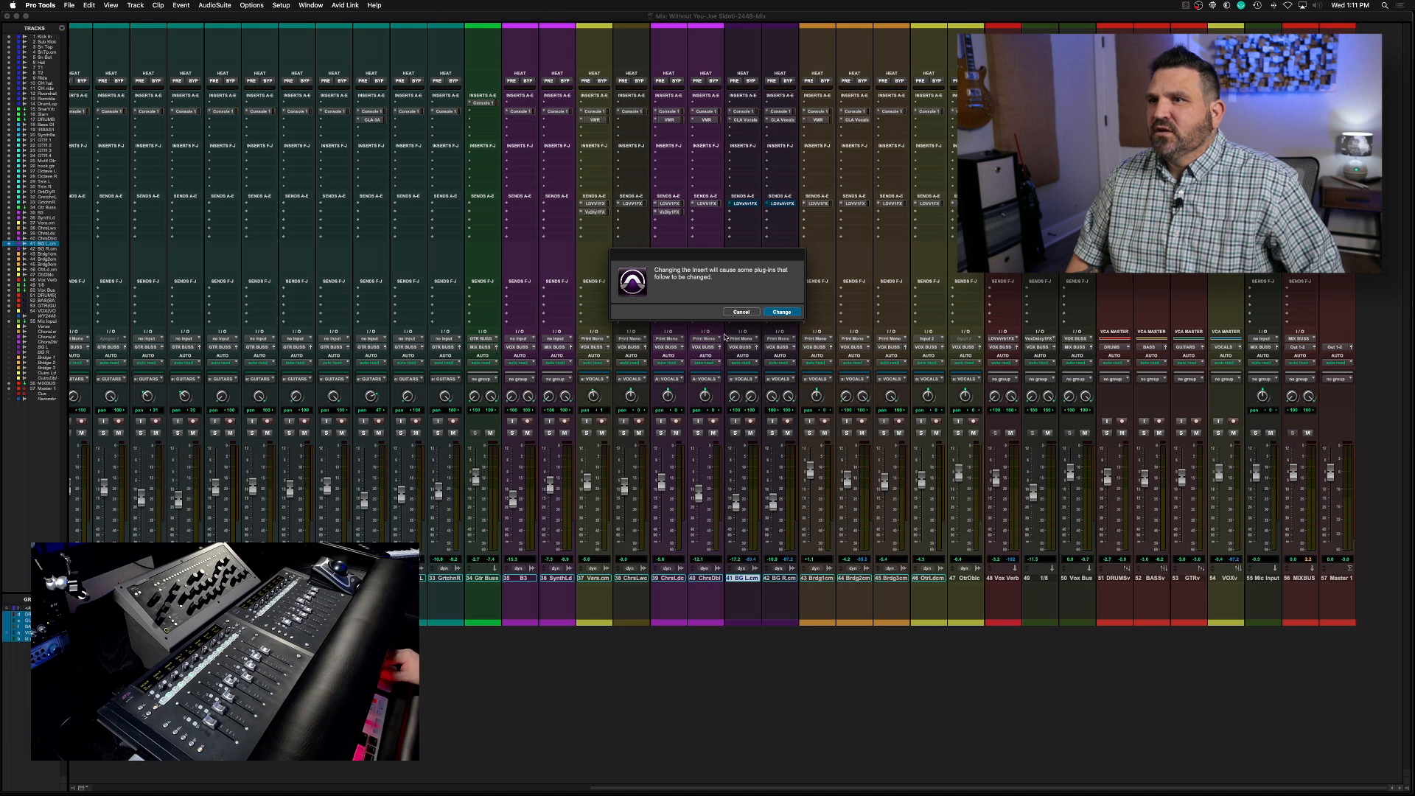
pyautogui.click(781, 312)
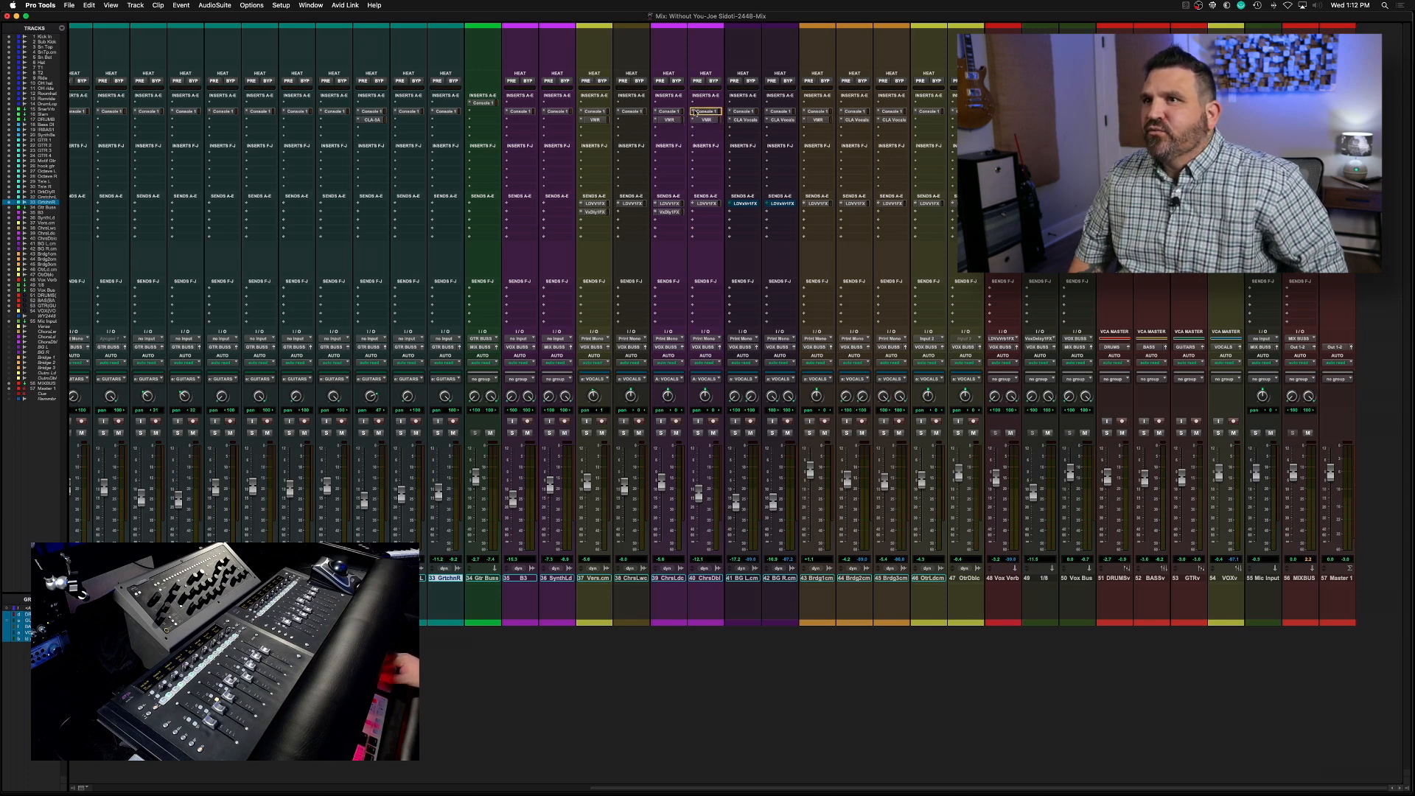
# Shape Bridge 1 in Console 1 during playback: 116 Hz low cut, 2.6 dB at 3.0 kHz, 2.7 dB high shelf at 8.0 kHz, drive 5.5
pyautogui.click(820, 111)
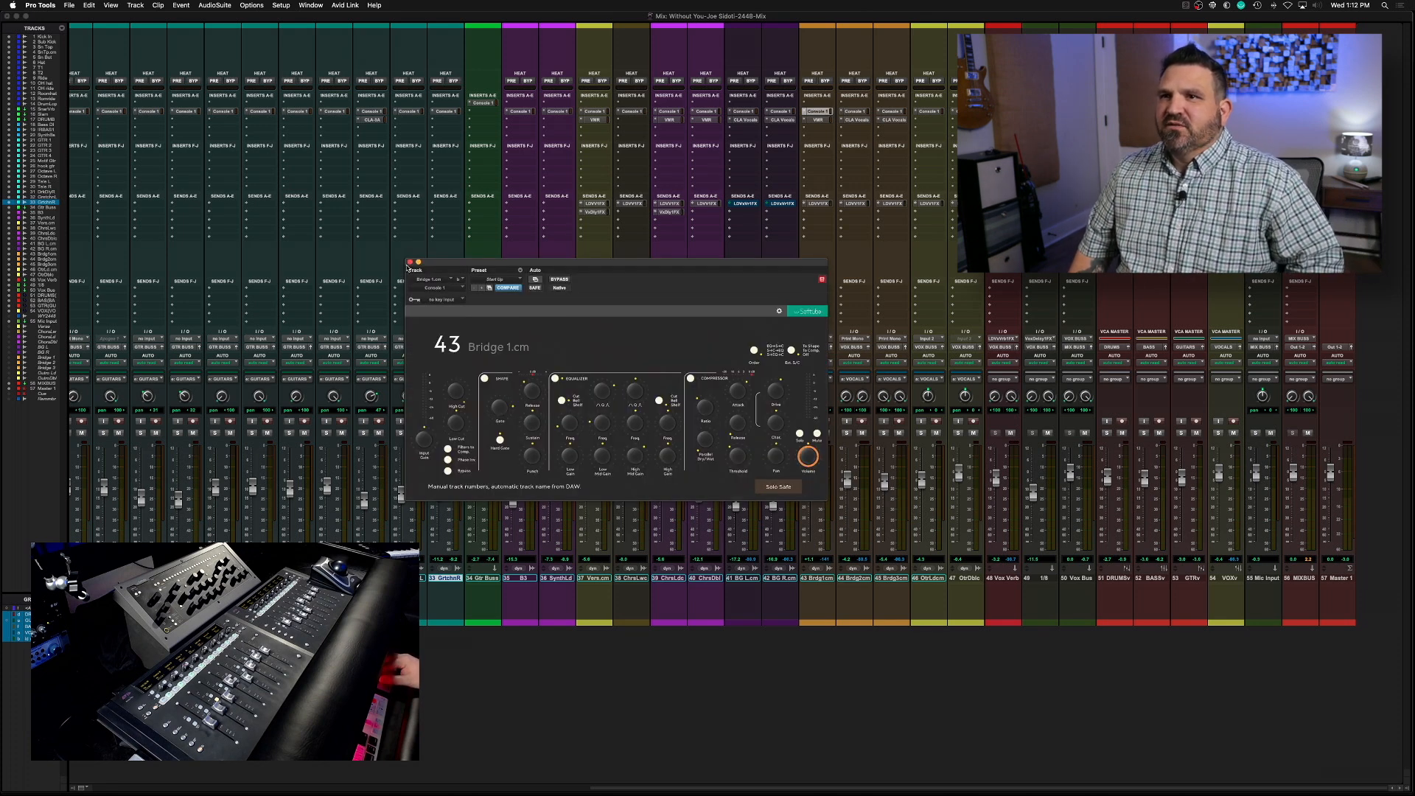
pyautogui.click(411, 263)
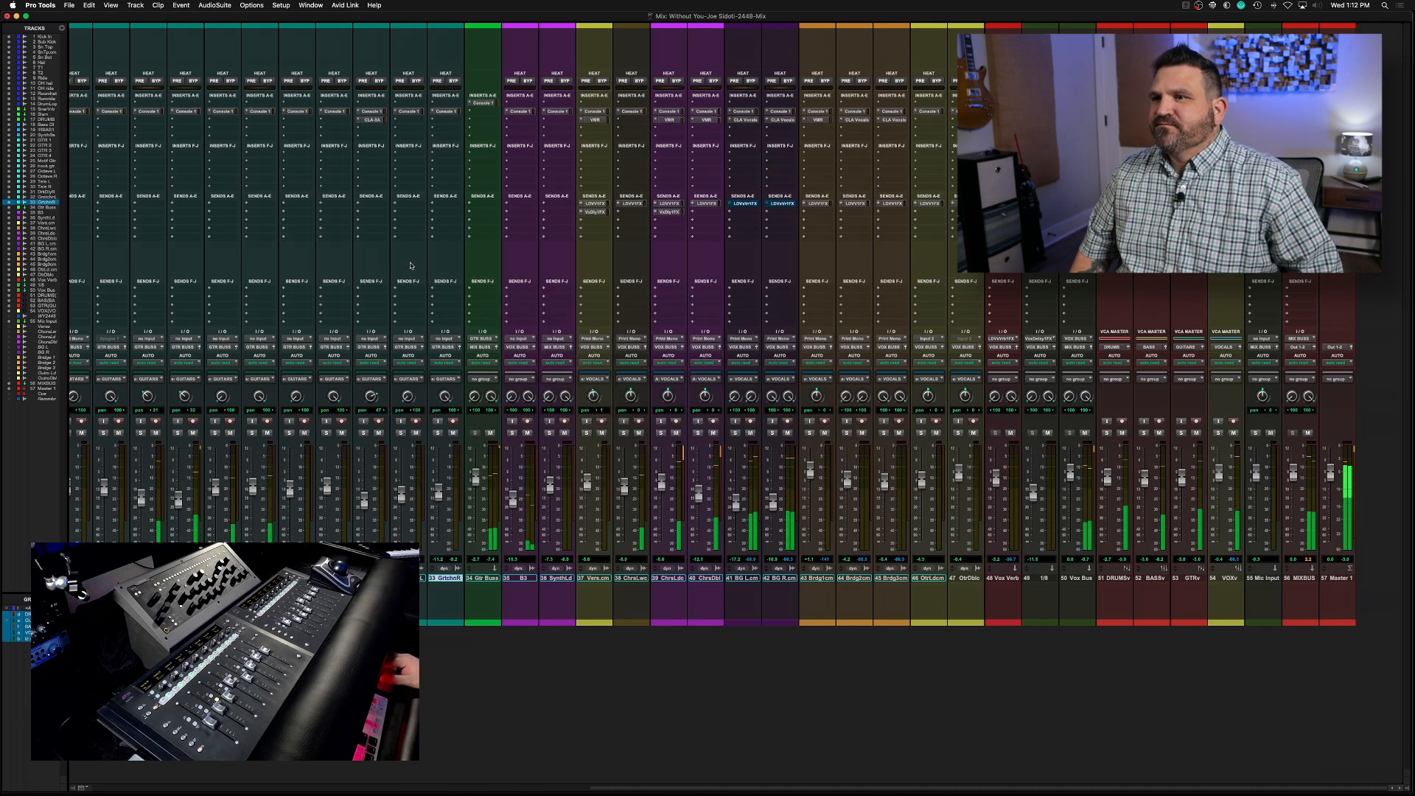
pyautogui.press('super+equal')
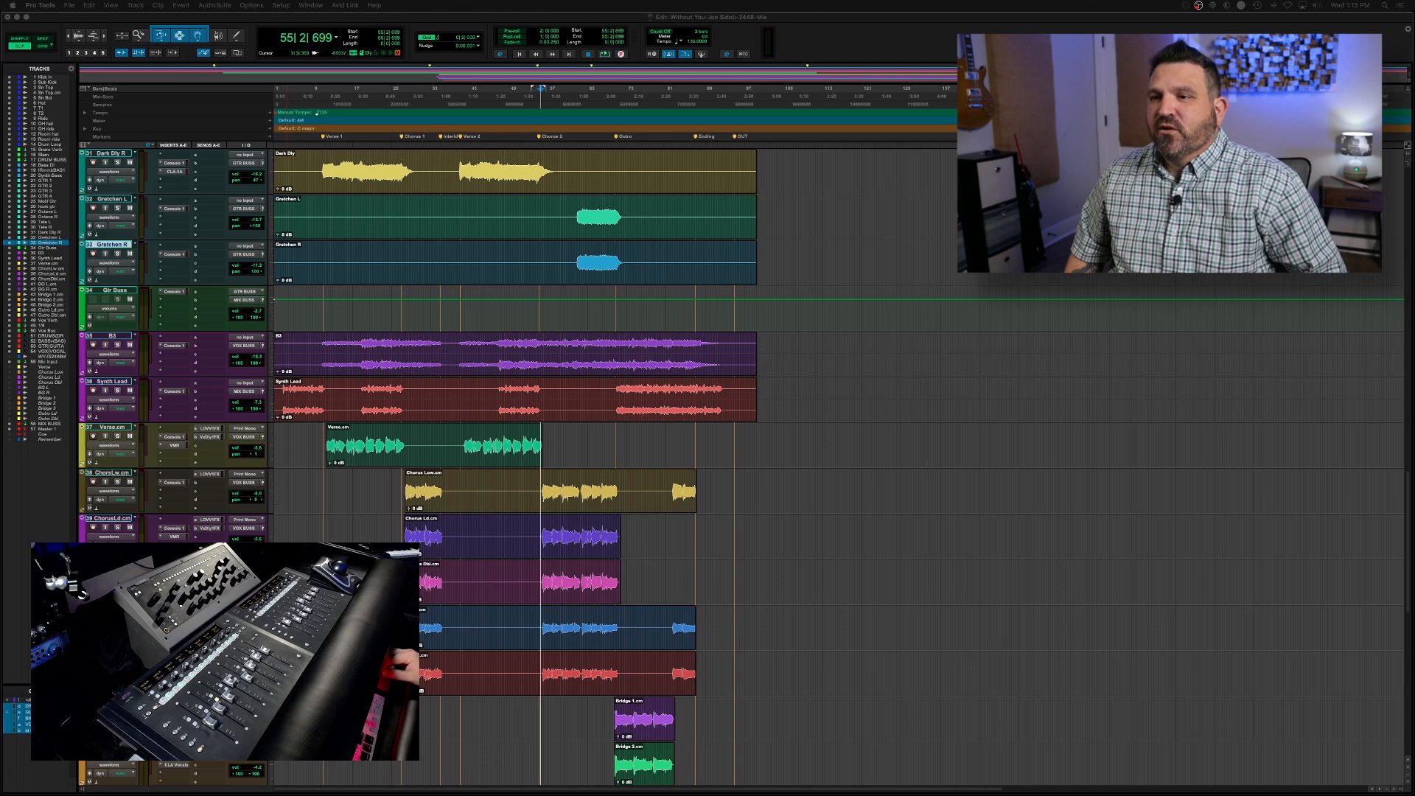
pyautogui.press('space')
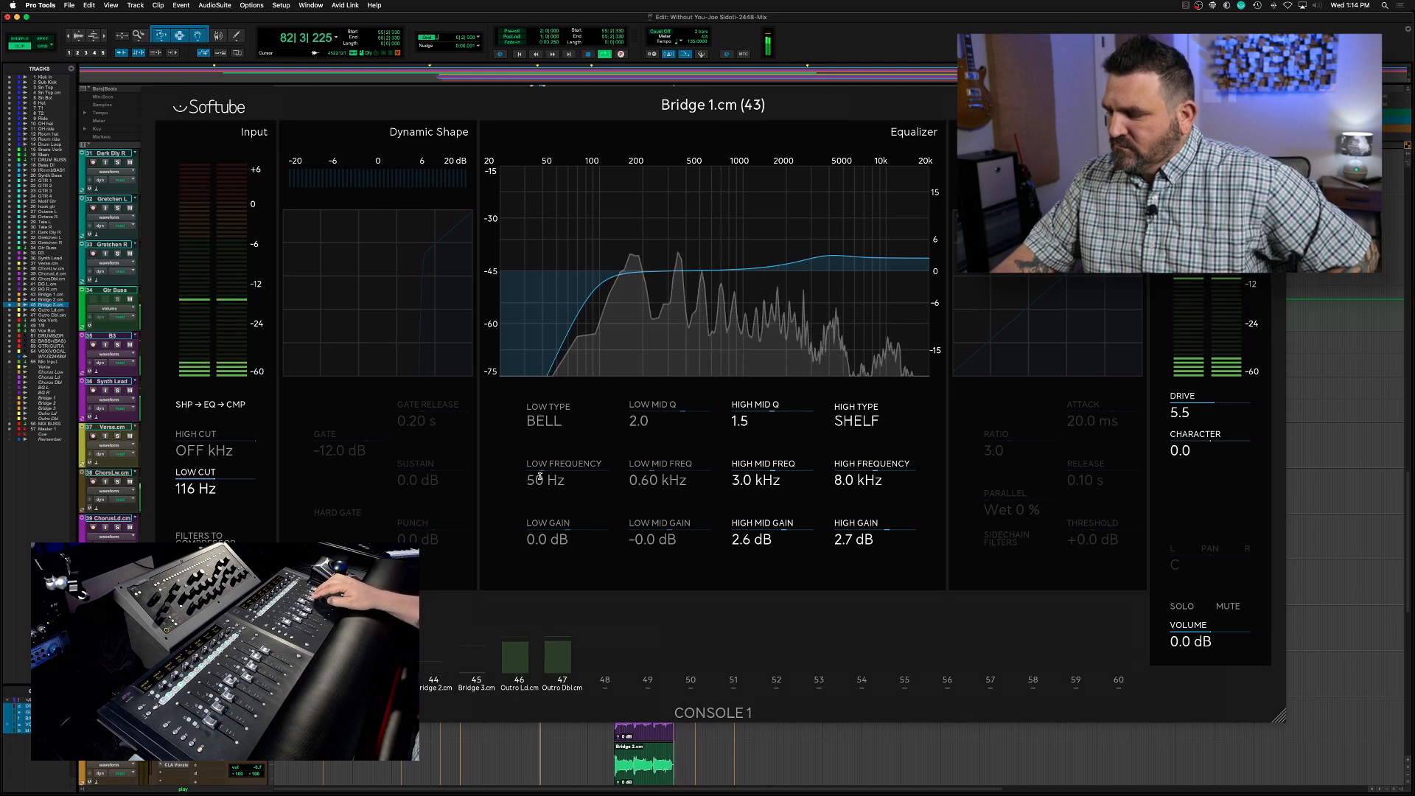
pyautogui.press('space')
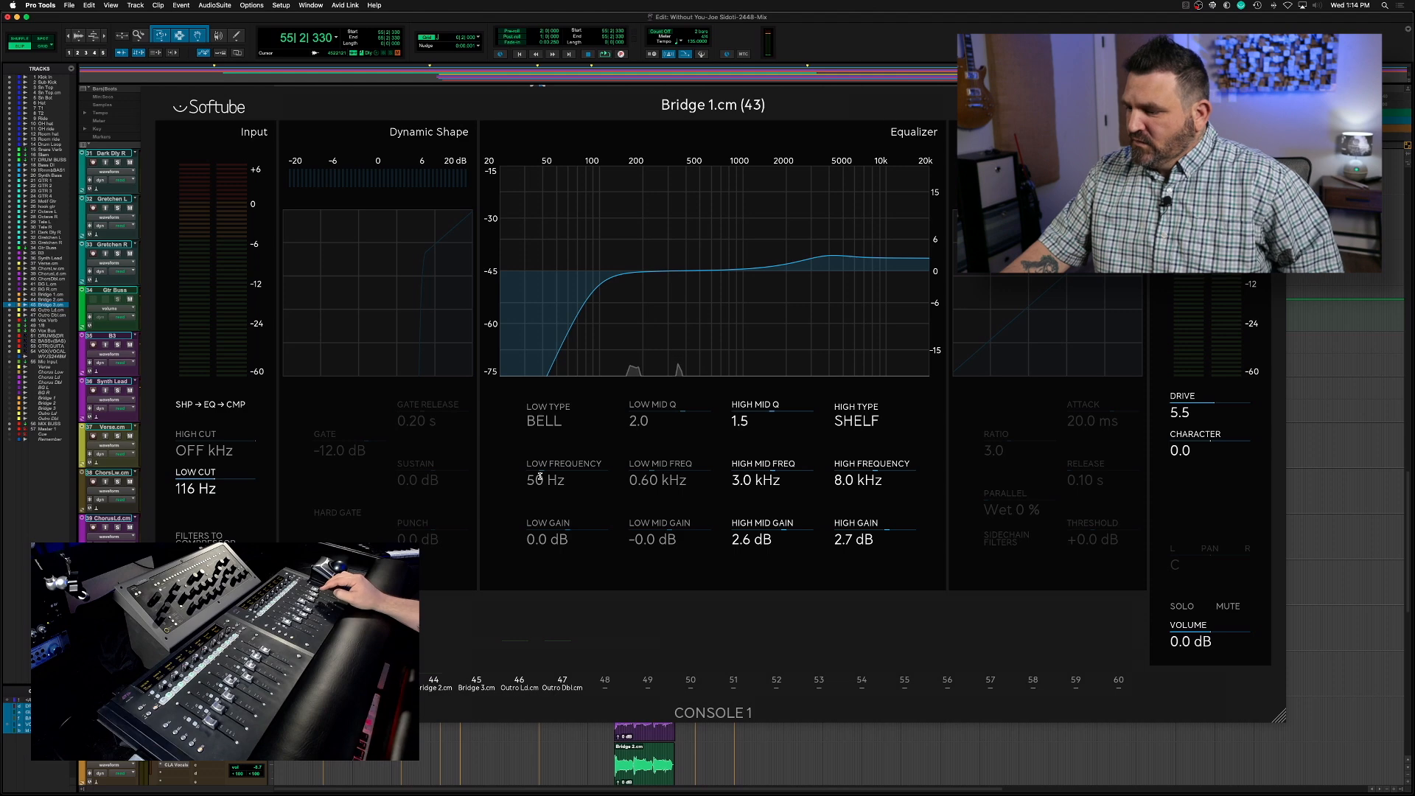
pyautogui.press('super+equal')
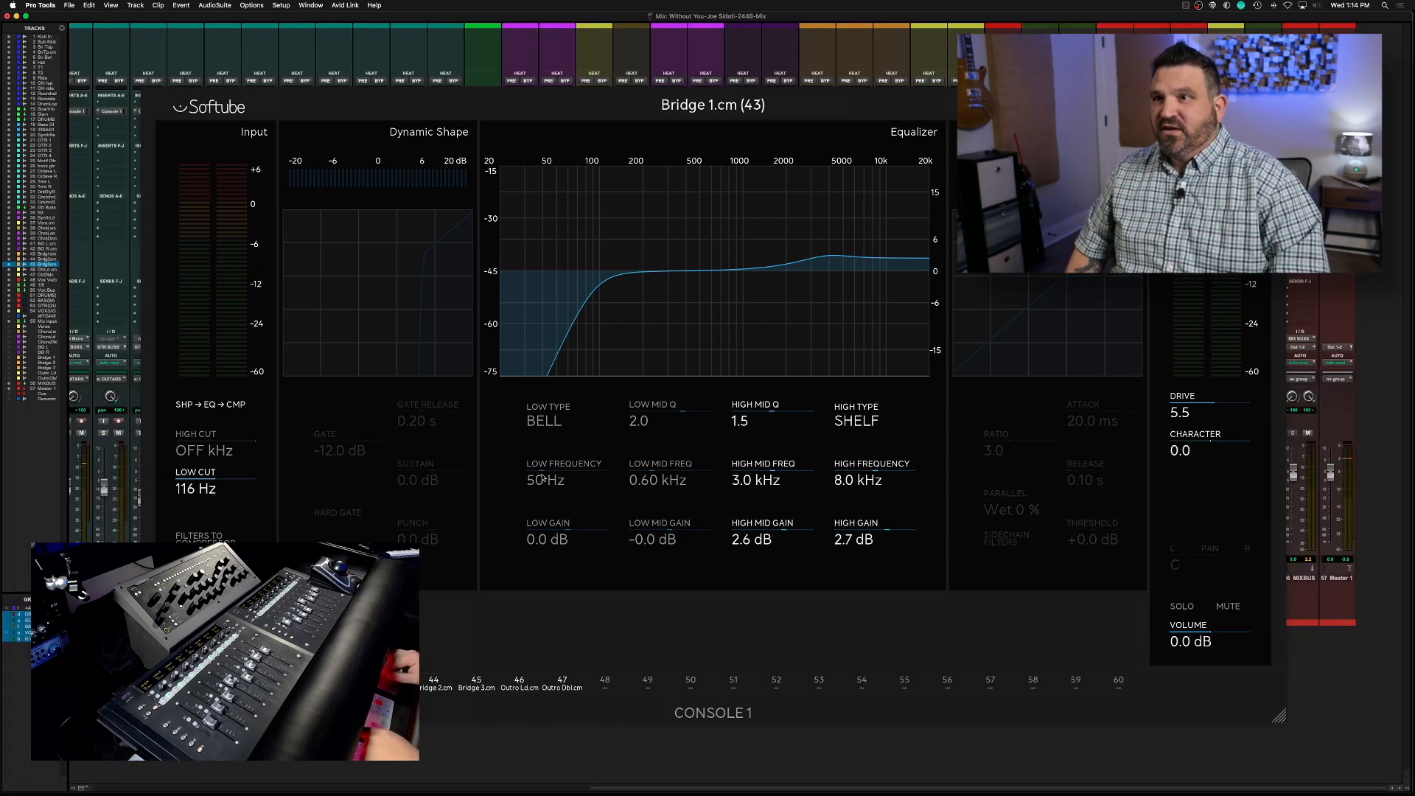
pyautogui.press('Escape')
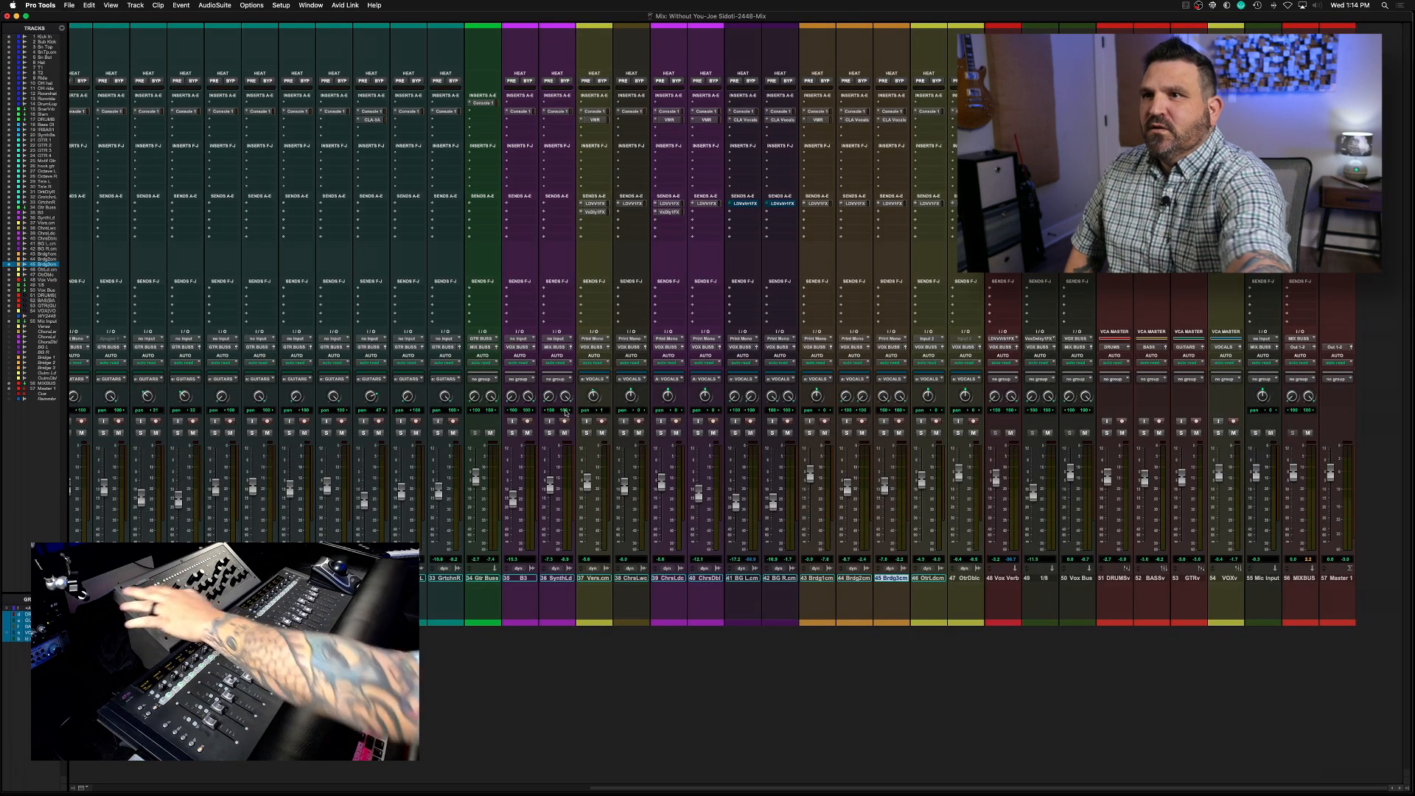
# Select the bridge section across the vocal tracks and play it with Bridge 1 soloed, showing the Mix window
pyautogui.press('super+equal')
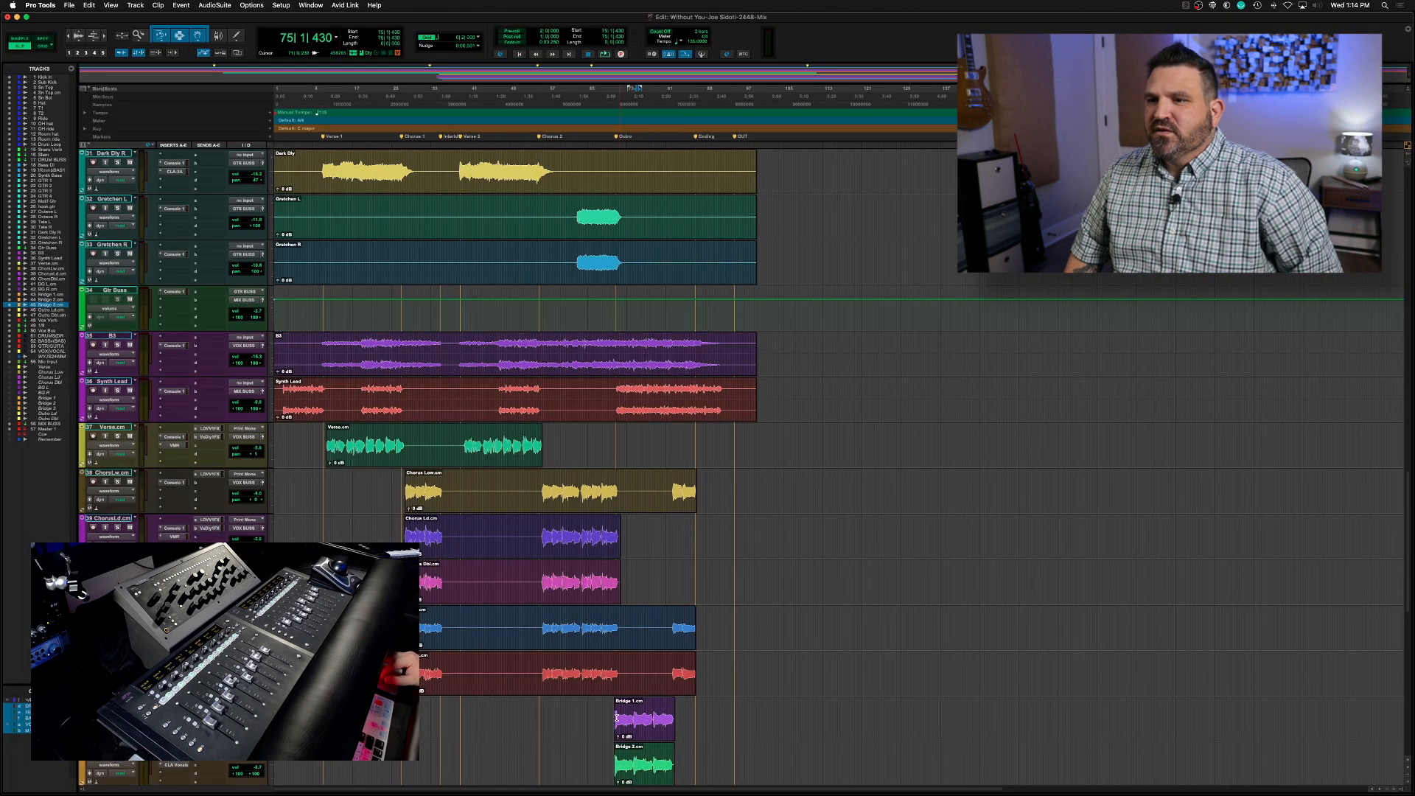
pyautogui.moveTo(606, 711); pyautogui.dragTo(677, 709)
pyautogui.press('space')
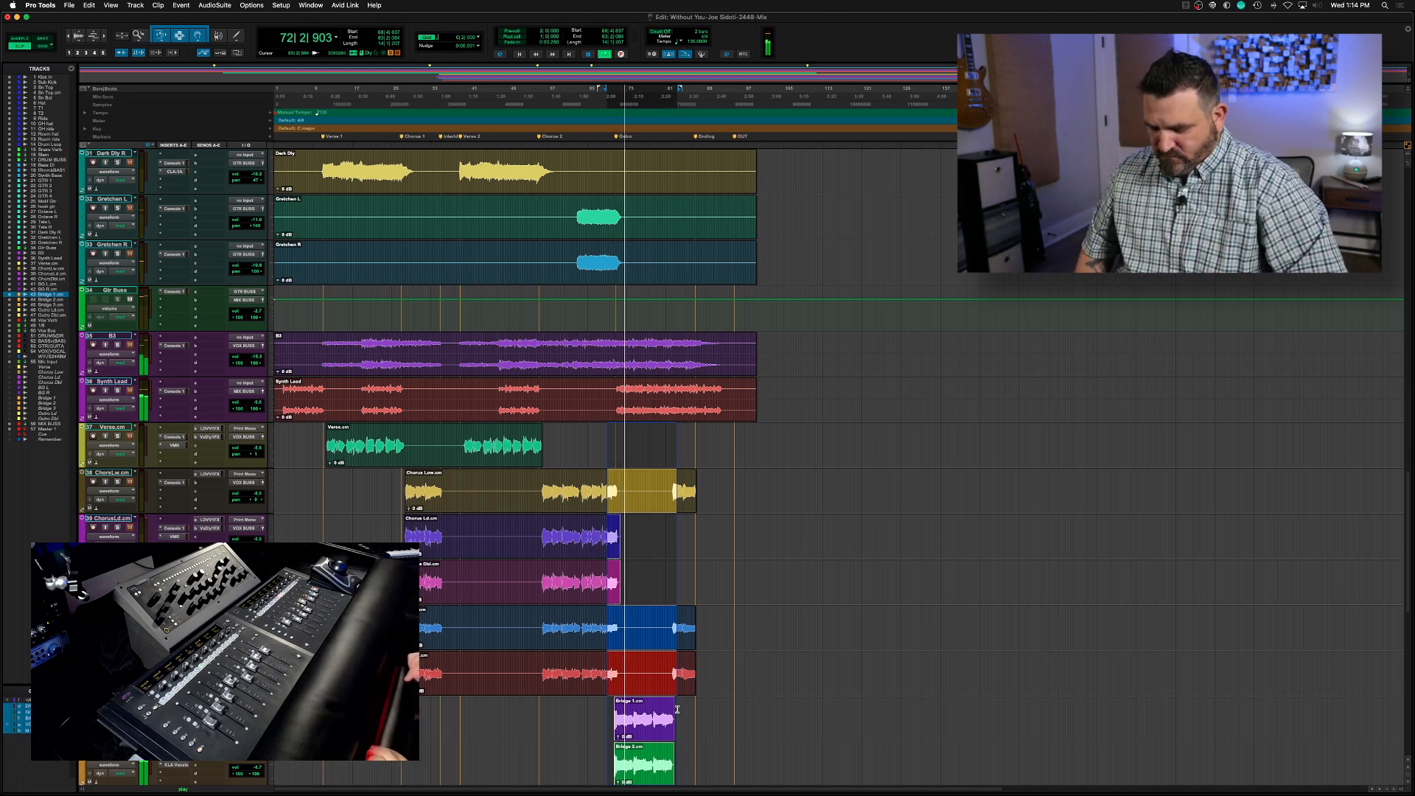
pyautogui.press('super+equal')
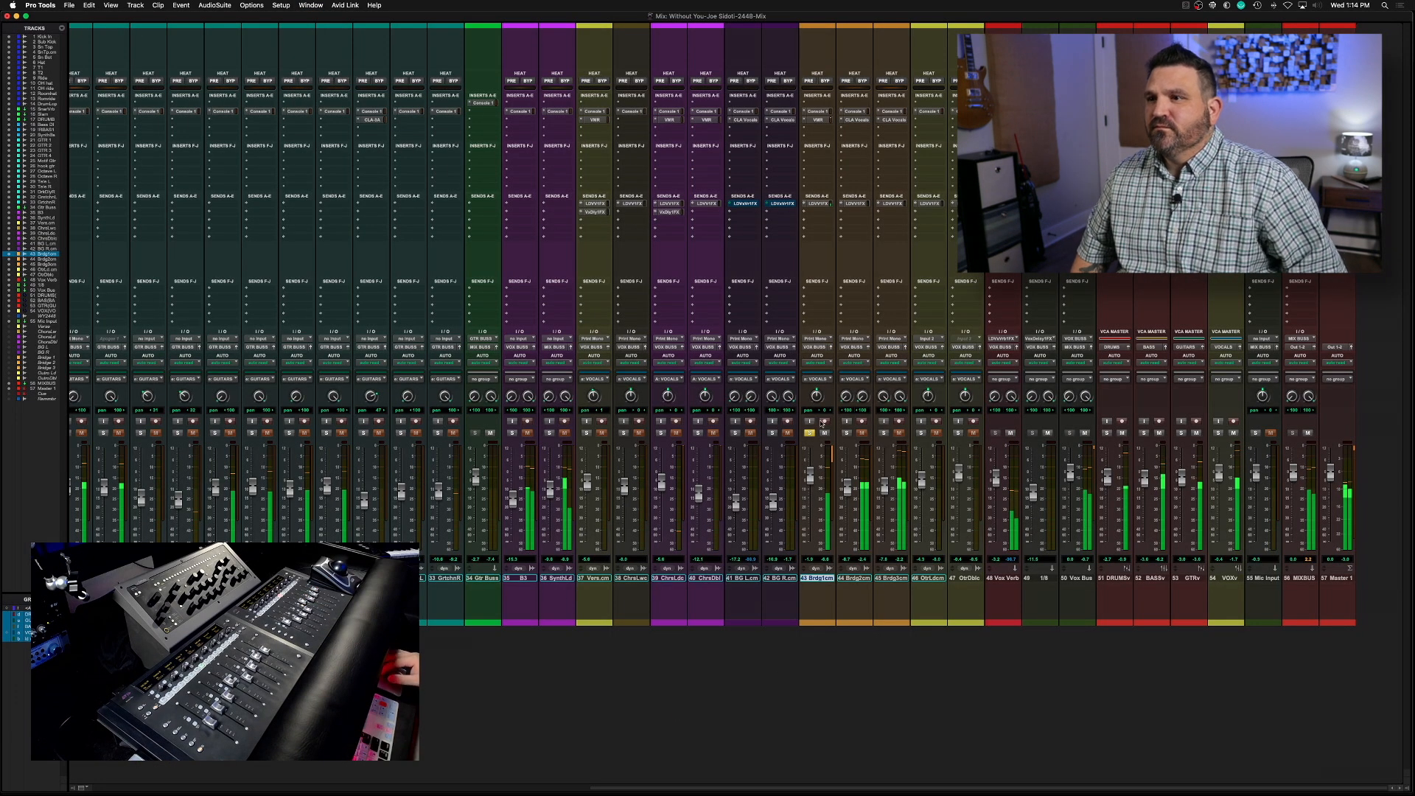
# Add a Vox Delay 1 FX send to the Bridge 1 vocal, raise its level during playback, and stop playback
pyautogui.click(817, 204)
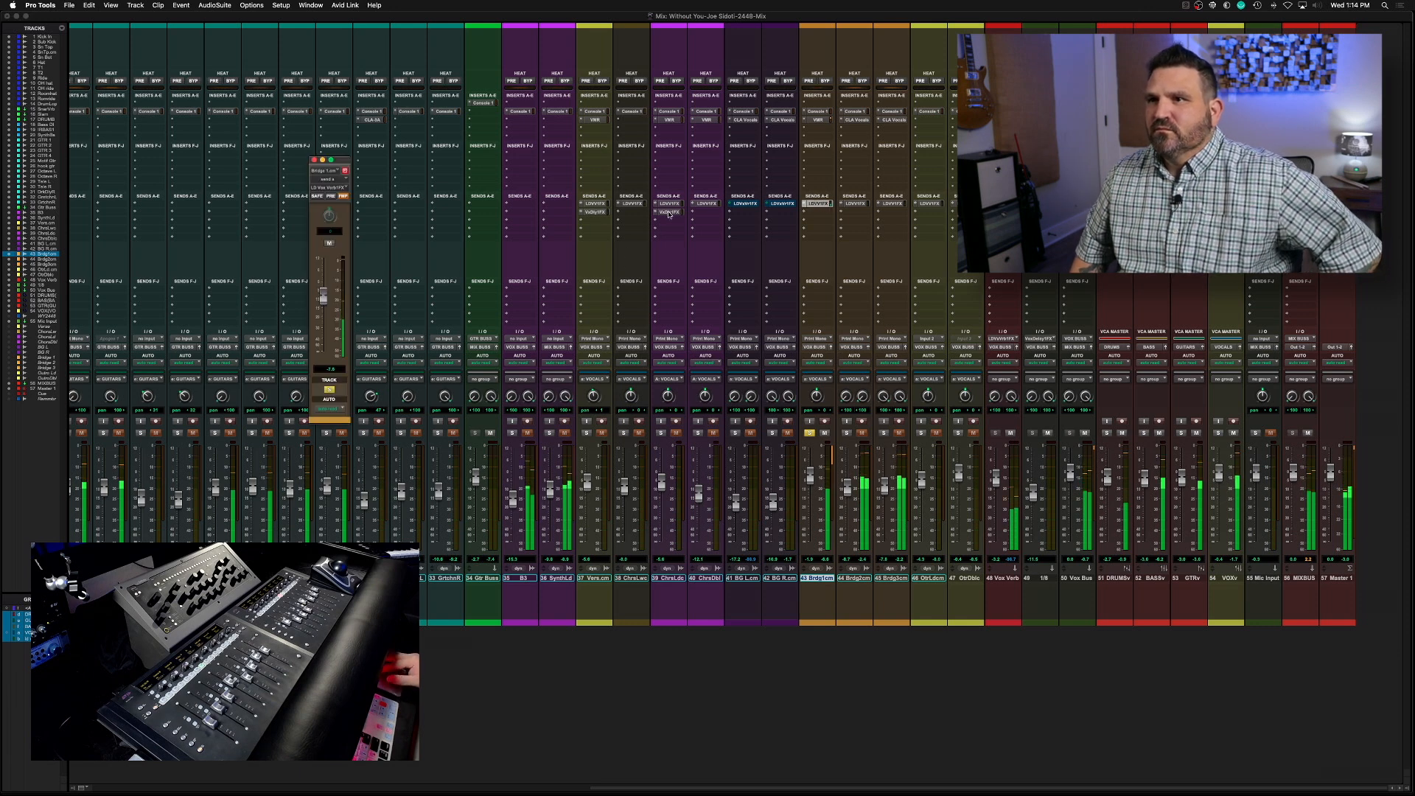
pyautogui.click(824, 214)
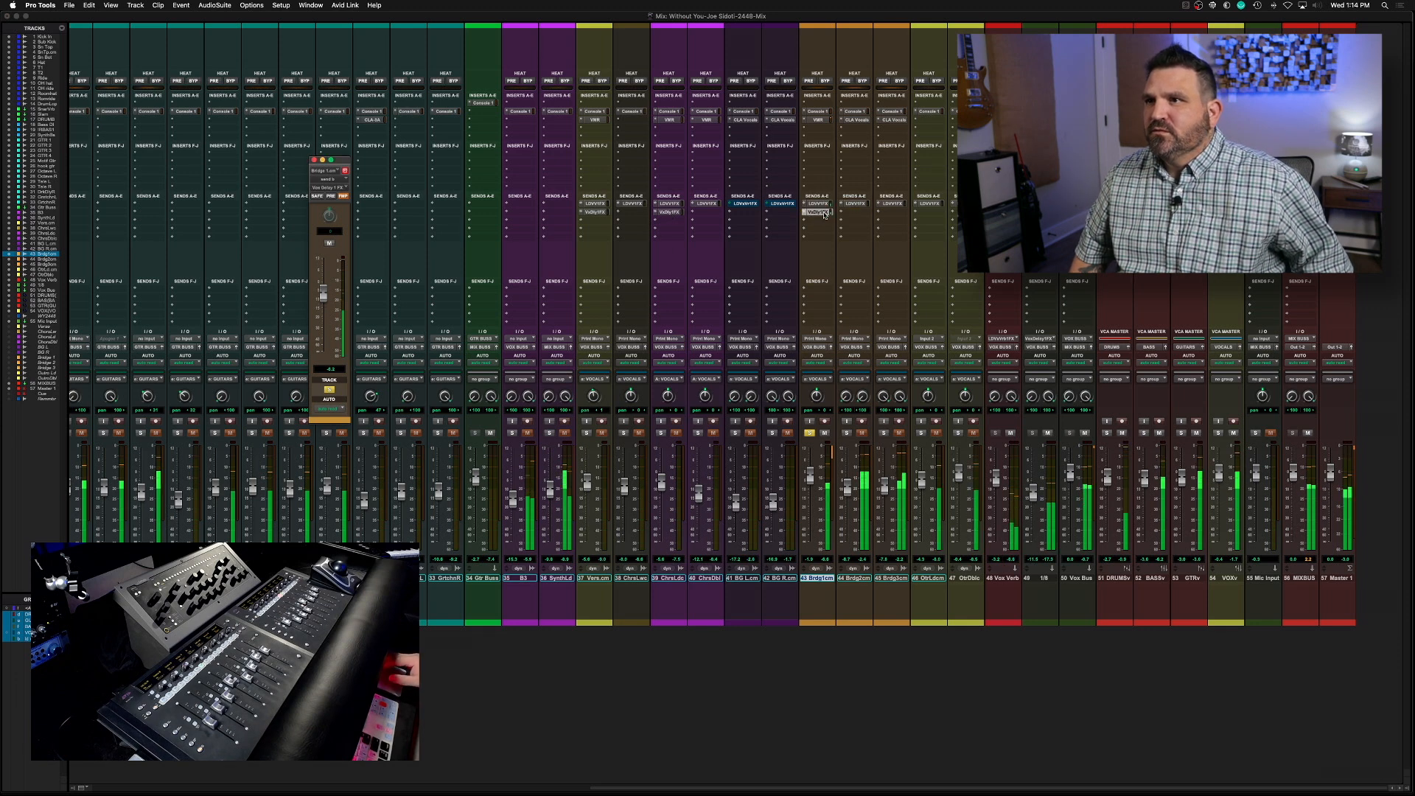
pyautogui.moveTo(324, 294); pyautogui.dragTo(325, 285)
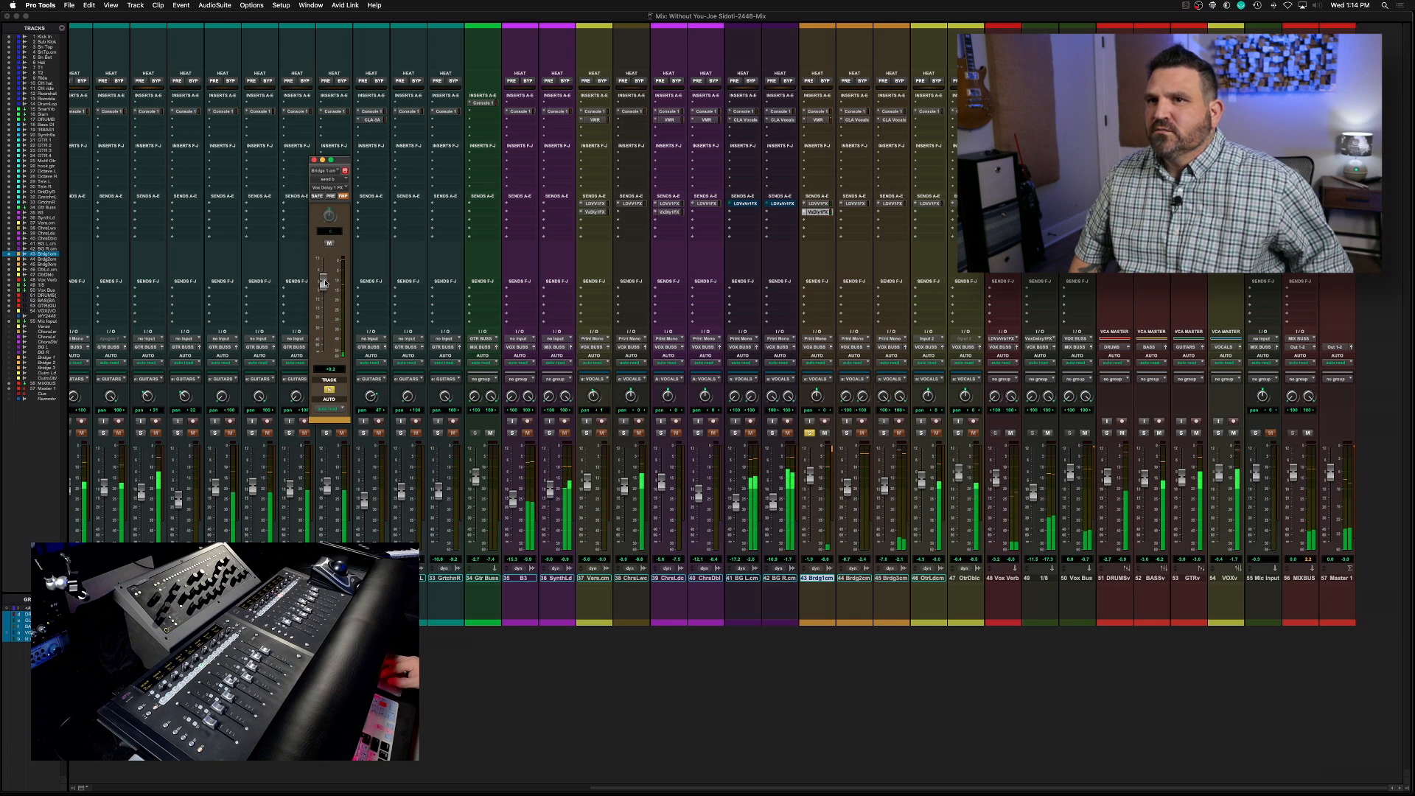
pyautogui.press('space')
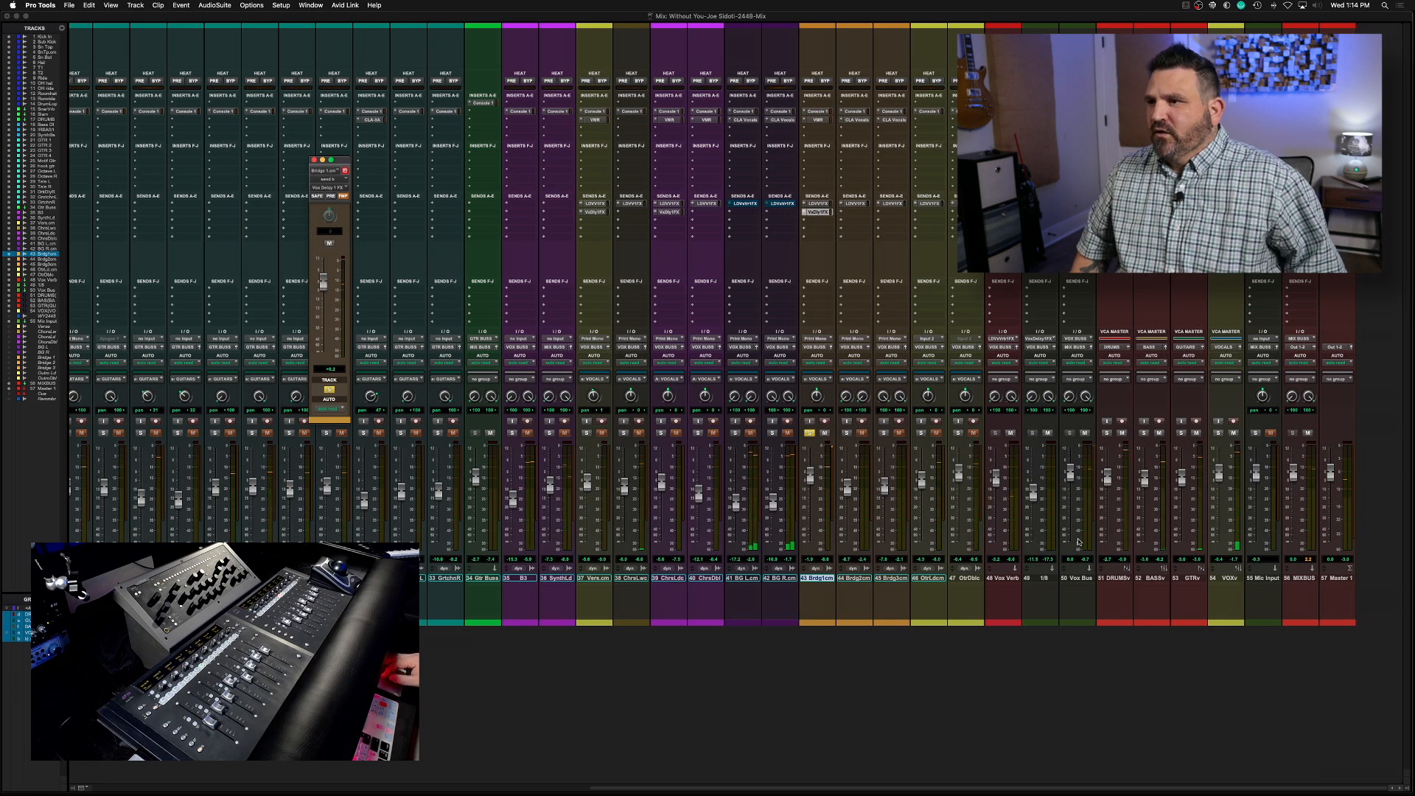
# Create a stereo Aux Input track named "1/4" beside the 1/8 delay track, with the Repeater delay inserted
pyautogui.click(1039, 579)
pyautogui.press('super+shift+n')
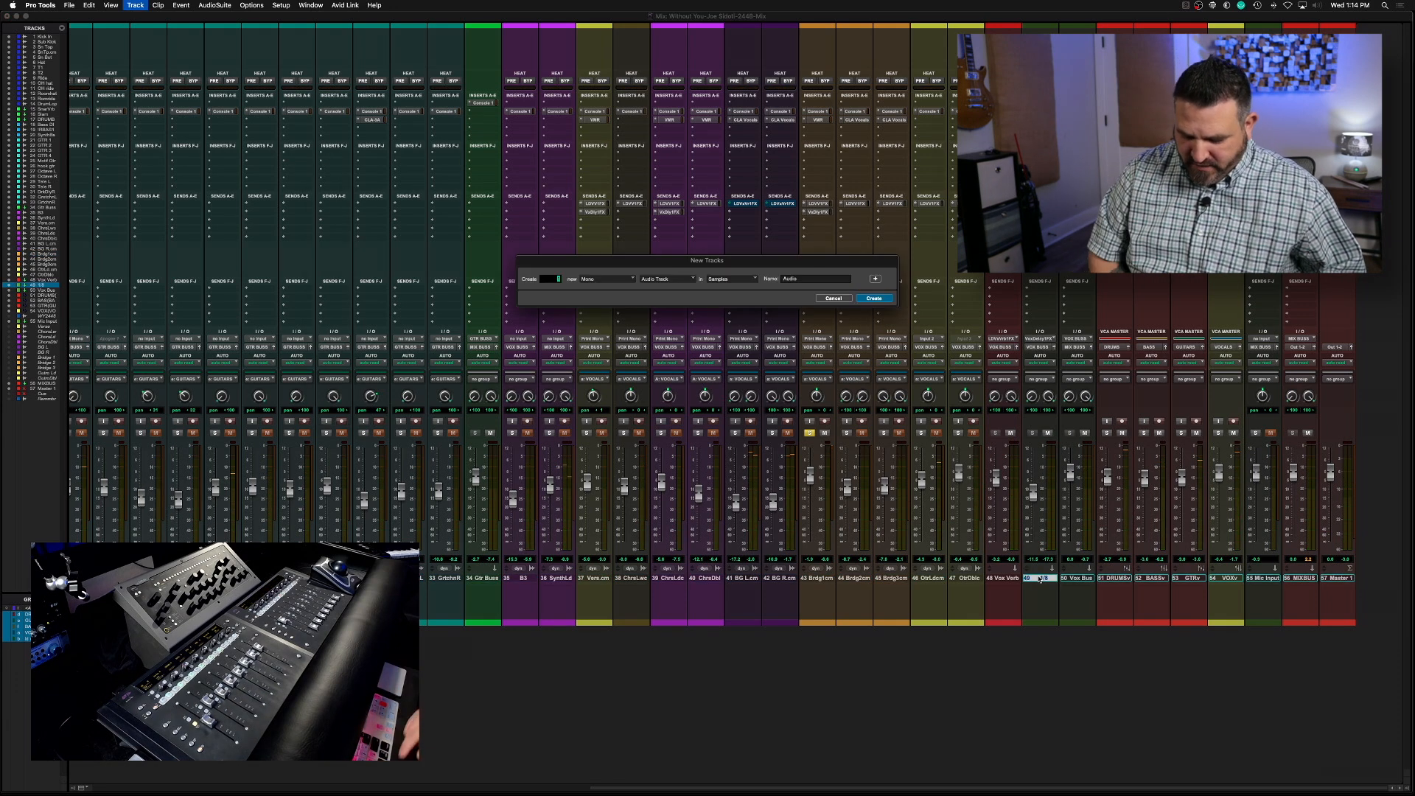
pyautogui.press('super+Right')
pyautogui.press('super+Down')
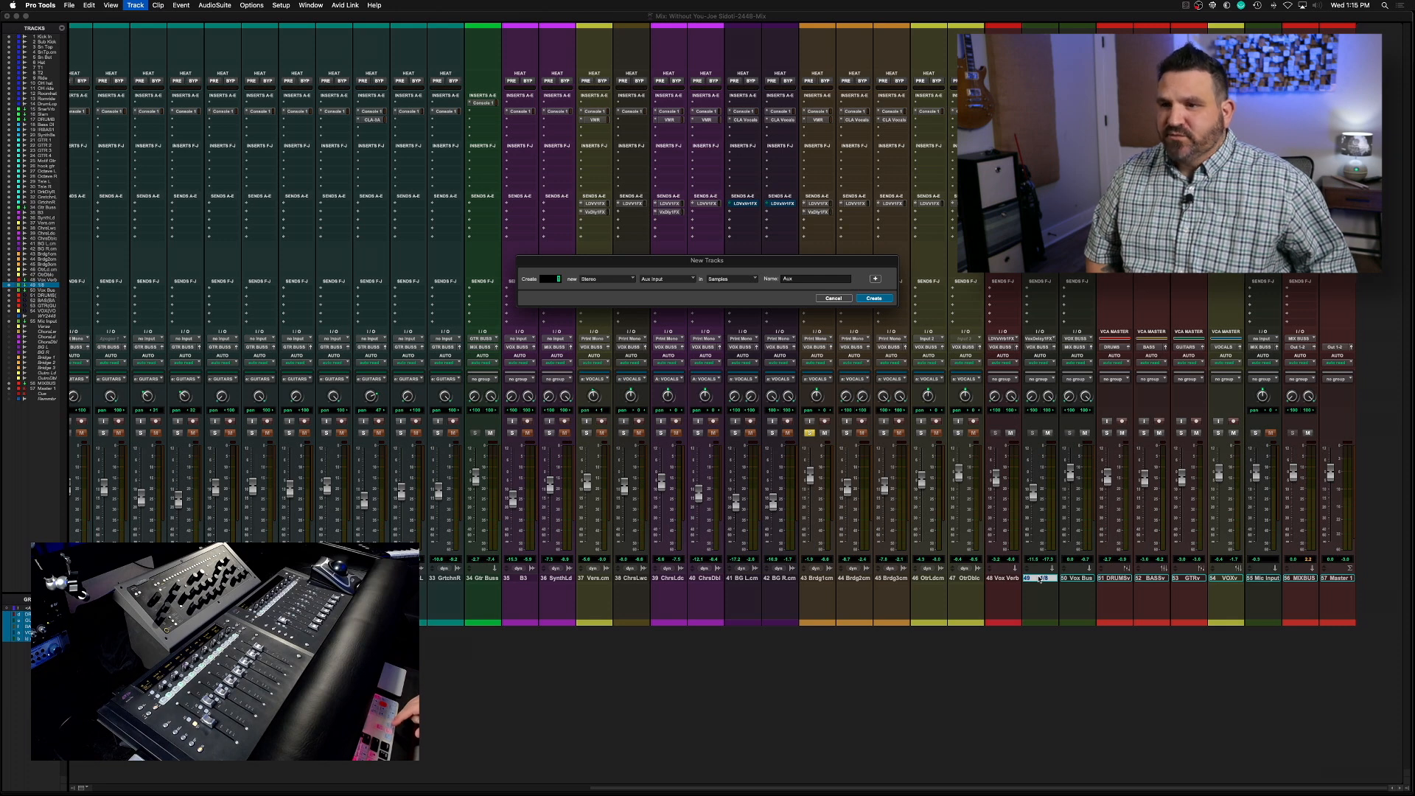
pyautogui.write('1/4')
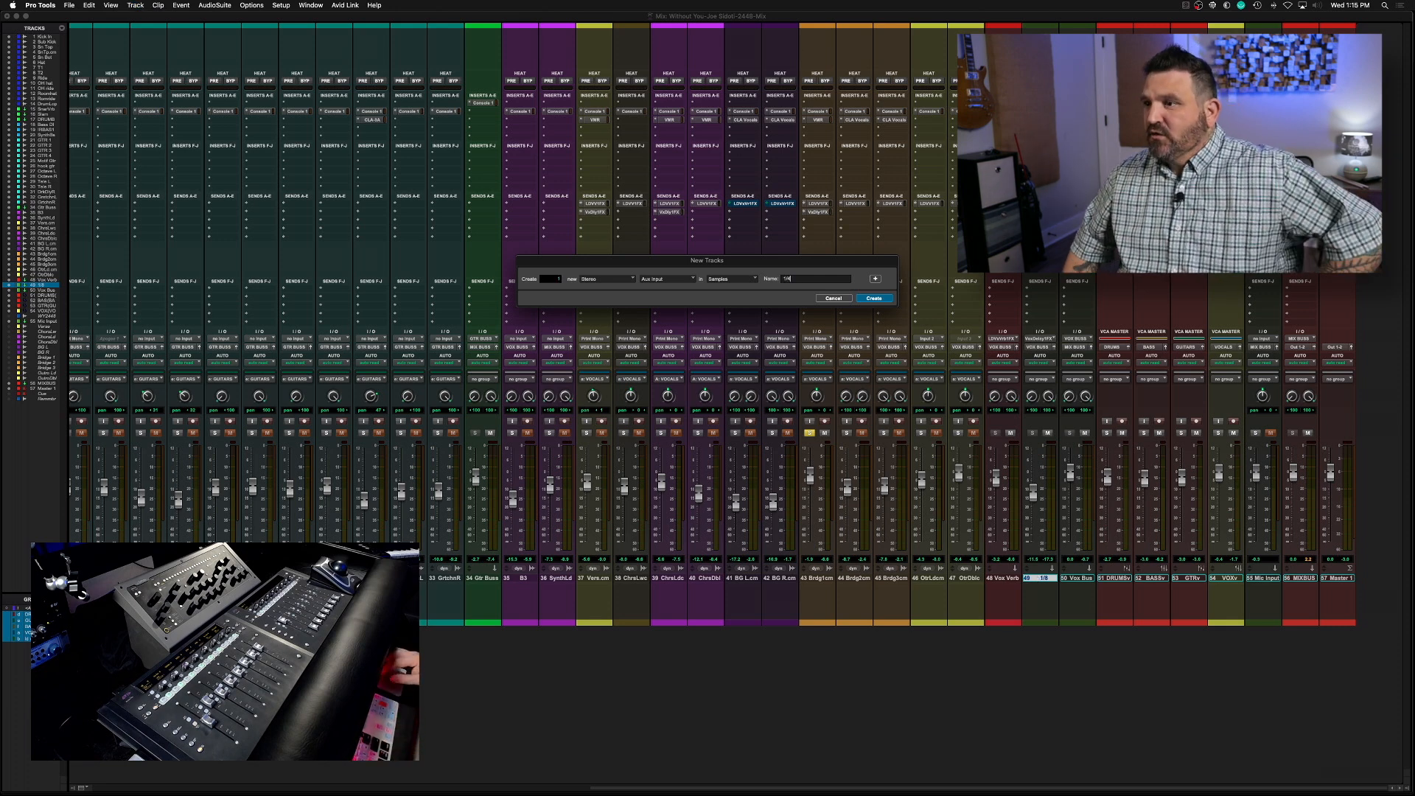
pyautogui.press('Return')
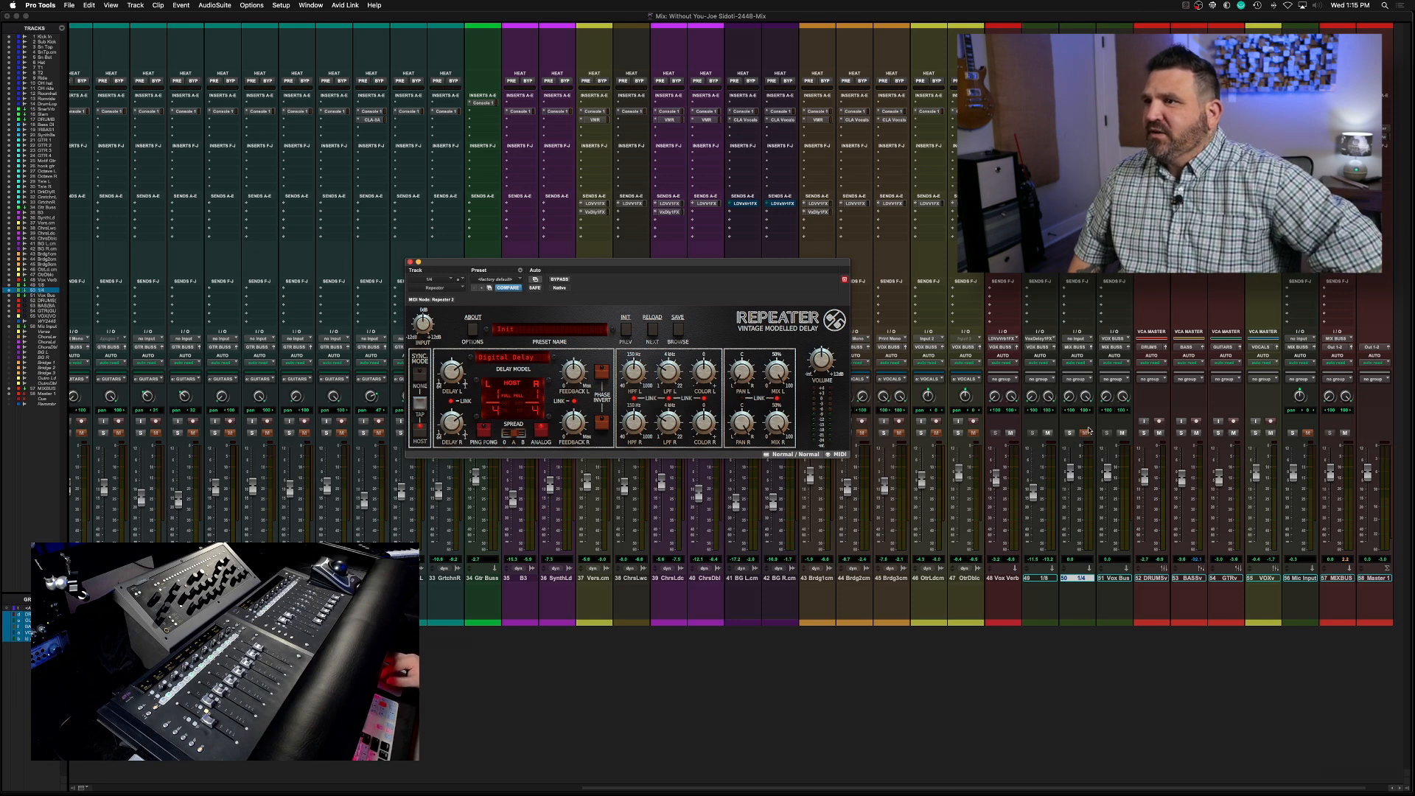
# Set the 1/4 delay track's input to Vox Delay 2 FX and its output to VOX BUSS, closing the Repeater plug-in
pyautogui.click(1081, 340)
pyautogui.moveTo(1084, 347)
pyautogui.click(1144, 514)
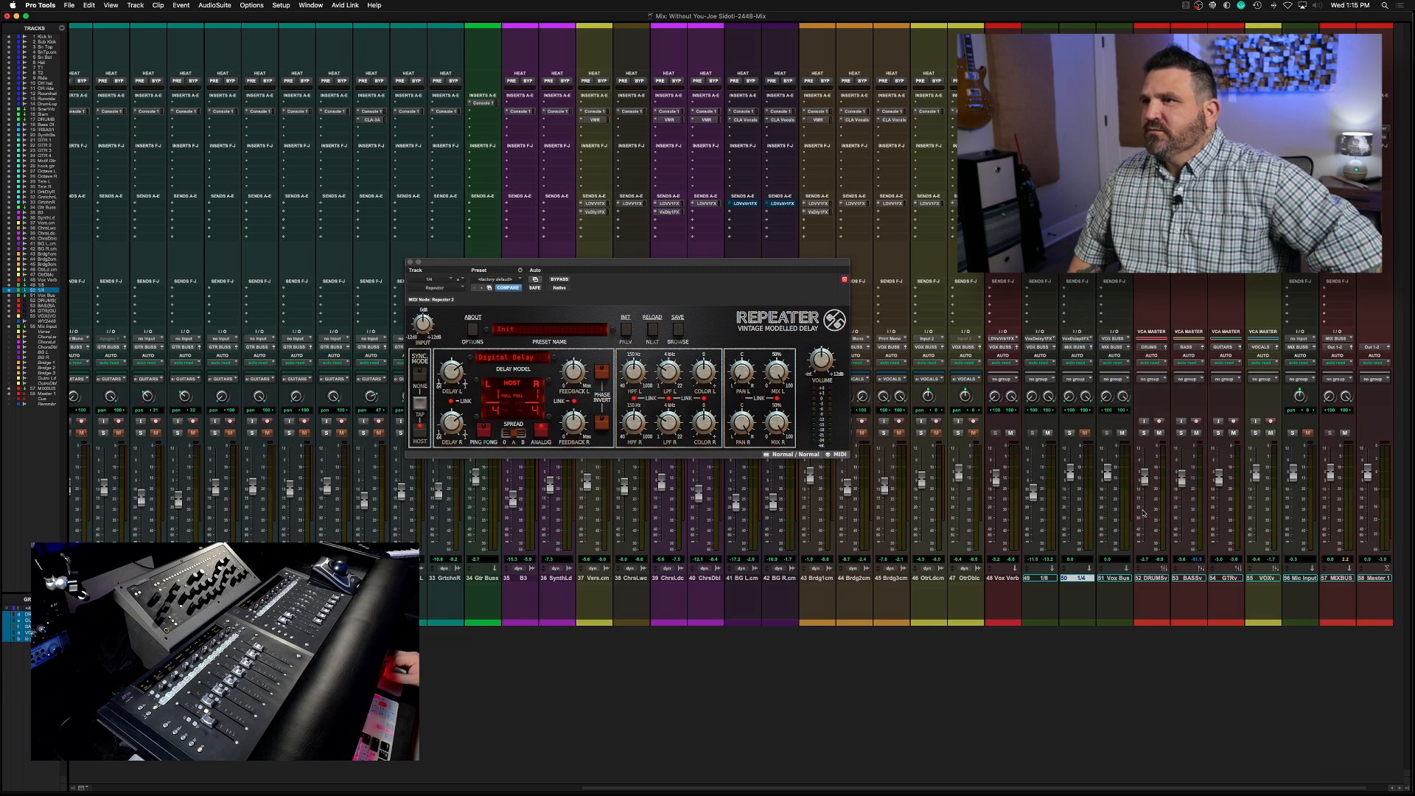
pyautogui.click(411, 263)
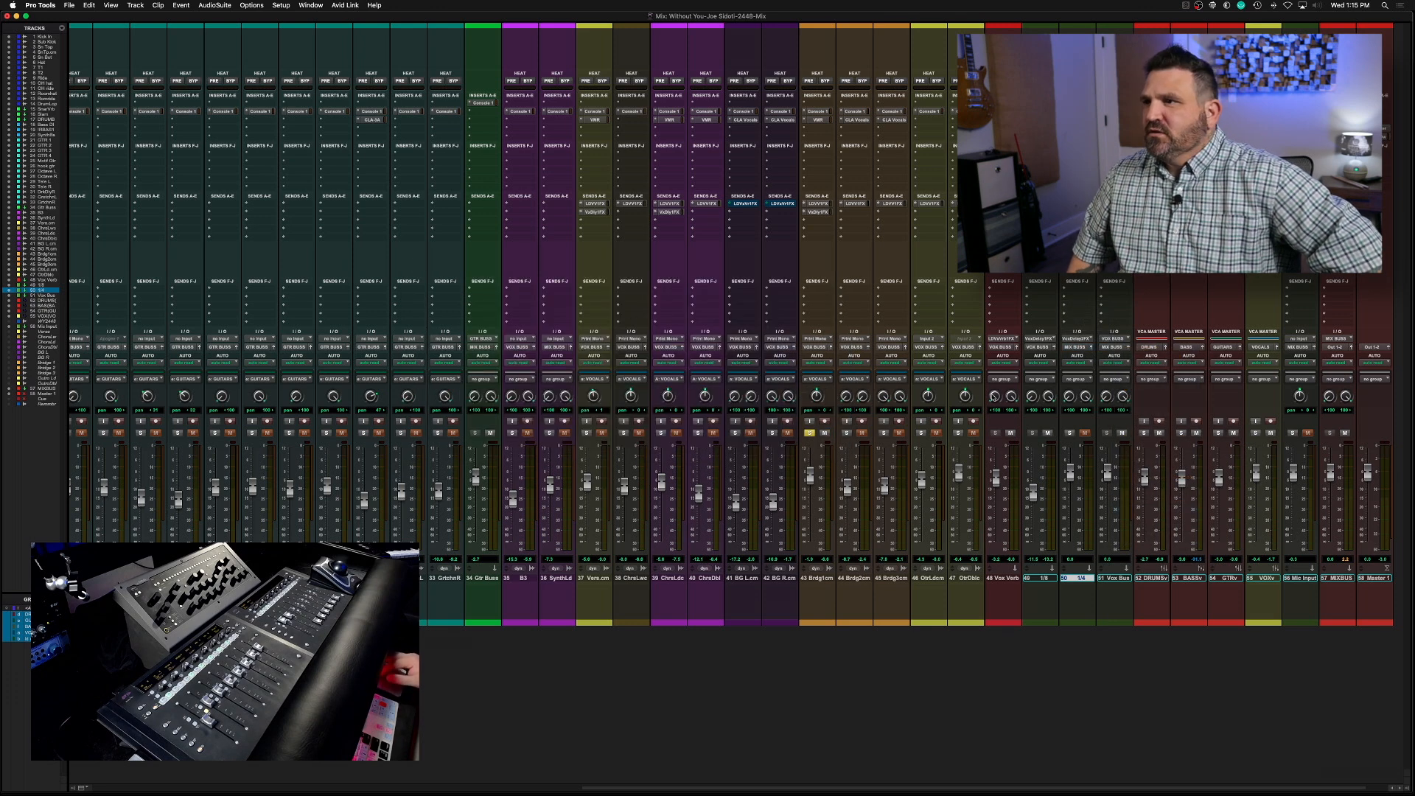
pyautogui.click(1113, 350)
pyautogui.moveTo(1104, 356)
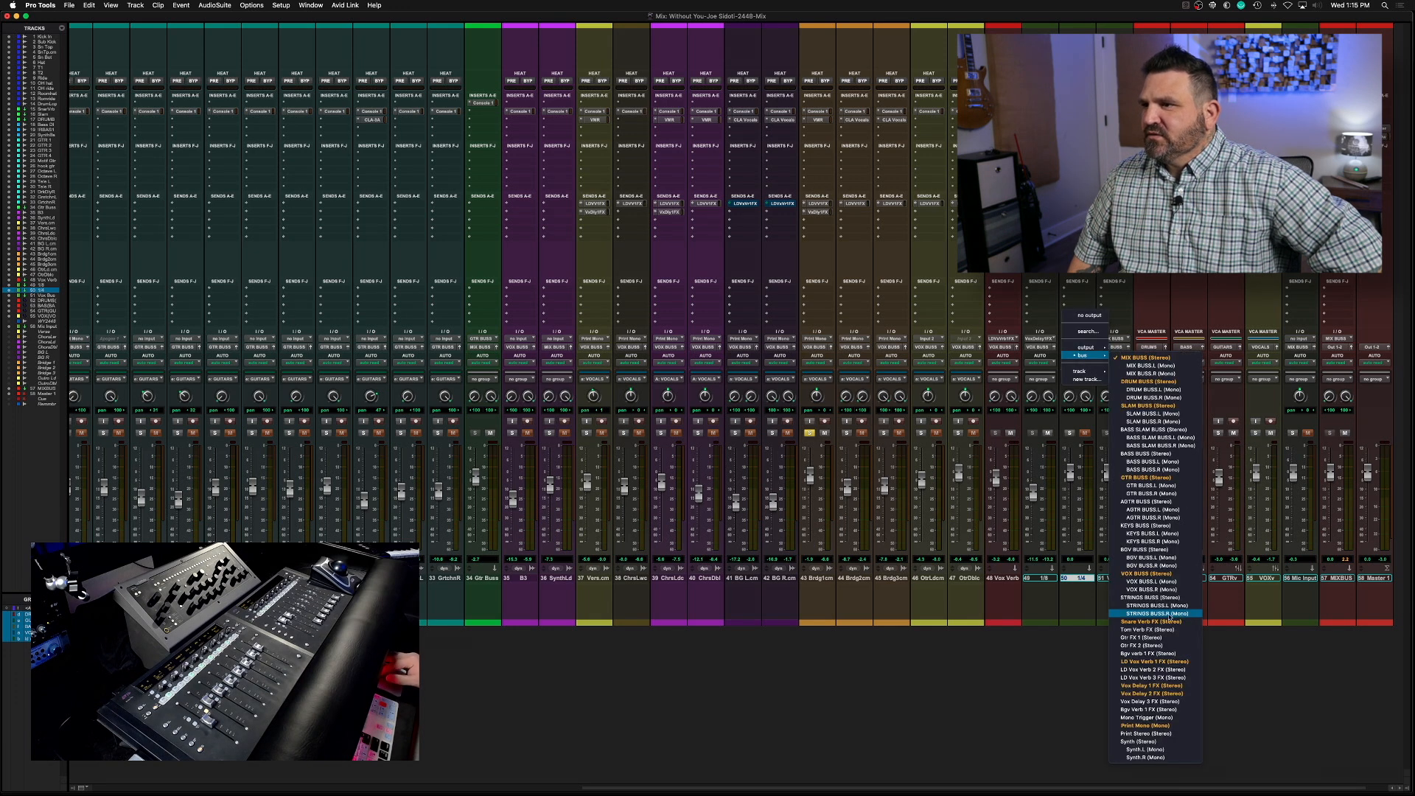
pyautogui.click(1158, 574)
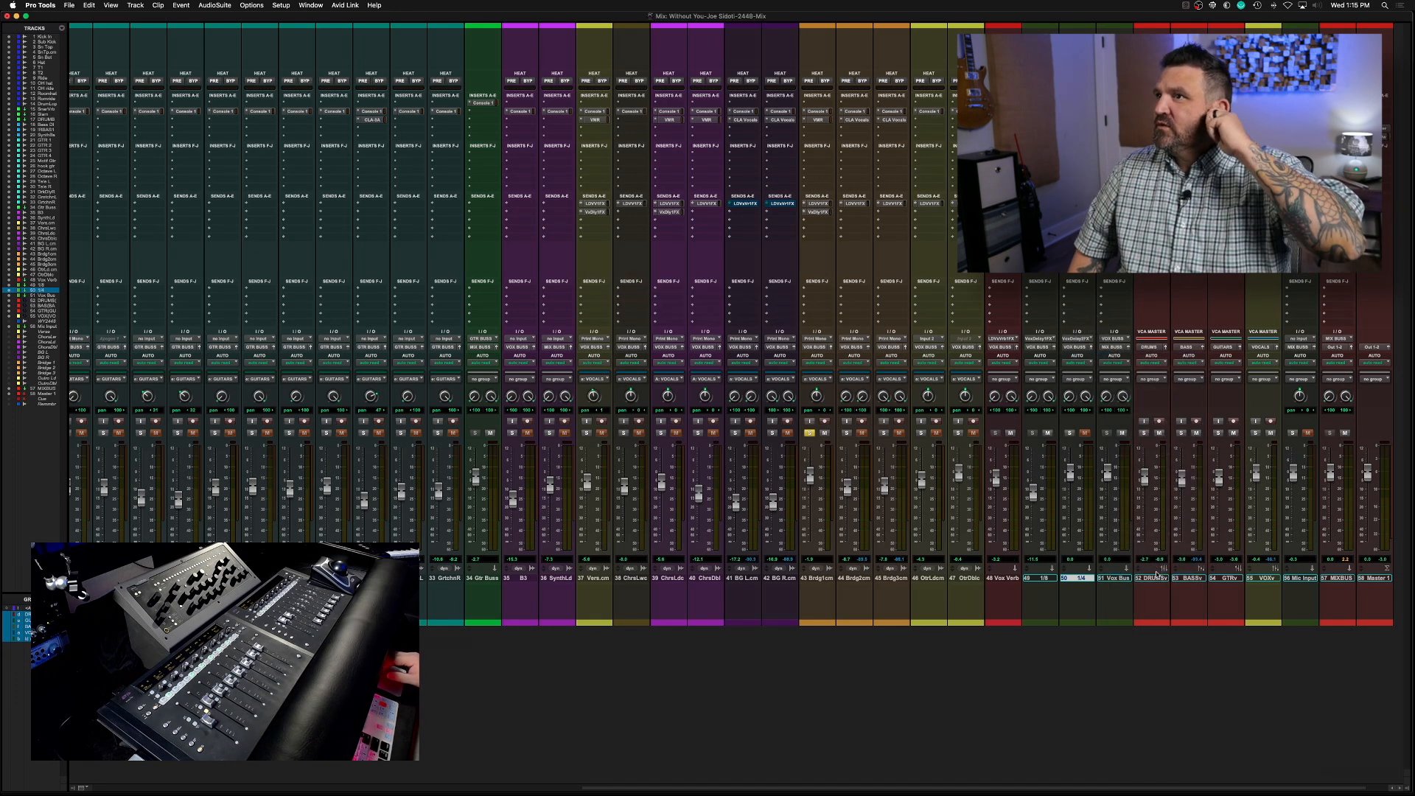
# Reassign the Bridge 1 vocal's delay send to the Vox Delay 2 FX bus and lower its level during playback
pyautogui.click(817, 212)
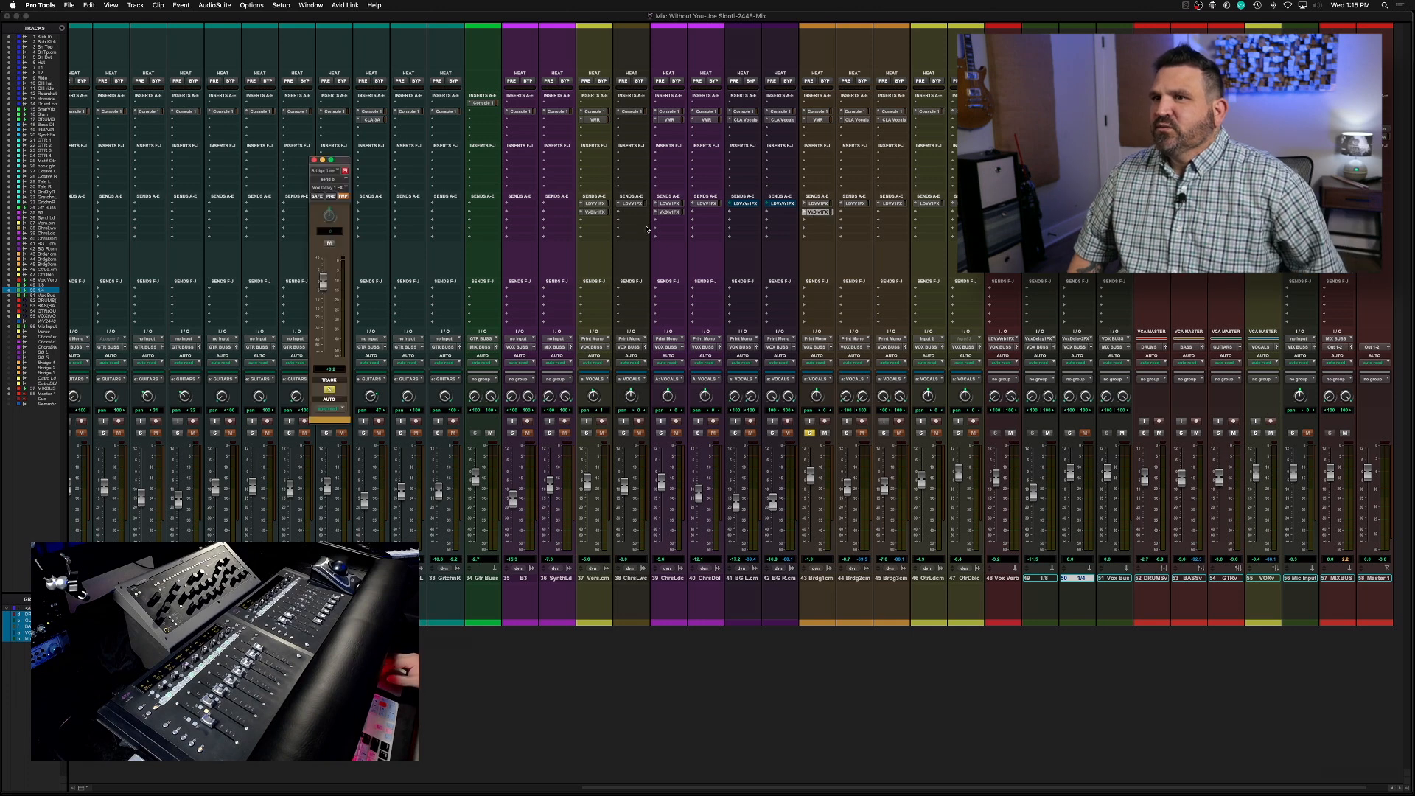
pyautogui.click(331, 188)
pyautogui.moveTo(332, 196)
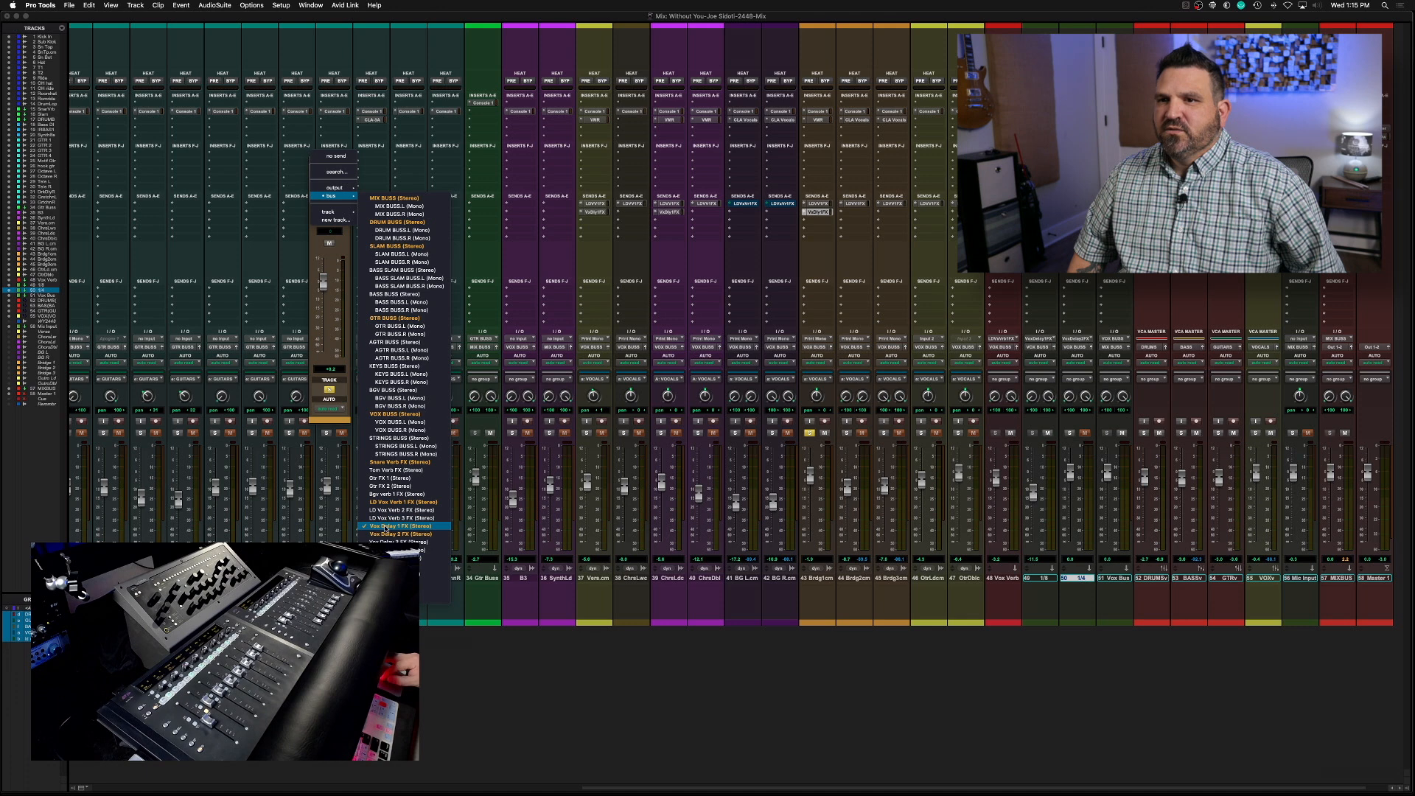
pyautogui.click(387, 534)
pyautogui.press('space')
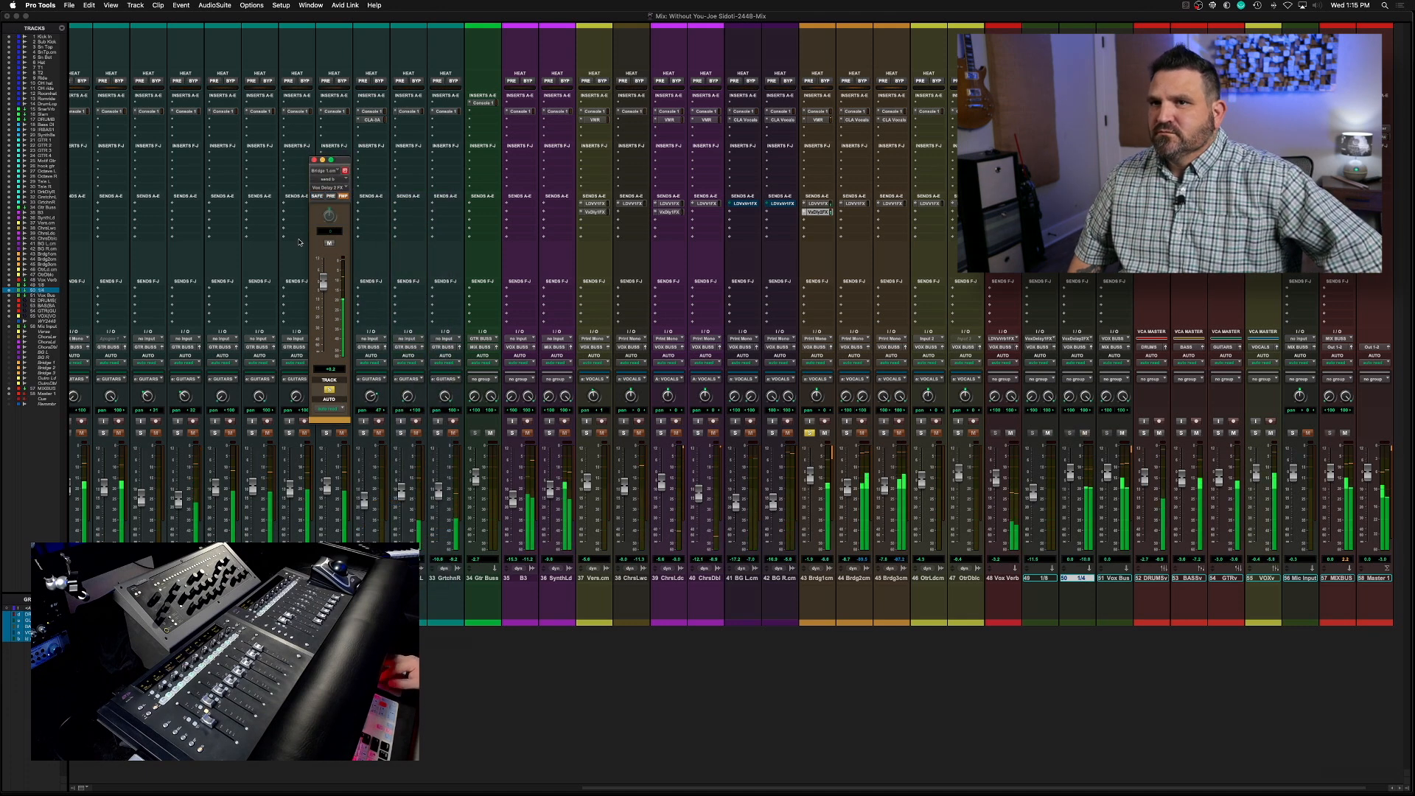
pyautogui.moveTo(323, 284); pyautogui.dragTo(323, 303)
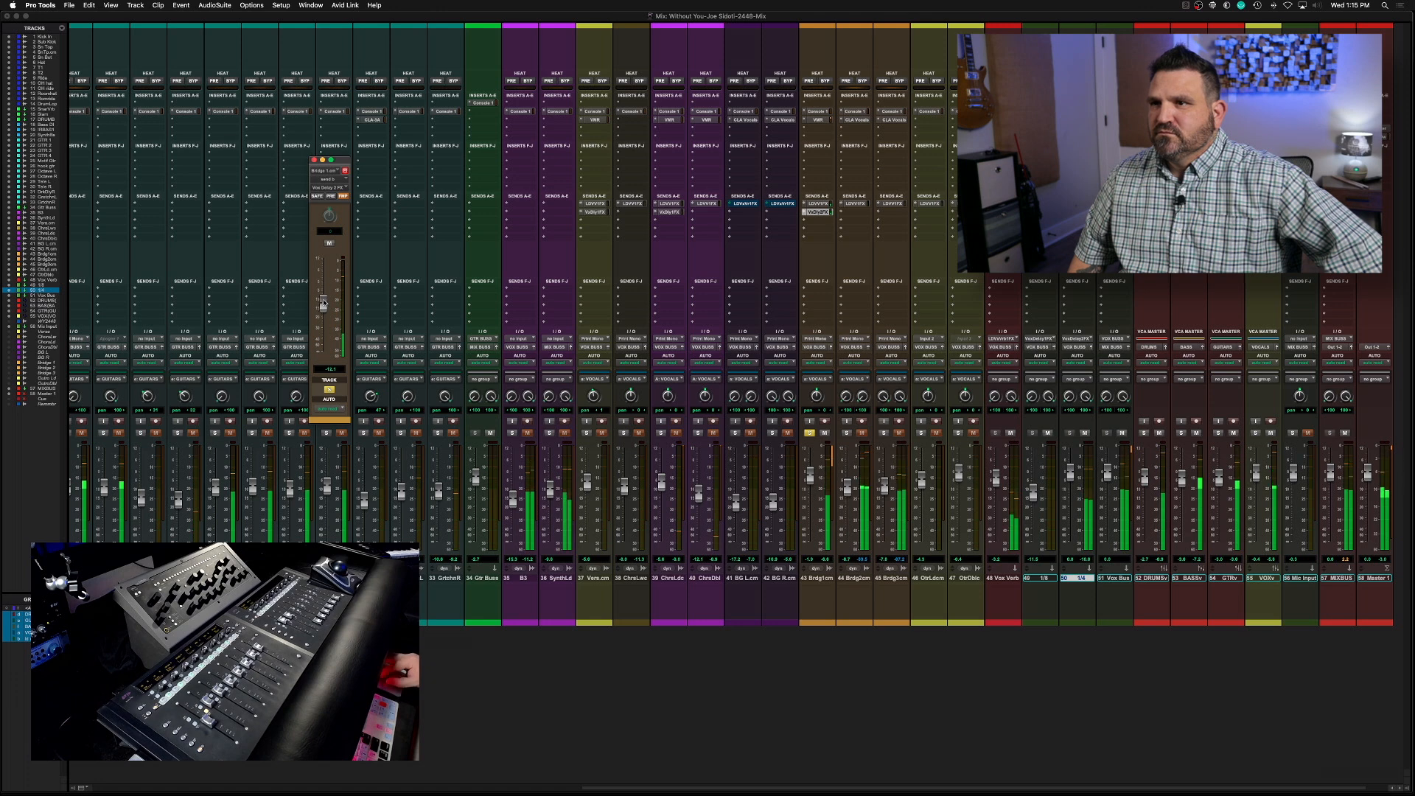
pyautogui.moveTo(323, 301); pyautogui.dragTo(323, 299)
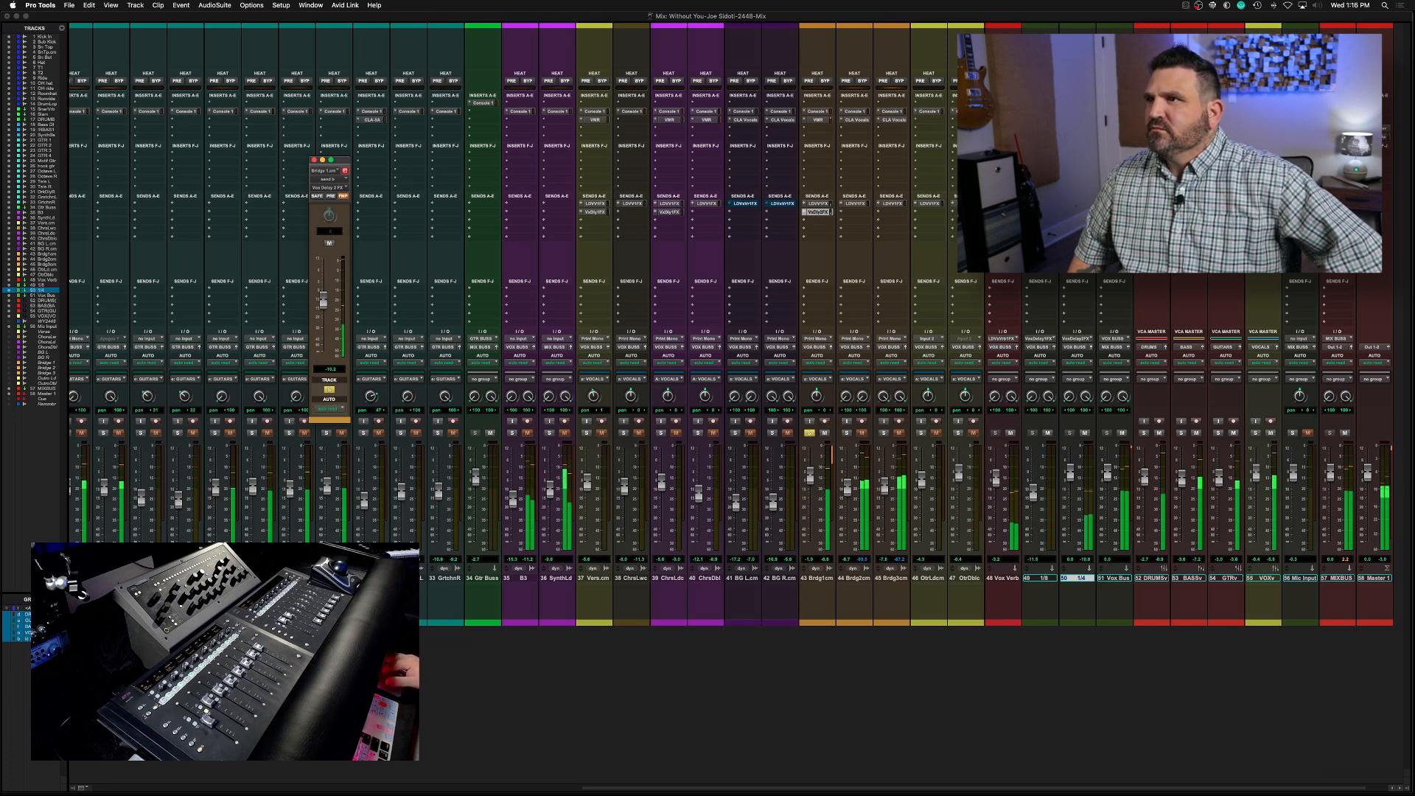
# Adjust the left high-pass filter in the 1/4 track's Repeater delay, close it, and unsolo the Bridge 1 vocal
pyautogui.click(1077, 103)
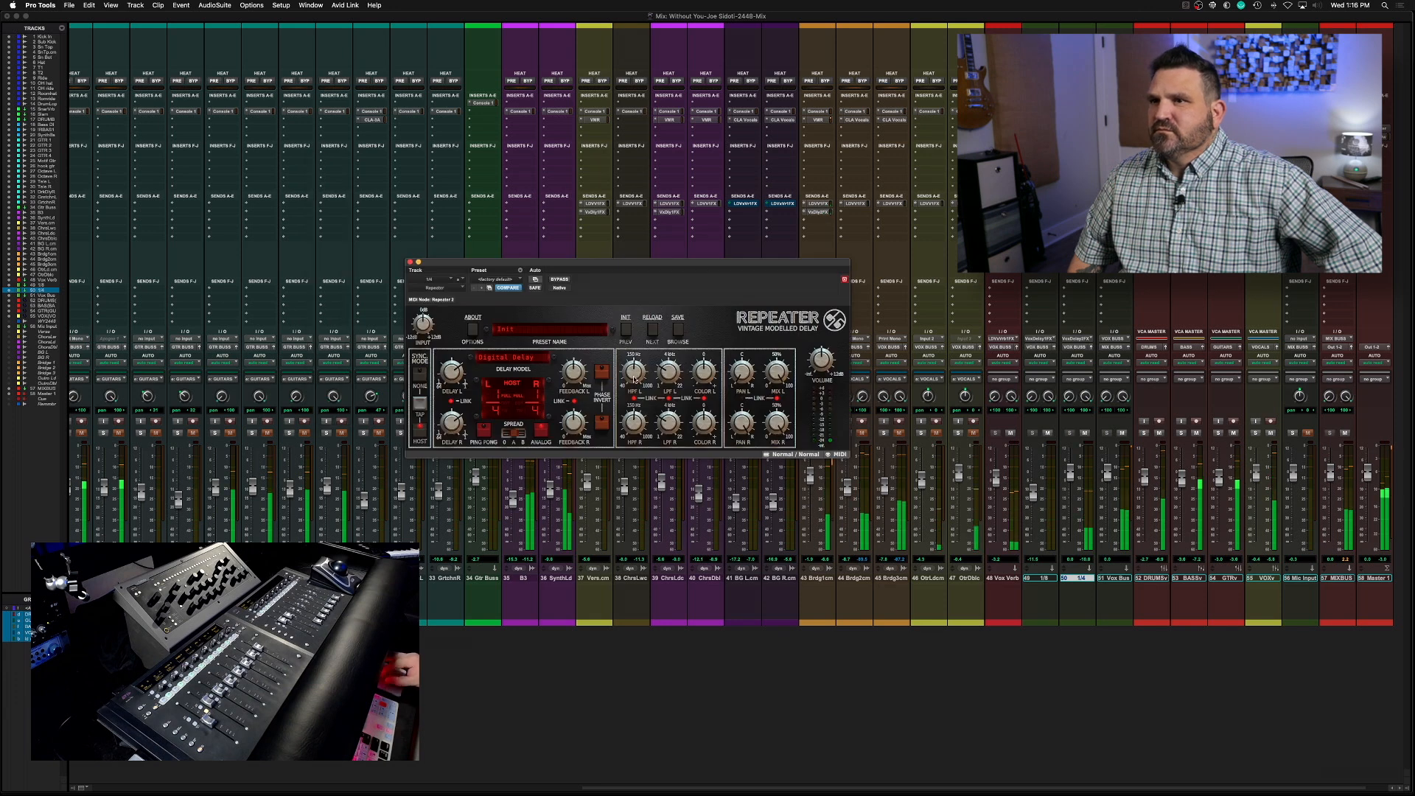
pyautogui.moveTo(634, 360); pyautogui.dragTo(635, 357)
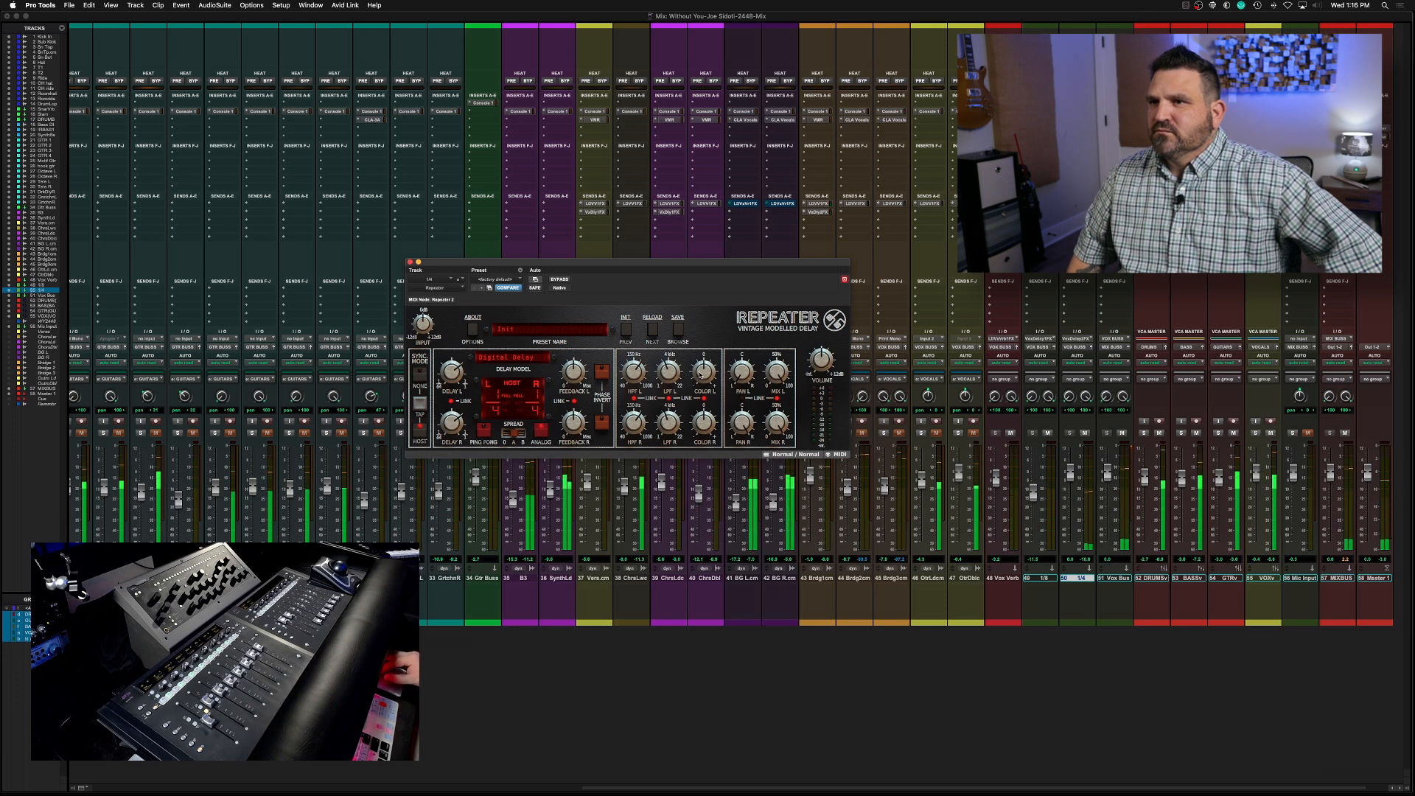
pyautogui.click(411, 262)
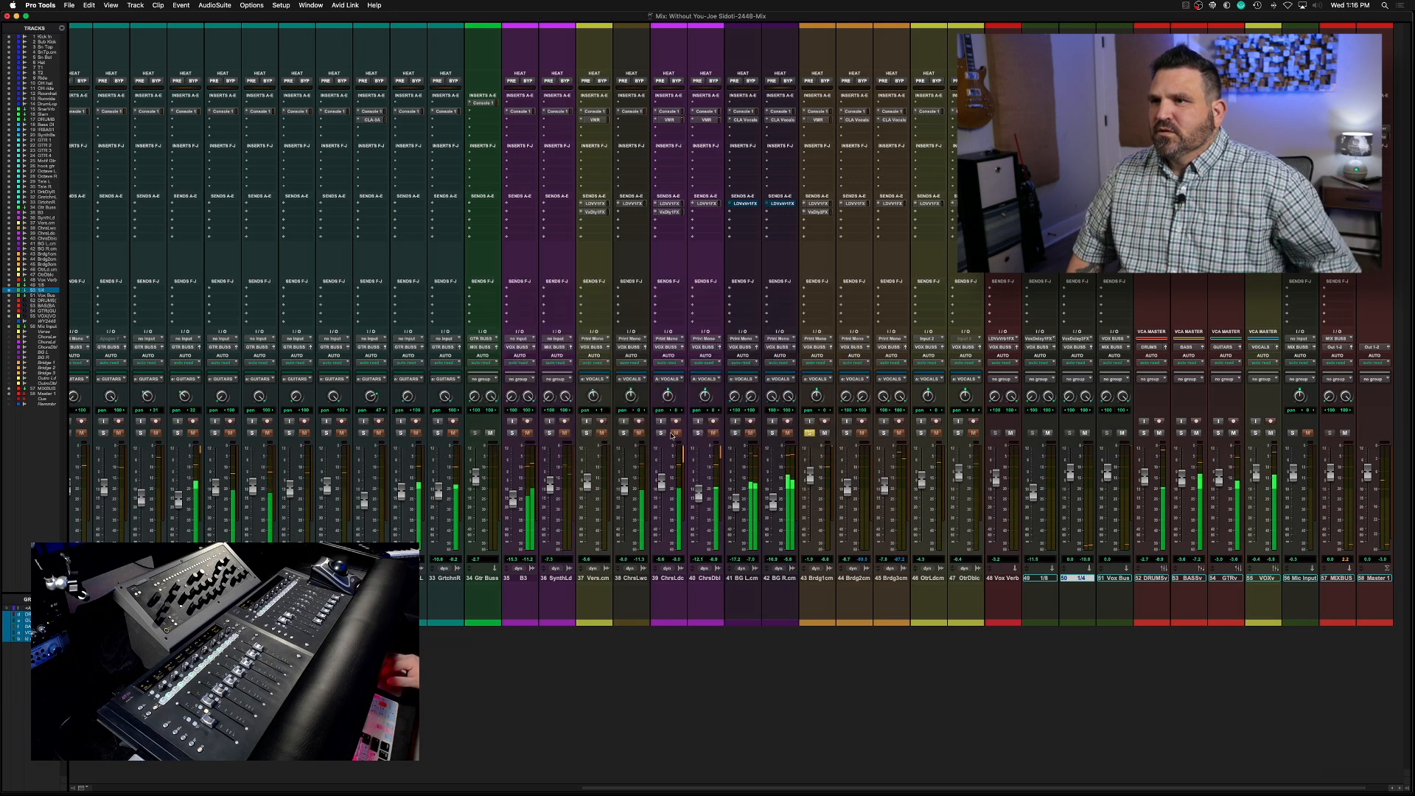
pyautogui.click(809, 432)
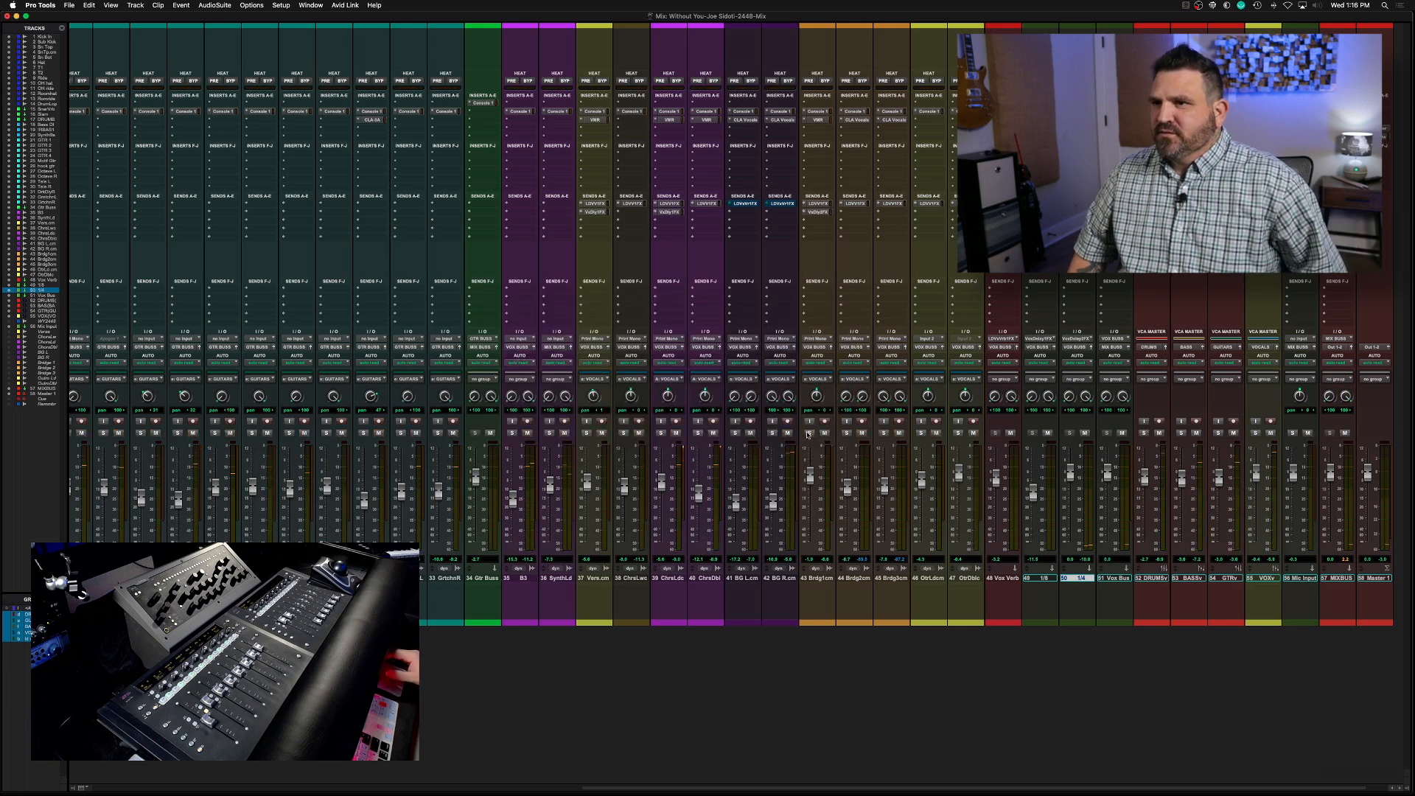
pyautogui.press('space')
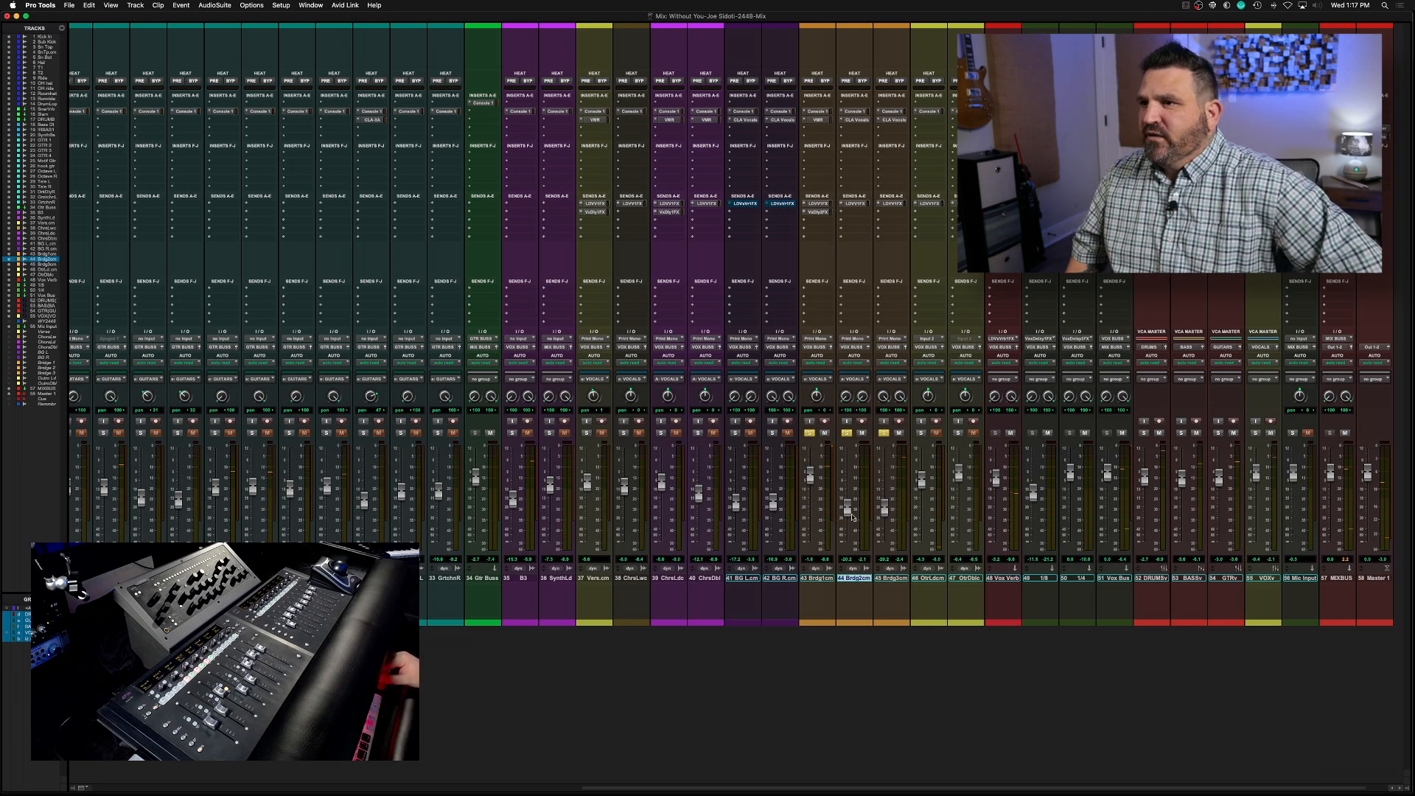
# Review the CLA Vocals plug-in on Bridge 2 and the Virtual Mix Rack and Console 1 plug-ins on Bridge 1
pyautogui.click(855, 119)
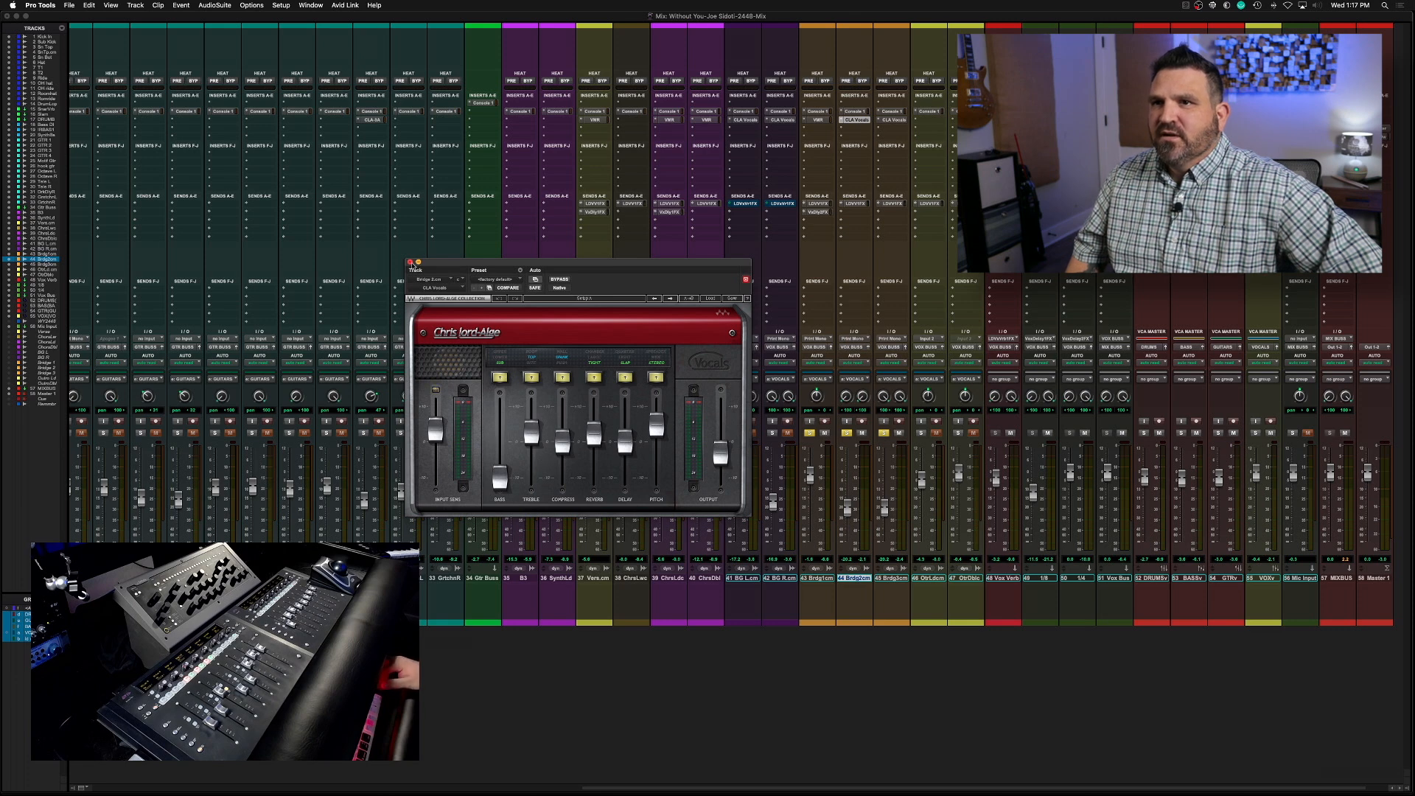
pyautogui.click(410, 263)
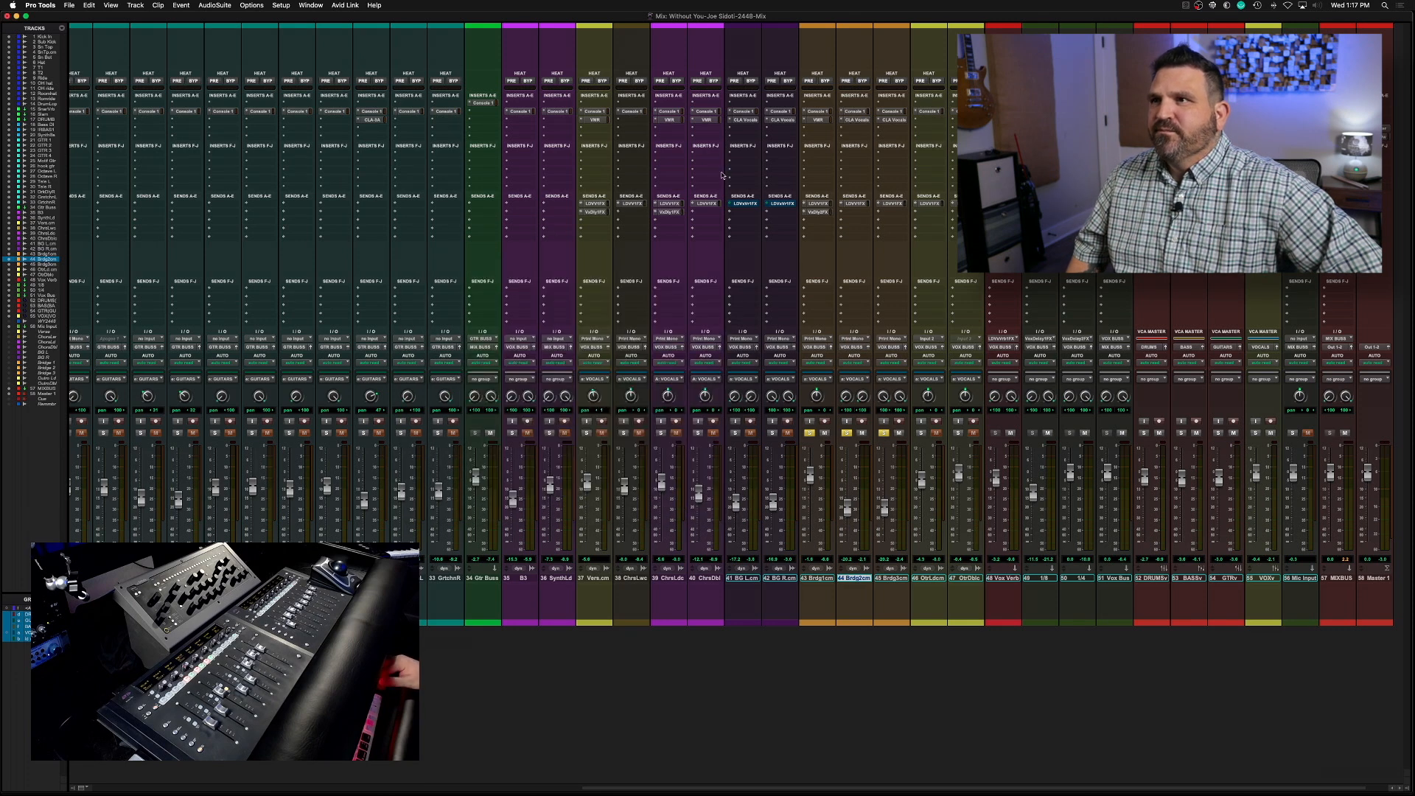
pyautogui.click(817, 120)
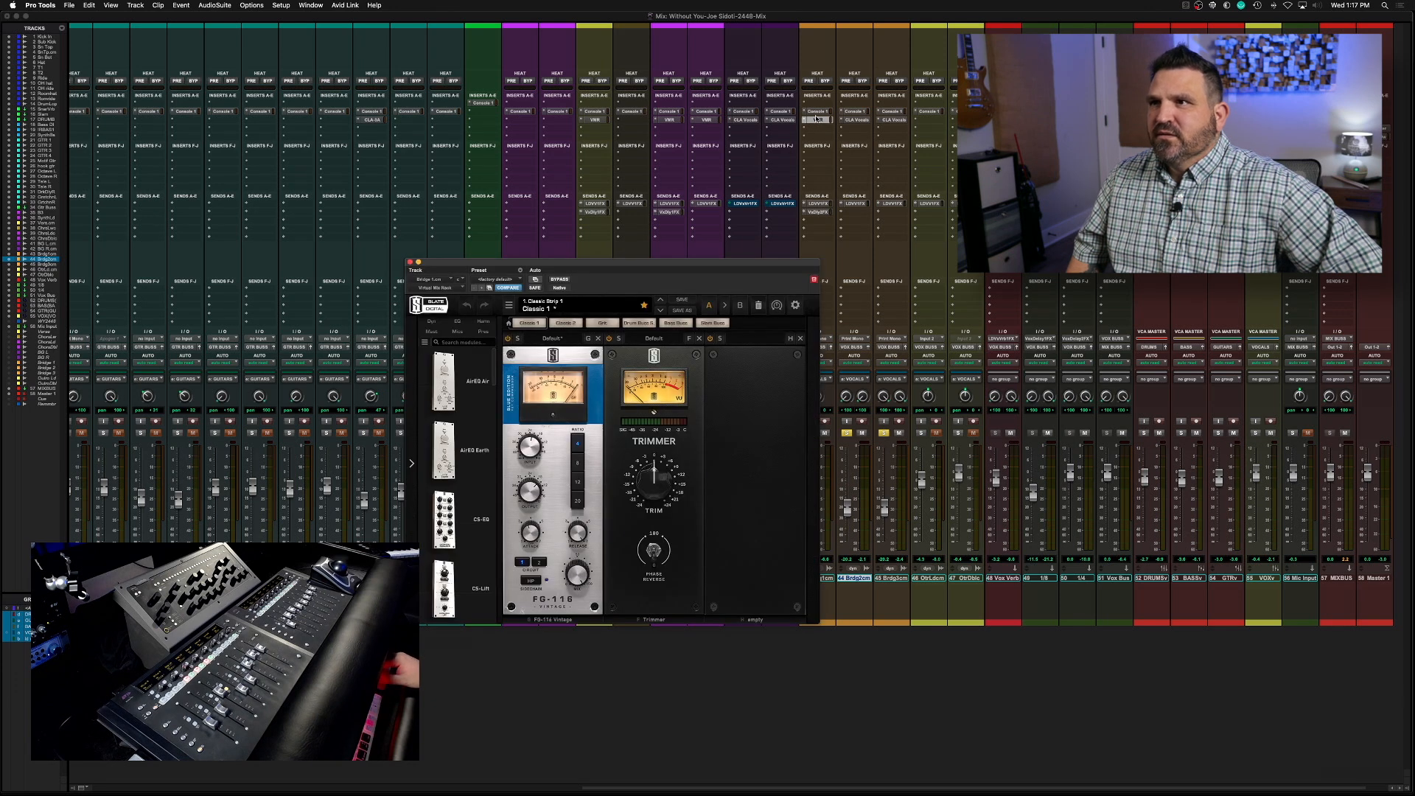
pyautogui.click(817, 111)
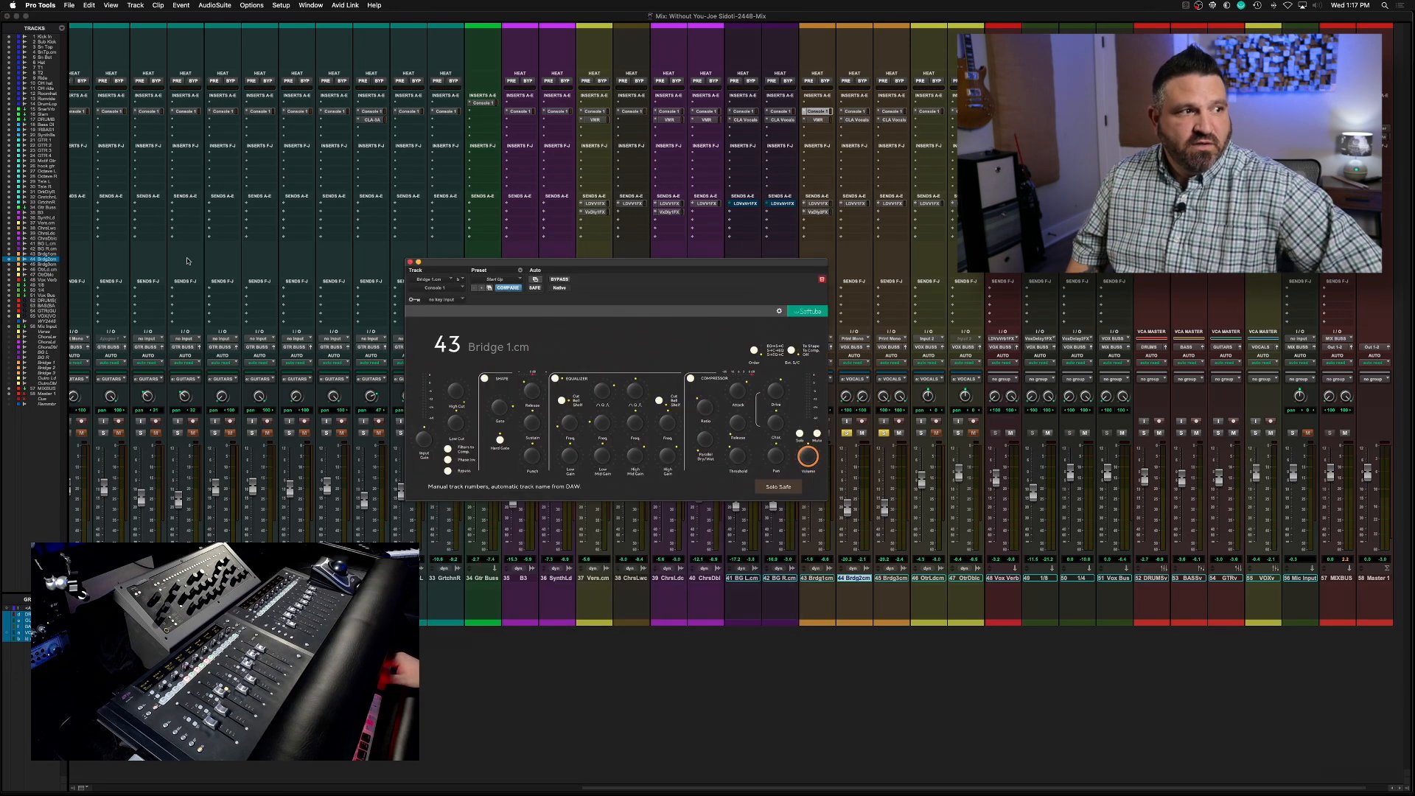
pyautogui.click(410, 262)
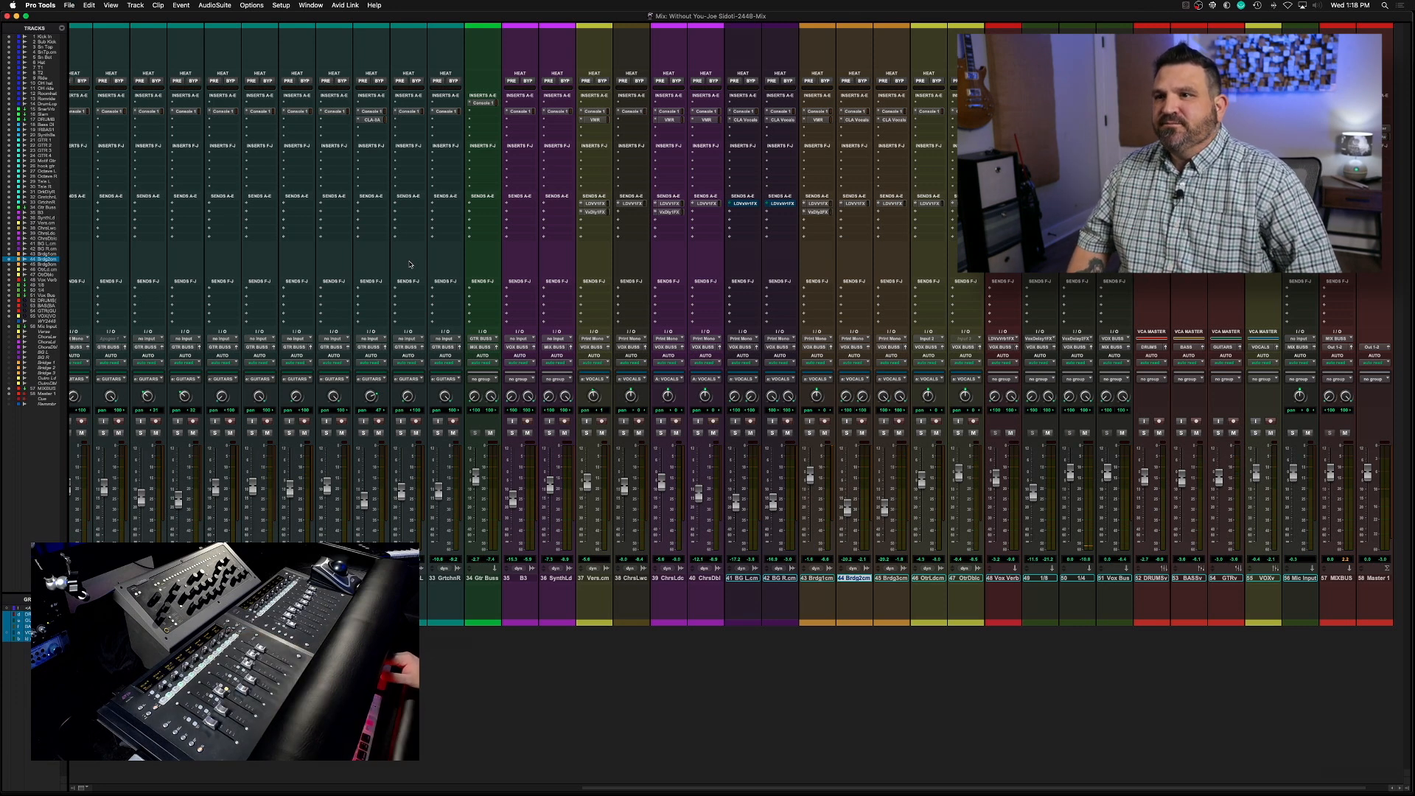
# Inspect the Virtual Mix Rack settings on the Outro lead vocal and close the plug-in
pyautogui.press('space')
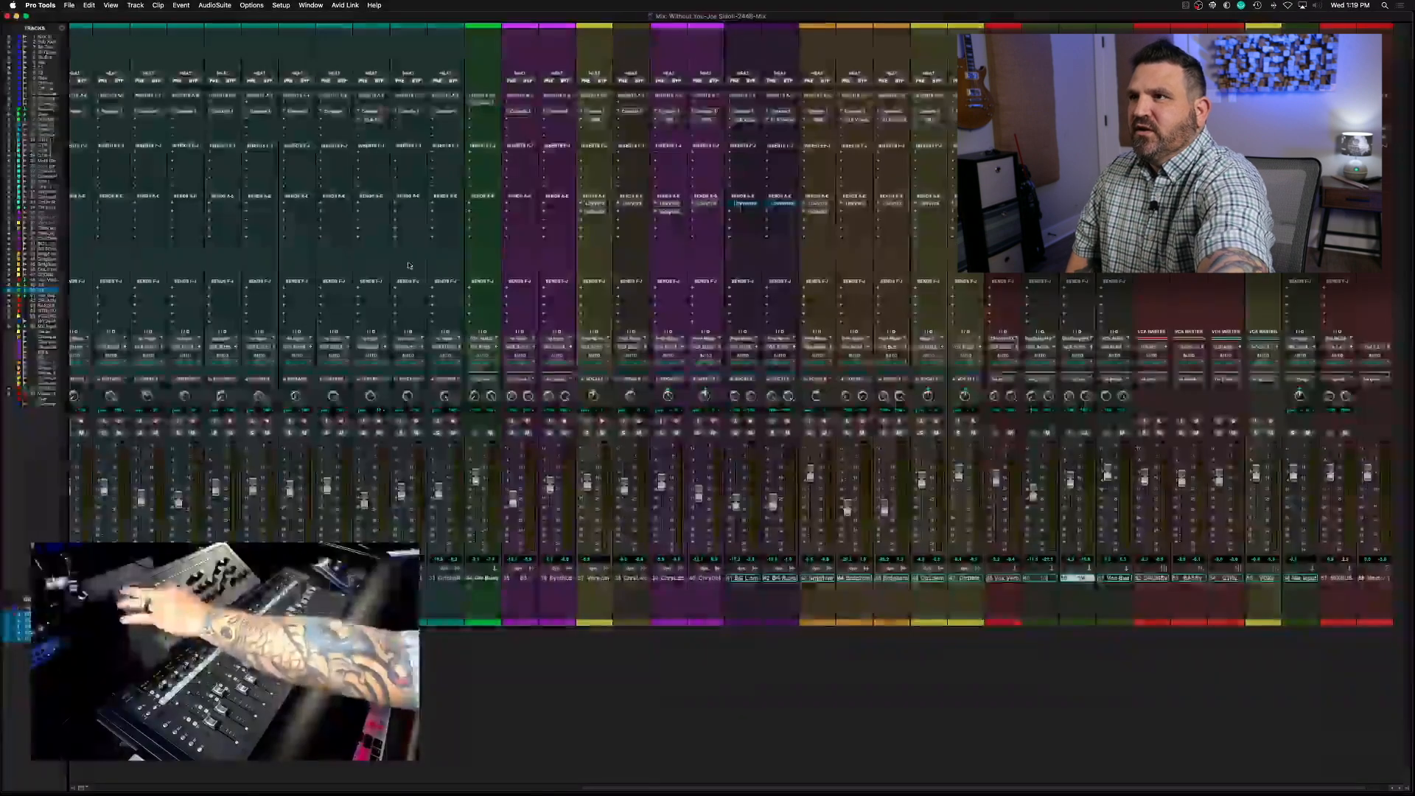
pyautogui.click(930, 121)
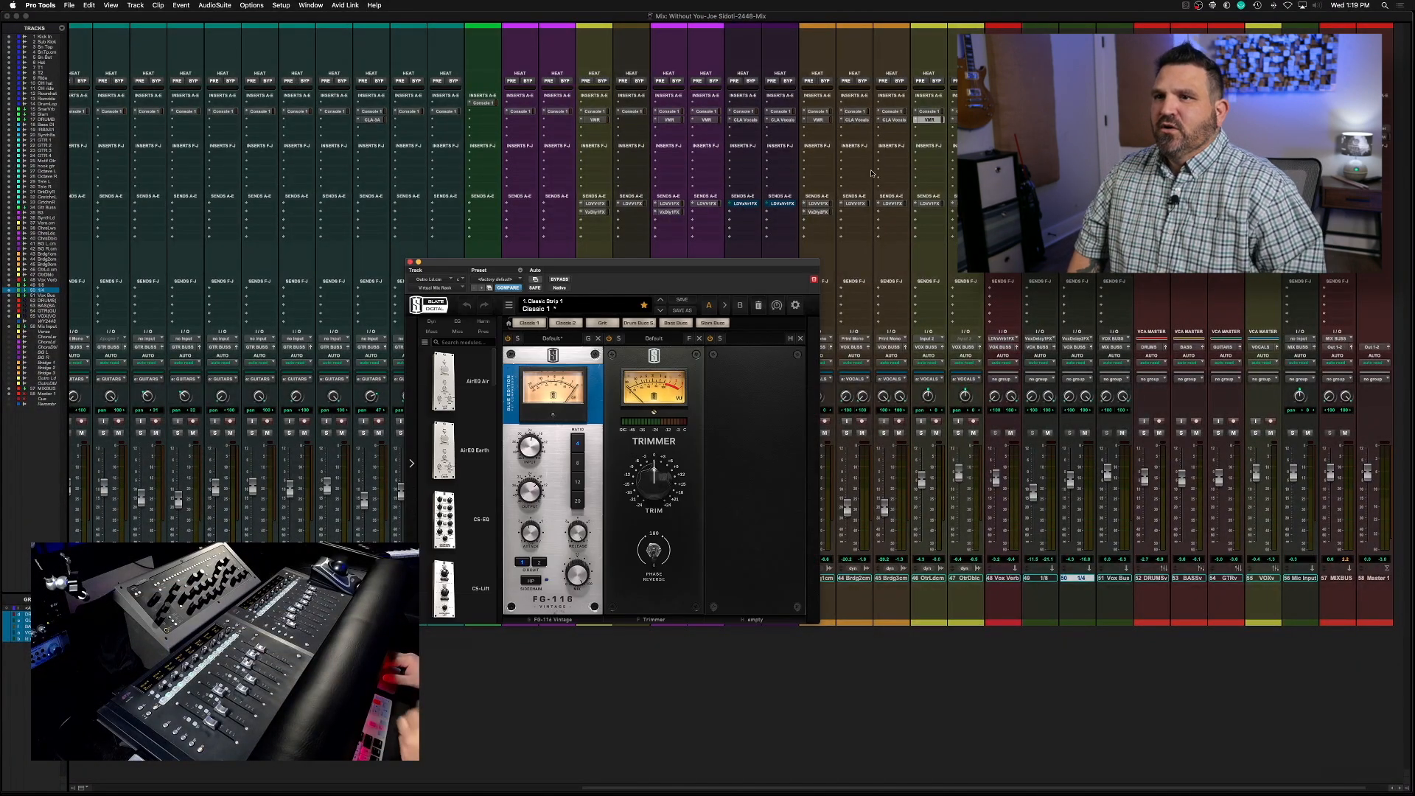
pyautogui.click(411, 263)
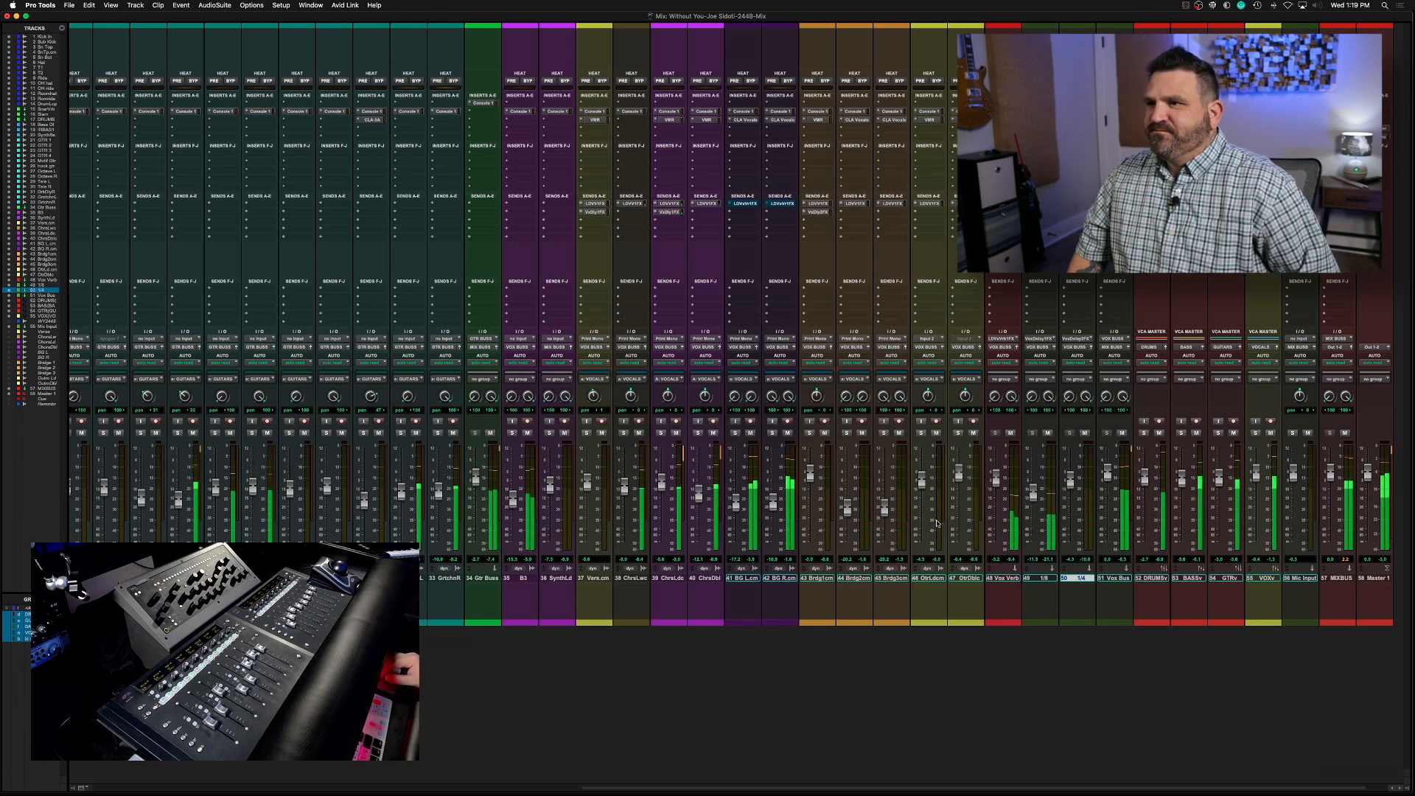
# Place the playback position midway through the bridge in the Edit window, clearing the time selection, and return to the Mix window
pyautogui.press('super+equal')
pyautogui.press('space')
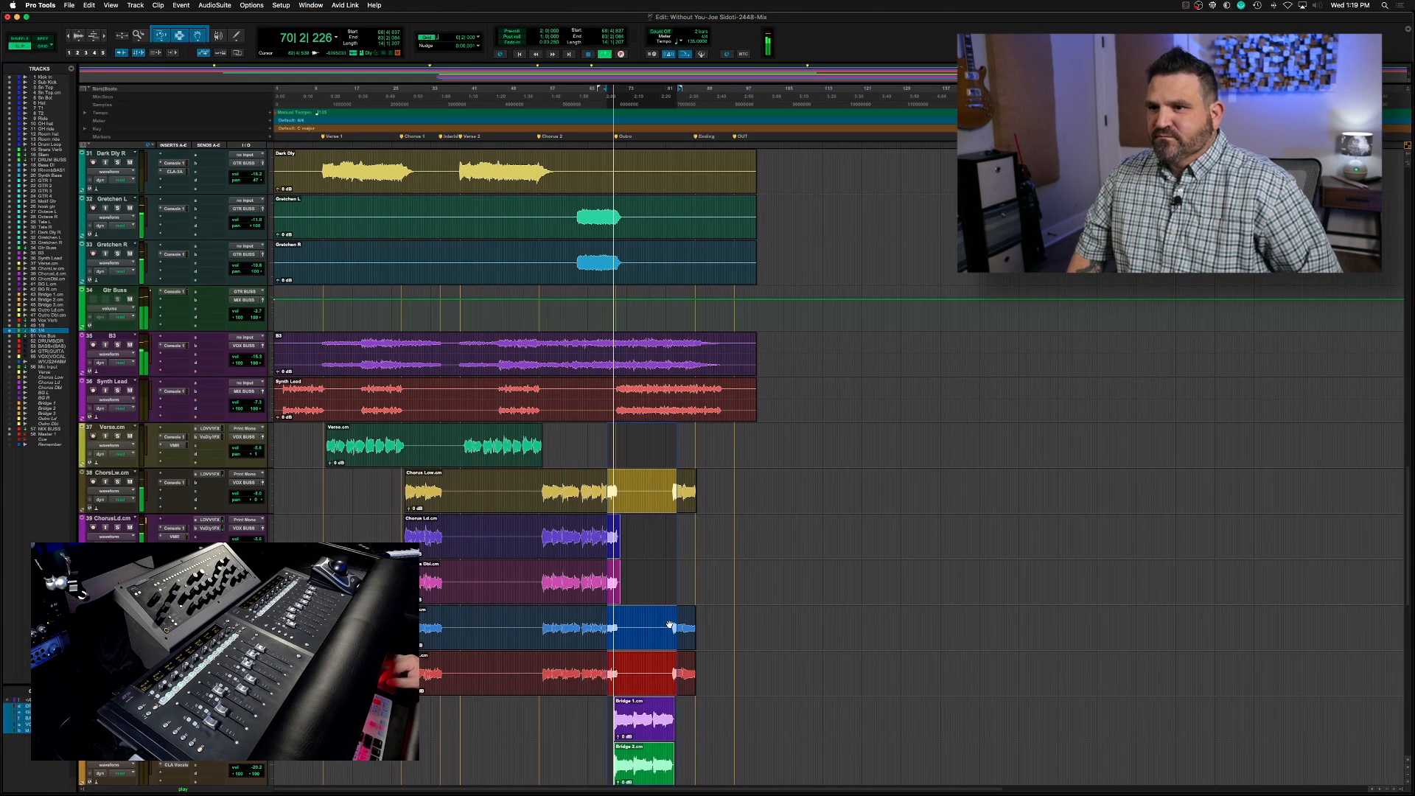
pyautogui.click(643, 626)
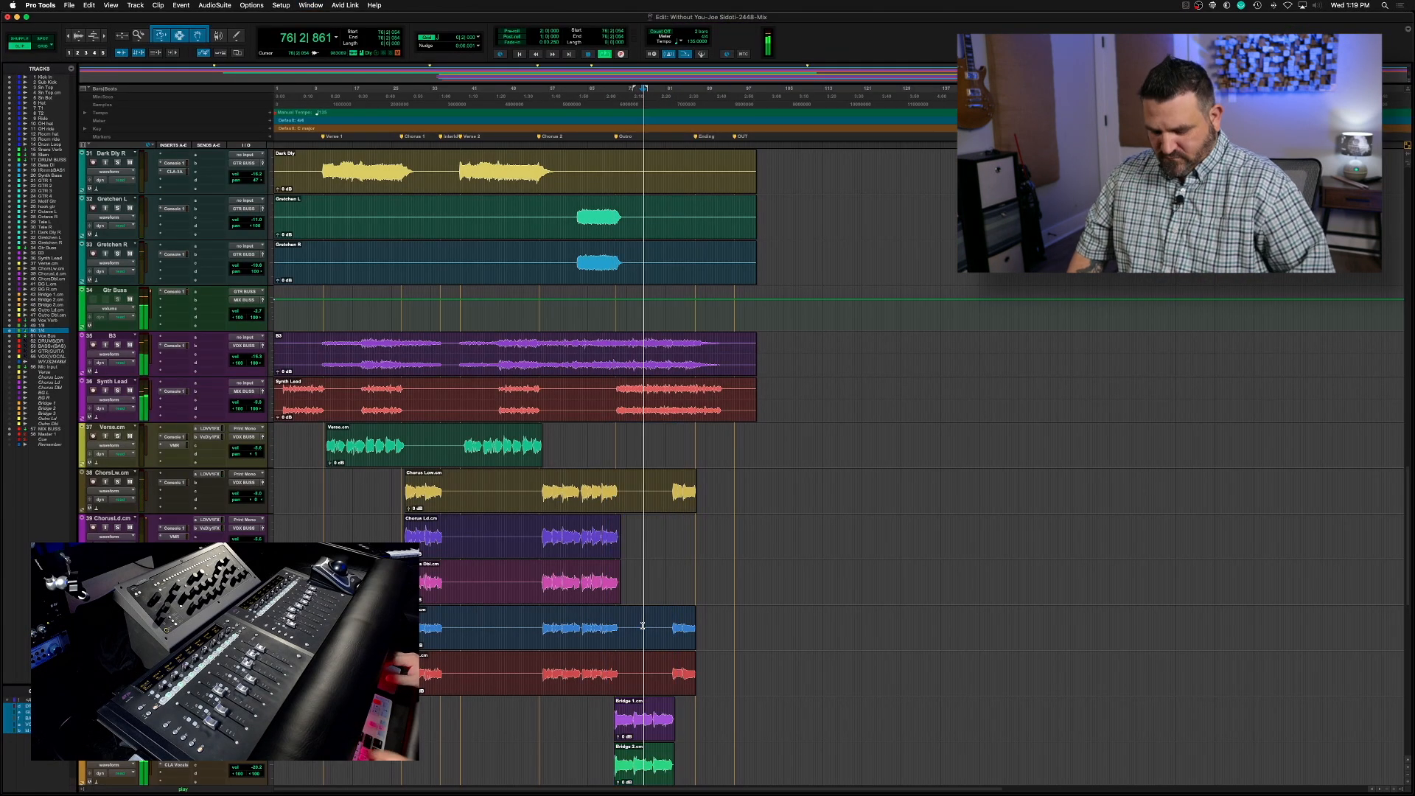
pyautogui.press('super+equal')
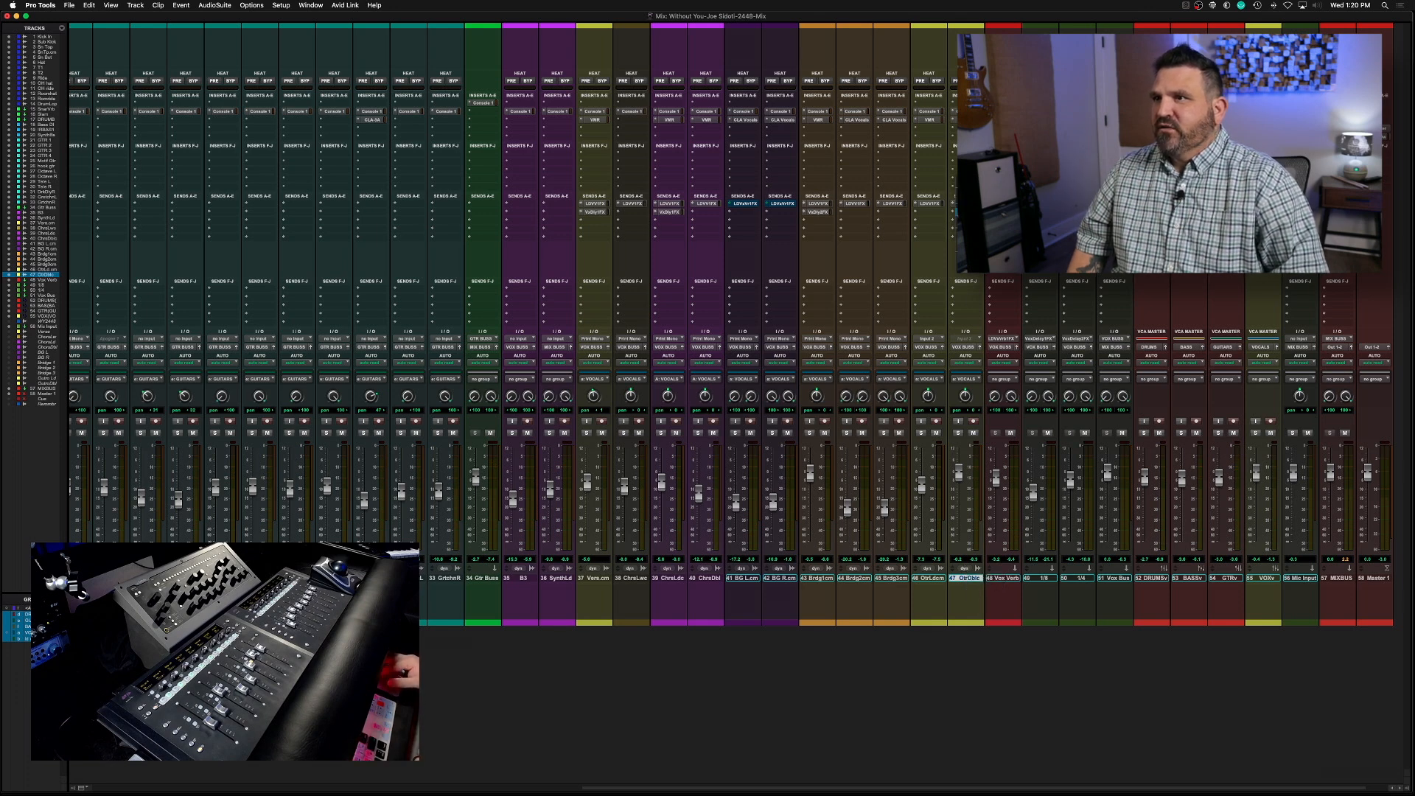
# Add a Vox Delay 2 FX send to the Outro double vocal, balance its level at about -7.4 dB during playback, and close the send
pyautogui.click(955, 212)
pyautogui.moveTo(984, 236)
pyautogui.click(1061, 262)
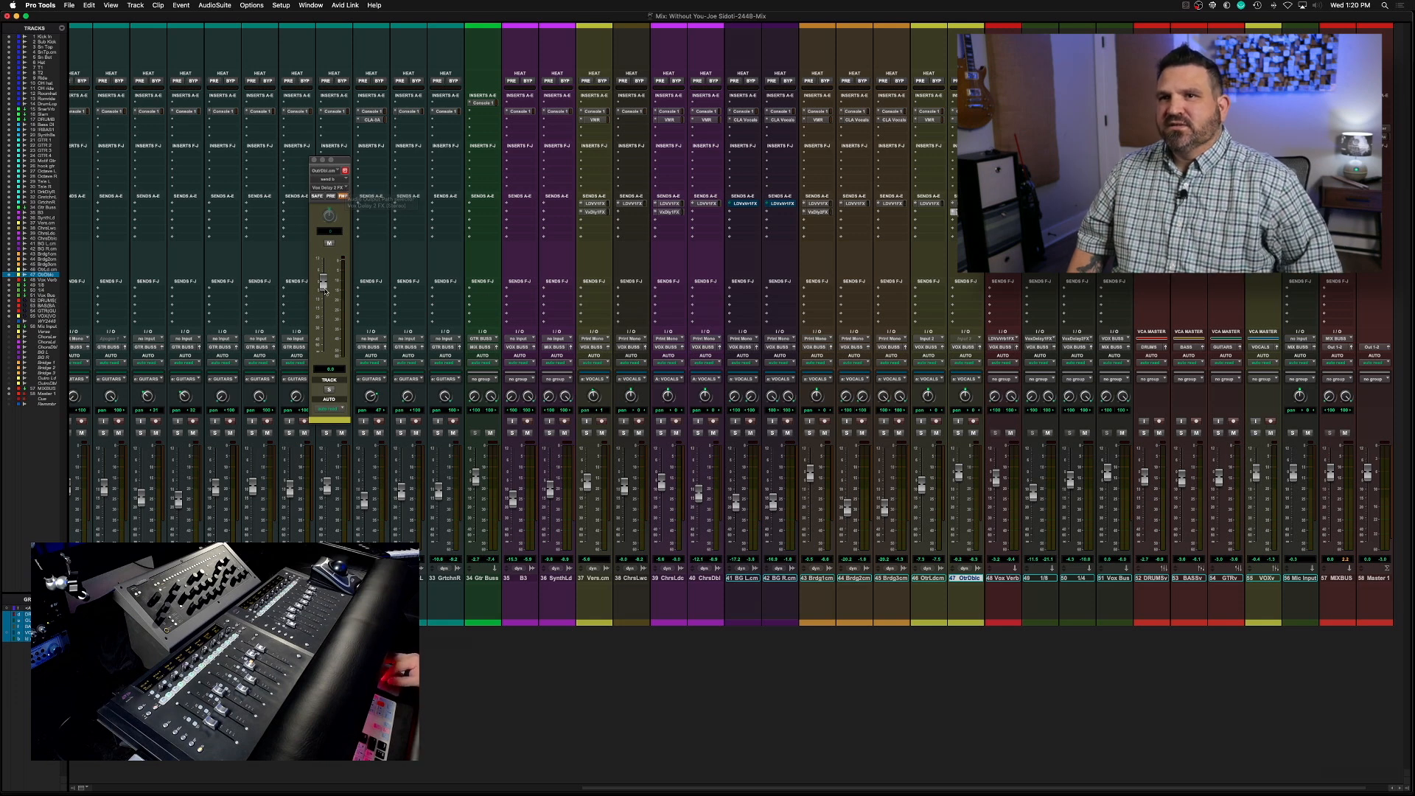
pyautogui.moveTo(323, 286); pyautogui.dragTo(324, 307)
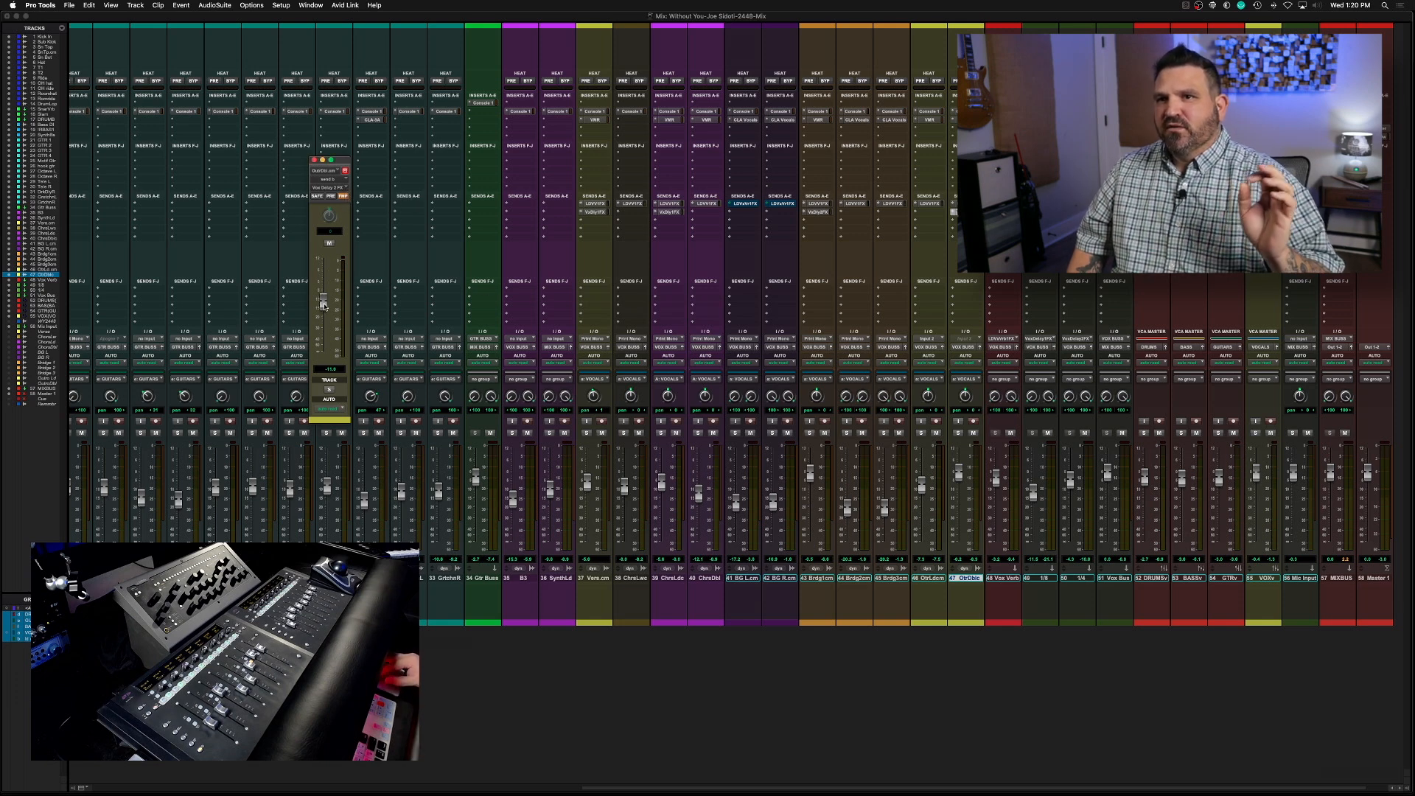
pyautogui.press('space')
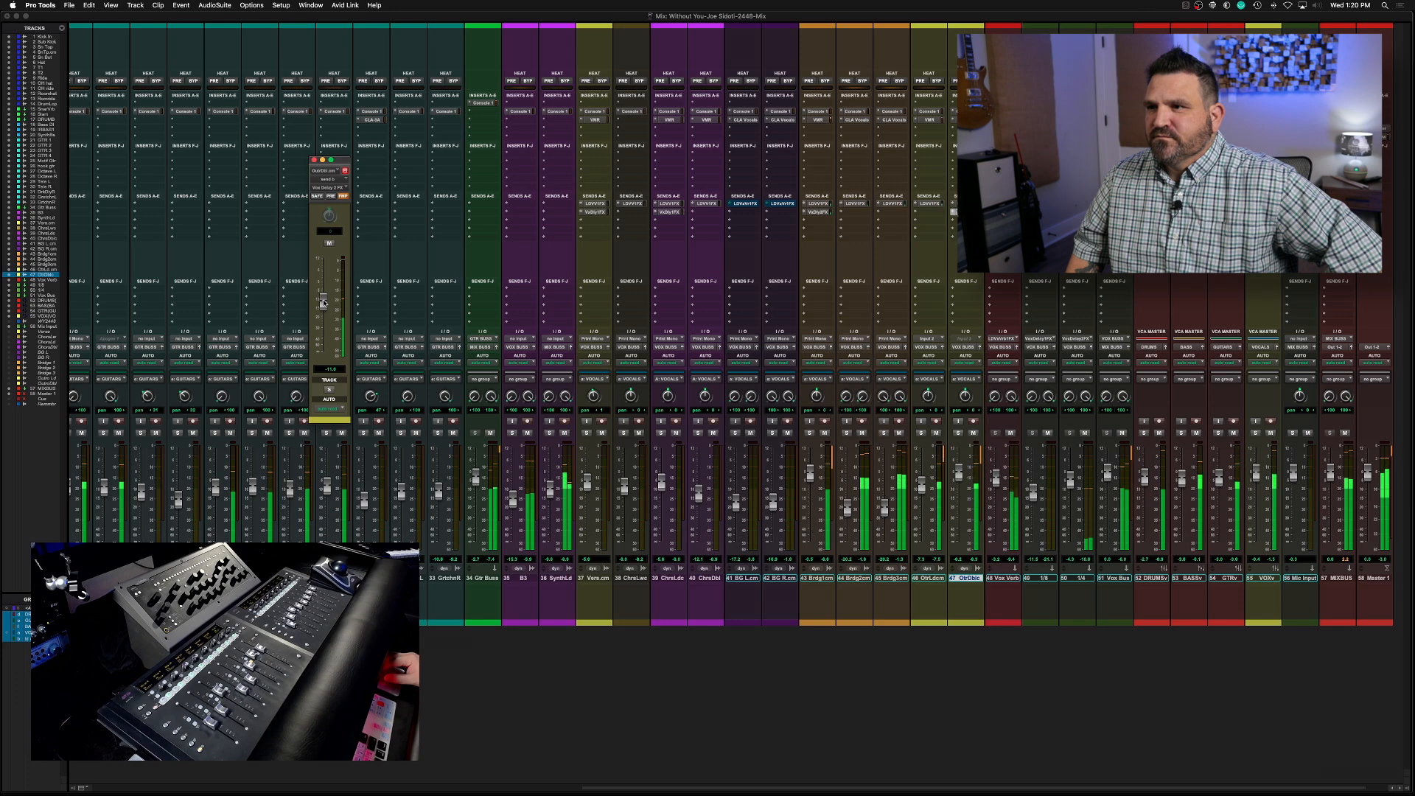
pyautogui.moveTo(323, 302); pyautogui.dragTo(323, 295)
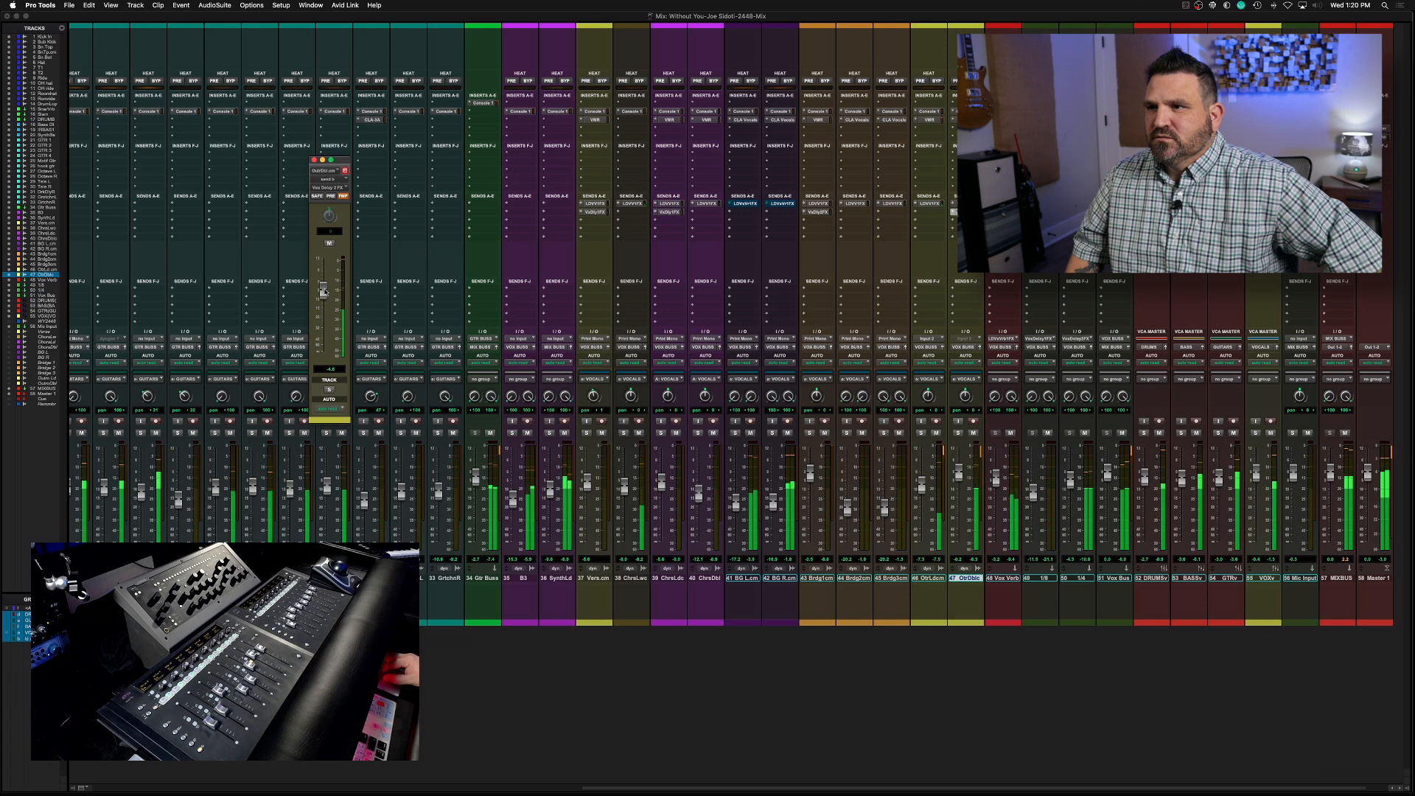
pyautogui.moveTo(325, 292); pyautogui.dragTo(325, 298)
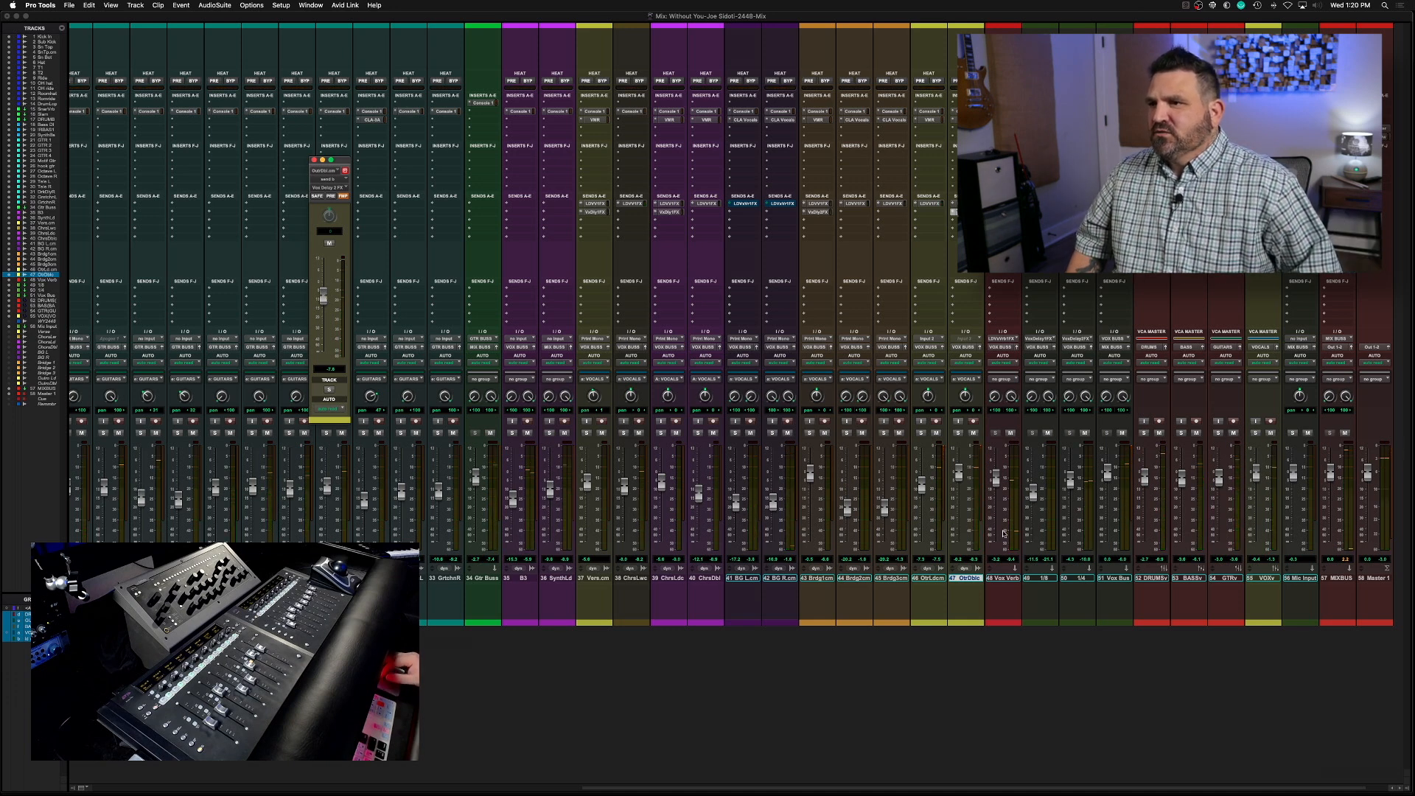
pyautogui.keyDown('alt'); pyautogui.click(959, 472); pyautogui.keyUp('alt')
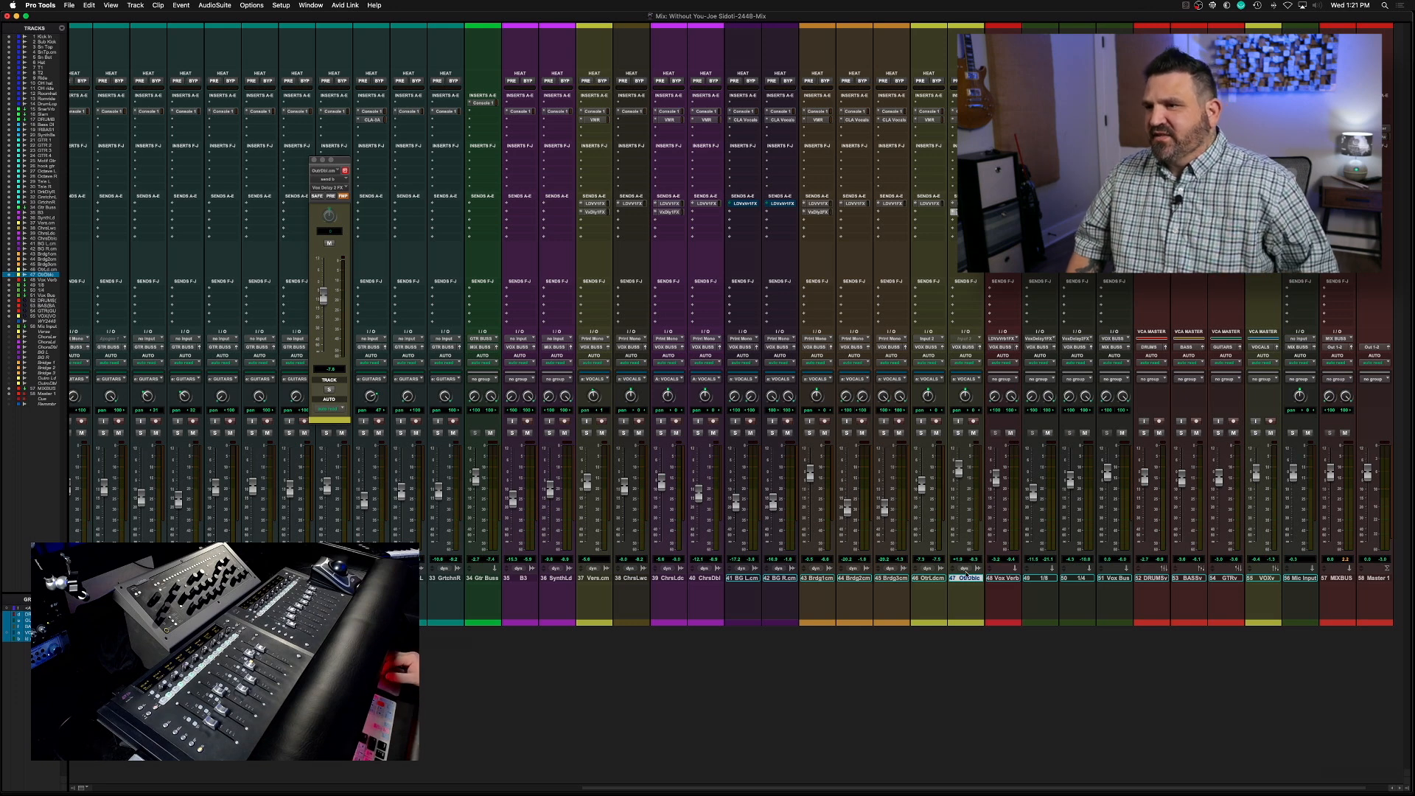
pyautogui.press('super+w')
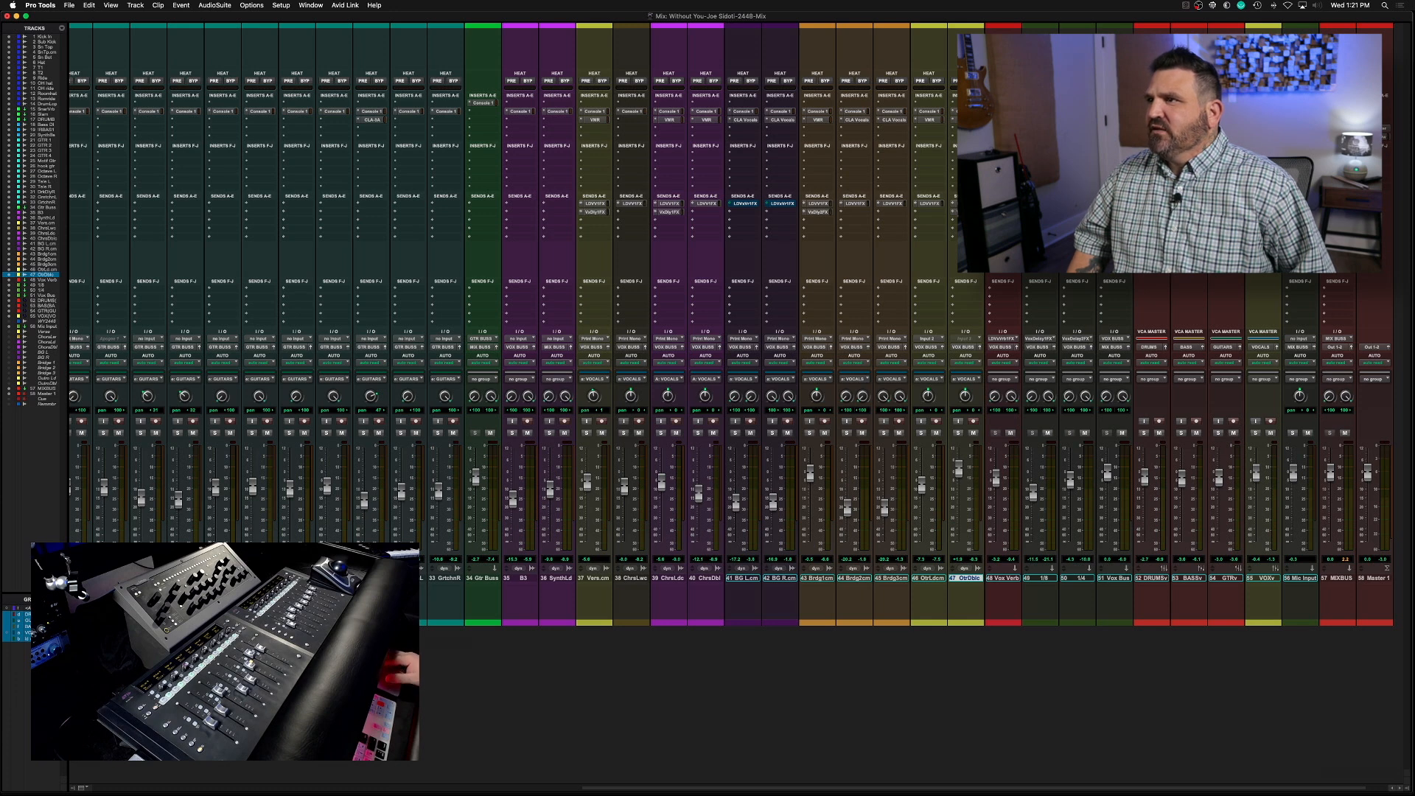
# Open the Waves VU Meter on the Master 1 track, place it over the mixer's lower edge, and play the song to check its level
pyautogui.click(1376, 128)
pyautogui.moveTo(628, 267); pyautogui.dragTo(1104, 542)
pyautogui.click(1068, 623)
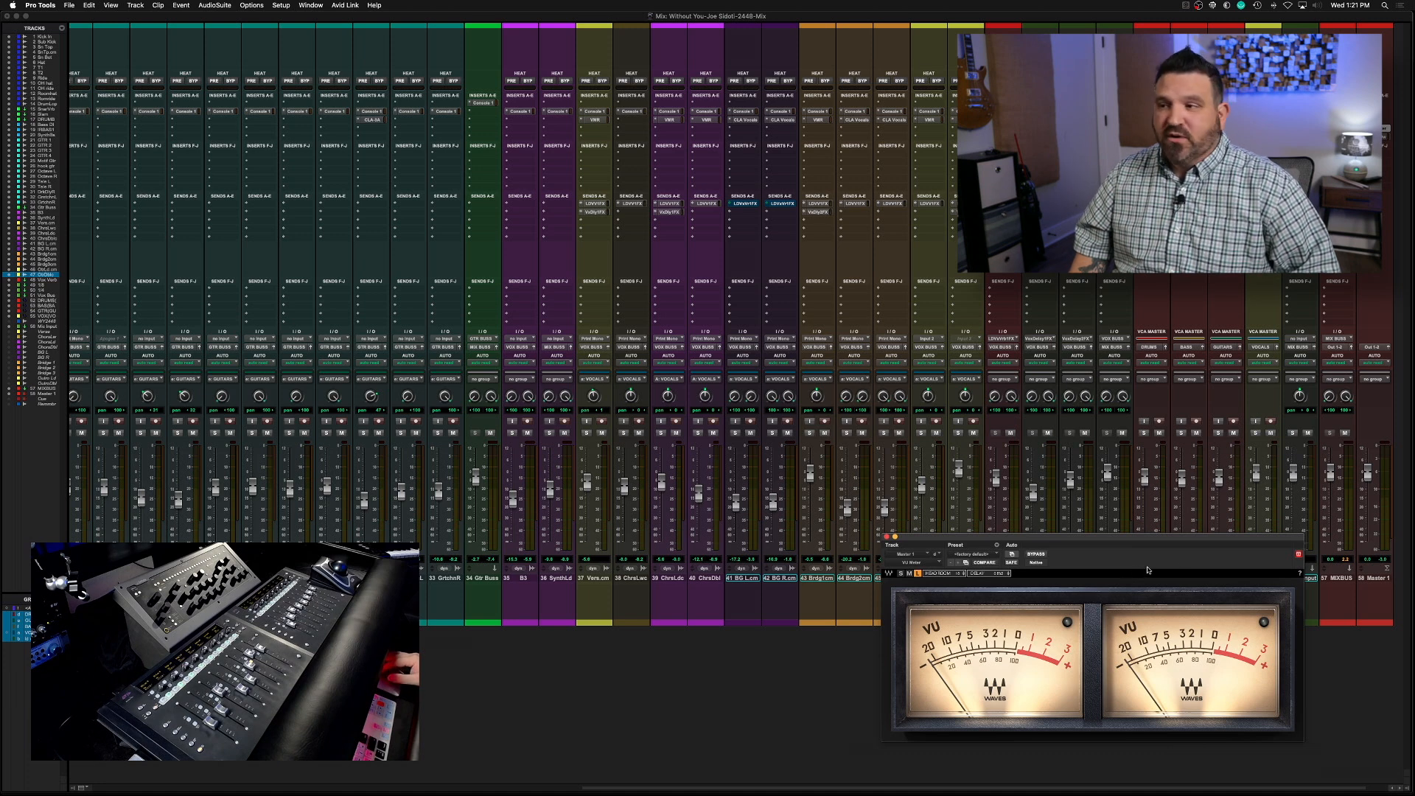
pyautogui.moveTo(1146, 536); pyautogui.dragTo(1166, 544)
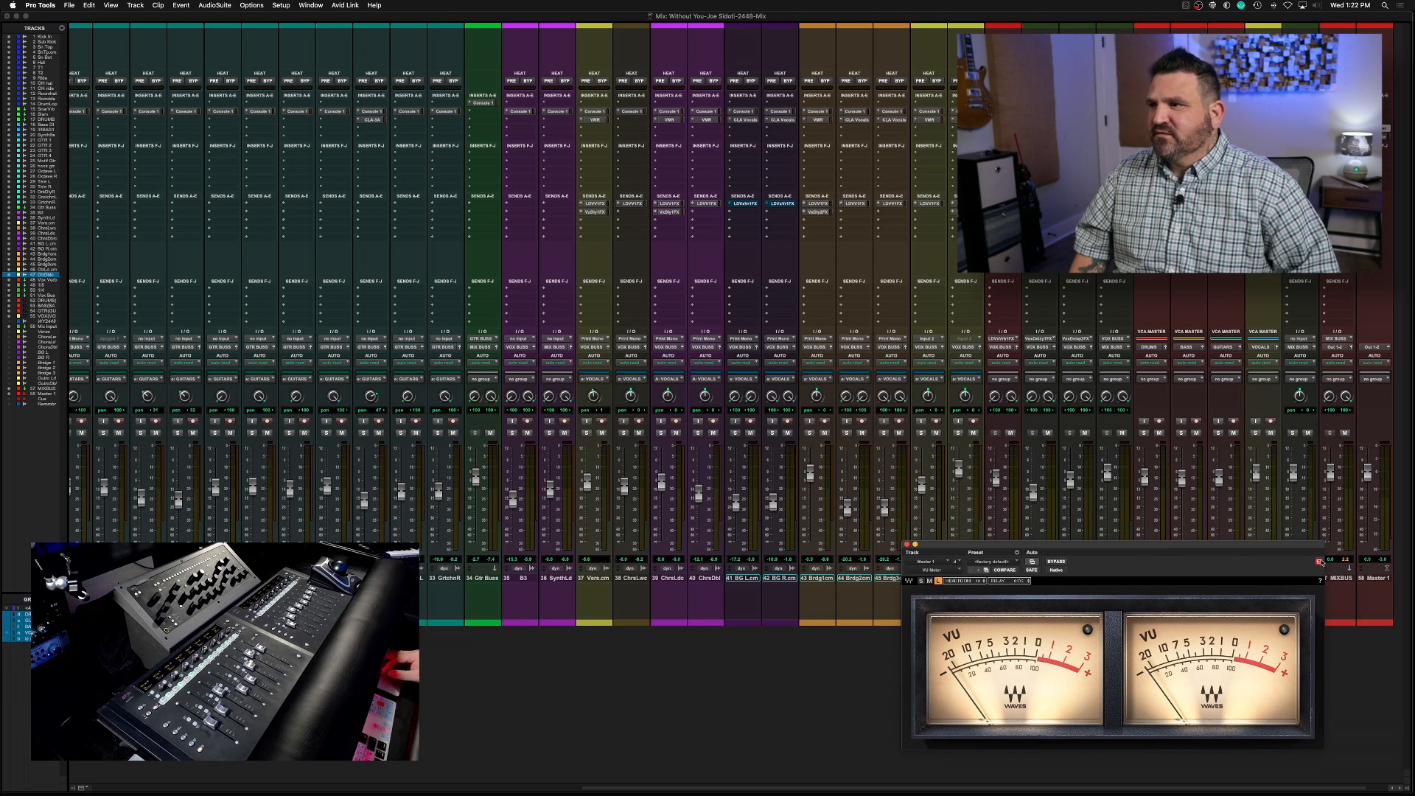
pyautogui.press('space')
pyautogui.press('space')
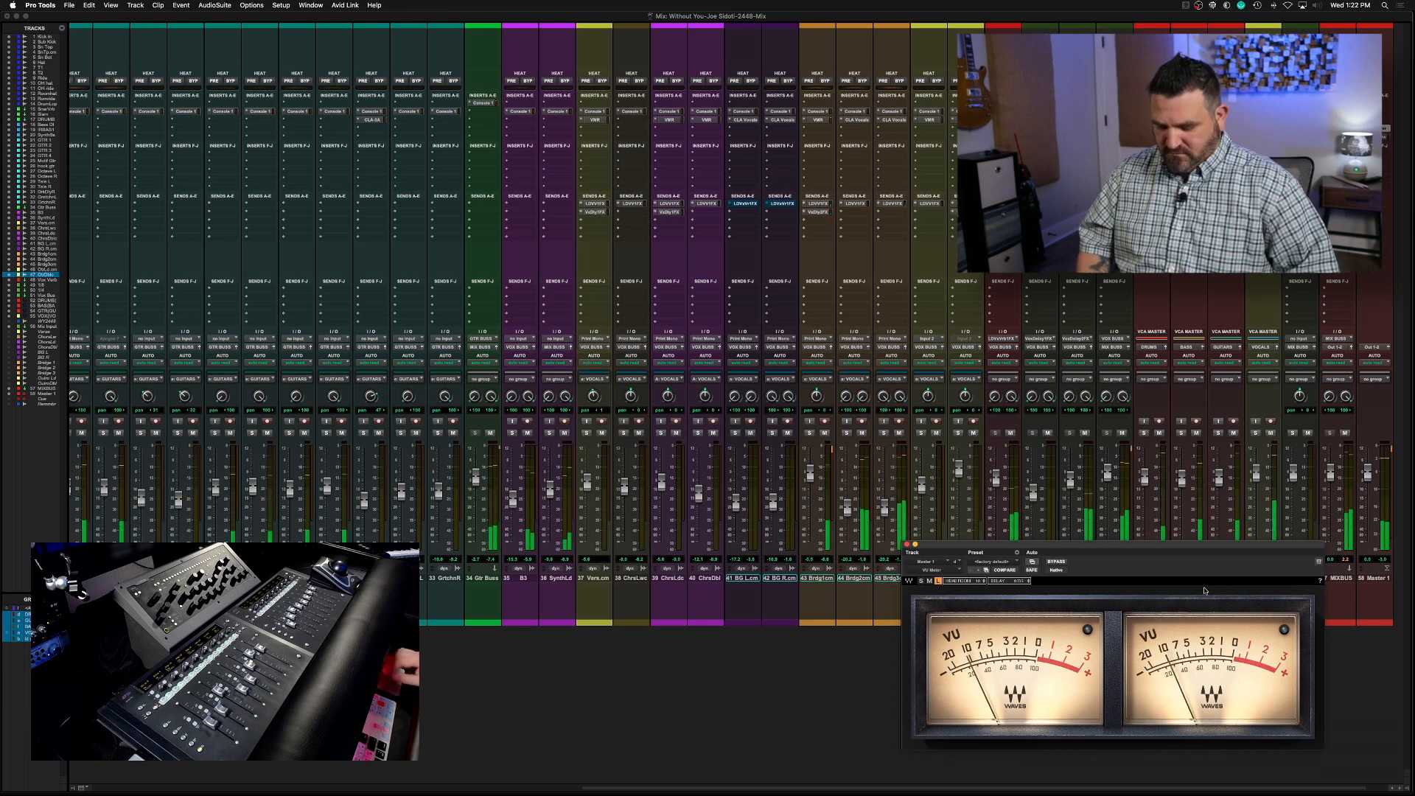
pyautogui.press('space')
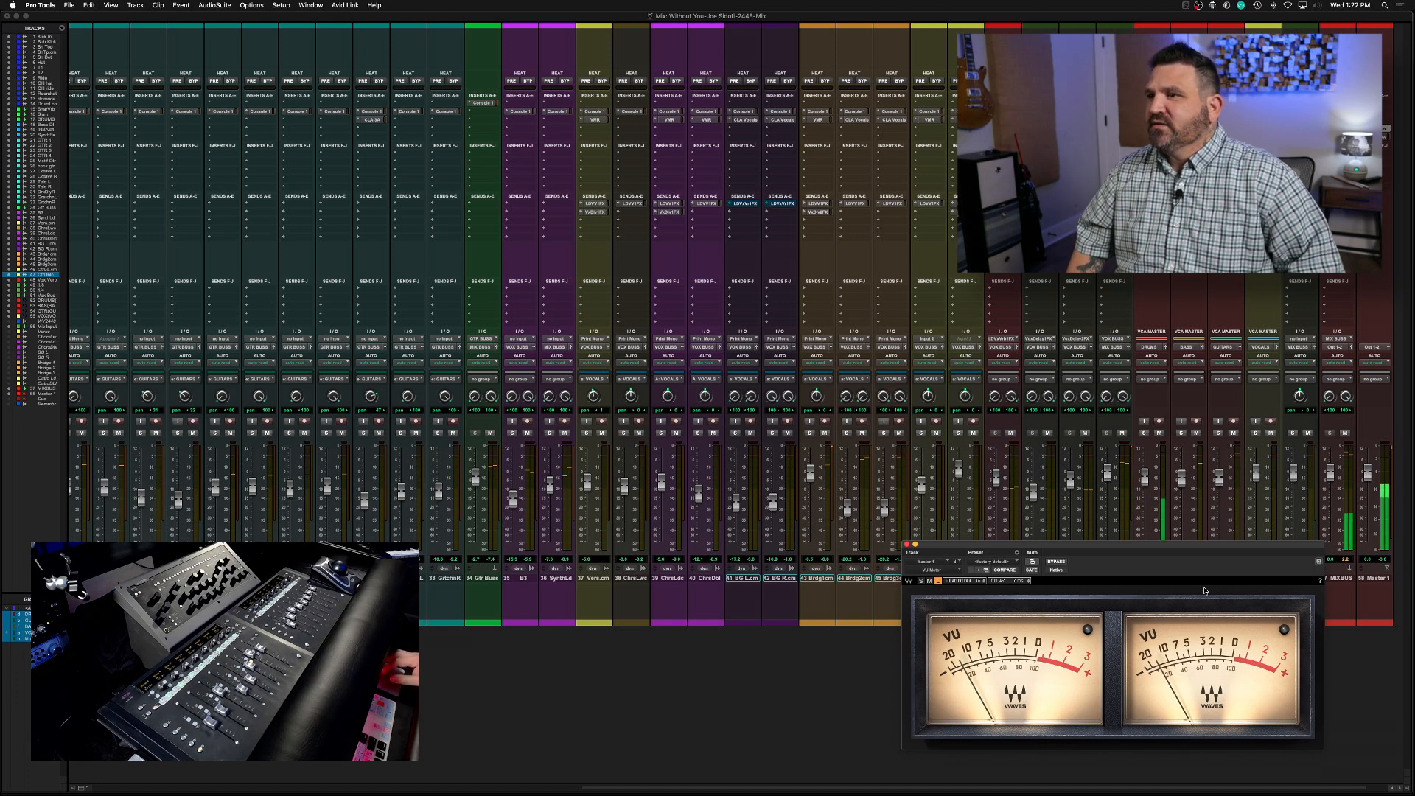
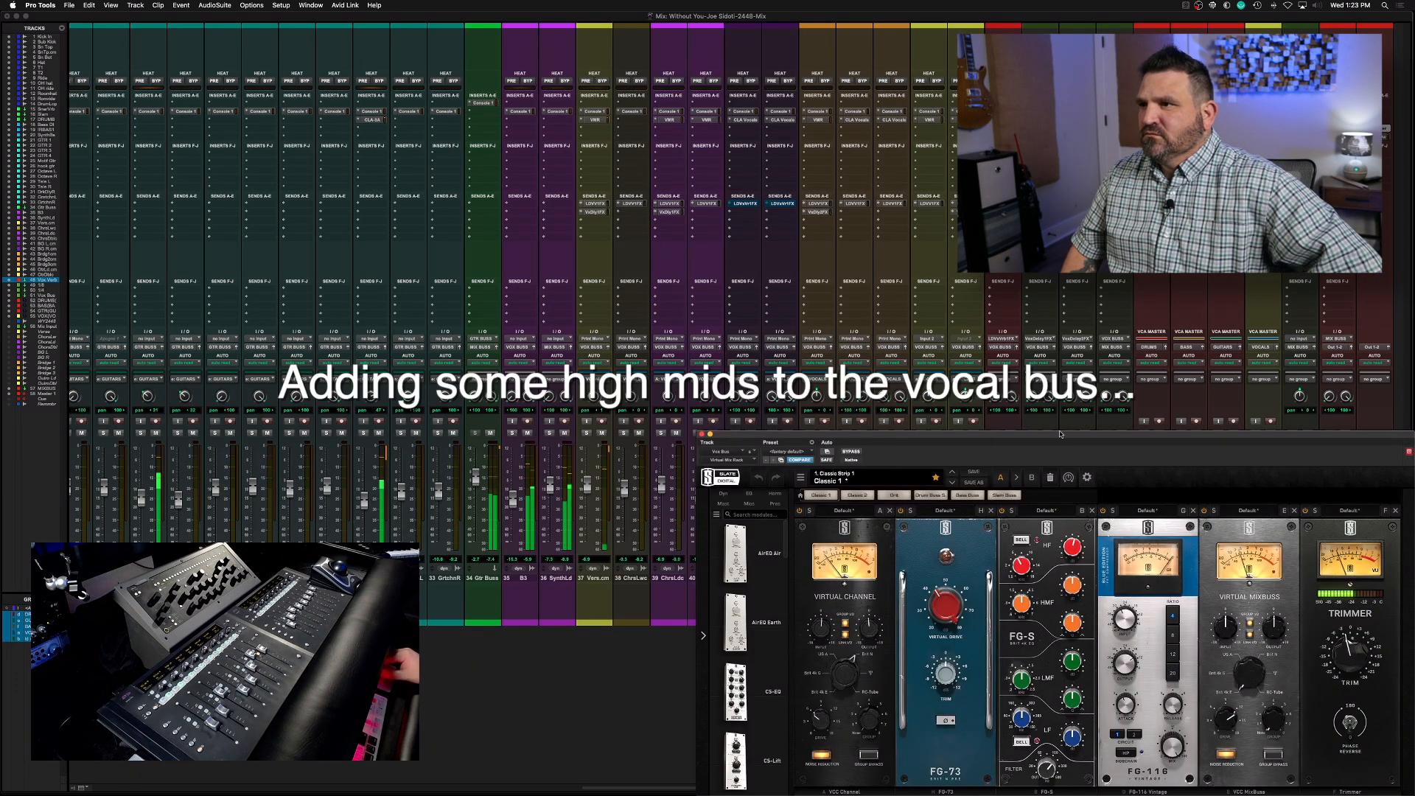
# Boost the high mids on the Vox Bus by about 1.8 dB with the FG-S EQ in Virtual Mix Rack, and close the plug-in
pyautogui.moveTo(1053, 436); pyautogui.dragTo(835, 255)
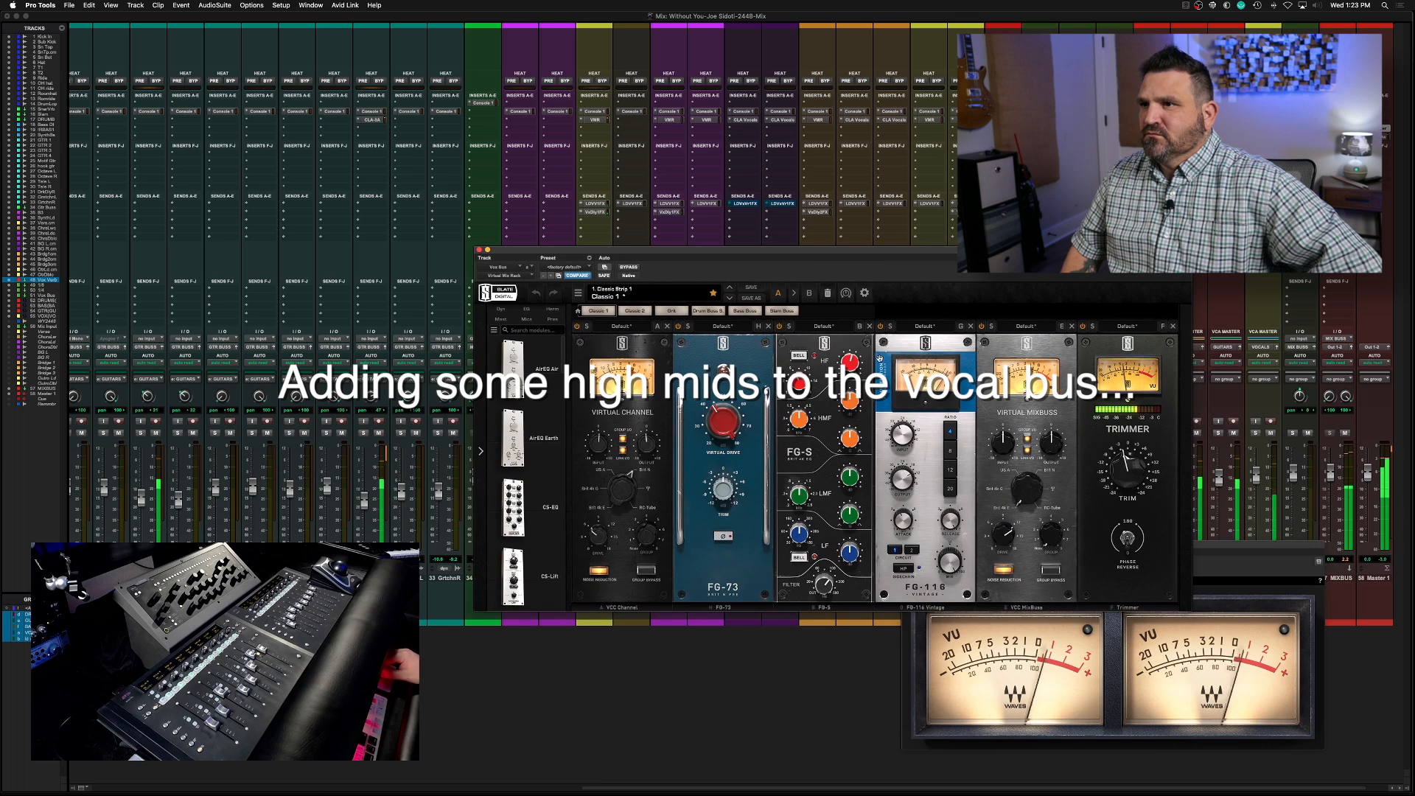
pyautogui.moveTo(853, 404); pyautogui.dragTo(800, 410)
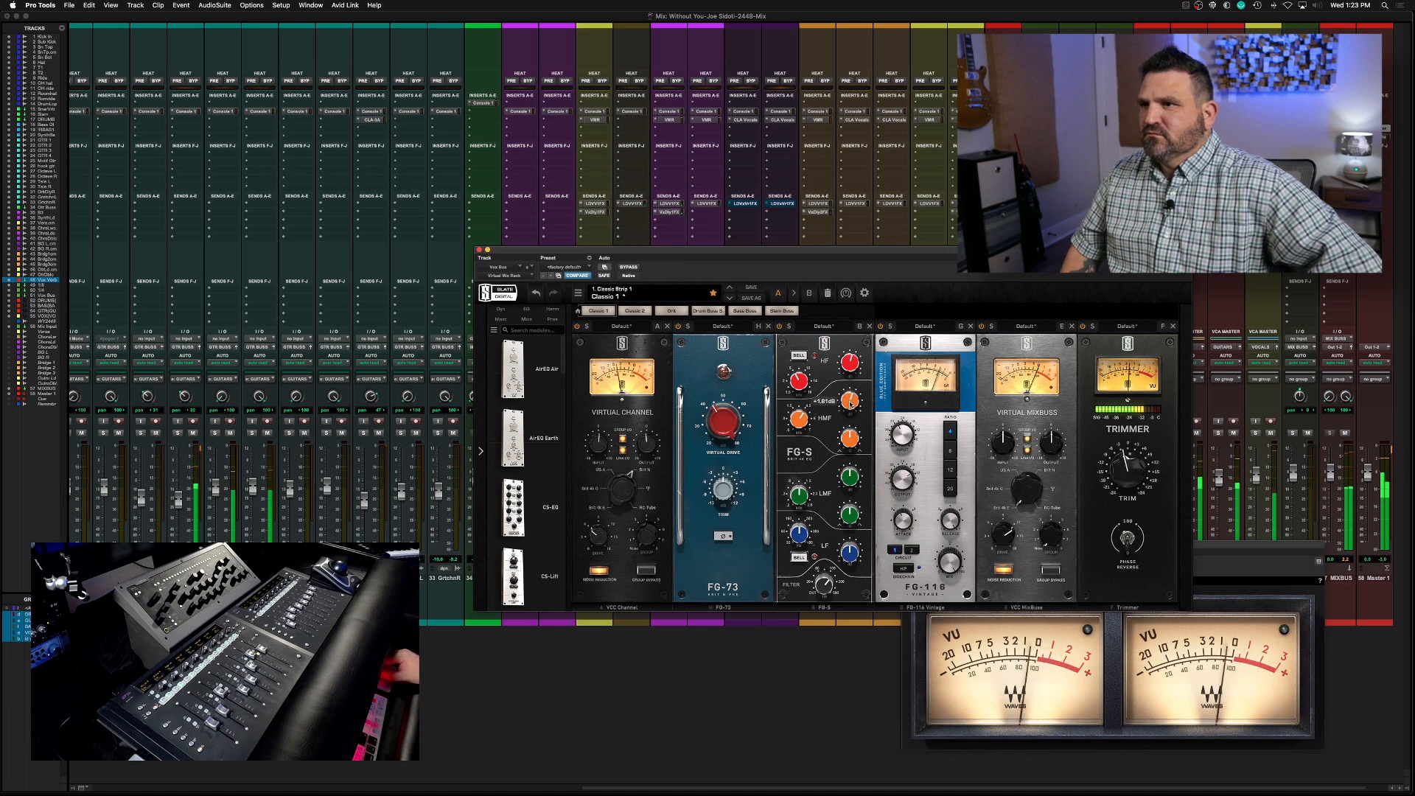
pyautogui.press('super+w')
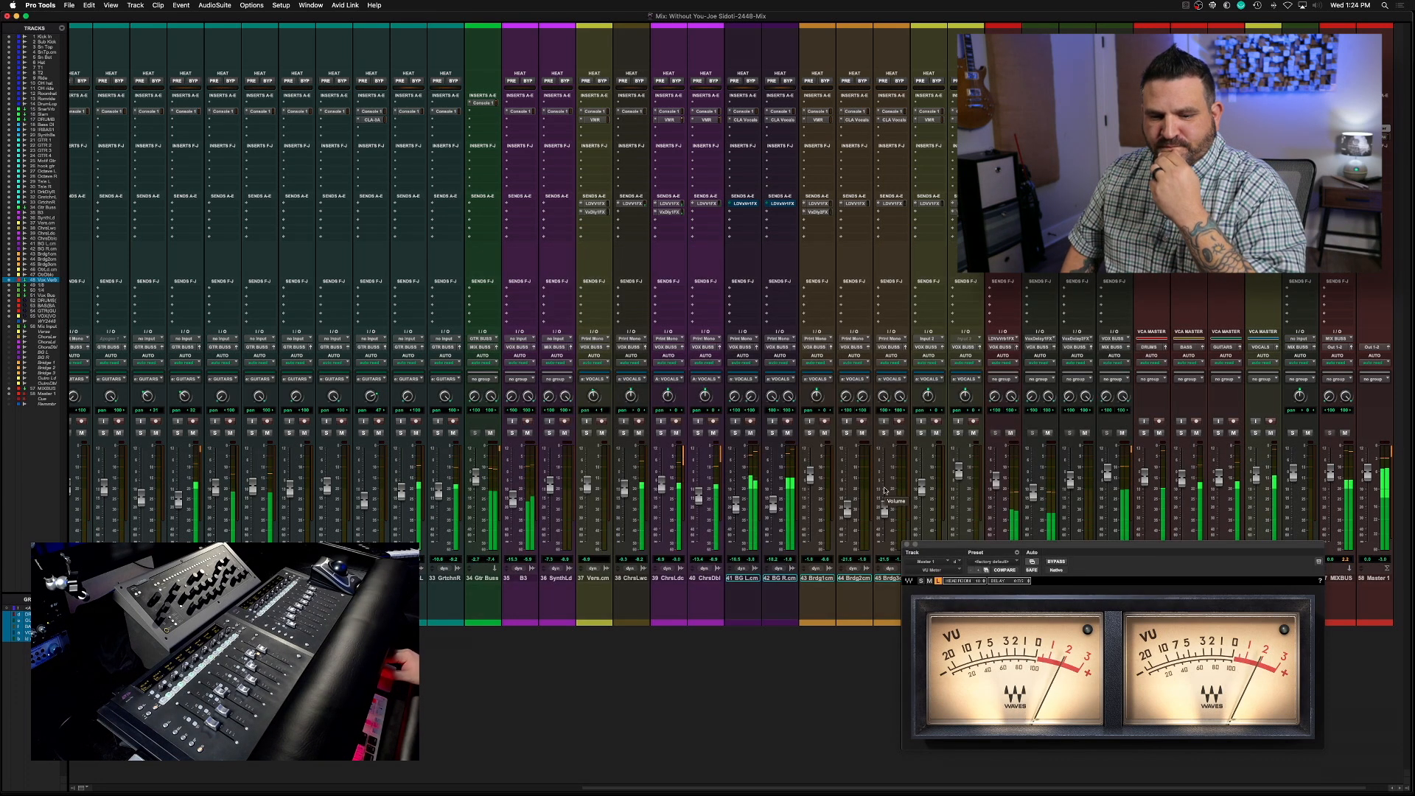
# Save the session after playing the mix against the master level, and close the Waves VU Meter
pyautogui.hscroll(1, 886, 491)
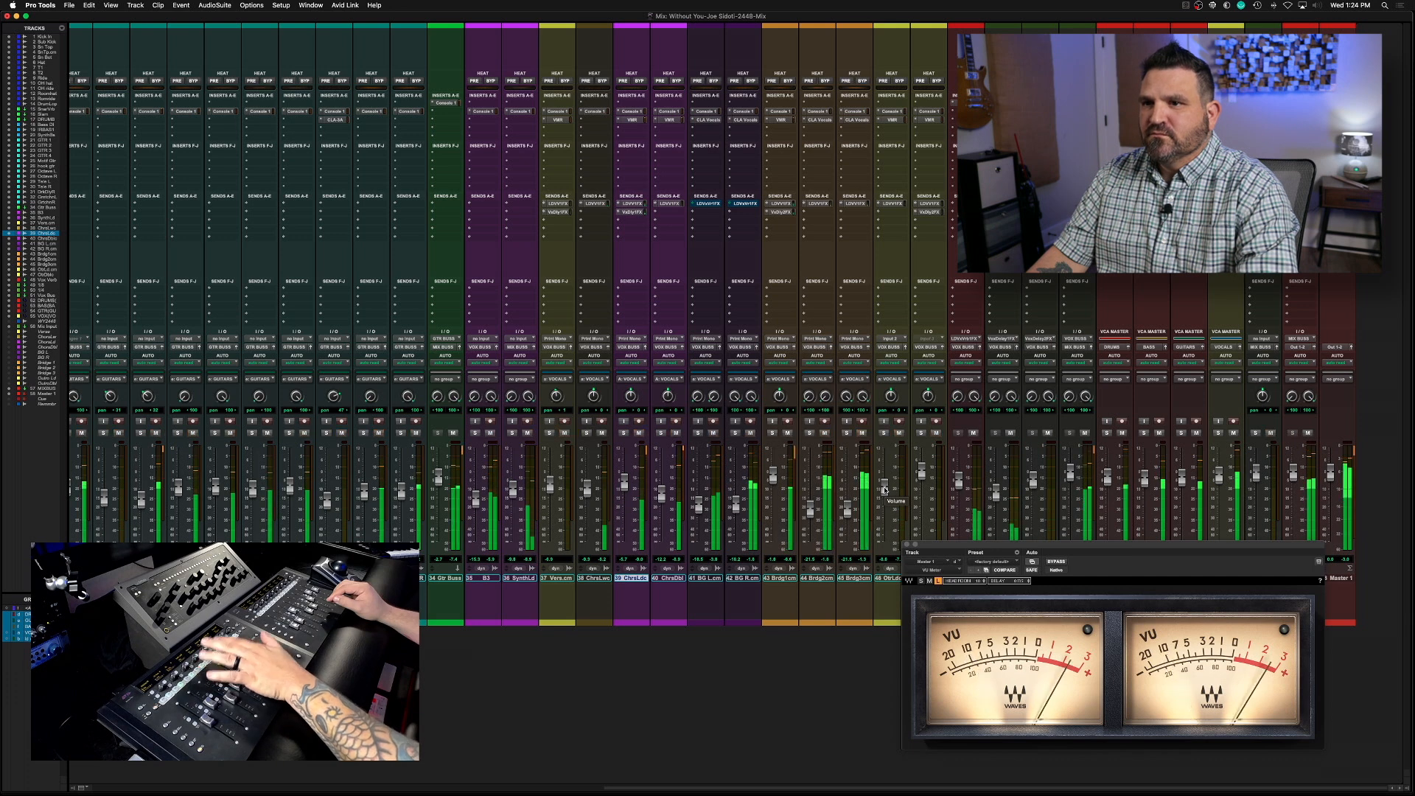
pyautogui.press('super+s')
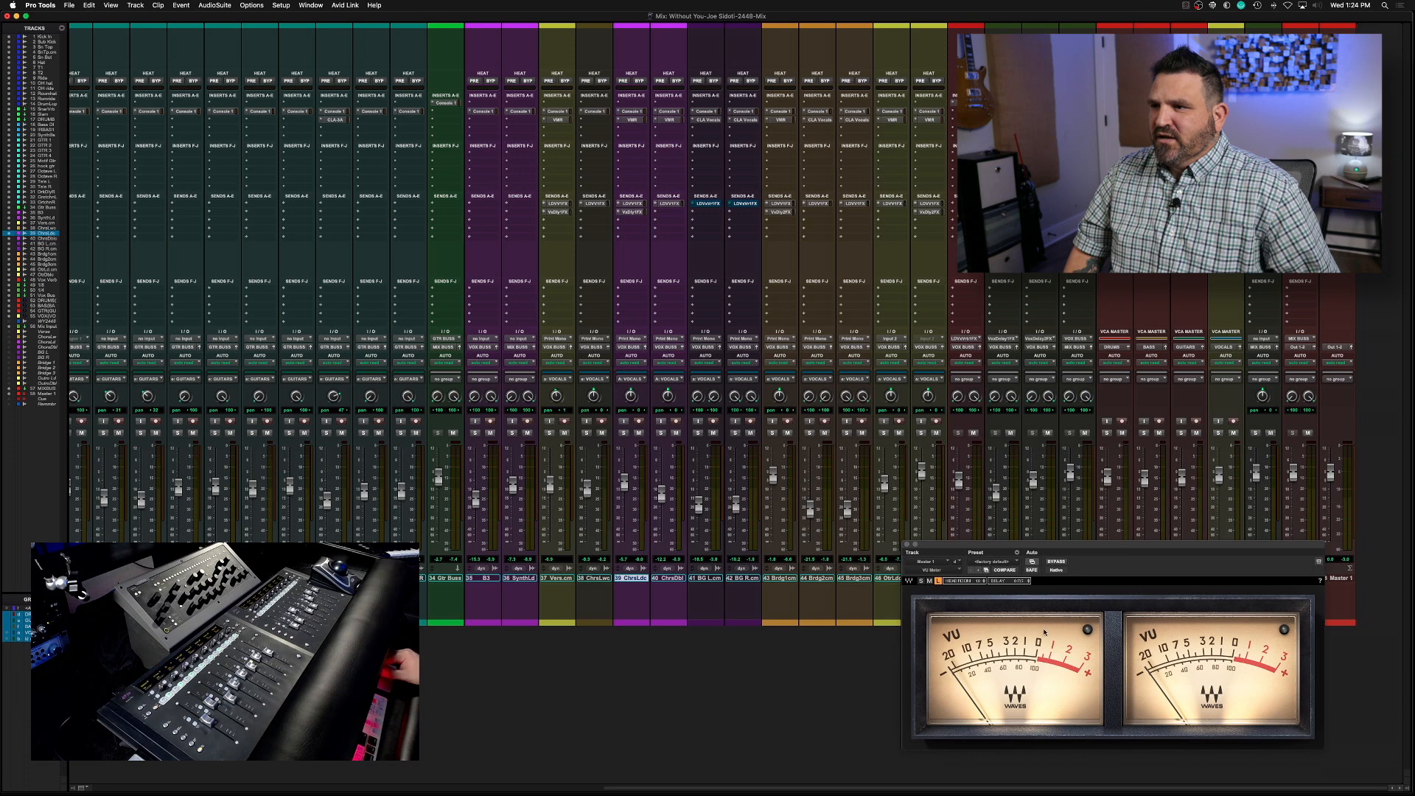
pyautogui.click(907, 545)
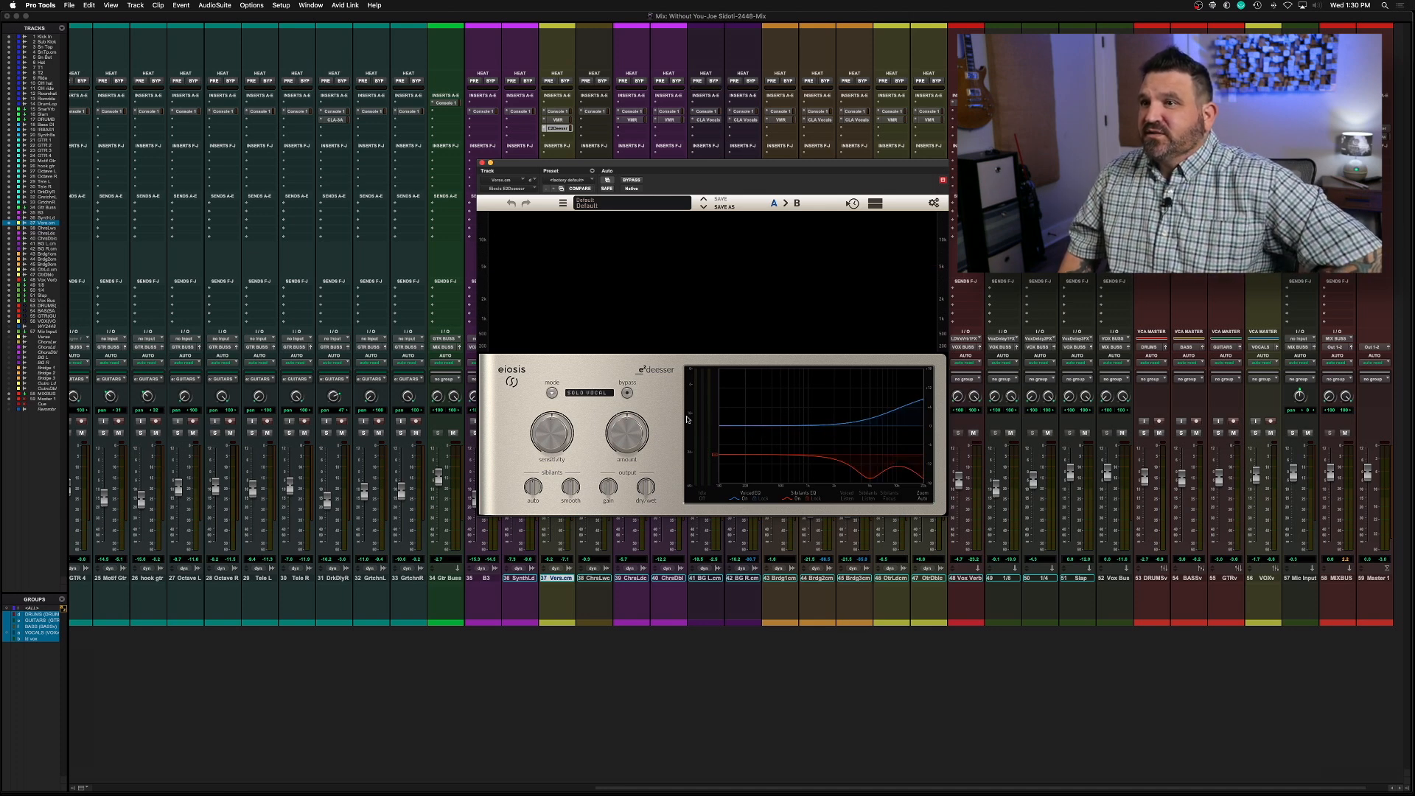
# Select the Solo Vocal mode in the Verse track's Eiosis E2Deesser and shift the plug-in window clear of the verse channel
pyautogui.click(610, 394)
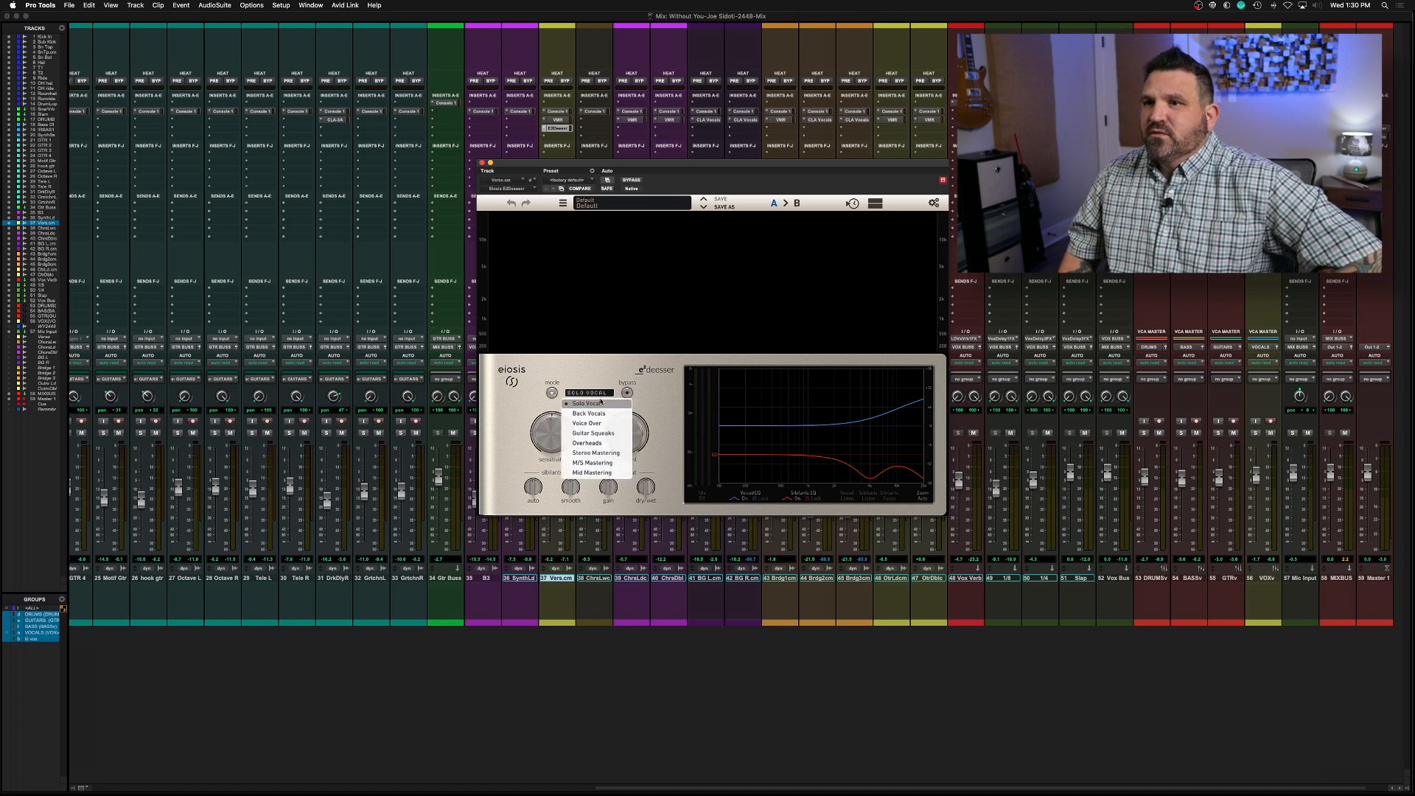
pyautogui.click(601, 404)
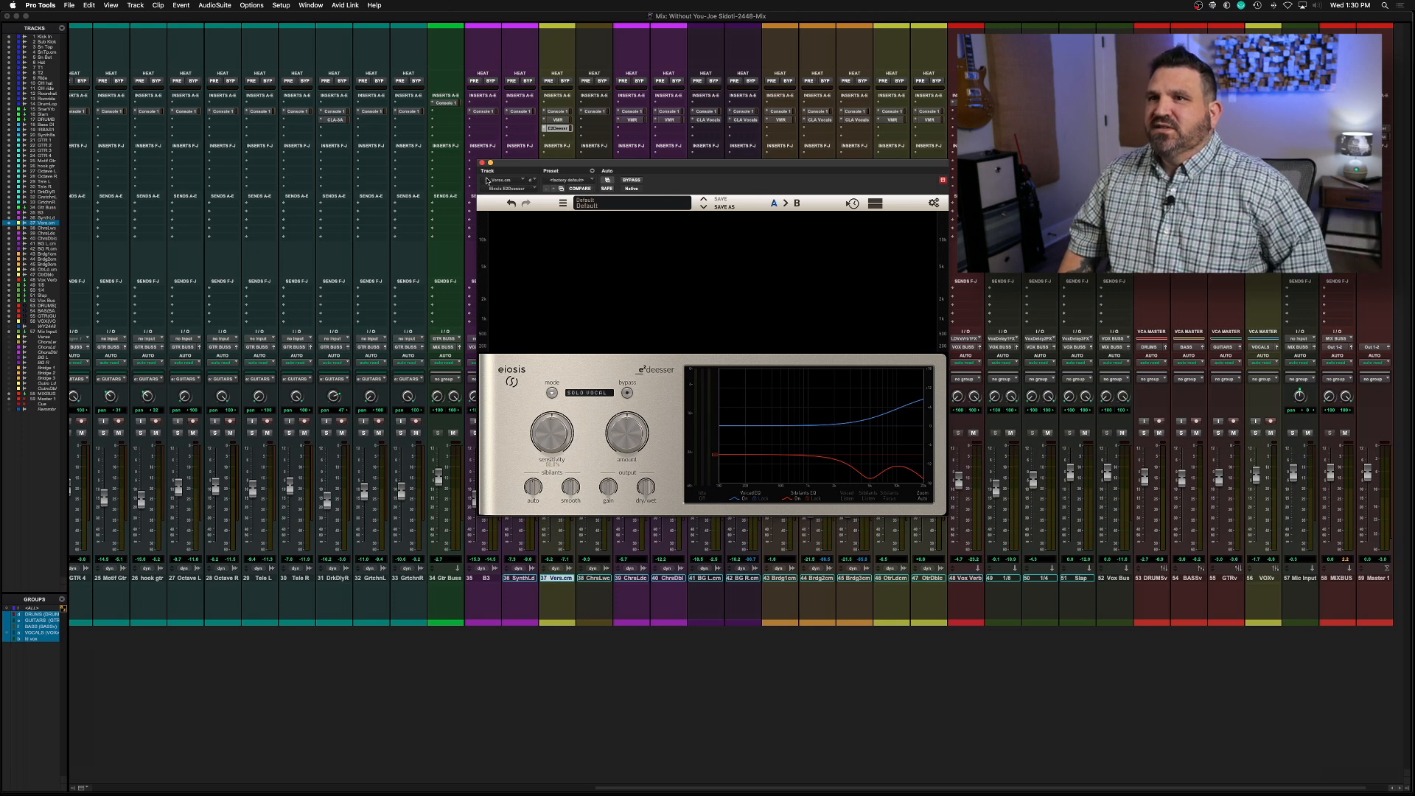
pyautogui.moveTo(517, 165); pyautogui.dragTo(666, 154)
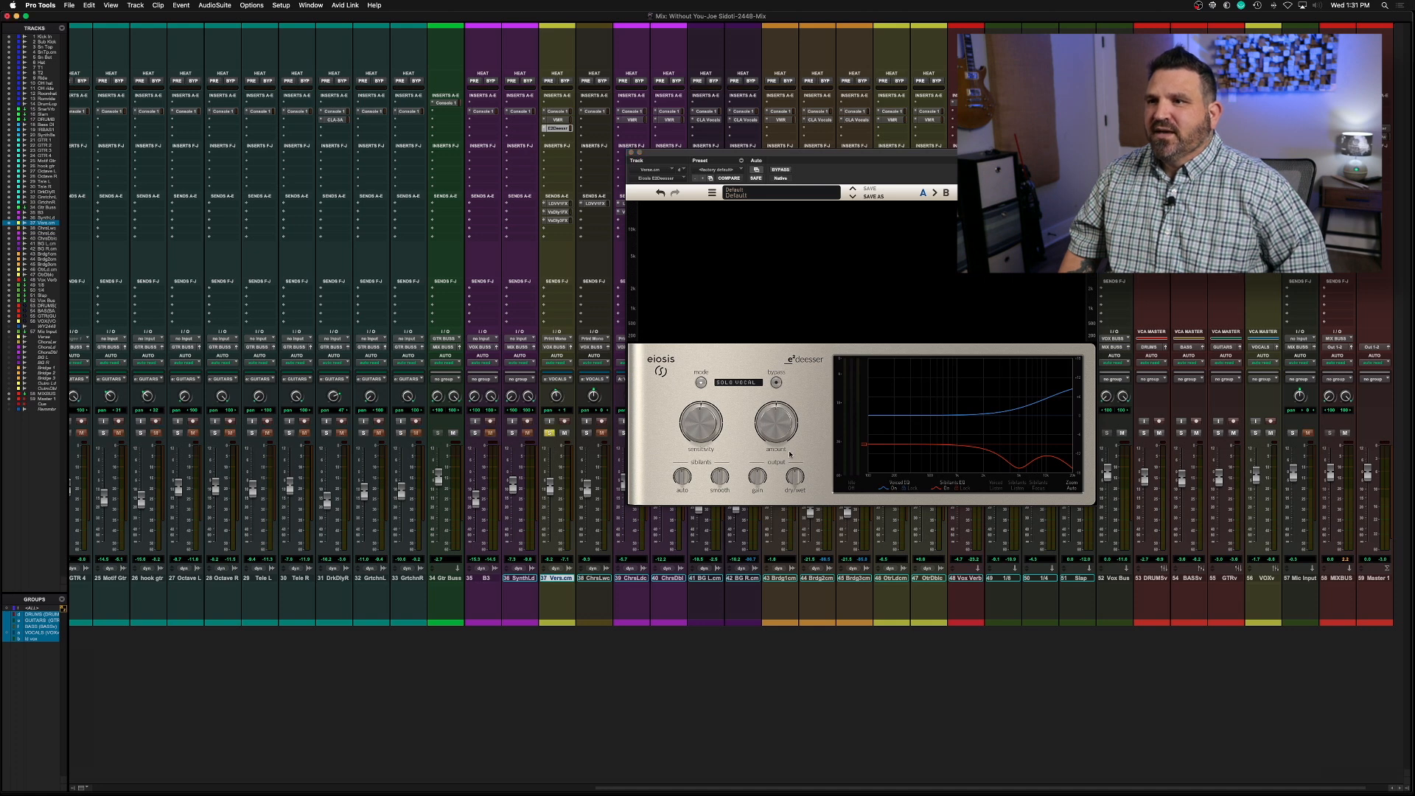
# Adjust the sensitivity and amount of the verse vocal's de-esser during soloed playback, and close the plug-in
pyautogui.press('space')
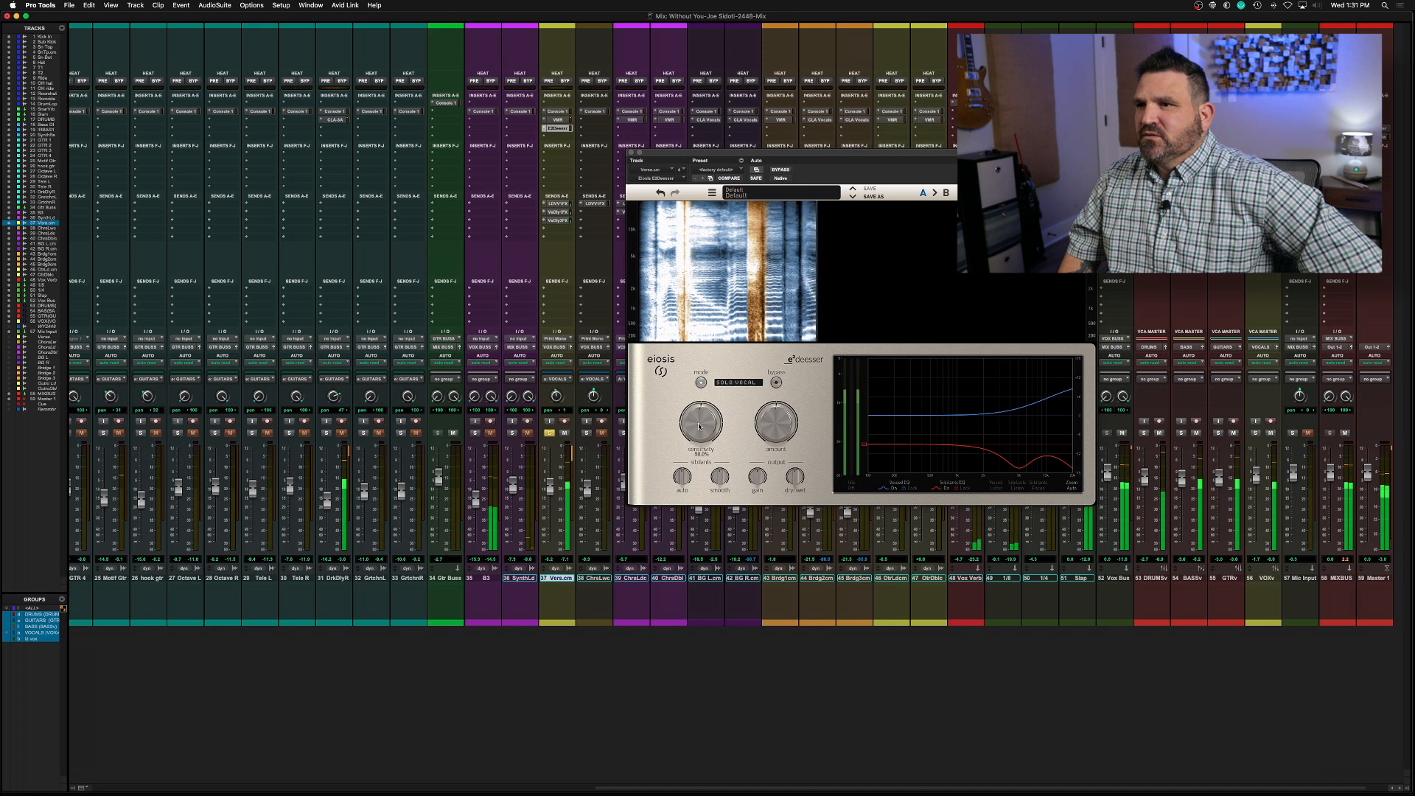
pyautogui.moveTo(699, 426); pyautogui.dragTo(700, 416)
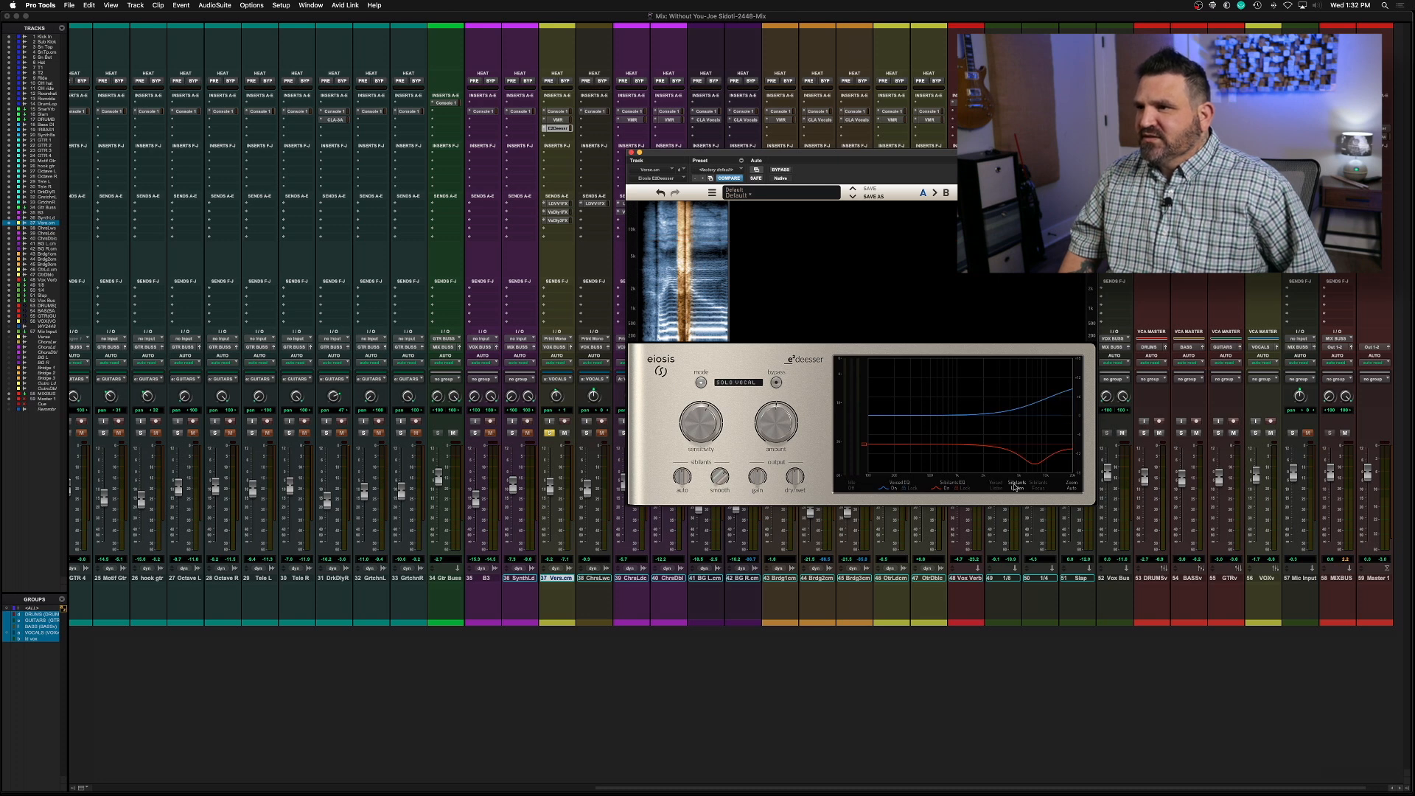
pyautogui.press('space')
pyautogui.moveTo(781, 421); pyautogui.dragTo(779, 442)
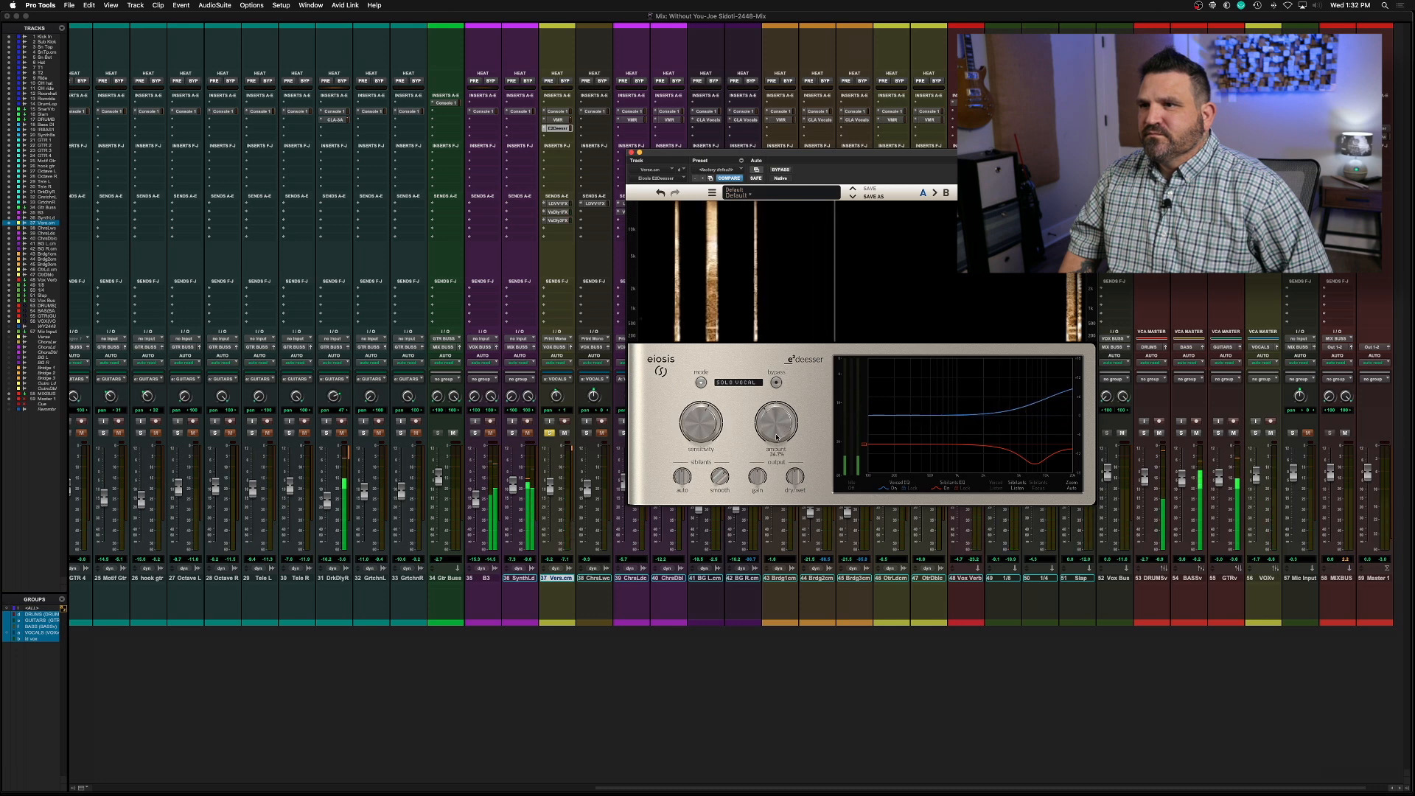
pyautogui.moveTo(776, 436); pyautogui.dragTo(777, 433)
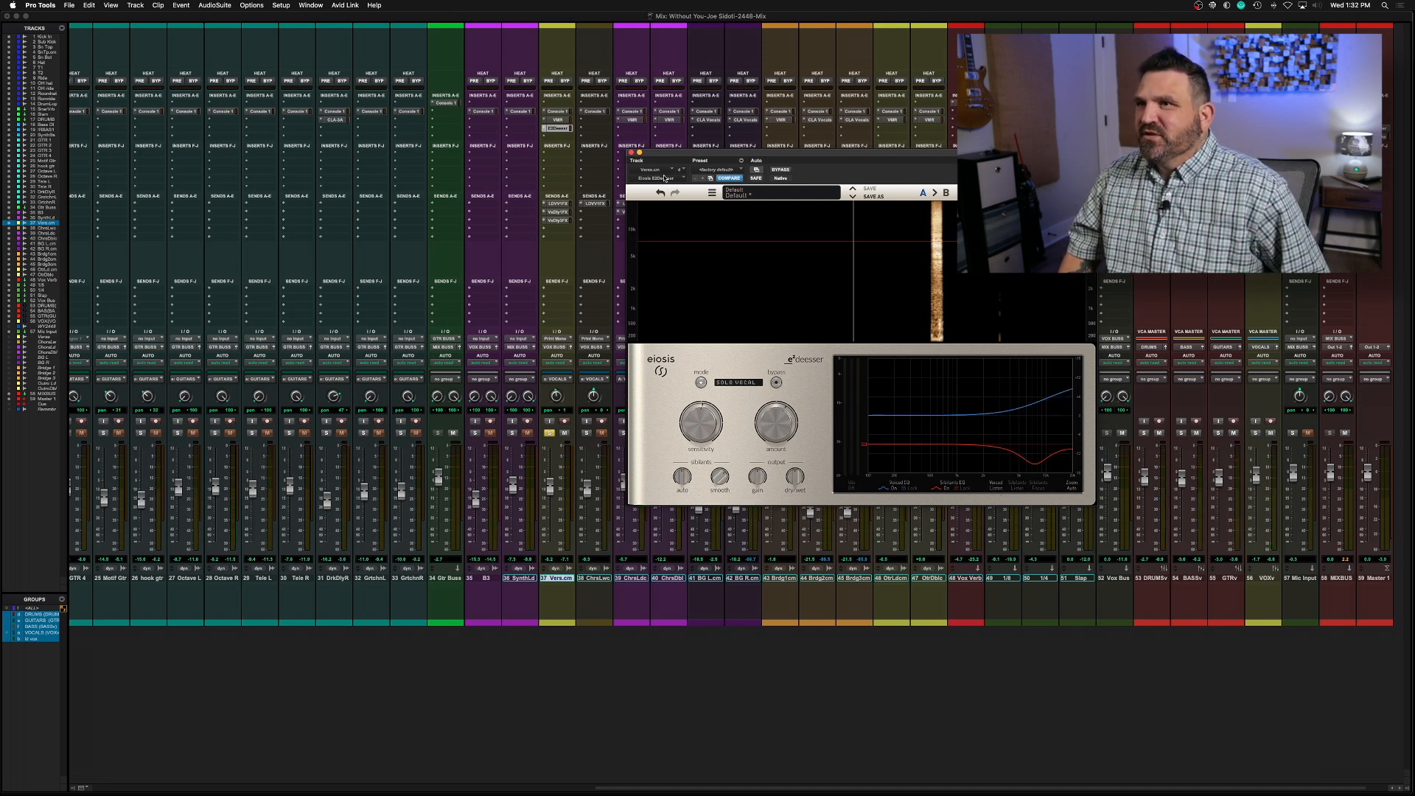
pyautogui.click(632, 154)
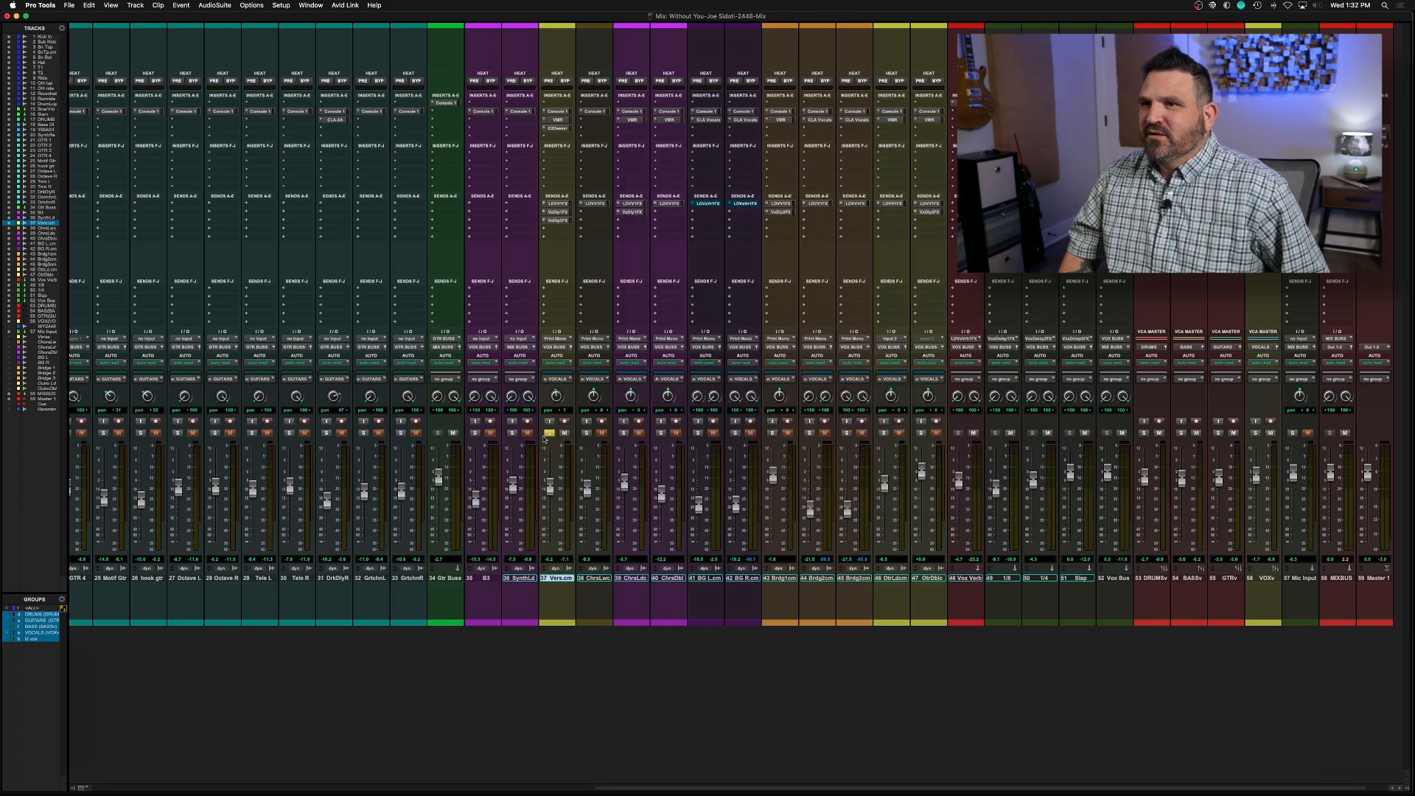
# Play the verse vocal in the full mix, checking its de-esser activity and its Vox Delay 1 FX send level
pyautogui.press('space')
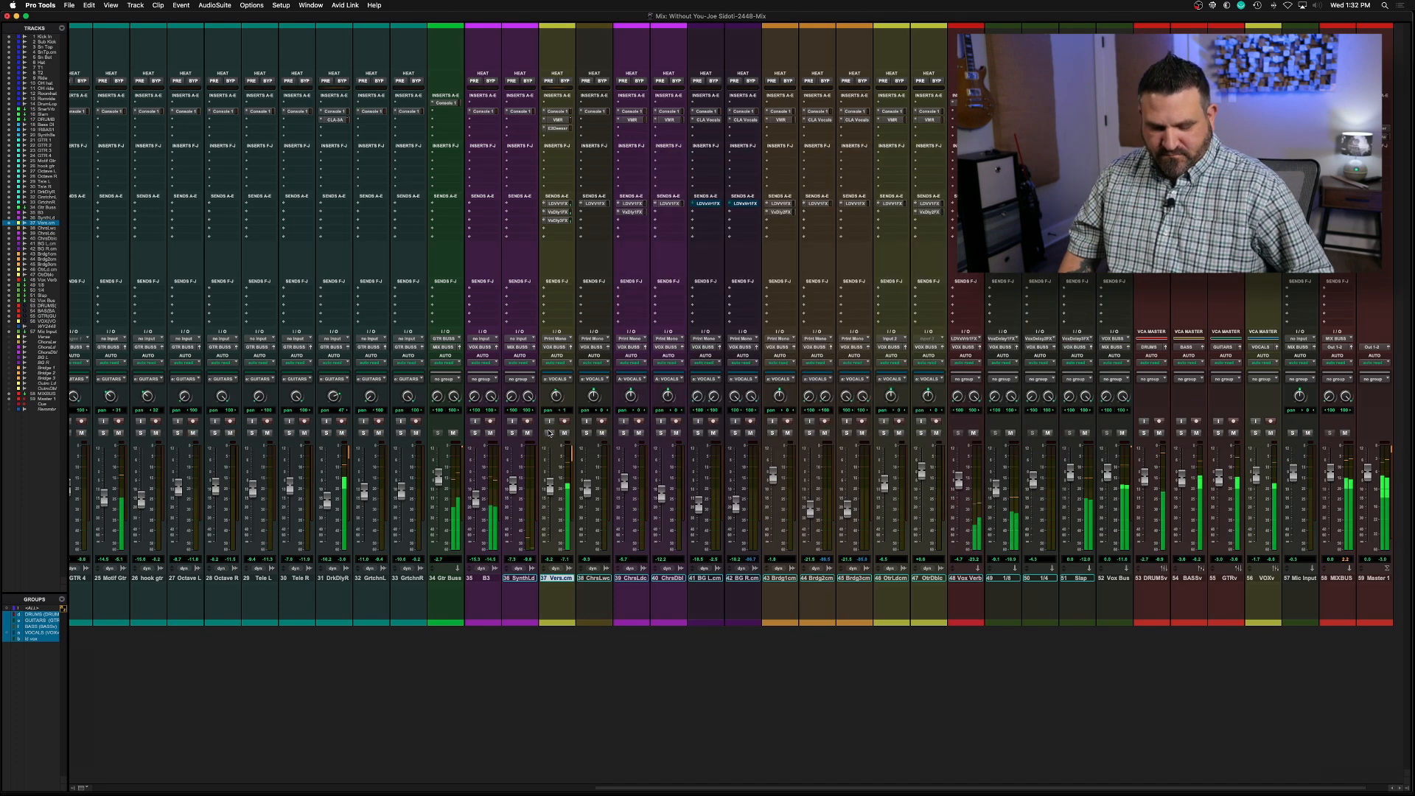
pyautogui.click(559, 129)
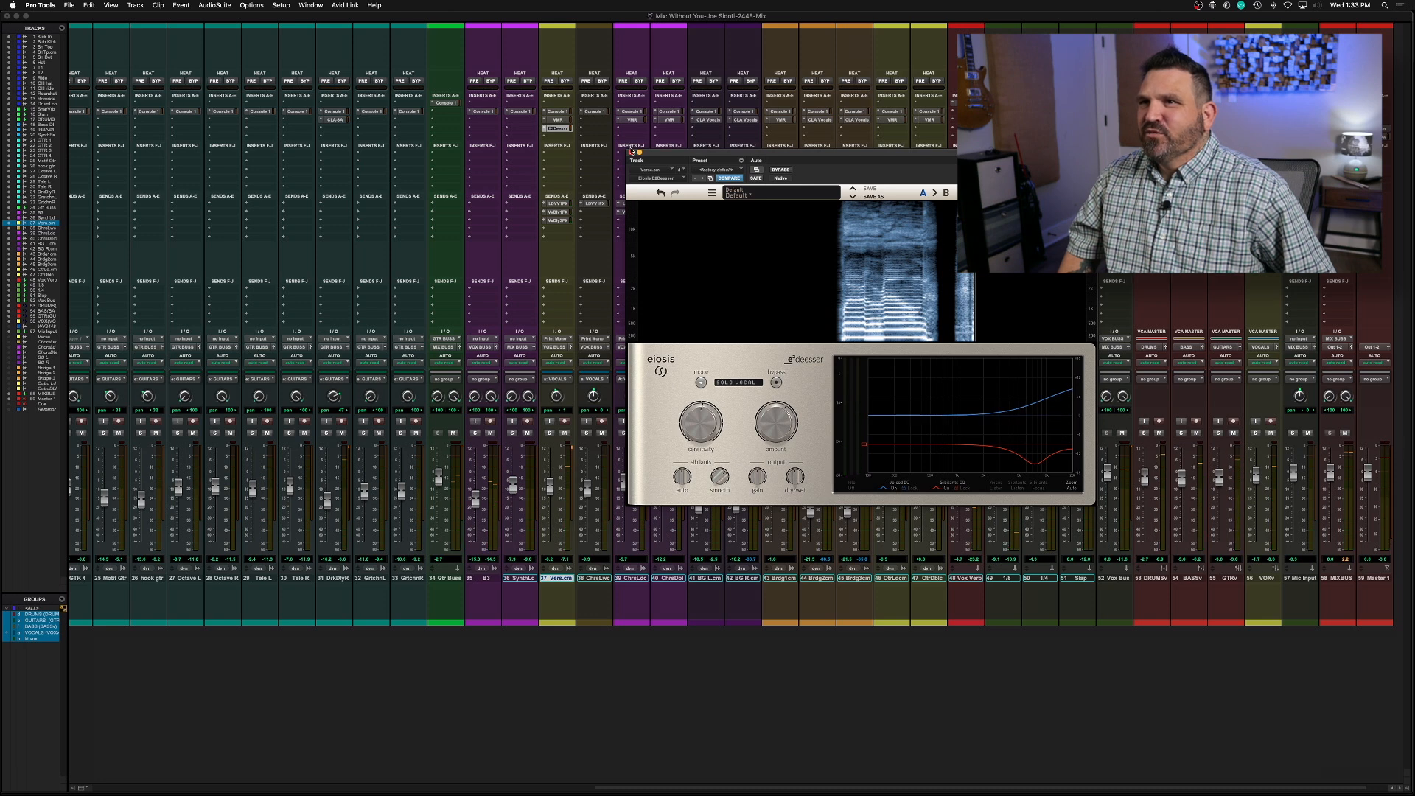
pyautogui.click(631, 153)
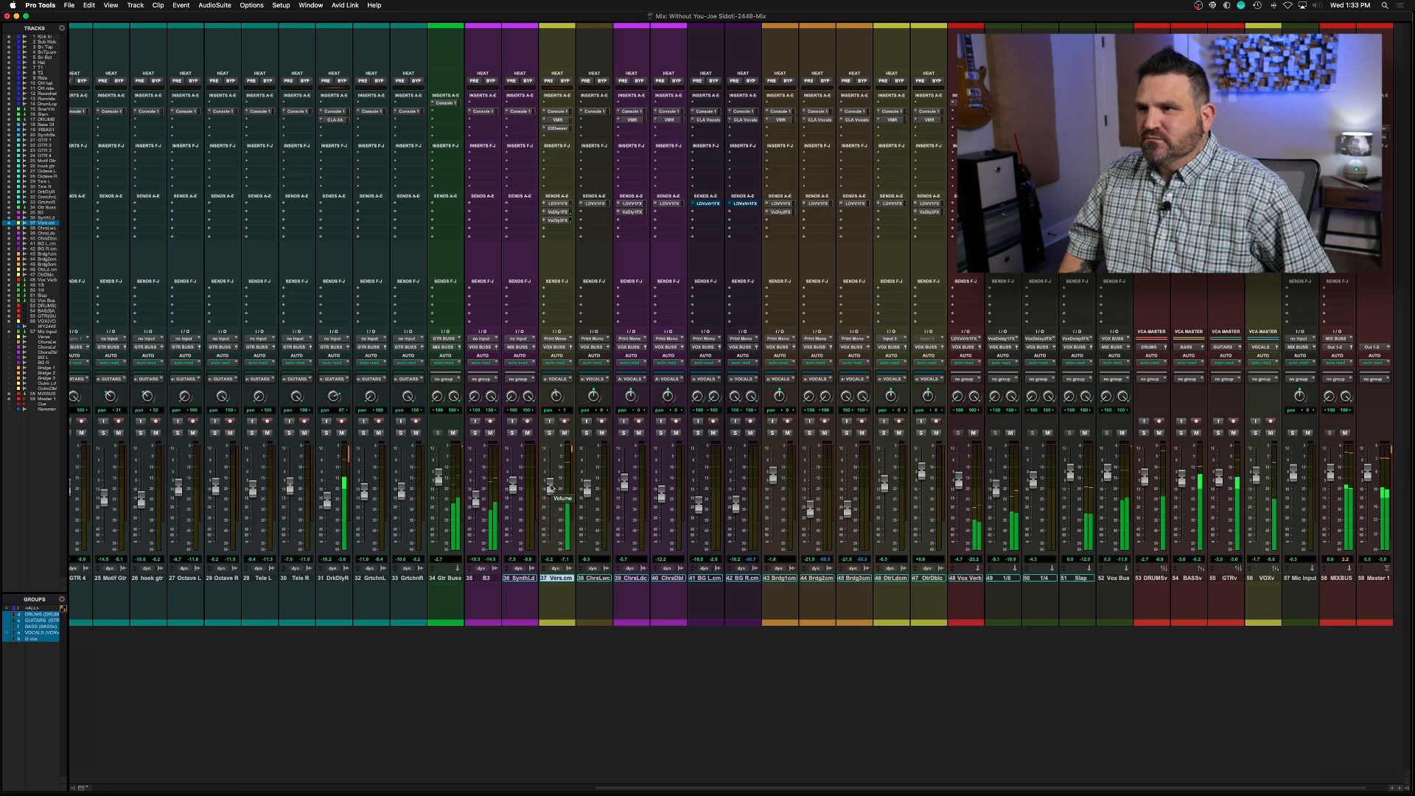
pyautogui.click(558, 212)
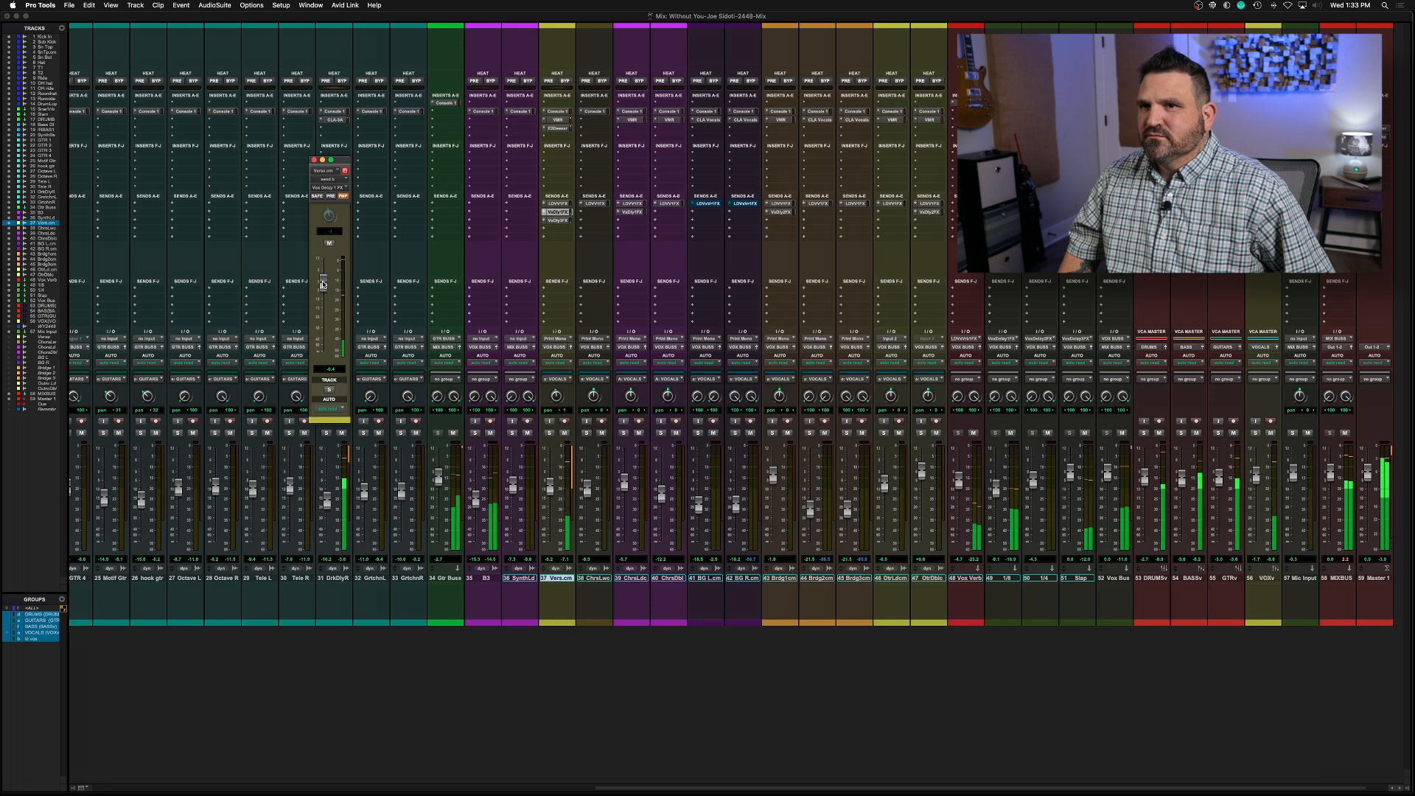
pyautogui.click(315, 160)
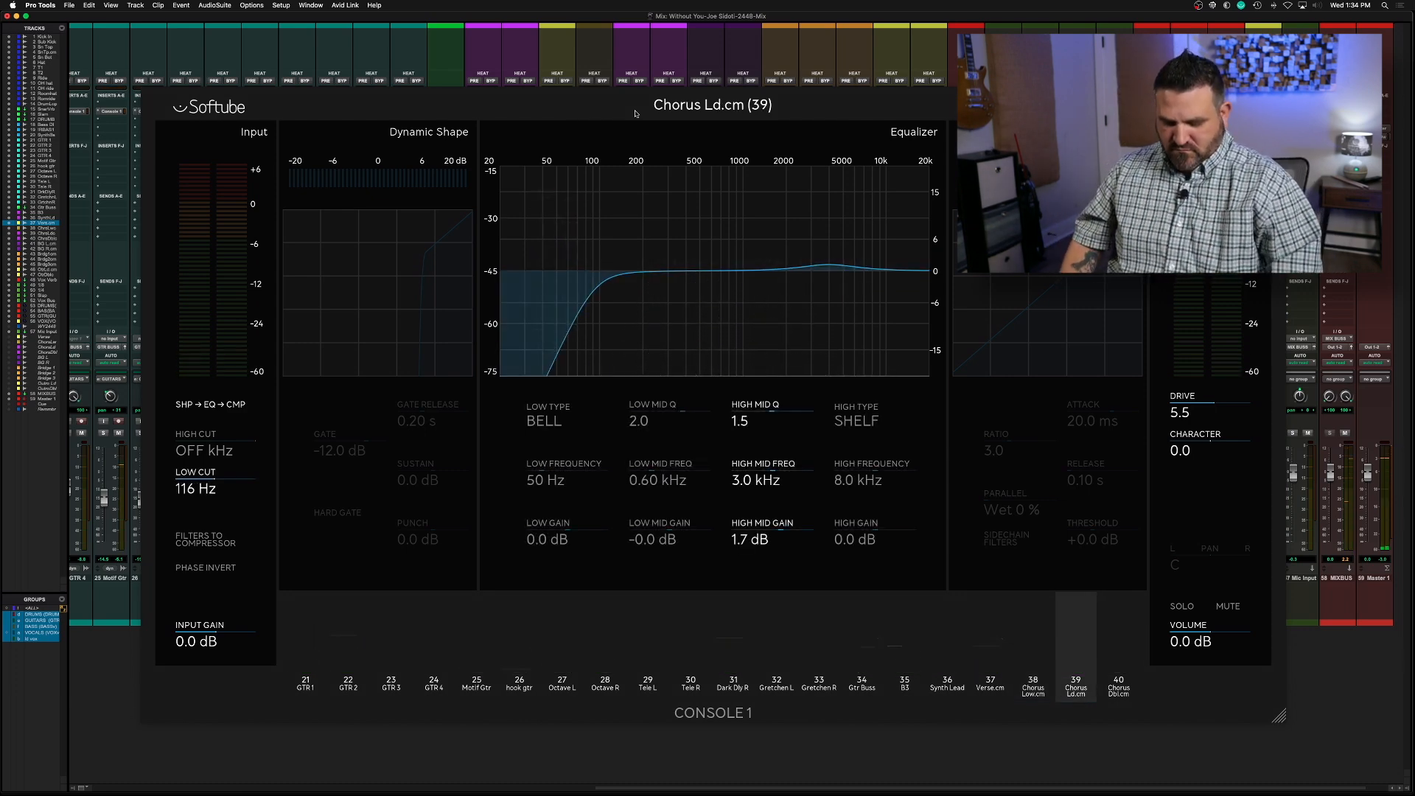
# Place the playback position just before Chorus 1 in the Edit window and listen through the first chorus into Verse 2
pyautogui.press('super+equal')
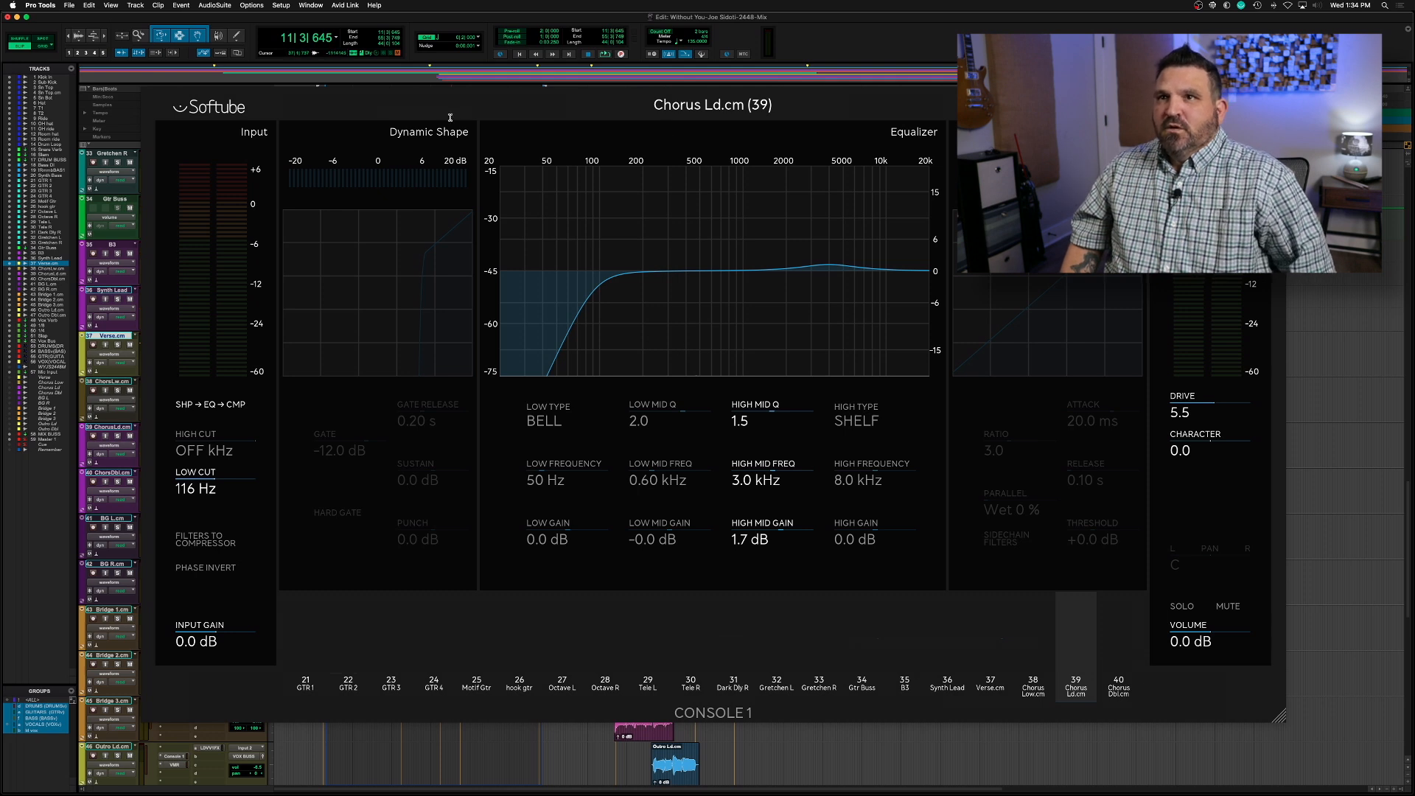
pyautogui.click(398, 751)
pyautogui.press('space')
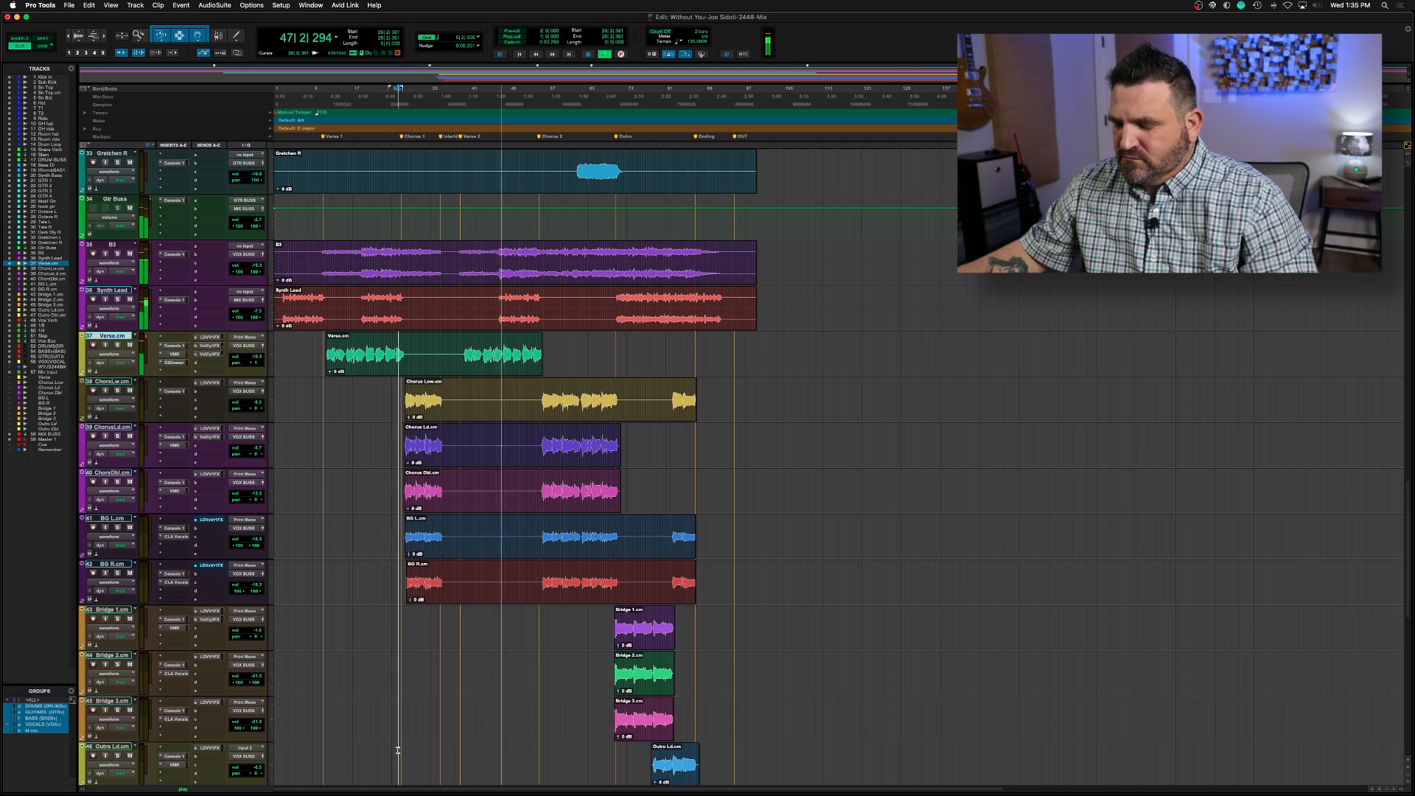
pyautogui.press('space')
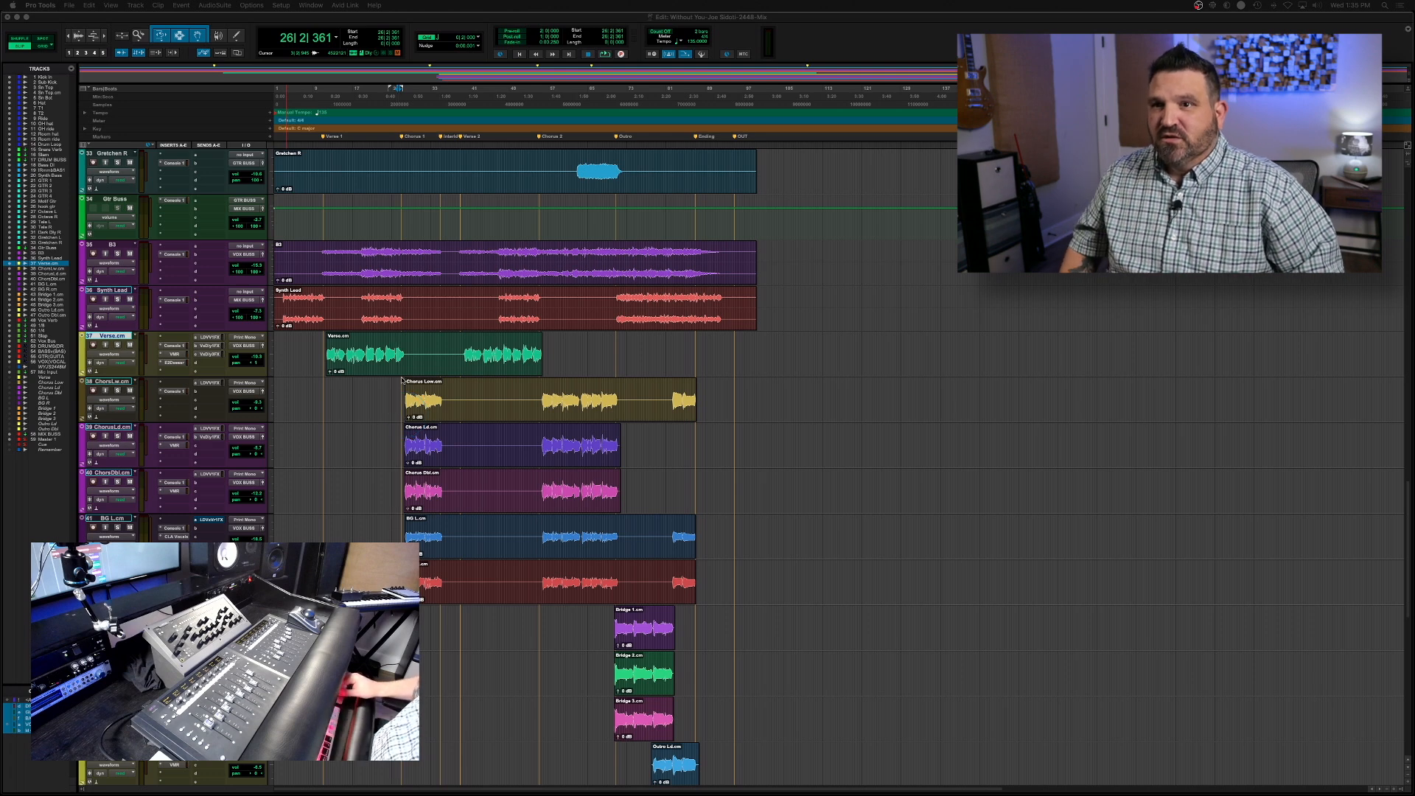
# Listen to the song from the beginning while reviewing the vocal and effects tracks, and close the Repeater plug-in on the 1/8 delay track
pyautogui.click(305, 339)
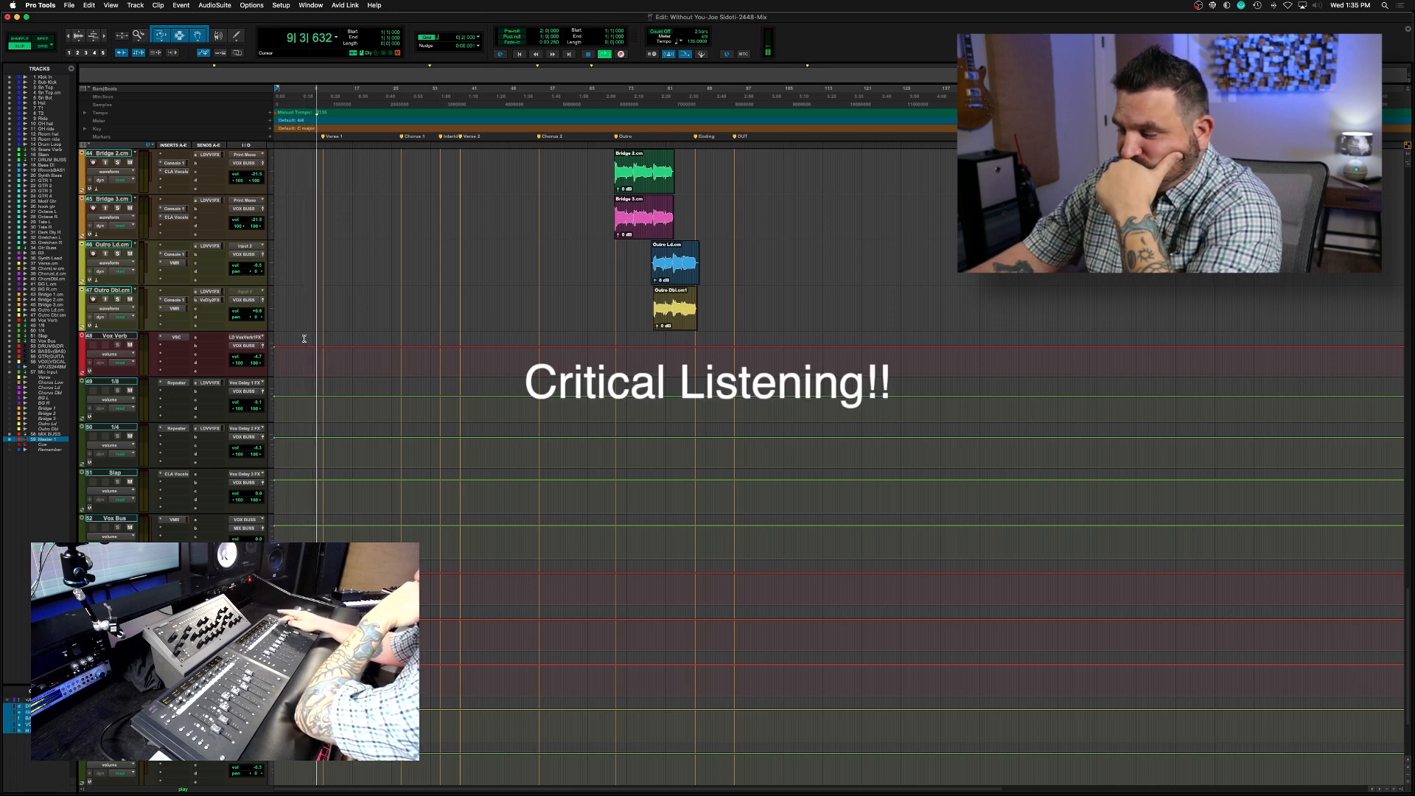
pyautogui.scroll(8, 304, 339)
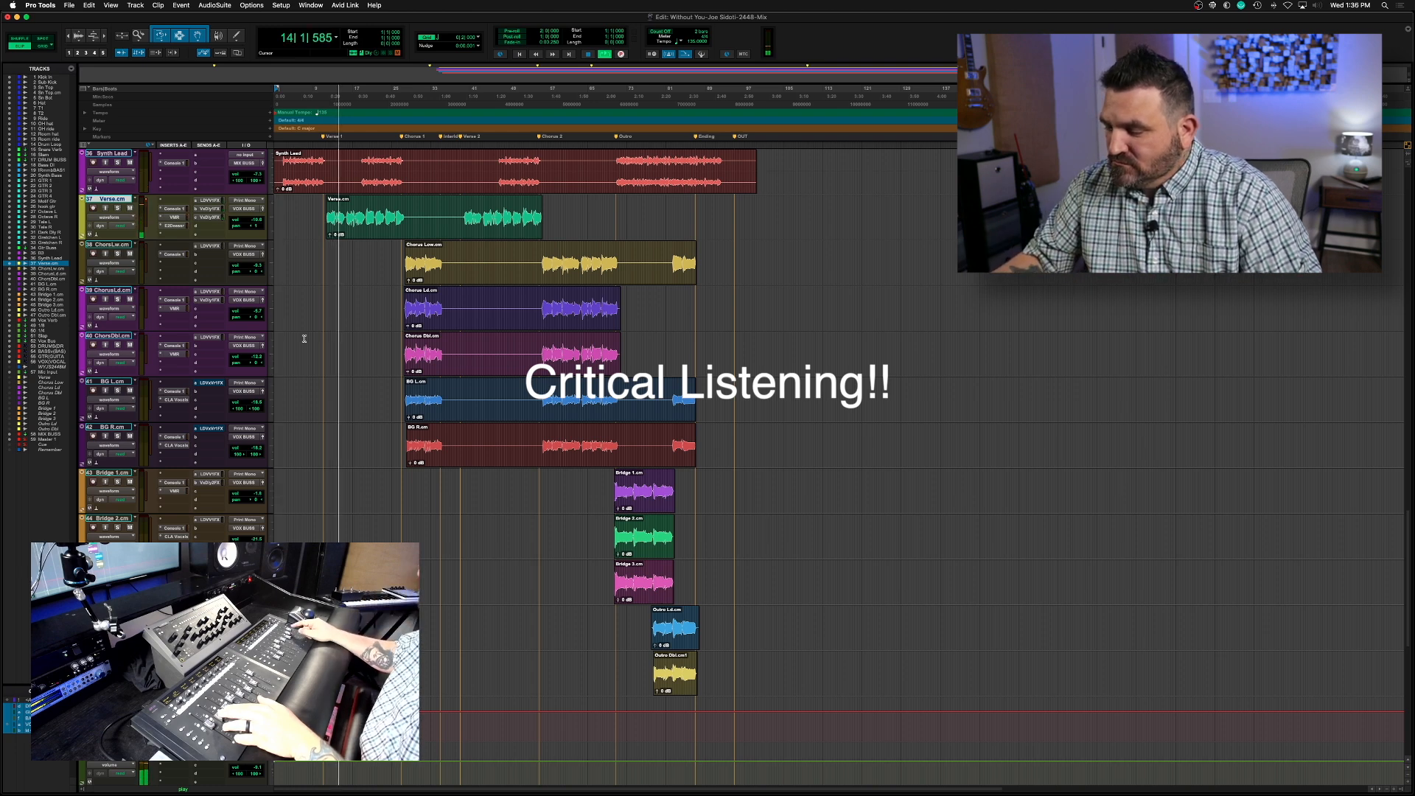
pyautogui.scroll(-8, 304, 340)
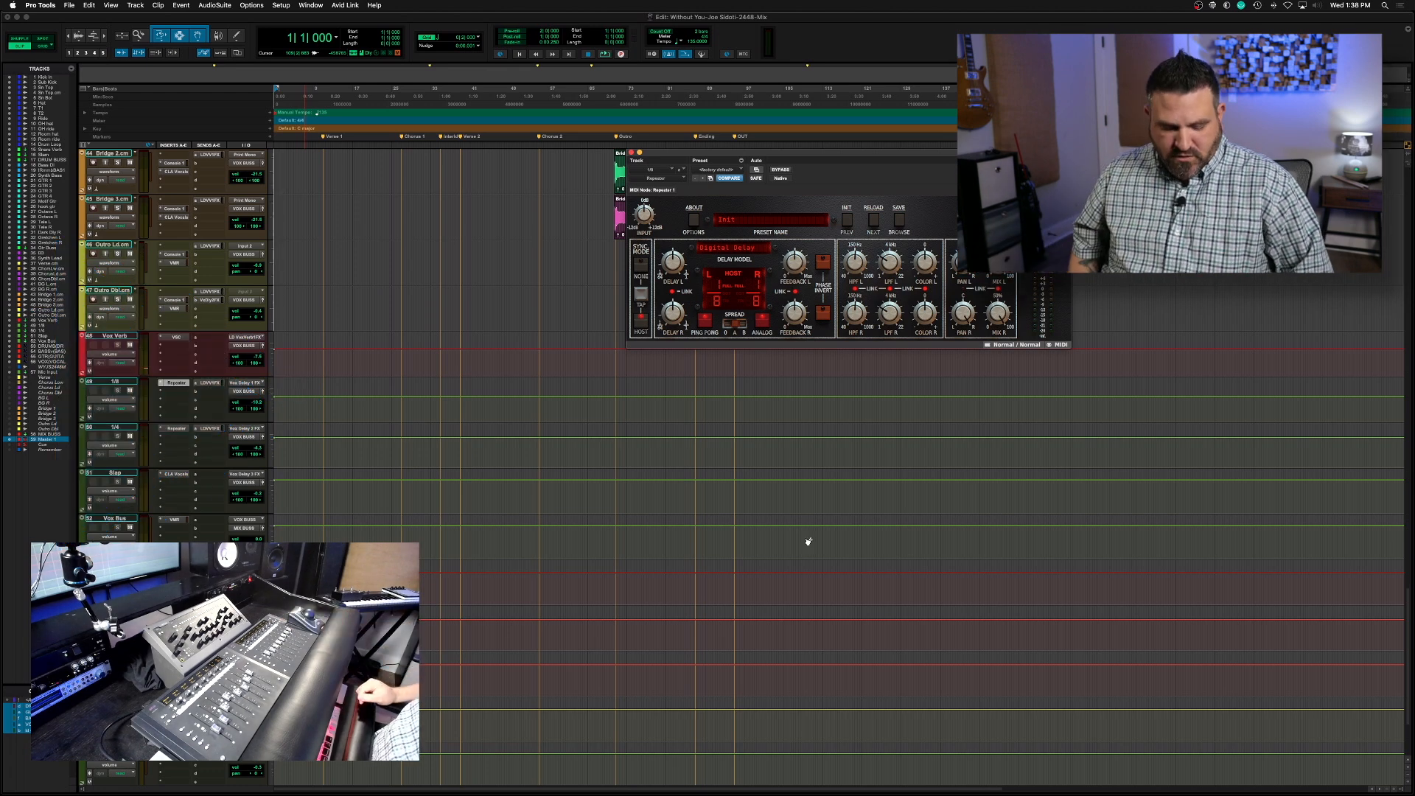
pyautogui.click(631, 153)
pyautogui.scroll(10, 521, 334)
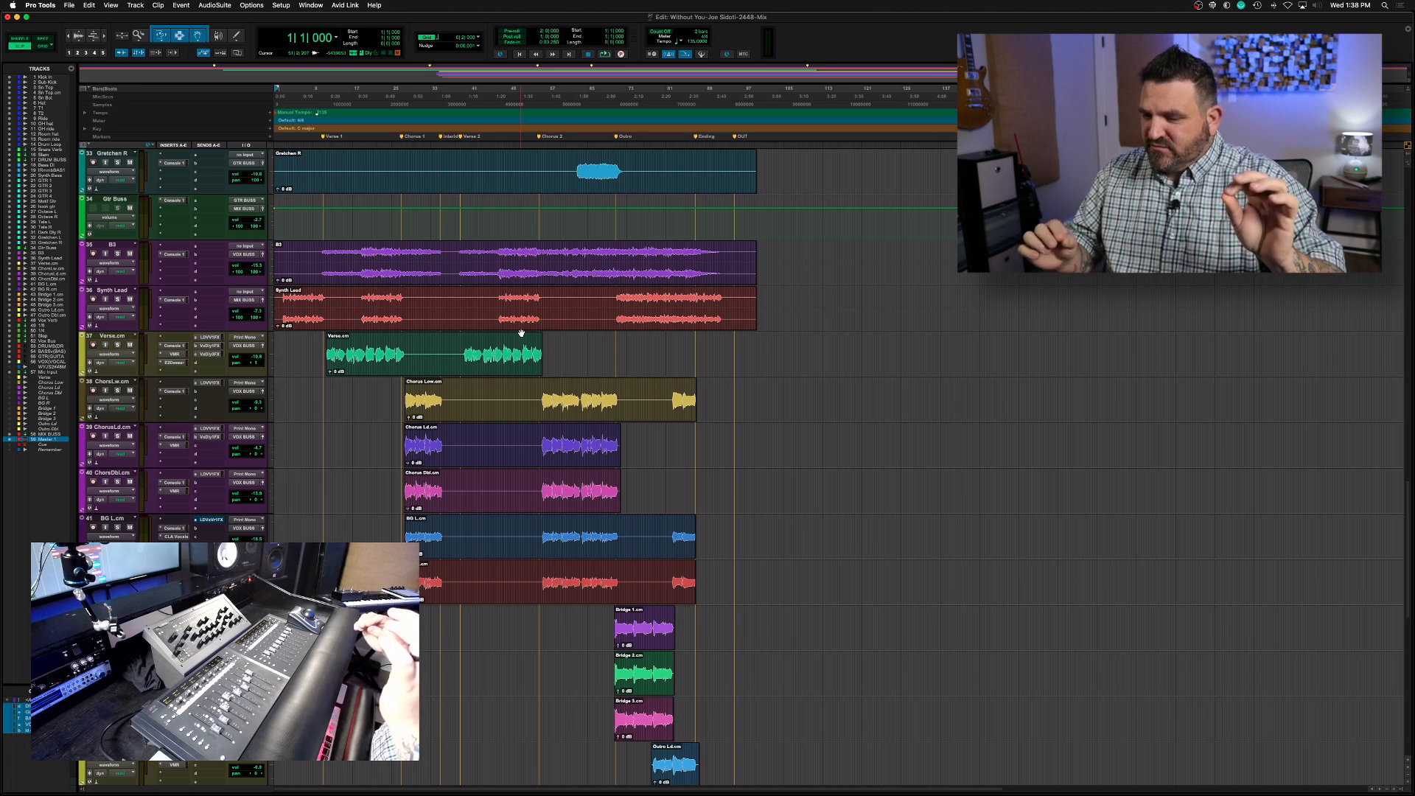
# Place the playback position at the start of Verse 1 and play the song from there
pyautogui.click(320, 296)
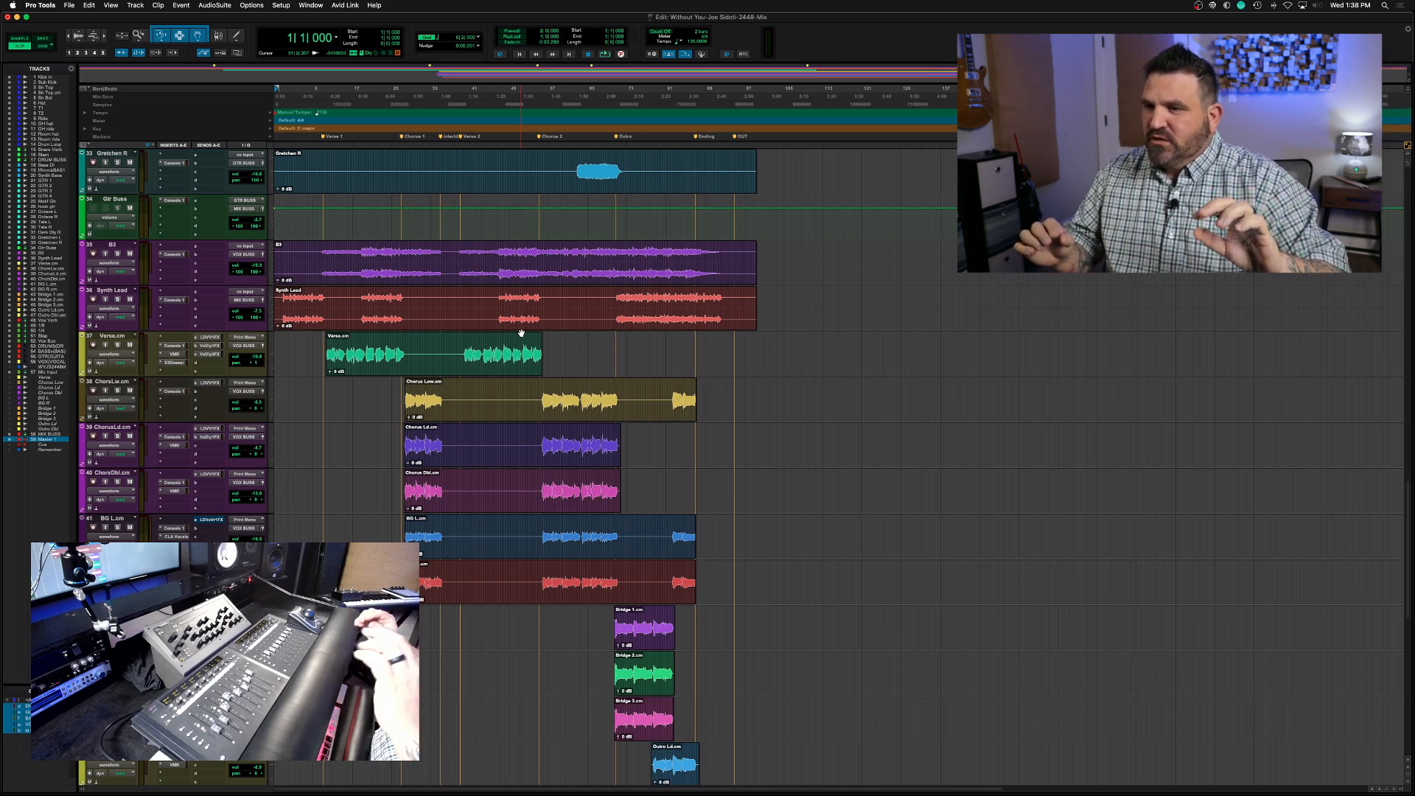
pyautogui.scroll(-1, 321, 296)
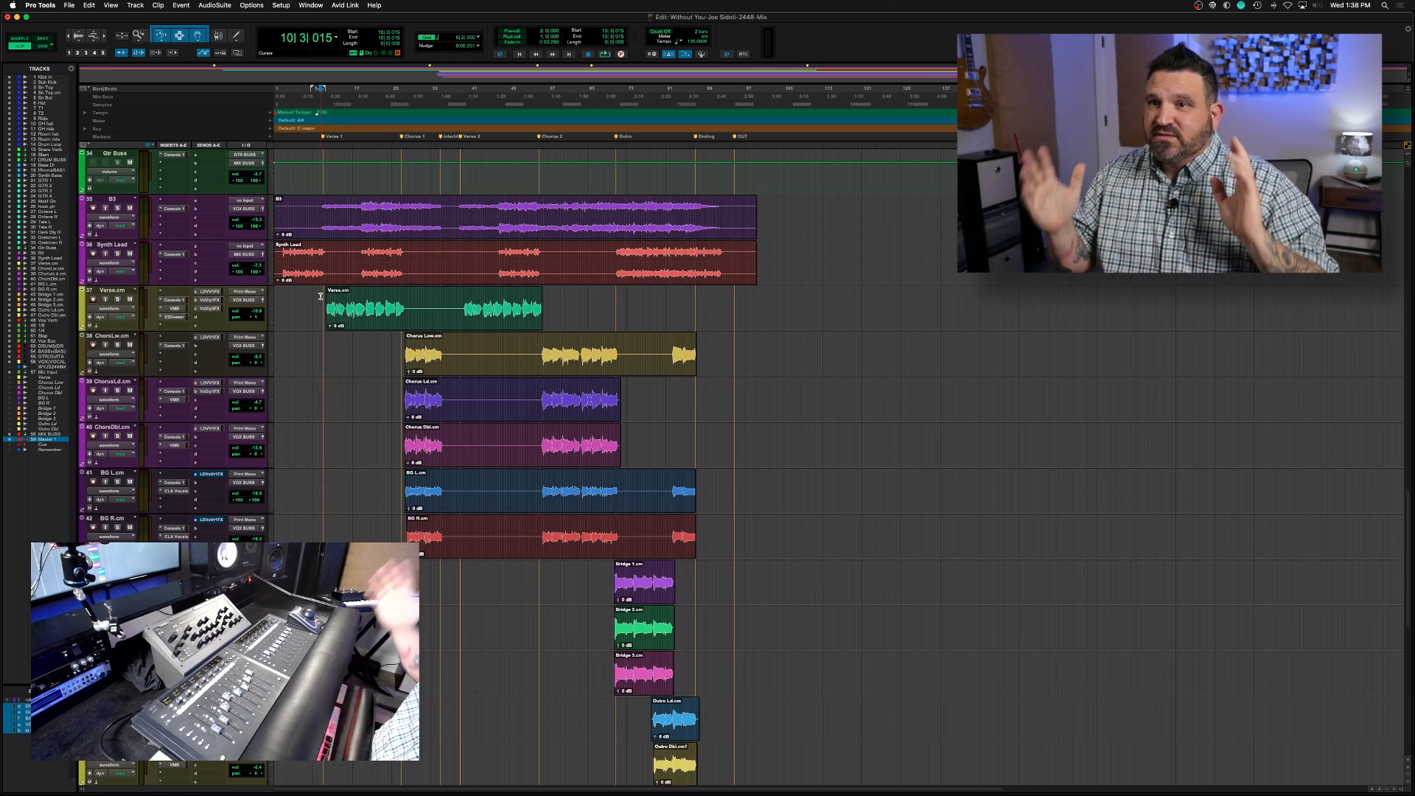
pyautogui.press('space')
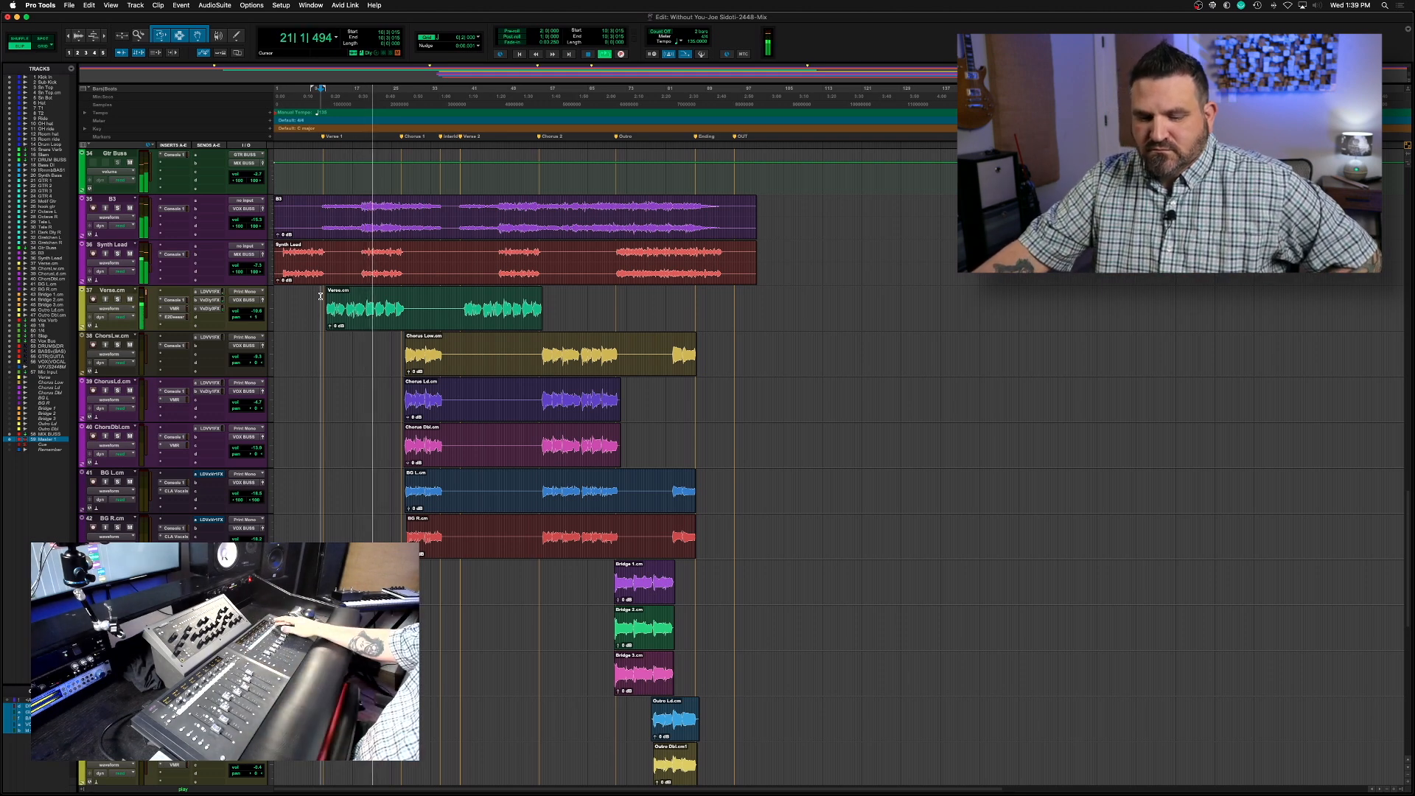
# Lower the B3 track's level during playback while reviewing the instrument, vocal and effects tracks, and save the session
pyautogui.scroll(-2, 321, 296)
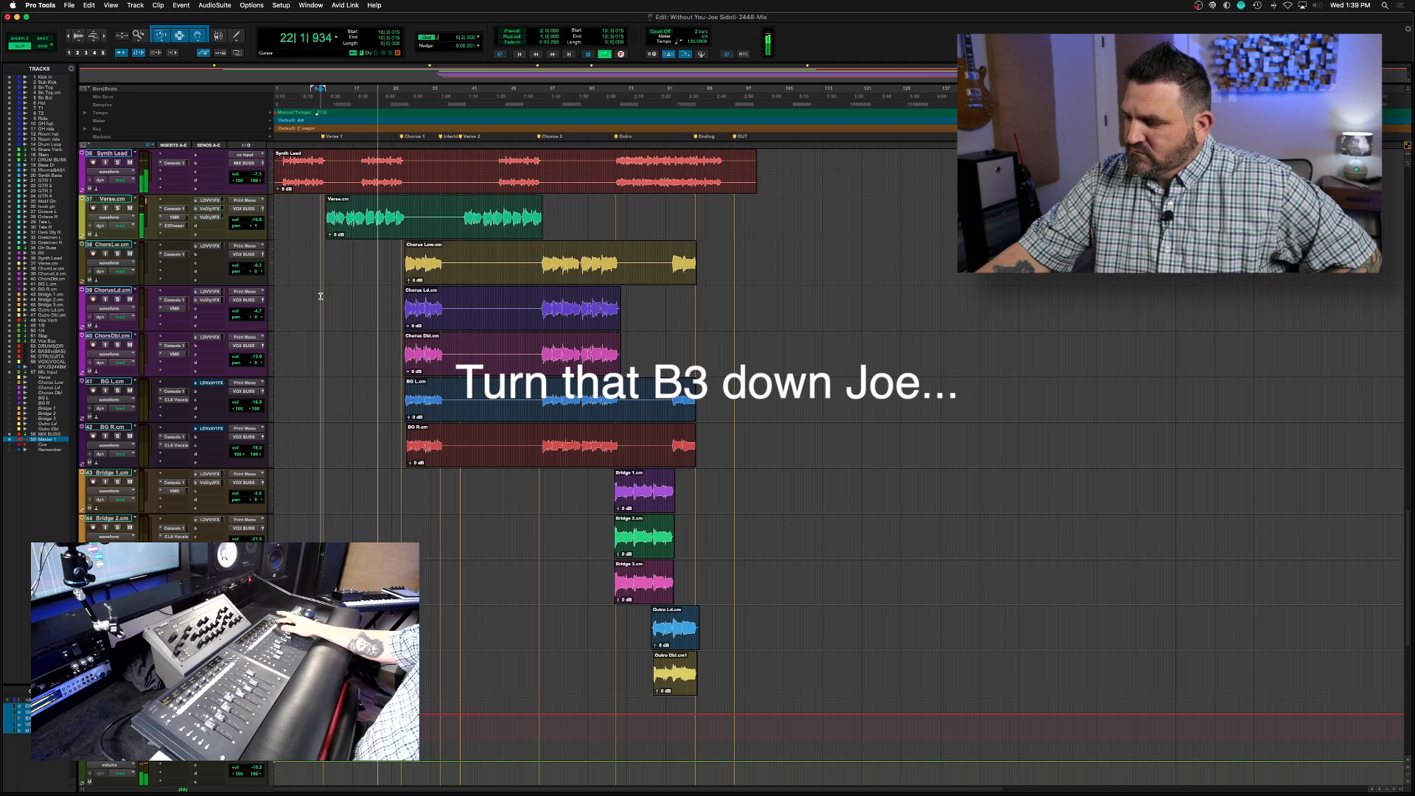
pyautogui.scroll(-7, 321, 296)
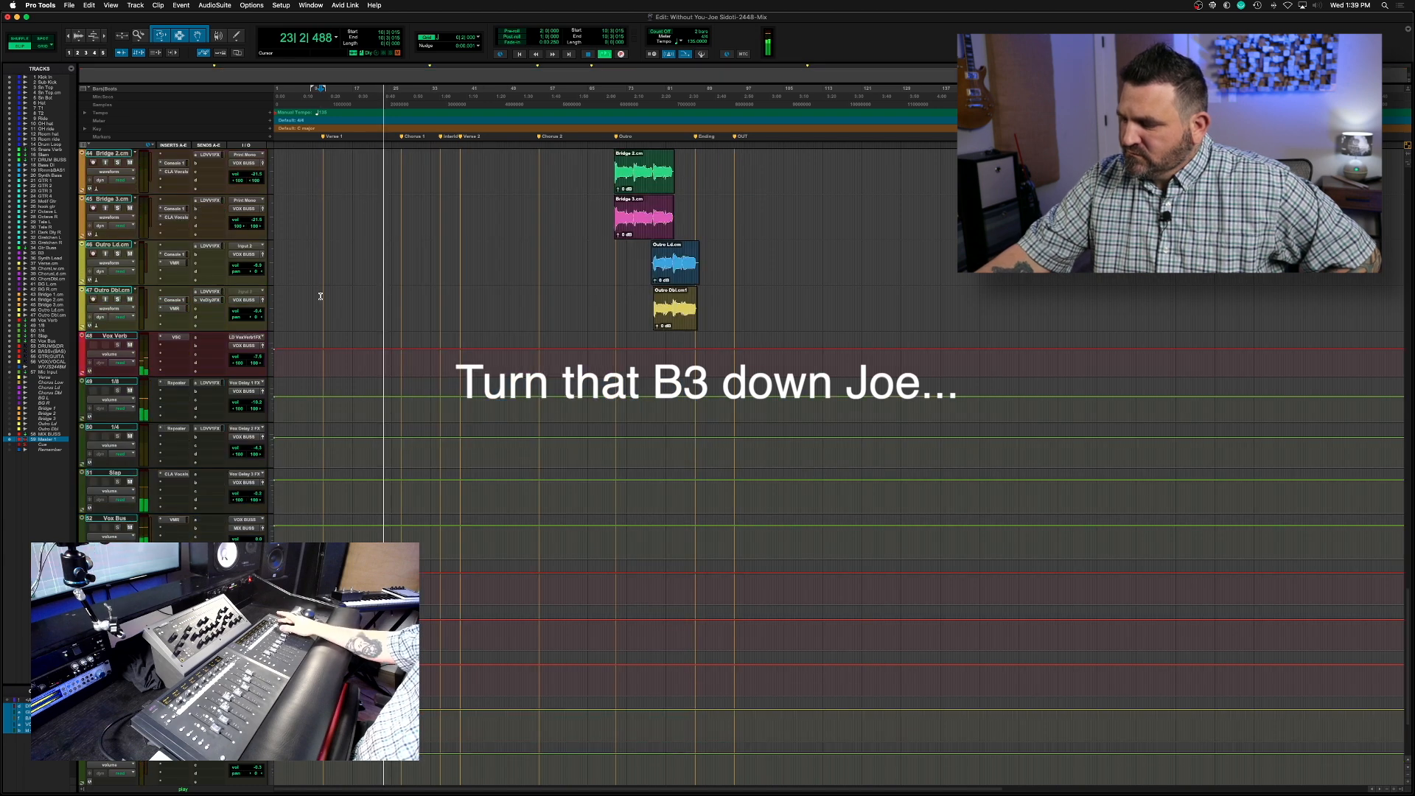
pyautogui.scroll(7, 320, 295)
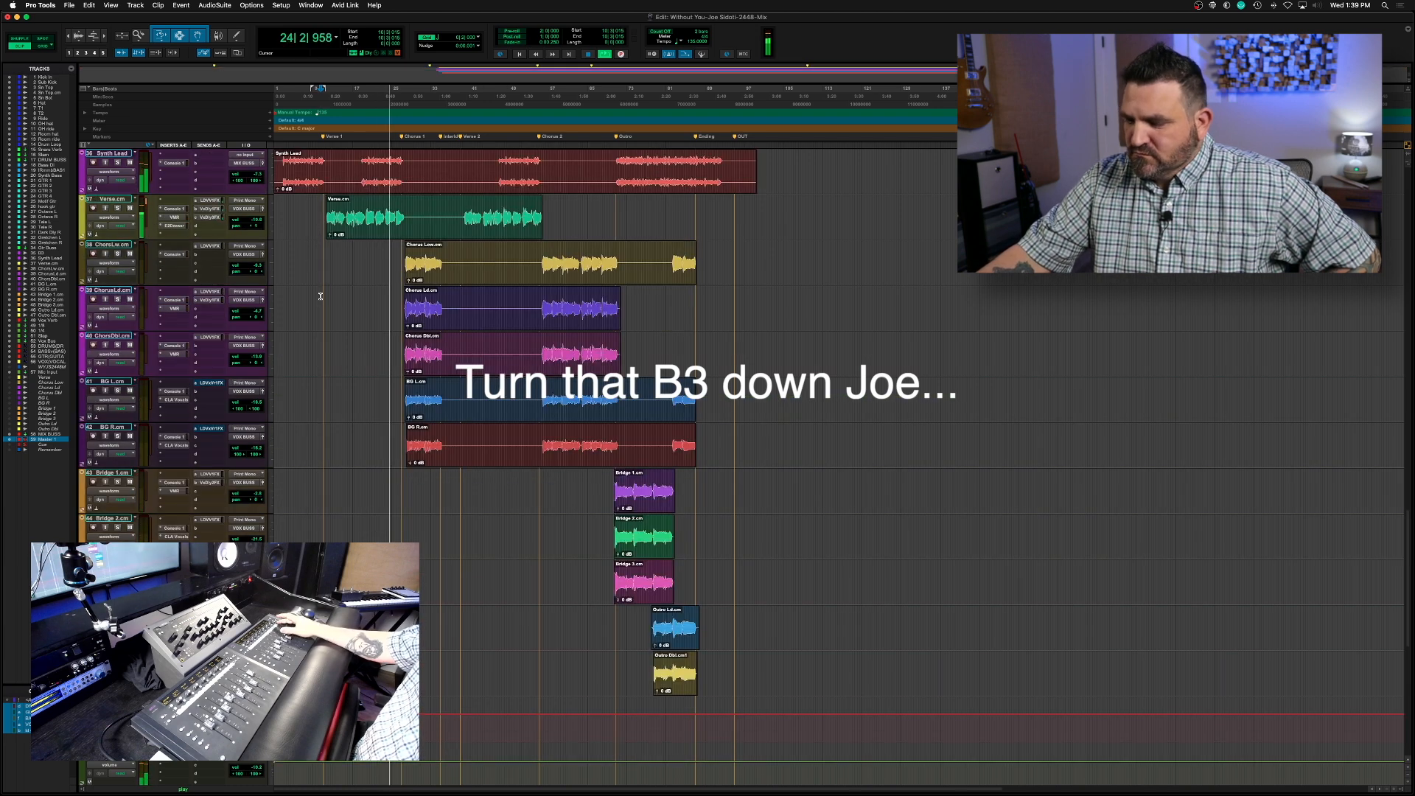
pyautogui.scroll(8, 321, 295)
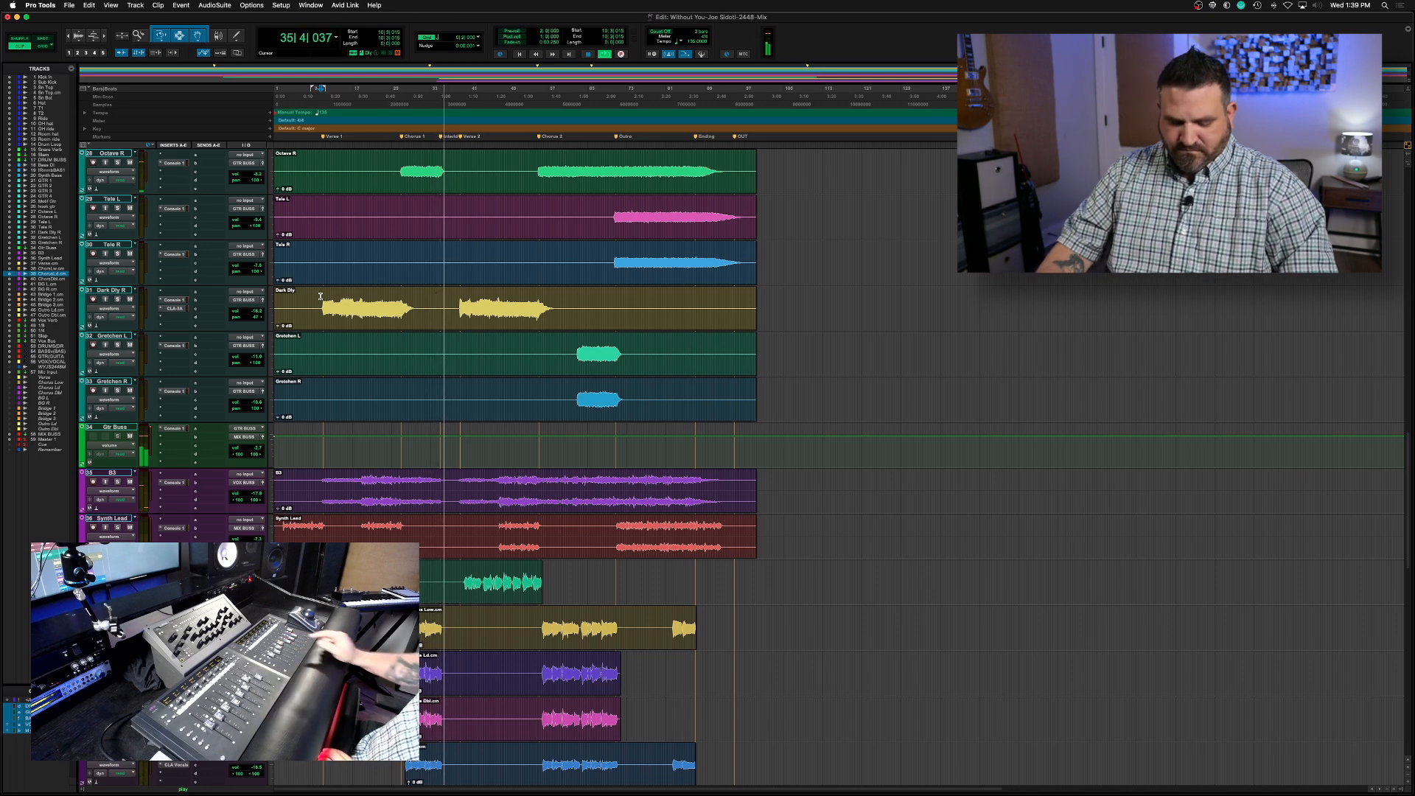
pyautogui.press('super+s')
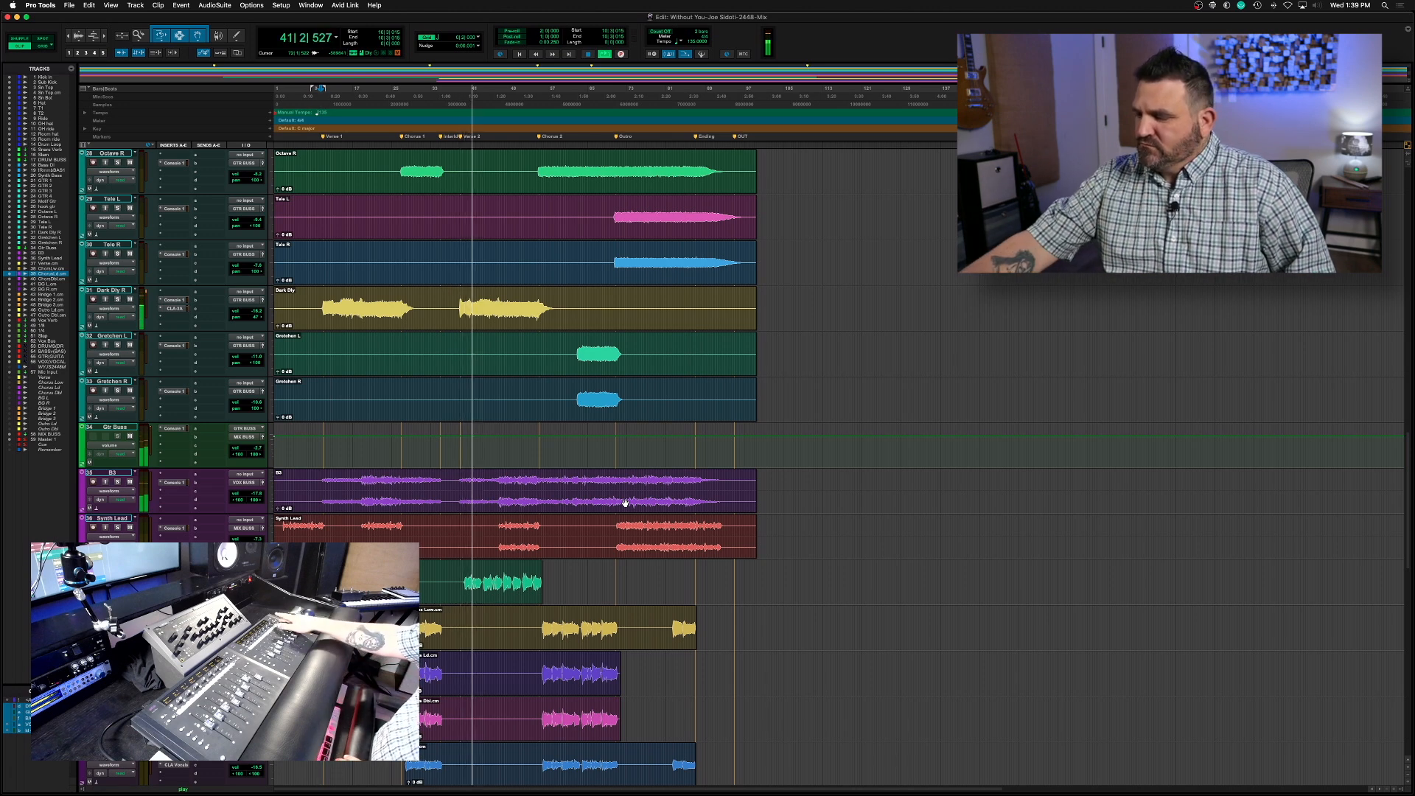
pyautogui.scroll(-8, 625, 504)
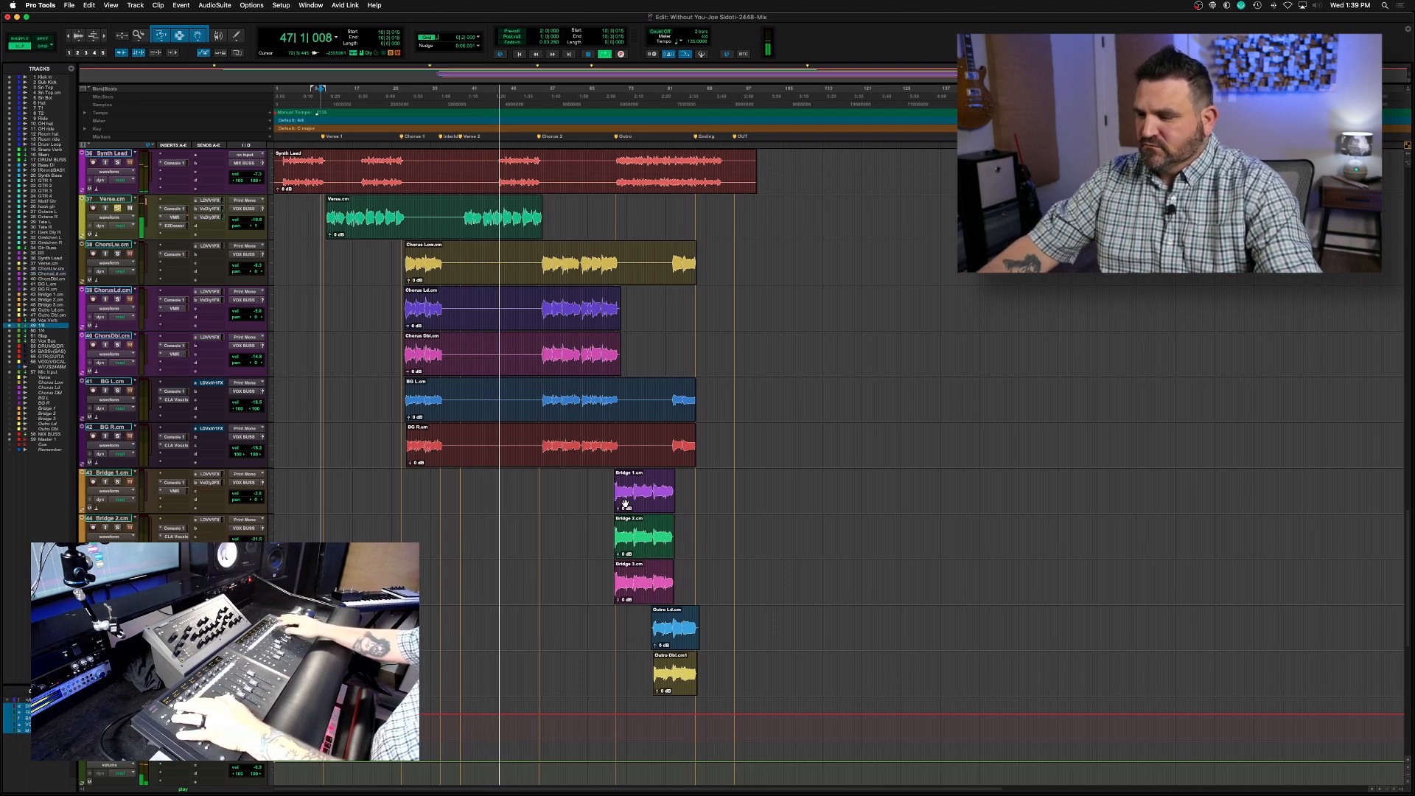
# Restart playback from the start of Verse 2 and raise the overall guitar level with the GTRs VCA master
pyautogui.press('space')
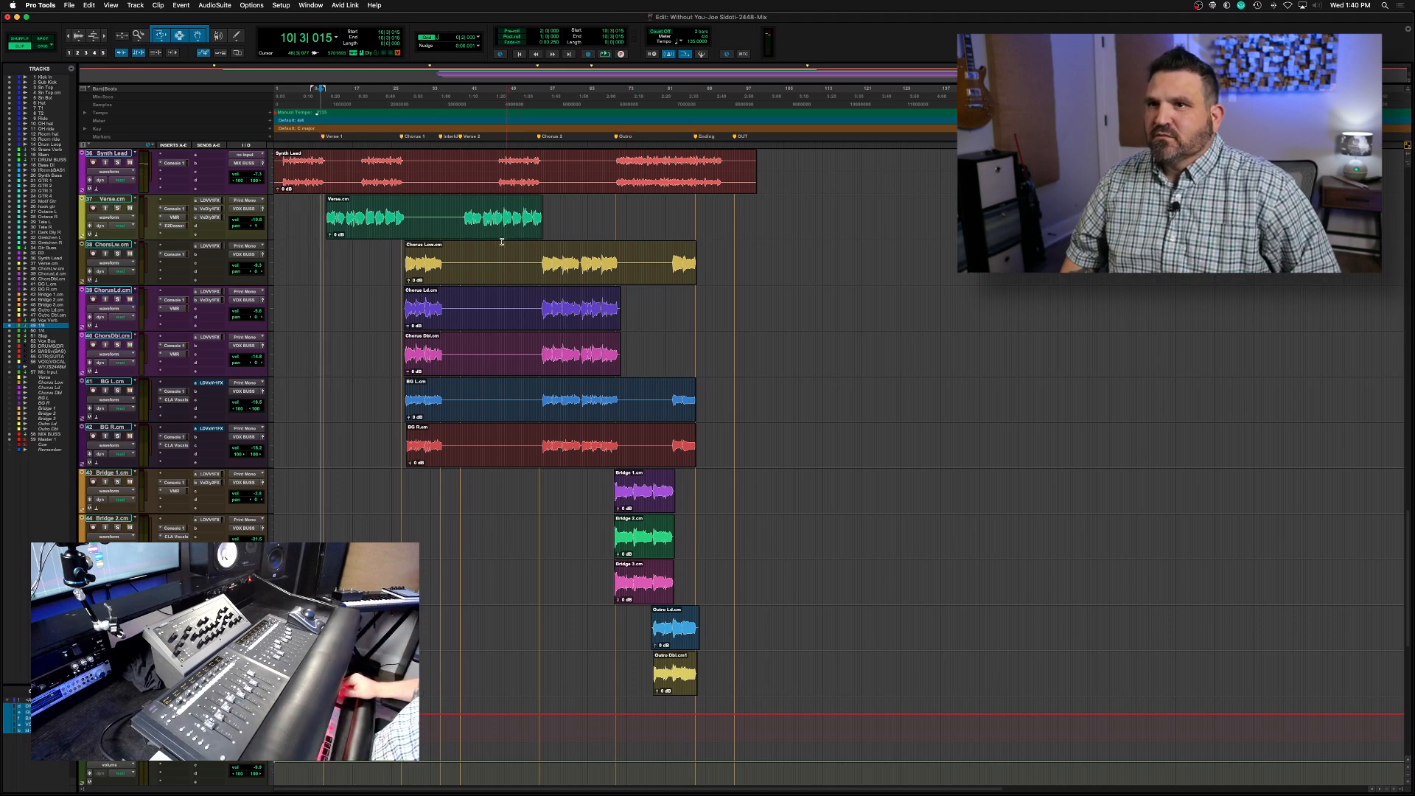
pyautogui.click(461, 202)
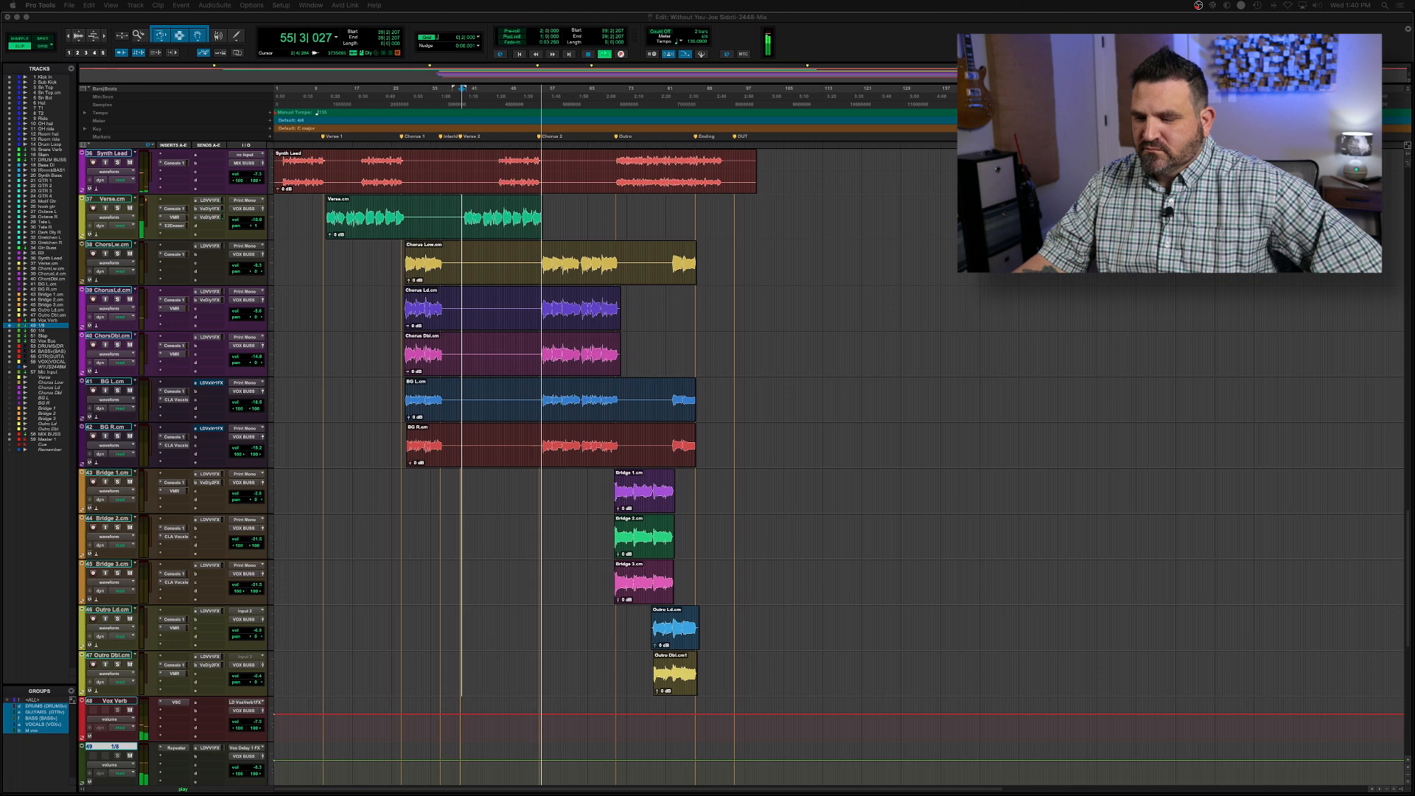
pyautogui.scroll(-5, 811, 464)
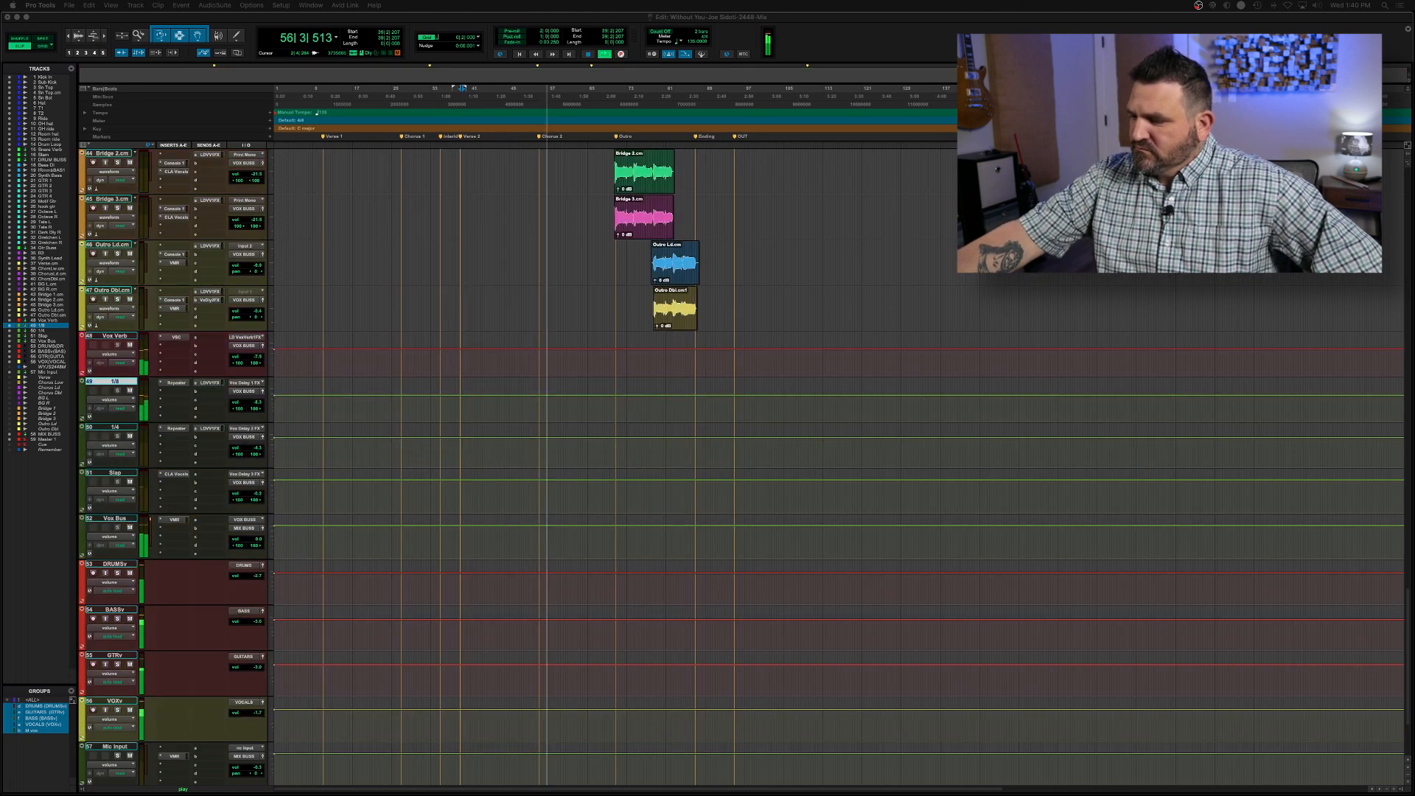
pyautogui.click(114, 655)
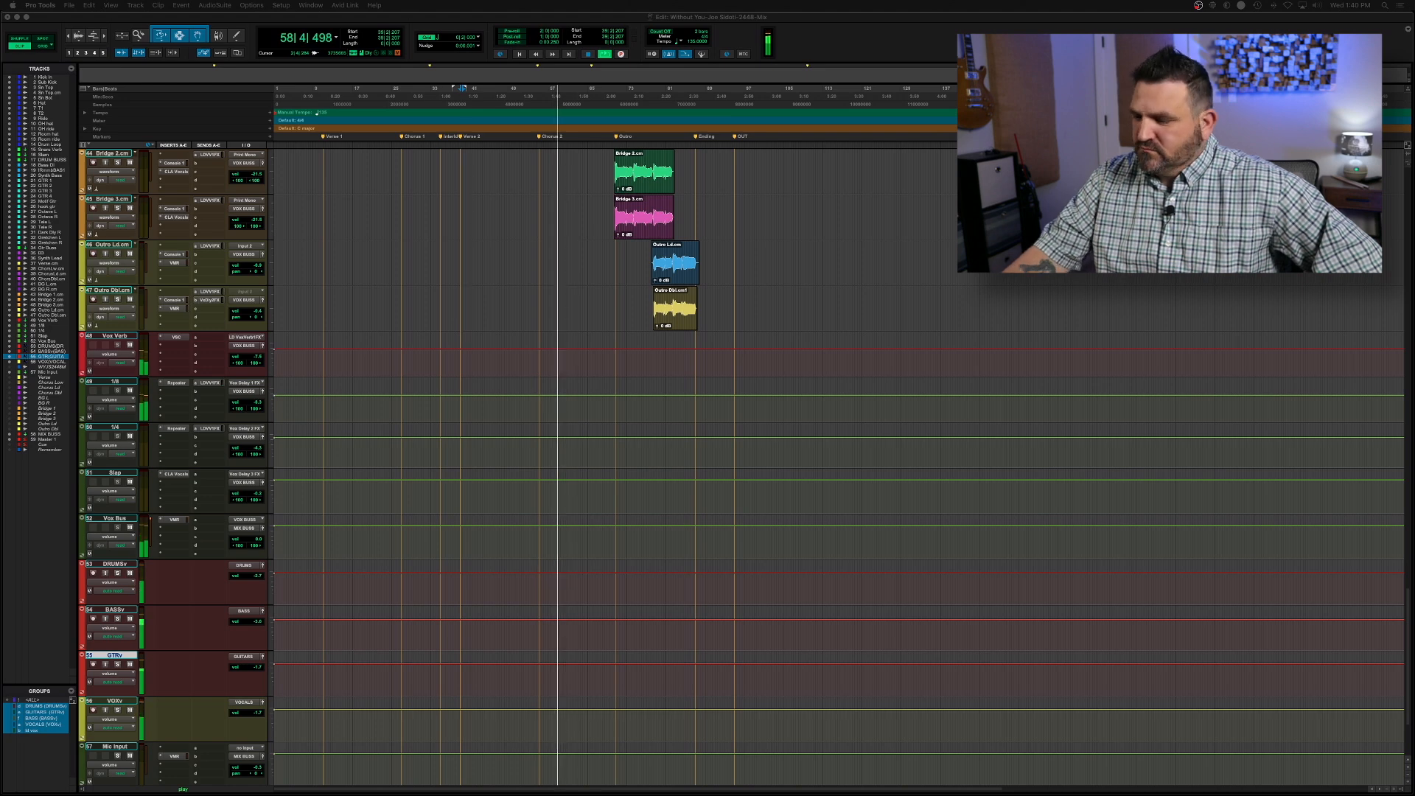
# Bring up the Hook Gtr track's level while the second chorus plays
pyautogui.scroll(5, 837, 465)
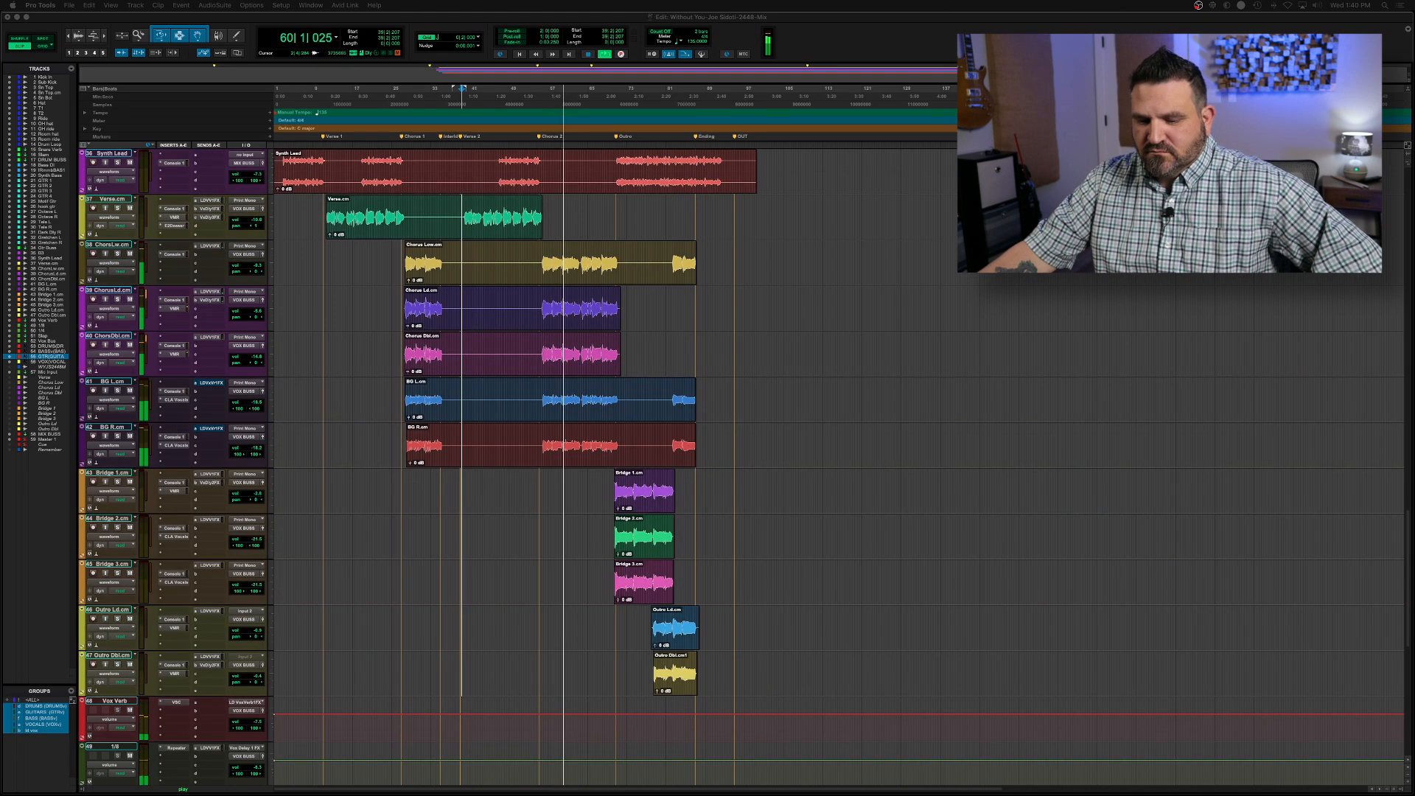
pyautogui.scroll(5, 837, 465)
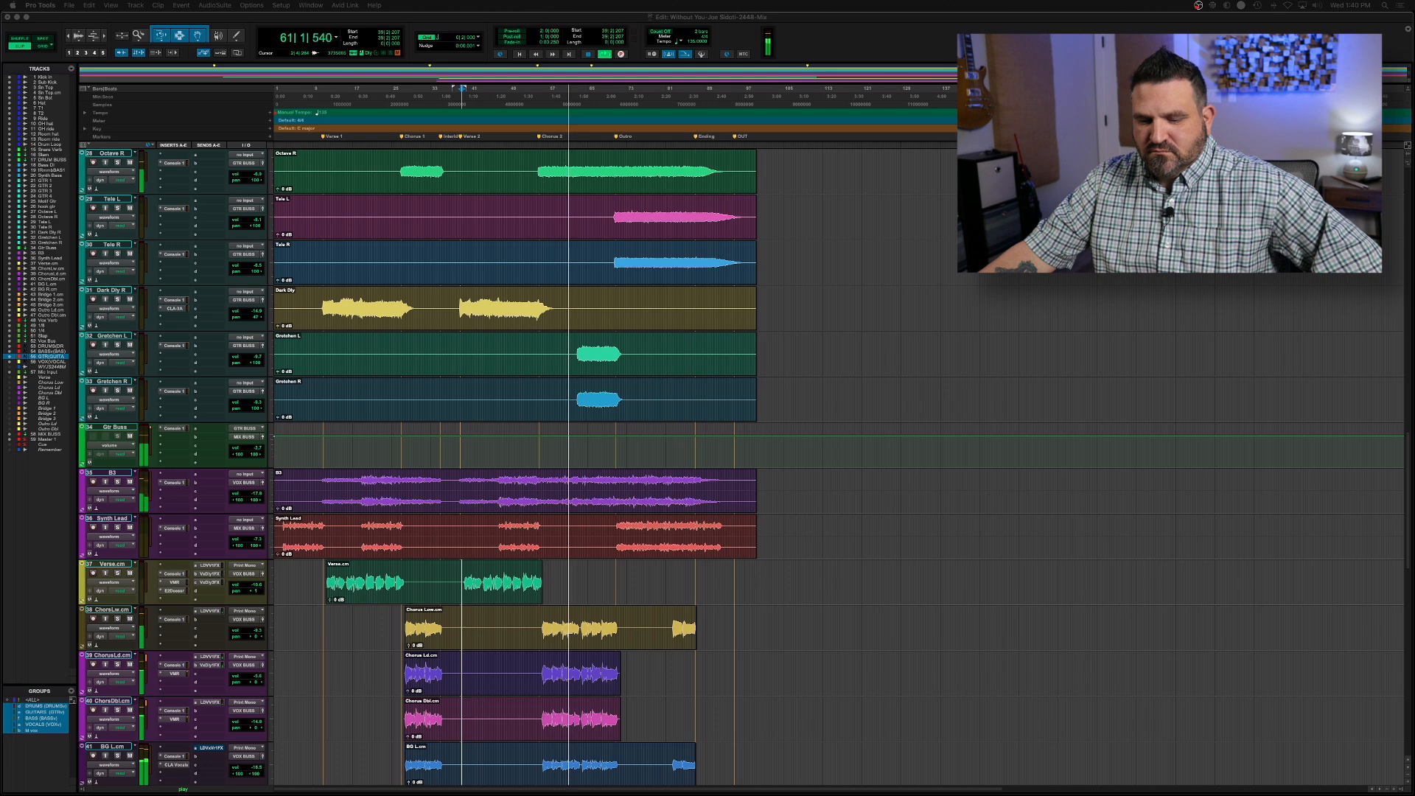
pyautogui.scroll(5, 836, 464)
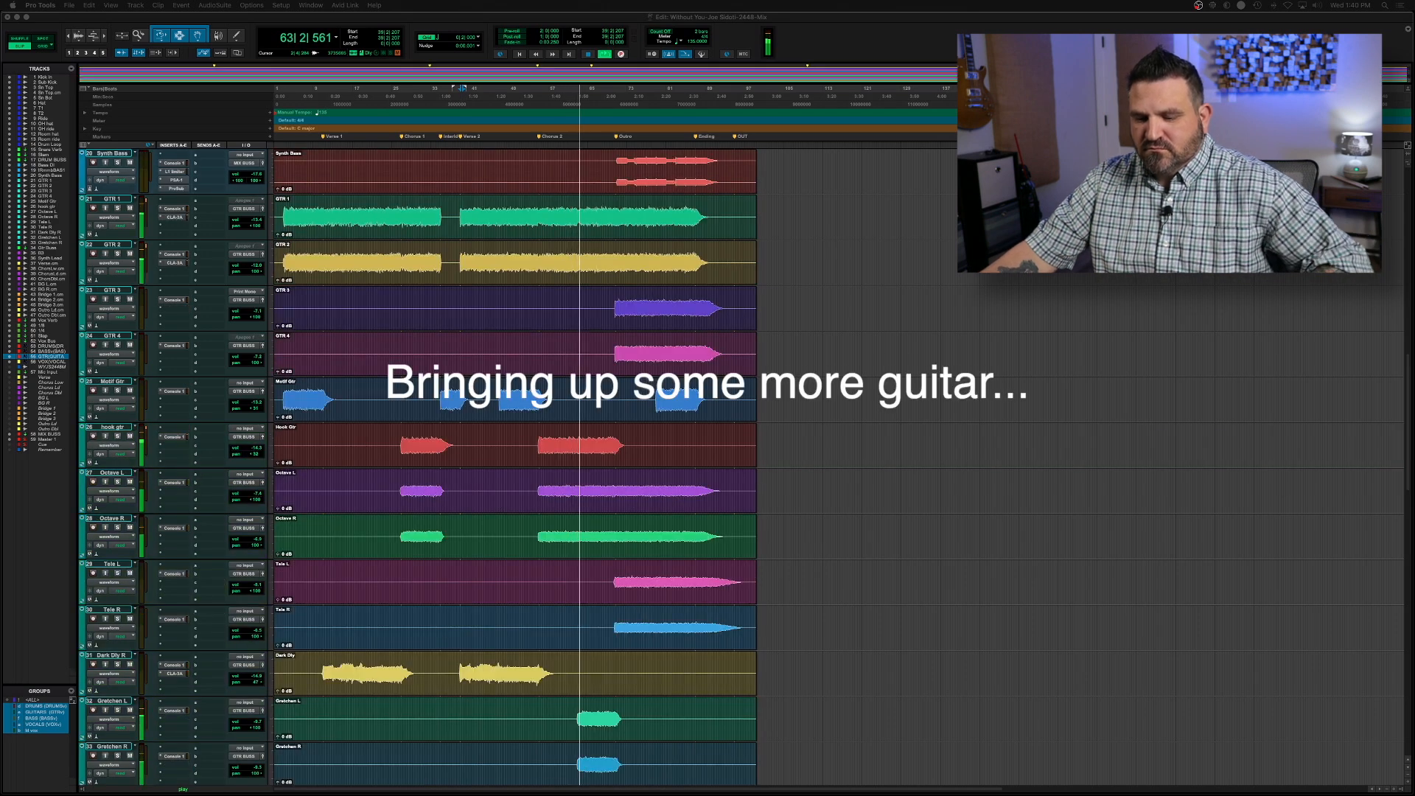
pyautogui.click(112, 427)
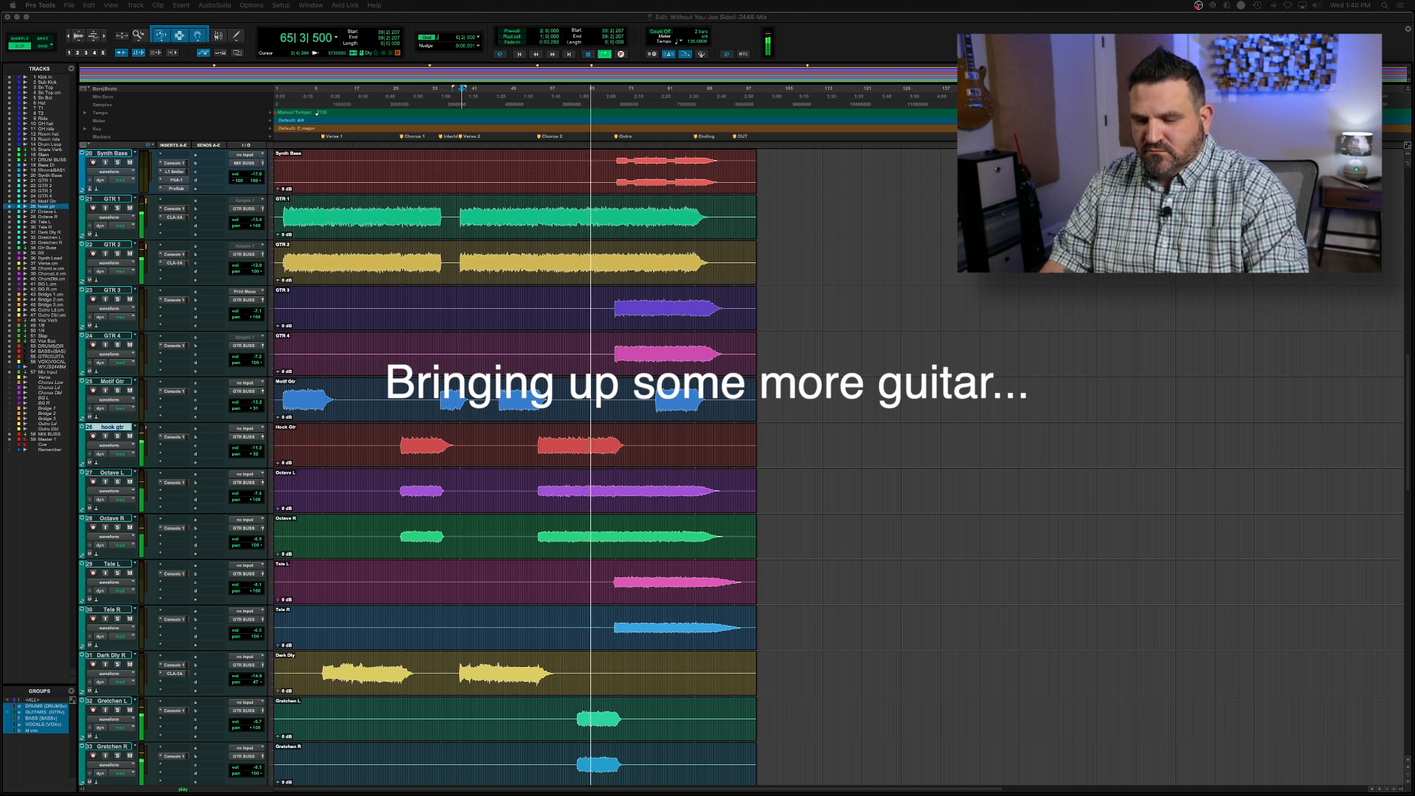
# Solo GTR 3 and GTR 4 to check them in the outro, and adjust the guitar track levels during playback
pyautogui.hotkey('shift', 's')
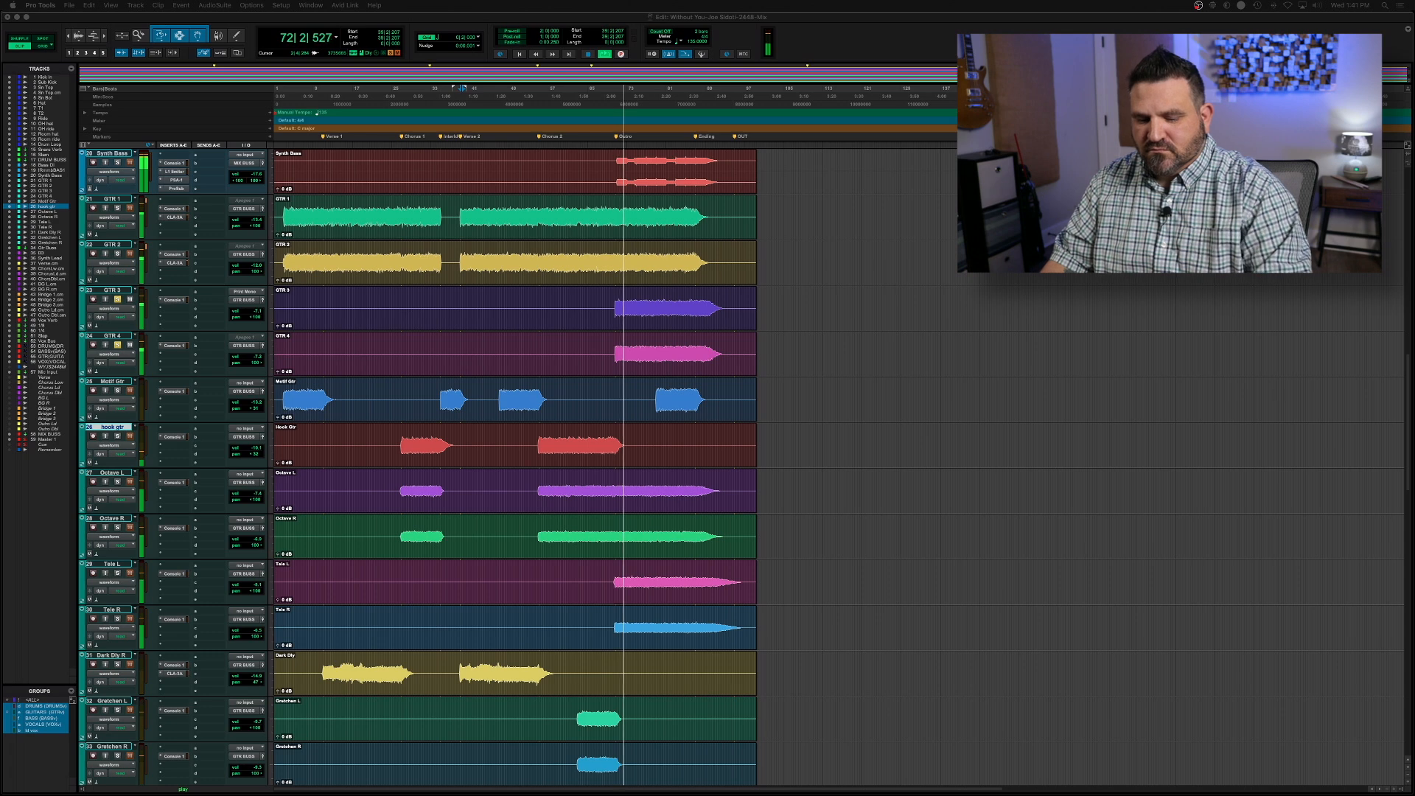
pyautogui.click(112, 291)
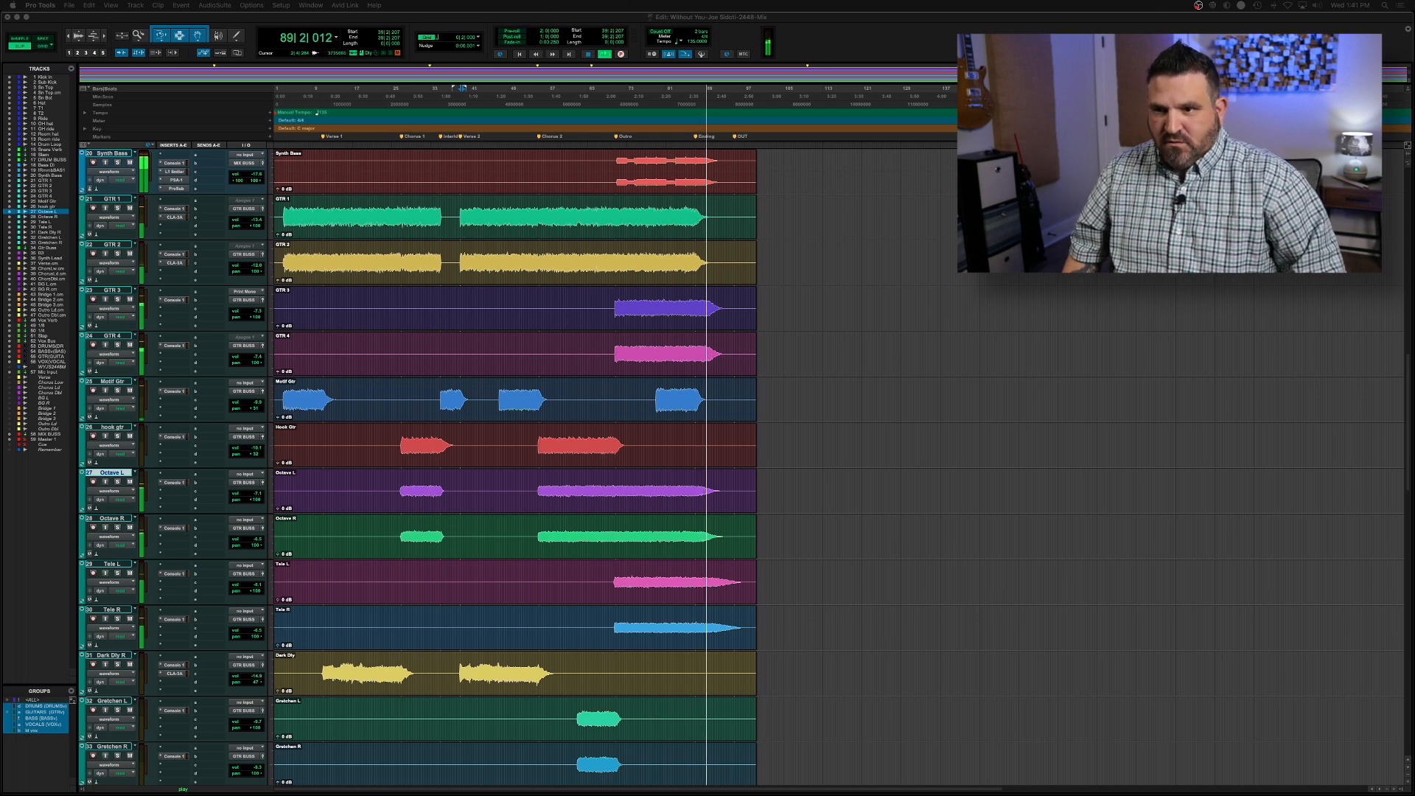
# Stop playback near the ending and select all clips in the session
pyautogui.press('space')
pyautogui.press('super+a')
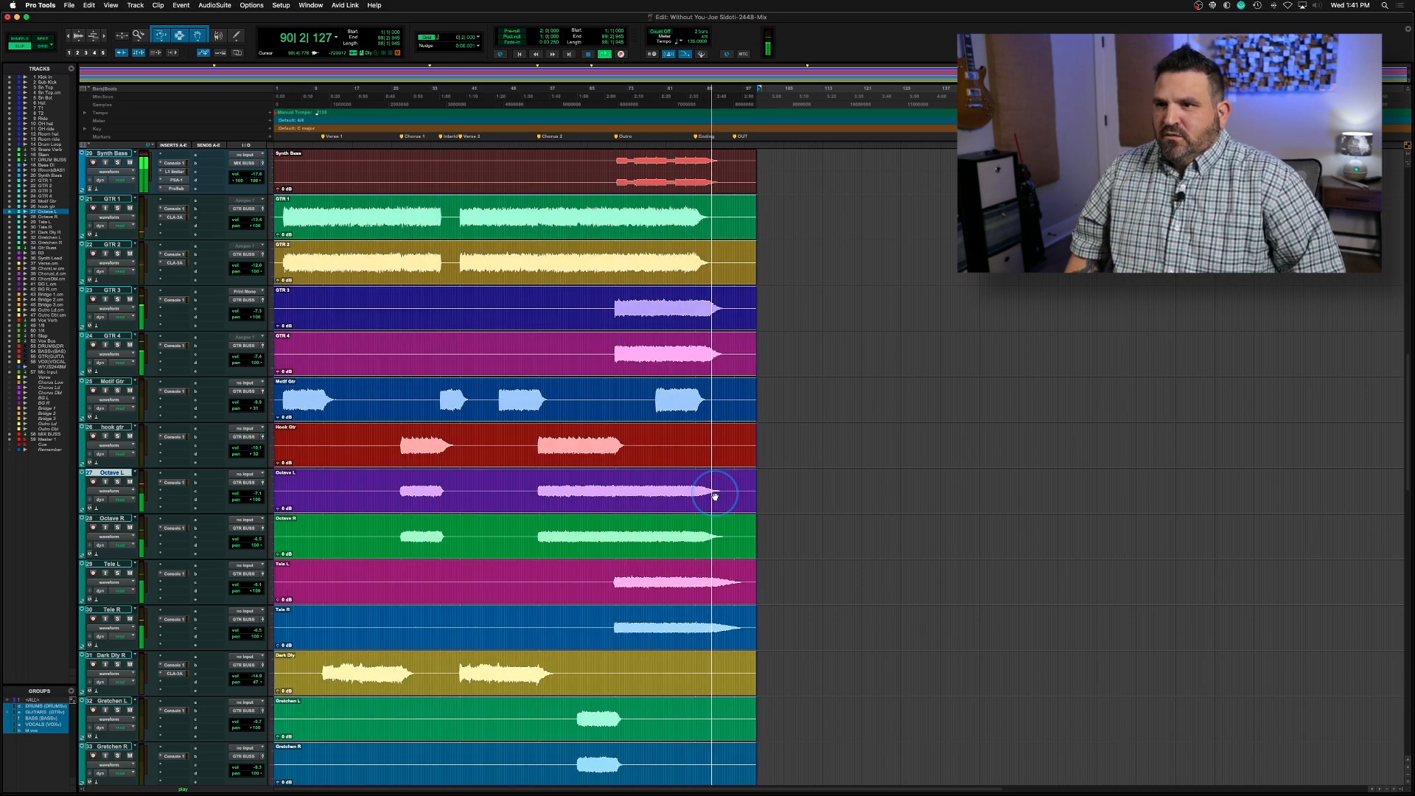